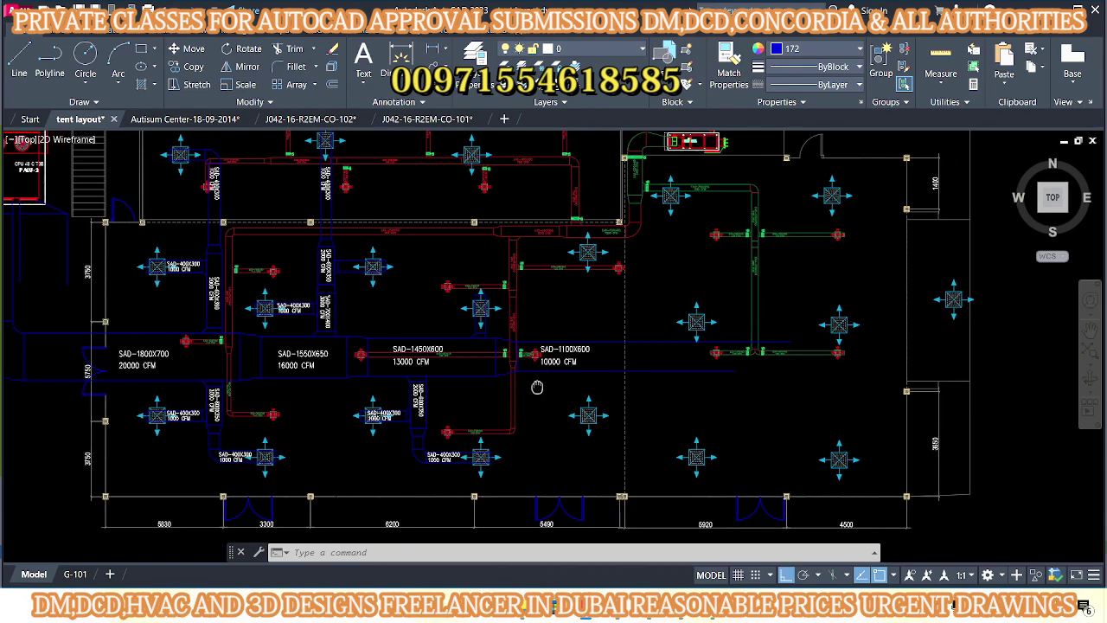
- Read DuctSizer's 24 × 48 in size for 10000 cfm, check it in Calculator, then return to AutoCAD
scroll(637, 385, up, 3)
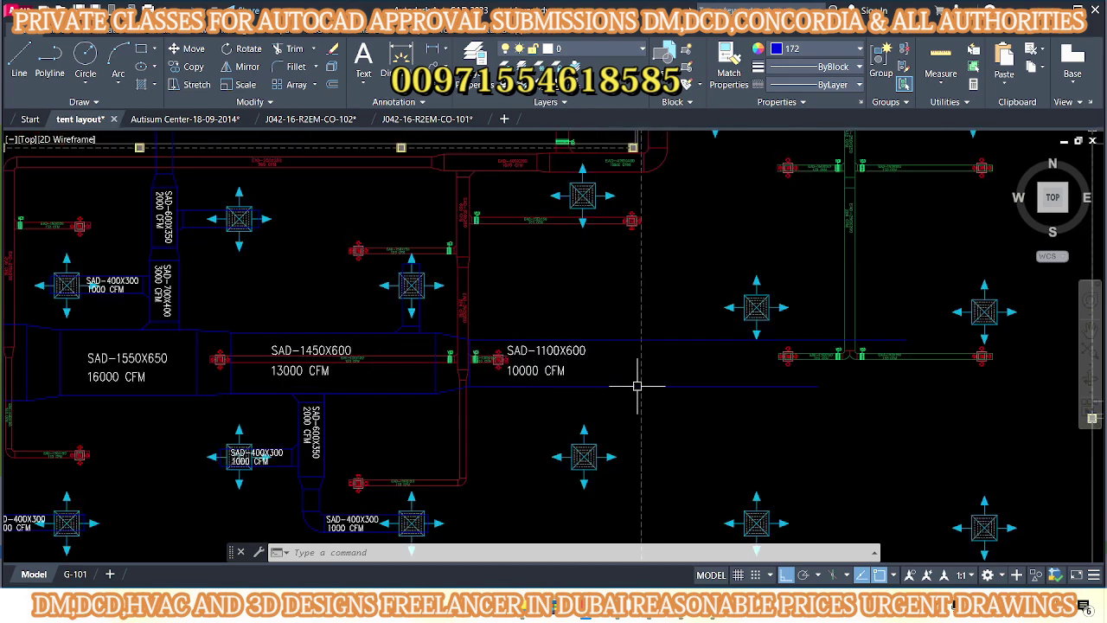
click(714, 515)
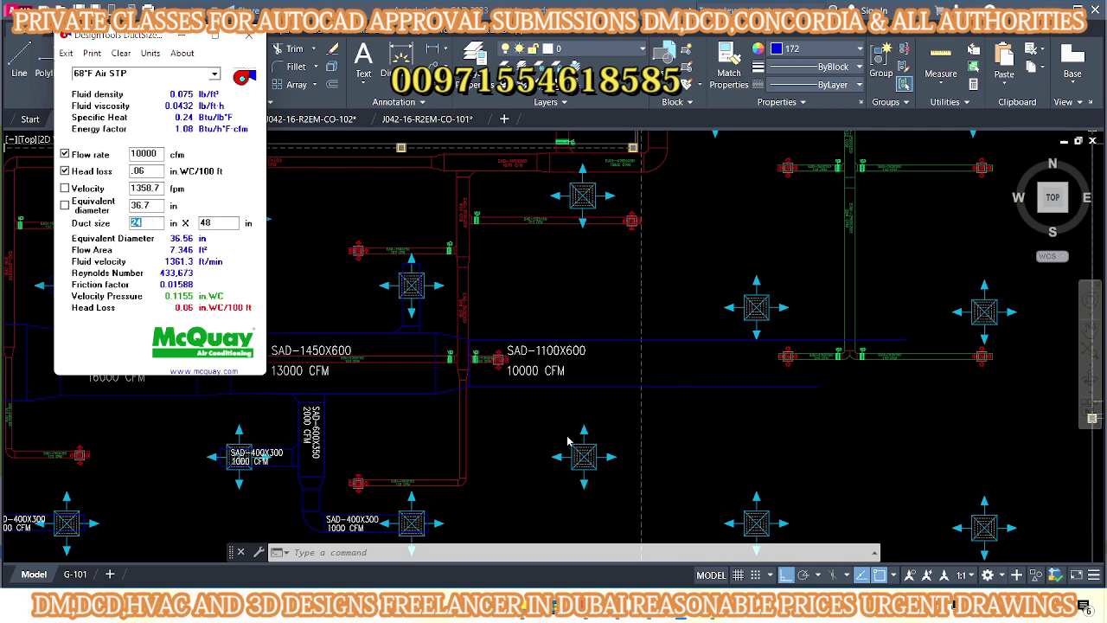
click(637, 467)
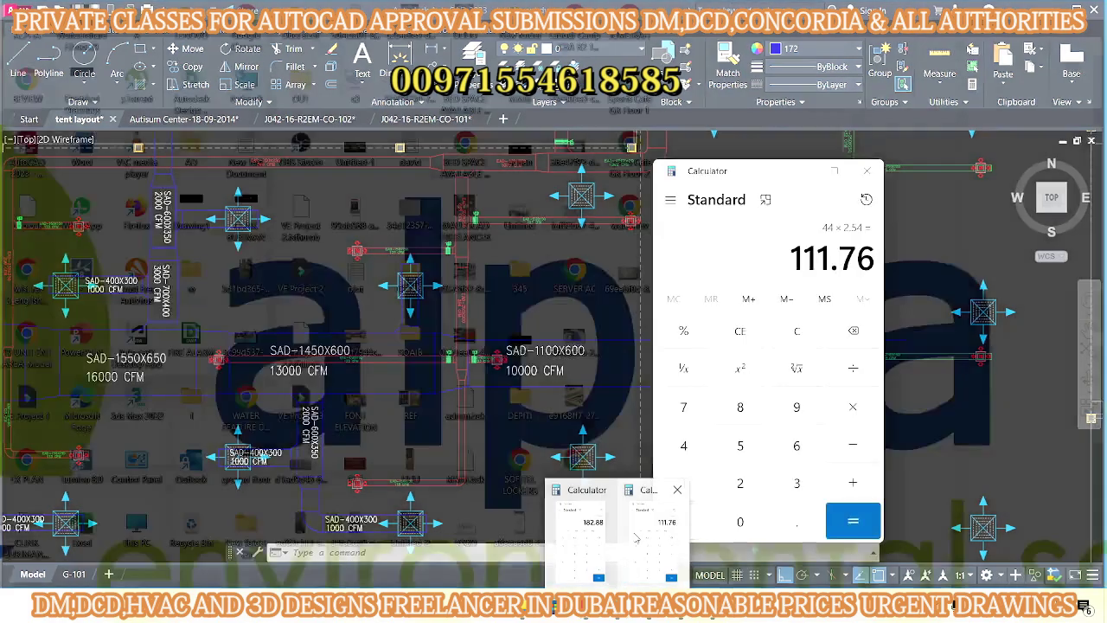
click(637, 538)
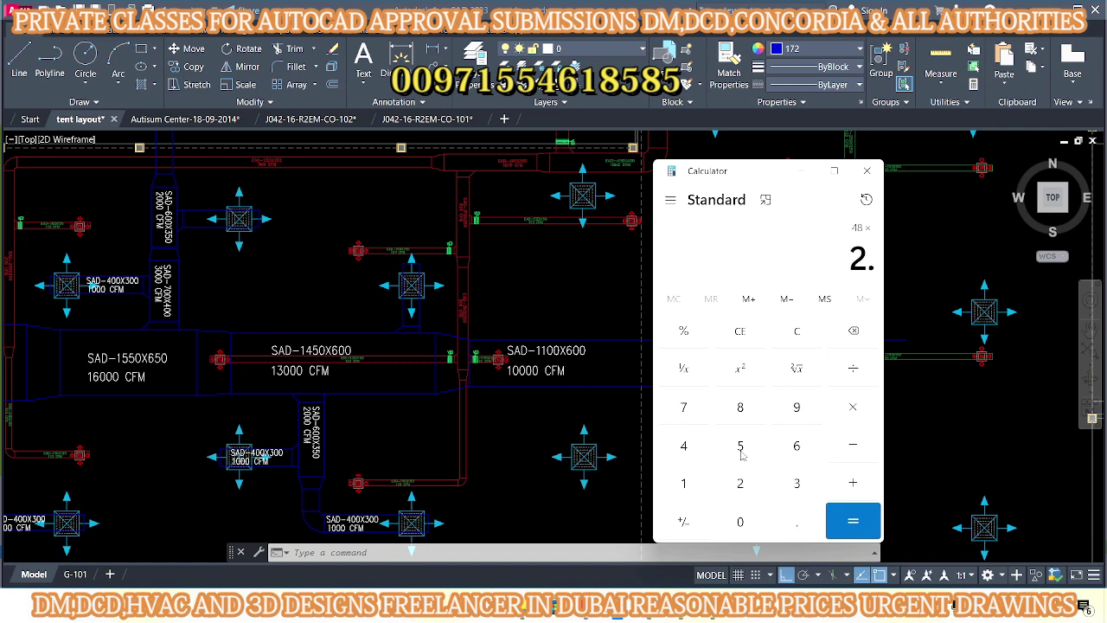
click(556, 443)
- Edit the 10000 CFM duct label text from SAD-1100X600 to SAD-1200X600
key(Escape)
key(Escape)
key(Escape)
scroll(517, 351, up, 4)
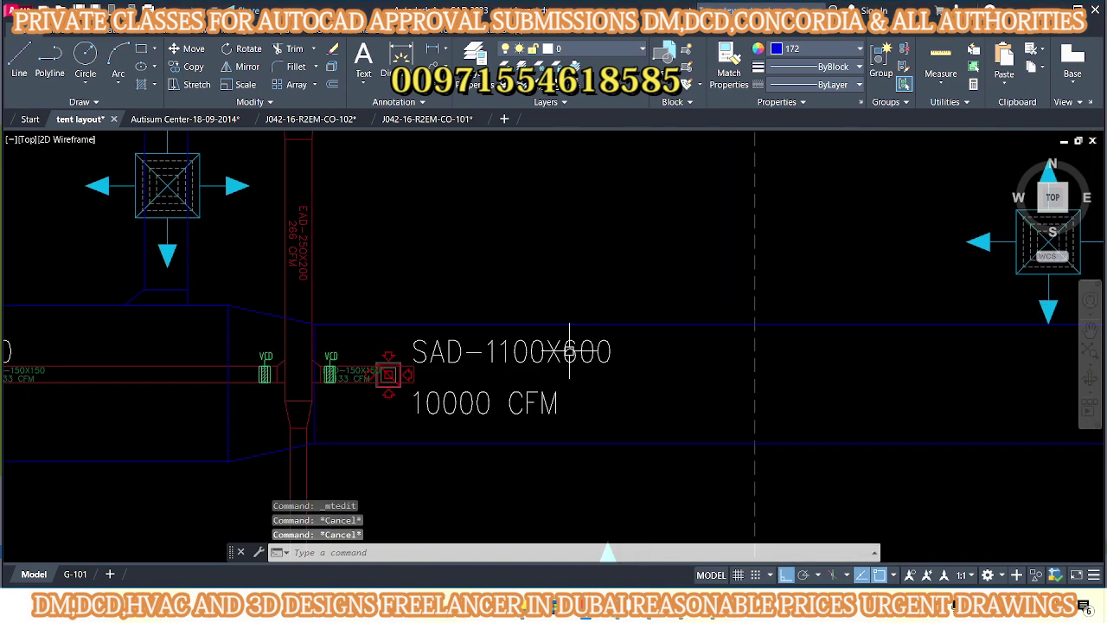
double_click(584, 350)
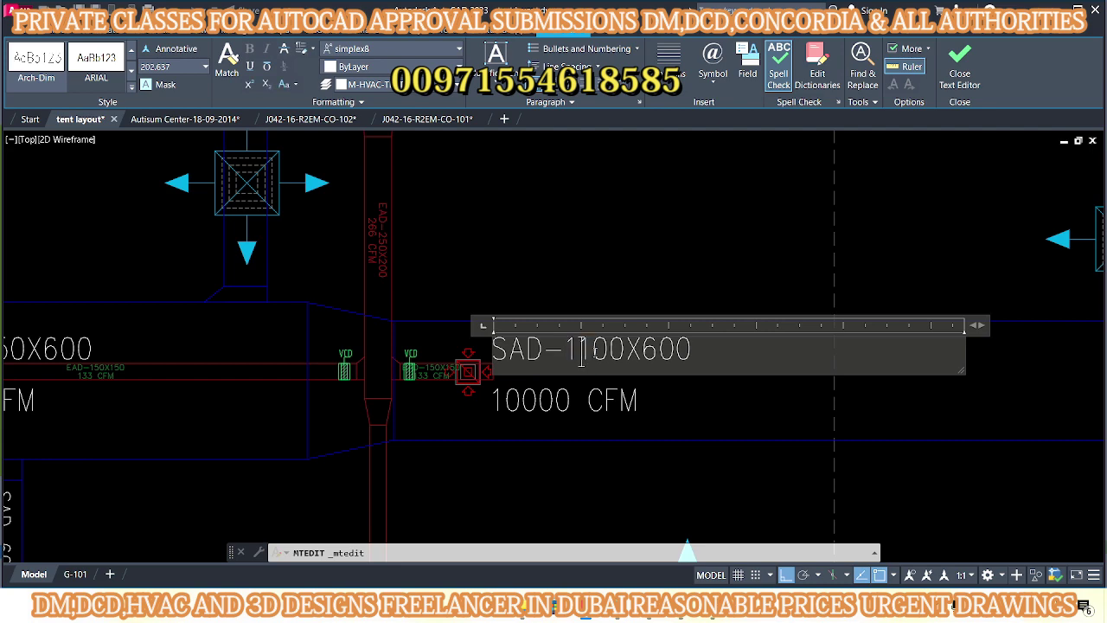
text(2)
click(665, 453)
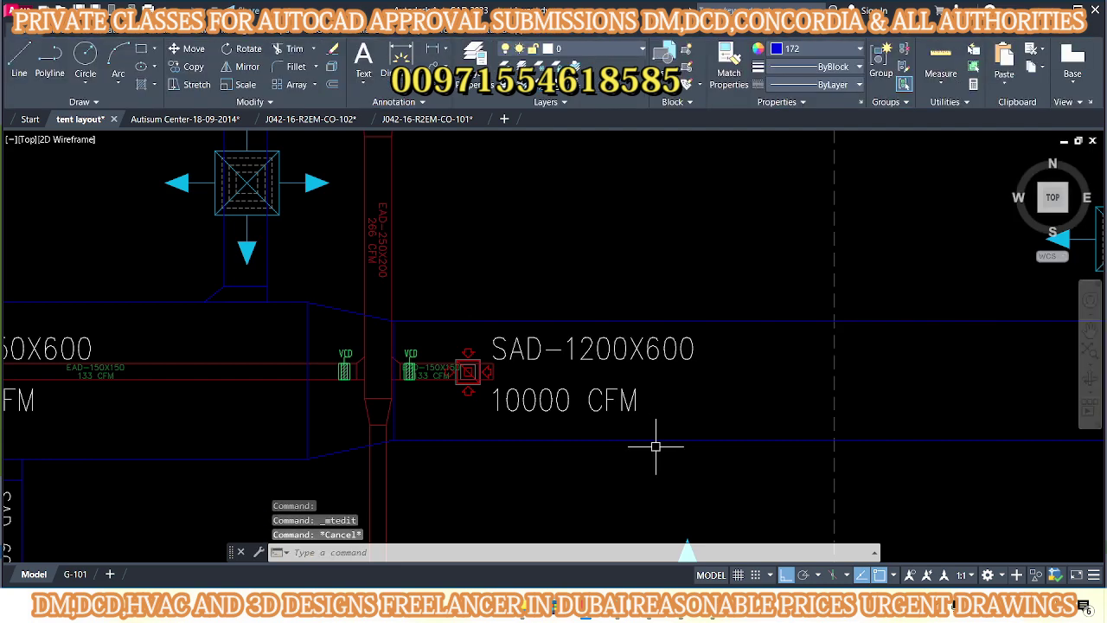
scroll(487, 334, down, 2)
scroll(611, 360, up, 2)
click(597, 344)
click(577, 322)
key(Escape)
key(Escape)
scroll(580, 337, down, 4)
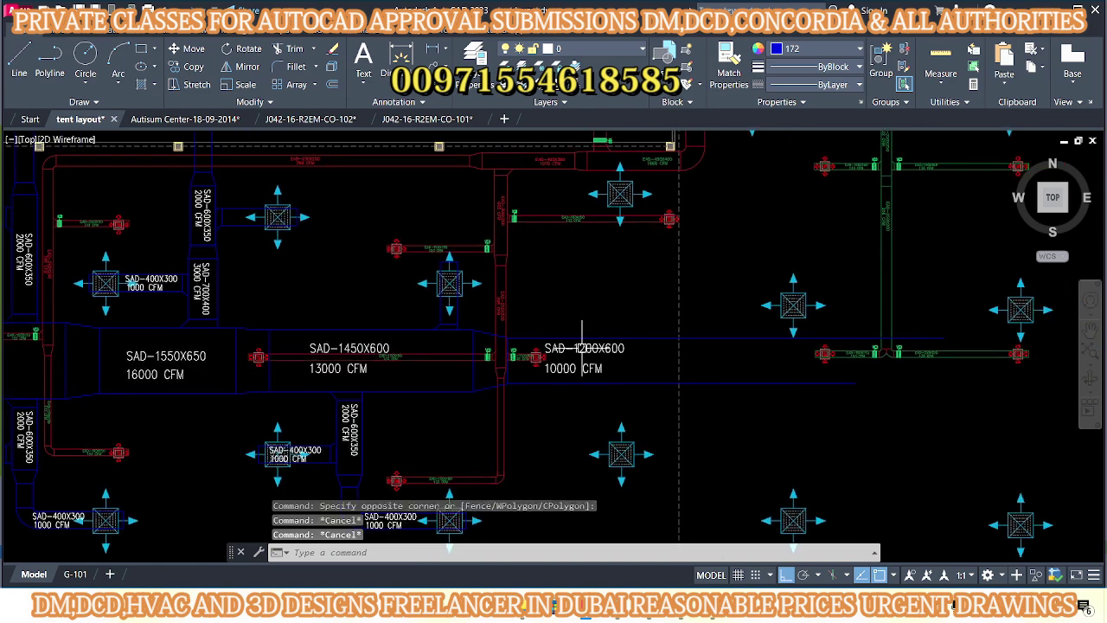
scroll(556, 346, up, 4)
mouse_move(556, 346)
middle_down()
mouse_move(535, 329)
mouse_move(556, 360)
middle_up()
scroll(535, 329, down, 2)
text(o)
key(Return)
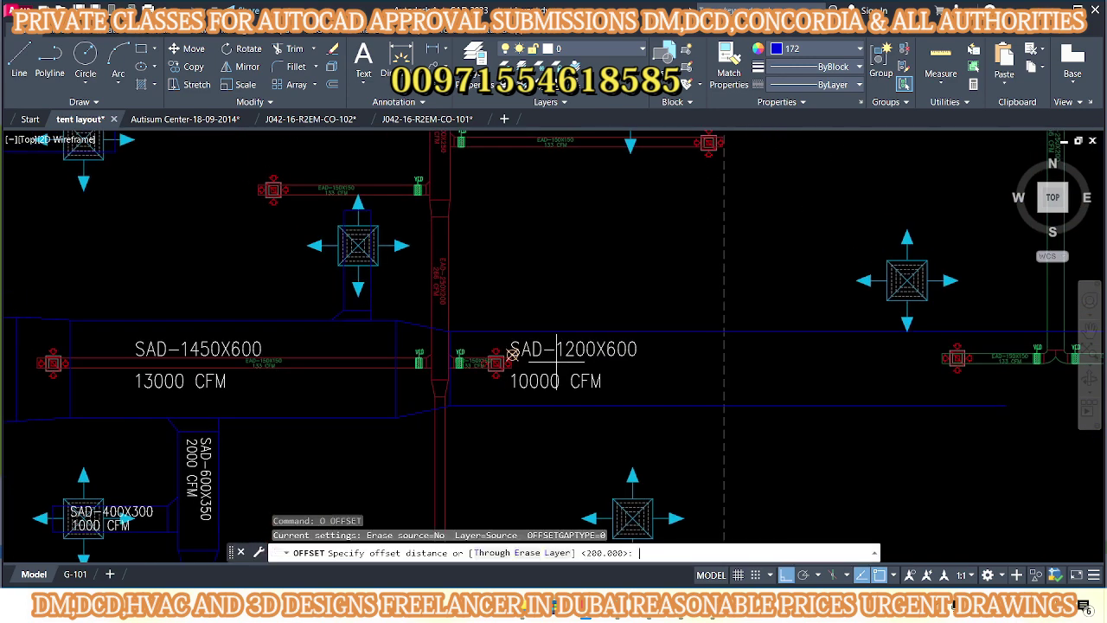
key(Return)
scroll(561, 363, up, 2)
click(559, 328)
click(559, 259)
scroll(643, 330, up, 1)
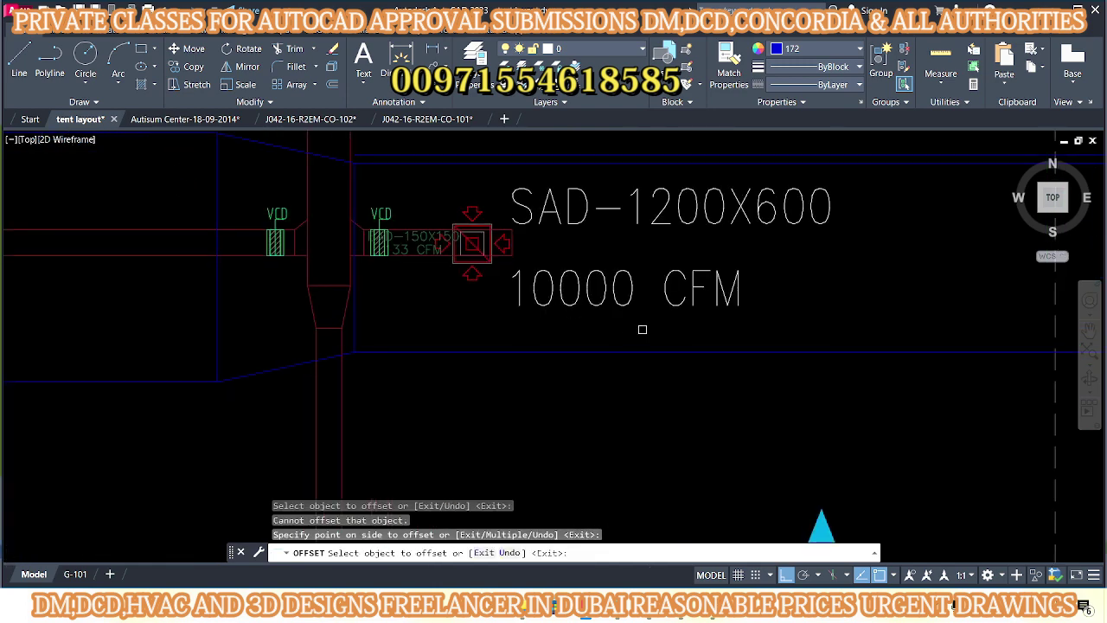
key(Escape)
click(624, 350)
text(e)
key(Return)
middle_drag(593, 161, 658, 285)
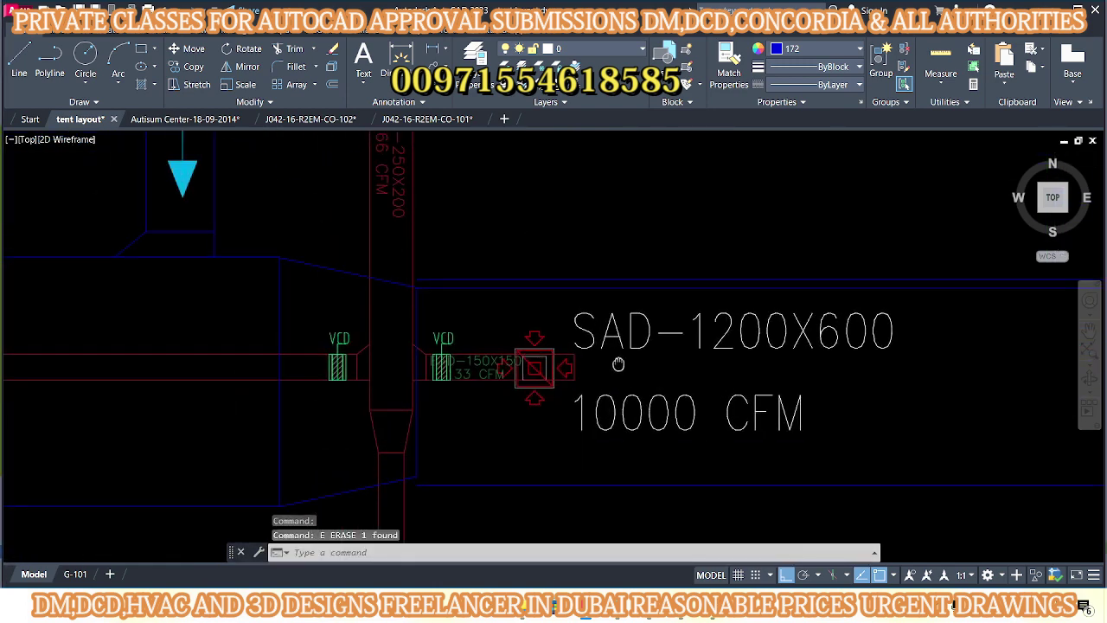
scroll(432, 306, up, 2)
click(521, 332)
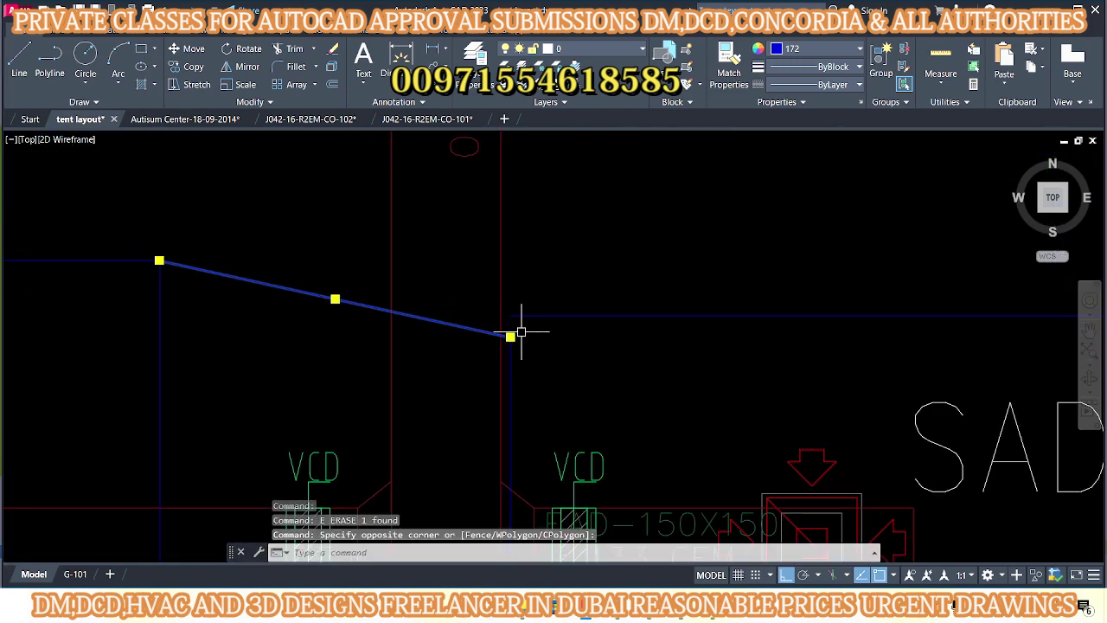
key(Escape)
scroll(509, 314, down, 2)
scroll(549, 327, up, 2)
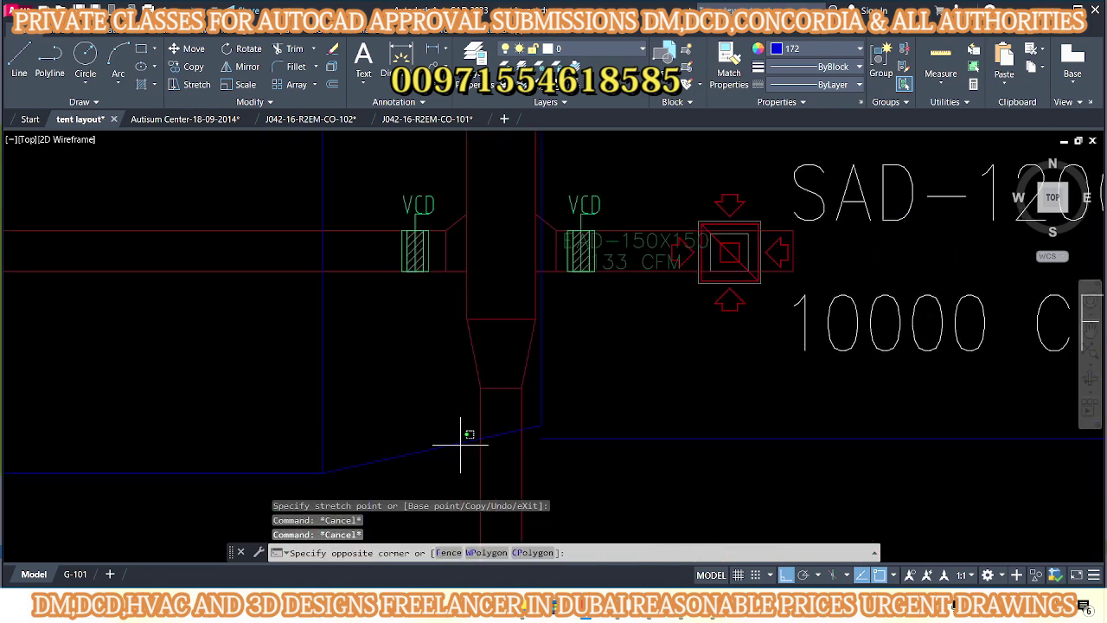
middle_drag(453, 432, 383, 259)
text(ex)
key(Return)
middle_drag(536, 353, 568, 376)
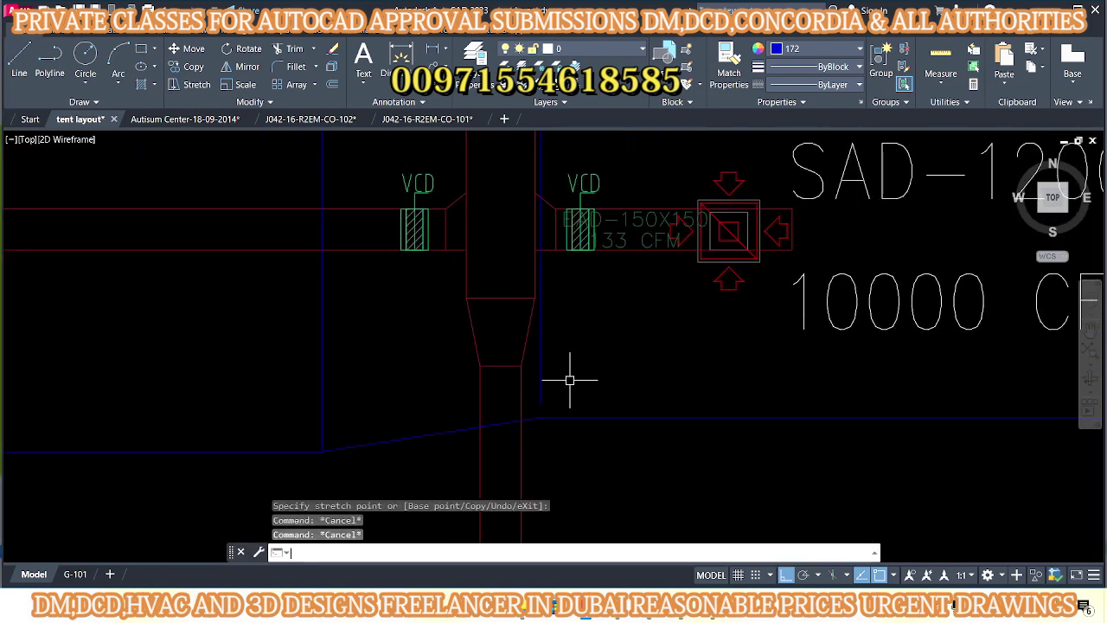
key(Escape)
key(Escape)
scroll(540, 380, down, 2)
middle_drag(549, 314, 563, 336)
scroll(563, 336, down, 2)
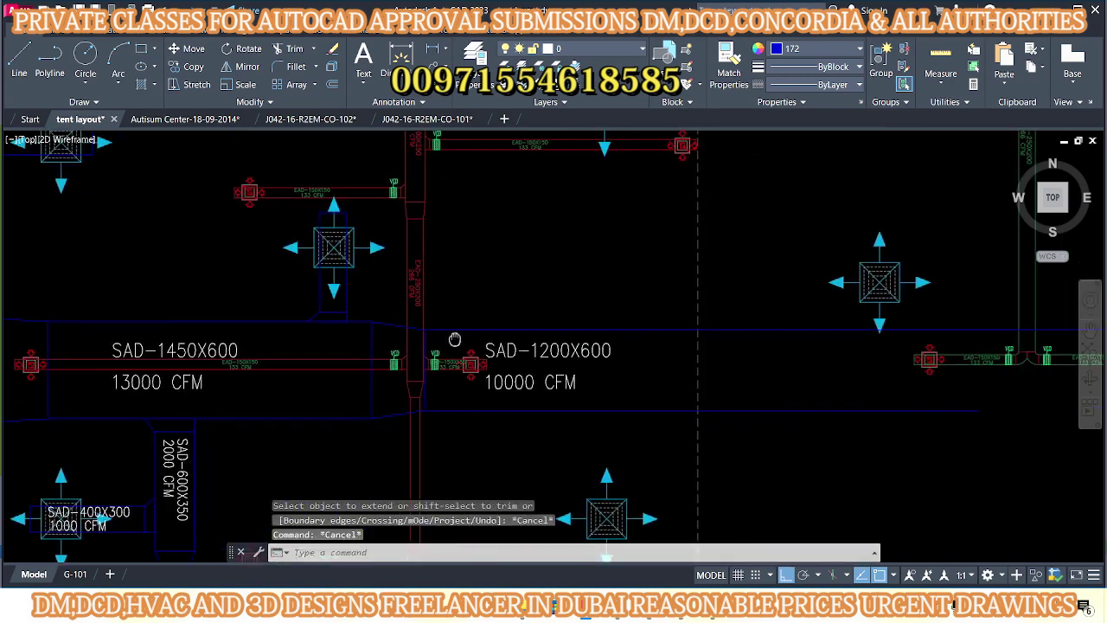
scroll(546, 399, down, 1)
middle_drag(546, 399, 546, 370)
text(l)
key(Return)
scroll(586, 402, up, 2)
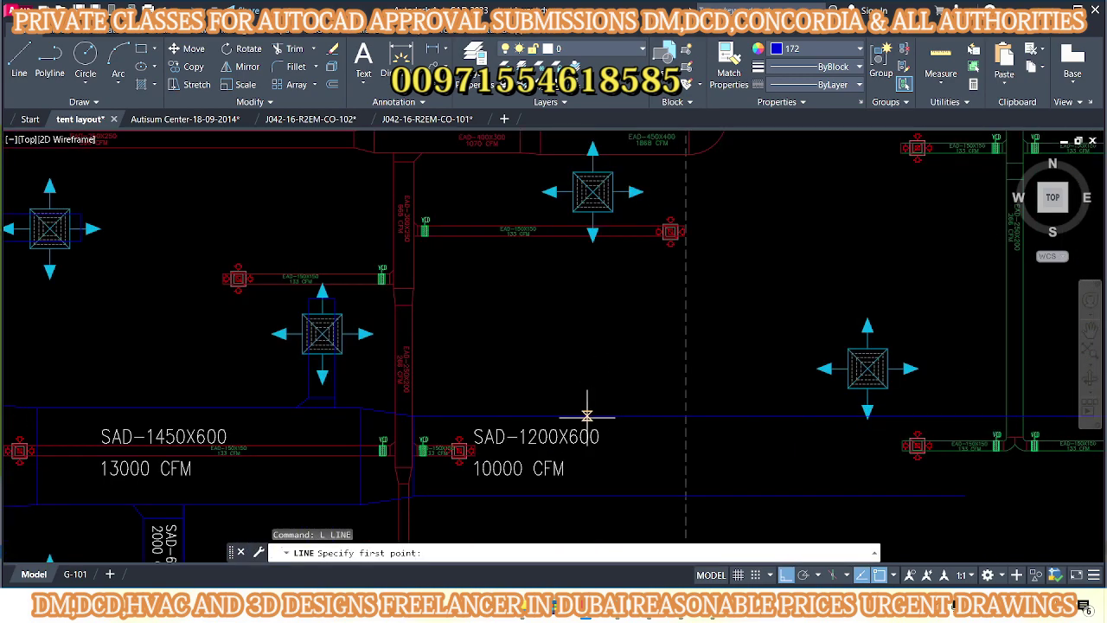
click(495, 416)
scroll(494, 416, down, 3)
scroll(523, 302, down, 1)
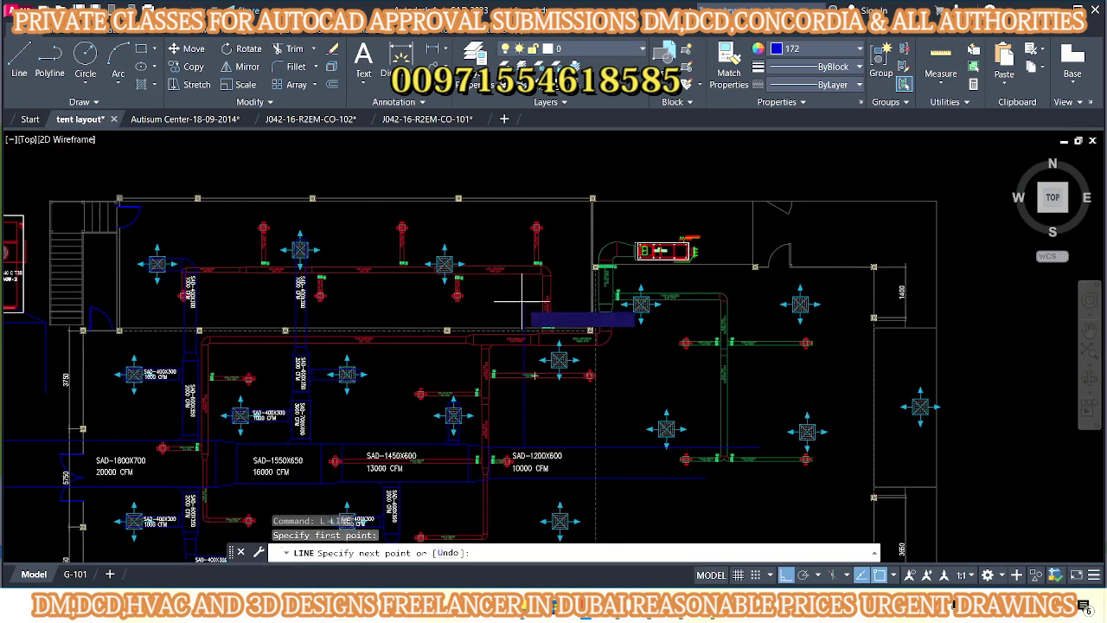
scroll(498, 263, up, 3)
key(Escape)
key(Escape)
key(Escape)
scroll(531, 223, down, 3)
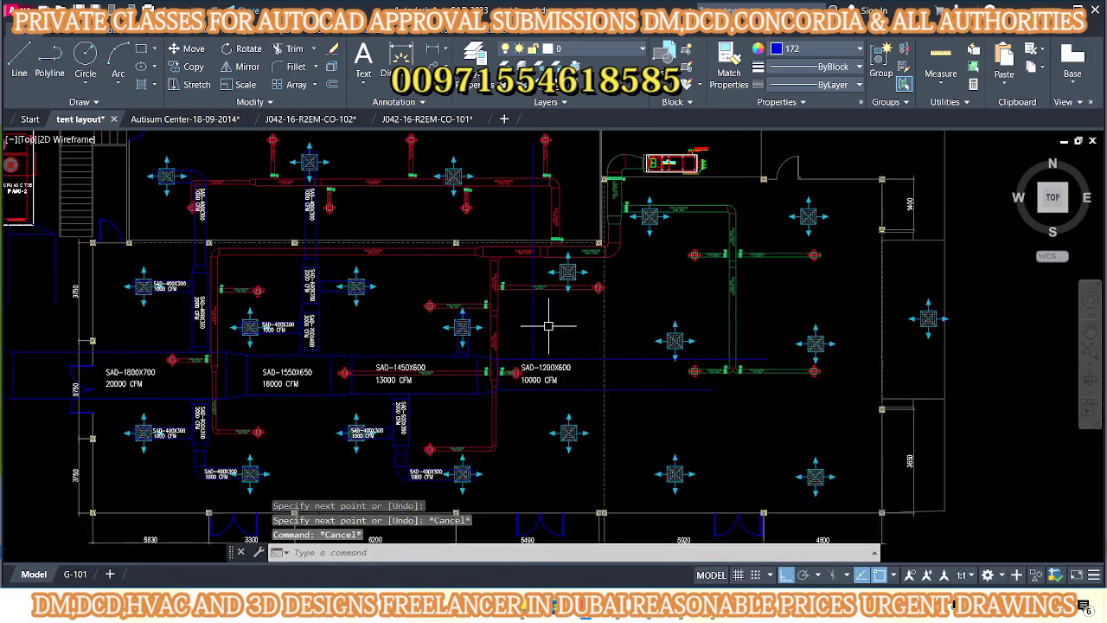
scroll(553, 329, up, 3)
mouse_move(568, 346)
middle_down()
mouse_move(563, 416)
mouse_move(536, 277)
middle_up()
middle_drag(514, 410, 508, 379)
mouse_move(455, 320)
middle_down()
mouse_move(559, 311)
mouse_move(472, 424)
middle_up()
middle_drag(563, 395, 579, 371)
text(o)
key(Return)
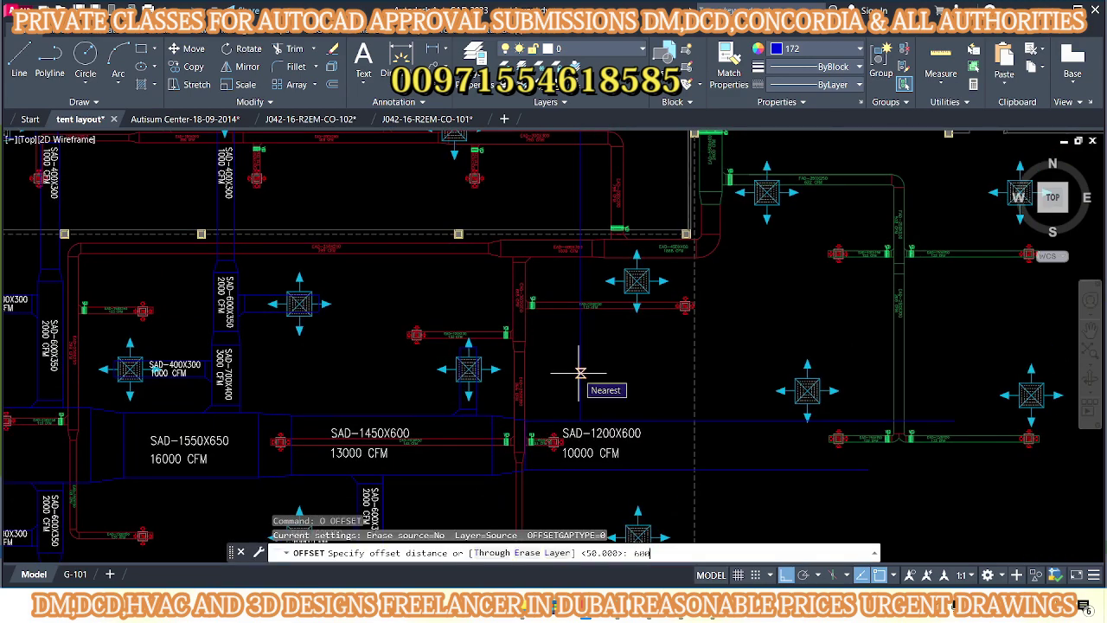
- Draw a new cross line closing the duct end near the diffuser
key(Escape)
key(Escape)
key(Escape)
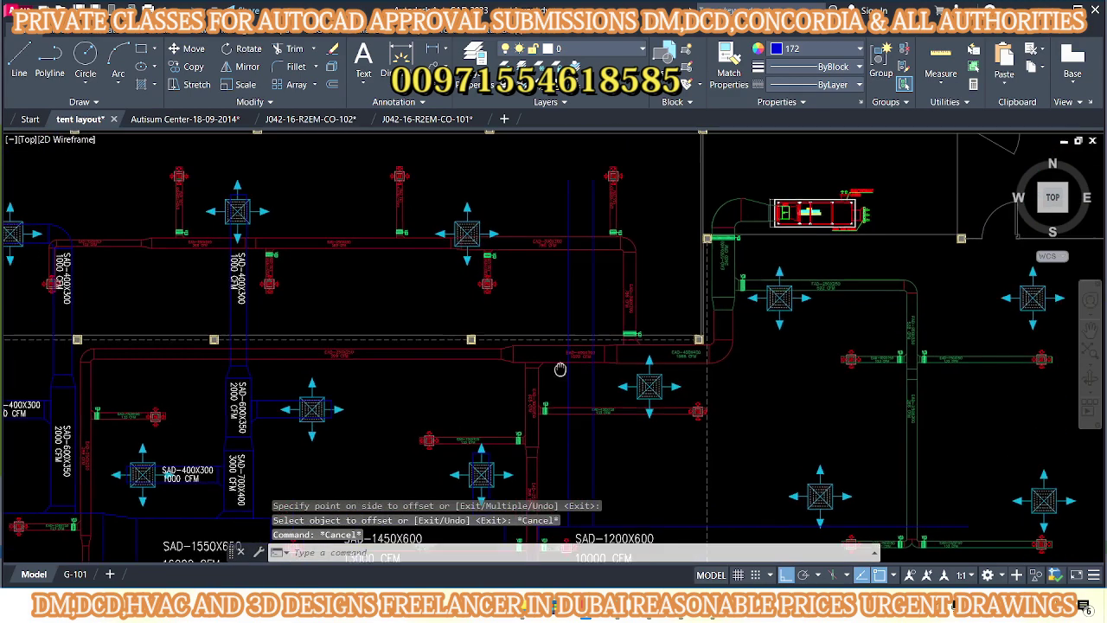
scroll(525, 350, up, 2)
text(l)
key(Return)
scroll(570, 318, up, 6)
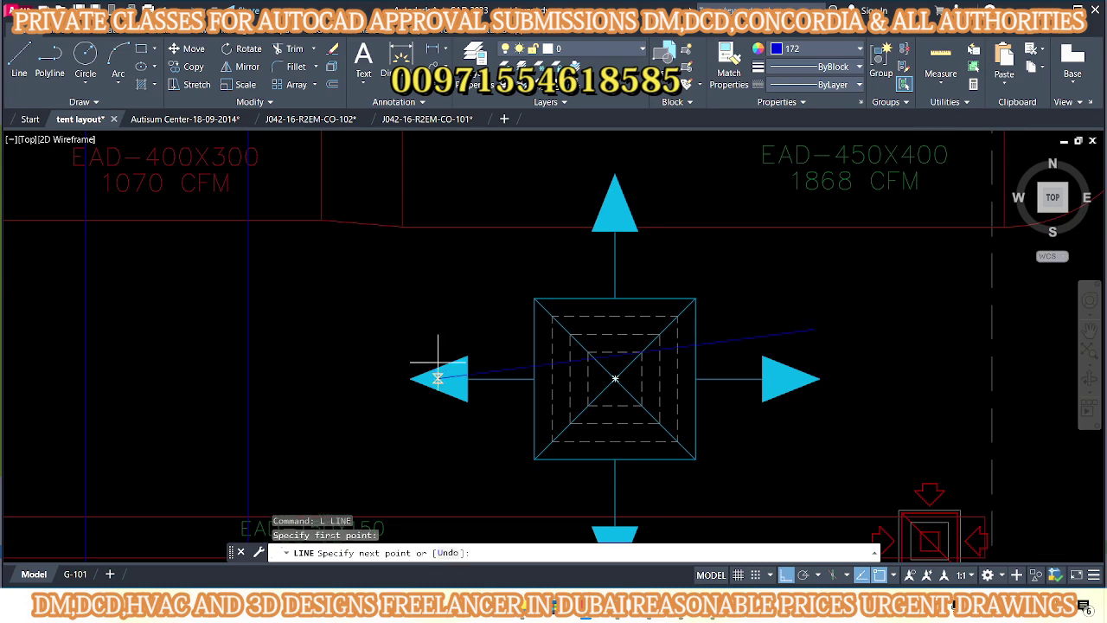
scroll(450, 355, down, 2)
key(Escape)
text(o)
key(Return)
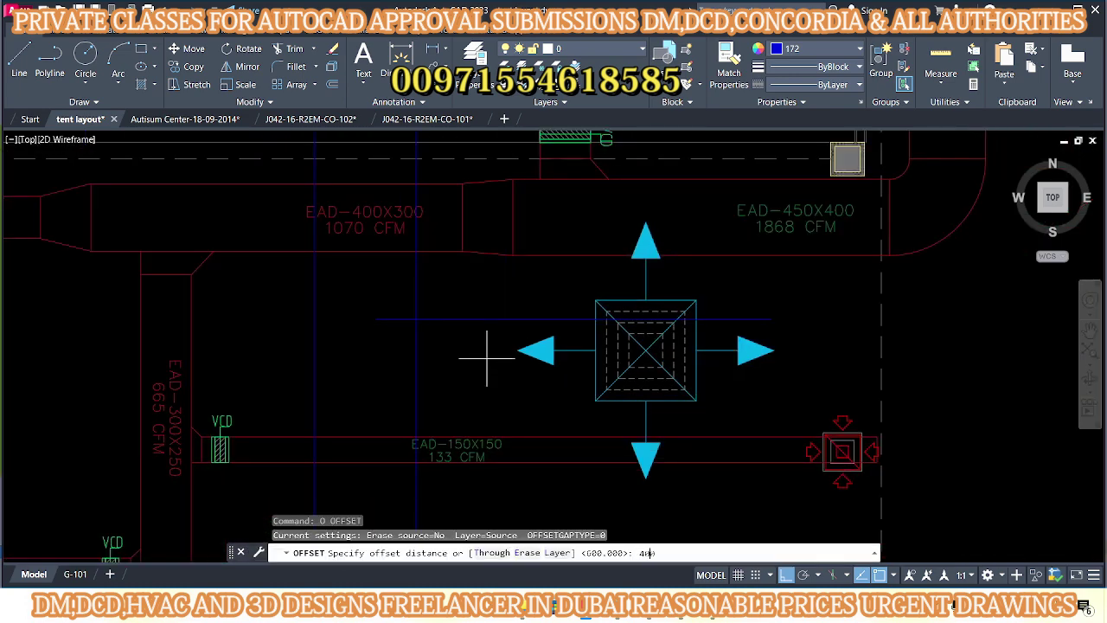
key(Escape)
text(l)
key(Return)
scroll(622, 287, up, 4)
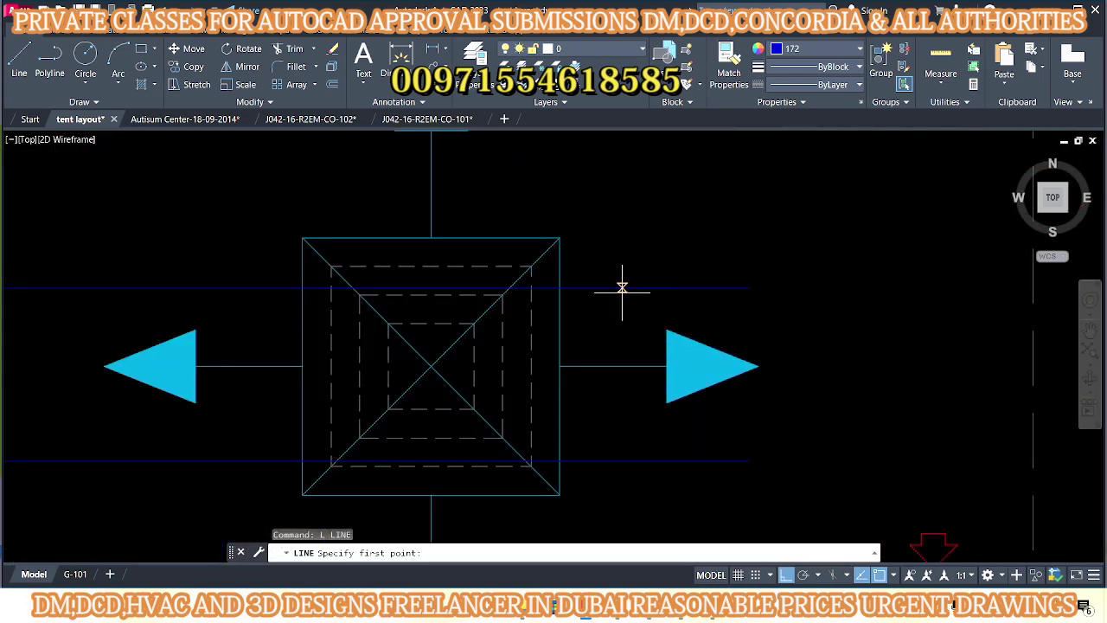
click(622, 503)
middle_drag(622, 503, 593, 390)
key(Escape)
- Trim the lower duct edge back to the new end line
text(tr)
key(Return)
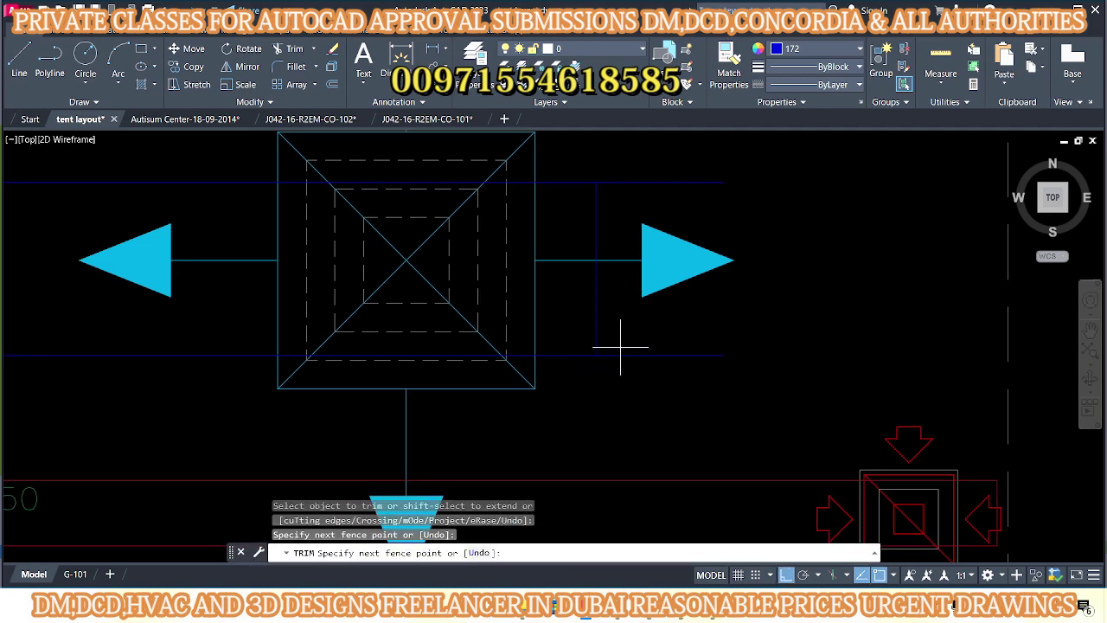
click(620, 346)
key(Return)
middle_drag(560, 222, 601, 330)
key(Escape)
- Move the three lines forming the duct end slightly left to their new position
click(650, 263)
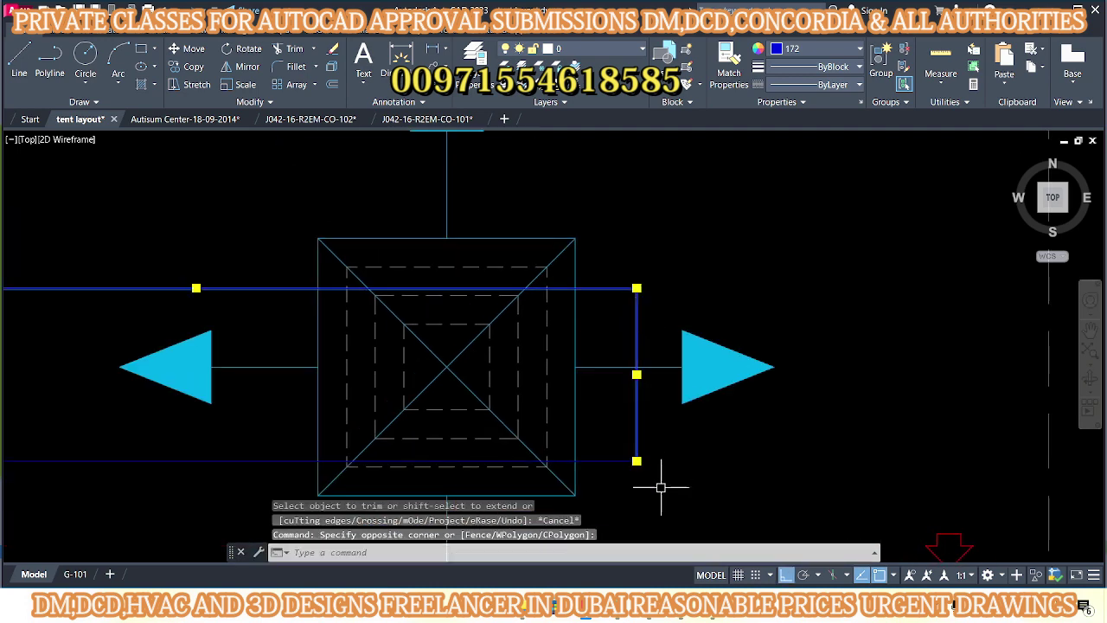
scroll(661, 487, down, 3)
middle_drag(563, 389, 809, 389)
text(m)
key(Return)
click(811, 363)
scroll(811, 364, up, 3)
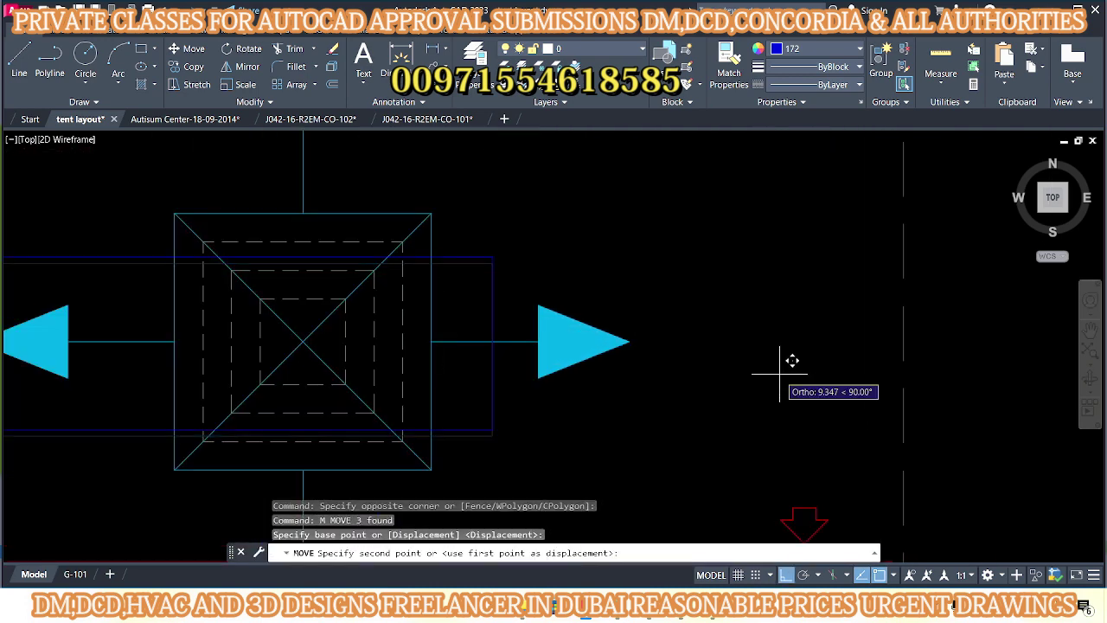
click(793, 362)
scroll(675, 366, down, 3)
scroll(485, 353, up, 2)
- Offset a duct edge by 1 toward the left side
text(l)
key(Return)
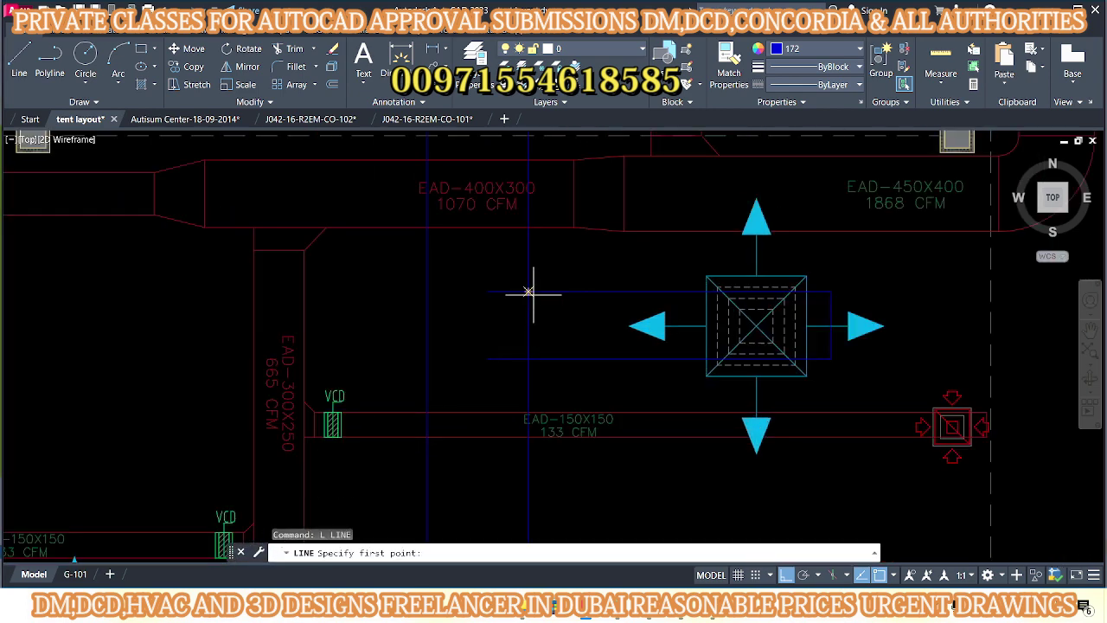
key(Escape)
text(o)
key(Return)
text(150)
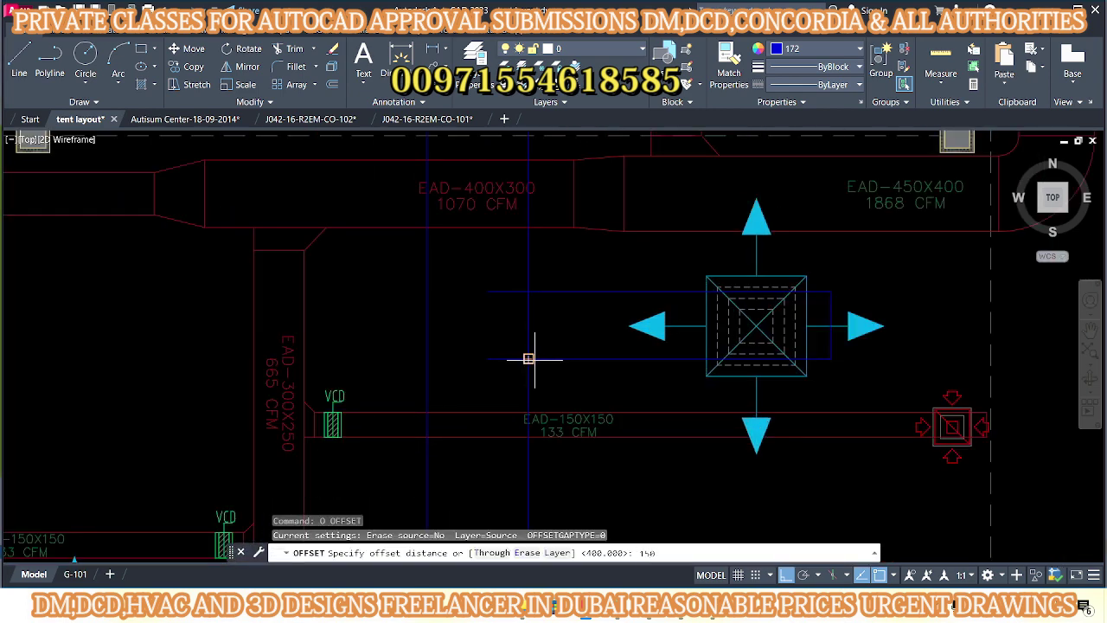
click(527, 327)
key(Escape)
text(tr)
key(Return)
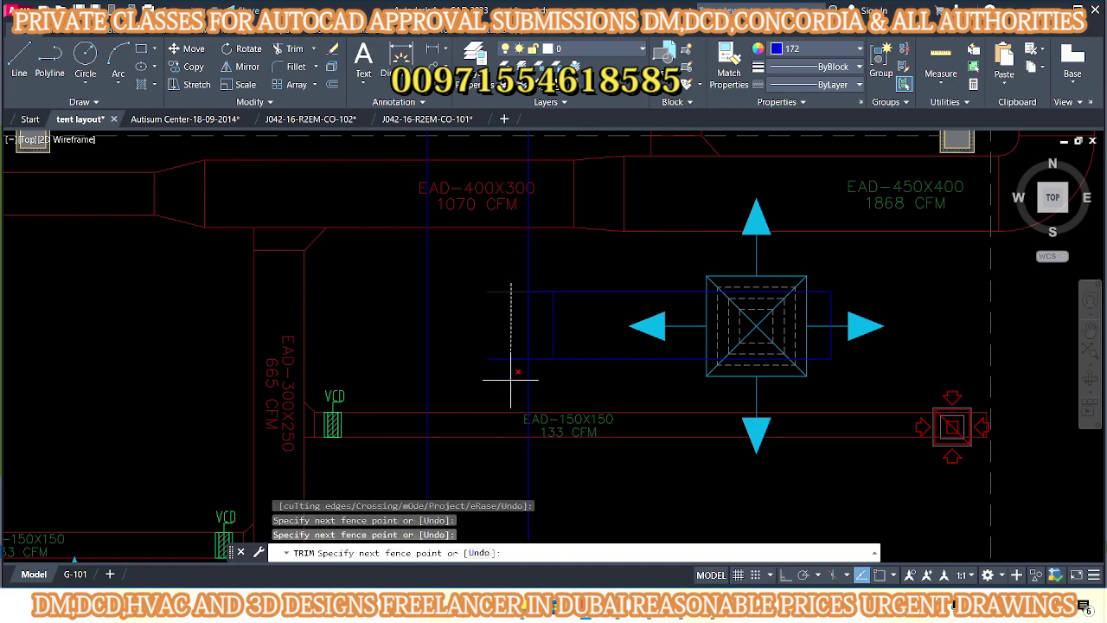
key(Escape)
- Draw a short diagonal transition line at the duct step
scroll(549, 342, up, 4)
text(l)
key(Return)
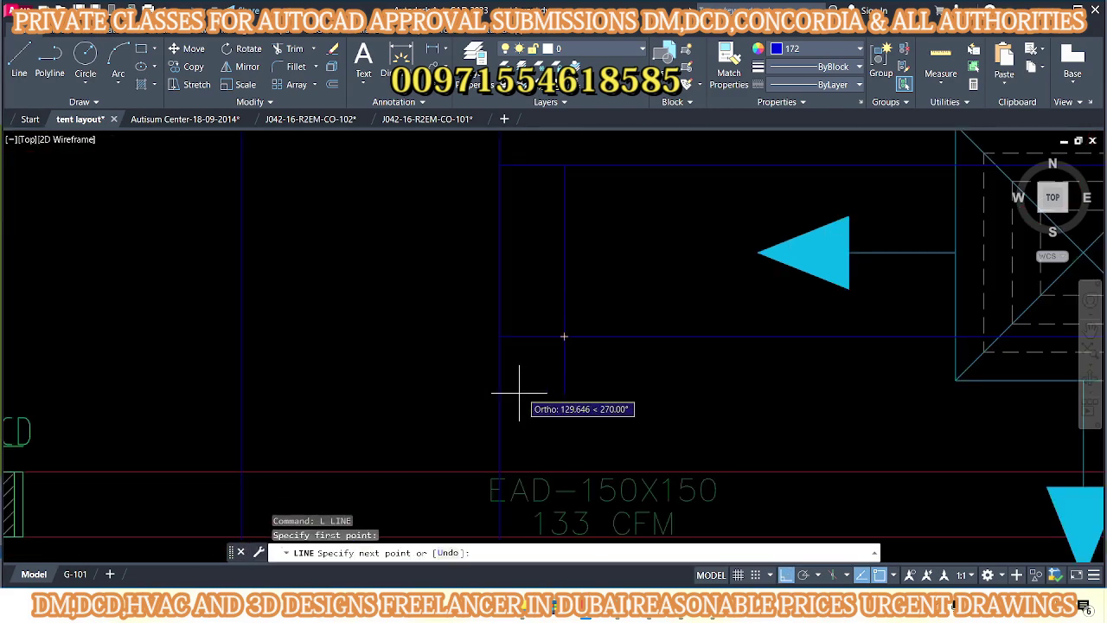
click(502, 379)
key(Escape)
key(Escape)
scroll(520, 337, down, 5)
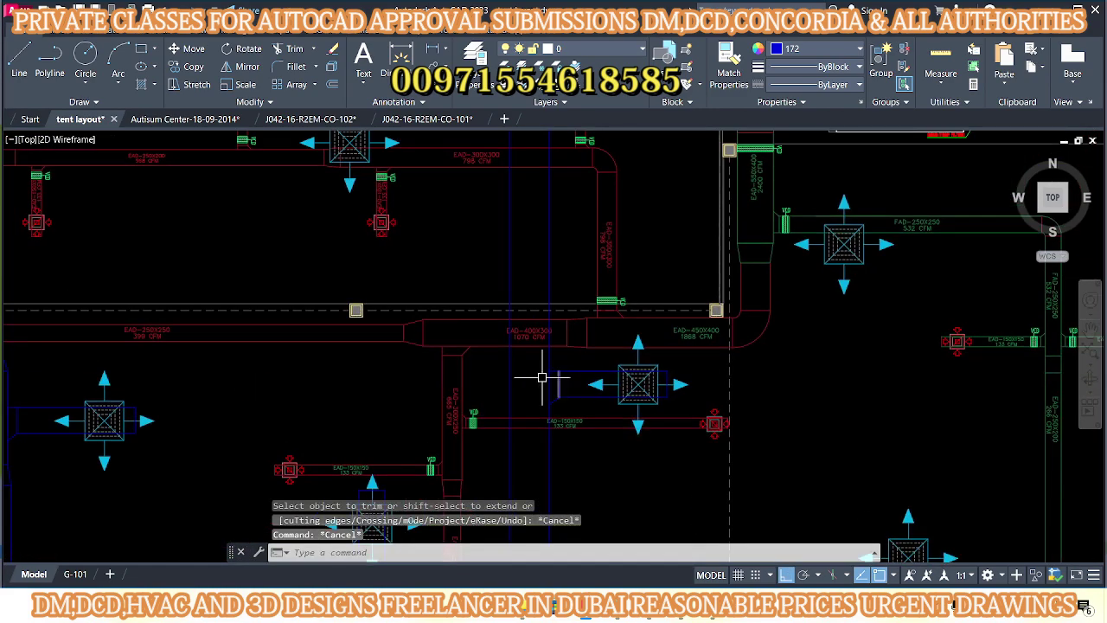
key(Escape)
key(Escape)
- Draw the reducer's diagonal taper edge and trim the straight edge left of it
scroll(481, 423, up, 5)
text(o)
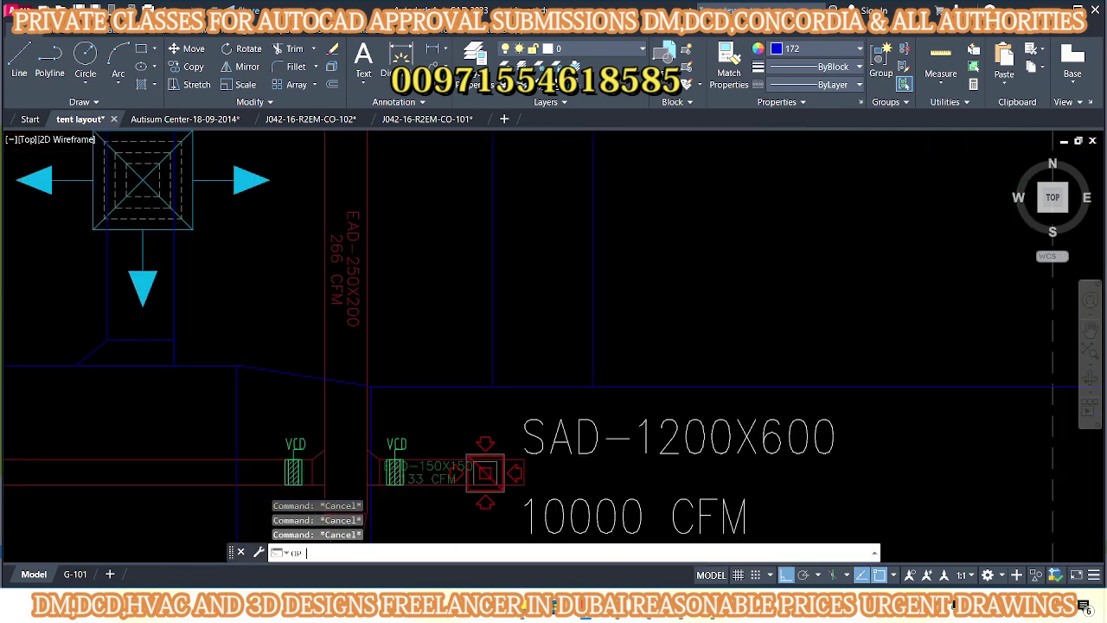
key(Return)
mouse_move(525, 375)
middle_down()
mouse_move(499, 375)
mouse_move(531, 306)
middle_up()
key(Escape)
text(l)
key(Return)
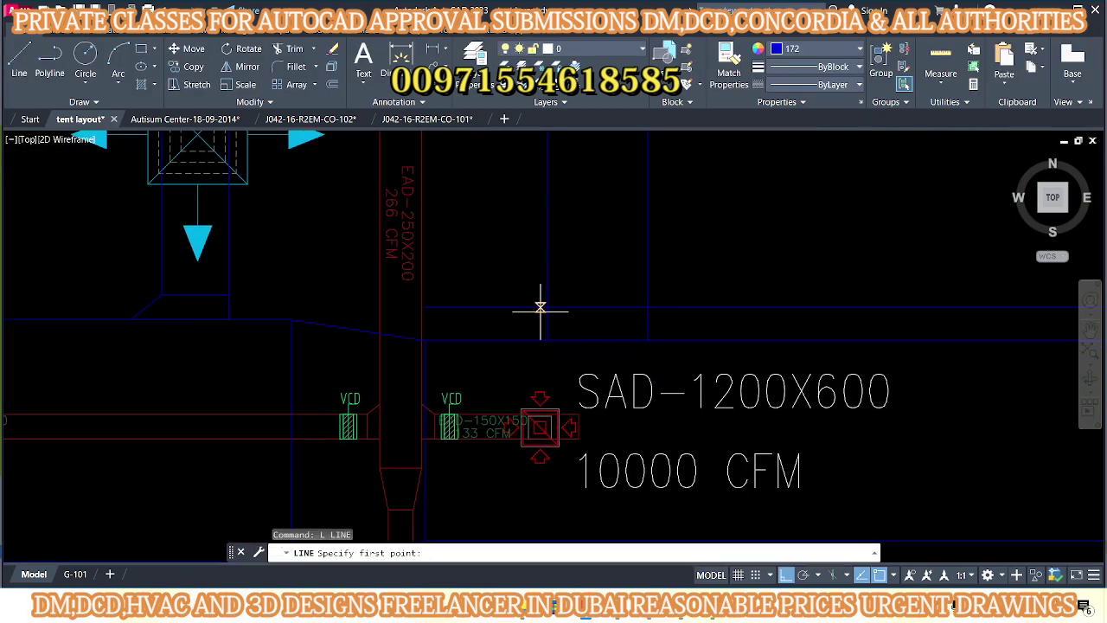
click(547, 307)
key(Escape)
text(tr)
key(Return)
click(504, 306)
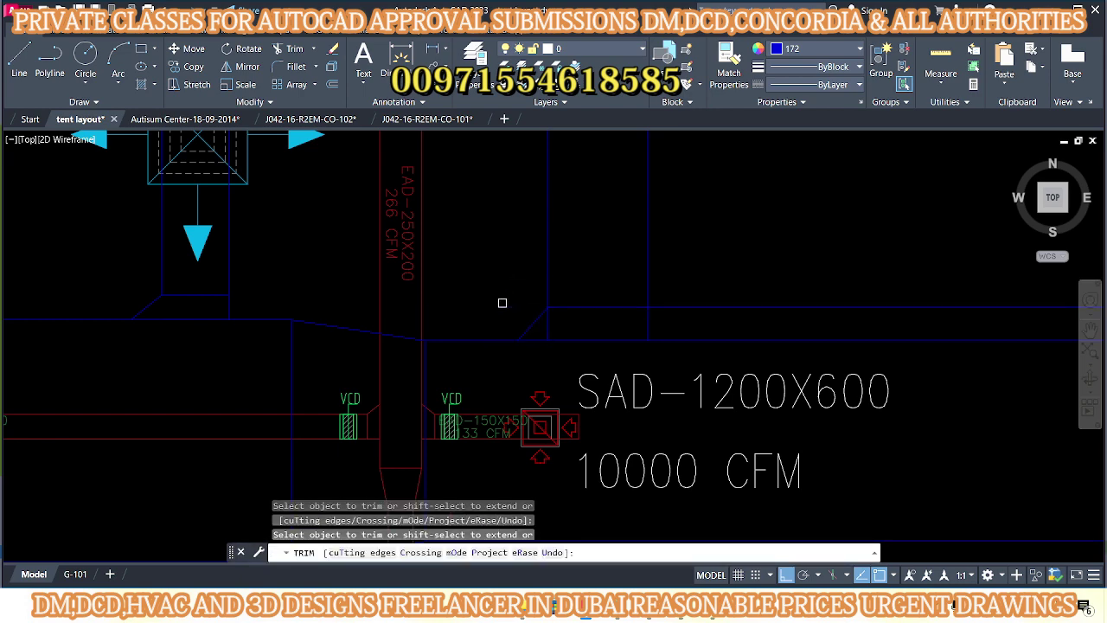
- Copy the SAD-600X350 2000 CFM label to a new spot in the layout
key(Escape)
scroll(571, 364, down, 5)
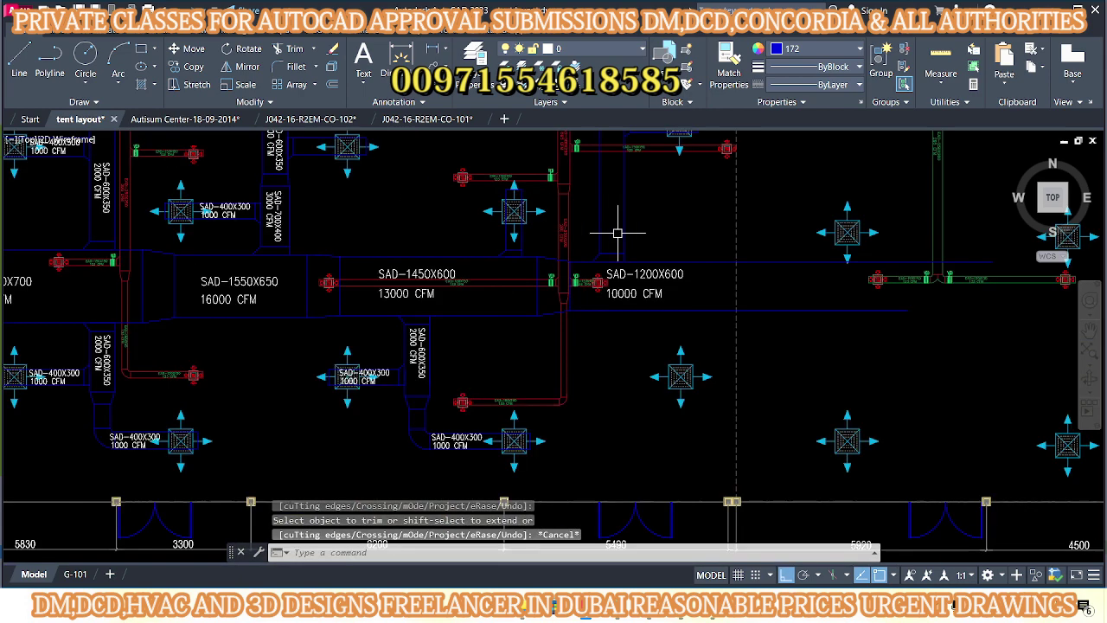
scroll(572, 363, down, 3)
middle_drag(341, 355, 353, 355)
scroll(353, 355, up, 5)
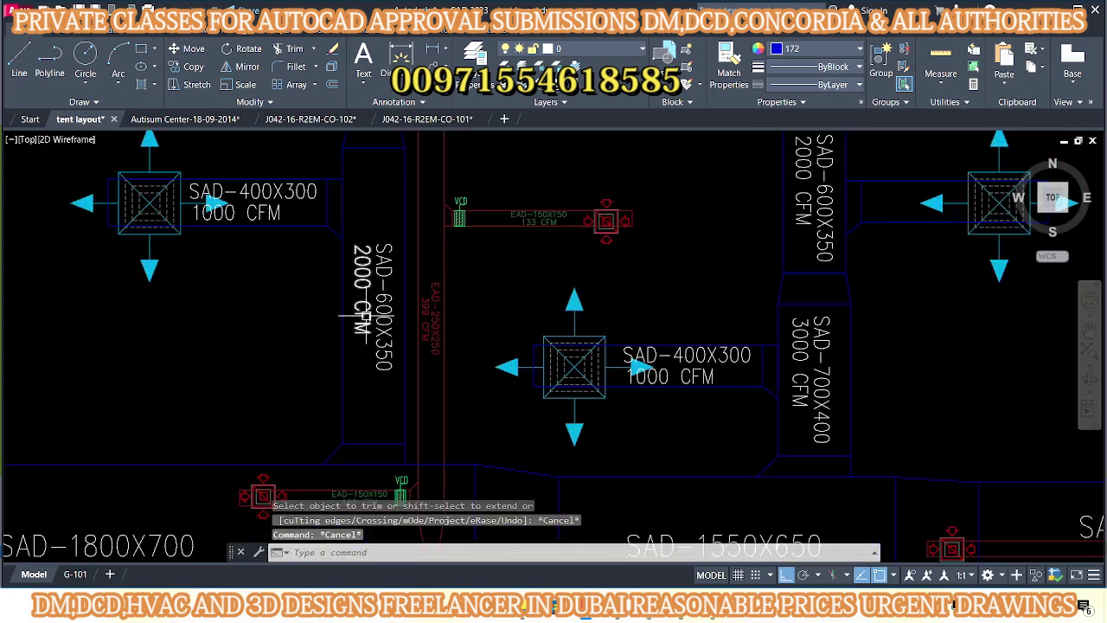
scroll(353, 356, up, 3)
click(389, 363)
scroll(363, 402, down, 1)
click(363, 402)
text(co)
key(Return)
click(395, 286)
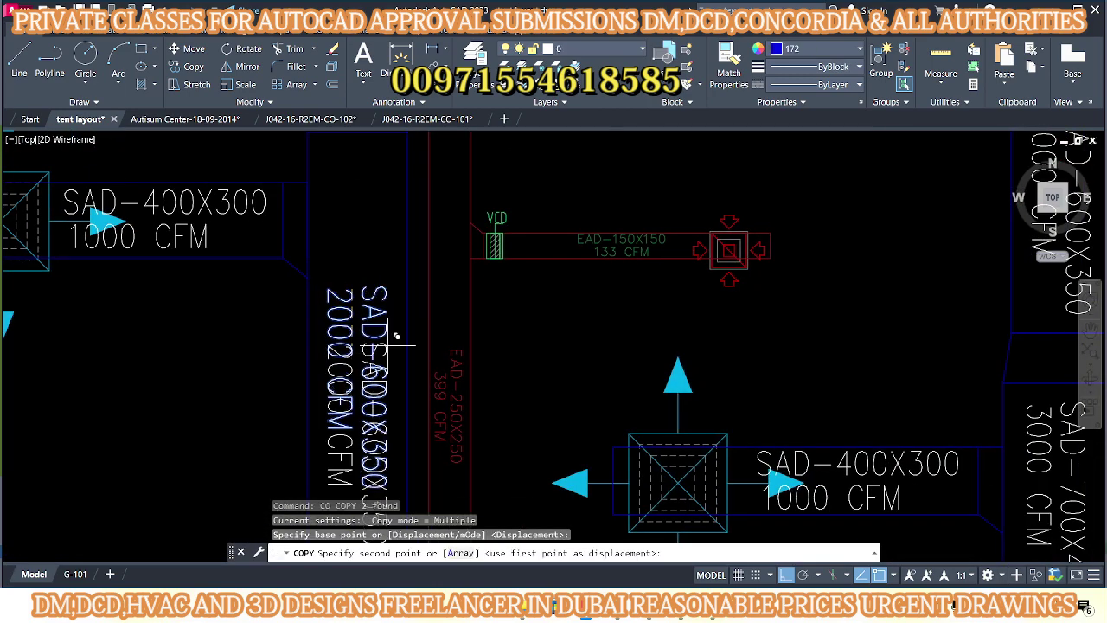
scroll(753, 512, down, 3)
scroll(549, 315, up, 3)
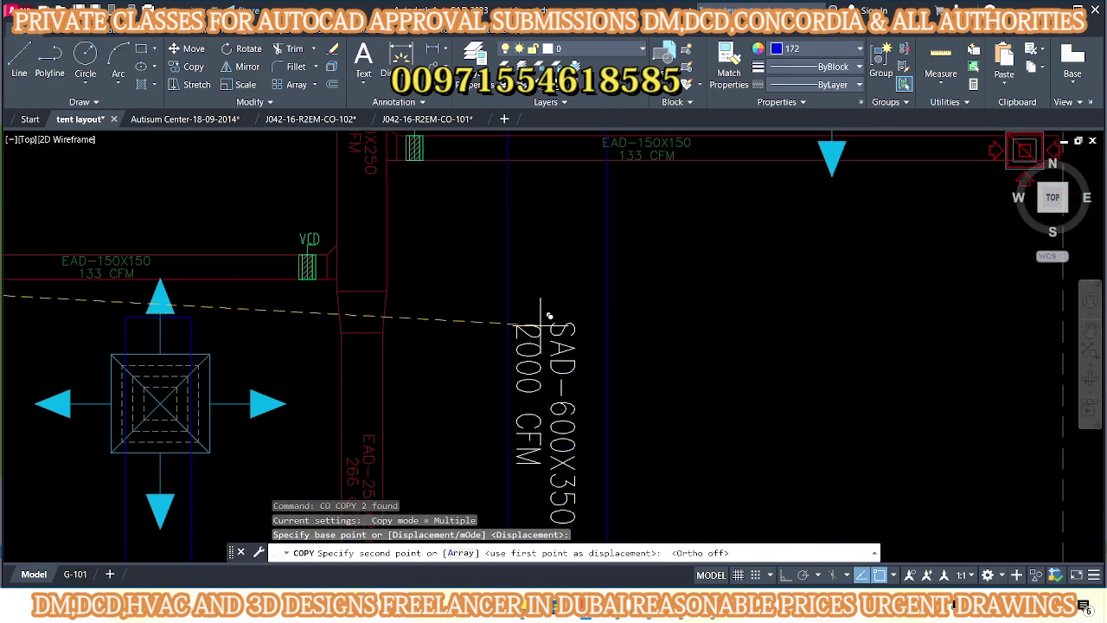
click(563, 275)
key(Escape)
- Copy the SAD-400X300 1000 CFM label beside another supply duct and diffuser
scroll(517, 333, down, 3)
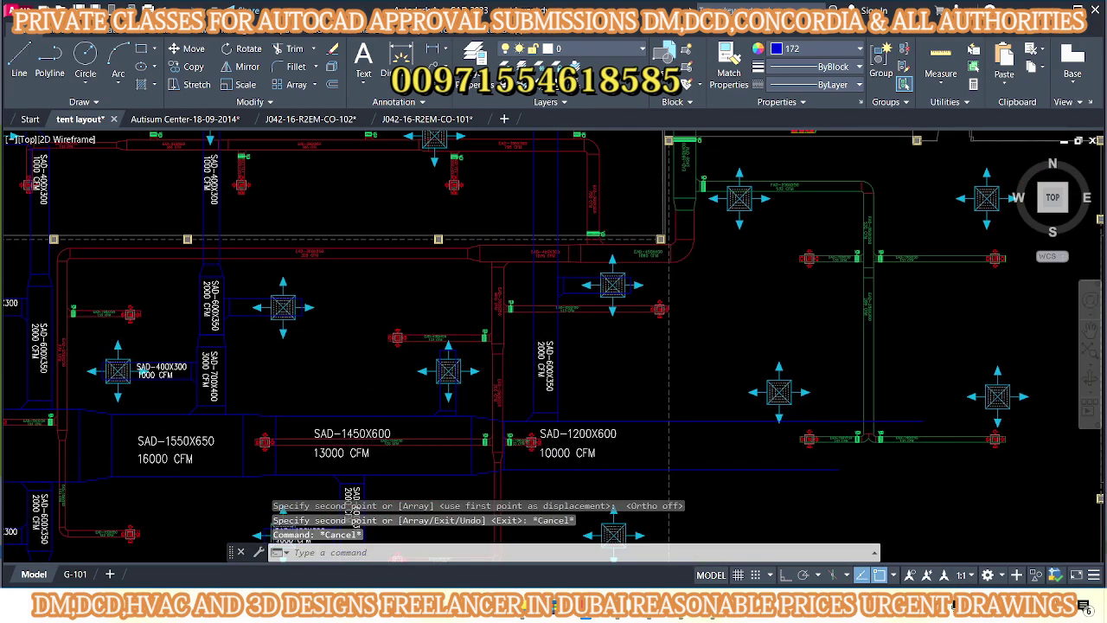
scroll(346, 372, down, 3)
scroll(346, 372, up, 6)
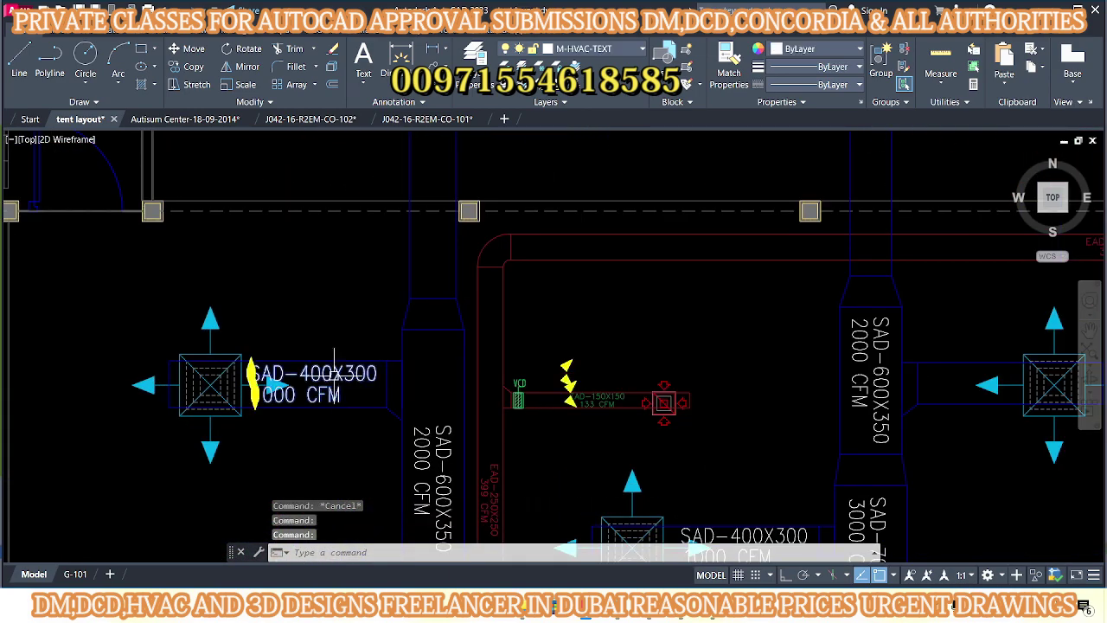
text(co)
key(Return)
click(330, 359)
scroll(330, 359, down, 3)
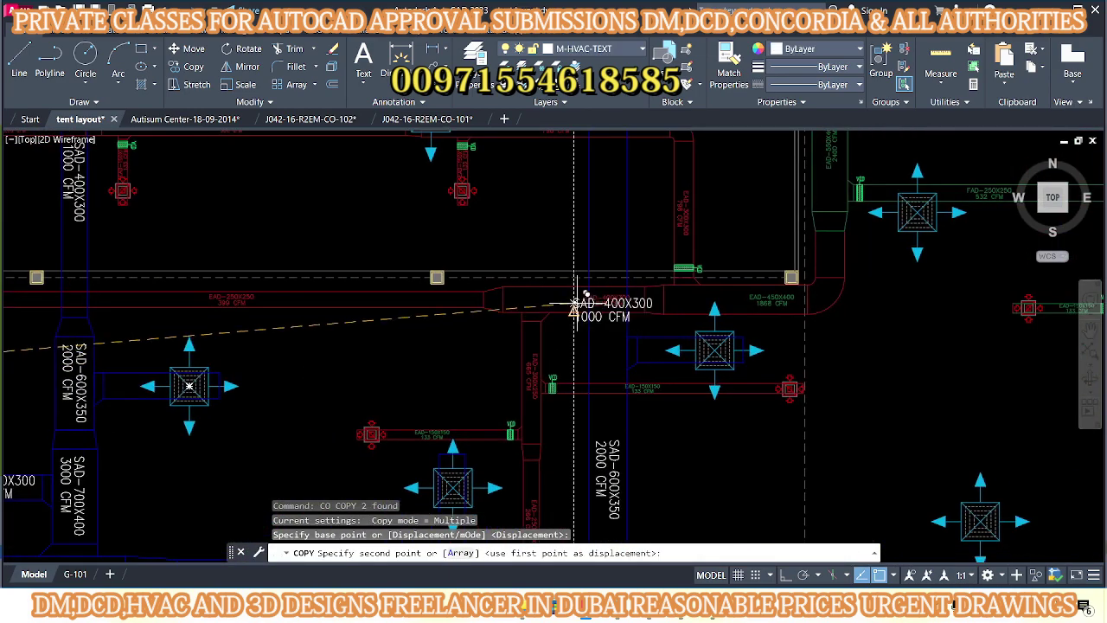
scroll(640, 370, up, 3)
scroll(640, 370, up, 2)
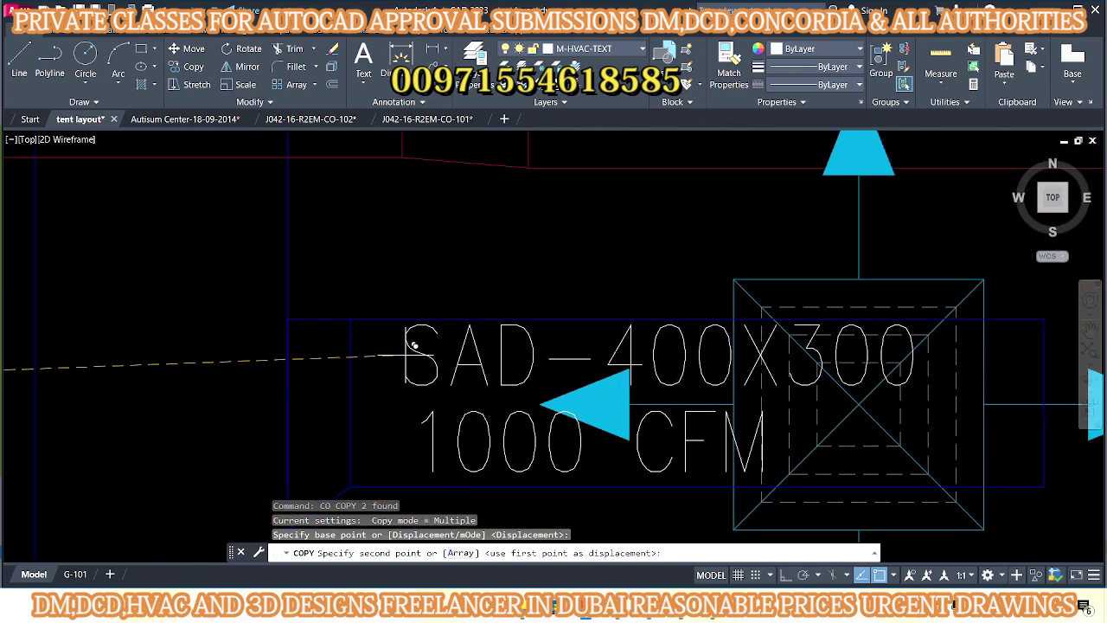
click(501, 418)
scroll(500, 417, down, 3)
scroll(501, 418, down, 2)
key(Return)
scroll(507, 259, down, 2)
text(l)
key(Return)
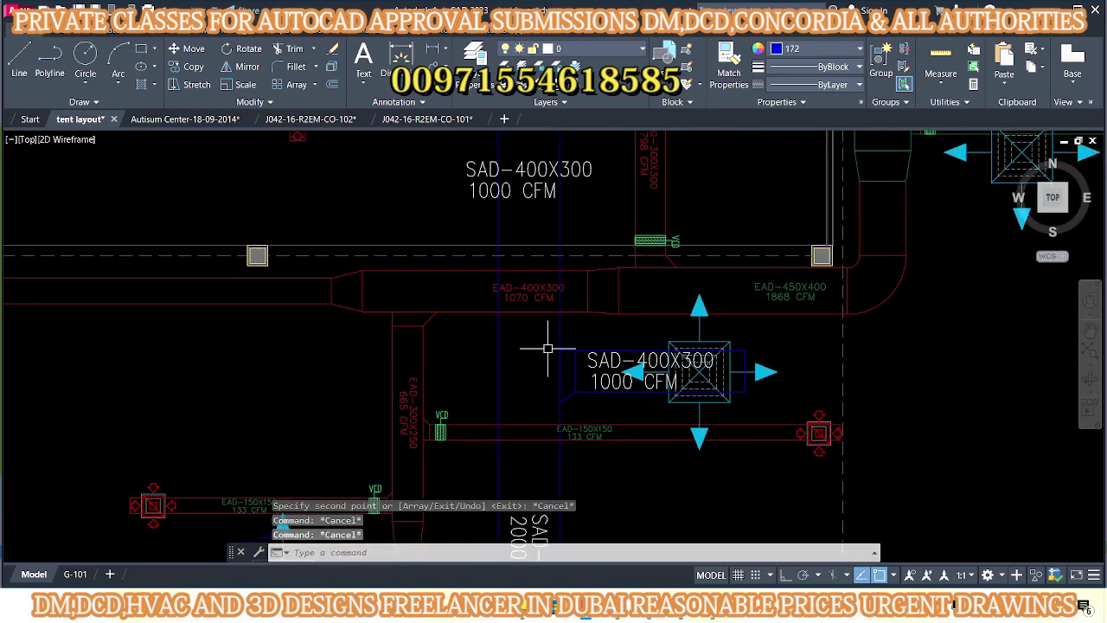
scroll(549, 346, down, 4)
scroll(554, 355, up, 5)
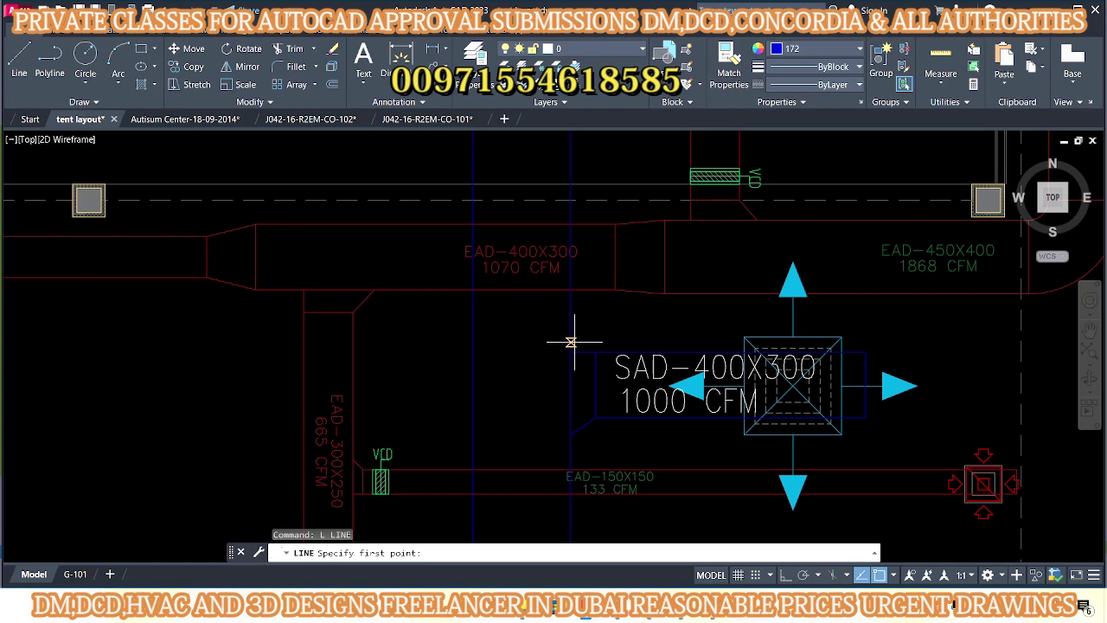
- Finish the new duct side line and offset a parallel copy for the opposite side
click(473, 341)
key(Return)
middle_drag(503, 356, 509, 381)
text(o)
key(Return)
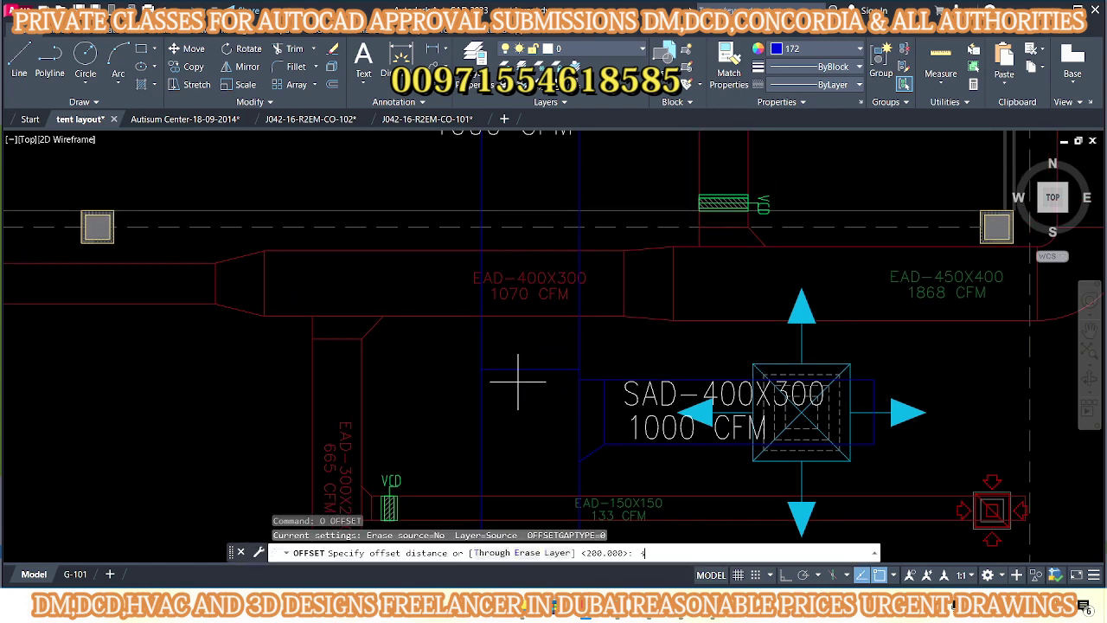
key(Return)
click(489, 369)
click(519, 326)
mouse_move(578, 332)
middle_down()
mouse_move(576, 364)
mouse_move(539, 391)
middle_up()
- Draw a 400-unit line across the new duct branch
text(l)
key(Return)
scroll(553, 368, down, 3)
scroll(519, 372, up, 7)
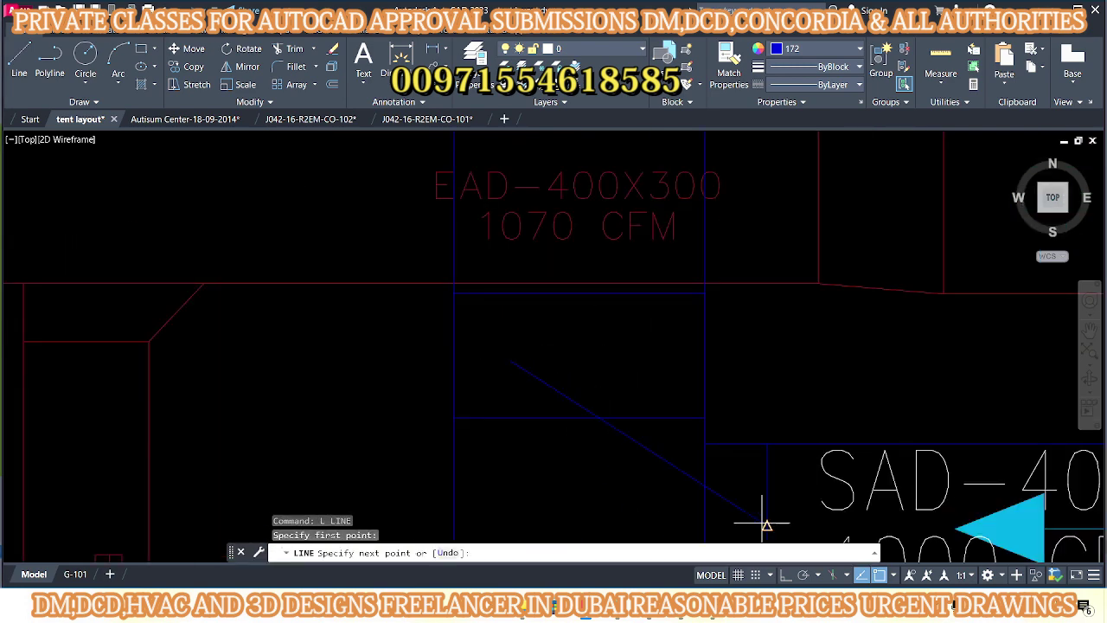
key(Return)
key(Return)
click(605, 341)
- Select the 400-unit line to move it, then cancel the move and clear the selection
click(586, 371)
key(m)
key(Return)
scroll(585, 371, down, 2)
click(568, 370)
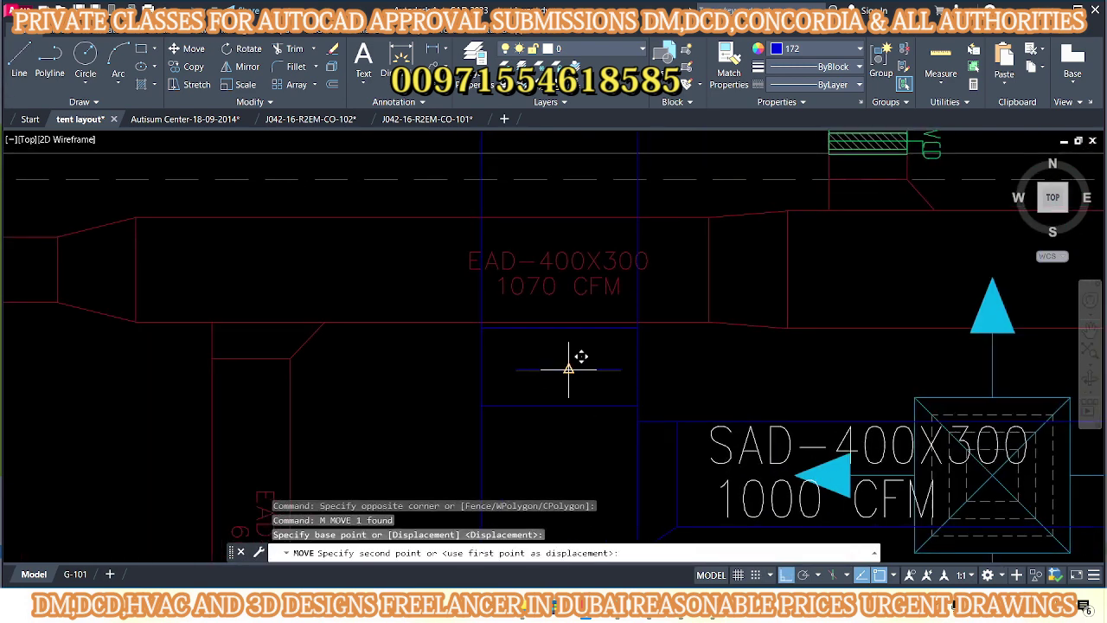
scroll(568, 370, up, 2)
key(Escape)
scroll(738, 304, up, 5)
key(Escape)
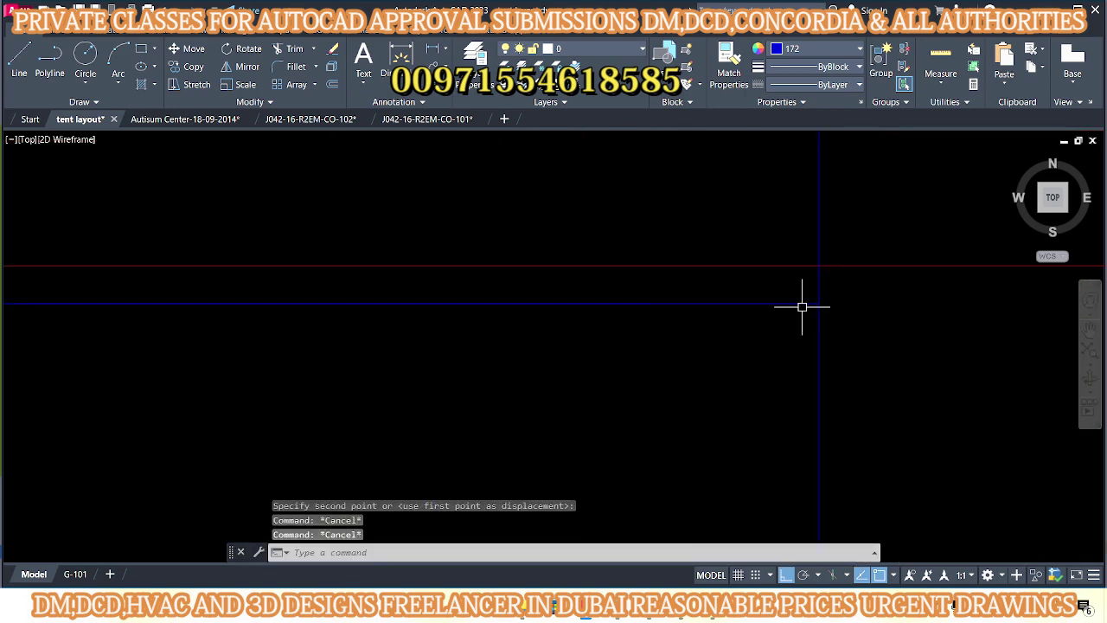
scroll(802, 306, down, 5)
middle_drag(603, 425, 598, 378)
- Draw the two slanted taper edges from the duct toward the SAD-400X300 branch
key(l)
key(Return)
click(597, 428)
scroll(580, 368, up, 4)
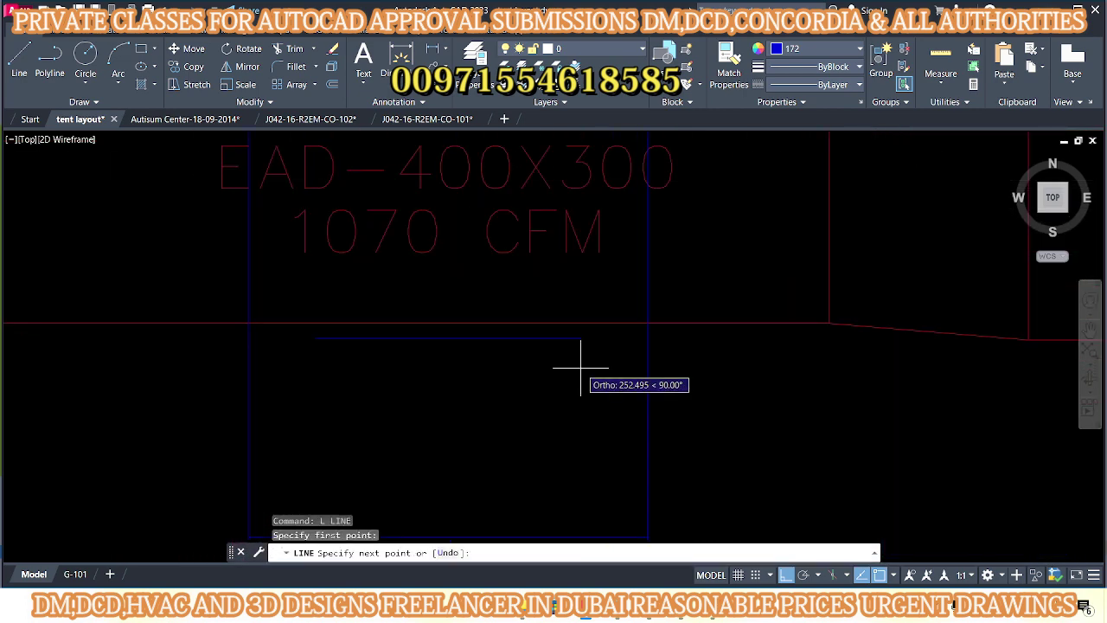
click(581, 338)
key(Return)
scroll(582, 337, down, 2)
key(Return)
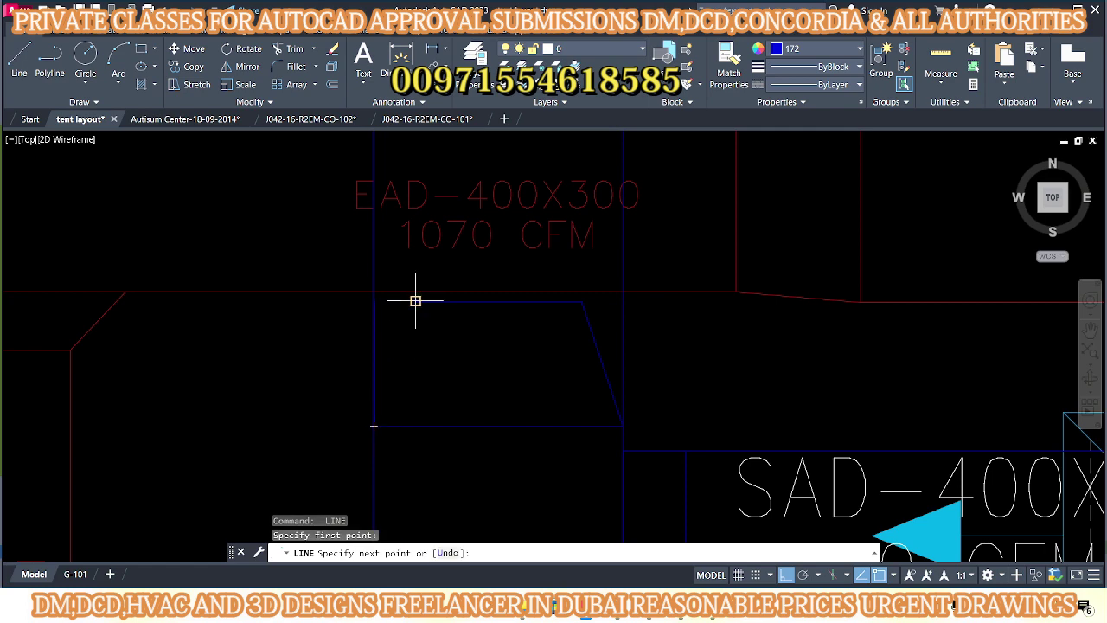
click(373, 426)
key(Escape)
middle_drag(375, 368, 341, 364)
- Trim the extra taper edges and erase the two leftover lines
text(tr)
key(Return)
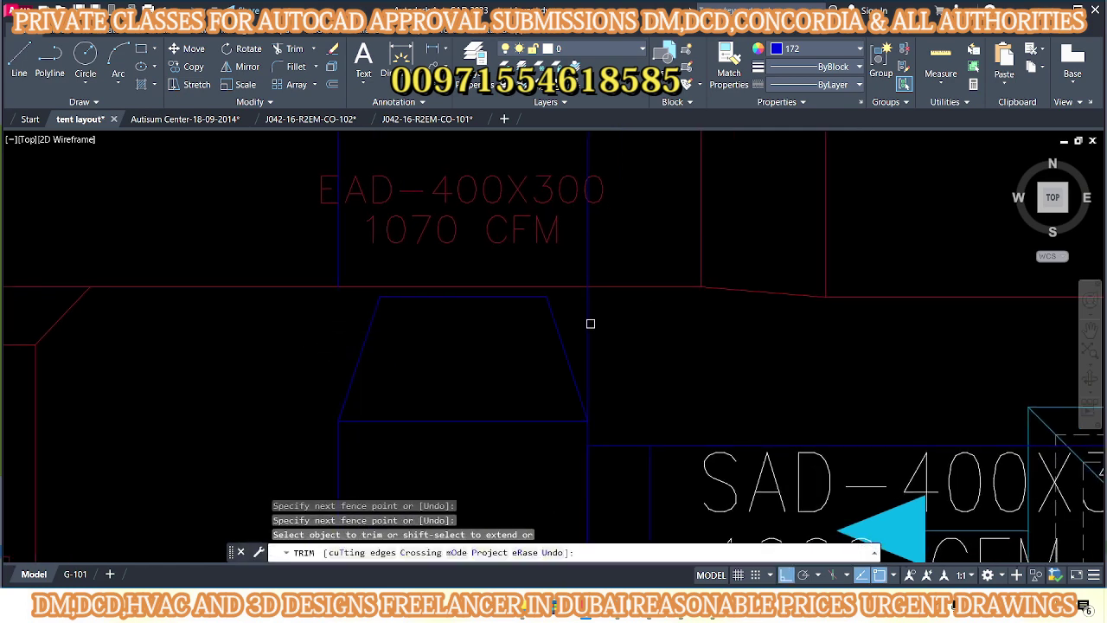
key(Escape)
scroll(590, 323, down, 3)
drag(536, 259, 606, 389)
text(e)
key(Return)
scroll(551, 385, up, 1)
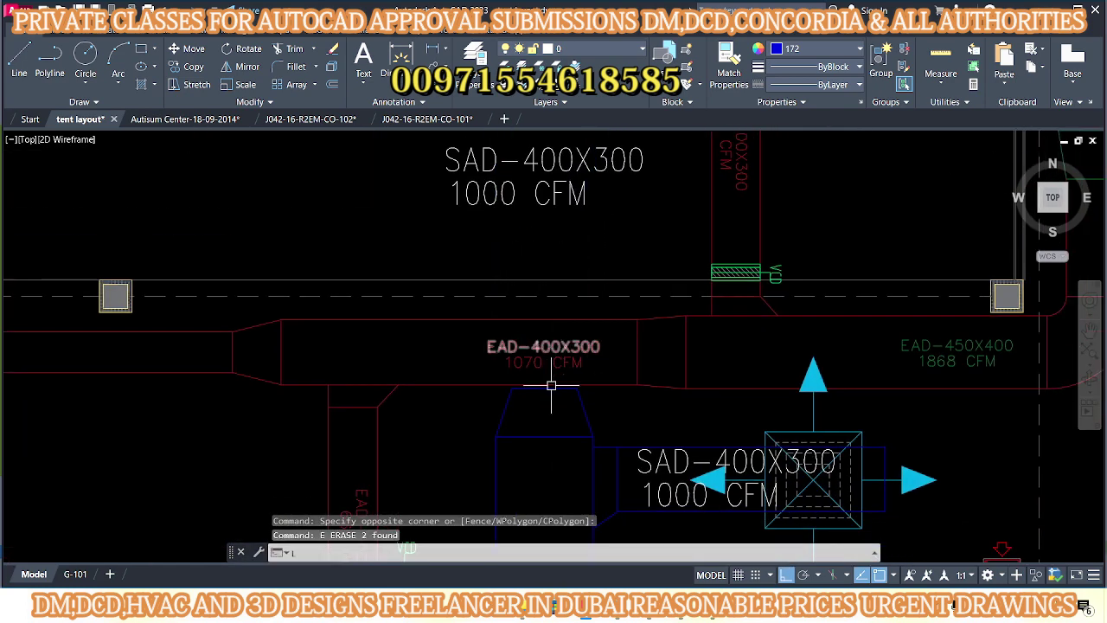
scroll(551, 385, up, 4)
text(l)
key(Return)
- Draw the vertical edge lines of the blue branch duct
scroll(519, 259, down, 3)
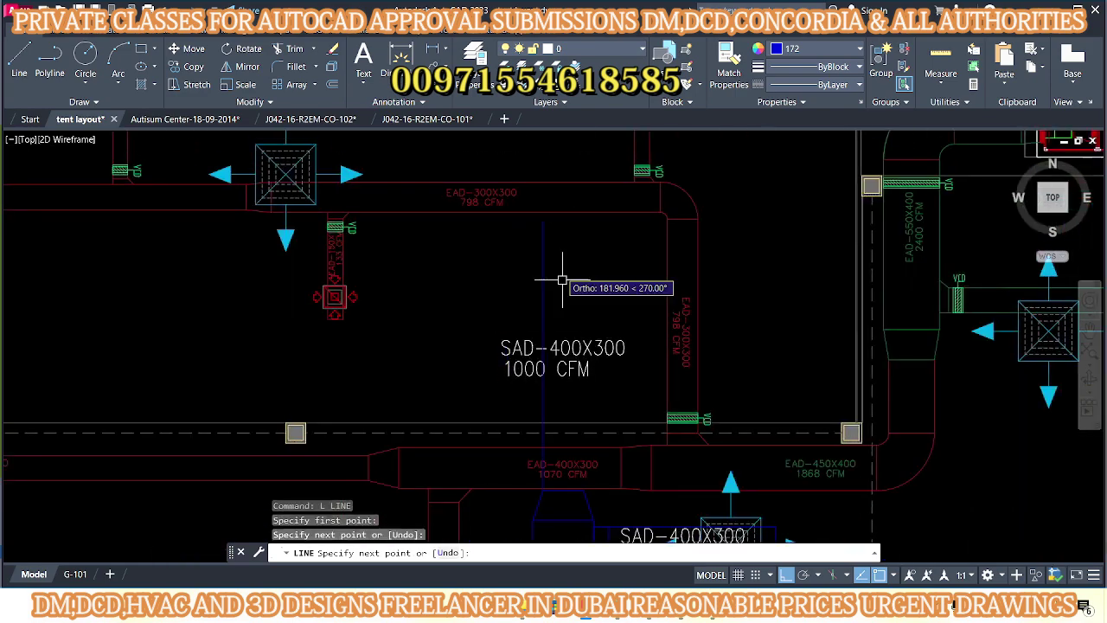
click(564, 277)
key(Return)
key(Return)
scroll(558, 405, up, 3)
click(527, 434)
scroll(528, 434, down, 4)
scroll(537, 381, down, 2)
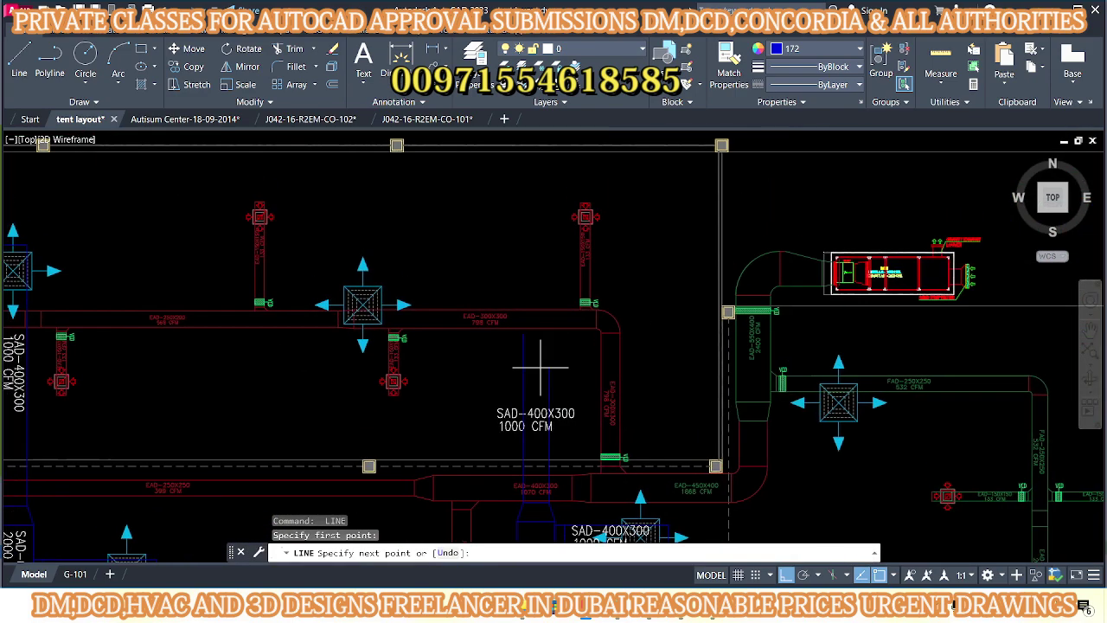
key(Escape)
- Begin moving the air terminal diffuser, then cancel the move
click(458, 277)
scroll(437, 318, up, 2)
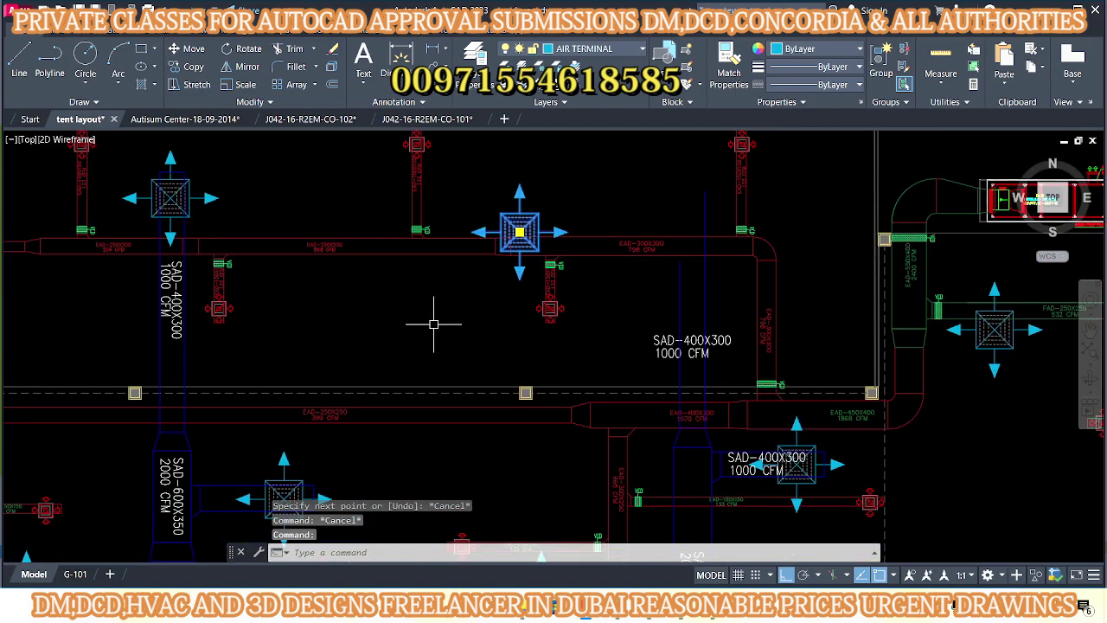
text(m)
key(Return)
click(436, 322)
scroll(464, 309, up, 2)
key(Escape)
key(Escape)
scroll(484, 311, down, 3)
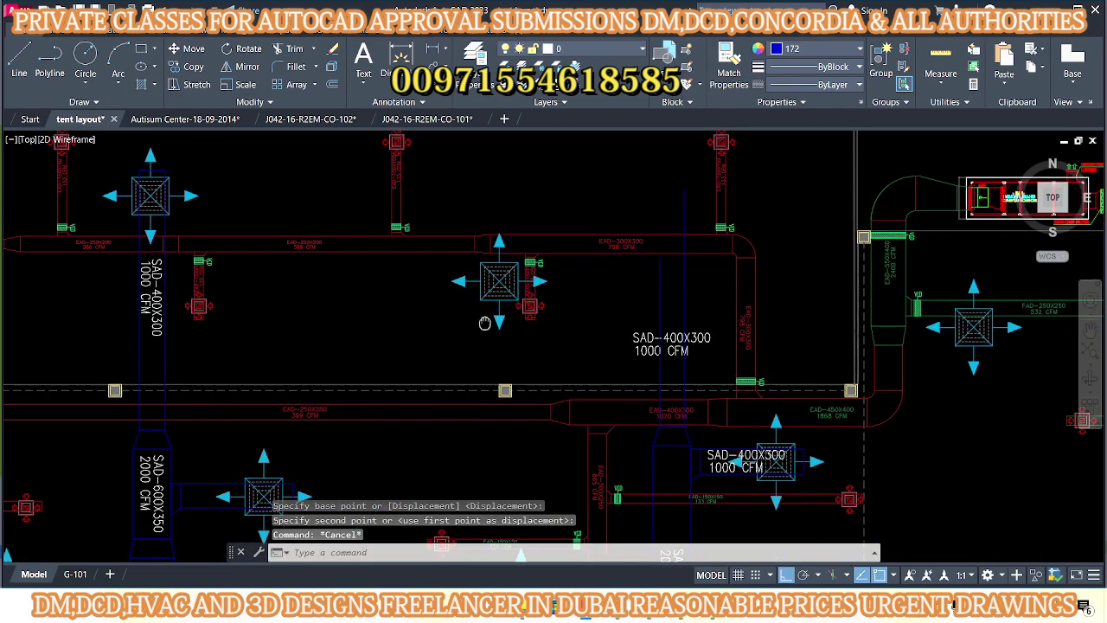
scroll(517, 308, up, 2)
- Begin another branch line, cancel it, and re-zoom around the branch
text(l)
key(Return)
scroll(389, 304, up, 3)
scroll(664, 293, down, 2)
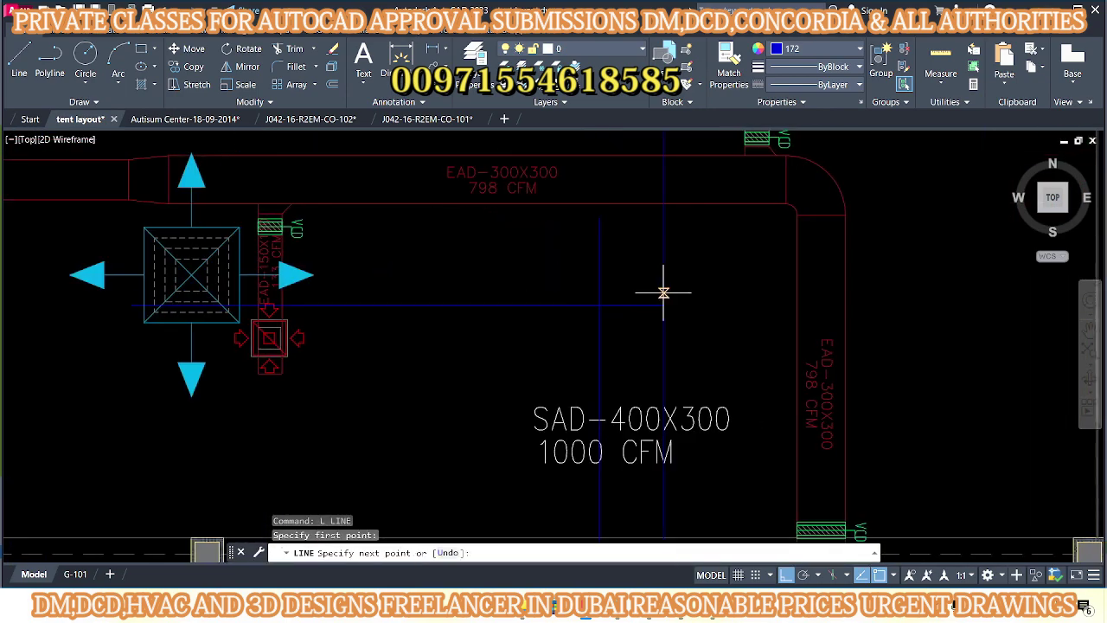
key(Escape)
key(Escape)
scroll(640, 294, down, 3)
scroll(632, 312, down, 2)
scroll(641, 322, up, 2)
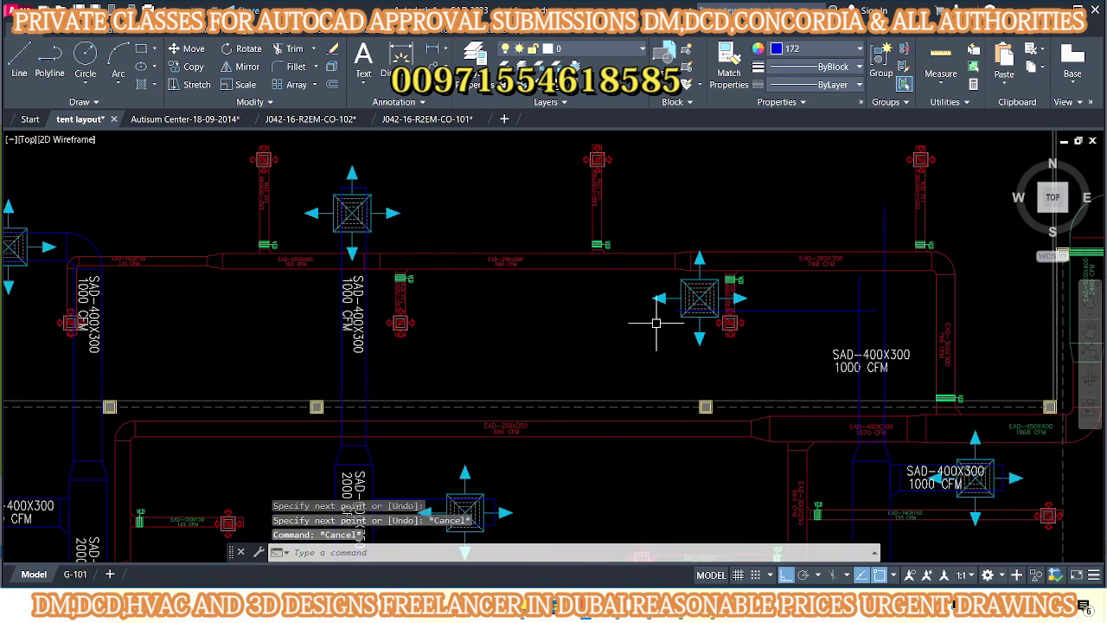
scroll(657, 319, up, 2)
scroll(662, 314, up, 2)
- Move the air terminal diffuser further left beside the branch duct
click(767, 260)
text(m)
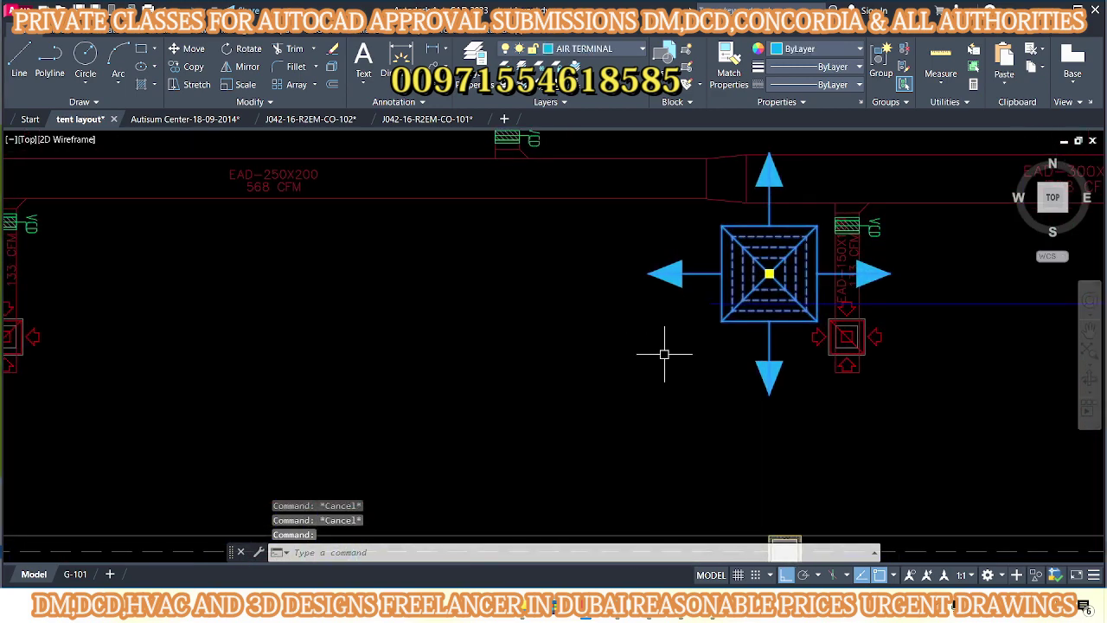
key(Return)
click(680, 353)
click(612, 367)
key(Escape)
key(Escape)
key(Escape)
scroll(622, 294, down, 3)
scroll(623, 329, up, 2)
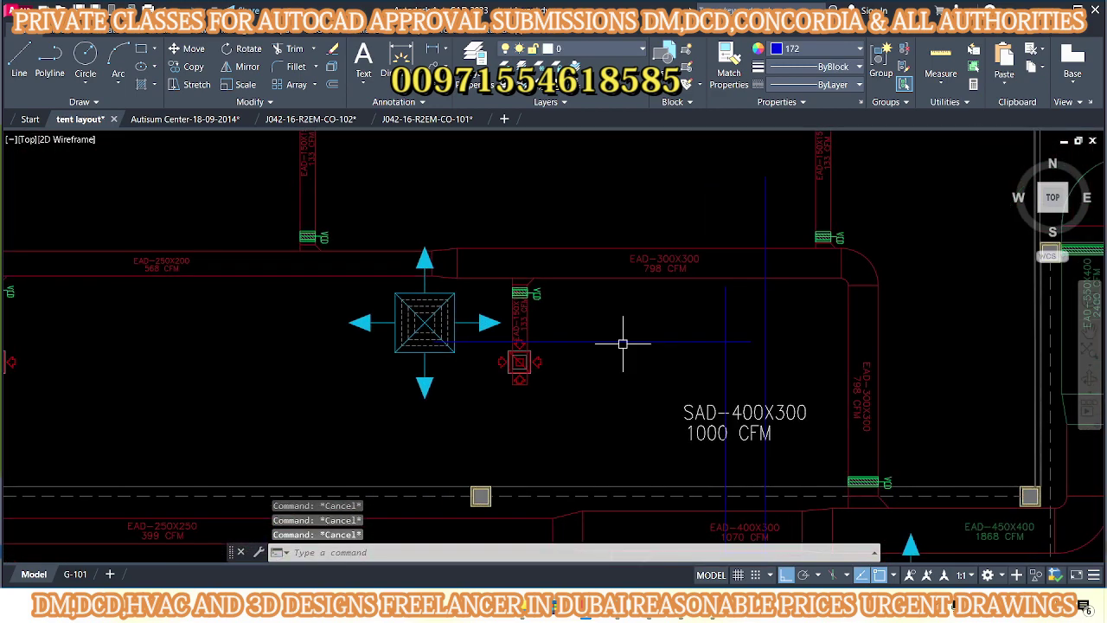
scroll(616, 361, up, 2)
scroll(616, 361, down, 3)
scroll(697, 312, up, 2)
scroll(559, 316, down, 1)
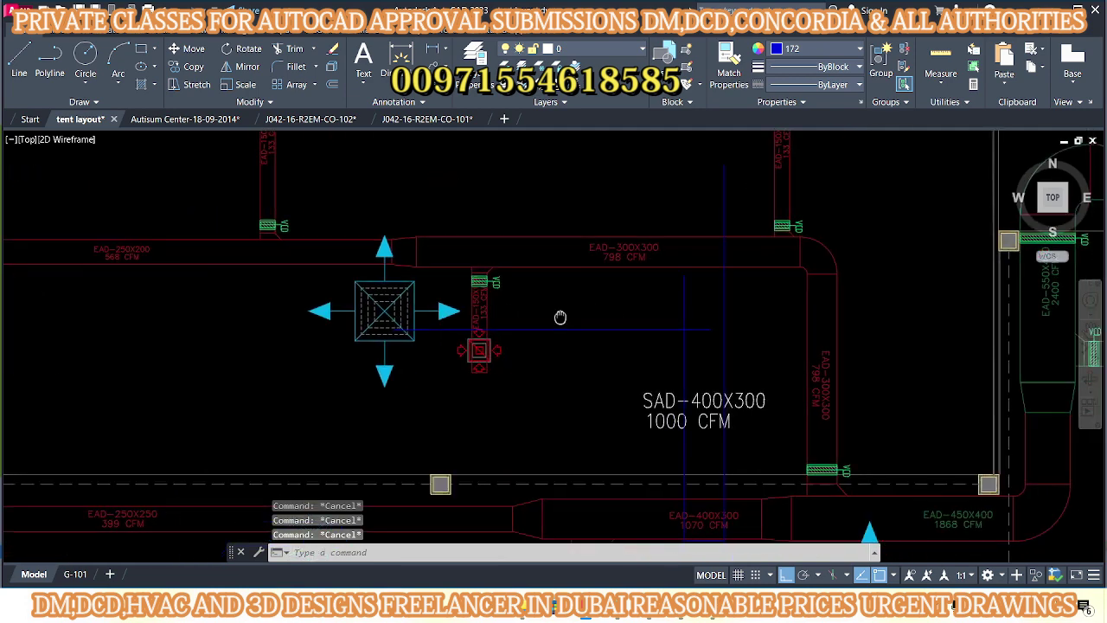
scroll(602, 326, up, 1)
- Abandon an offset and select both blue duct lines
text(o)
key(Return)
key(Escape)
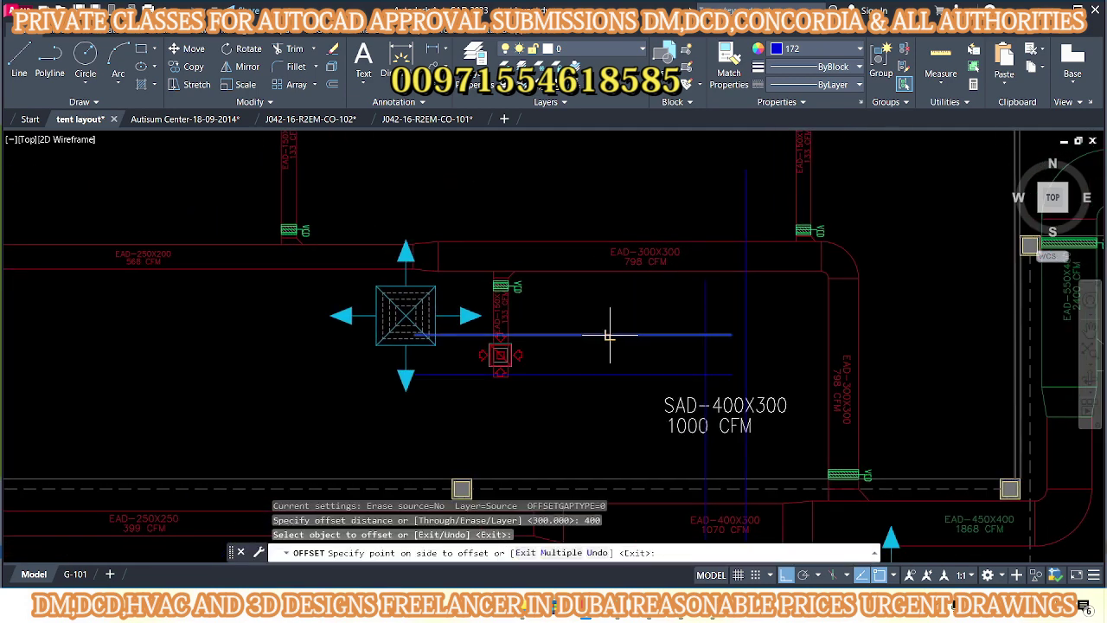
drag(638, 286, 602, 353)
scroll(458, 342, up, 2)
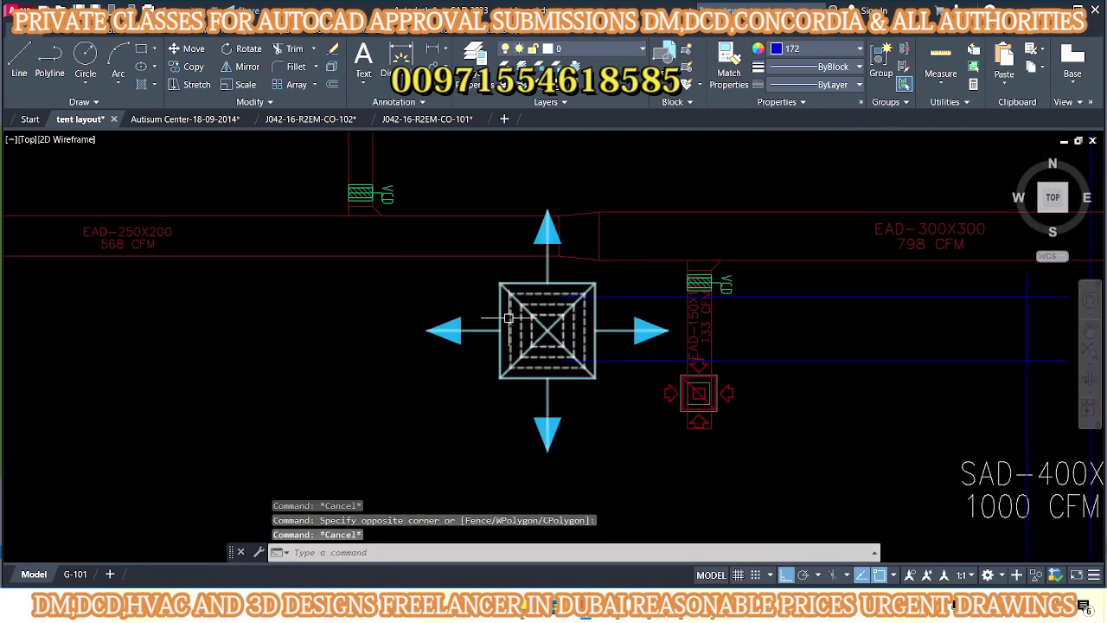
- Draw the vertical duct edge line down to its end point
text(l)
key(Return)
scroll(474, 305, up, 1)
click(542, 382)
key(Escape)
scroll(542, 382, down, 1)
scroll(510, 383, down, 2)
- Fillet the vertical edge and upper duct line into a sharp radius-0 corner
text(f)
key(Return)
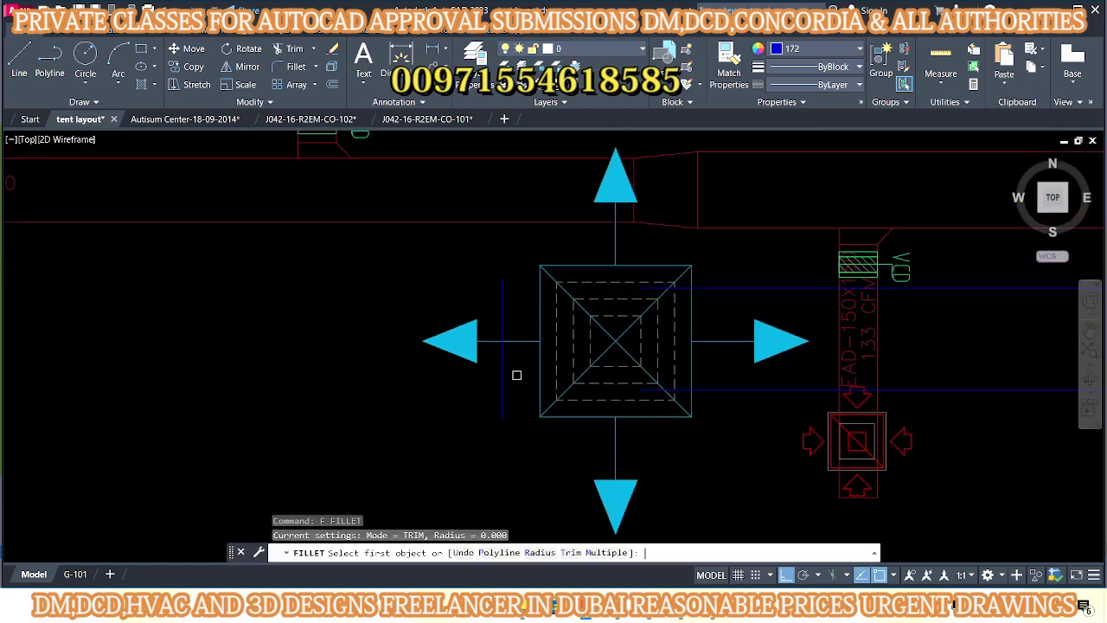
key(Return)
click(502, 363)
click(753, 286)
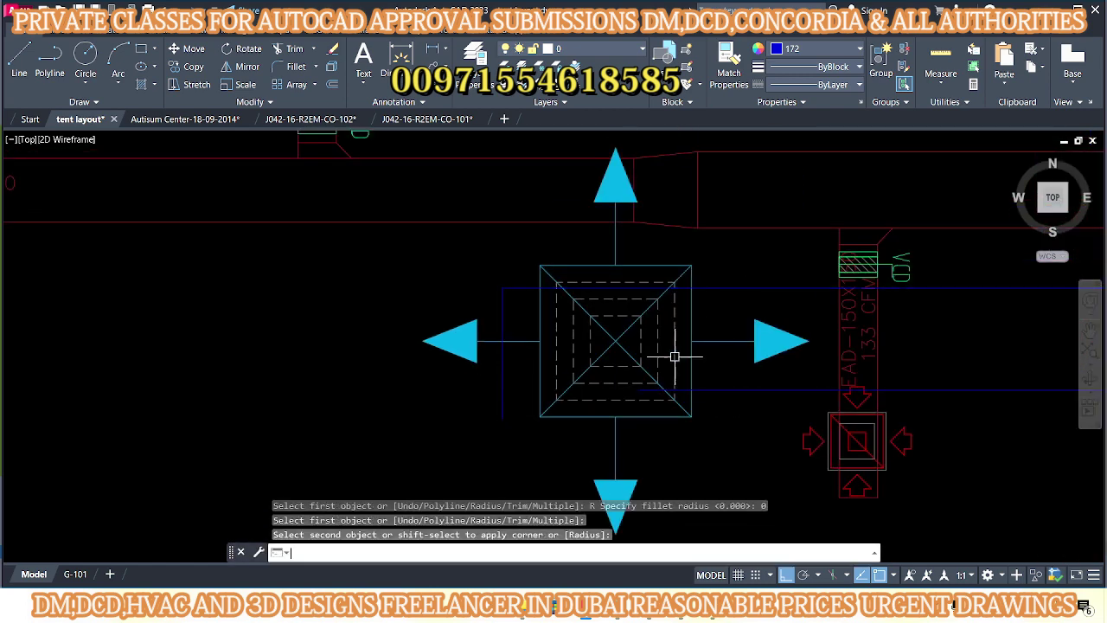
key(Return)
scroll(735, 388, down, 2)
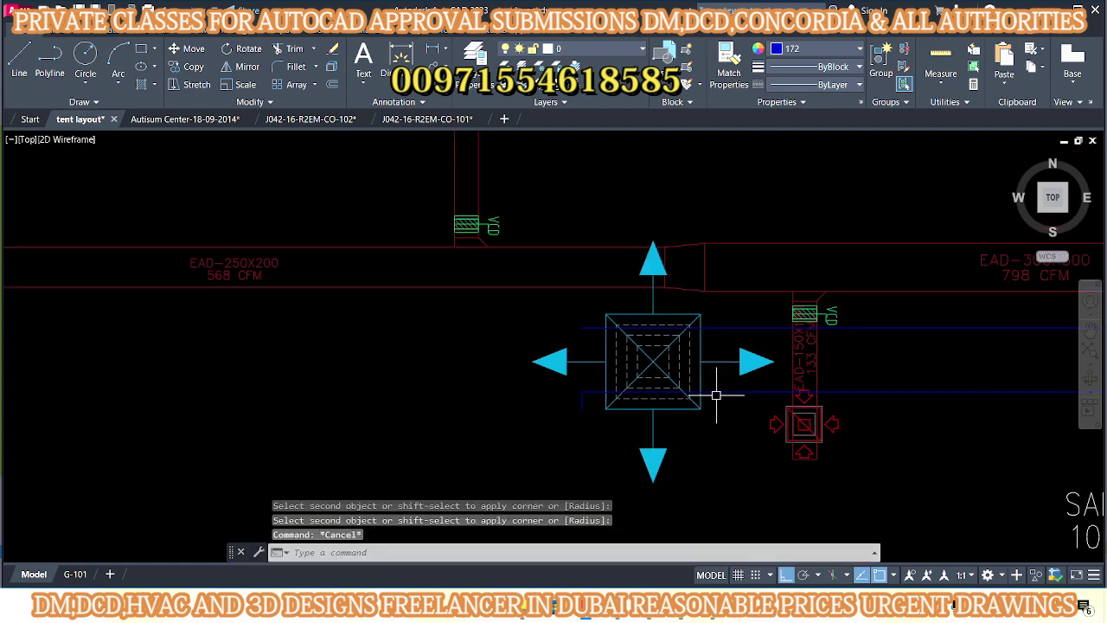
scroll(613, 300, up, 5)
scroll(614, 300, down, 1)
click(614, 300)
key(Escape)
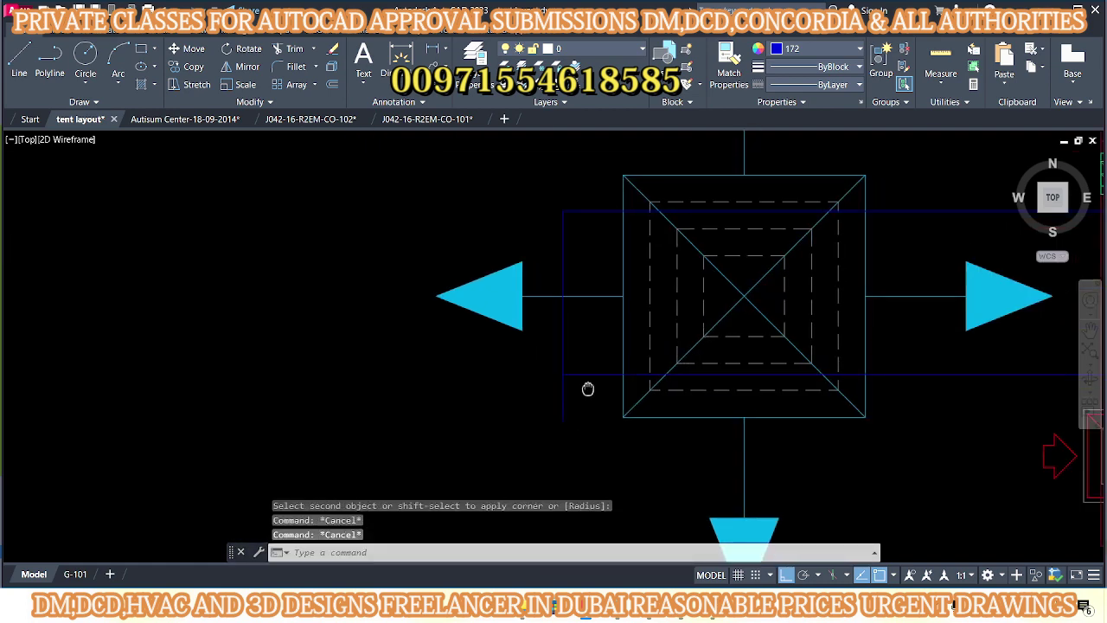
- Fillet the vertical and horizontal duct lines into a rounded elbow
text(tr)
key(Return)
key(Escape)
key(Escape)
scroll(754, 329, down, 3)
scroll(660, 322, up, 2)
scroll(659, 323, up, 2)
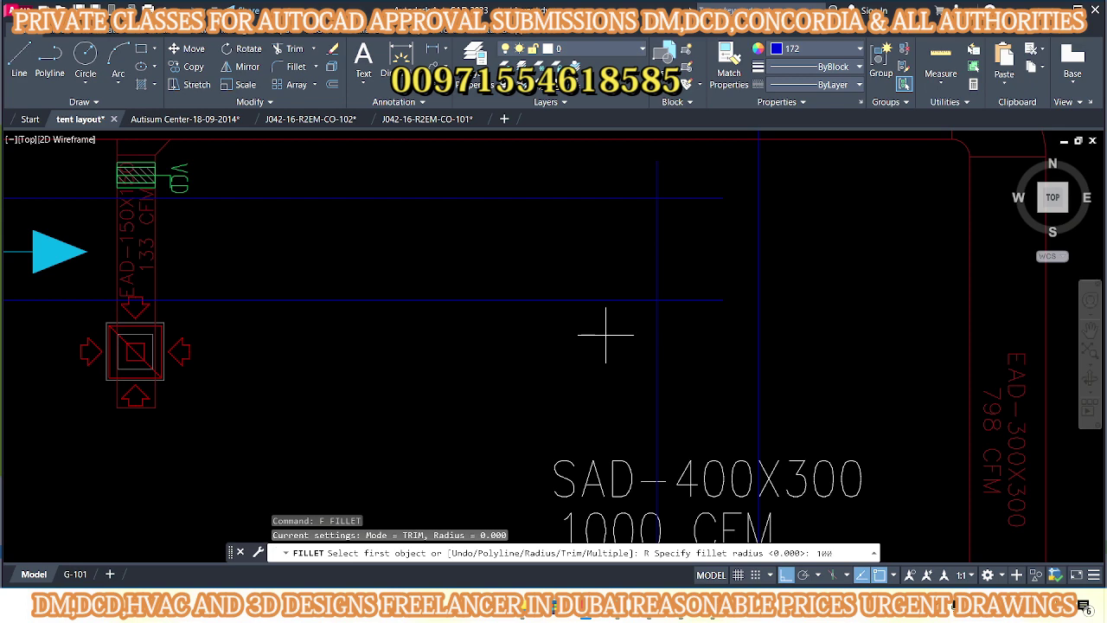
click(657, 346)
click(609, 299)
- Offset the elbow arc outward and trim the corner overhangs
text(o)
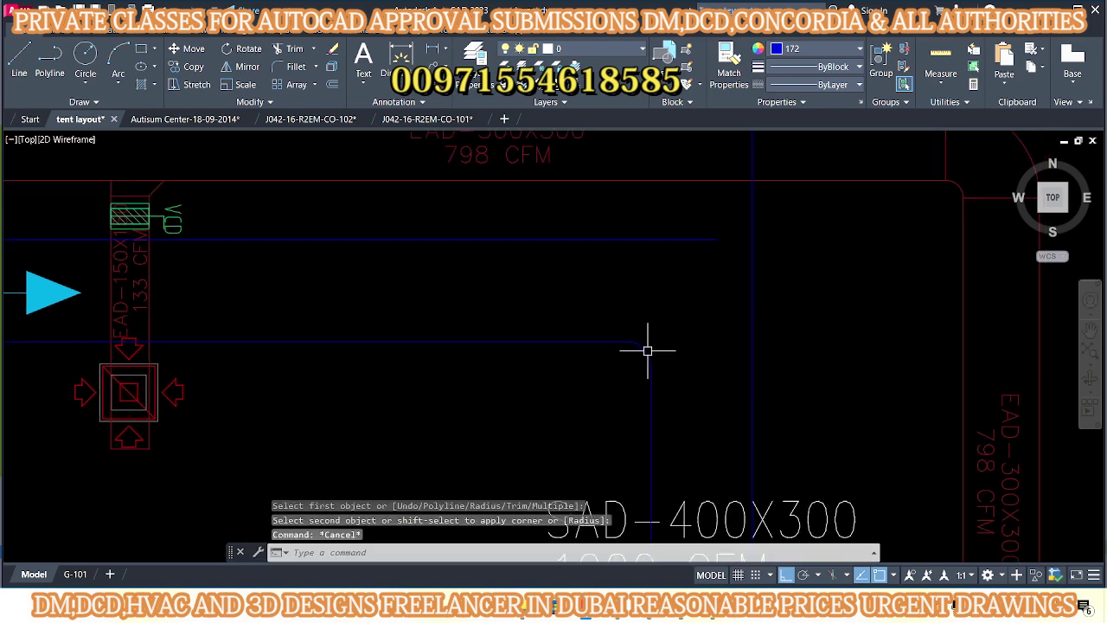
key(Return)
key(Return)
click(619, 355)
click(716, 272)
text(tr)
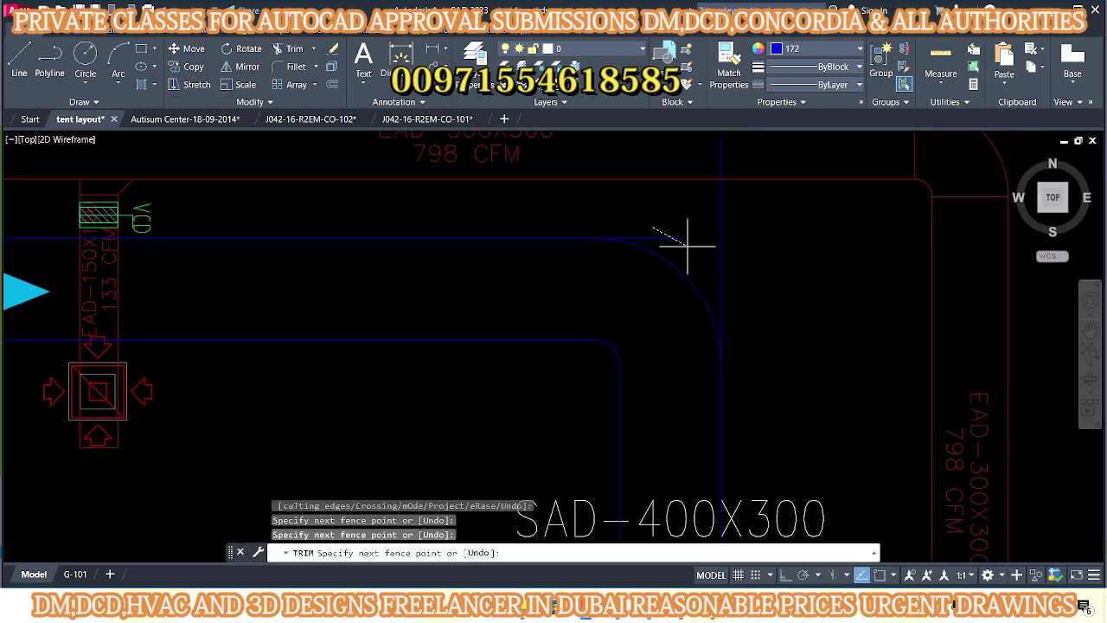
key(Return)
key(Escape)
key(Escape)
middle_drag(659, 364, 623, 343)
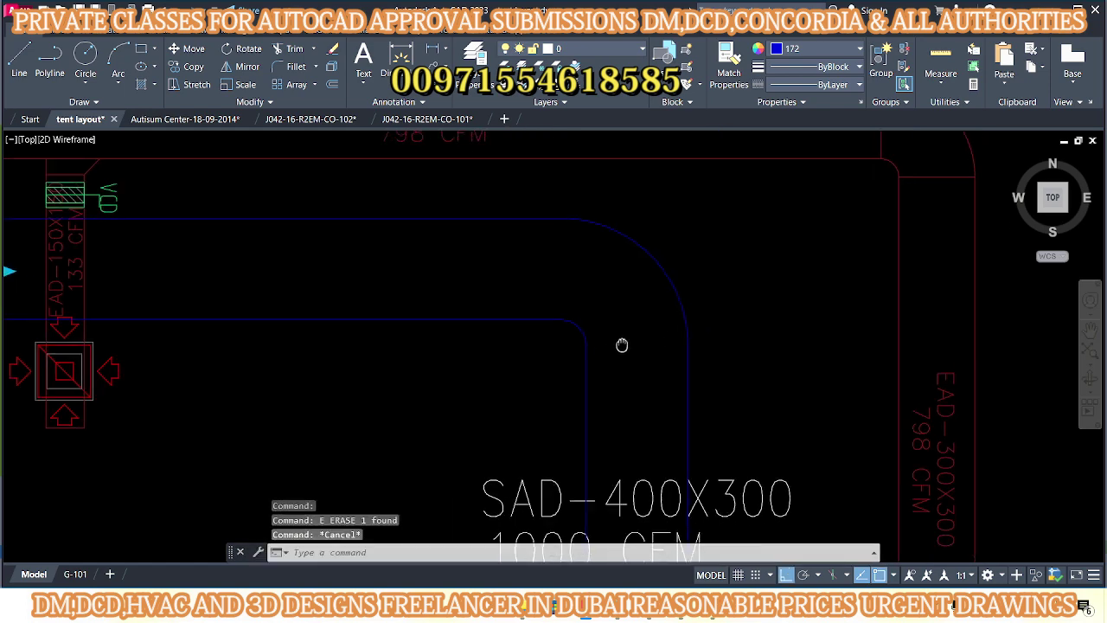
- Begin a line, cancel it, and zoom around the elbow
text(l)
key(Return)
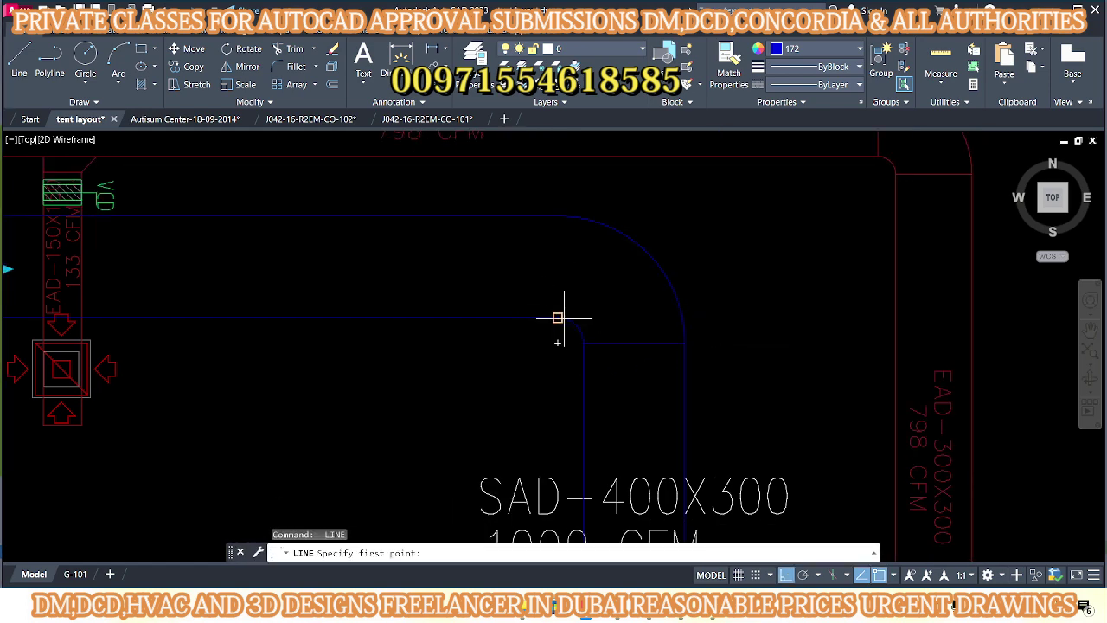
key(Escape)
key(Escape)
scroll(554, 309, down, 3)
scroll(554, 309, down, 2)
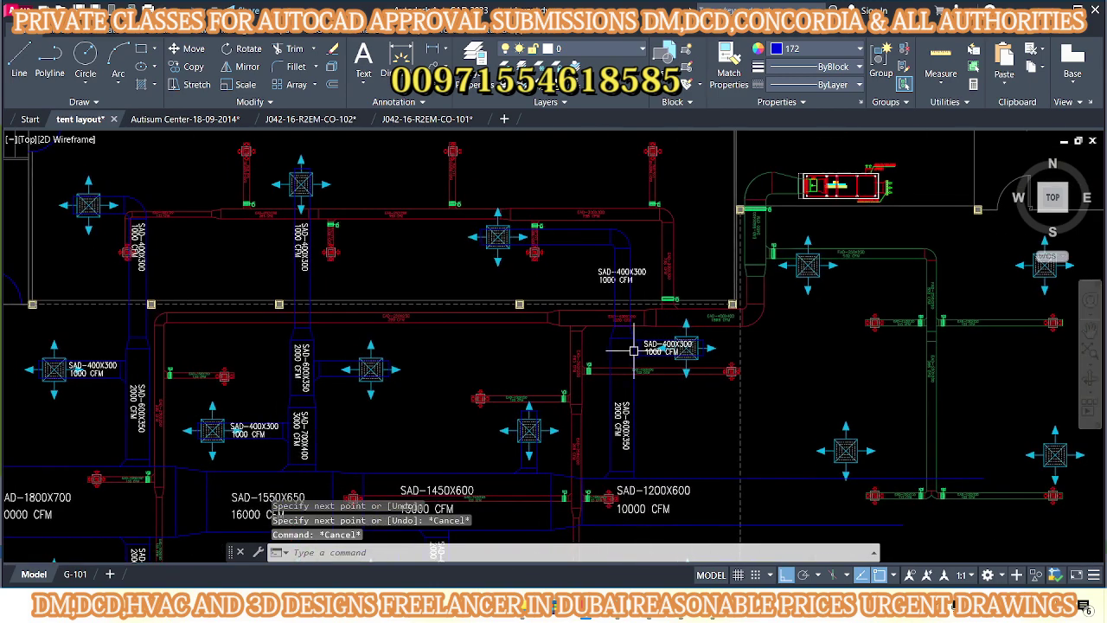
scroll(616, 256, up, 3)
scroll(616, 256, up, 2)
- Move the SAD-400X300 1000 CFM labels beside the diffuser
click(634, 355)
text(m)
key(Return)
click(560, 331)
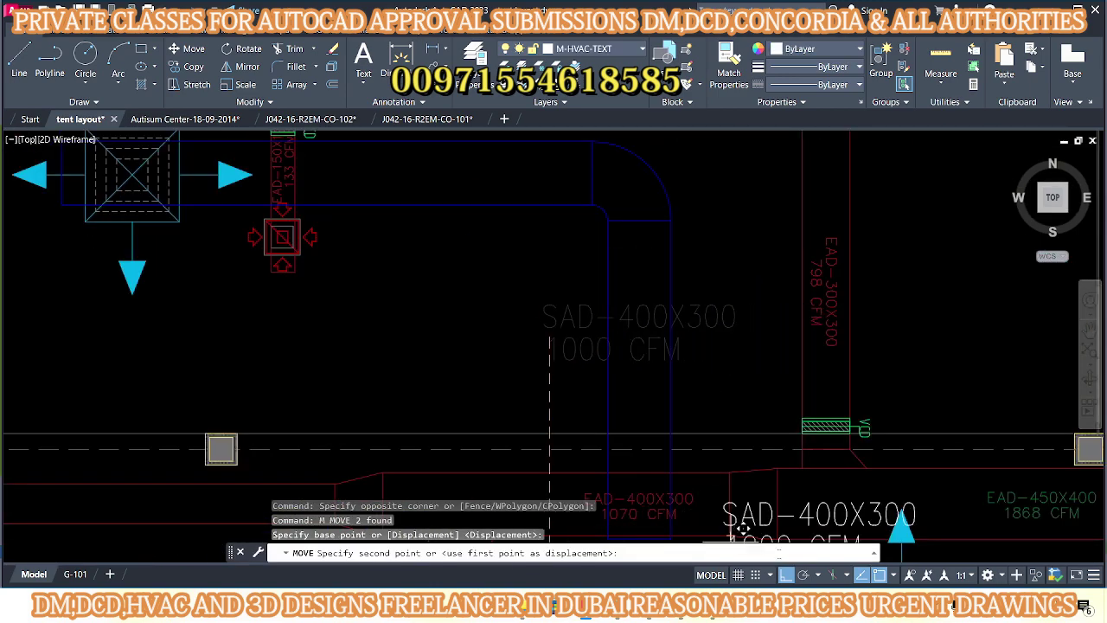
scroll(742, 525, up, 2)
key(Escape)
key(Escape)
scroll(536, 262, down, 4)
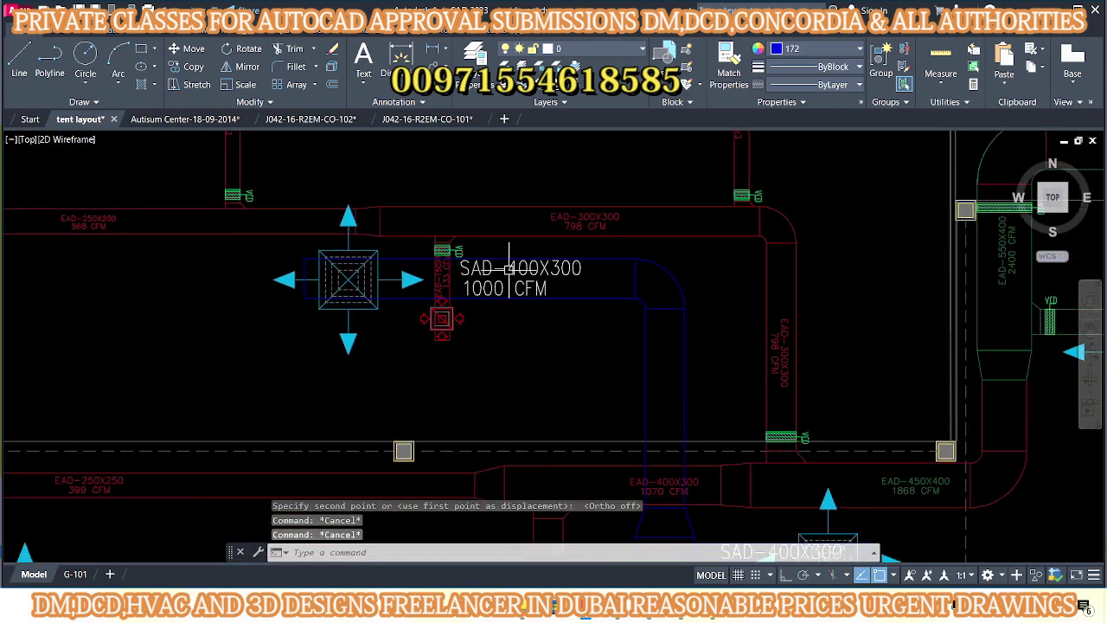
scroll(536, 262, down, 3)
scroll(502, 313, down, 2)
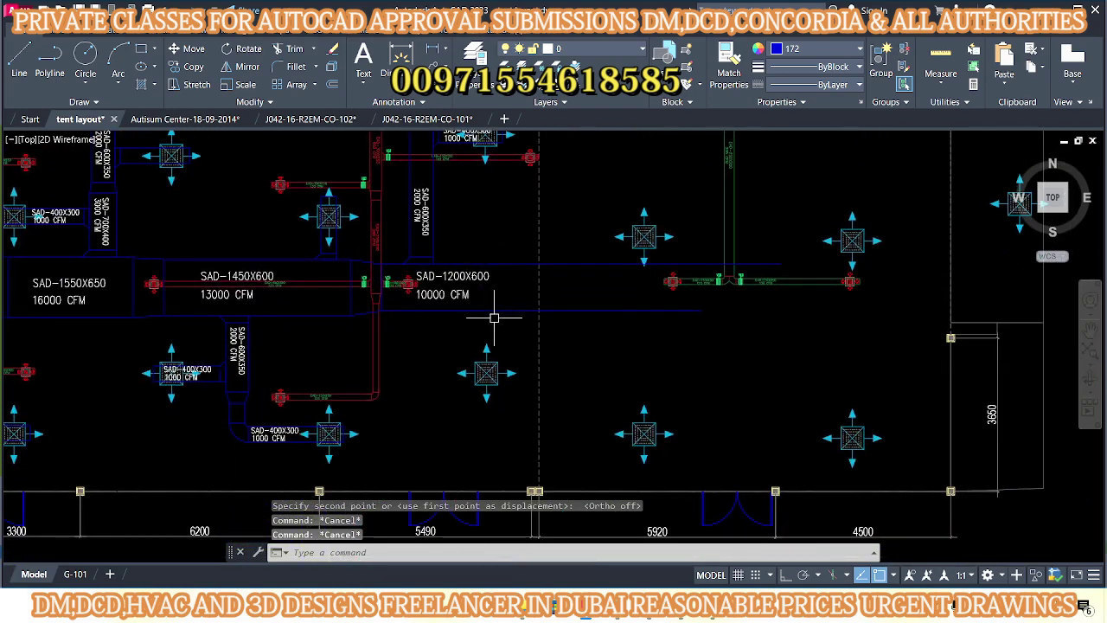
- Clear the active command and begin a line from the diffuser
key(Escape)
scroll(509, 286, up, 2)
text(l)
key(Return)
scroll(556, 284, up, 3)
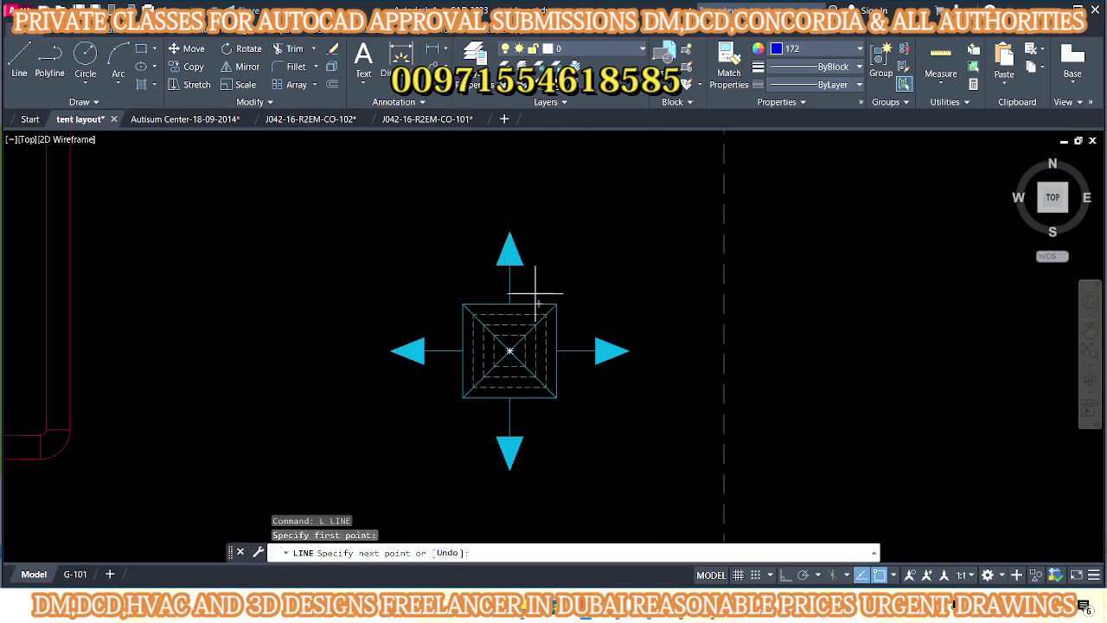
- Cancel the pending line and an attempted offset, then select and deselect the diffuser
scroll(536, 294, down, 2)
scroll(554, 294, down, 2)
key(Escape)
text(o)
key(Return)
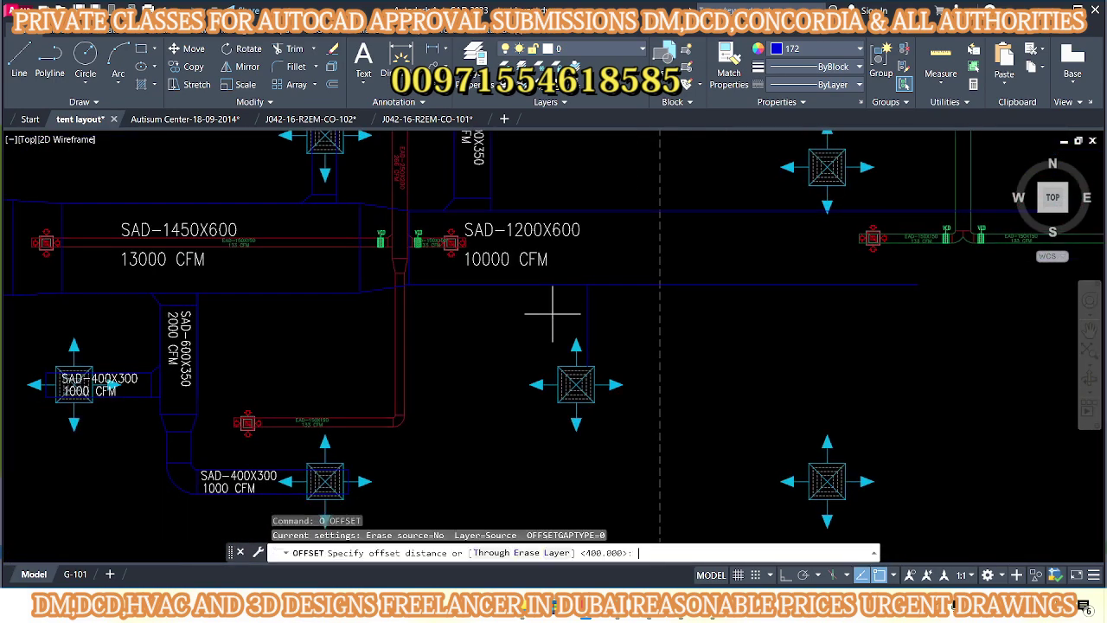
key(Escape)
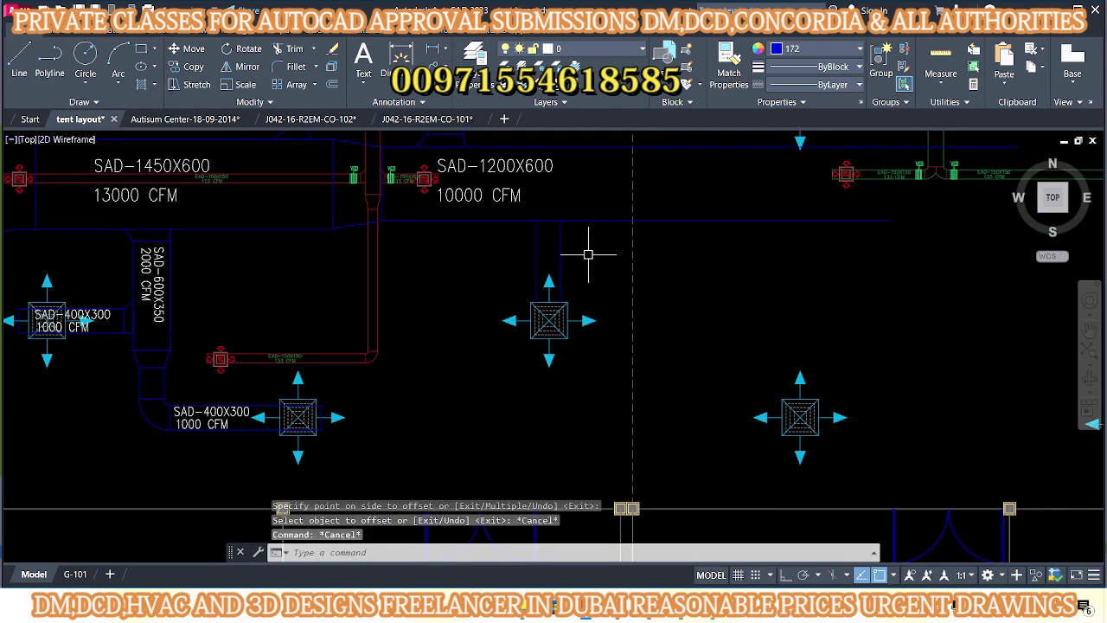
click(571, 374)
key(Escape)
- Draw a branch line starting just below the diffuser
text(l)
key(Return)
scroll(528, 321, up, 3)
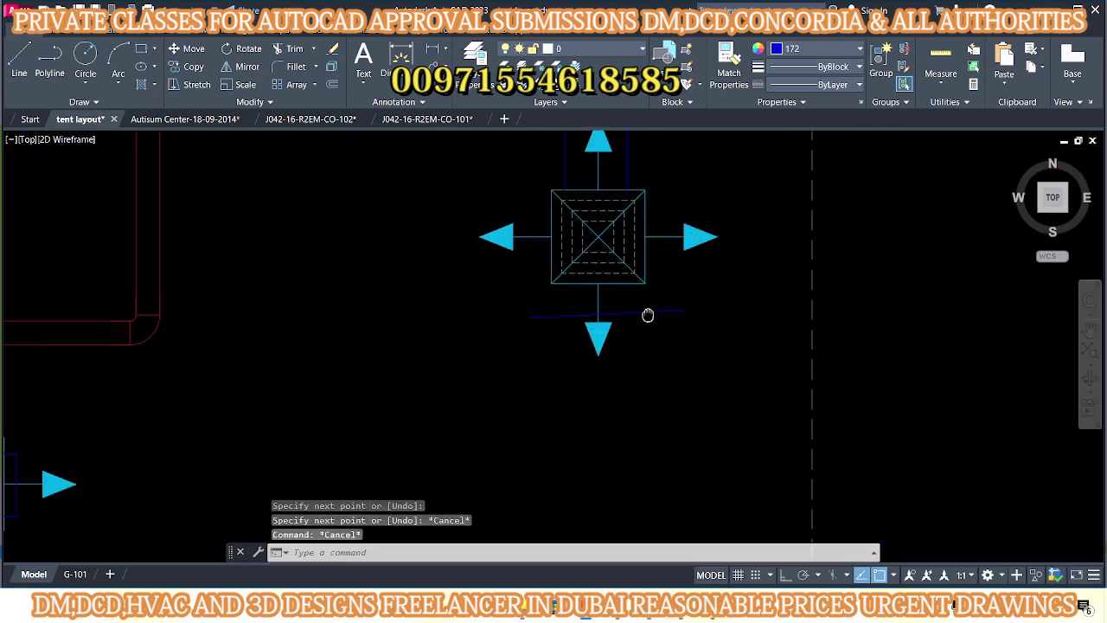
click(574, 321)
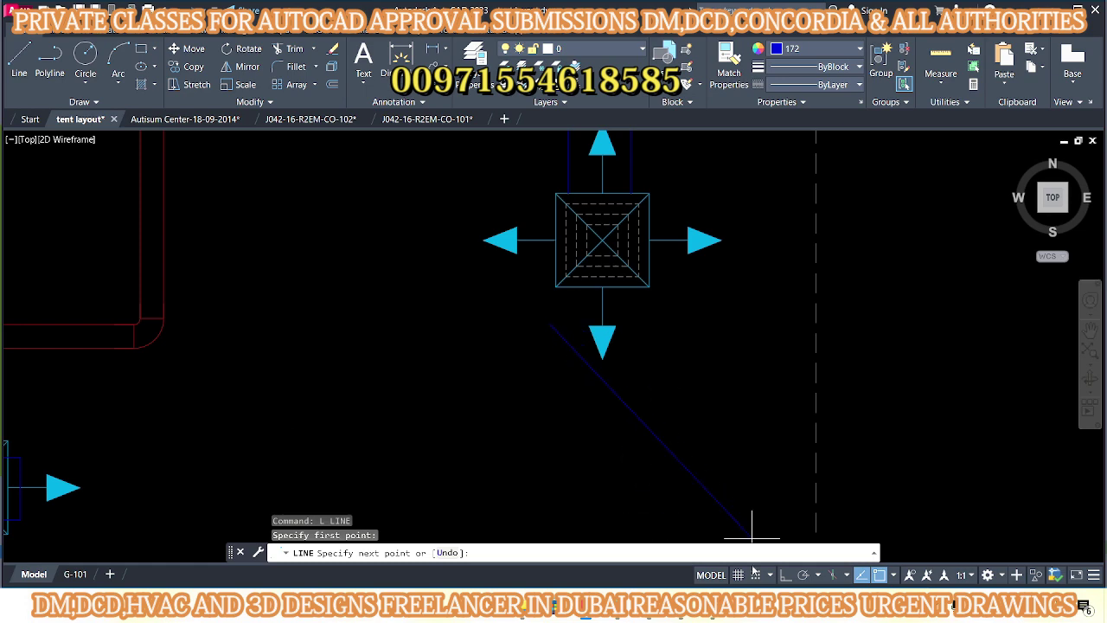
key(Escape)
middle_drag(686, 361, 693, 390)
- Set the fillet radius to 0 and square the first branch corner
text(f)
key(Return)
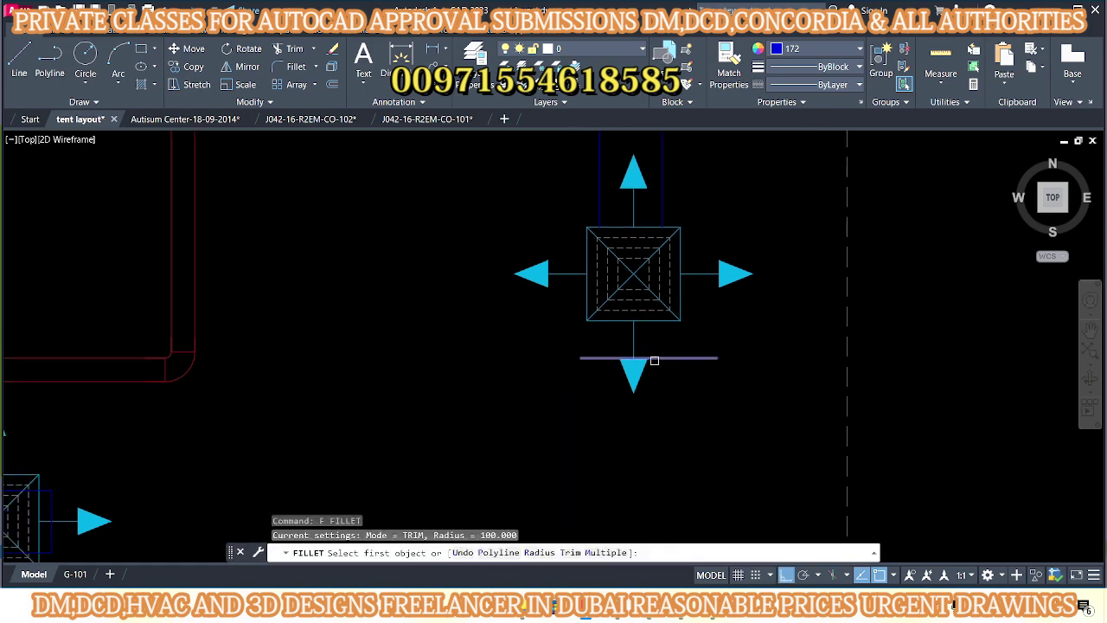
text(r)
key(Return)
text(0)
key(Return)
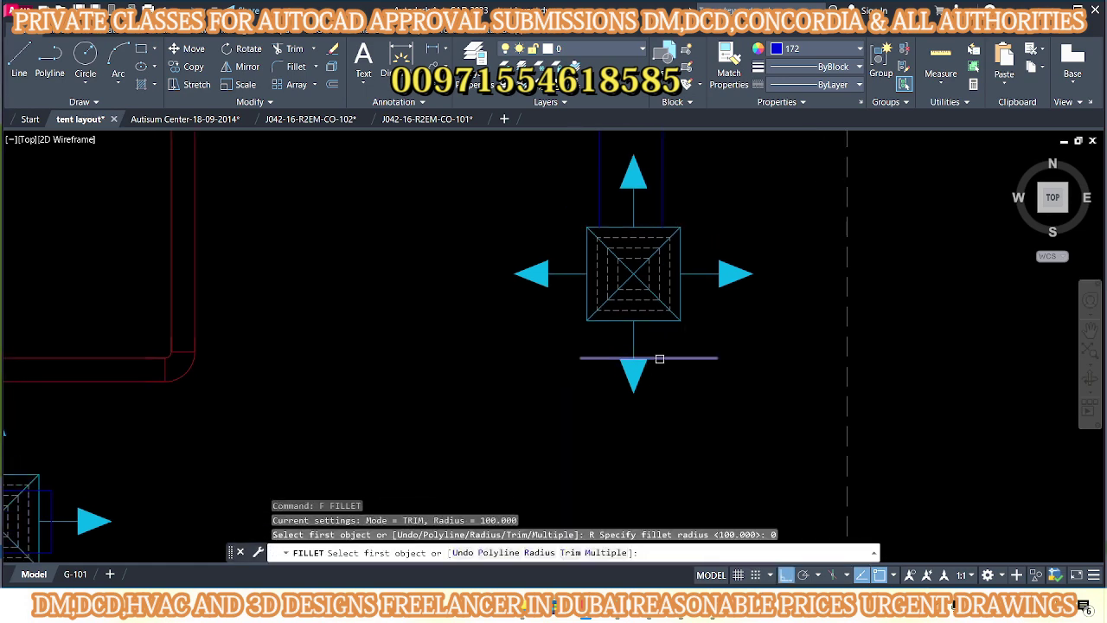
click(661, 203)
click(599, 357)
key(Return)
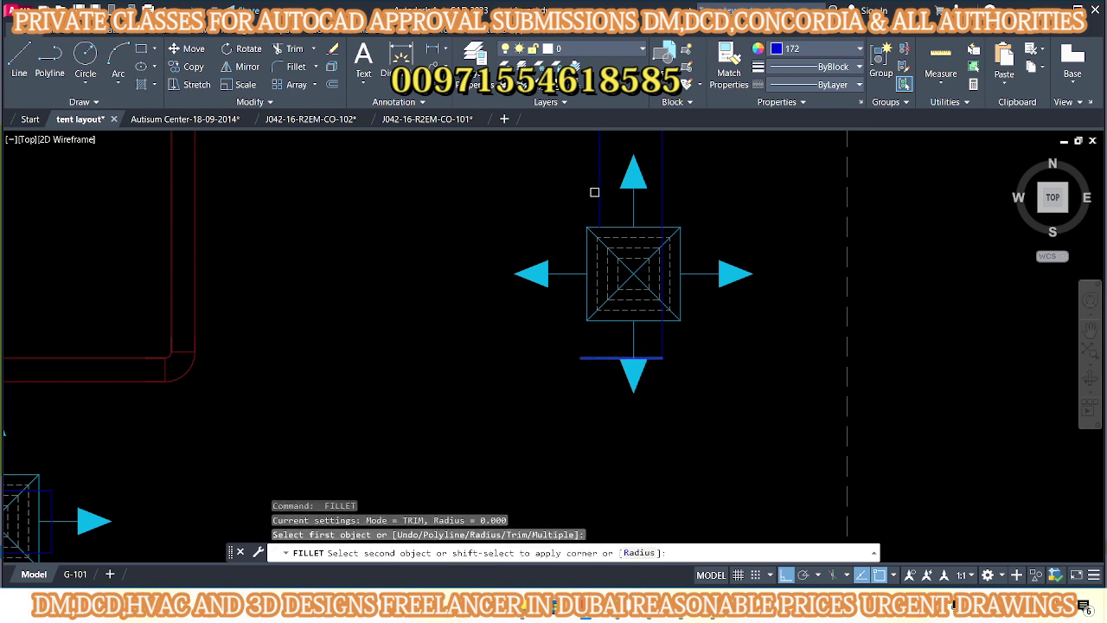
- Square the remaining branch corners with zero-radius fillets
click(595, 192)
key(Return)
click(586, 360)
scroll(610, 355, up, 5)
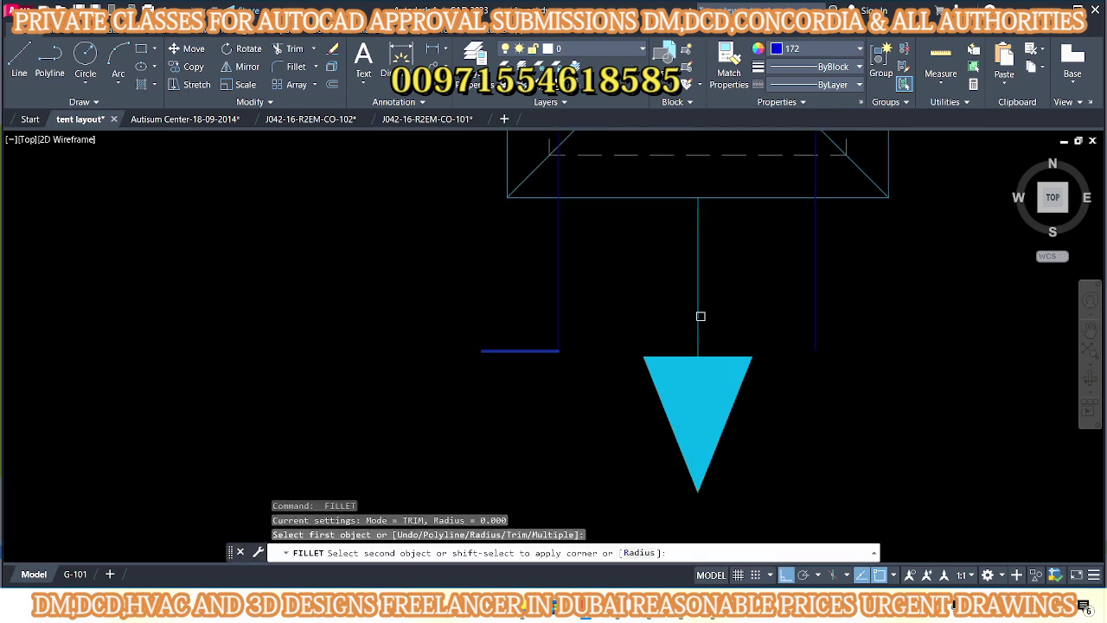
click(817, 232)
- Try a trim, then offset a duct line at the default distance
scroll(626, 326, down, 3)
text(tr)
key(Return)
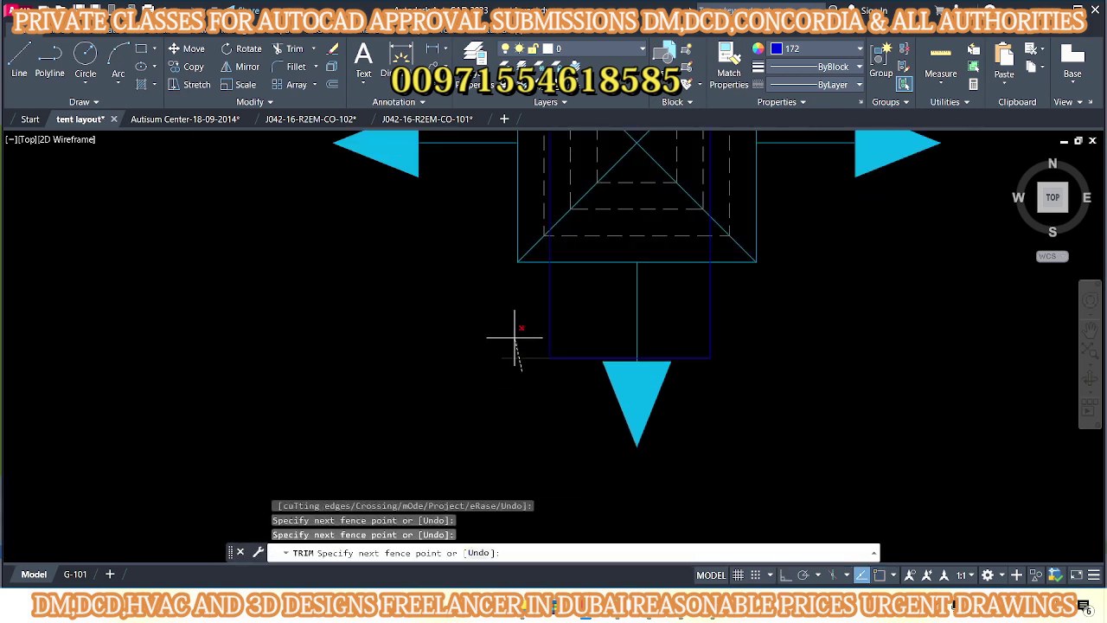
key(Escape)
scroll(558, 464, down, 2)
text(o)
key(Return)
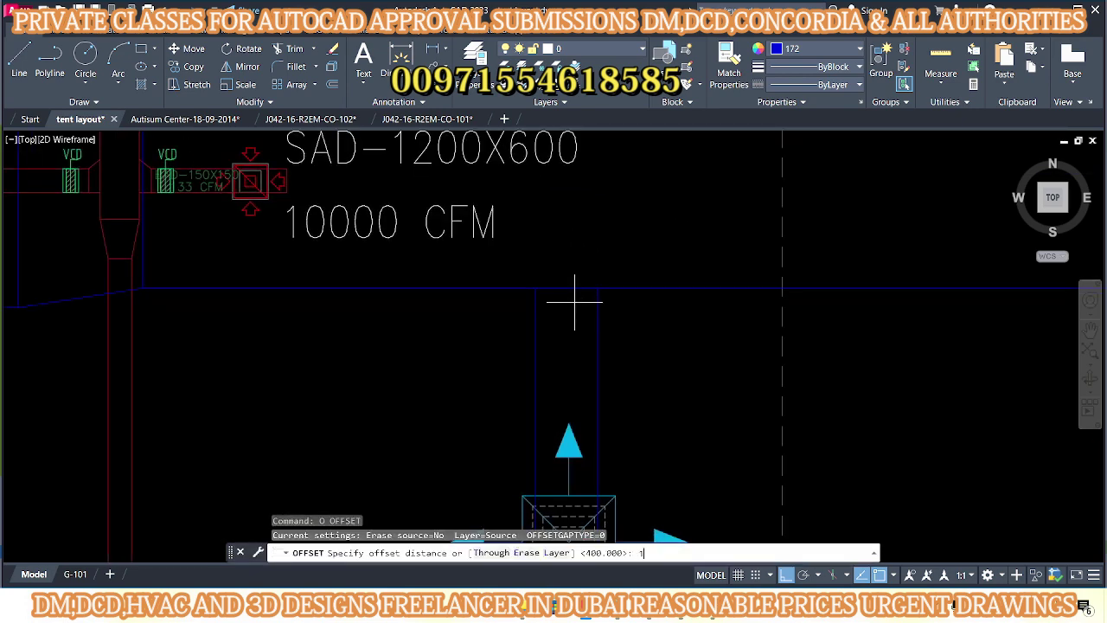
key(Return)
click(569, 290)
key(Escape)
- Attempt another line and another trim near the main duct, cancelling both
scroll(540, 309, up, 4)
text(l)
key(Return)
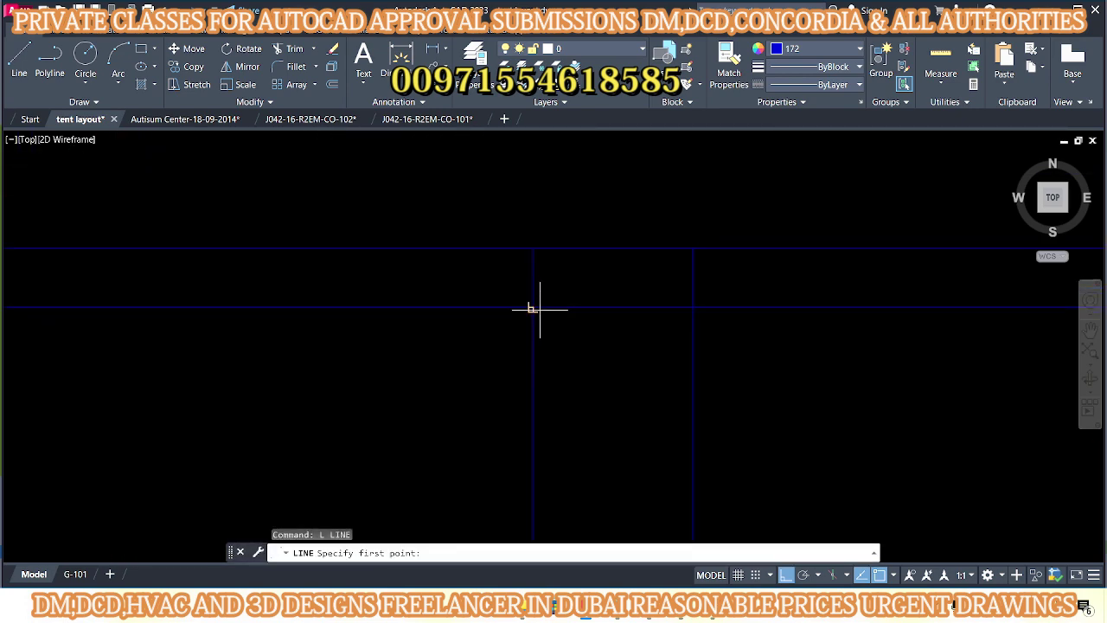
key(Escape)
scroll(467, 303, down, 2)
scroll(443, 305, down, 2)
text(tr)
key(Return)
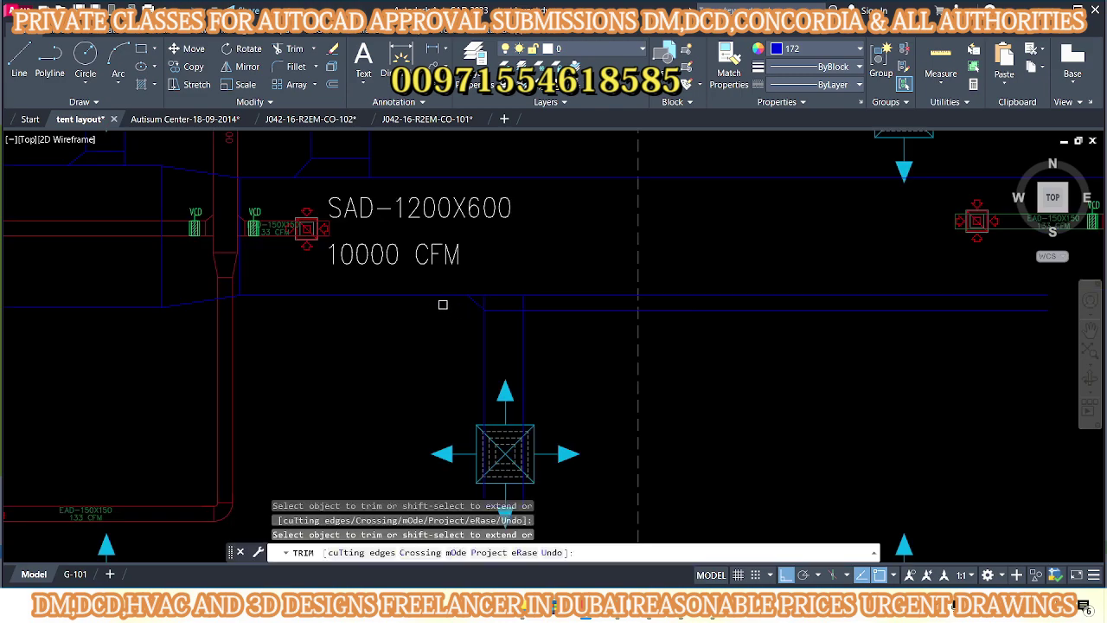
scroll(543, 312, up, 2)
key(Escape)
- Erase the stray object near the SAD-1200X600 main duct
click(804, 329)
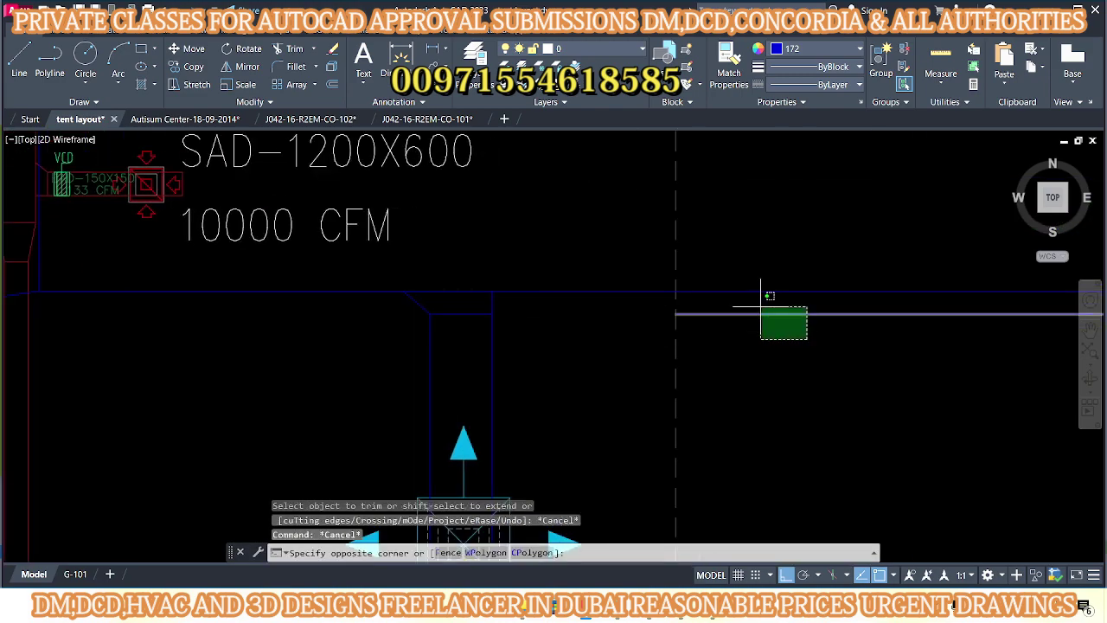
click(754, 305)
text(e)
key(Return)
- Start a new line for the vertical split across the main duct
scroll(510, 285, up, 1)
scroll(494, 381, up, 1)
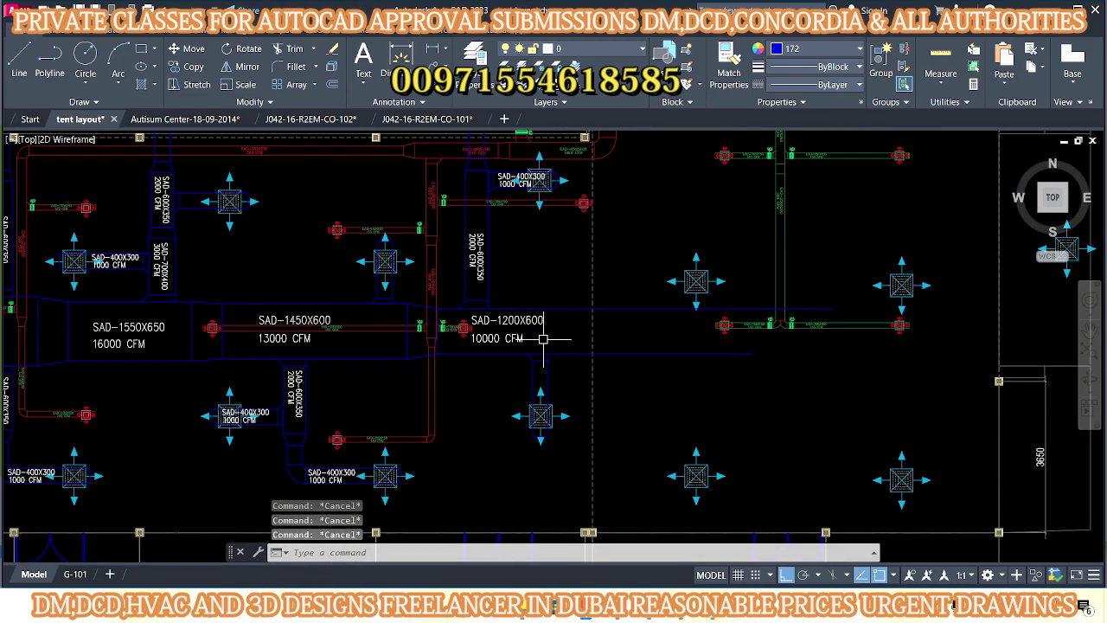
scroll(572, 294, up, 2)
text(l)
key(Return)
- End the vertical line at the duct edge and offset the duct end line 600 rightward
click(570, 400)
key(Escape)
middle_drag(594, 330, 559, 329)
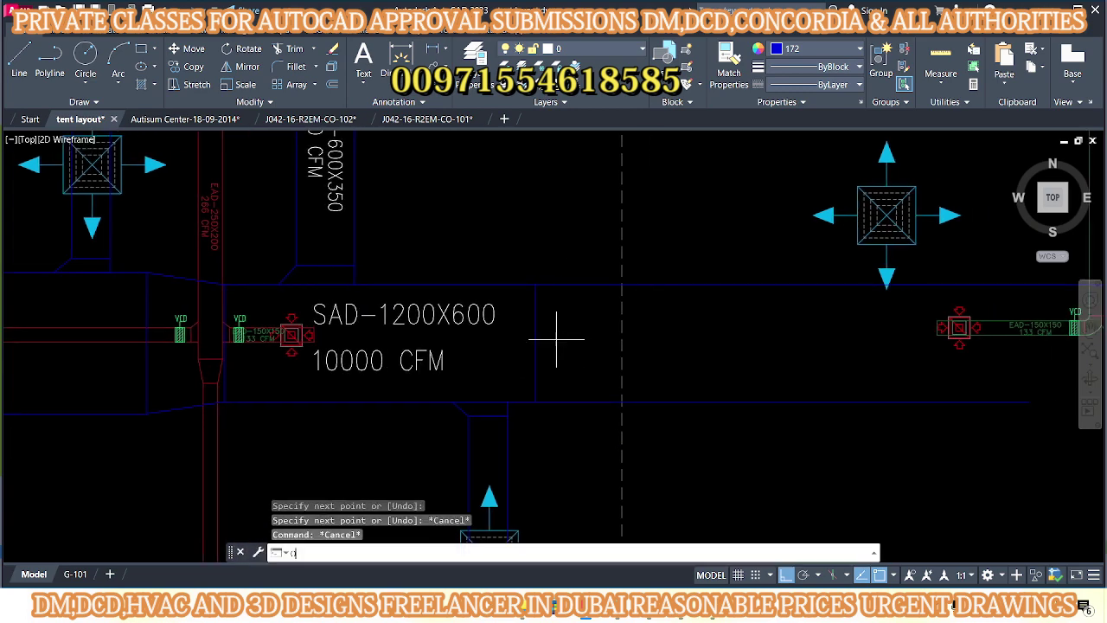
text(o)
key(Return)
key(Return)
click(537, 331)
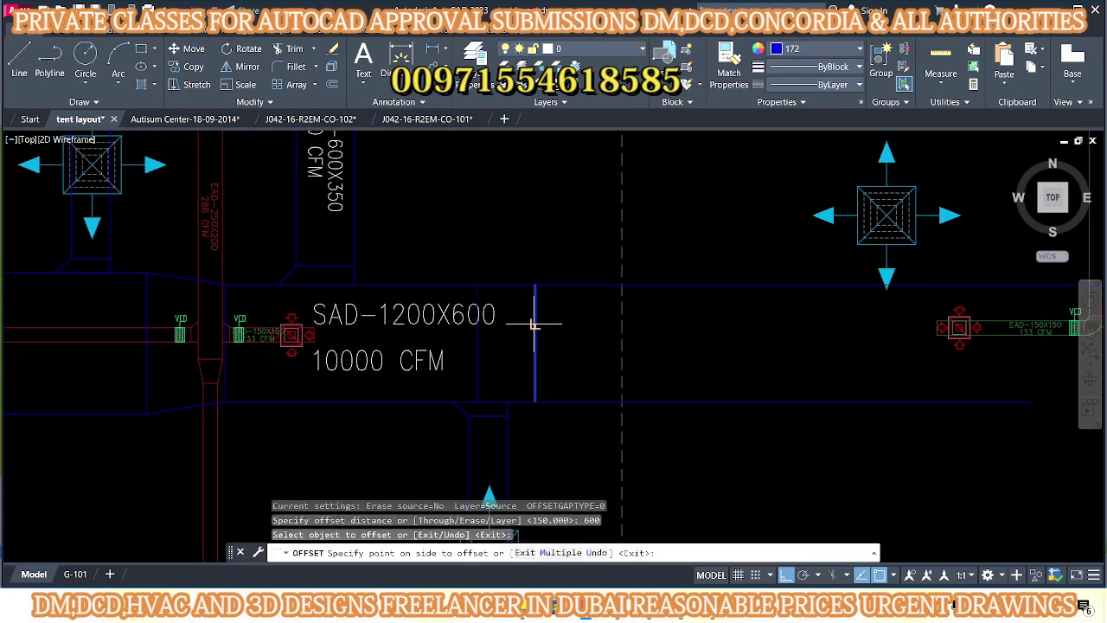
click(554, 329)
key(Escape)
key(Escape)
- Copy the SAD-1200X600 and 10000 CFM labels past the split and edit the size to SAD-9000X600
click(372, 362)
click(400, 296)
middle_drag(401, 297, 356, 292)
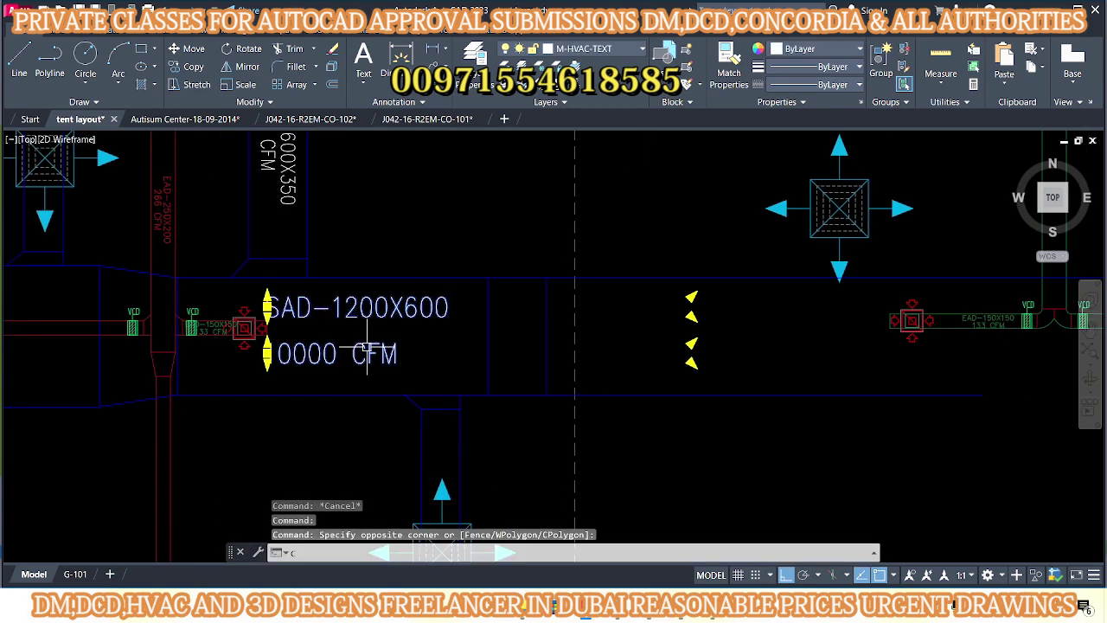
text(co)
key(Return)
click(269, 346)
click(610, 313)
key(Escape)
double_click(686, 309)
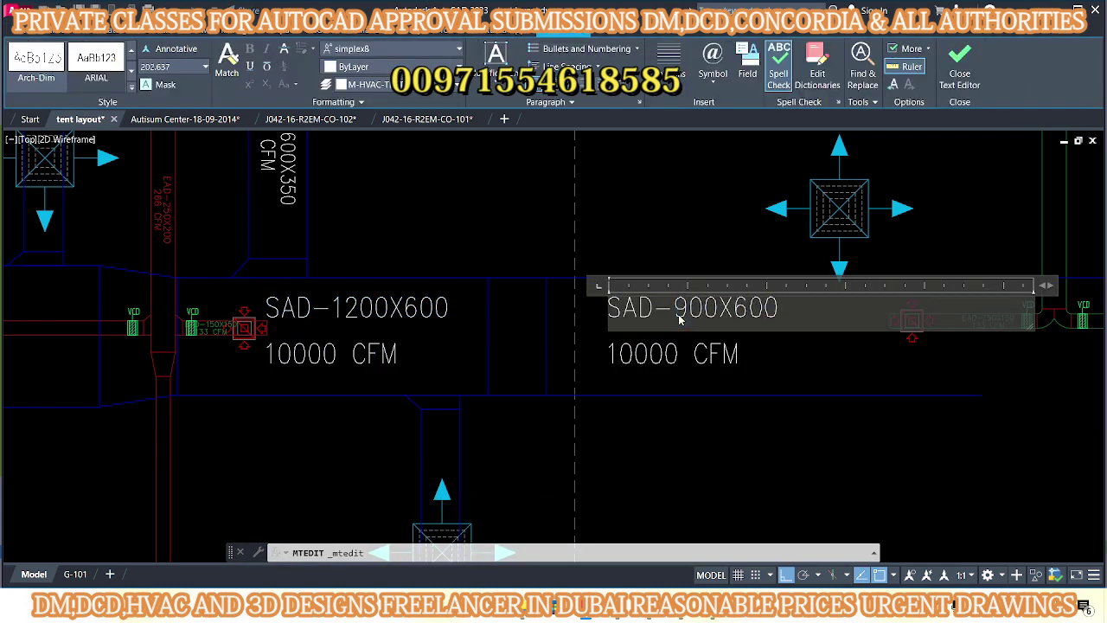
key(Escape)
key(Escape)
scroll(717, 385, down, 5)
scroll(558, 389, up, 5)
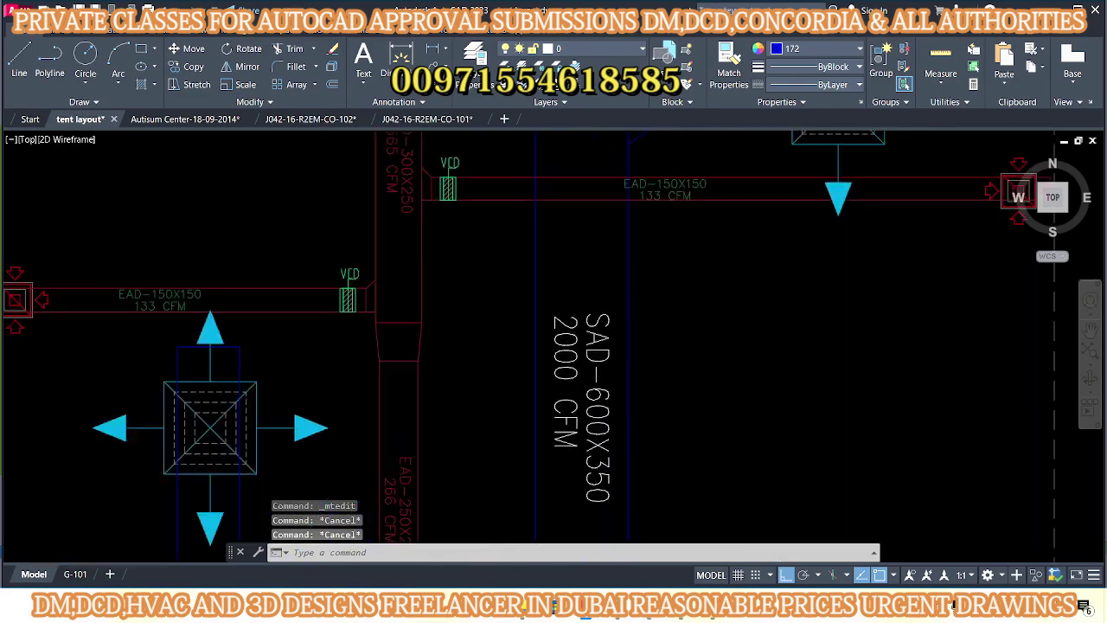
click(559, 389)
scroll(559, 389, down, 3)
key(Escape)
key(Escape)
scroll(545, 250, down, 3)
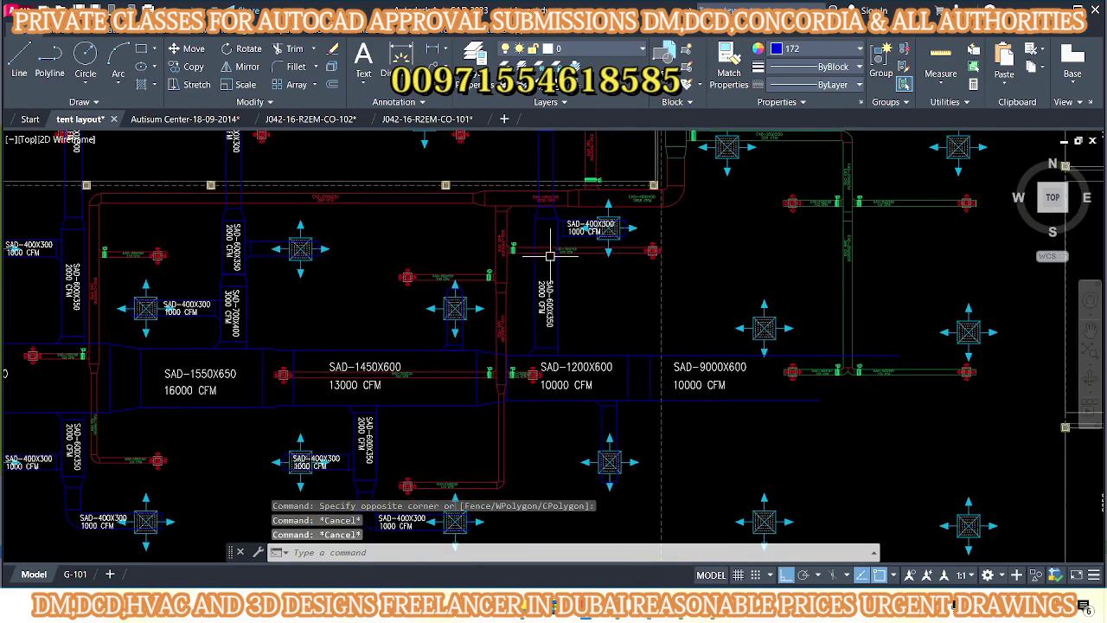
scroll(539, 247, up, 2)
middle_drag(539, 247, 545, 253)
scroll(545, 252, down, 2)
scroll(450, 197, up, 6)
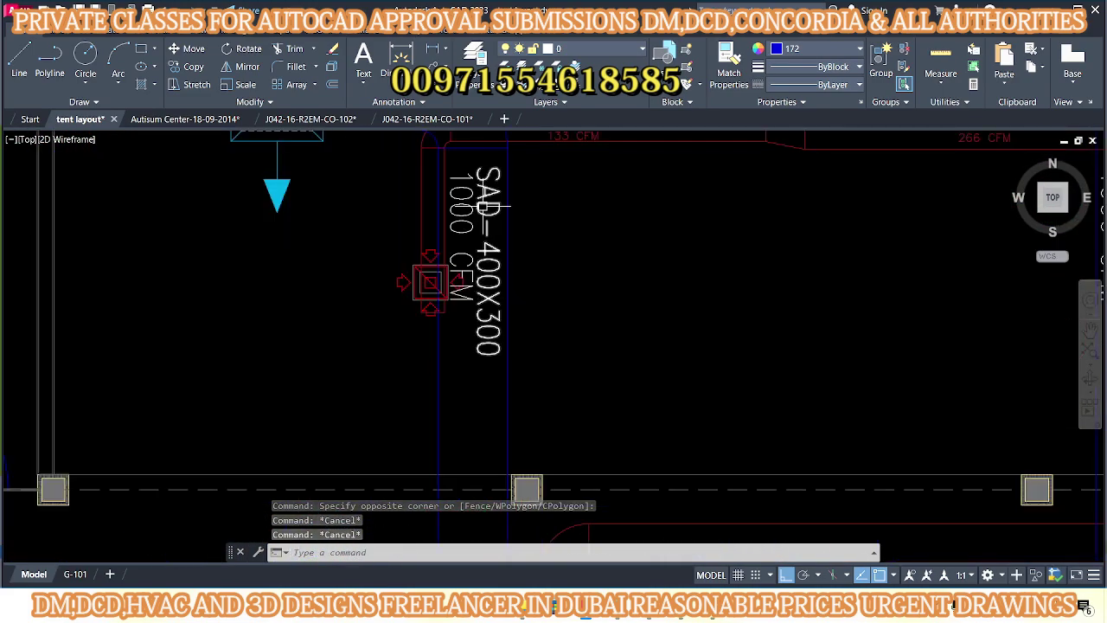
click(450, 197)
text(o)
key(Return)
click(466, 227)
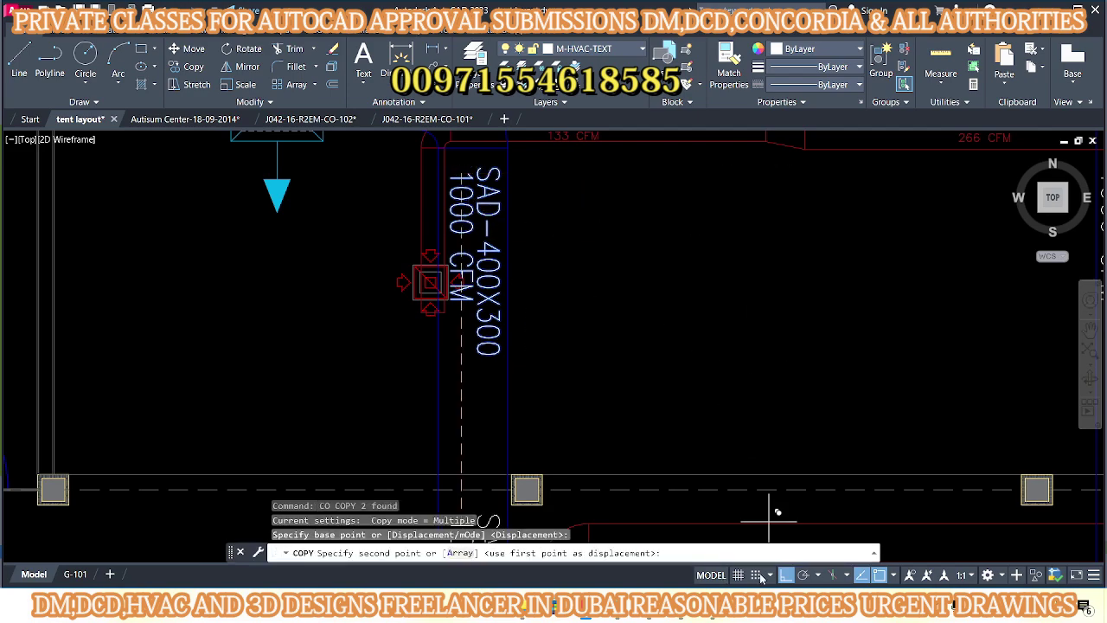
scroll(761, 489, down, 3)
scroll(671, 377, up, 2)
scroll(667, 376, up, 3)
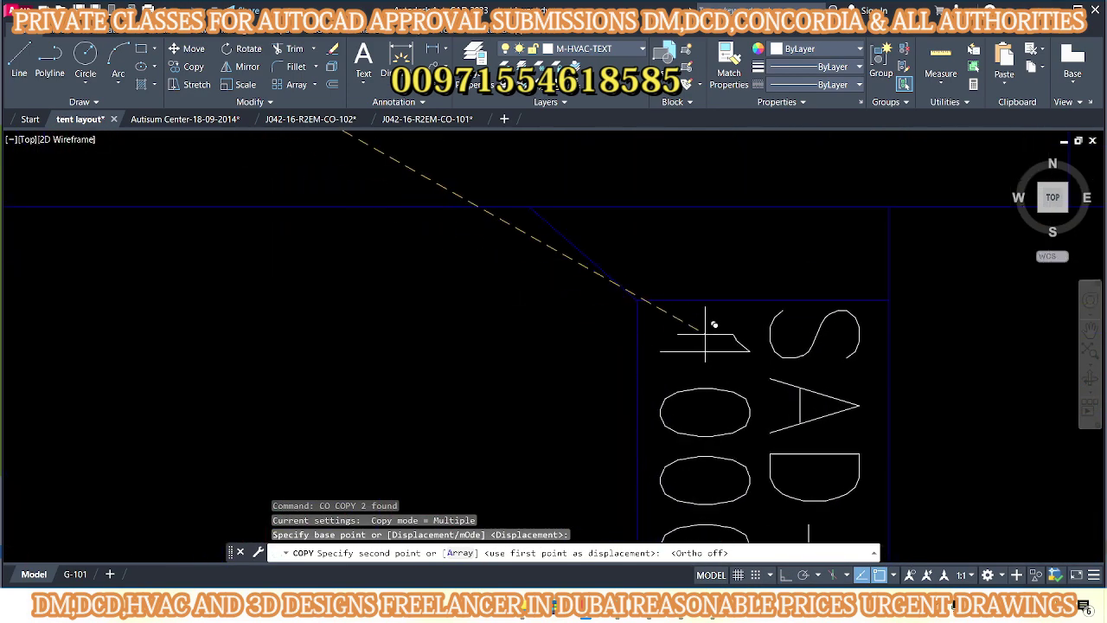
scroll(713, 344, up, 2)
key(Escape)
key(Escape)
key(Escape)
scroll(519, 420, down, 5)
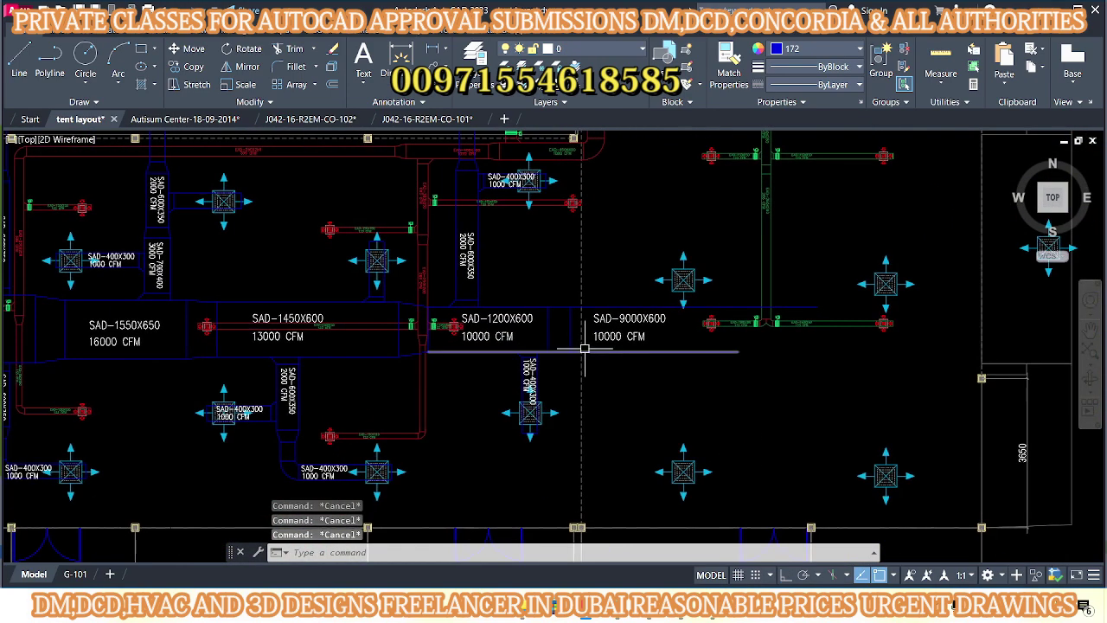
scroll(534, 323, up, 1)
scroll(511, 317, up, 2)
scroll(608, 332, up, 2)
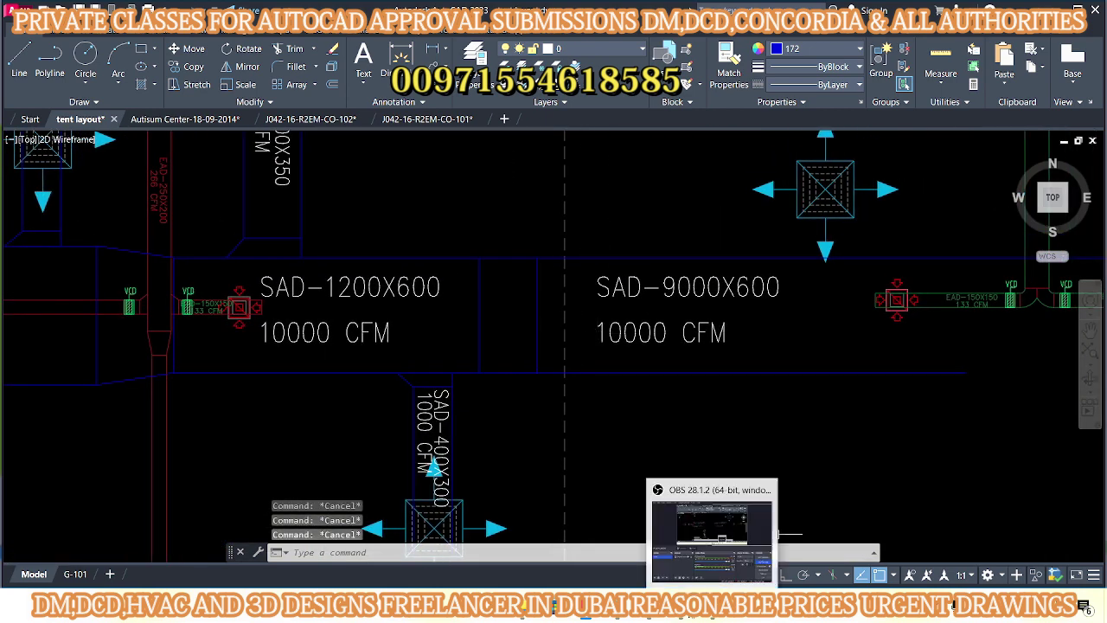
- Size 9000 cfm in DuctSizer as 24 × 44 in and convert 44 in to 111.76 cm
click(644, 529)
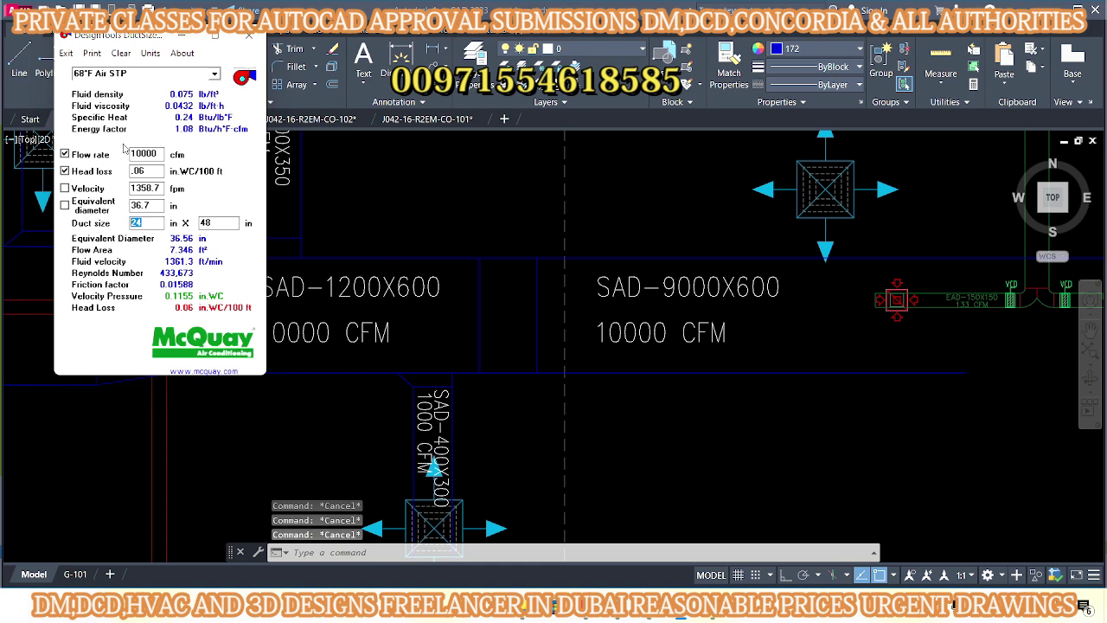
text(900)
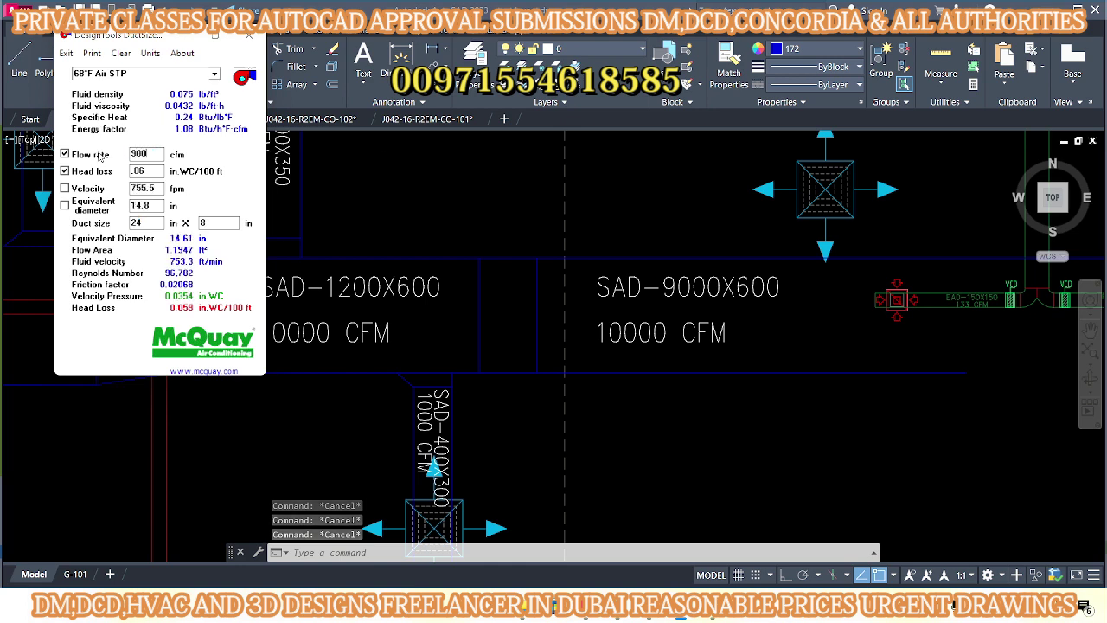
text(0)
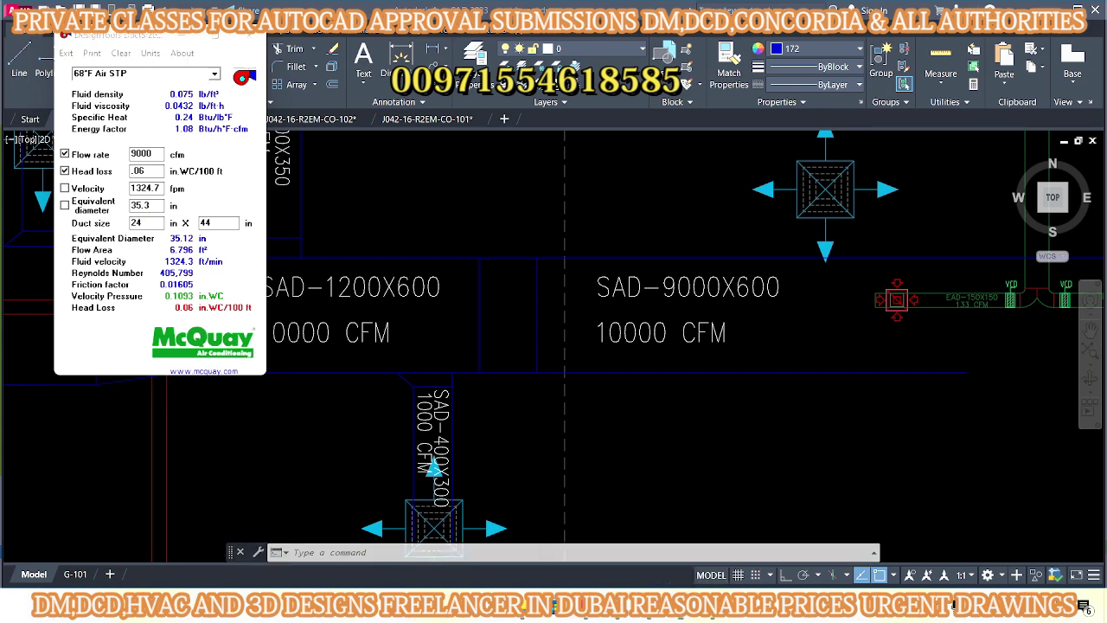
click(666, 529)
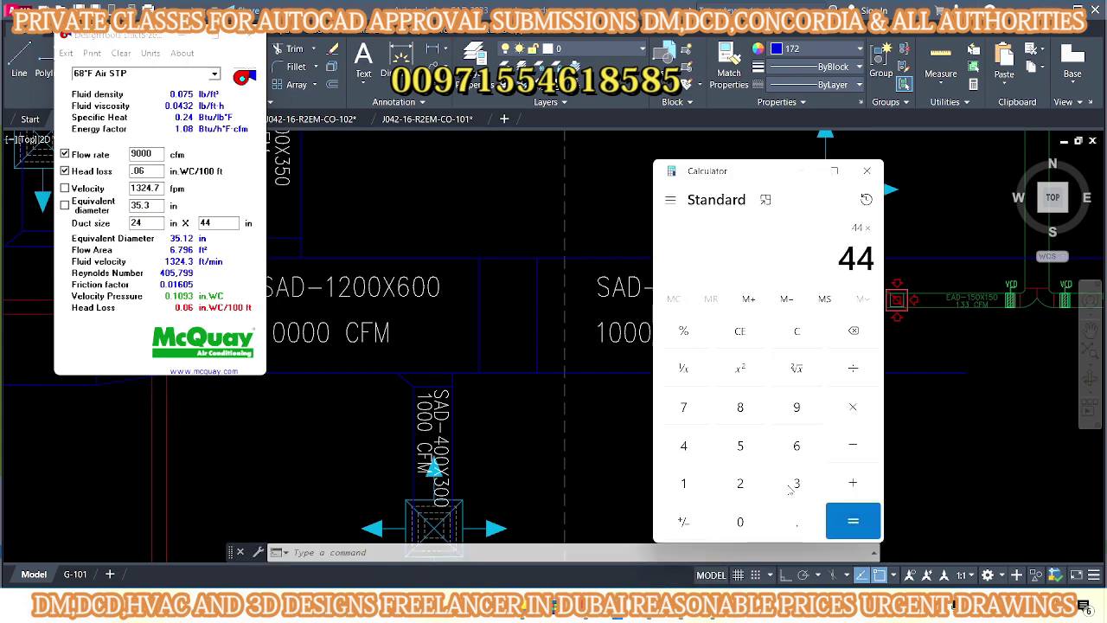
click(847, 523)
click(606, 363)
scroll(552, 346, down, 1)
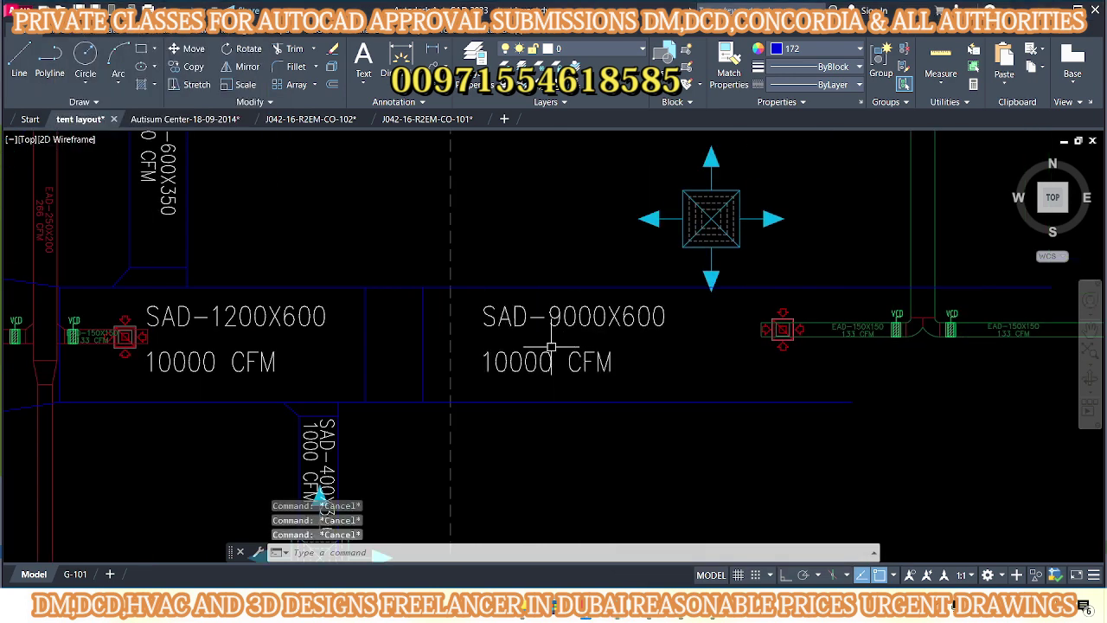
- Erase the mistaken SAD-9000X600 and 10000 CFM labels
middle_drag(539, 327, 593, 330)
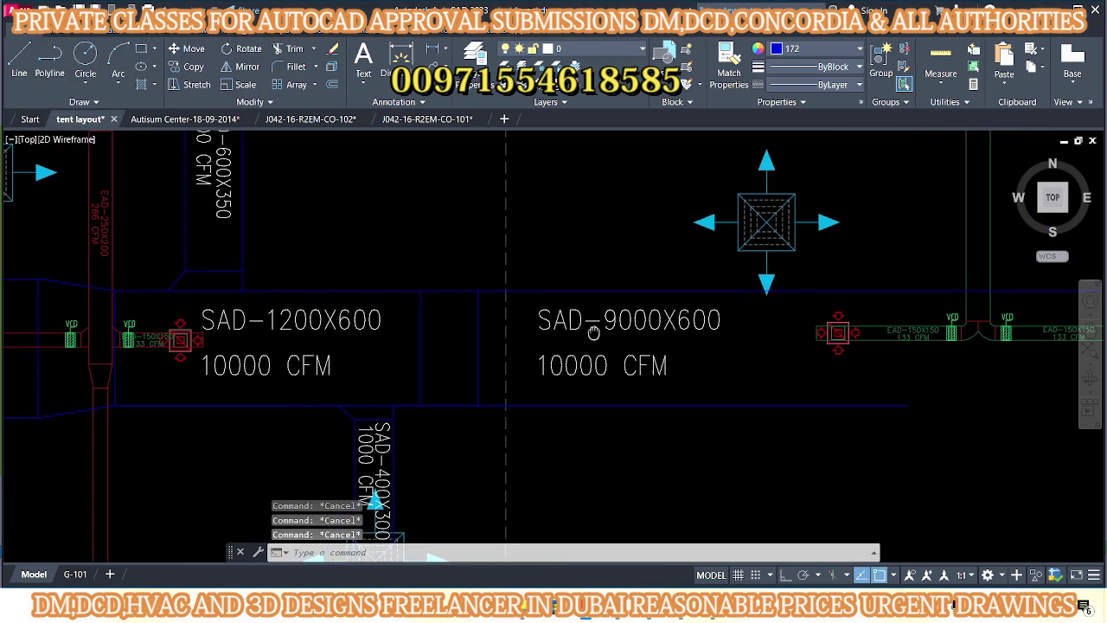
double_click(640, 325)
click(703, 385)
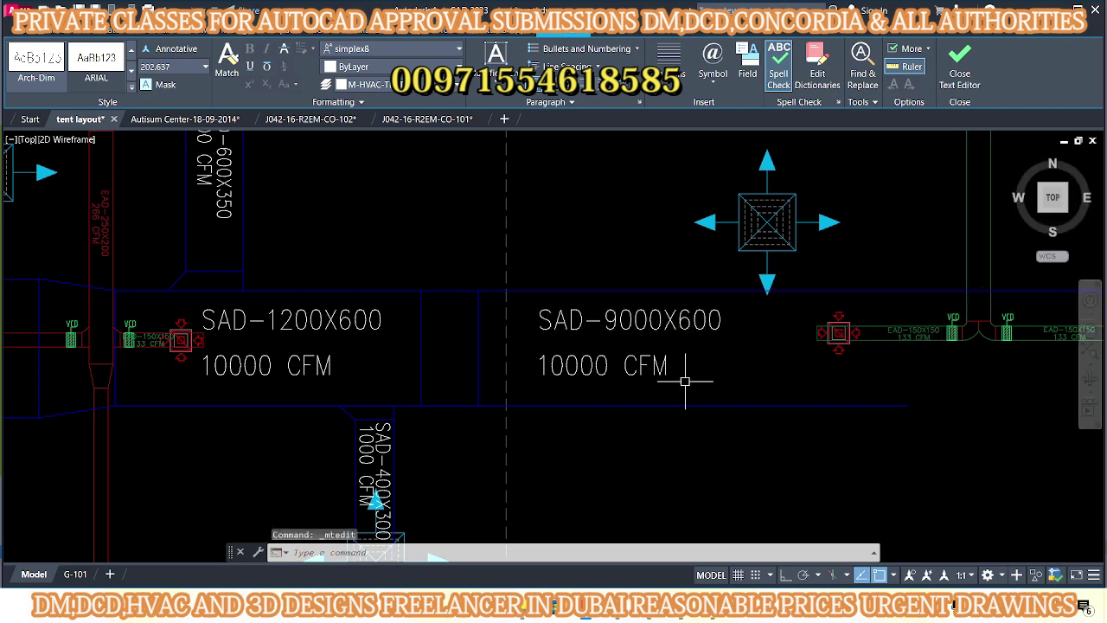
click(684, 375)
click(537, 303)
text(e)
key(Return)
scroll(568, 338, down, 4)
scroll(395, 329, up, 2)
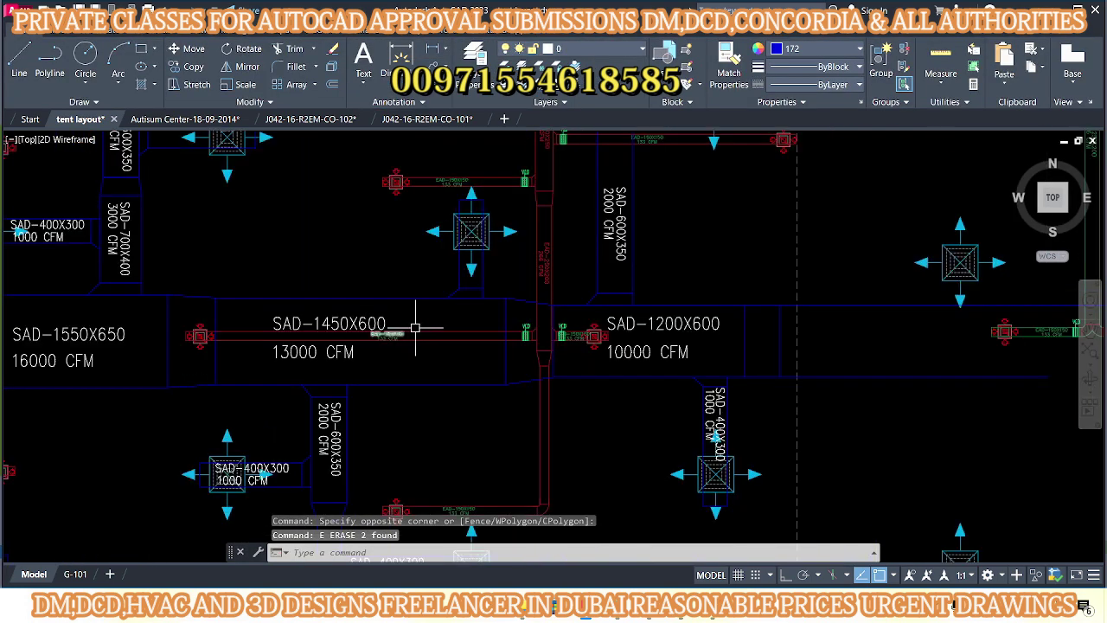
- Copy the SAD-1200X600 and 10000 CFM labels into the reduced duct section
middle_drag(717, 367, 638, 361)
click(562, 346)
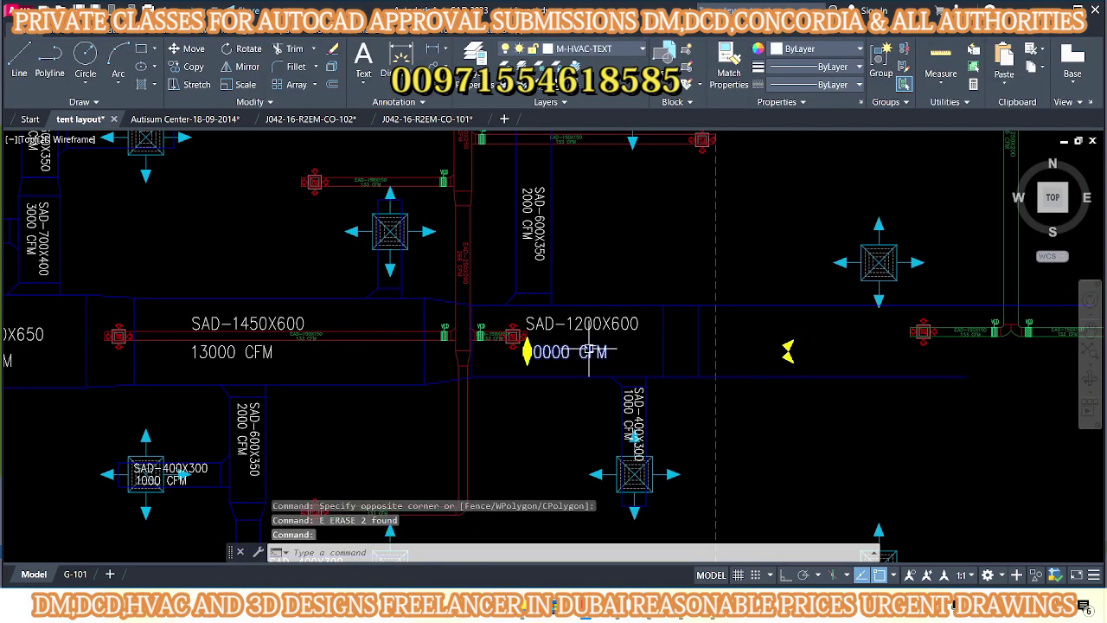
scroll(726, 340, up, 2)
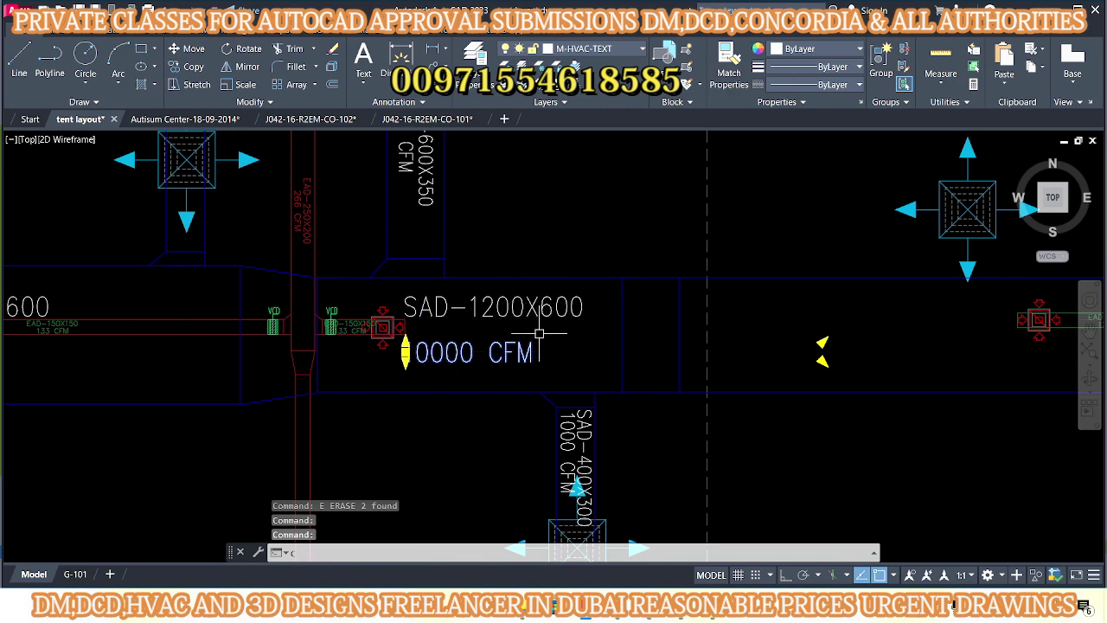
key(Escape)
key(Escape)
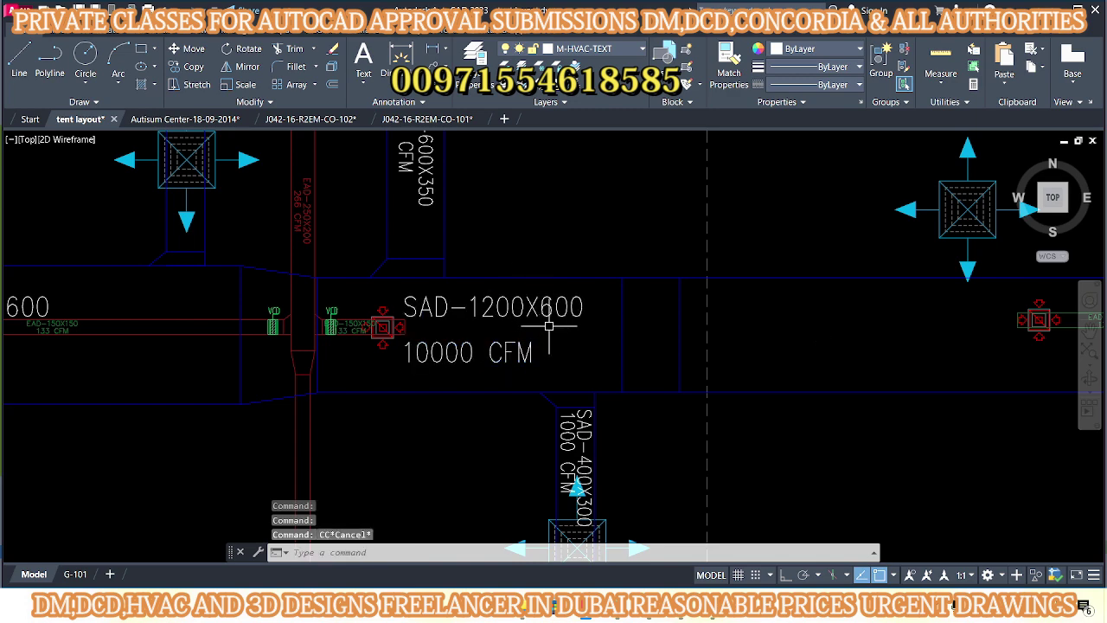
drag(583, 372, 465, 270)
key(Return)
click(407, 331)
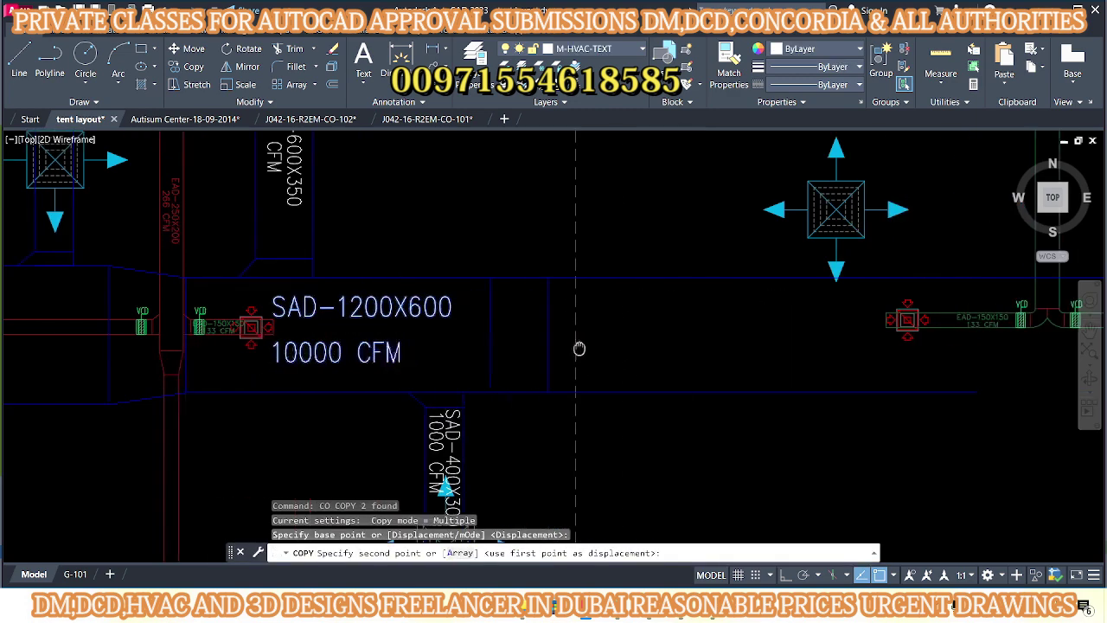
scroll(605, 346, down, 2)
click(673, 350)
key(Escape)
scroll(673, 350, up, 3)
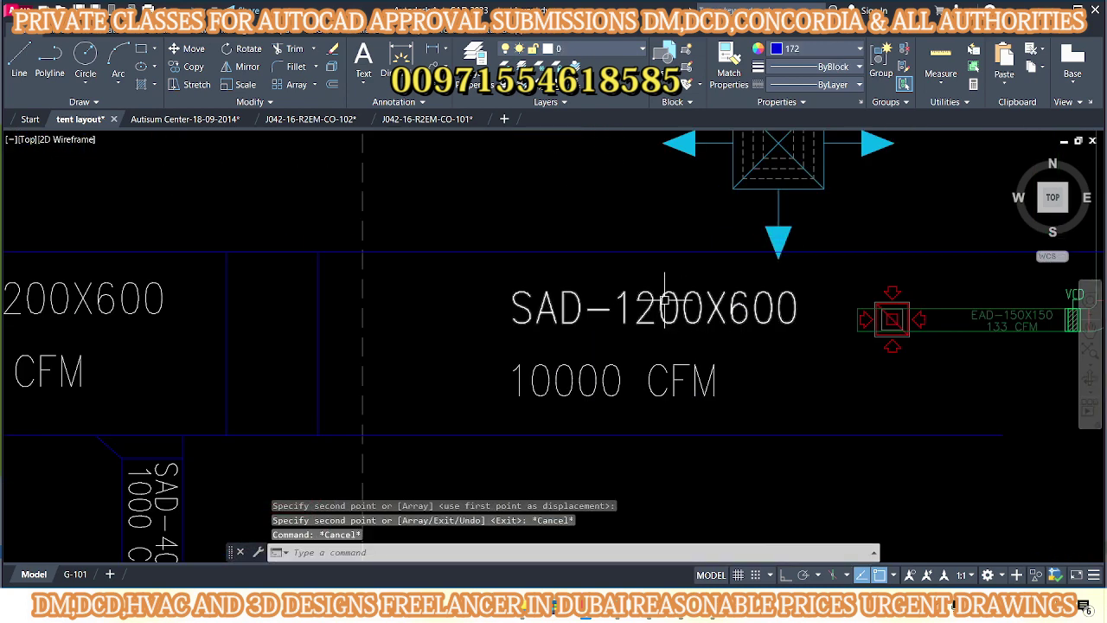
- Edit the copied size label from 1200 to read SAD-1100X600
double_click(651, 309)
drag(657, 320, 641, 326)
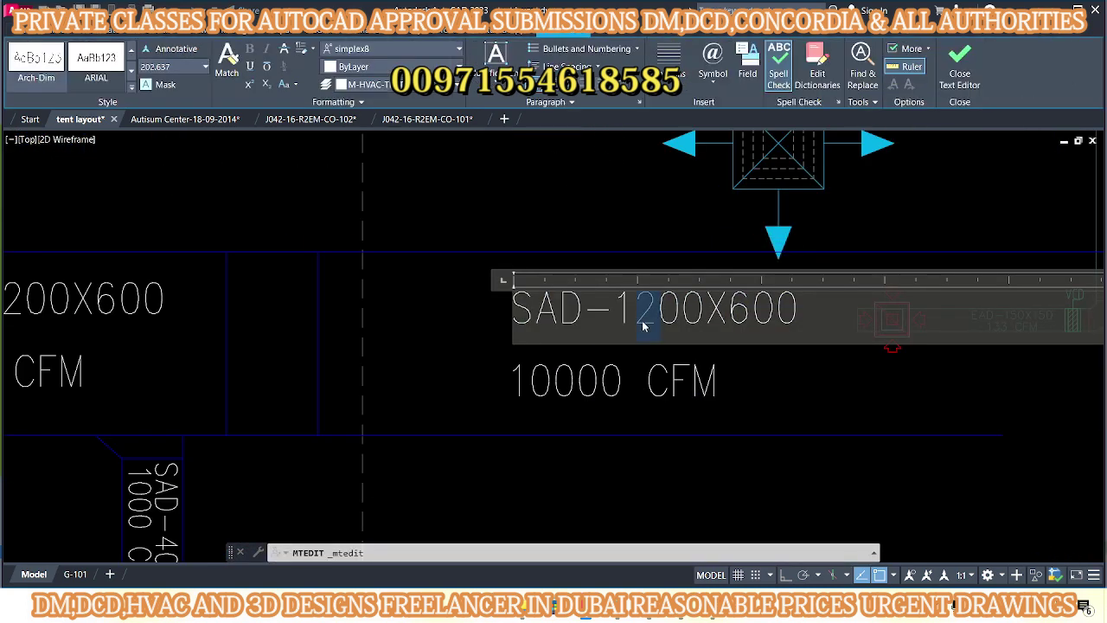
key(Escape)
key(Escape)
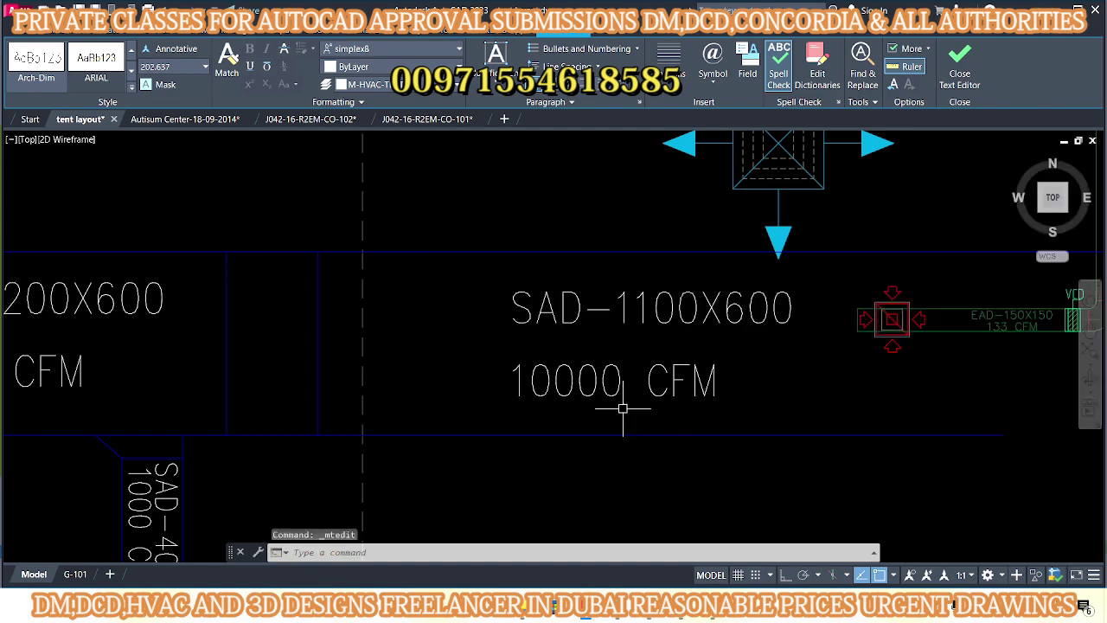
scroll(623, 408, down, 3)
scroll(477, 358, up, 2)
scroll(527, 391, up, 1)
scroll(516, 362, down, 2)
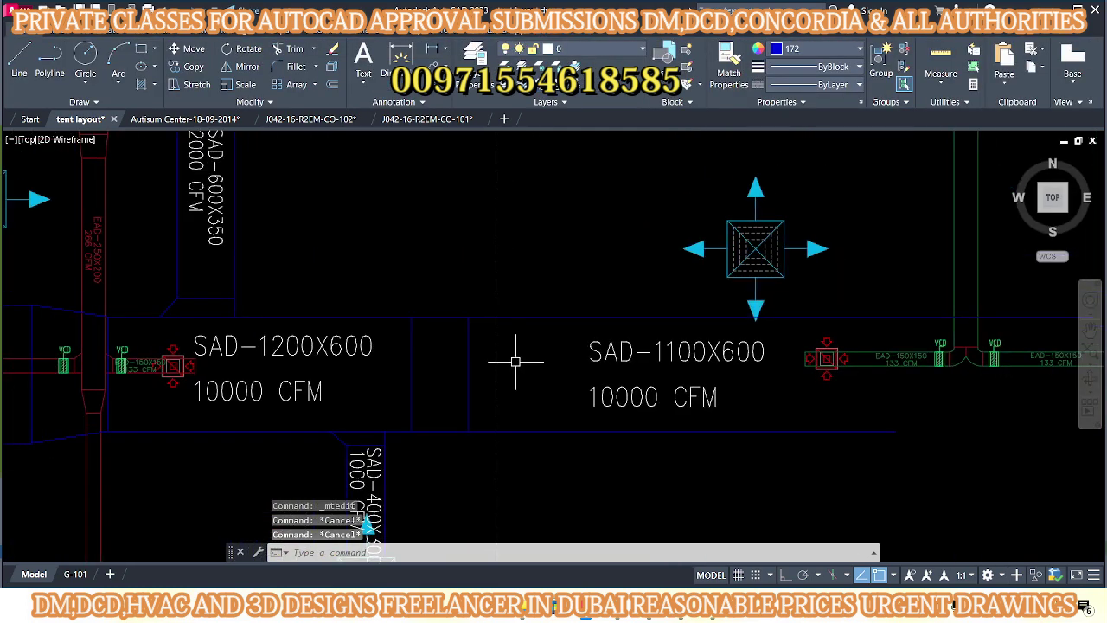
- Move the SAD-1100X600 label into position
click(708, 332)
click(648, 420)
text(m)
key(space)
click(663, 444)
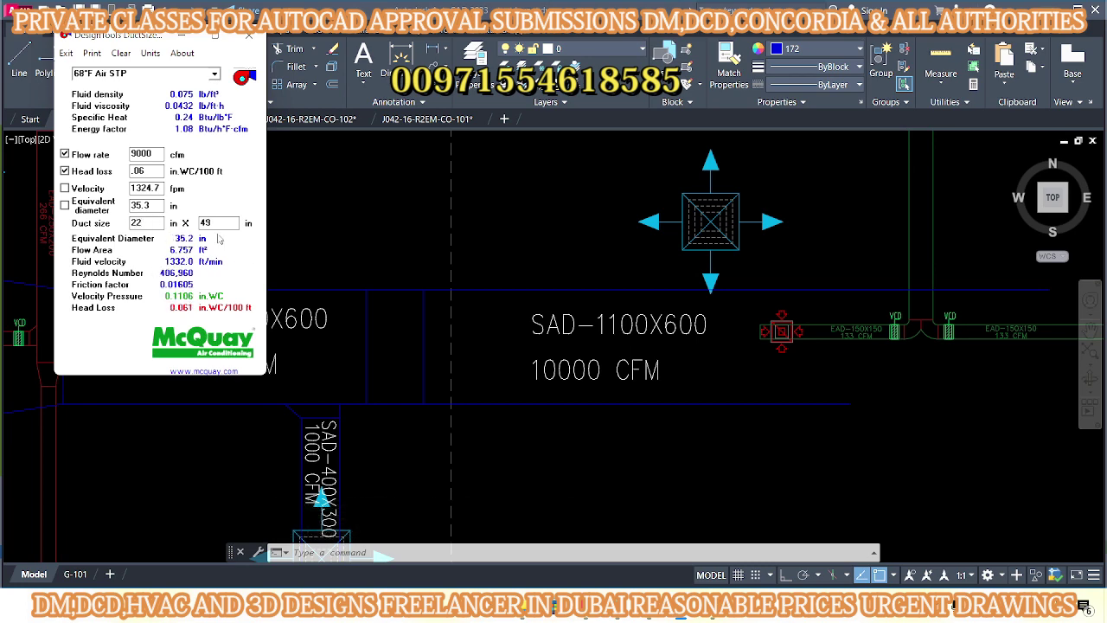
- Check the duct sizer windows and convert 49 in to centimetres in Calculator
click(462, 377)
middle_drag(672, 391, 610, 360)
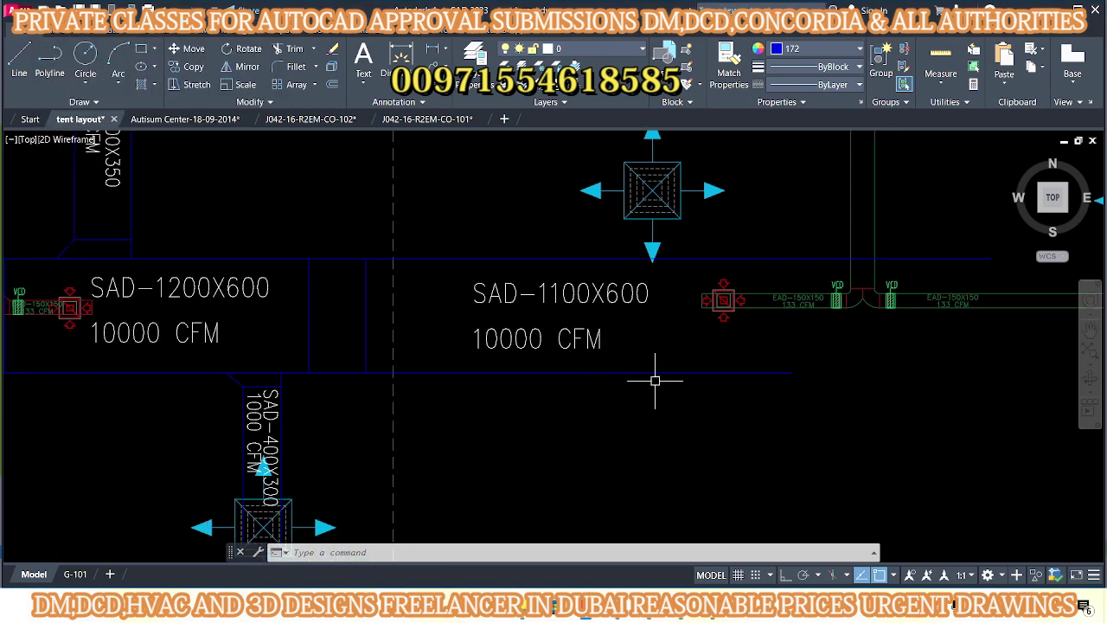
click(718, 512)
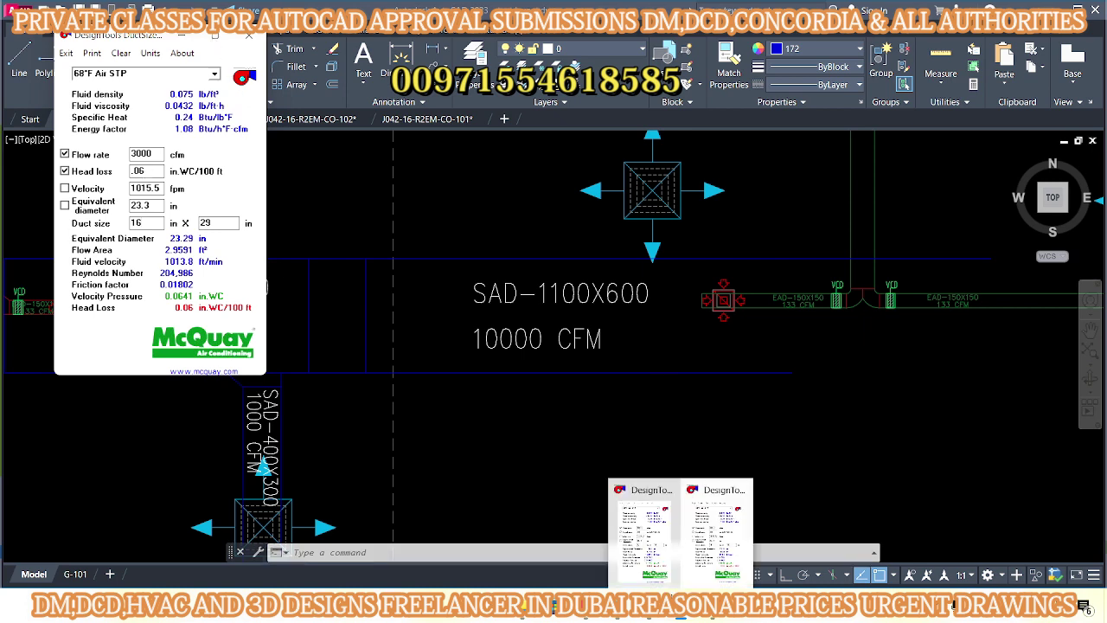
click(644, 519)
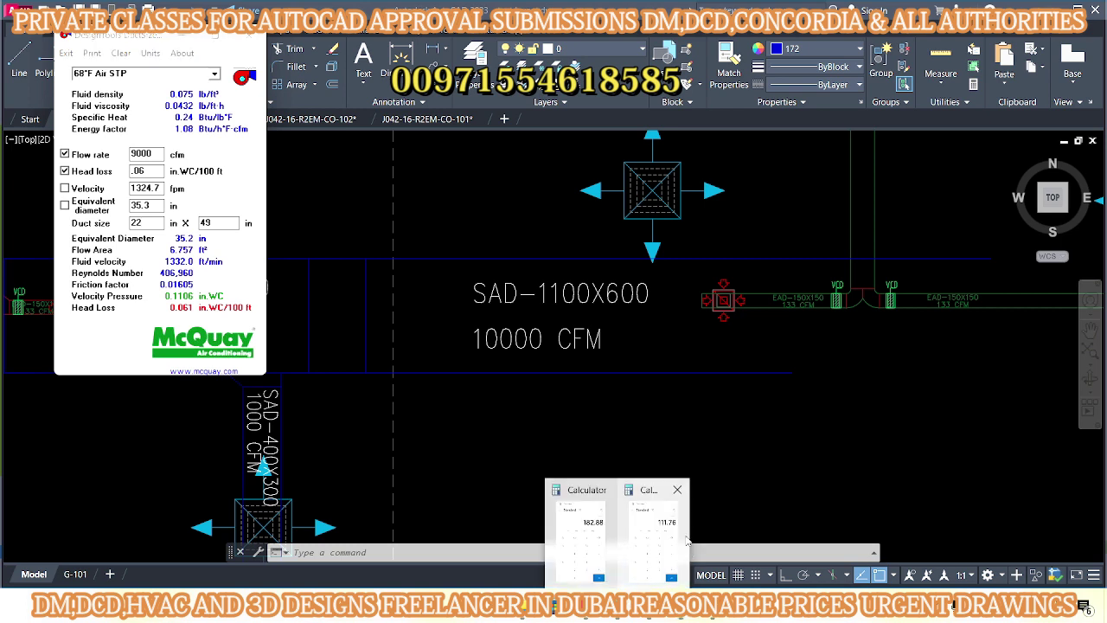
click(653, 528)
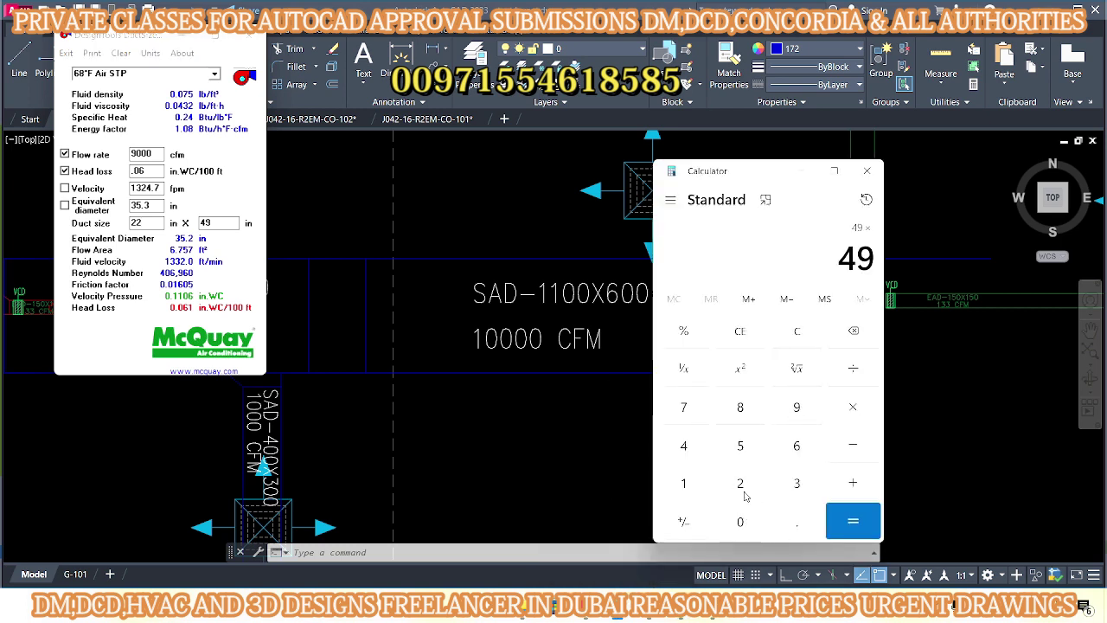
click(849, 520)
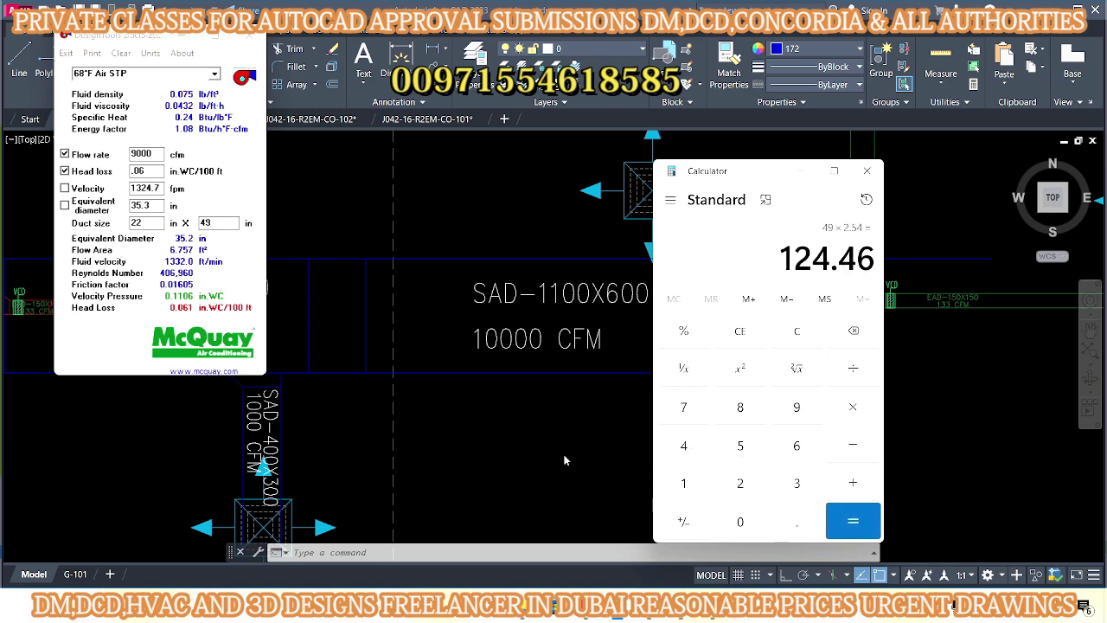
- Compare the DuctSizer results for 9000 cfm against the duct layout in the drawing
click(531, 446)
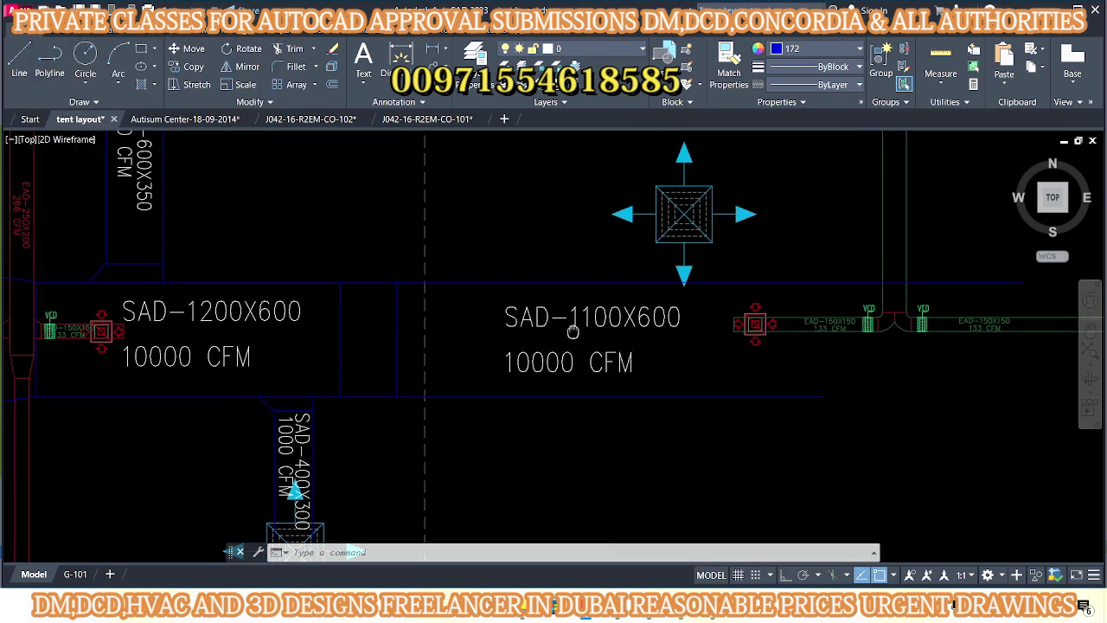
scroll(612, 330, down, 2)
scroll(507, 396, down, 2)
scroll(513, 340, up, 1)
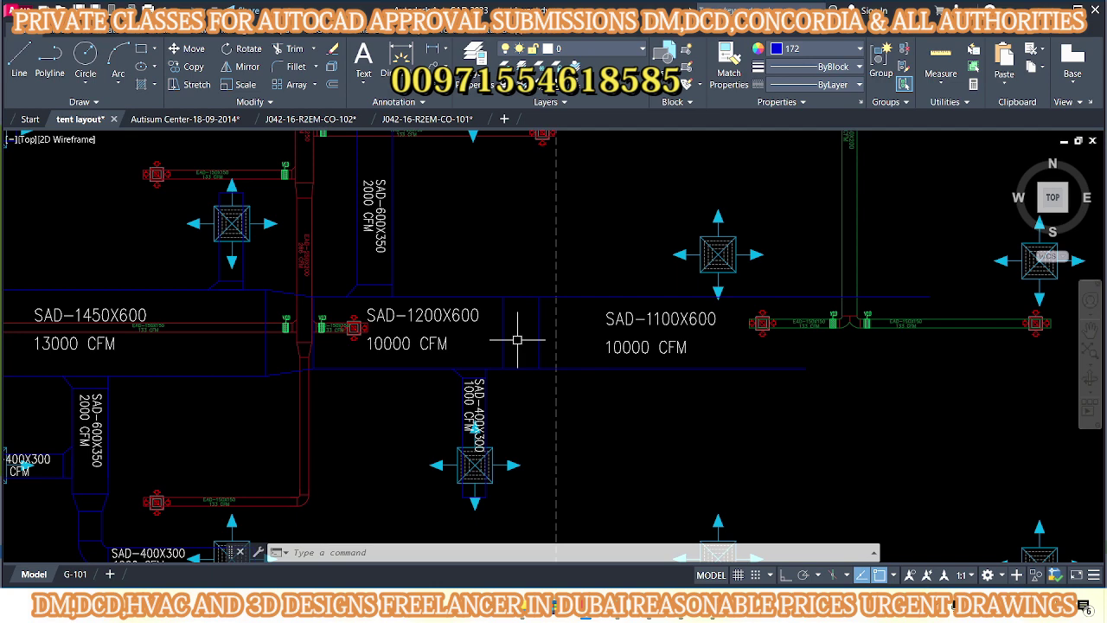
click(645, 515)
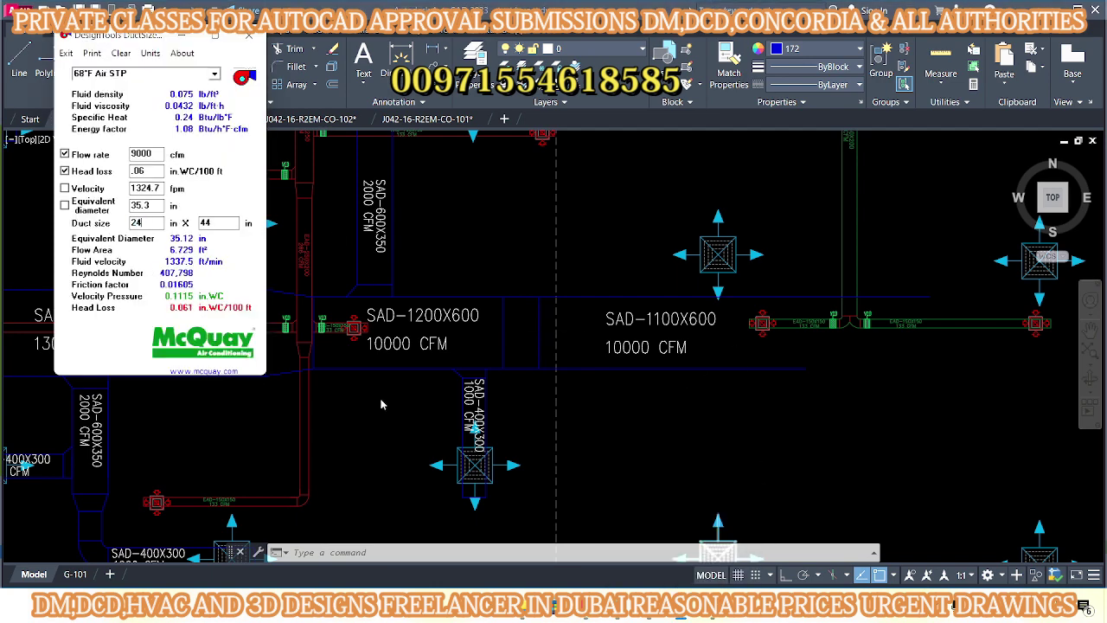
click(347, 404)
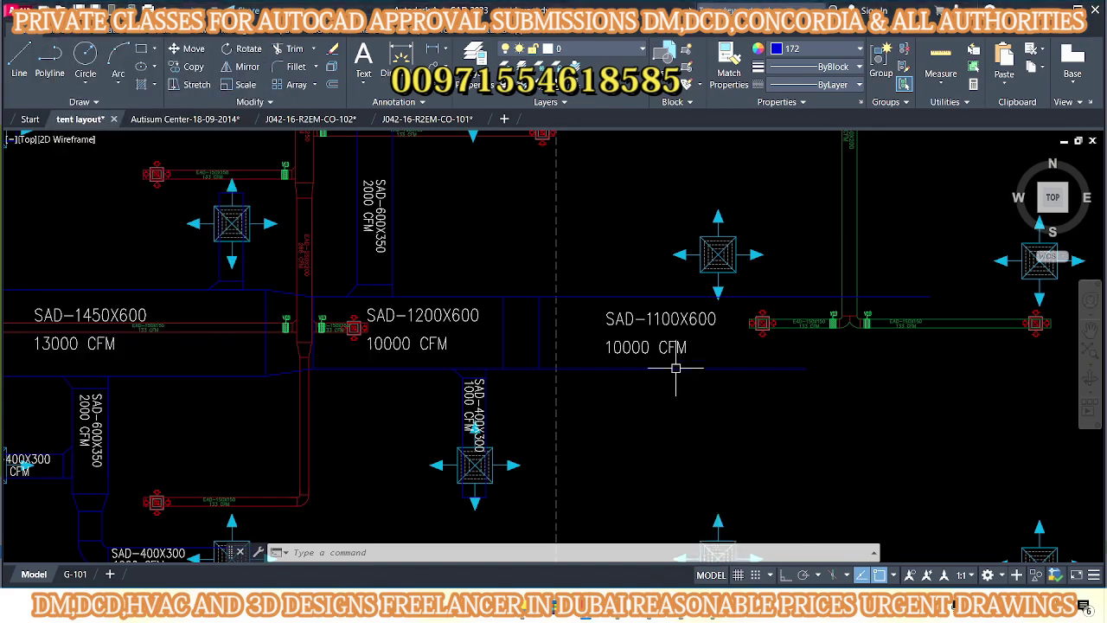
middle_drag(675, 371, 578, 379)
- Convert the 24 in duct width to 60.96 cm in Calculator (24 × 2.54)
click(654, 558)
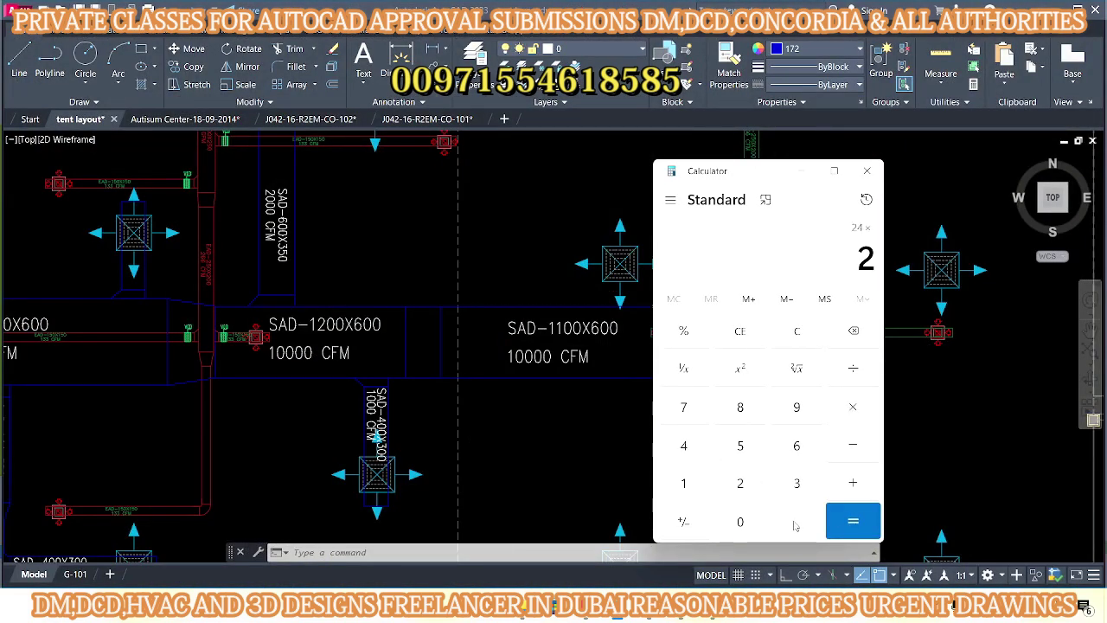
key(Return)
click(530, 446)
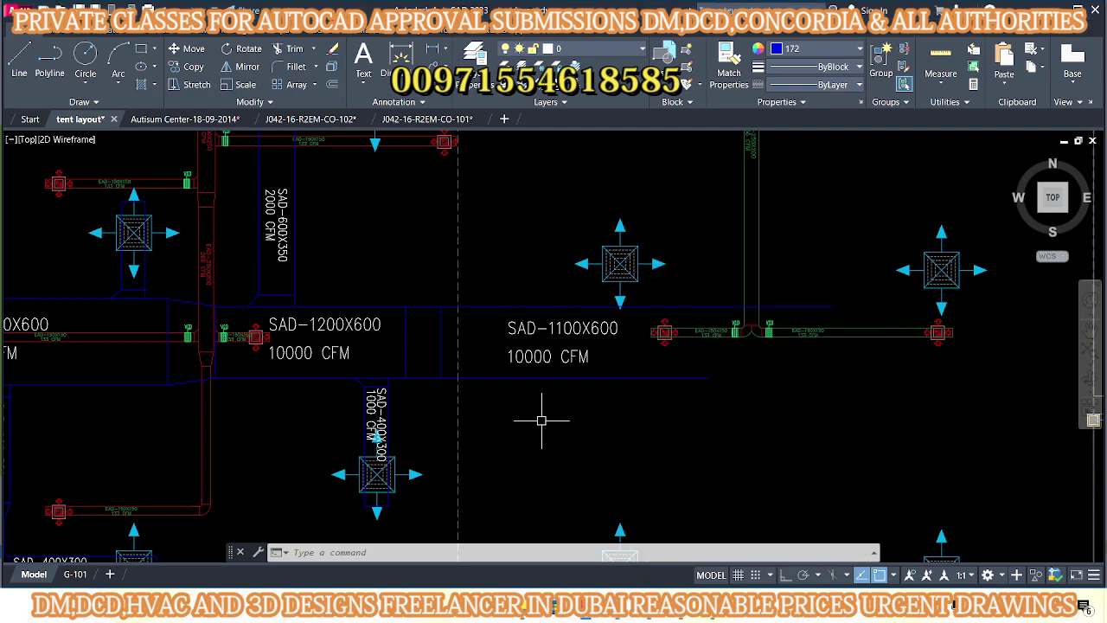
scroll(553, 364, up, 1)
scroll(594, 346, up, 2)
middle_drag(595, 346, 550, 343)
- Begin moving a duct label with Move, then cancel it
text(m)
key(Return)
click(617, 445)
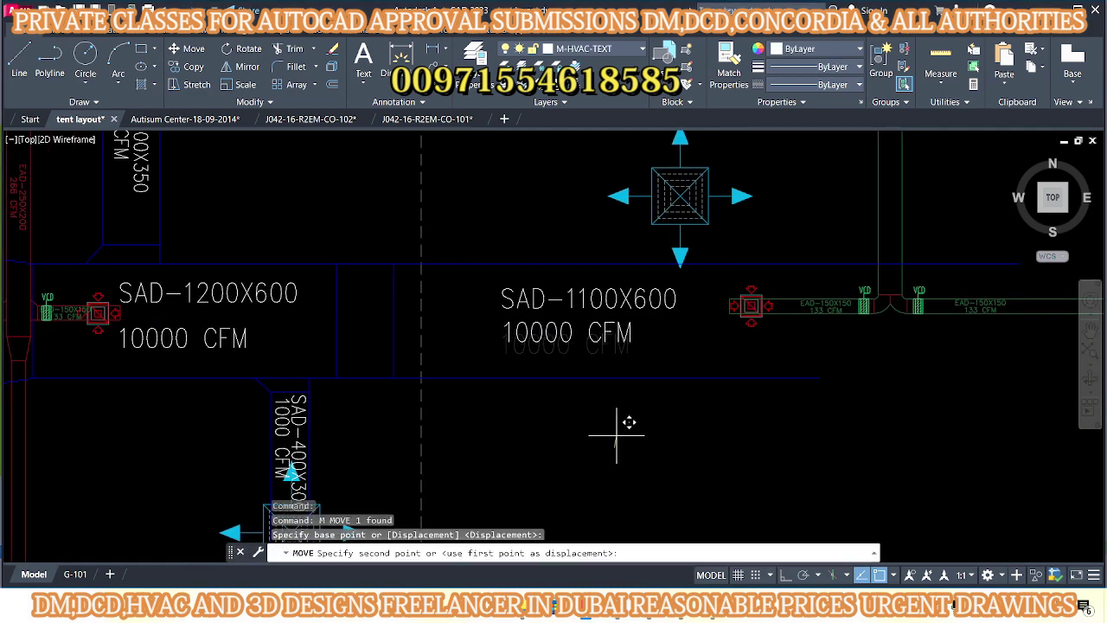
click(617, 437)
key(Escape)
key(Escape)
scroll(618, 389, down, 2)
scroll(617, 364, up, 2)
- Select the SAD-1100X600 label and start moving it, then cancel and pan the view
click(630, 370)
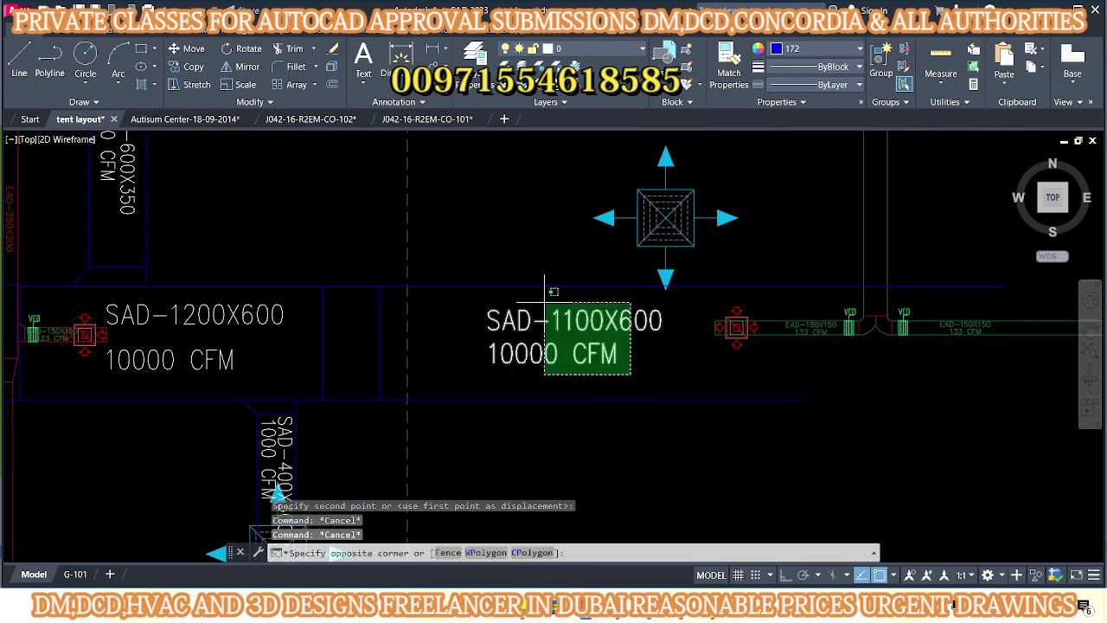
click(545, 309)
text(m)
key(Return)
click(675, 339)
scroll(596, 341, down, 2)
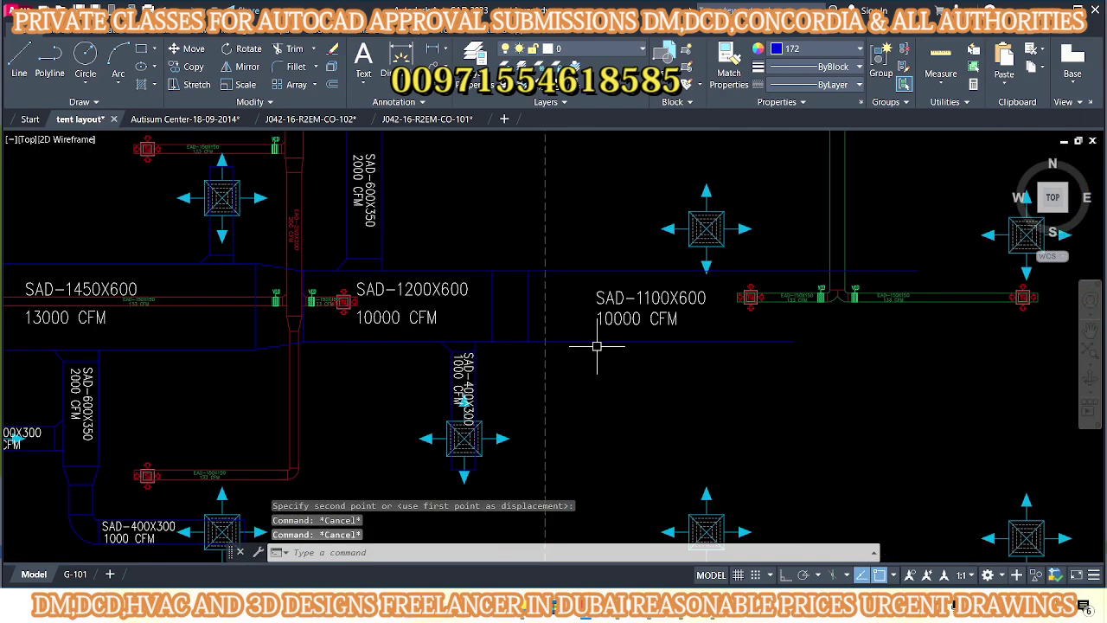
key(Escape)
key(Escape)
key(Escape)
middle_drag(542, 315, 649, 346)
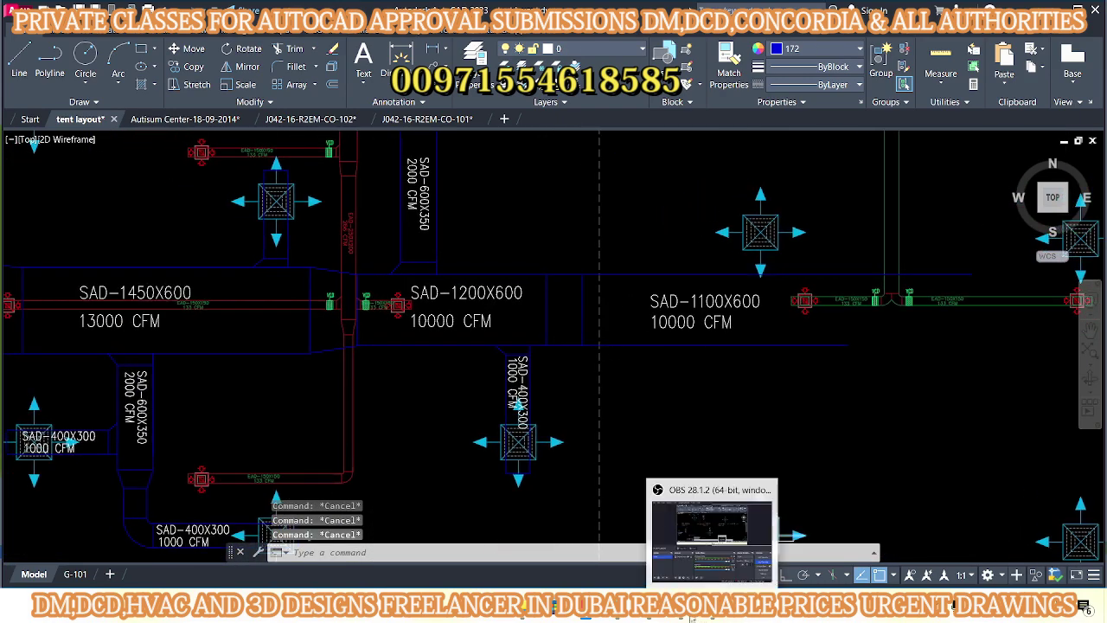
- Recheck the DuctSizer 24 × 44 in result for 9000 cfm, then return to AutoCAD
click(616, 517)
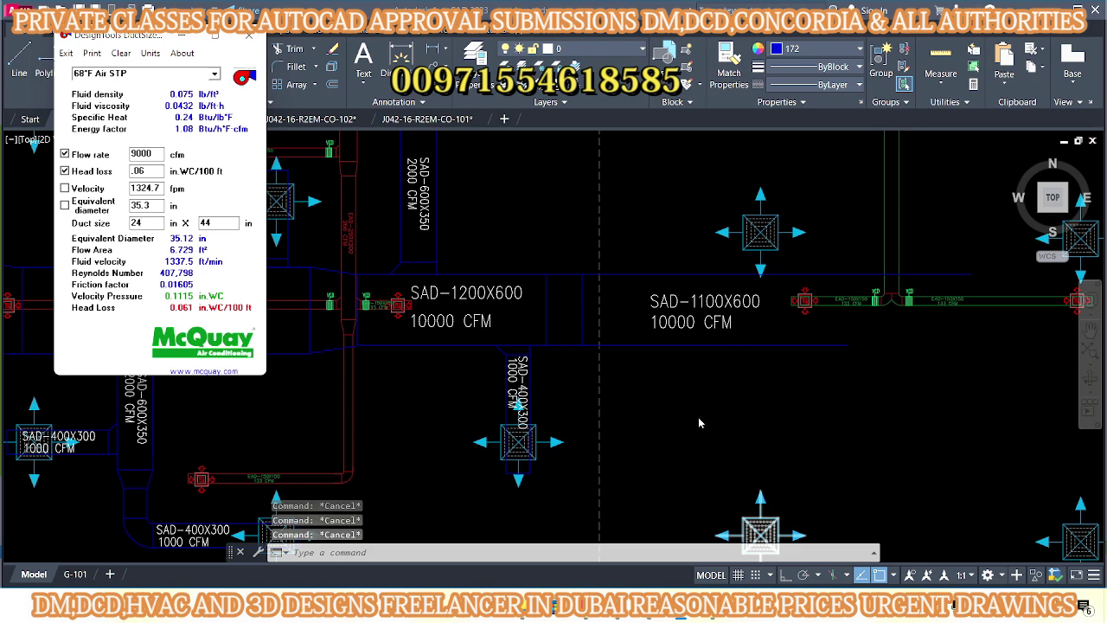
click(700, 423)
scroll(683, 364, up, 3)
- Change the SAD-1100X600 duct's 10000 CFM label to 9000 CFM
key(Escape)
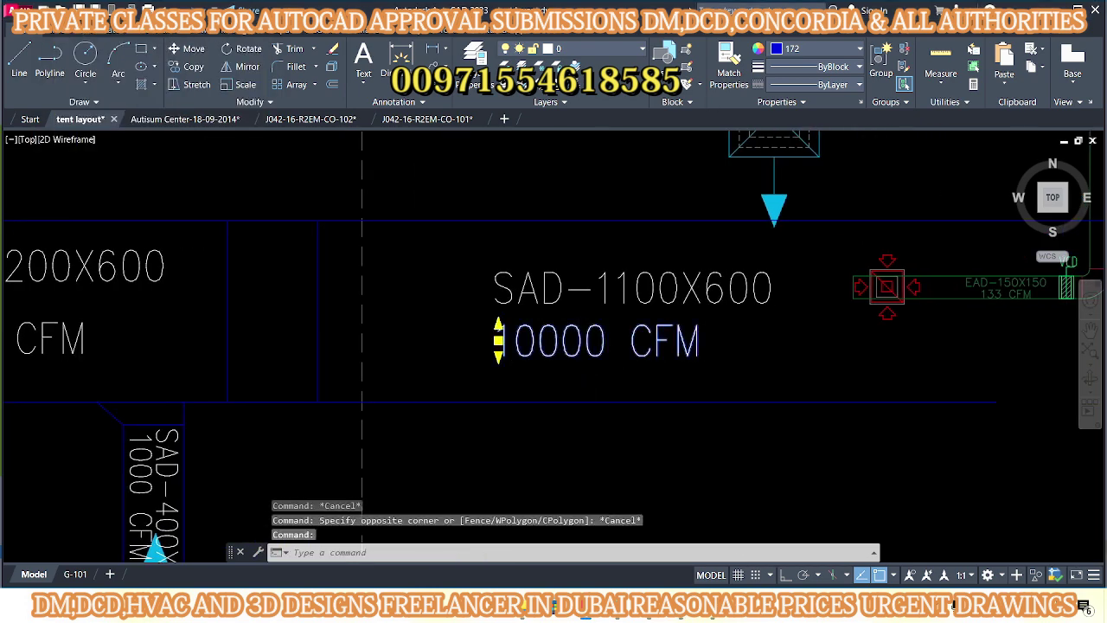
double_click(604, 341)
text(9000)
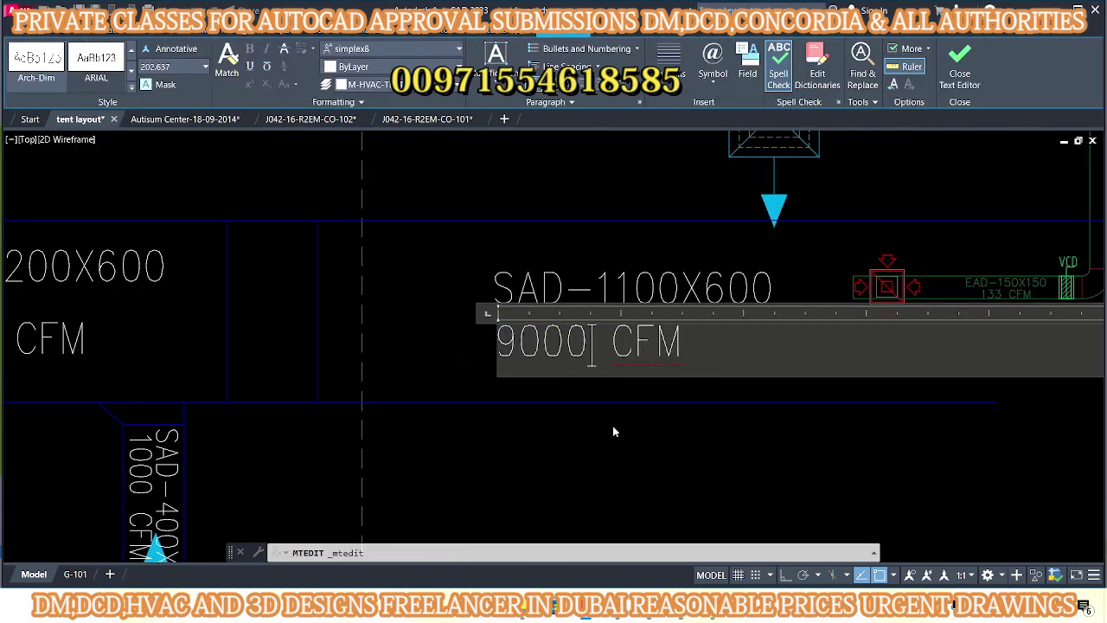
key(Escape)
scroll(500, 373, down, 4)
middle_drag(500, 374, 563, 404)
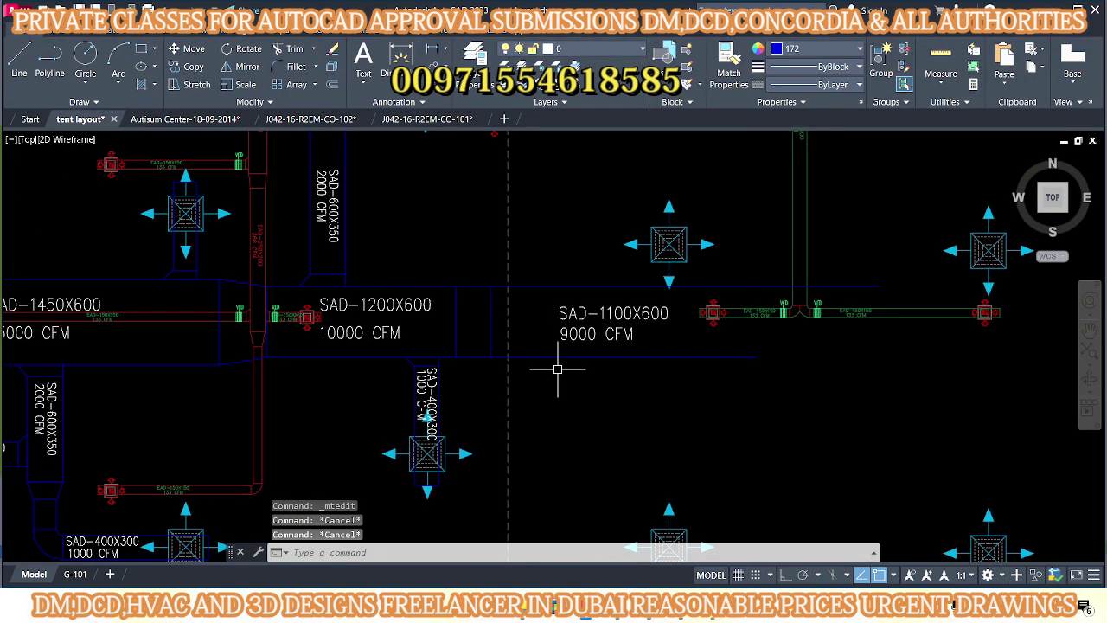
scroll(563, 404, up, 2)
- Draw a vertical line across the duct at the step-down
text(l)
key(Return)
click(547, 428)
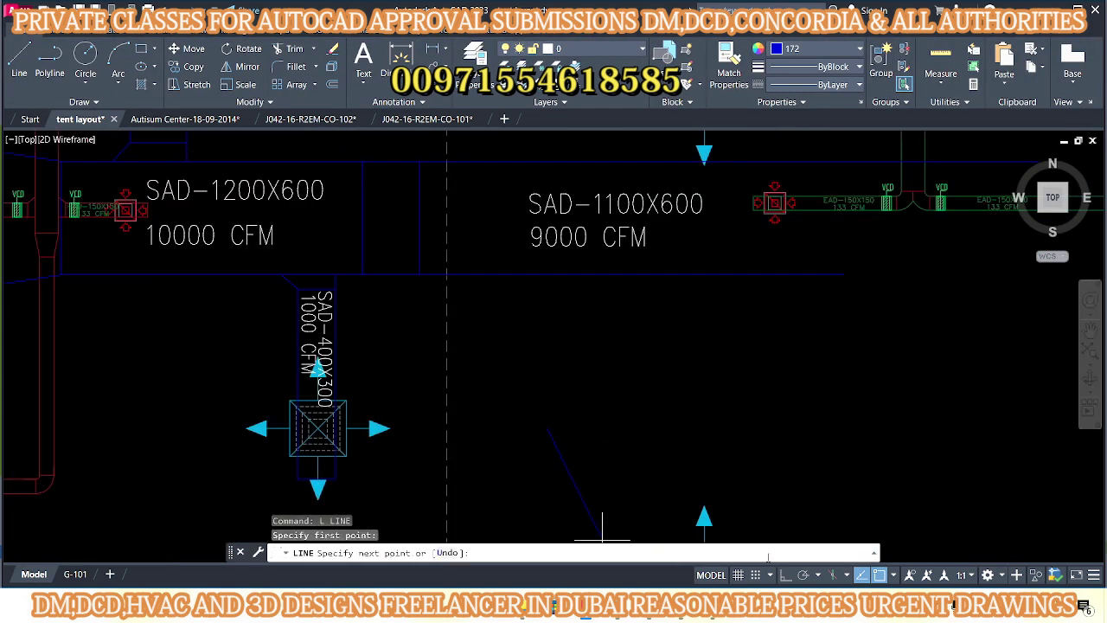
key(Return)
key(Return)
click(564, 338)
- Select the new vertical line and start moving it, then cancel
click(542, 390)
text(m)
key(Return)
click(547, 375)
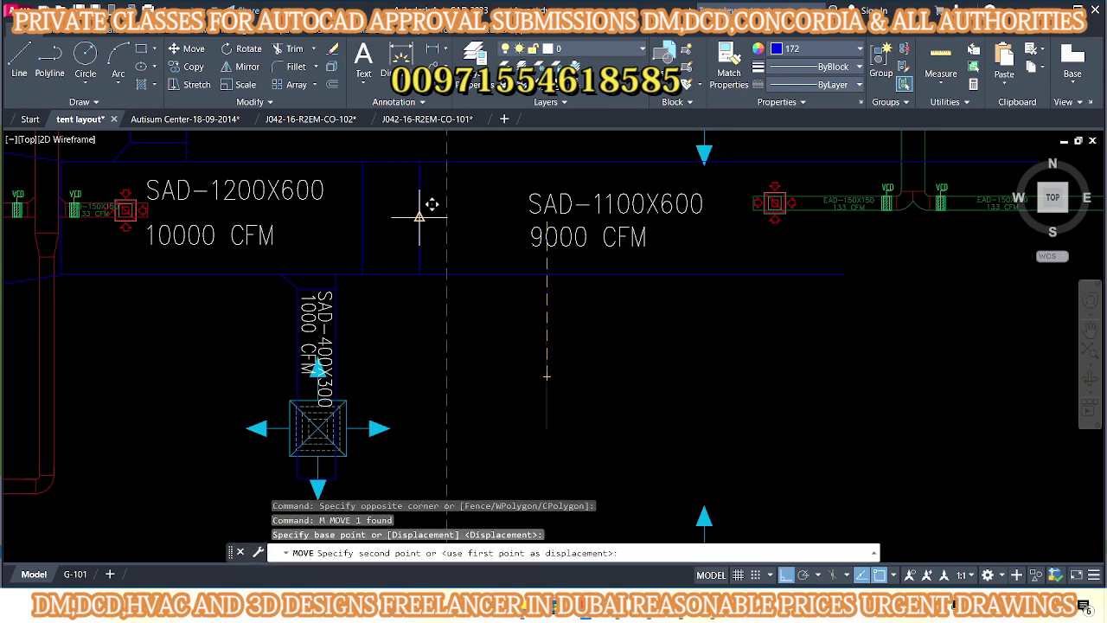
scroll(418, 219, up, 3)
key(Escape)
- Erase the vertical line, then undo the erase to restore it
text(e)
key(Return)
key(Escape)
key(Escape)
scroll(412, 255, down, 3)
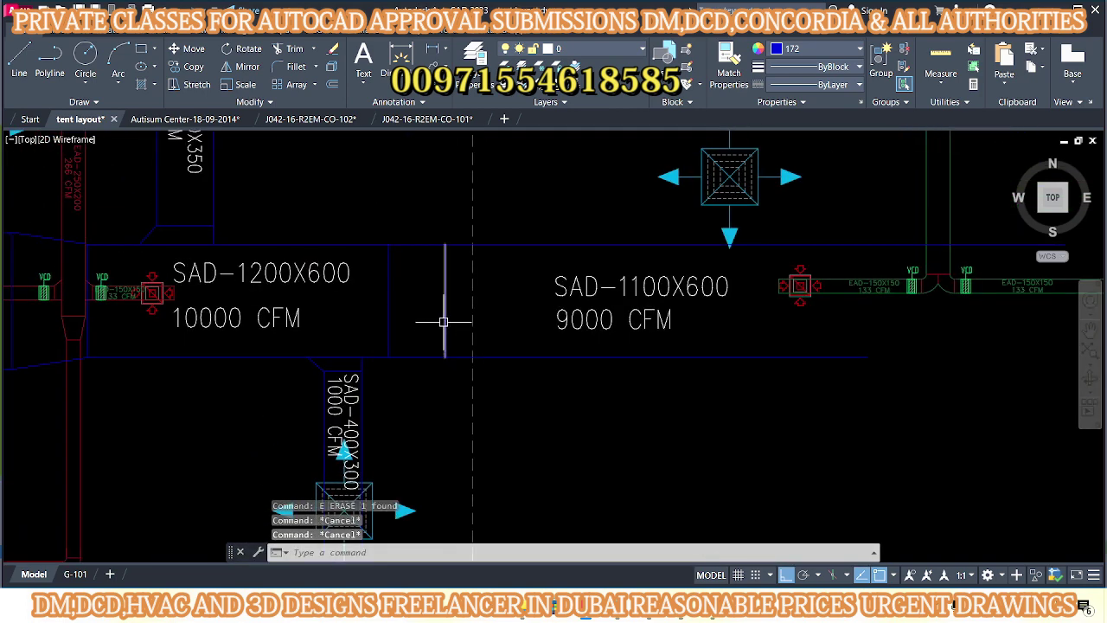
scroll(443, 316, up, 3)
scroll(459, 314, down, 3)
scroll(464, 317, up, 4)
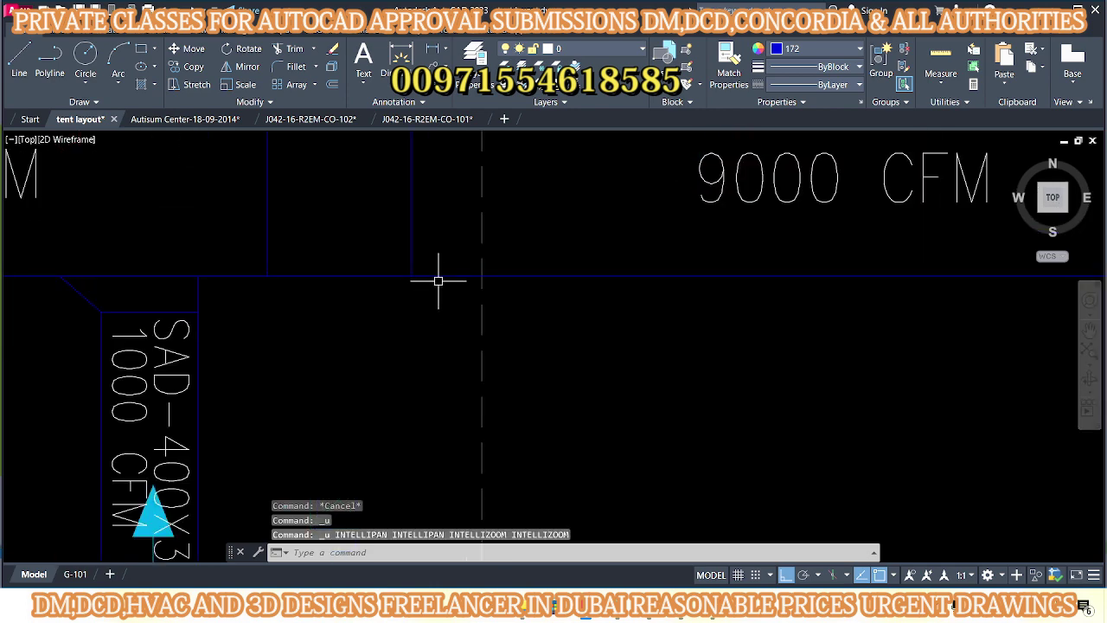
key(ctrl+z)
key(ctrl+z)
scroll(416, 237, up, 2)
key(Escape)
key(Escape)
key(Escape)
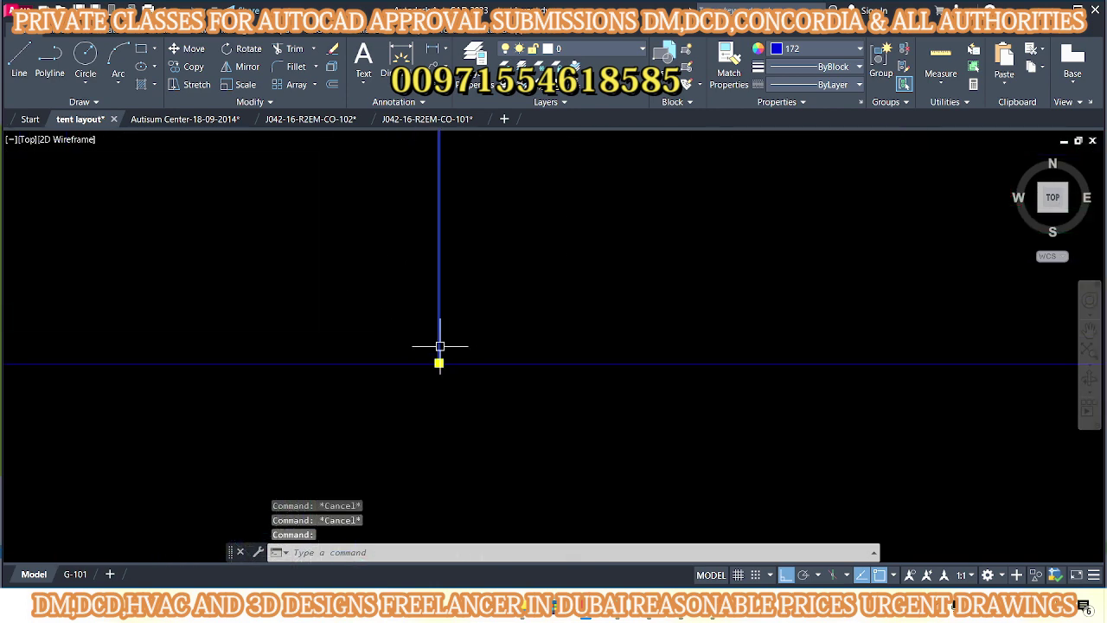
scroll(424, 303, down, 2)
scroll(411, 272, up, 4)
- Draw a line starting from the duct corner at the step-down
text(l)
key(Return)
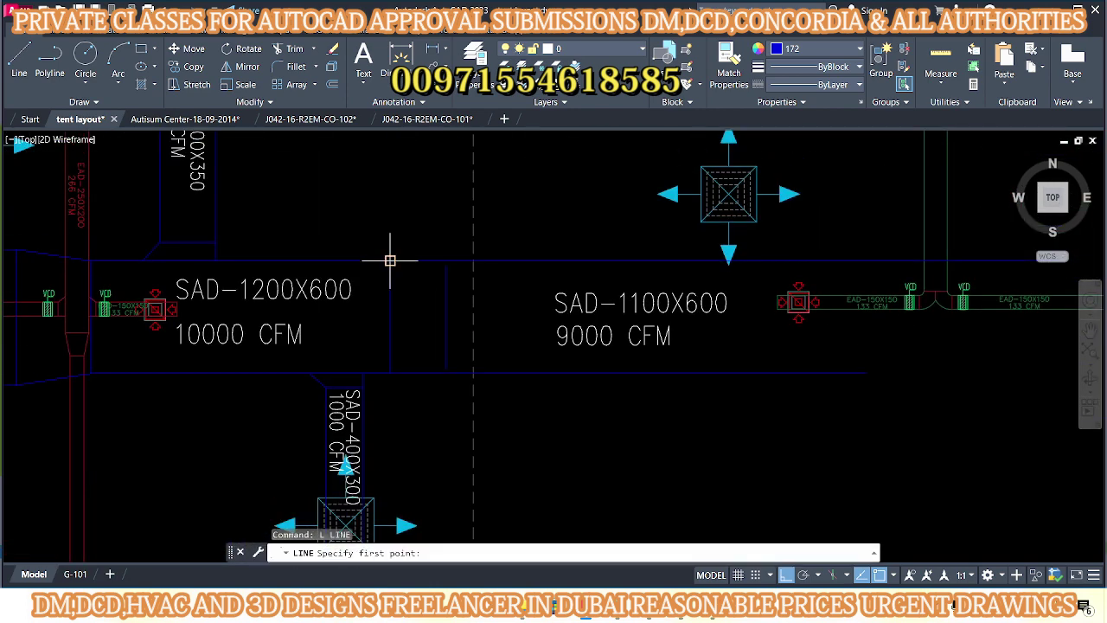
click(390, 260)
scroll(433, 277, up, 4)
key(Return)
key(Return)
click(322, 425)
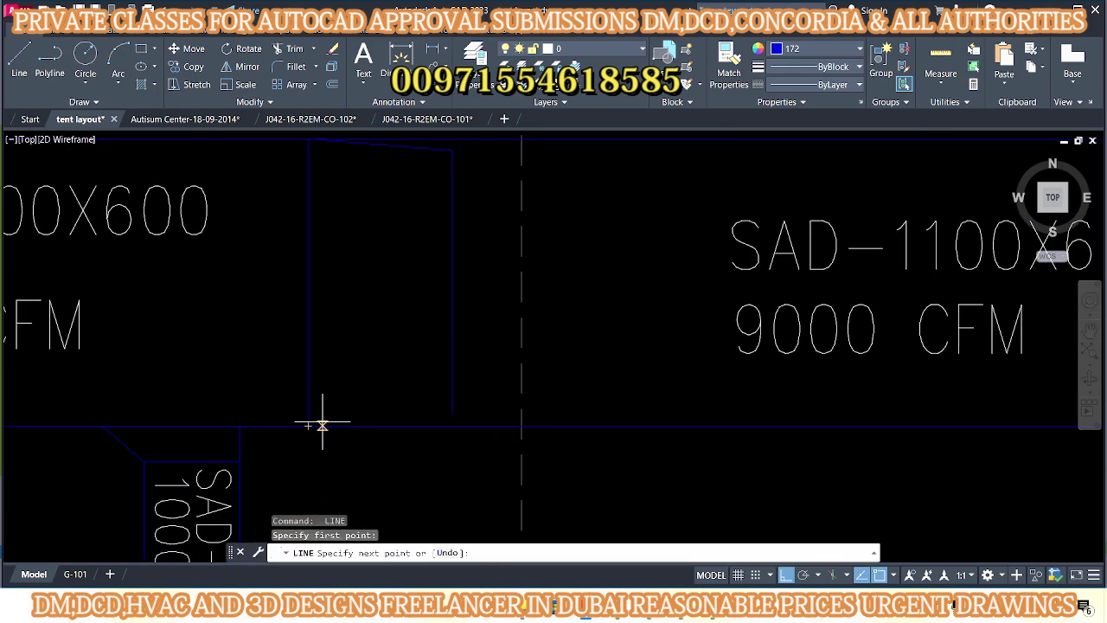
scroll(452, 414, down, 2)
- Trim away the overlapping duct edge segments at the step-down
text(tr)
key(Return)
mouse_move(441, 378)
mouse_down()
mouse_move(455, 309)
mouse_move(458, 378)
mouse_up()
scroll(459, 378, down, 2)
key(Escape)
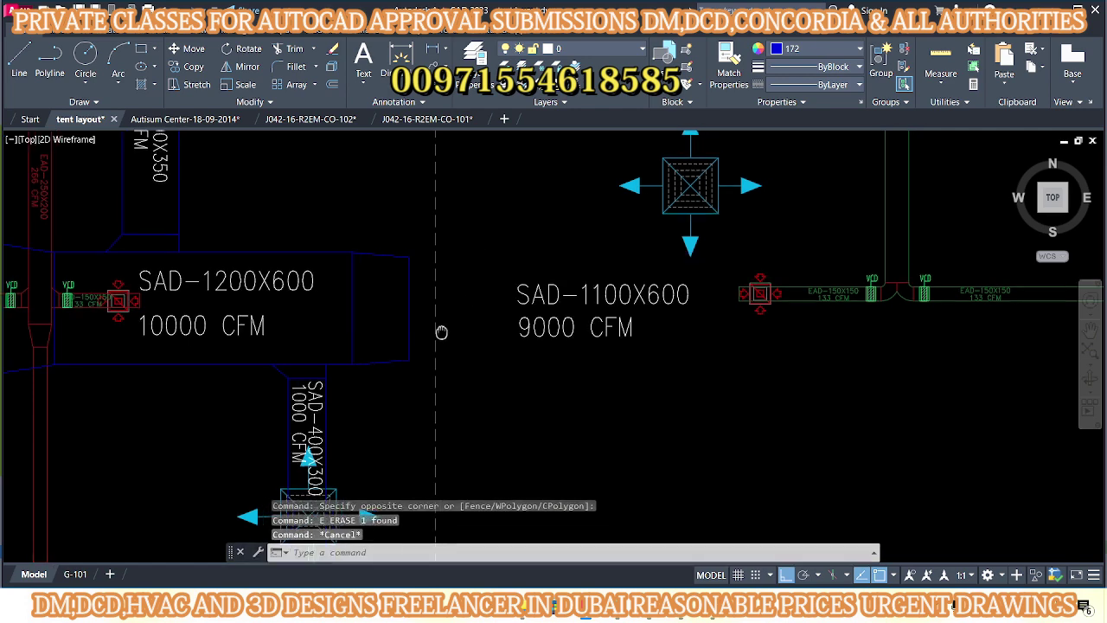
- Pan to the right-hand duct run and grip-stretch the lower duct edge's right end
text(l)
key(Return)
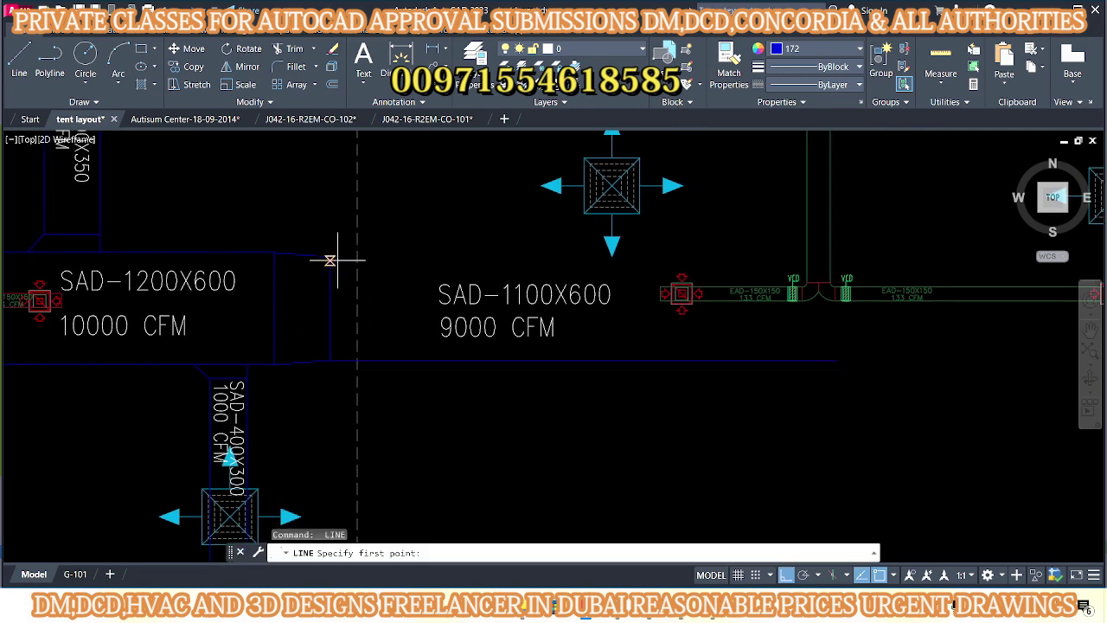
scroll(331, 257, down, 2)
middle_drag(795, 272, 682, 304)
key(Escape)
click(403, 373)
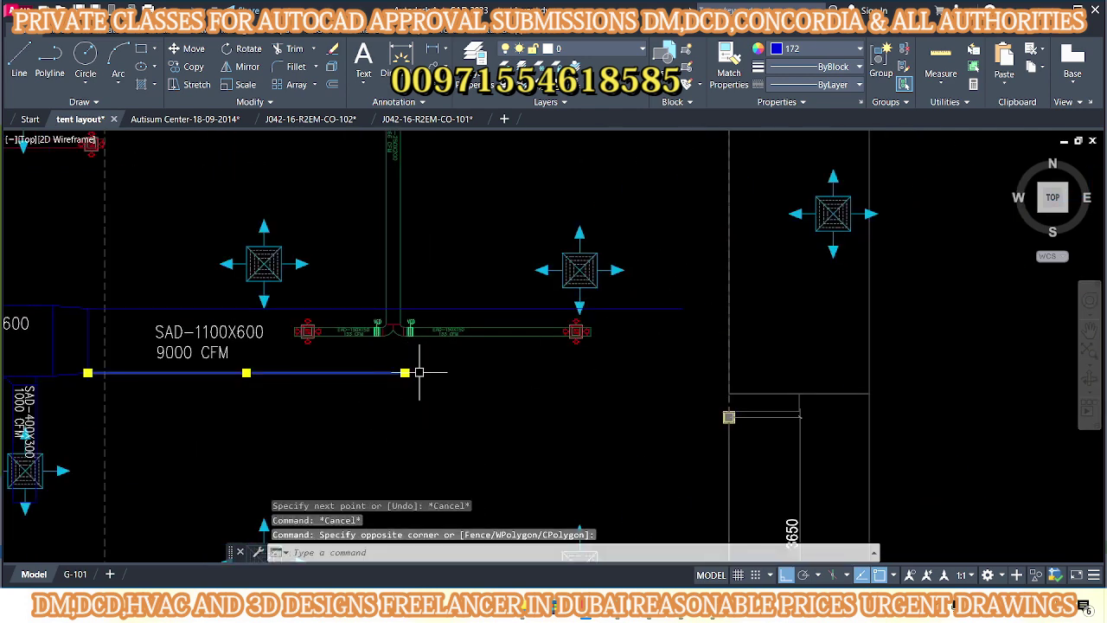
click(403, 373)
key(Escape)
key(Escape)
scroll(775, 332, down, 3)
scroll(638, 338, up, 2)
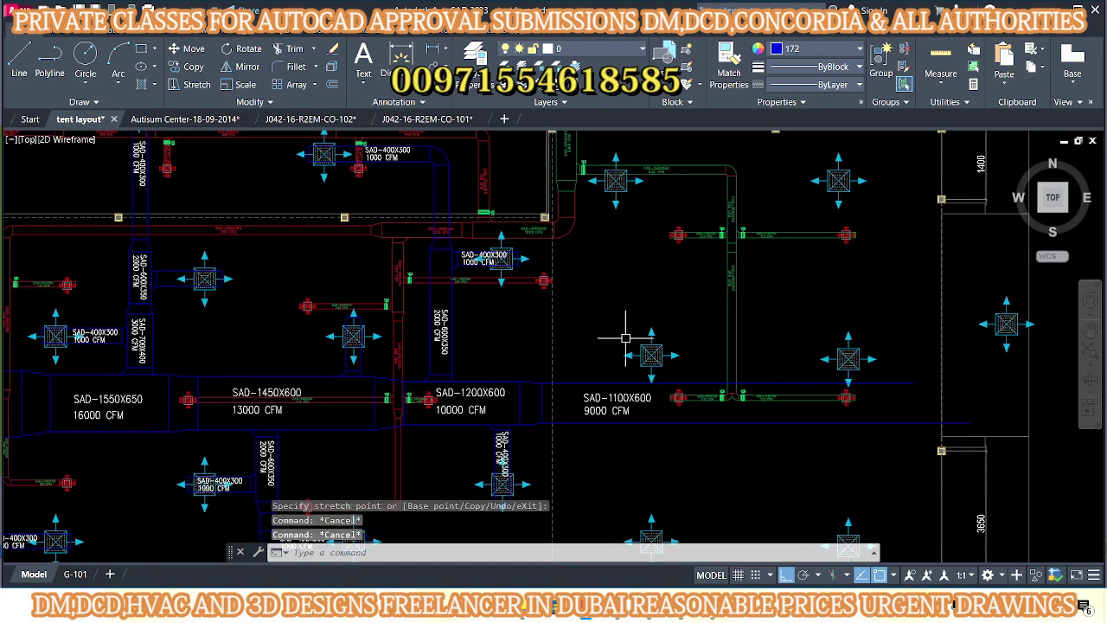
scroll(519, 363, up, 1)
scroll(449, 373, up, 1)
text(l)
key(Return)
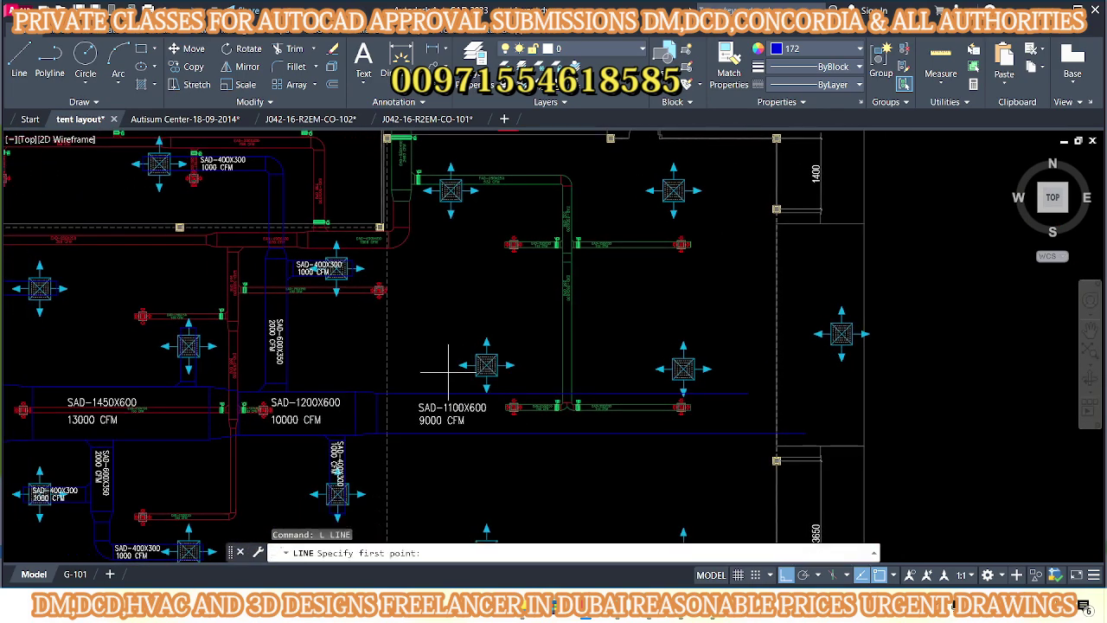
scroll(457, 374, up, 3)
scroll(469, 446, down, 2)
scroll(494, 395, up, 2)
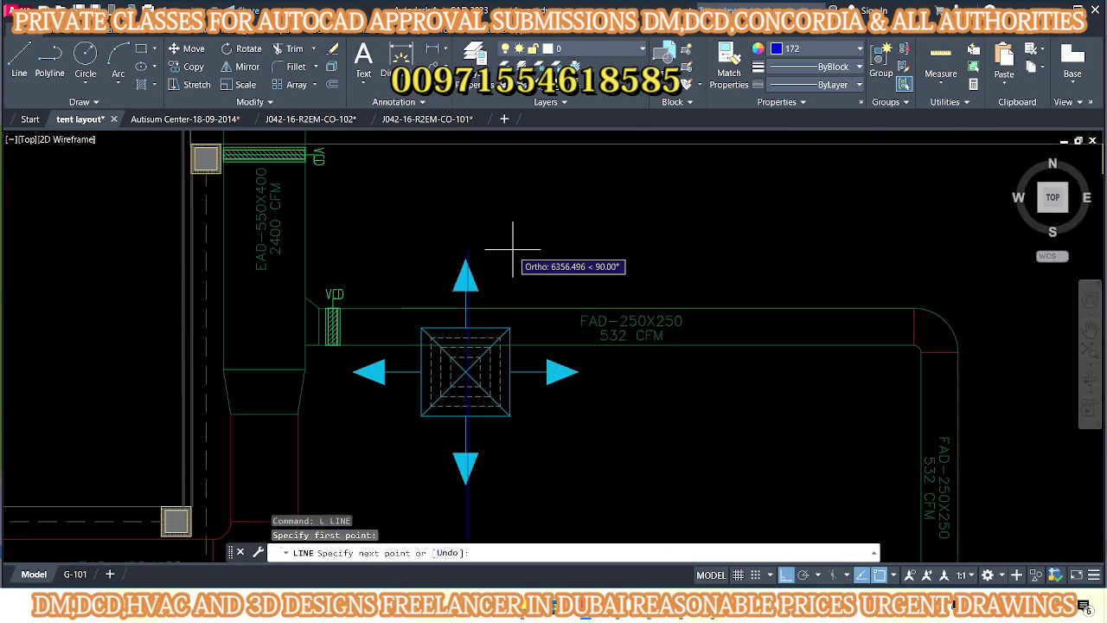
click(506, 223)
key(Escape)
key(Escape)
scroll(490, 346, down, 2)
scroll(490, 345, up, 3)
drag(468, 212, 484, 225)
text(m)
key(Return)
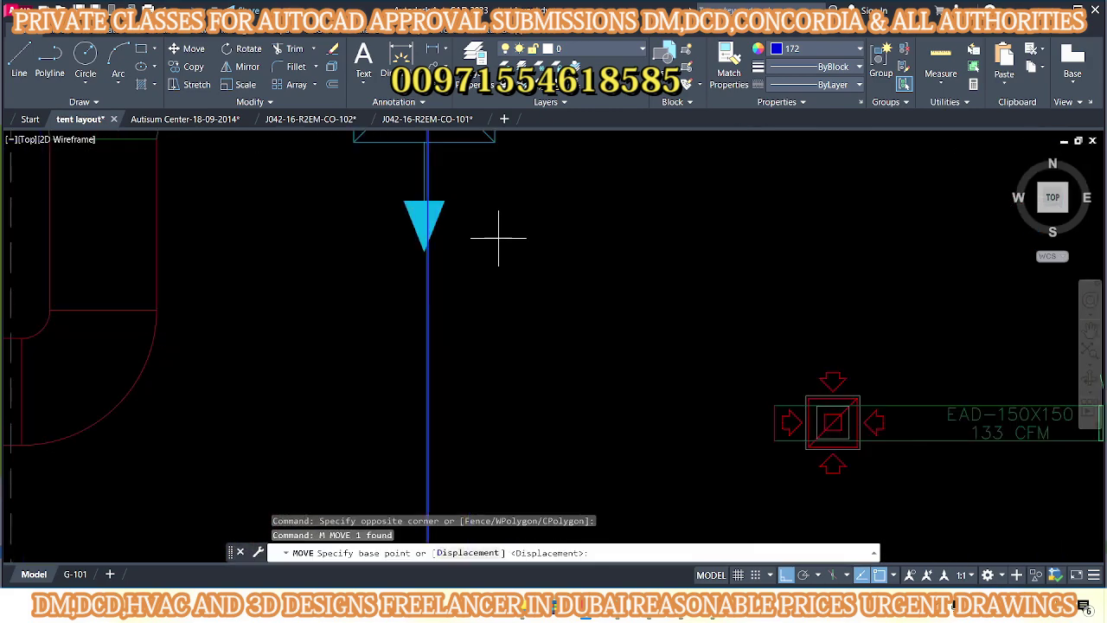
click(499, 237)
scroll(537, 346, up, 1)
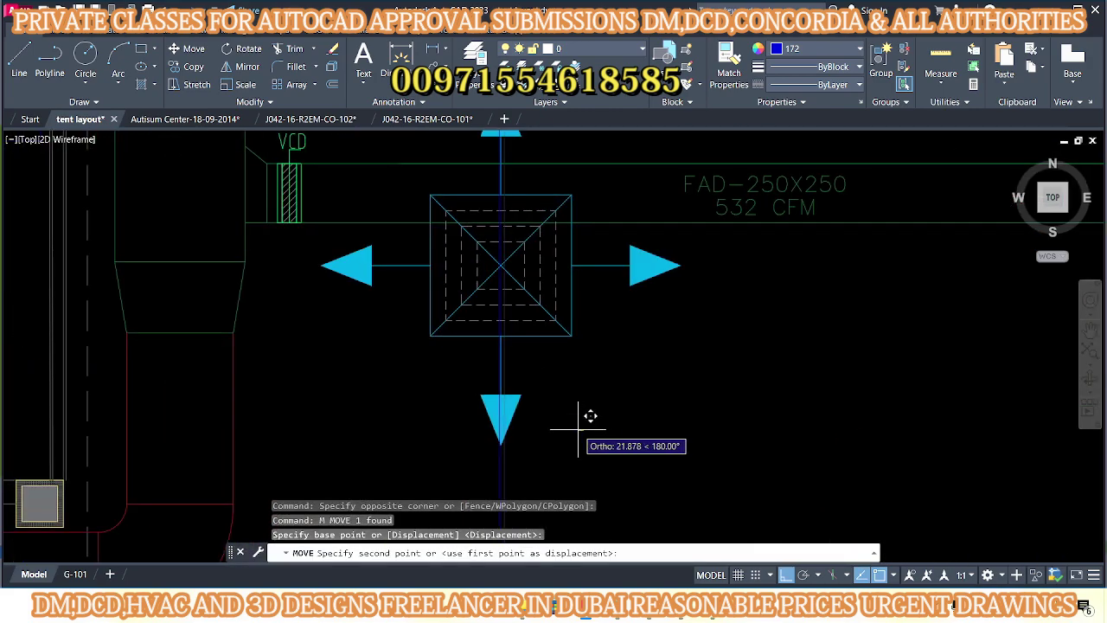
key(Escape)
key(Escape)
key(Escape)
scroll(502, 395, down, 3)
scroll(432, 363, down, 1)
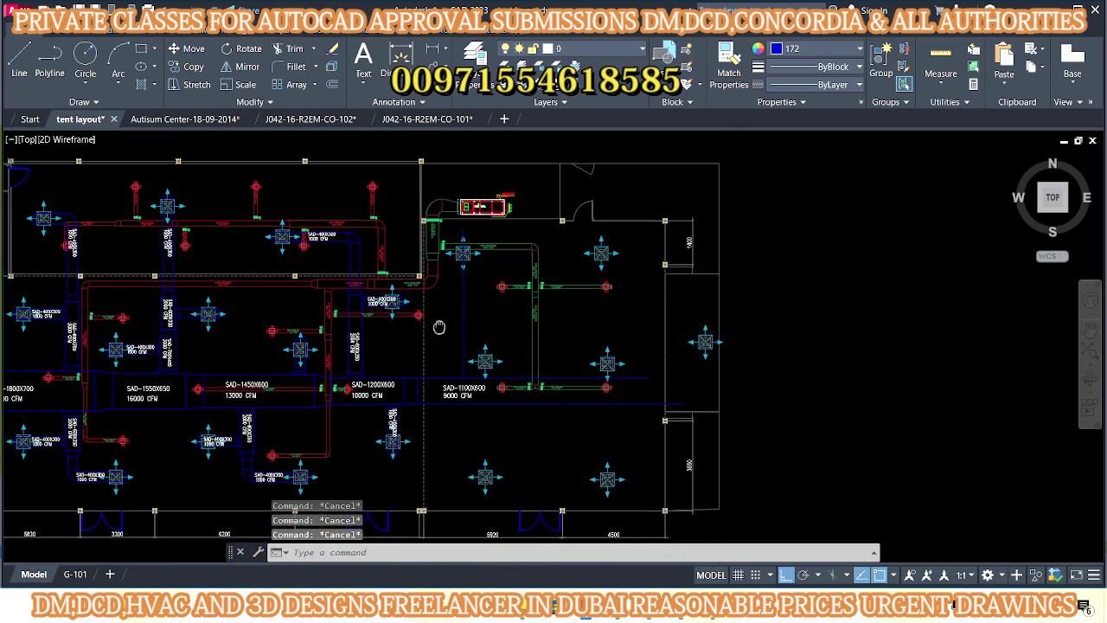
scroll(397, 342, up, 4)
click(484, 381)
click(406, 259)
scroll(407, 259, down, 2)
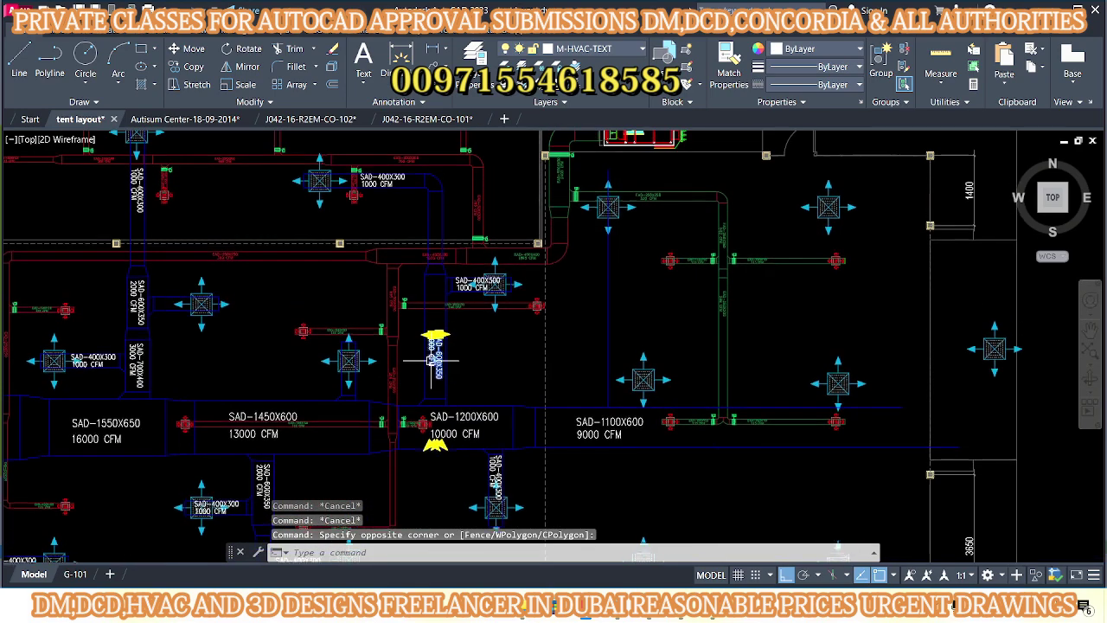
scroll(403, 363, up, 2)
- Copy the SAD-600X350 2000 CFM branch duct and its label onto the SAD-1100X600 main
click(390, 407)
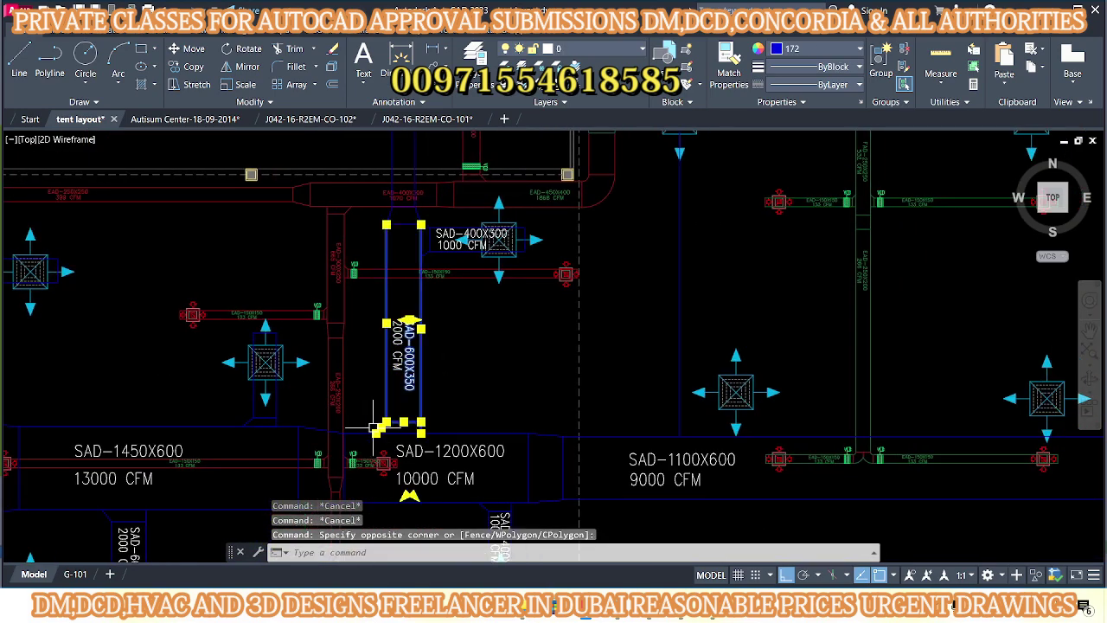
scroll(389, 428, up, 2)
click(380, 333)
middle_drag(404, 392, 385, 342)
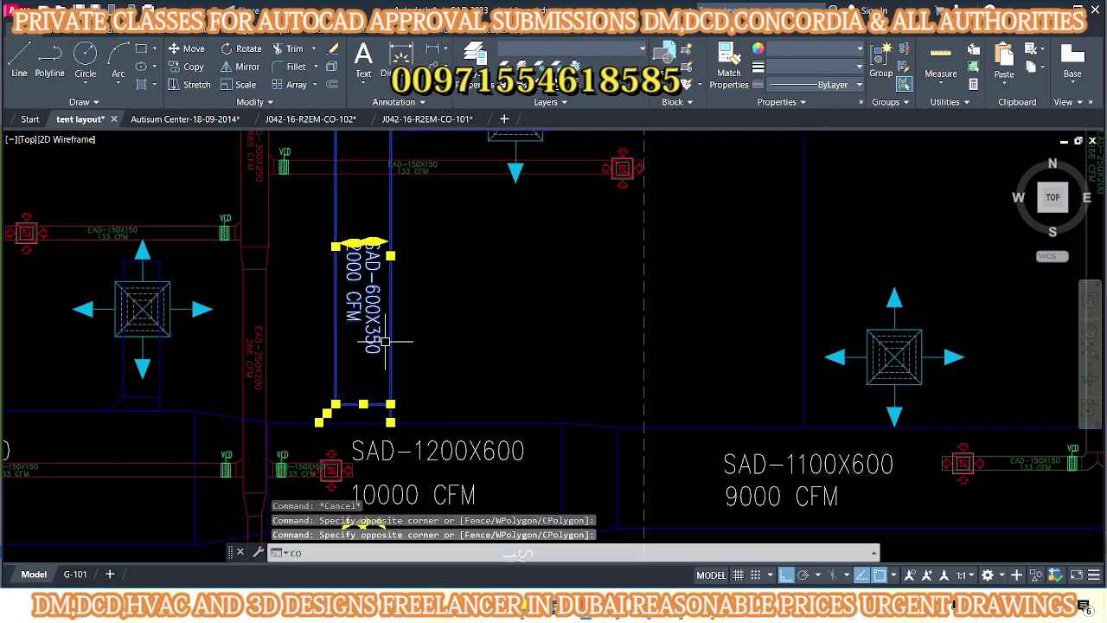
text(co)
key(Return)
click(390, 404)
scroll(605, 385, up, 2)
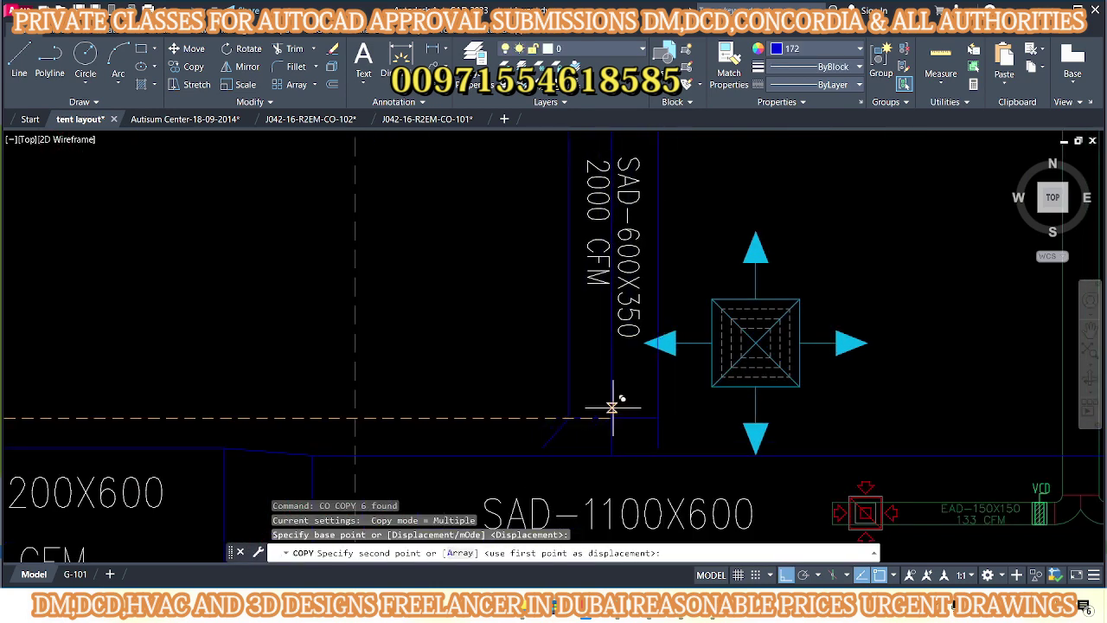
key(Escape)
key(Escape)
key(Escape)
- Reposition the copied branch duct lines with MOVE
middle_drag(619, 371, 597, 352)
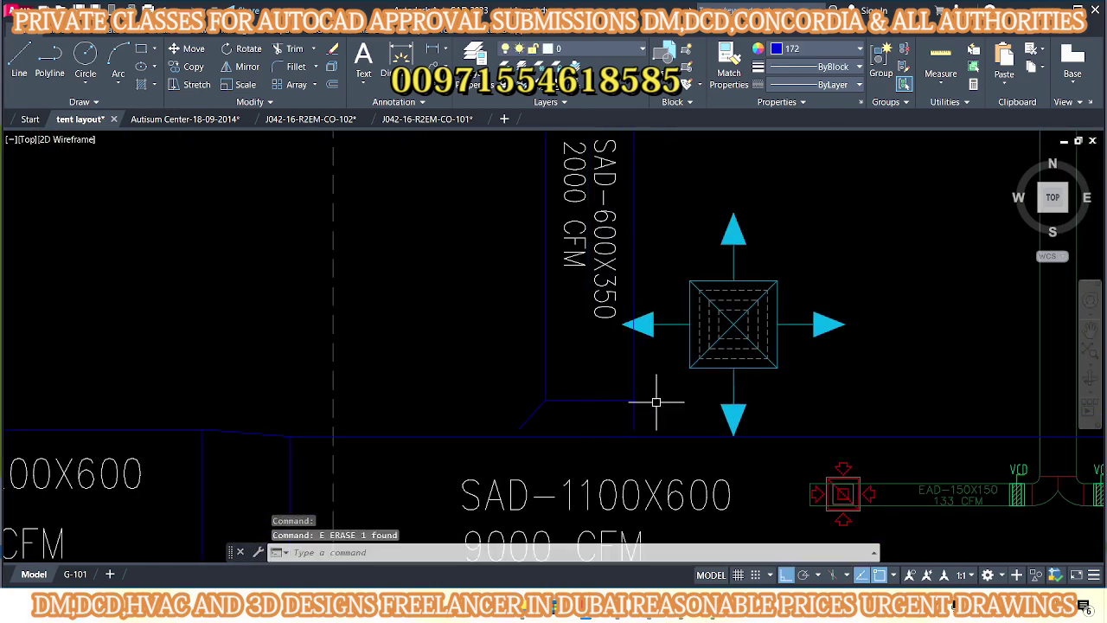
click(657, 374)
click(495, 424)
scroll(597, 346, up, 2)
text(m)
key(Return)
scroll(597, 330, up, 2)
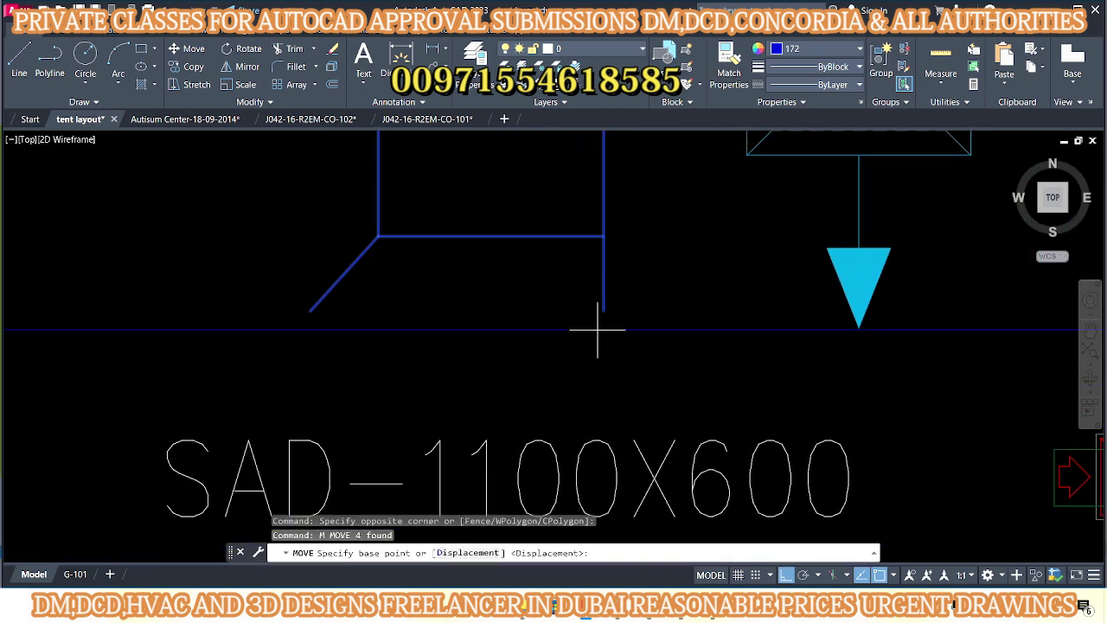
click(597, 329)
key(Escape)
key(Escape)
key(Escape)
scroll(597, 346, down, 6)
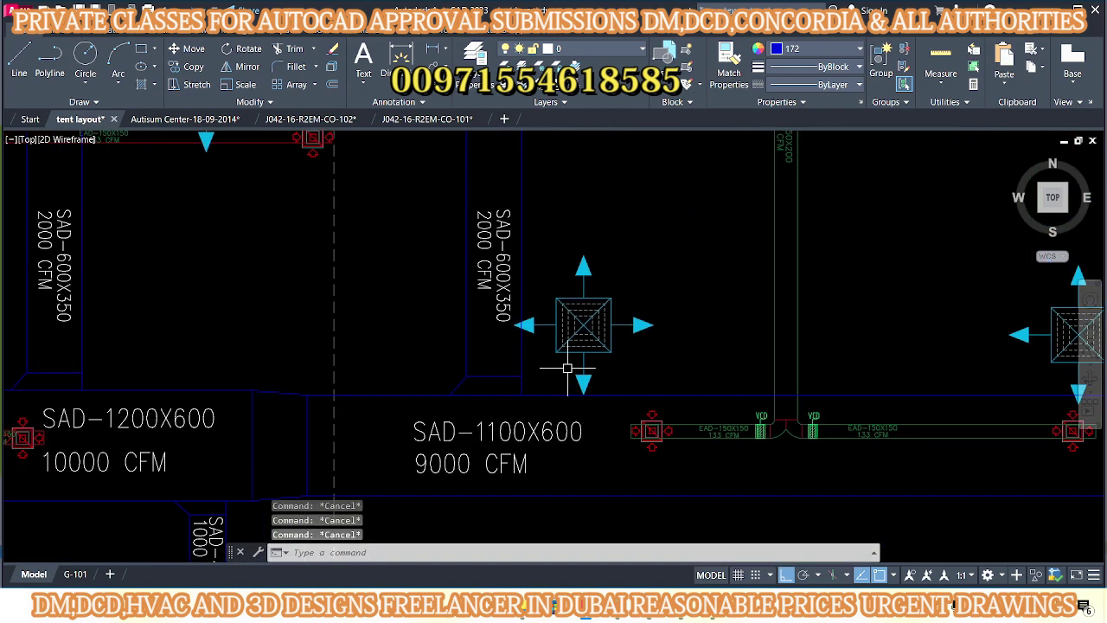
scroll(612, 313, up, 6)
- Offset a copied branch duct edge by 400
text(l)
key(Return)
key(Escape)
key(Escape)
key(Escape)
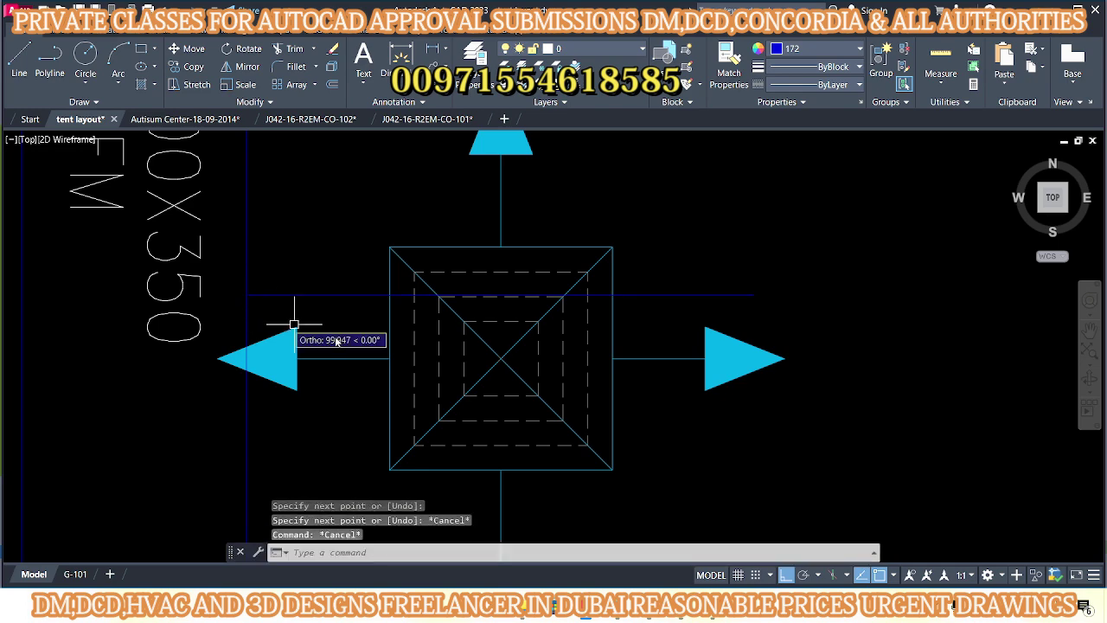
scroll(445, 321, down, 4)
scroll(445, 321, down, 5)
scroll(459, 344, up, 5)
text(o)
key(Return)
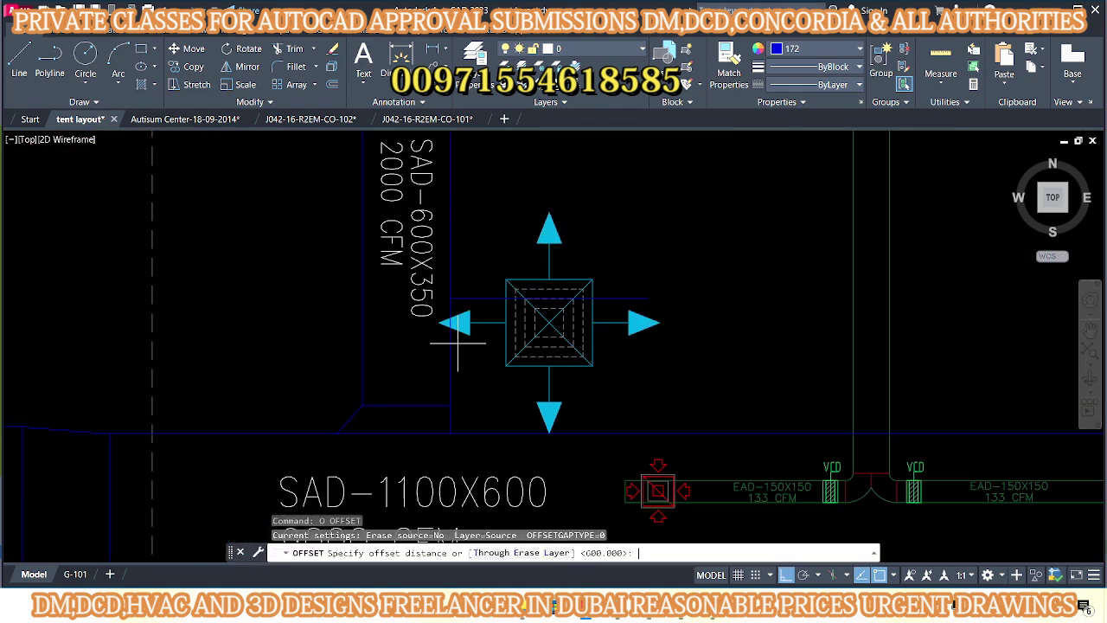
text(00)
key(Return)
key(Escape)
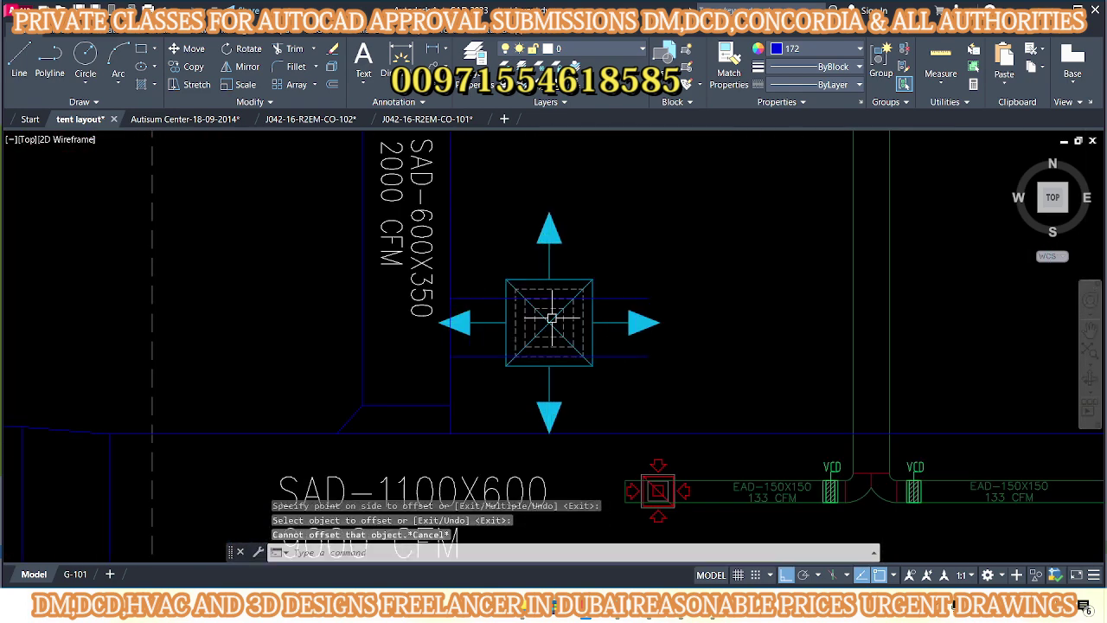
- Start a line near the diffuser and trim the right part of the horizontal duct line
scroll(596, 292, up, 2)
text(l)
key(Return)
click(622, 302)
key(Escape)
text(tr)
key(Return)
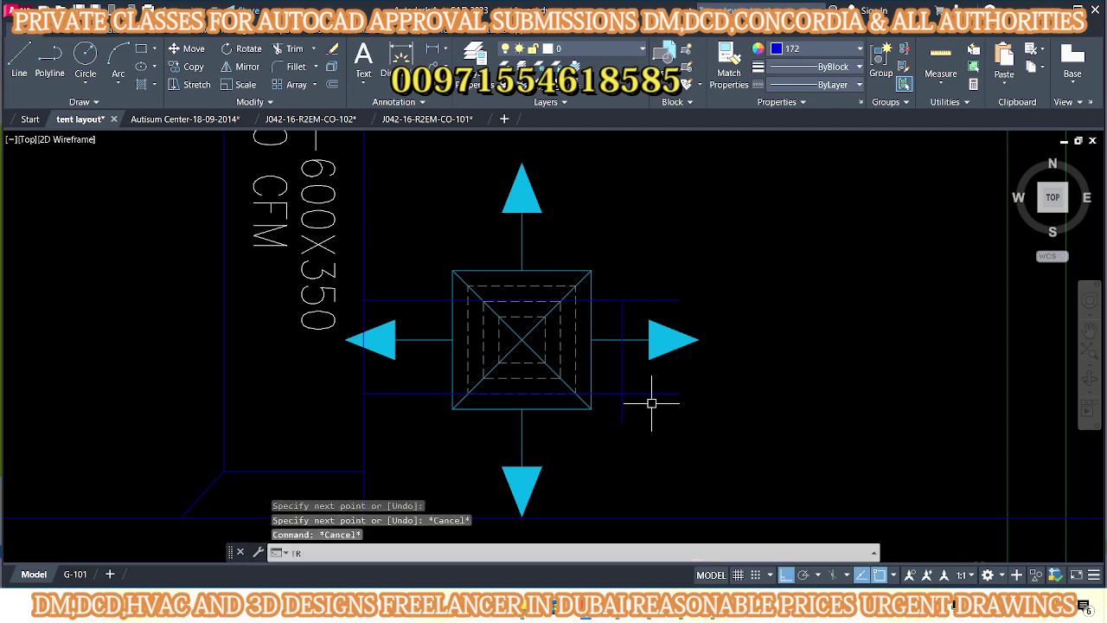
drag(650, 392, 655, 408)
key(Escape)
scroll(639, 301, down, 3)
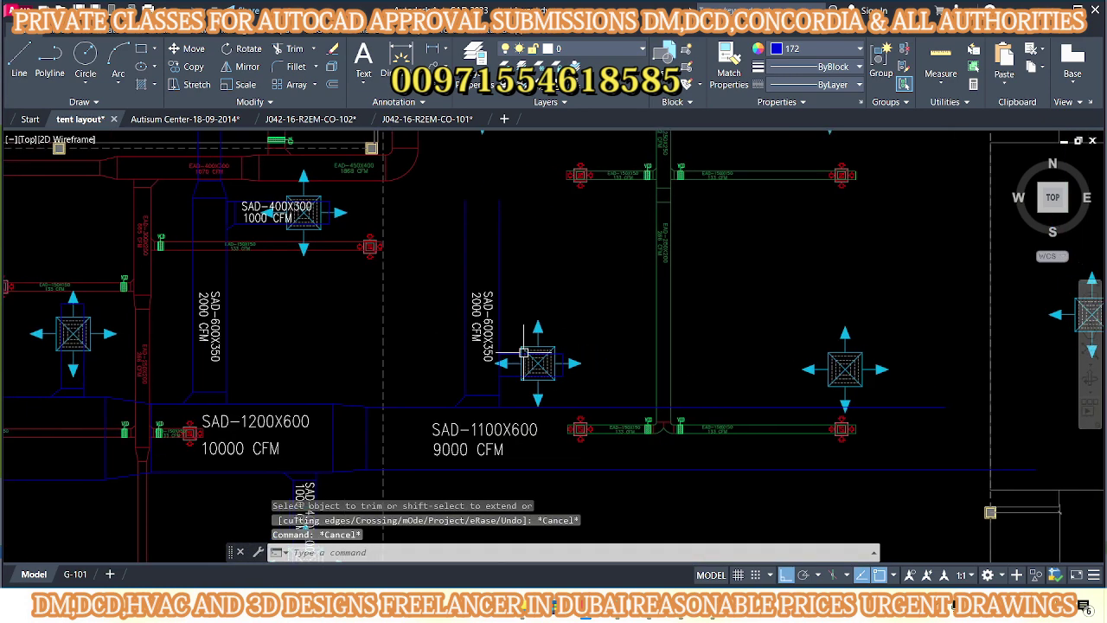
scroll(556, 296, up, 3)
scroll(537, 277, up, 2)
- Begin further LINE and TRIM cleanup of the area above the copied branch
text(l)
key(Return)
middle_drag(575, 533, 580, 384)
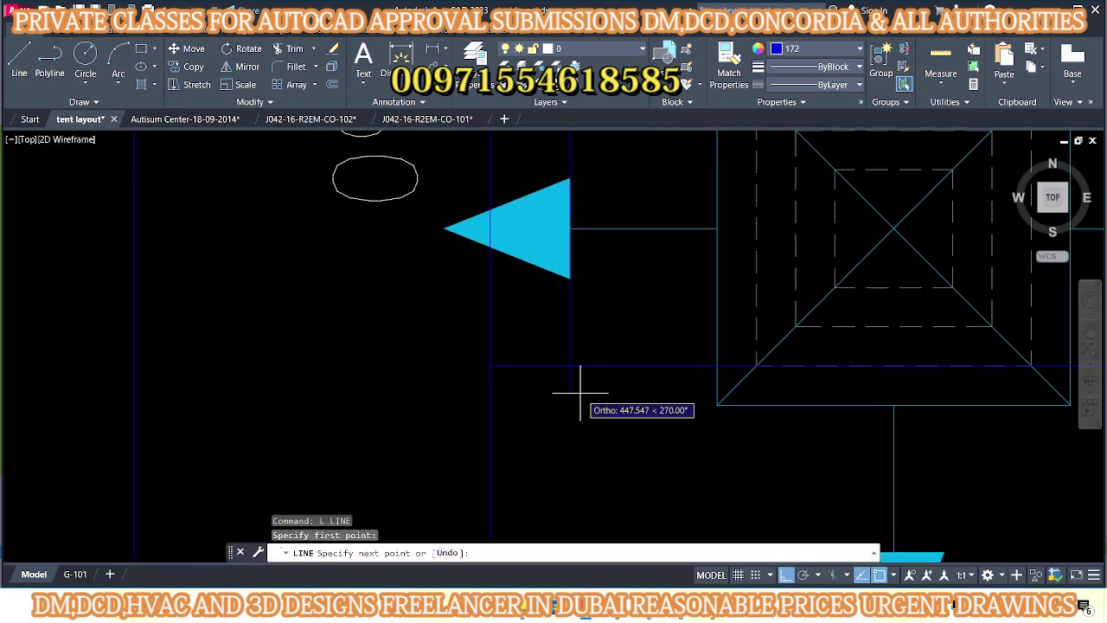
key(Escape)
text(tr)
key(Return)
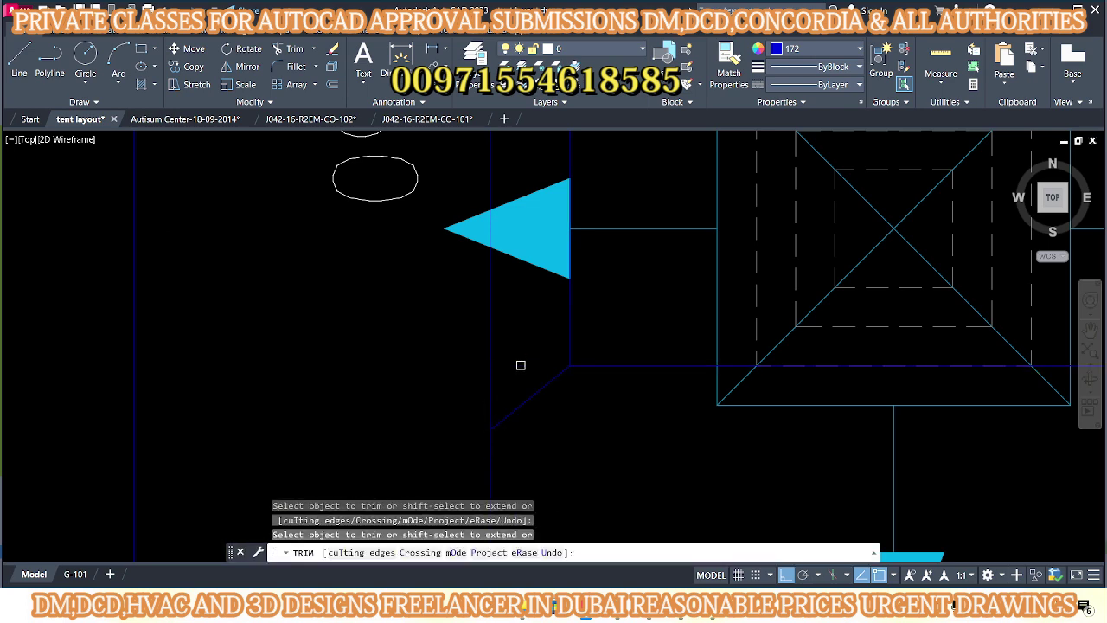
scroll(520, 365, down, 5)
key(Escape)
scroll(515, 312, down, 2)
text(l)
key(Return)
scroll(459, 322, up, 4)
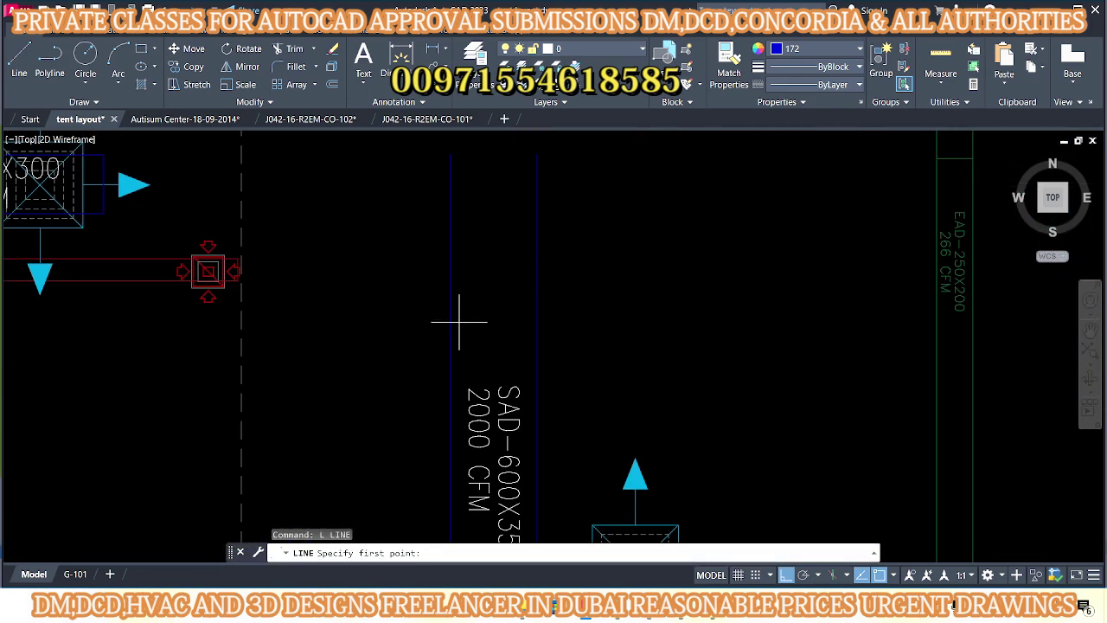
scroll(499, 308, up, 3)
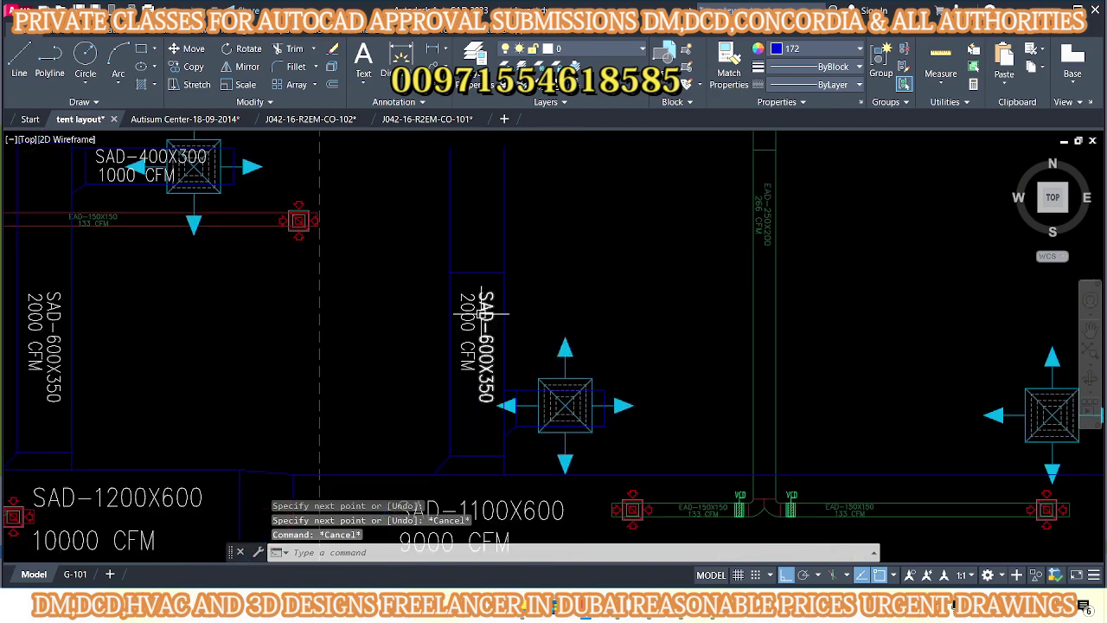
- Check the SAD-600X350 2000 CFM label's position beside the copied branch duct
click(459, 309)
scroll(457, 309, up, 3)
key(Escape)
text(M)
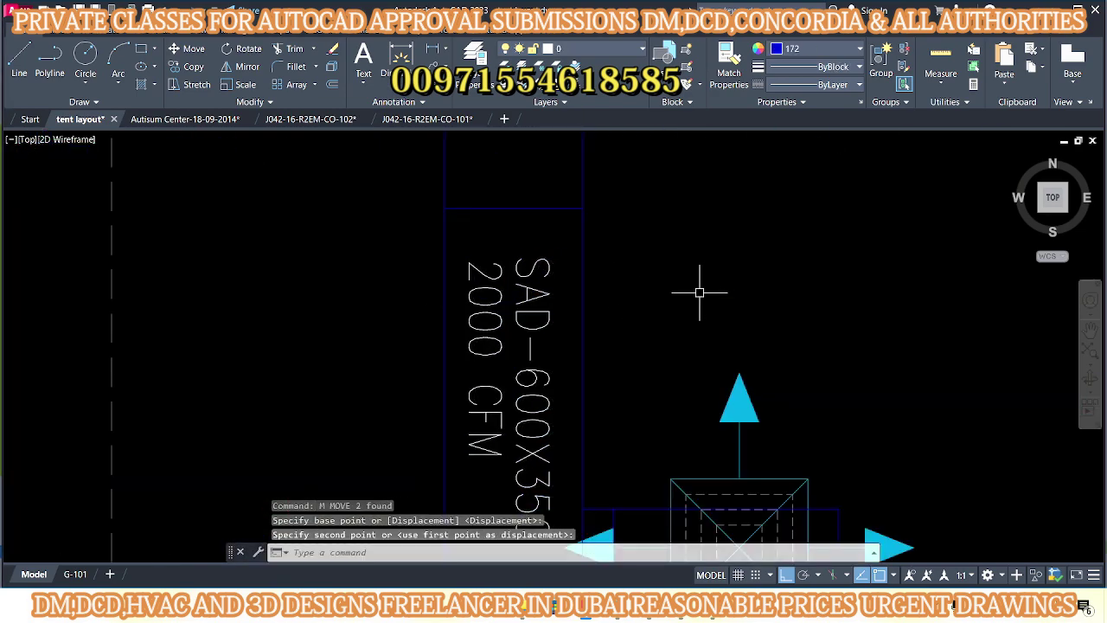
scroll(576, 272, down, 3)
scroll(532, 309, down, 3)
scroll(522, 333, down, 1)
scroll(392, 344, up, 3)
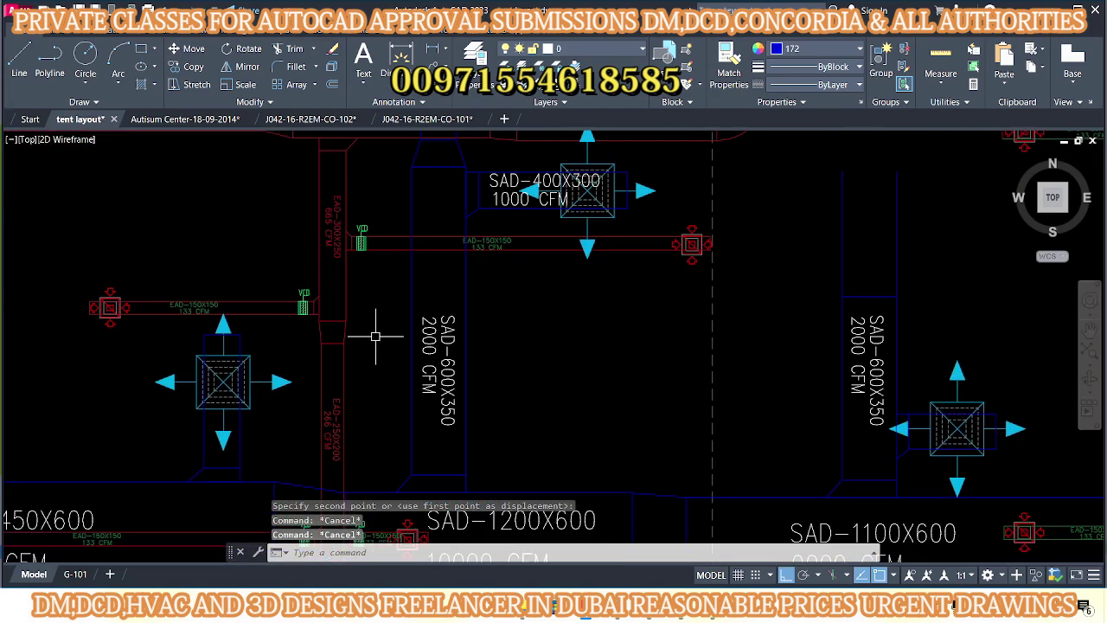
scroll(467, 307, down, 1)
scroll(498, 304, down, 2)
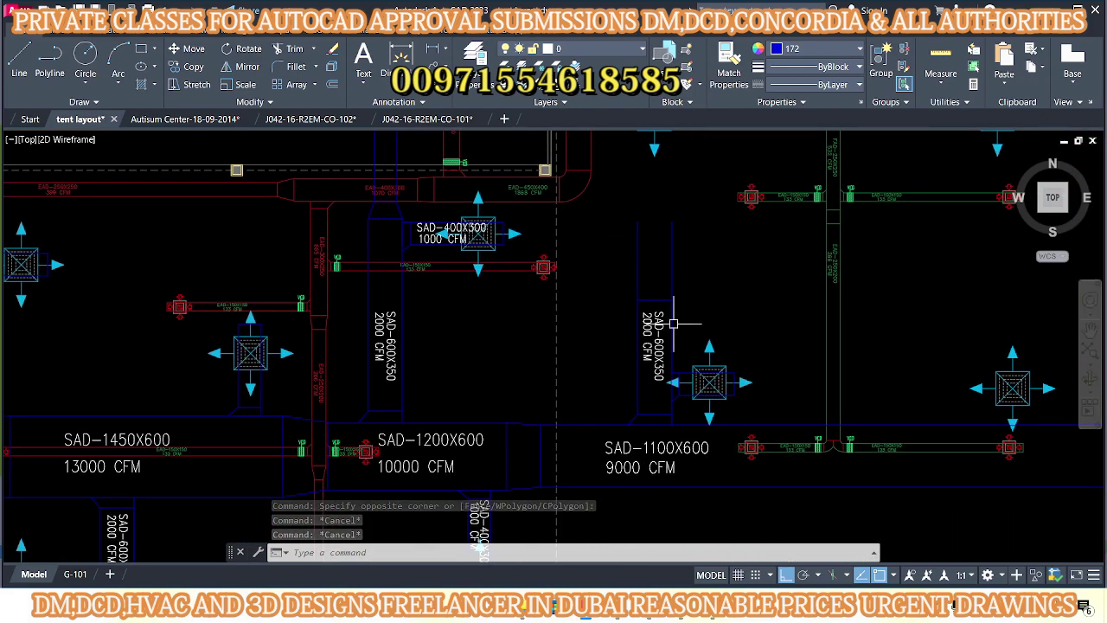
middle_drag(673, 324, 584, 343)
scroll(490, 295, down, 1)
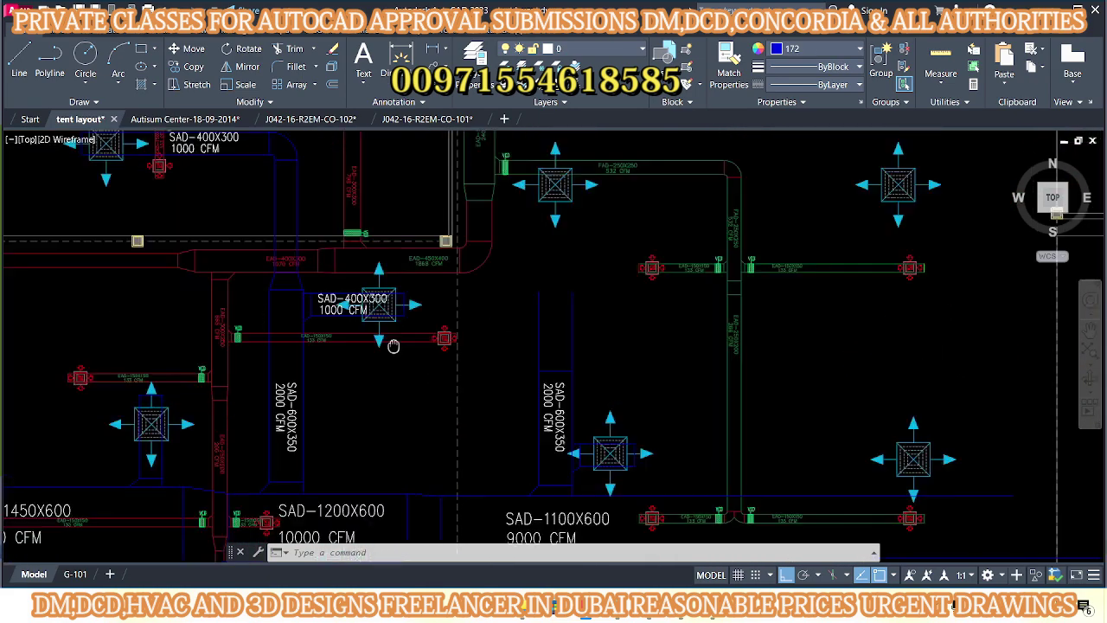
scroll(480, 298, up, 3)
scroll(467, 303, down, 4)
scroll(451, 309, up, 4)
middle_drag(451, 308, 473, 349)
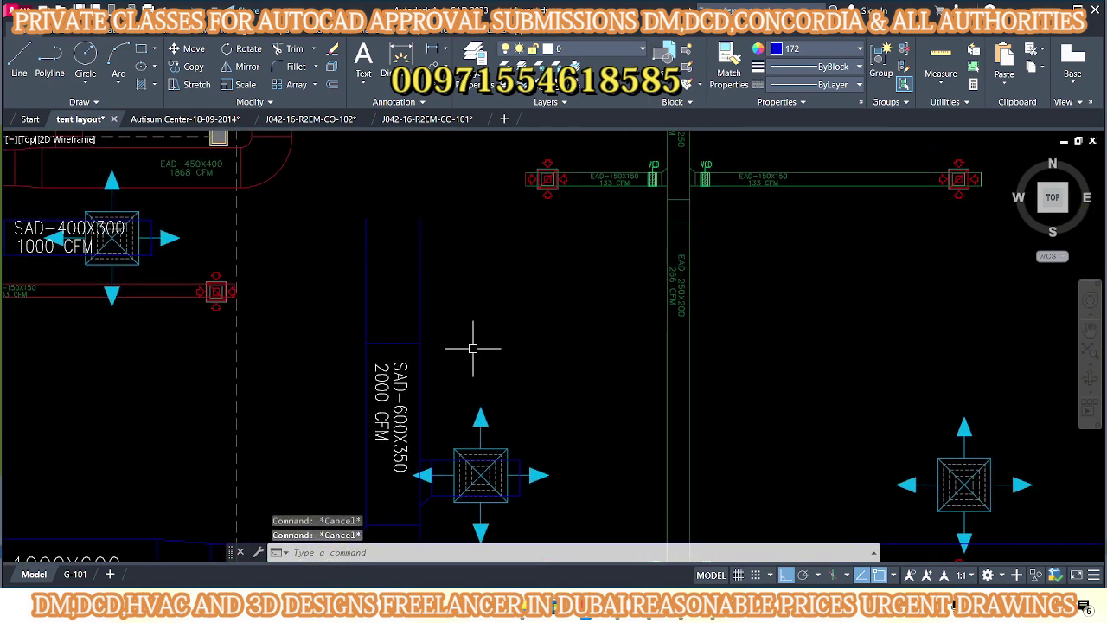
text(o)
key(Return)
key(Return)
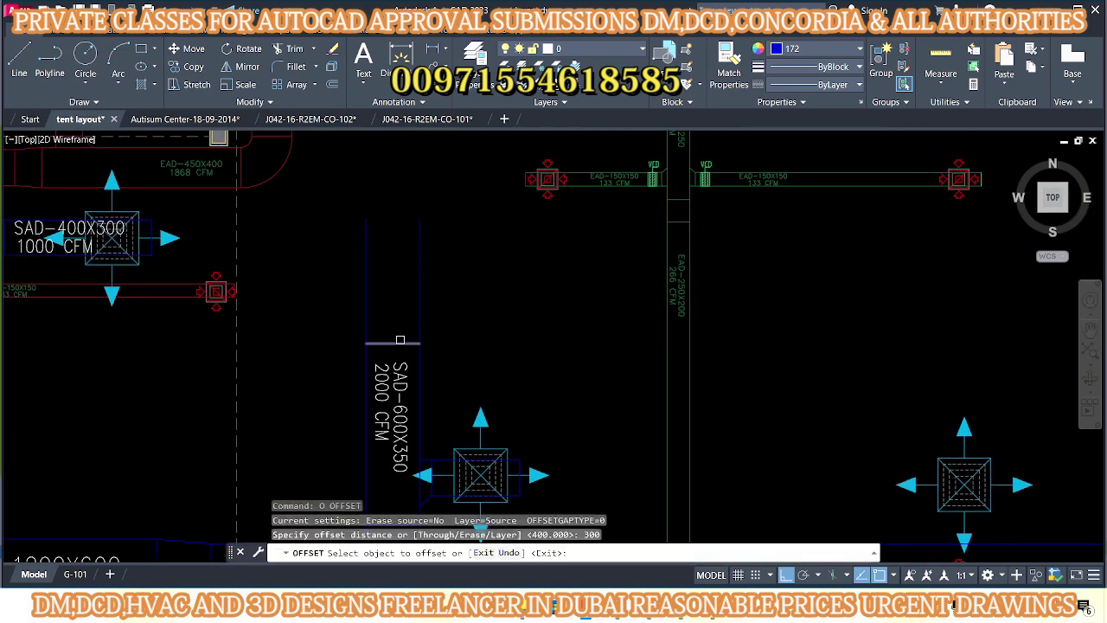
click(394, 343)
click(444, 308)
text(l)
key(Return)
click(455, 326)
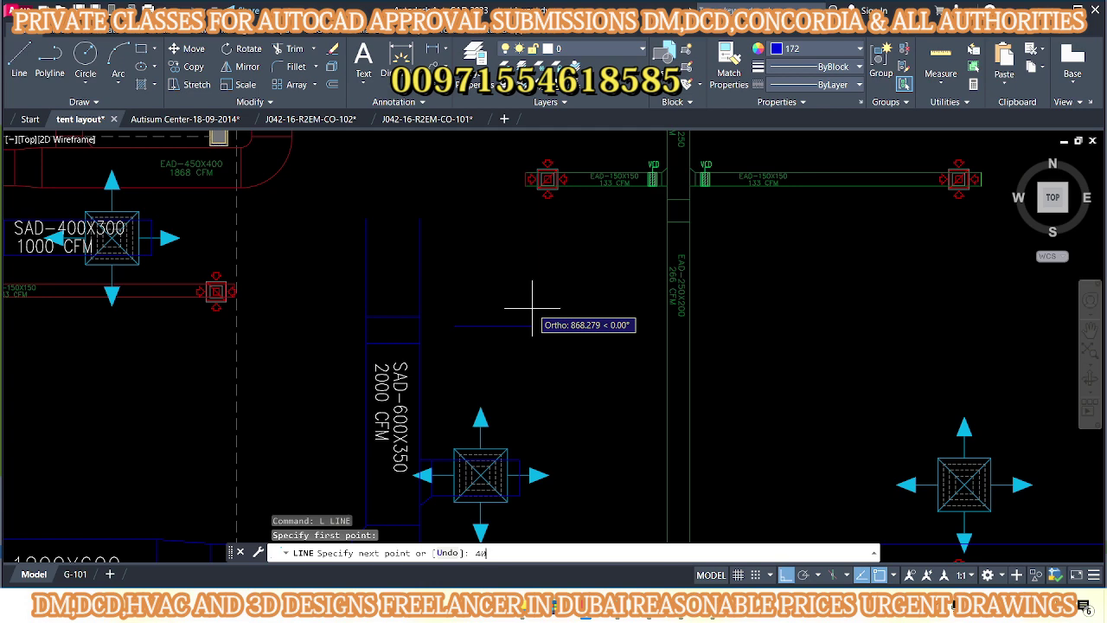
key(Return)
key(Return)
drag(606, 320, 567, 346)
text(m)
key(Return)
click(563, 329)
scroll(496, 331, up, 3)
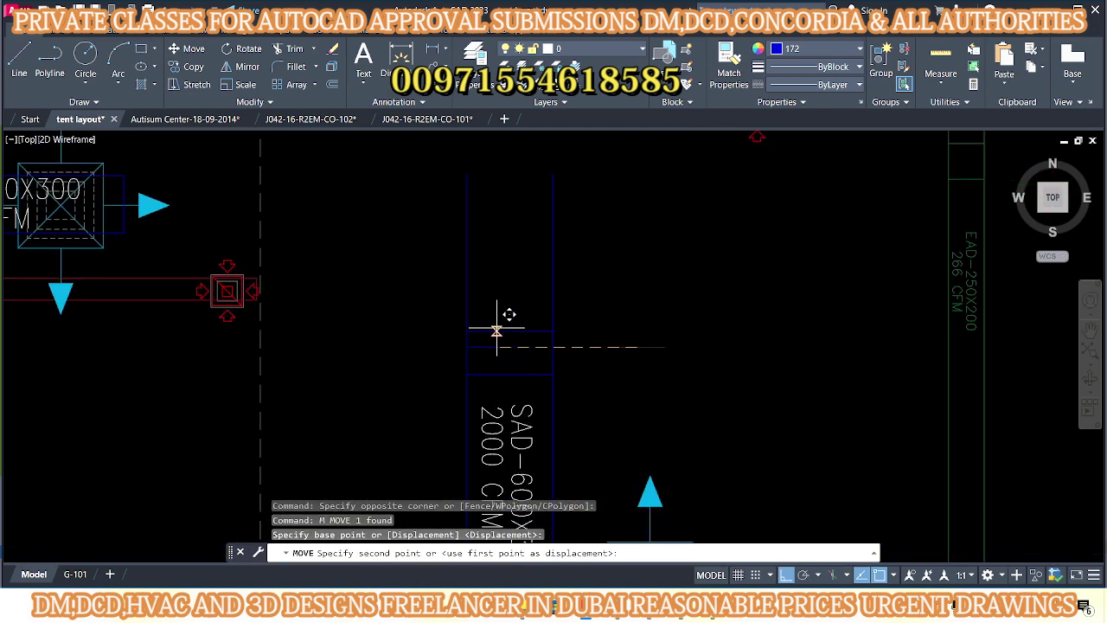
click(507, 339)
scroll(507, 338, up, 2)
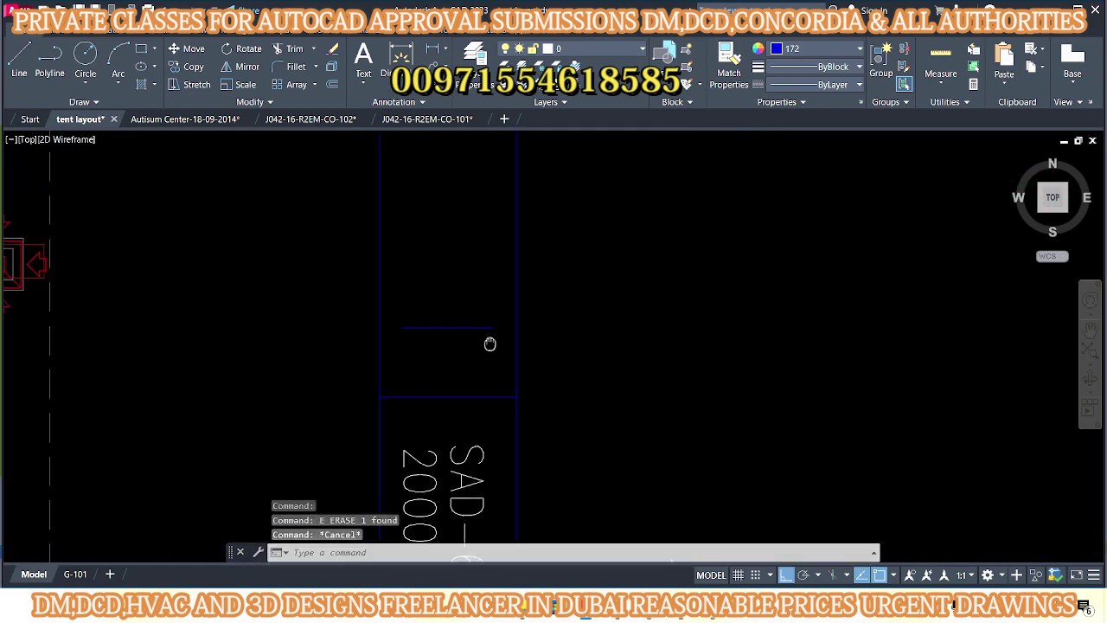
text(l)
key(Return)
click(537, 321)
key(Return)
key(Return)
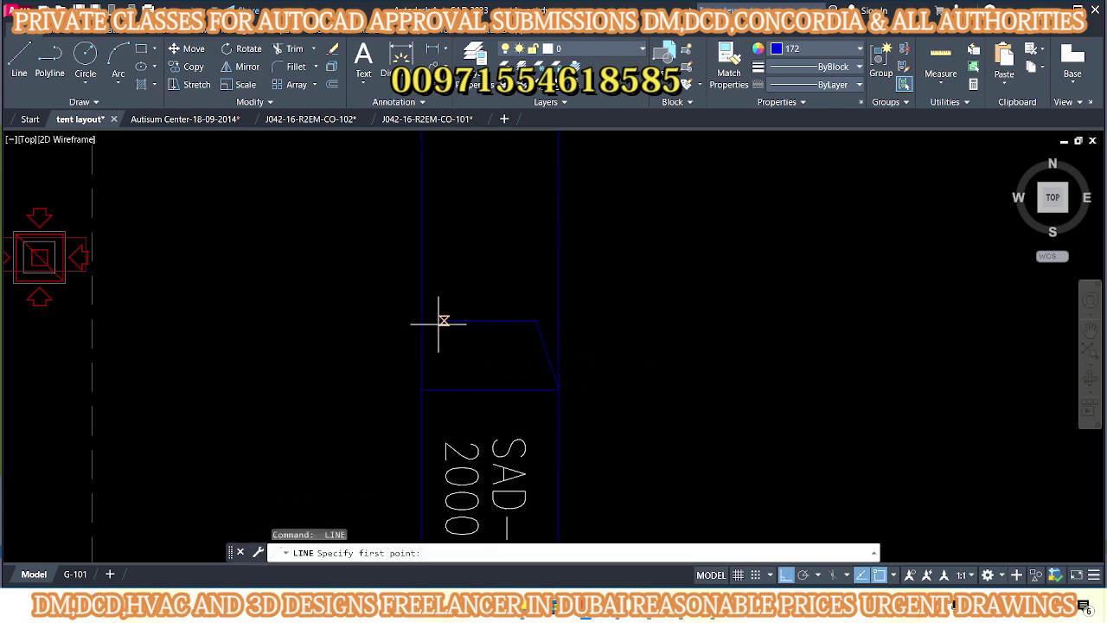
scroll(416, 360, down, 3)
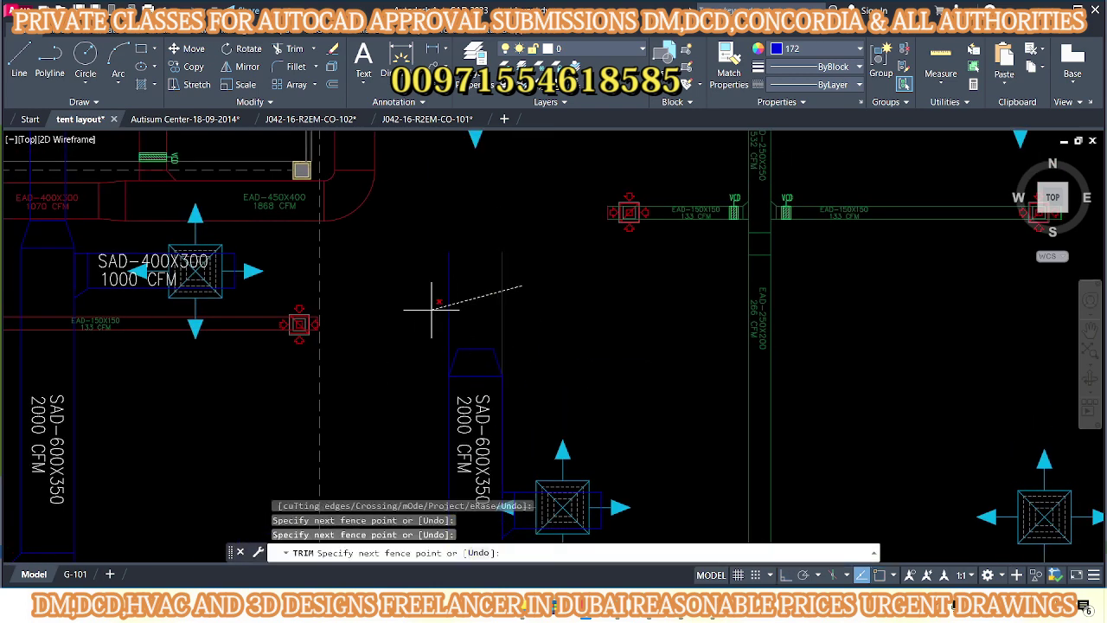
key(Escape)
text(l)
key(Return)
scroll(494, 268, up, 2)
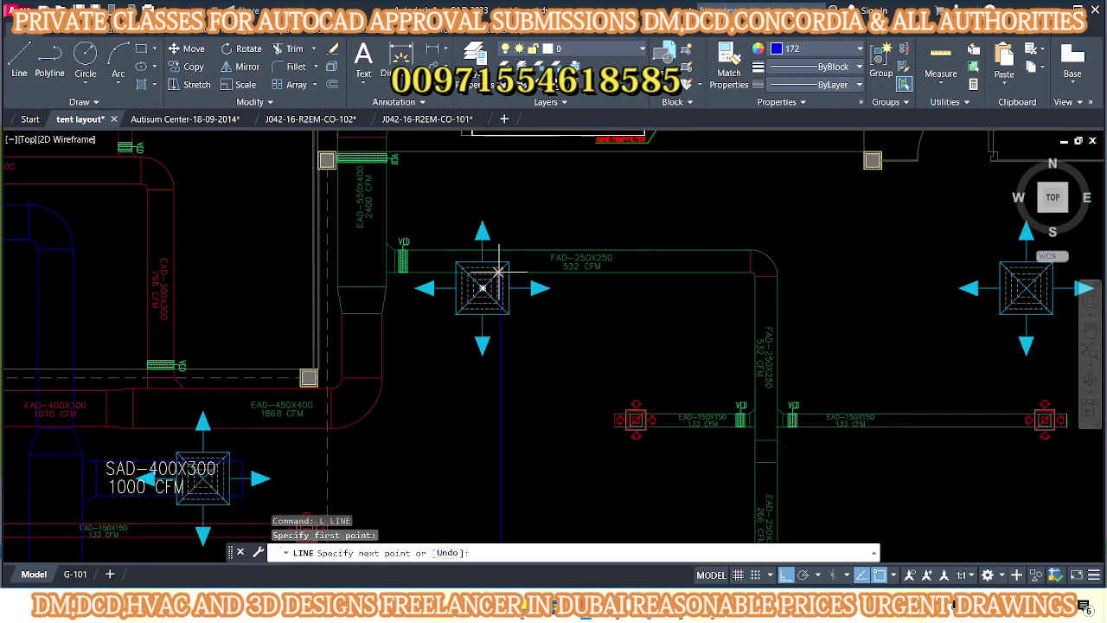
scroll(452, 321, down, 2)
key(Return)
key(Return)
click(450, 430)
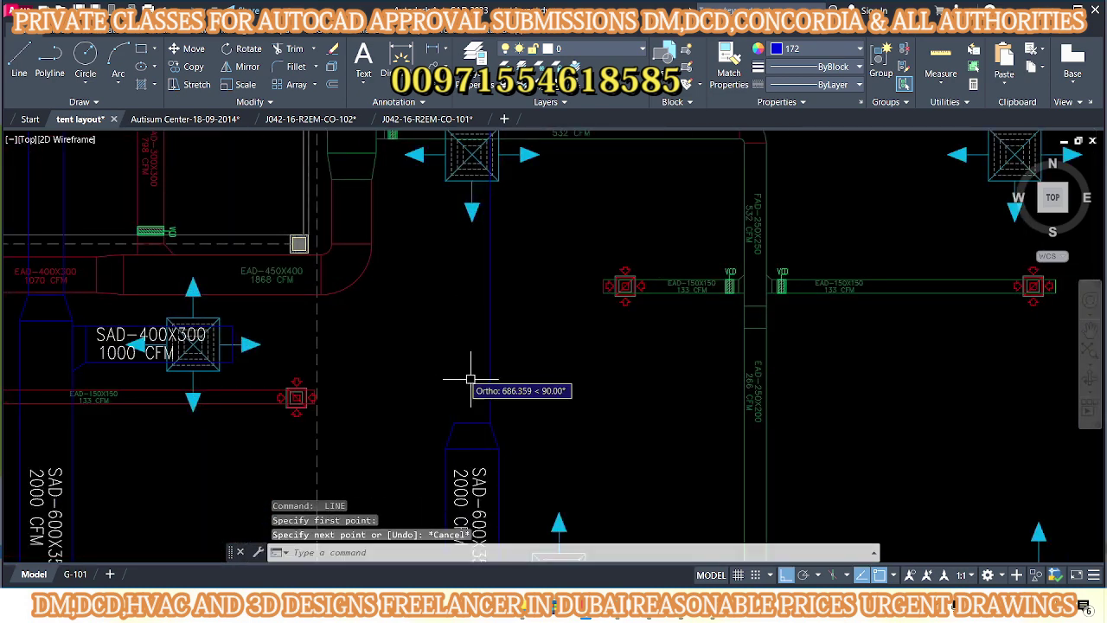
scroll(456, 395, up, 2)
scroll(467, 364, up, 2)
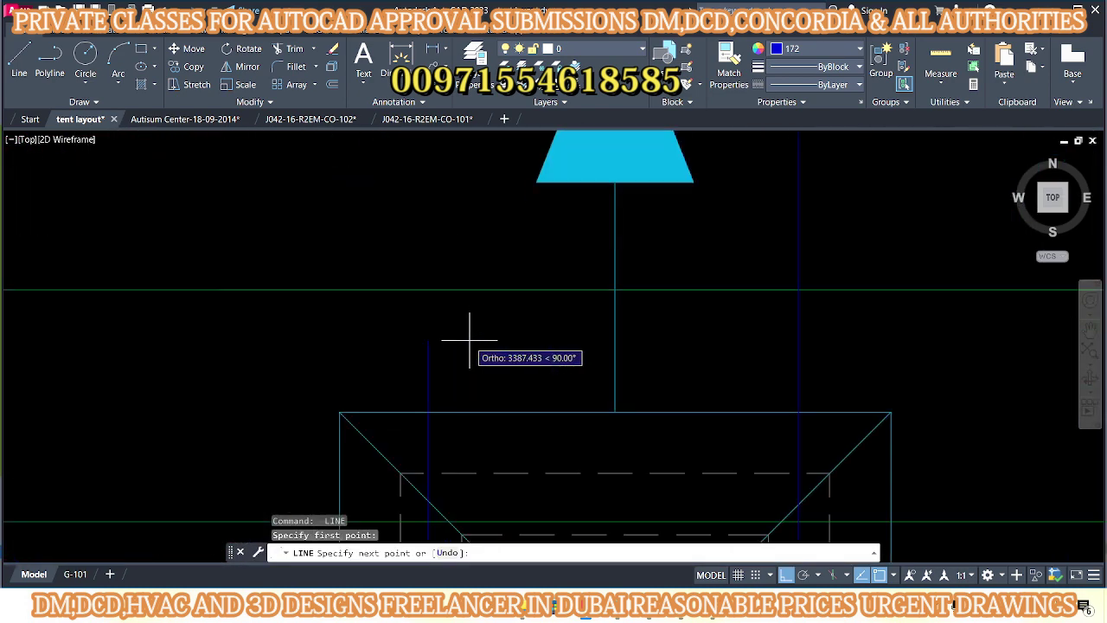
click(821, 315)
middle_drag(821, 316, 691, 323)
key(Escape)
text(tr)
key(Return)
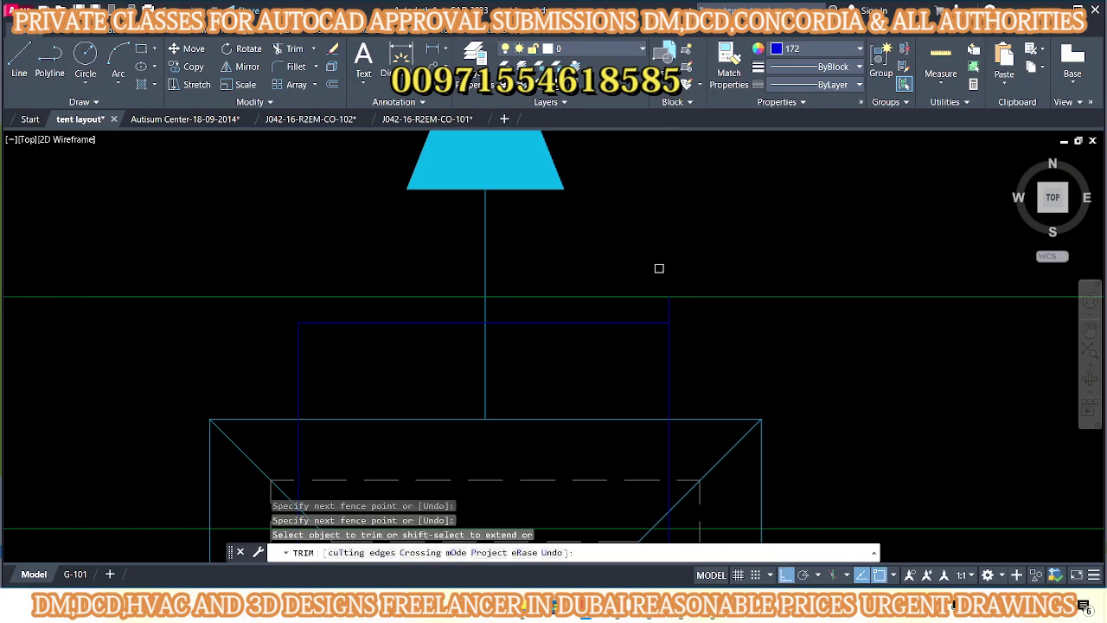
key(Escape)
key(Escape)
key(Escape)
scroll(605, 329, down, 3)
scroll(563, 325, down, 3)
scroll(519, 321, up, 1)
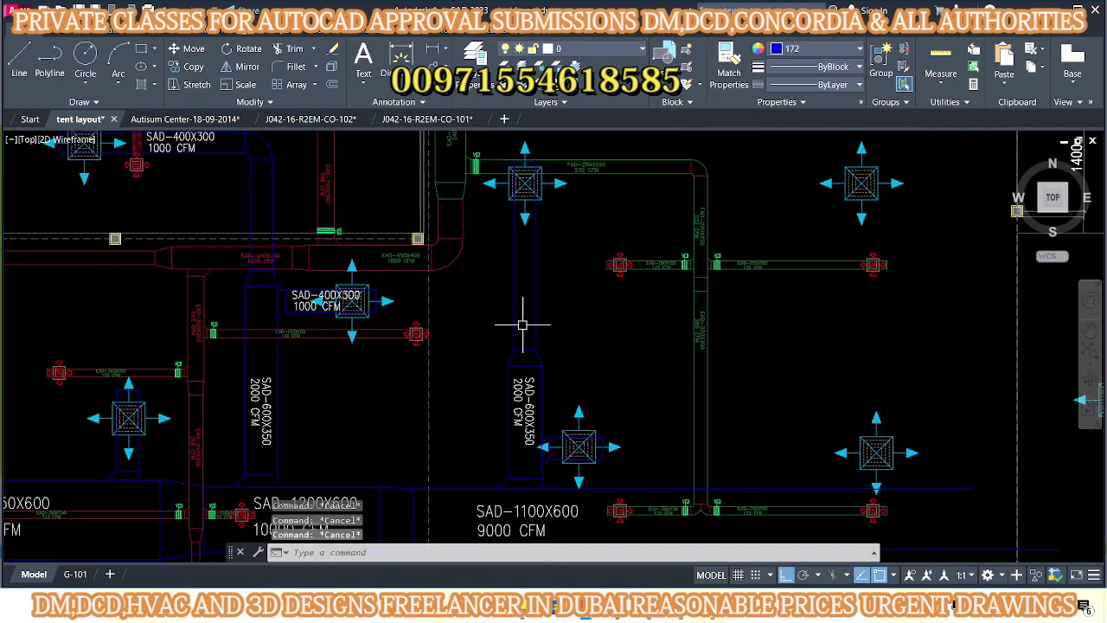
scroll(421, 279, down, 1)
scroll(419, 277, up, 3)
scroll(407, 273, up, 3)
scroll(381, 264, up, 3)
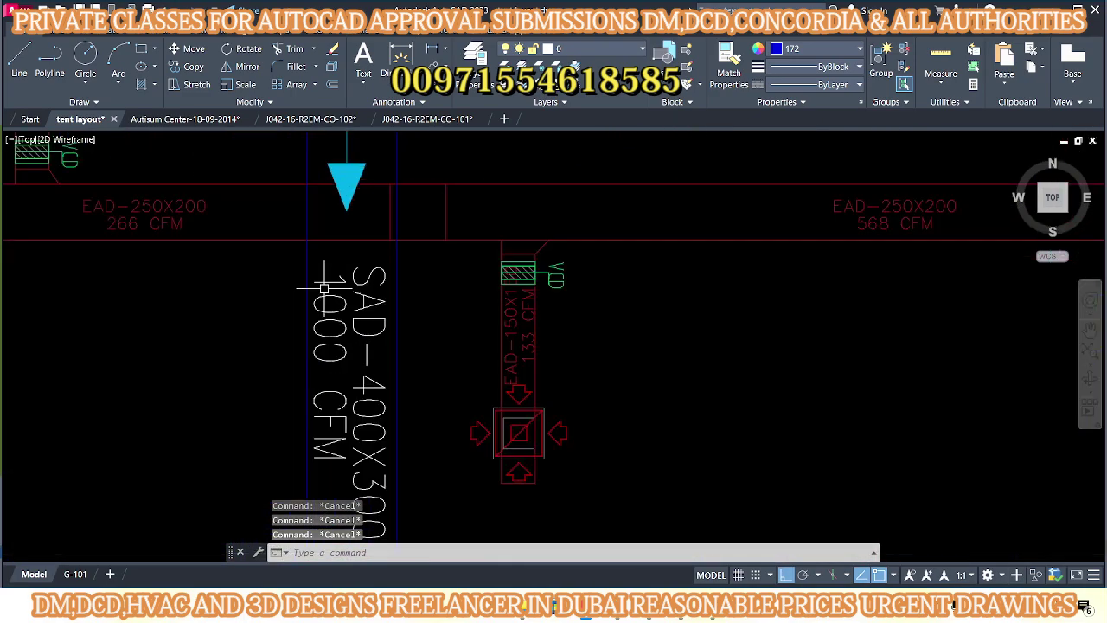
click(366, 258)
click(299, 363)
scroll(312, 320, down, 3)
scroll(321, 279, up, 1)
text(co)
key(Return)
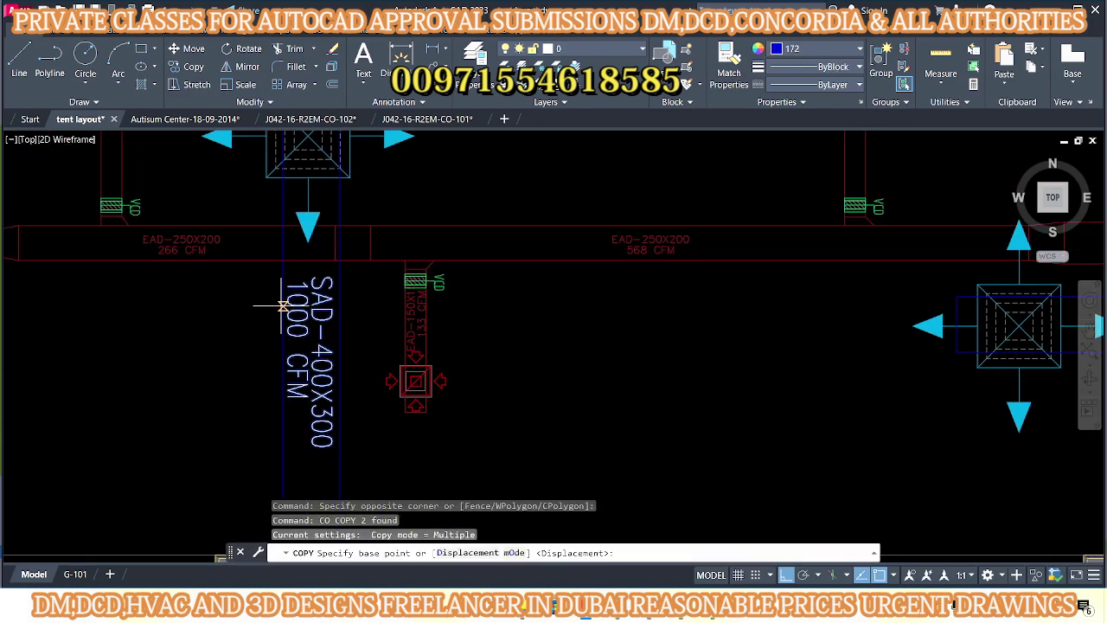
click(283, 306)
scroll(346, 311, down, 3)
scroll(471, 327, up, 1)
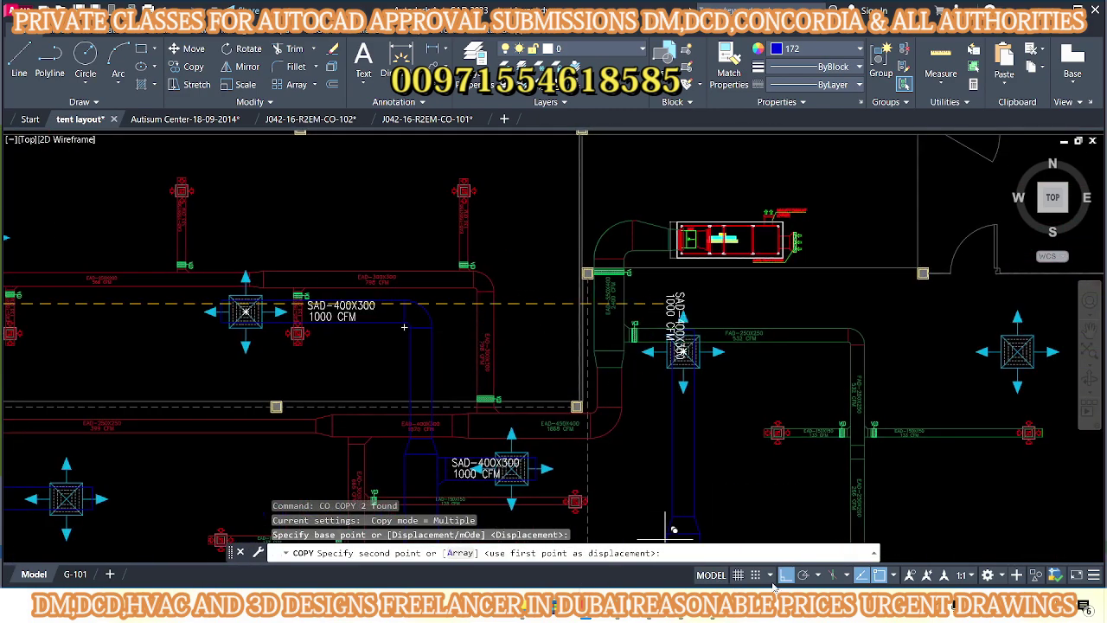
scroll(655, 395, up, 2)
scroll(606, 353, up, 3)
key(F8)
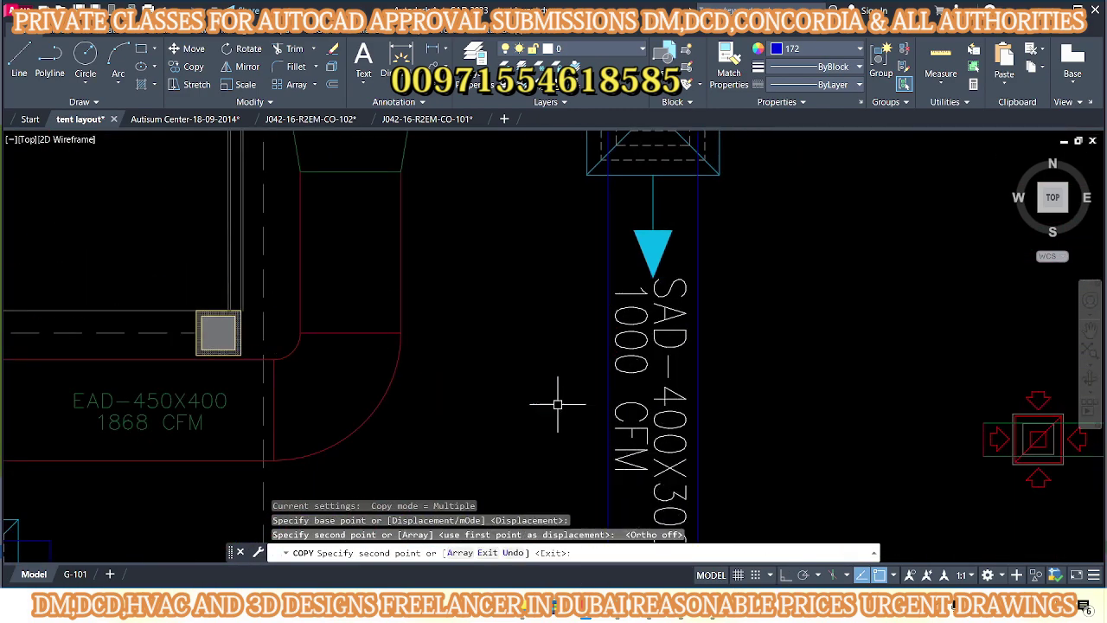
scroll(558, 404, down, 4)
key(Escape)
key(Escape)
key(Escape)
middle_drag(493, 406, 460, 351)
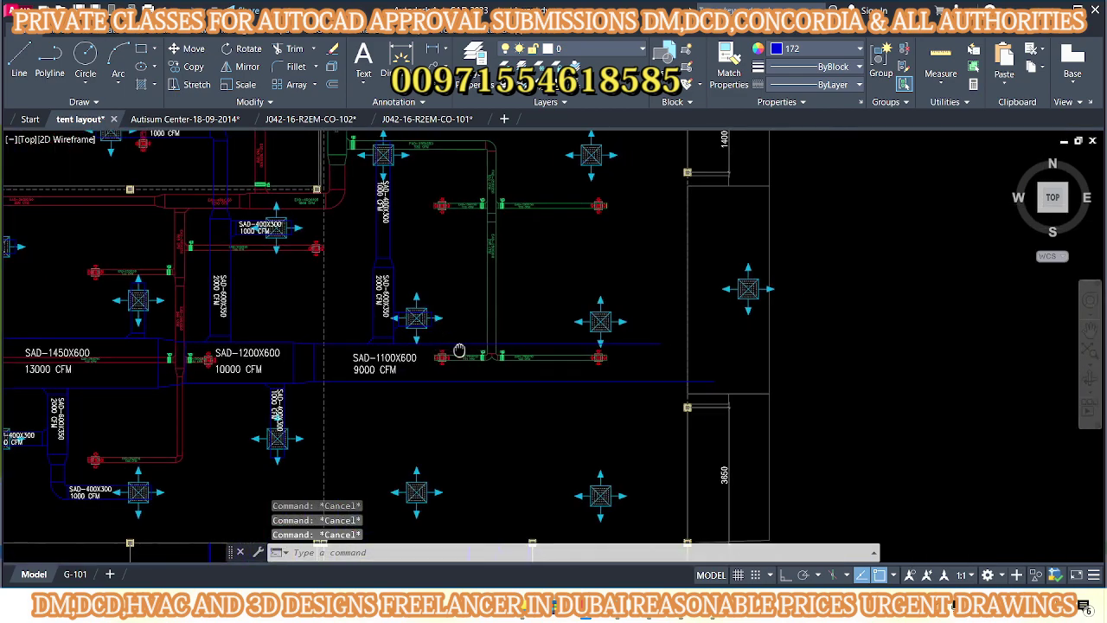
scroll(459, 350, down, 2)
text(l)
key(Return)
scroll(563, 291, up, 5)
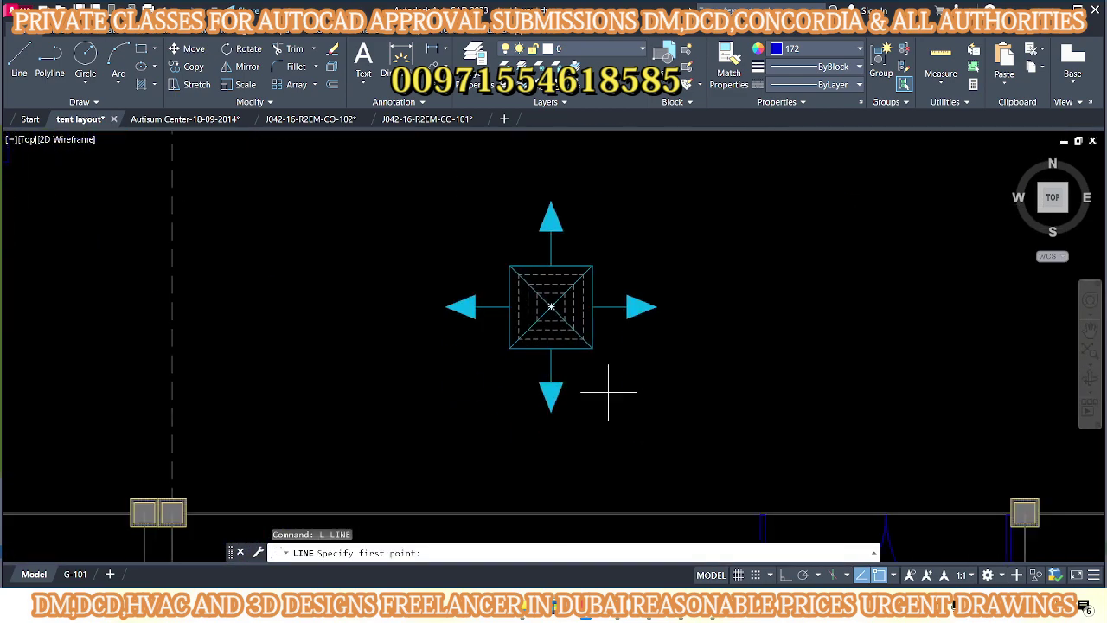
click(787, 575)
scroll(581, 294, down, 3)
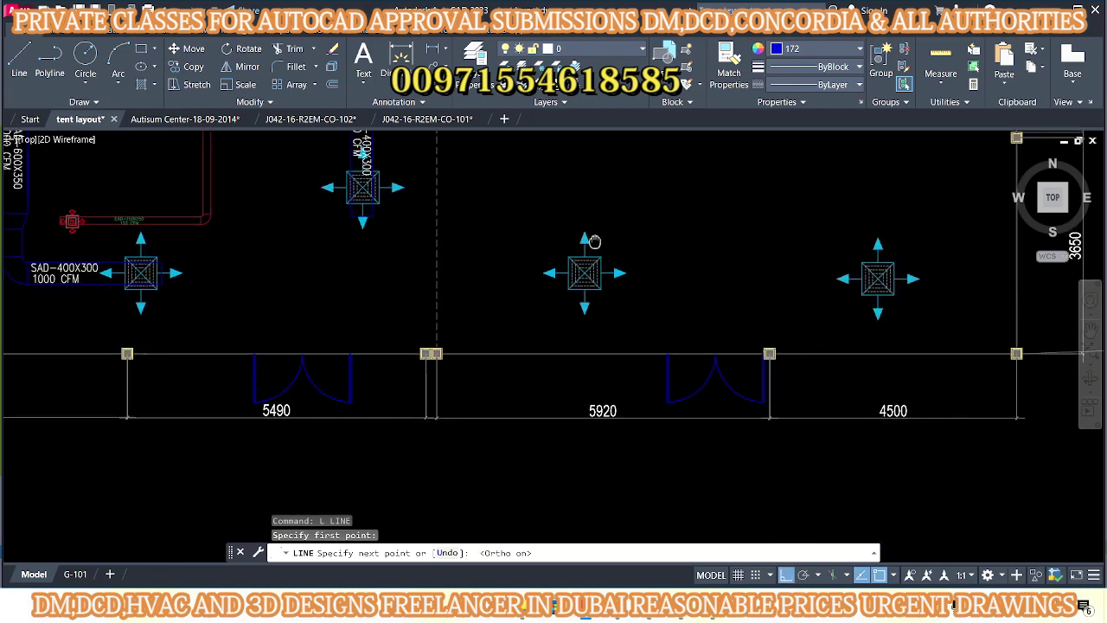
scroll(580, 285, up, 3)
key(Escape)
key(Escape)
scroll(591, 307, down, 5)
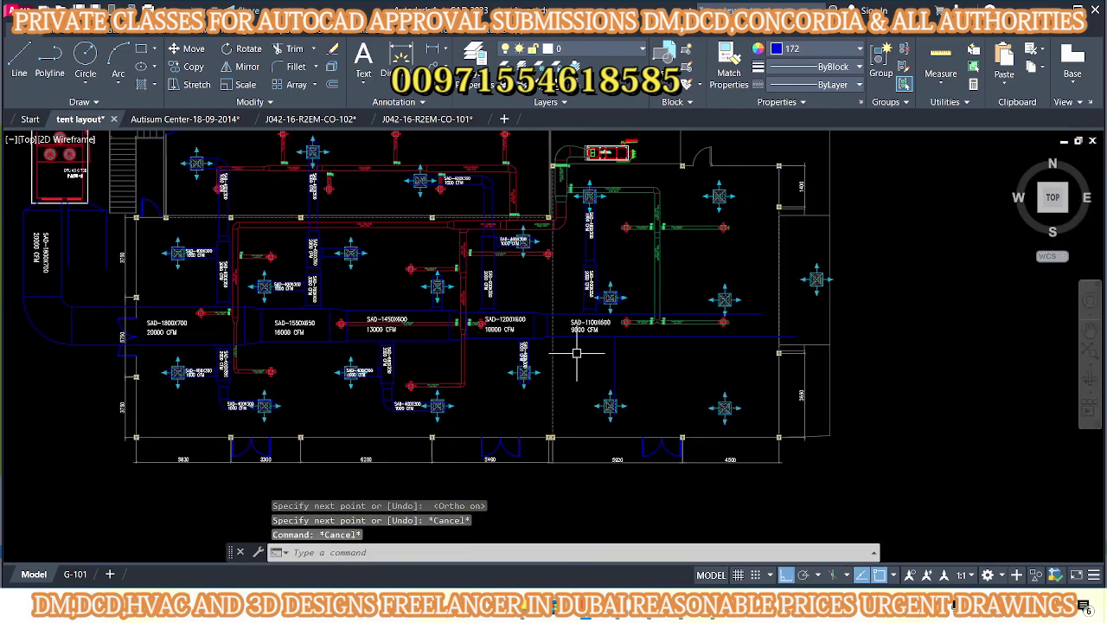
scroll(576, 353, up, 3)
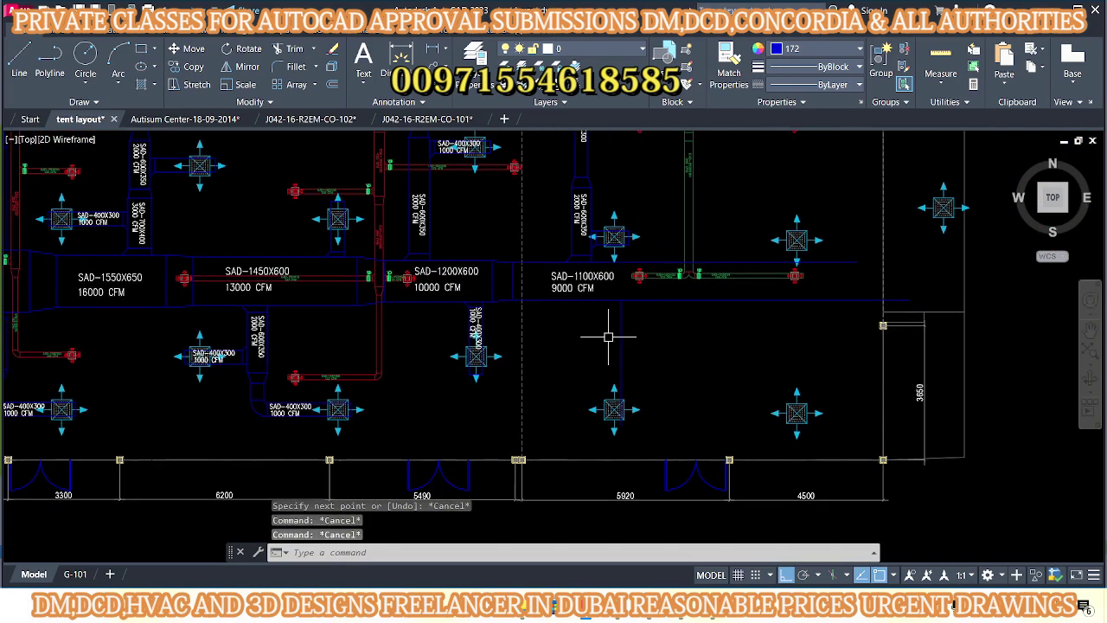
key(Escape)
key(Escape)
scroll(599, 384, up, 3)
scroll(554, 294, down, 4)
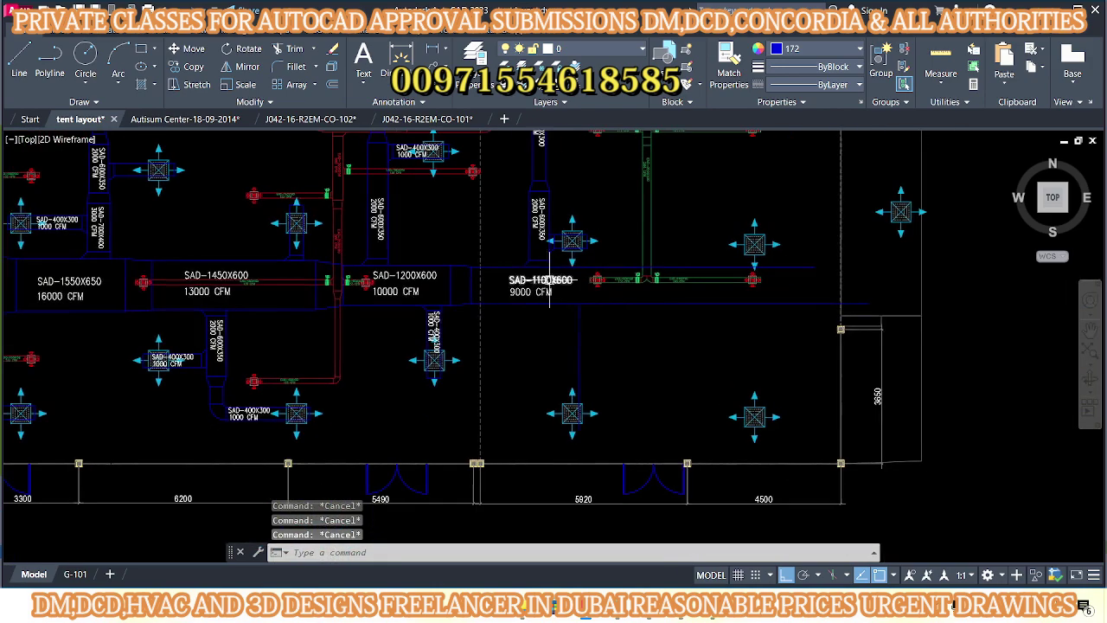
scroll(572, 304, up, 2)
scroll(572, 304, up, 2)
- Measure the 600 duct depth with DIST
text(di)
key(Return)
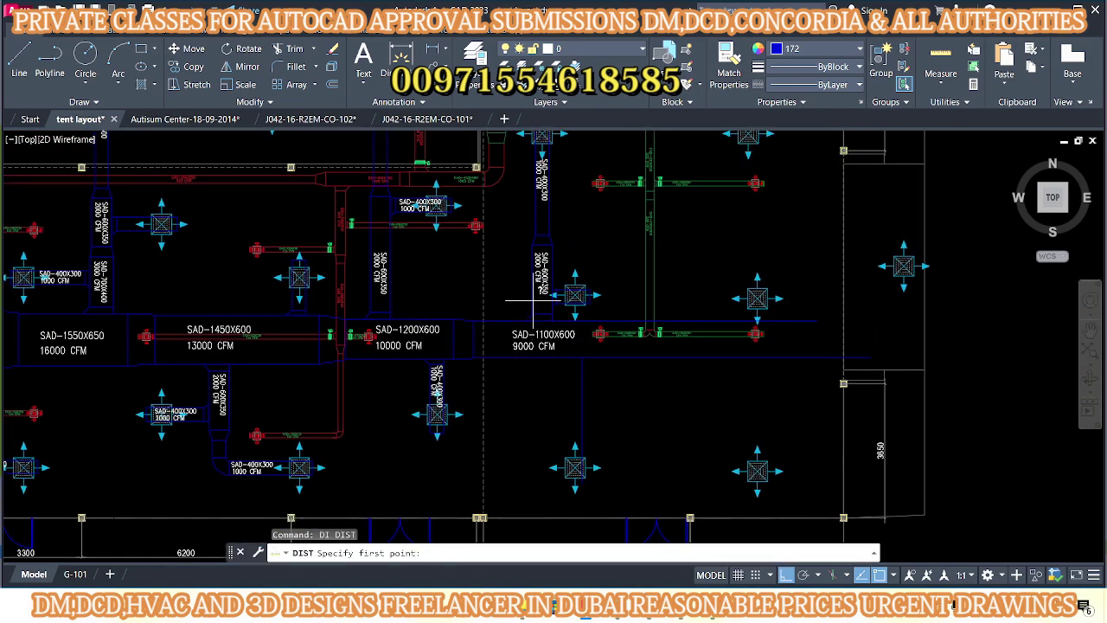
scroll(528, 282, up, 4)
click(527, 282)
scroll(599, 282, up, 2)
click(606, 277)
scroll(597, 299, down, 5)
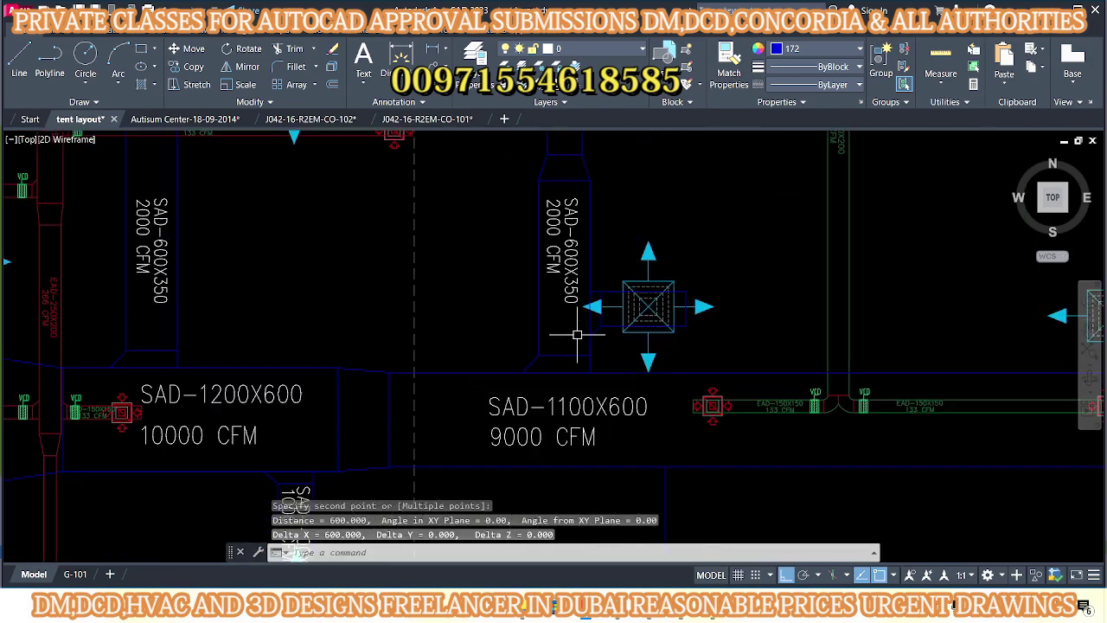
scroll(544, 297, up, 2)
scroll(545, 305, down, 3)
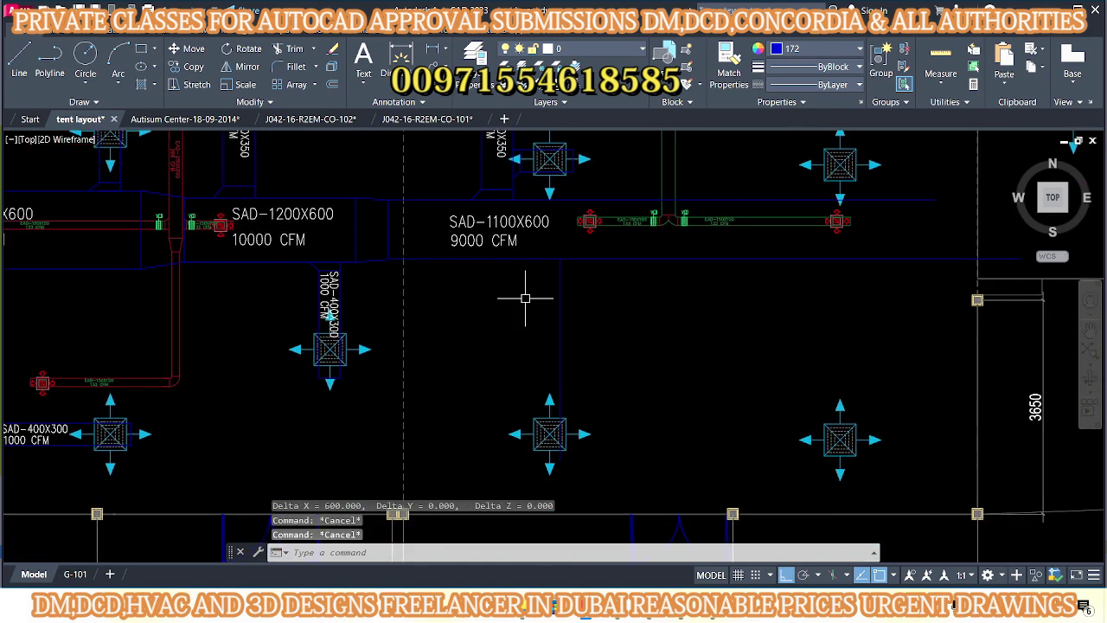
- Offset the main duct edge by 400 to form the narrower section
text(o)
key(Return)
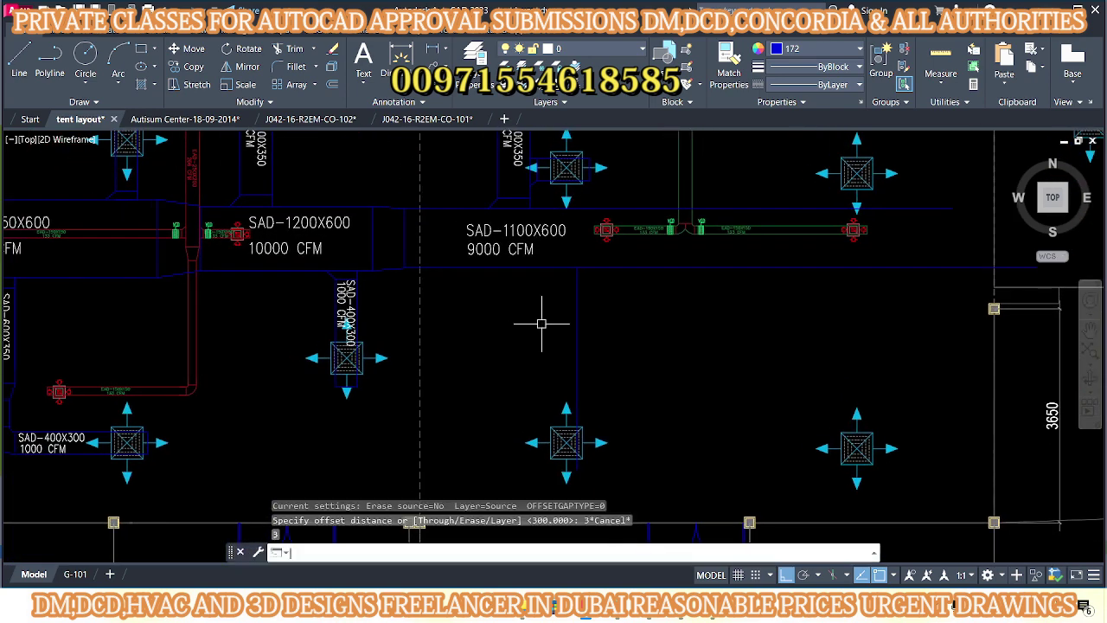
text(00)
key(Return)
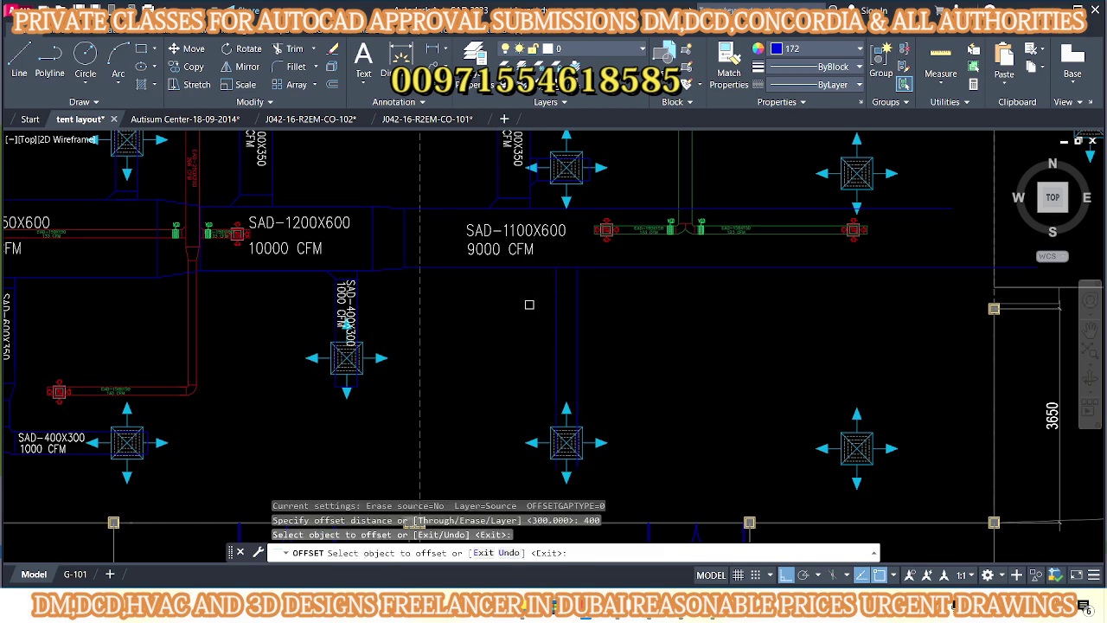
key(Escape)
middle_drag(548, 463, 514, 366)
text(l)
key(Return)
scroll(508, 367, up, 6)
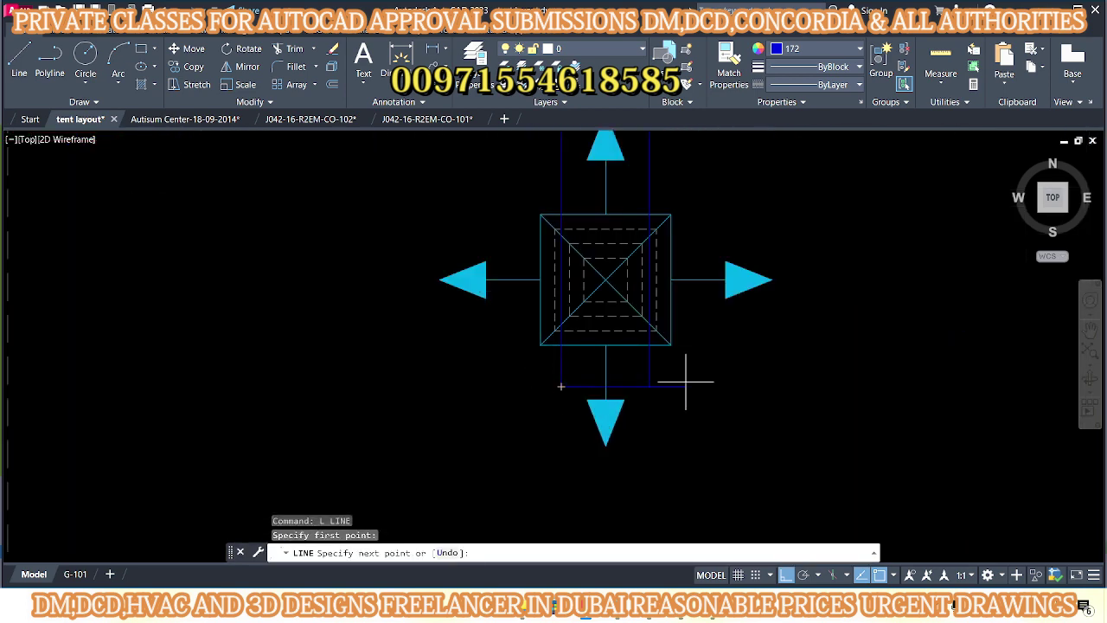
scroll(656, 387, down, 5)
key(Escape)
text(o)
key(Return)
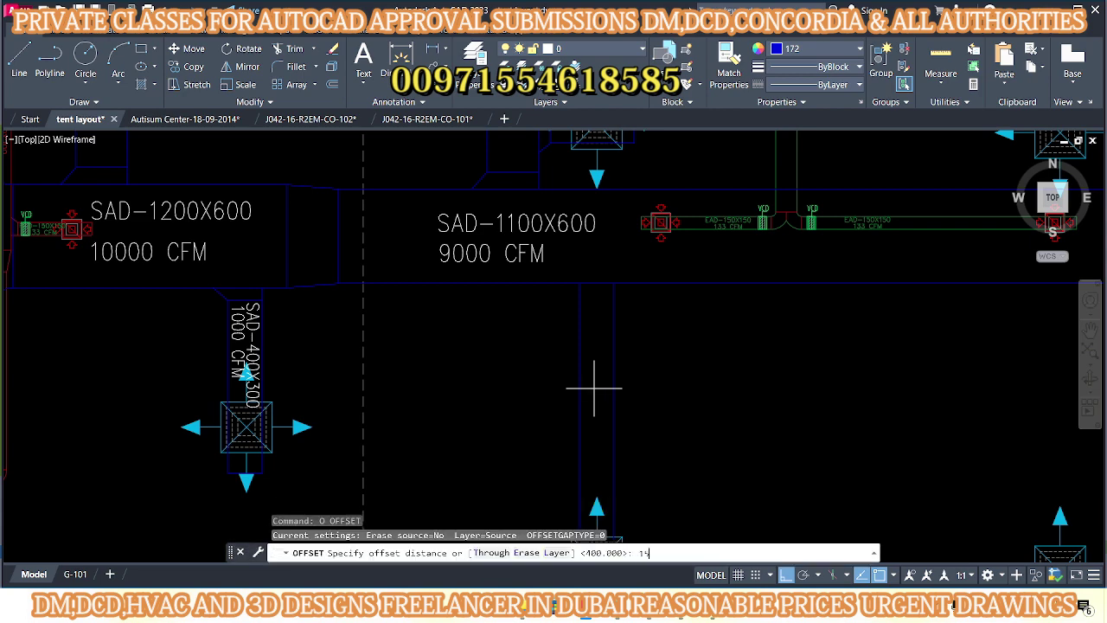
key(Return)
key(Escape)
- Draw a short diagonal transition line where the duct narrows and trim the edges
scroll(578, 302, up, 2)
text(l)
key(Return)
scroll(603, 358, up, 3)
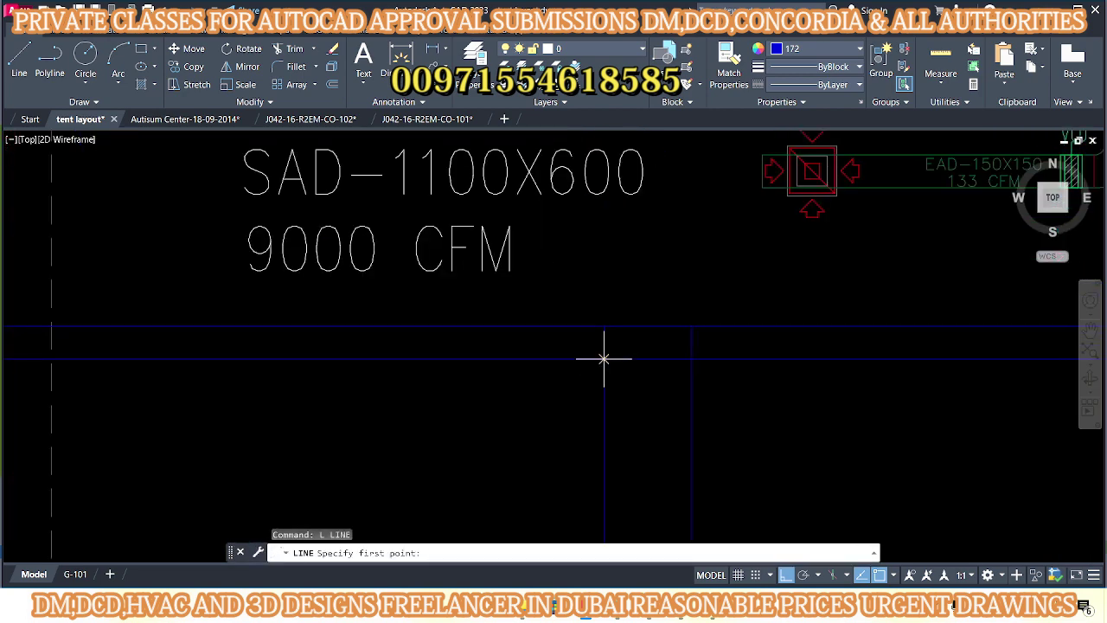
click(603, 358)
key(Return)
middle_drag(571, 374, 569, 321)
text(tr)
key(Return)
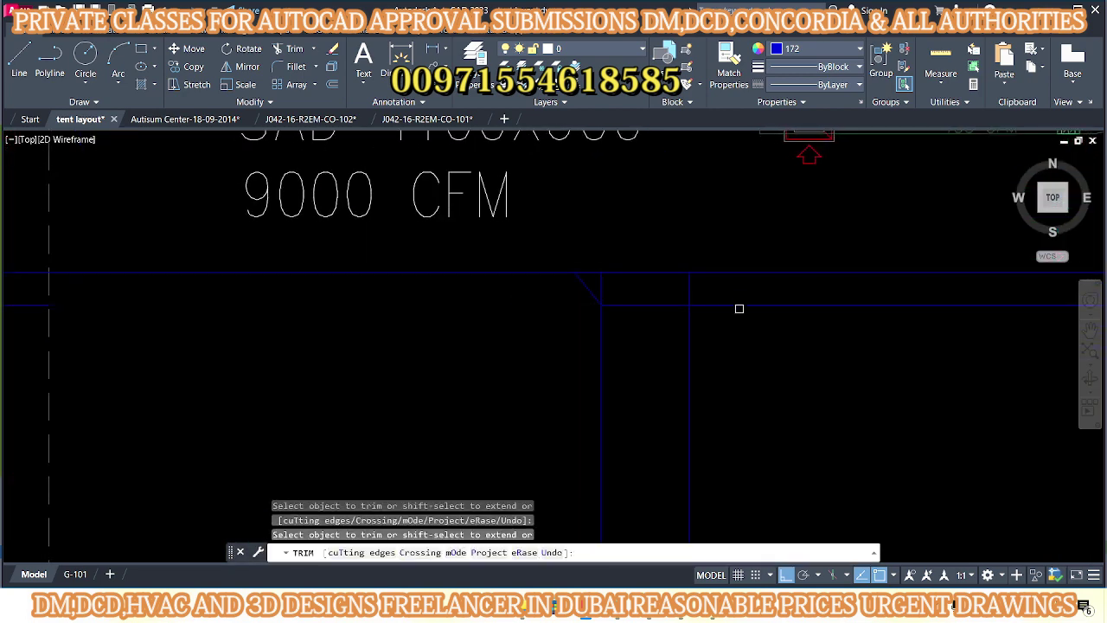
key(Escape)
- Erase the small leftover line segment at the step
scroll(462, 360, down, 3)
click(507, 366)
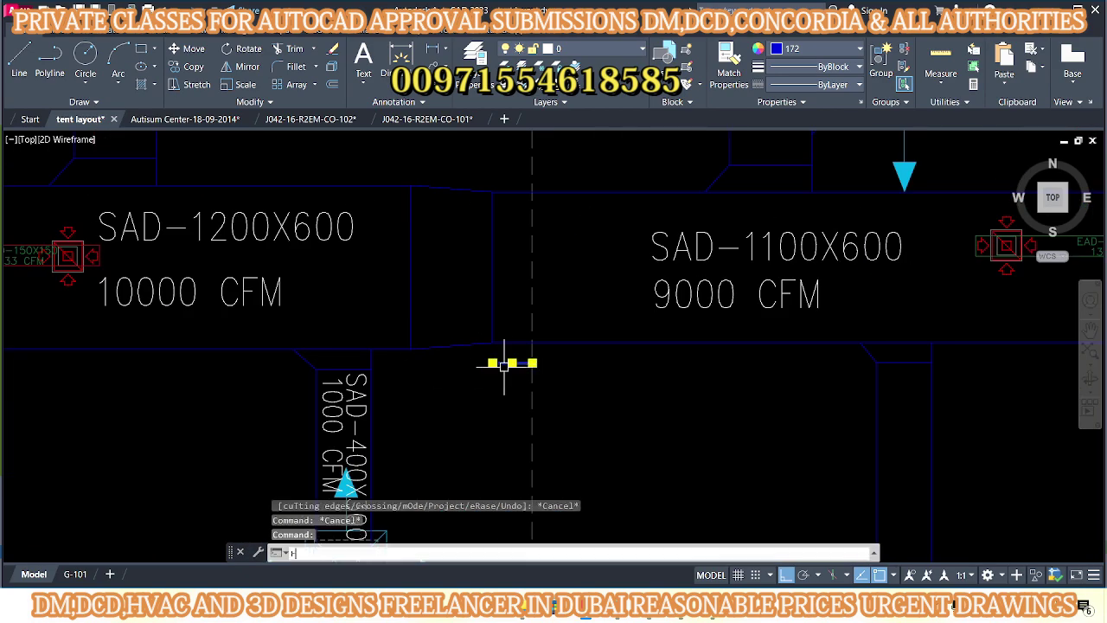
text(e)
key(Return)
scroll(479, 349, down, 3)
key(Escape)
key(Escape)
key(Escape)
scroll(480, 348, up, 5)
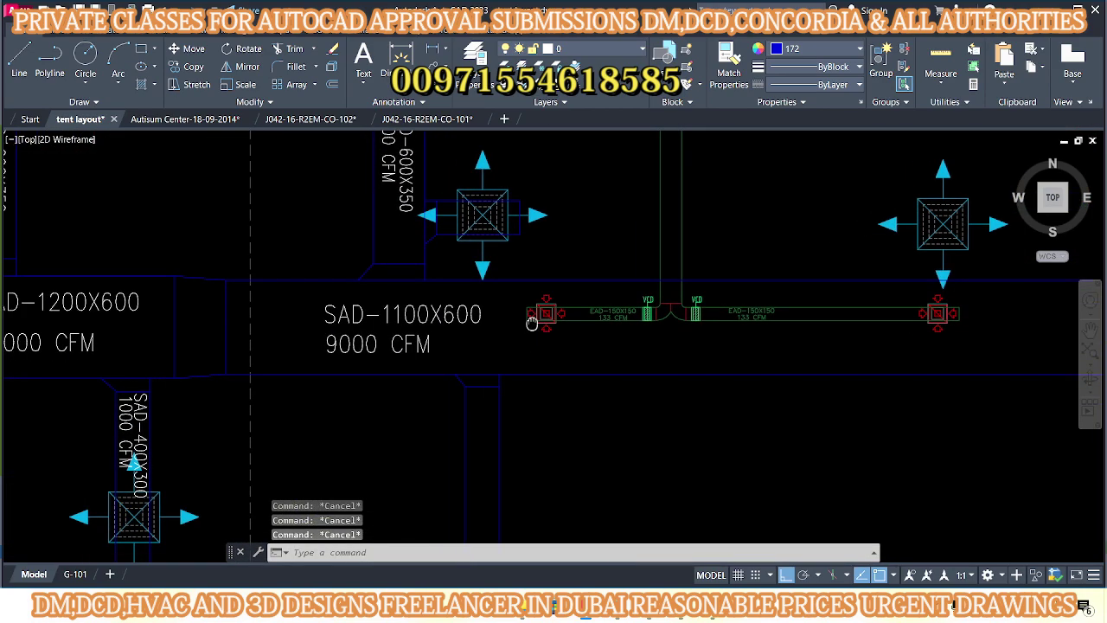
- Select both lines of the SAD-1100X600 9000 CFM label and begin copying it
text(l)
key(Return)
click(579, 304)
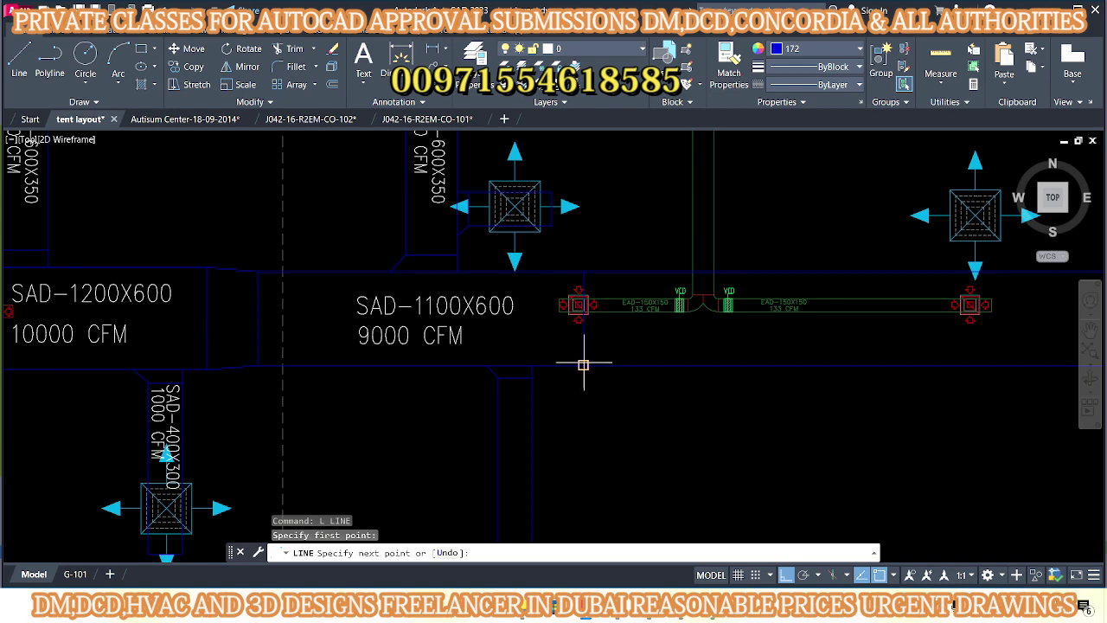
scroll(583, 365, down, 5)
key(Escape)
key(Escape)
scroll(516, 368, up, 3)
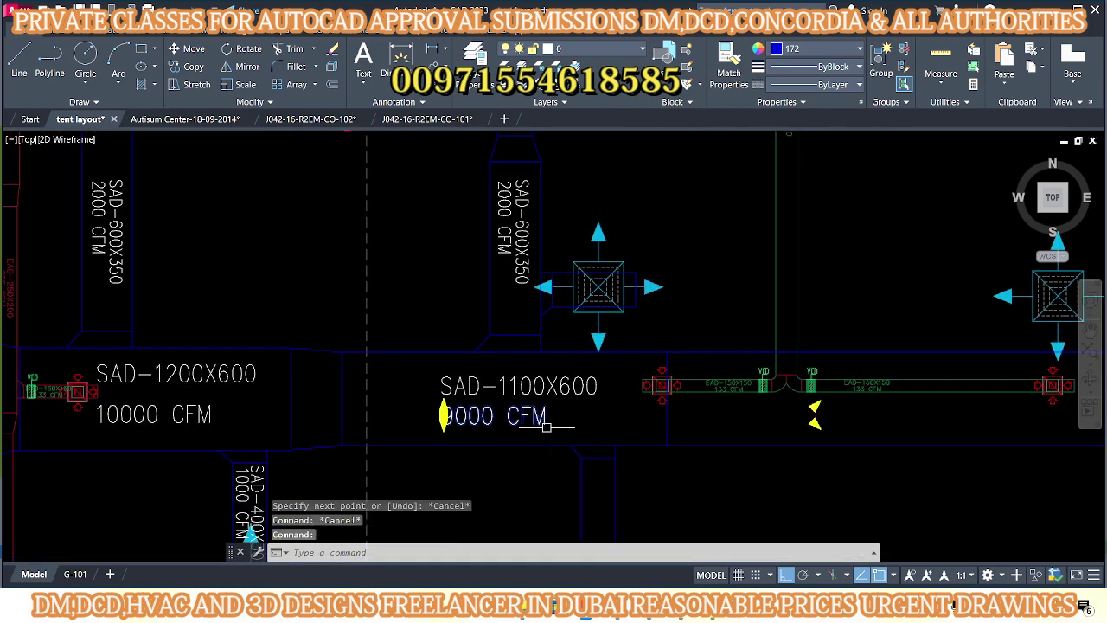
click(556, 435)
mouse_move(556, 435)
middle_down()
mouse_move(465, 411)
mouse_move(586, 403)
middle_up()
text(co)
key(Return)
click(464, 410)
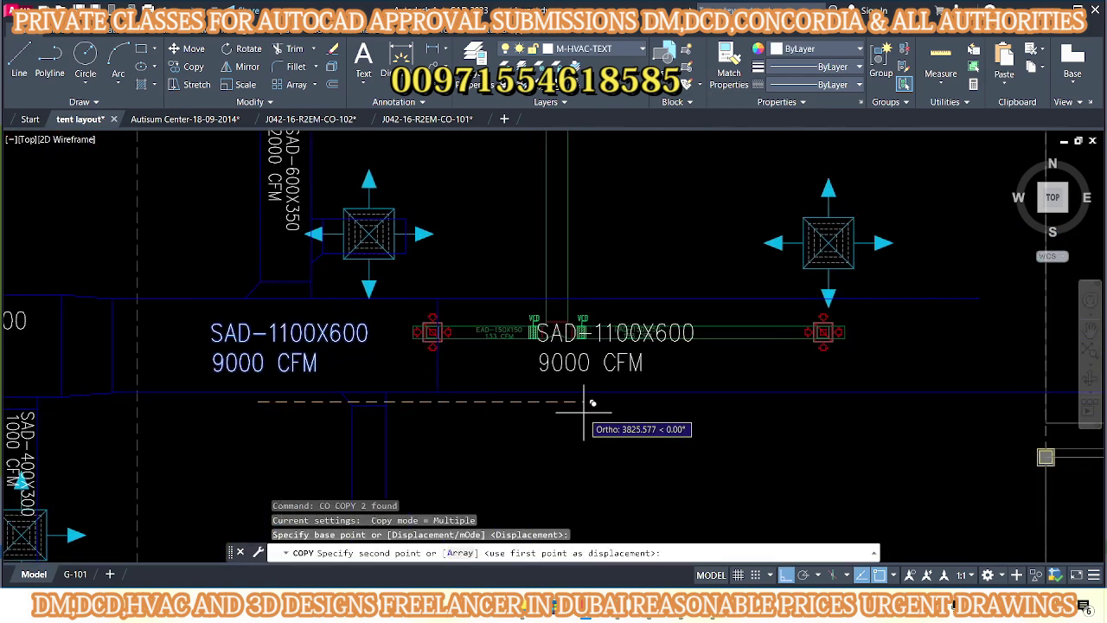
- Place the label copy to the right, beside the EAD branch, and adjust its position
click(586, 403)
key(Escape)
key(Escape)
scroll(657, 381, up, 5)
click(683, 379)
scroll(684, 379, down, 3)
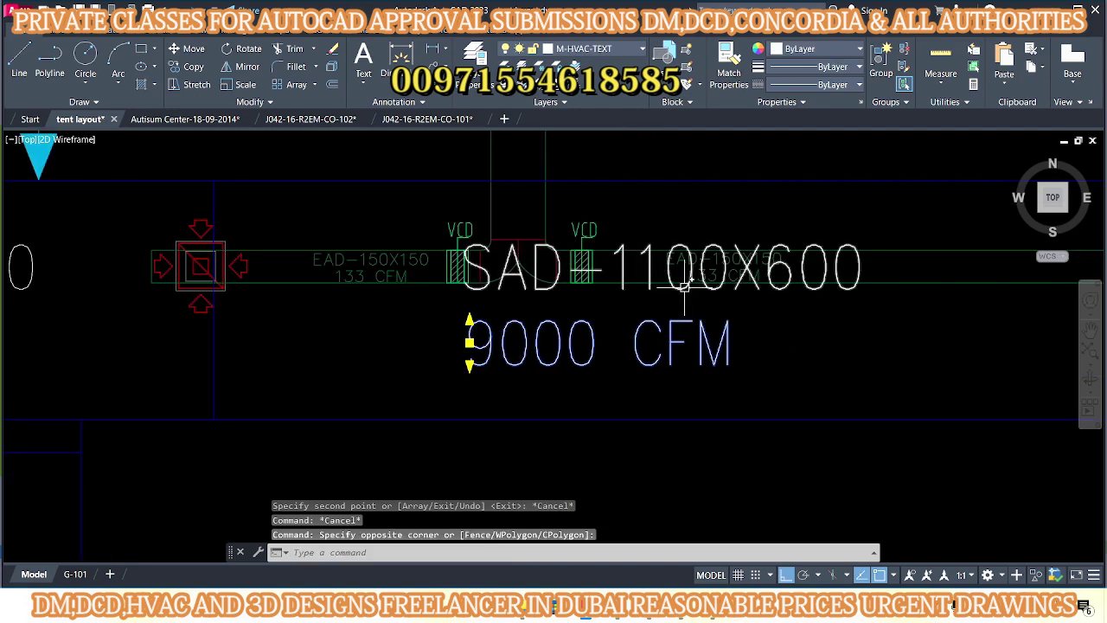
click(661, 366)
text(m)
key(Return)
click(704, 432)
scroll(705, 433, up, 2)
scroll(687, 424, down, 4)
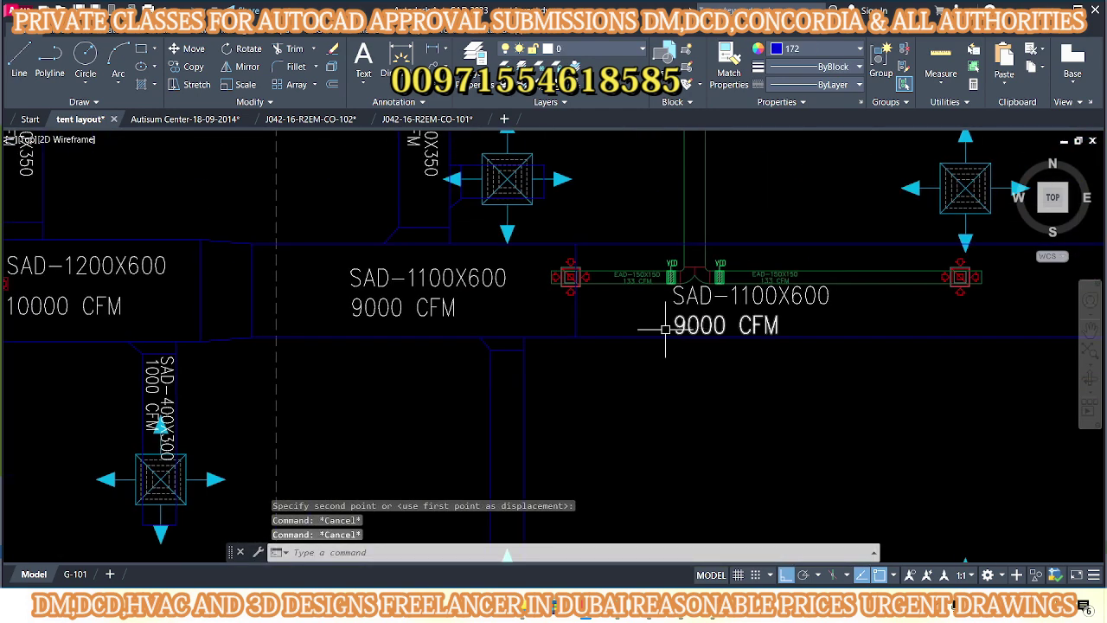
key(Escape)
key(Escape)
key(Escape)
- Edit the copied label to read SAD-9000X600, then bring up McQuay DuctSizer
scroll(655, 286, up, 1)
right_click(676, 251)
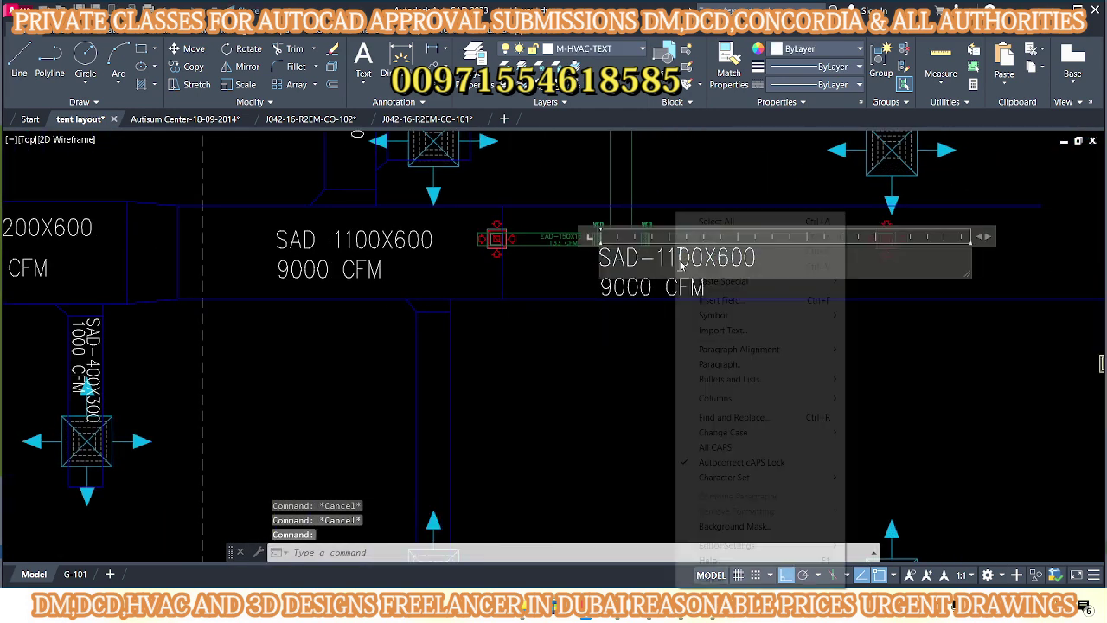
click(727, 450)
text(9)
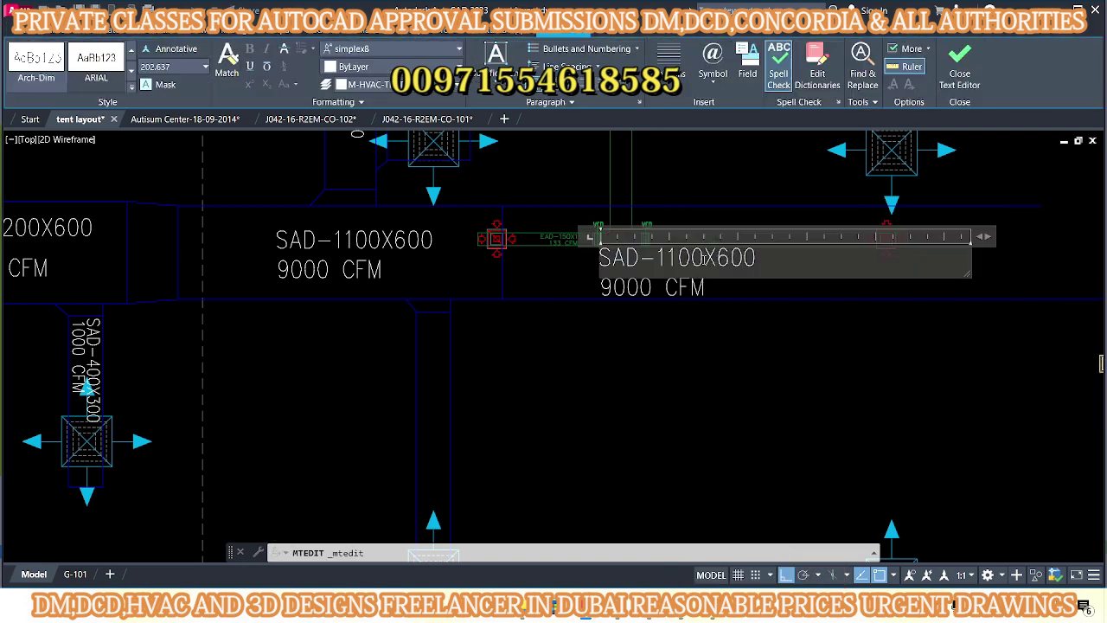
text(0)
click(708, 356)
middle_drag(562, 397, 596, 388)
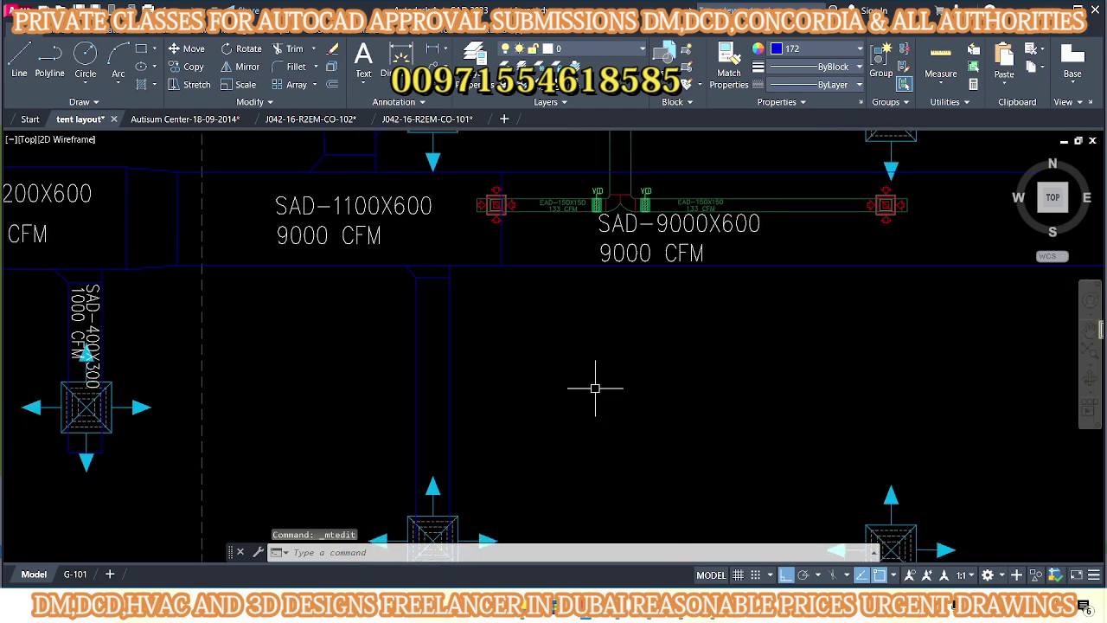
click(644, 519)
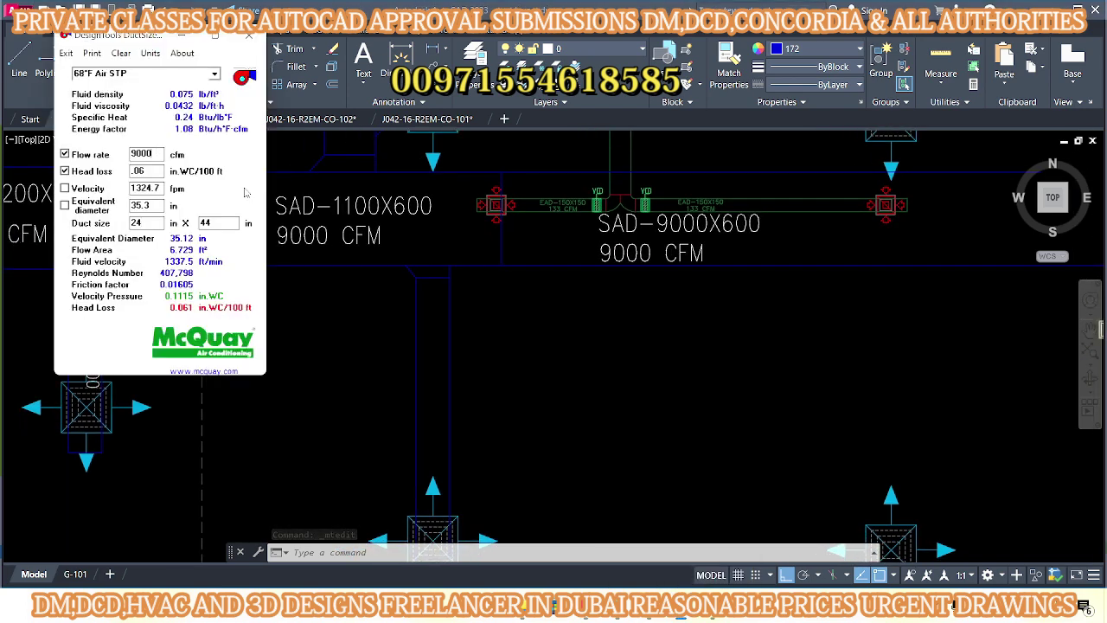
- Edit the CFM text under SAD-9000X600 so it reads 6000 CFM
scroll(343, 320, down, 5)
scroll(343, 320, up, 2)
scroll(342, 320, up, 2)
scroll(343, 320, down, 1)
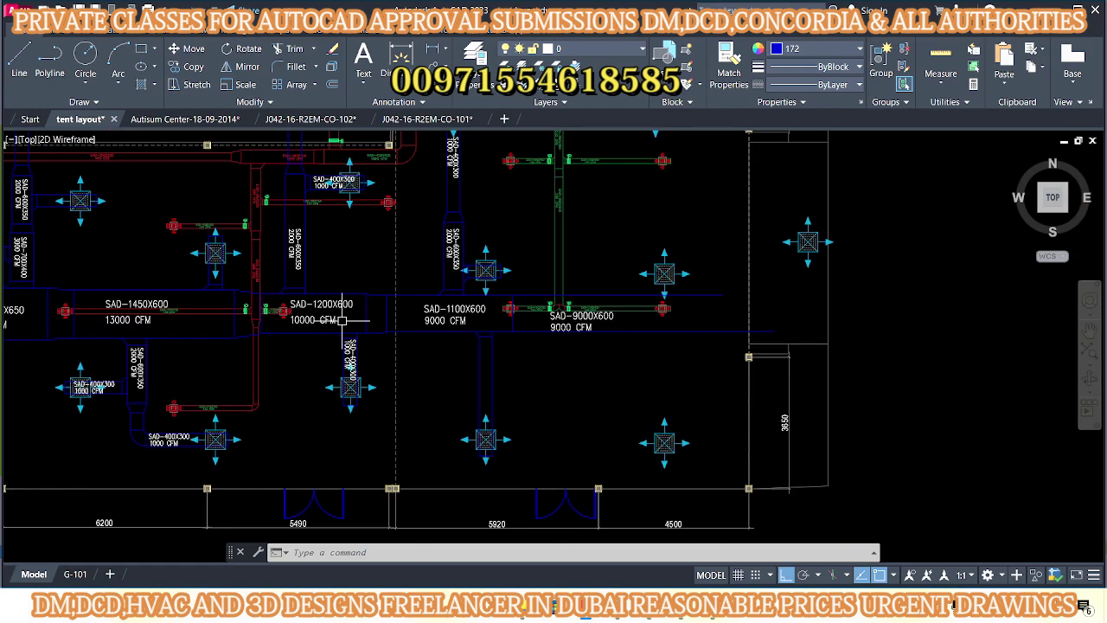
middle_drag(342, 288, 334, 330)
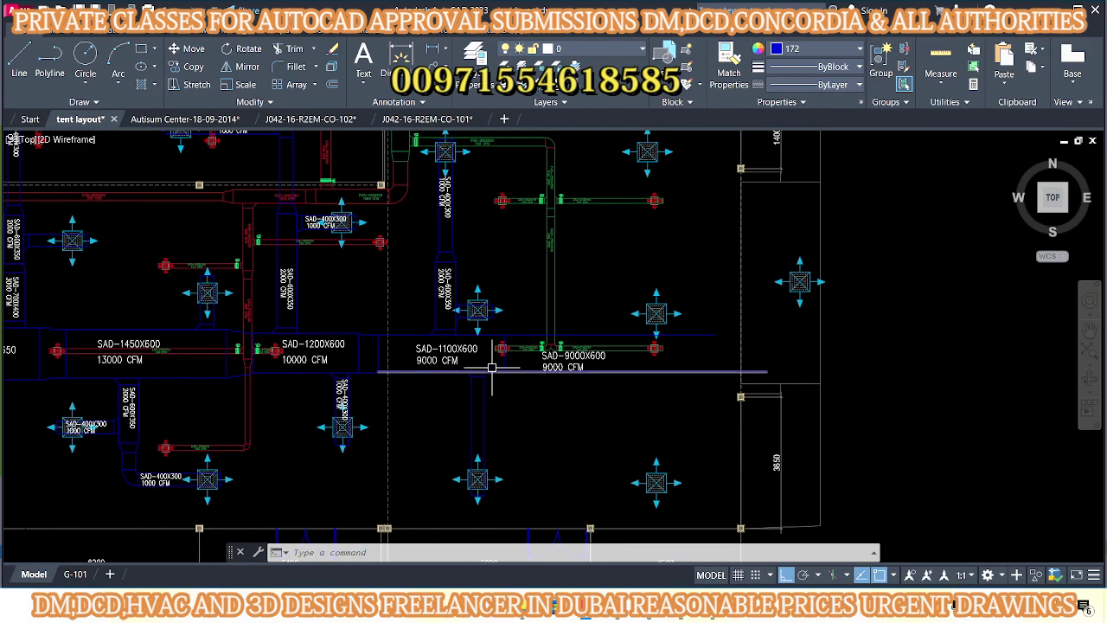
scroll(492, 368, up, 1)
scroll(395, 364, down, 1)
scroll(396, 364, up, 1)
middle_drag(395, 363, 410, 398)
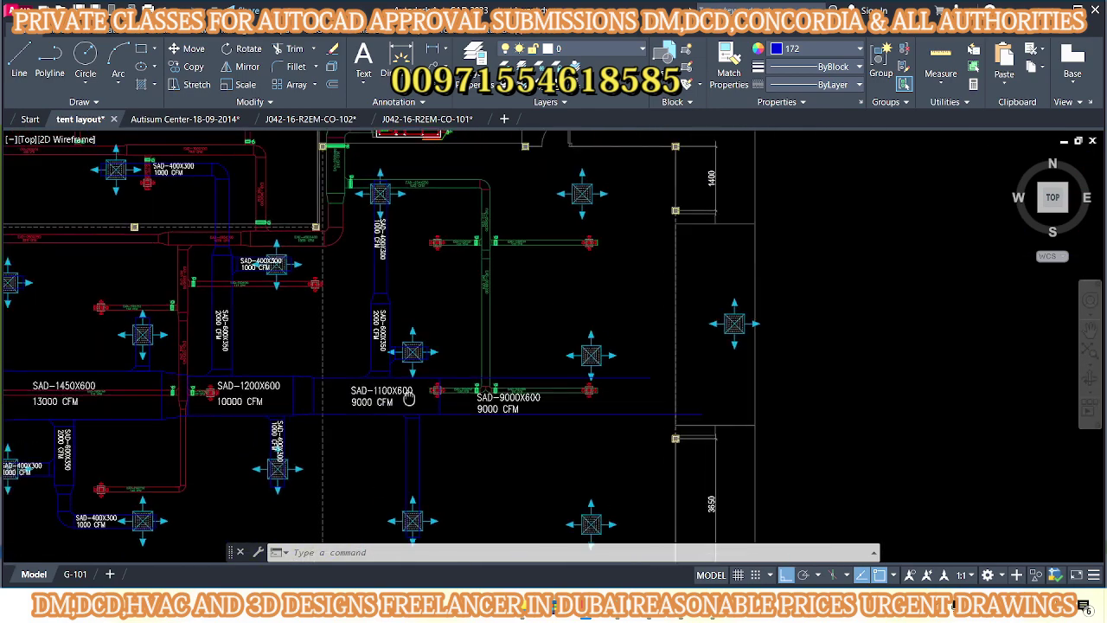
scroll(449, 386, up, 3)
double_click(487, 393)
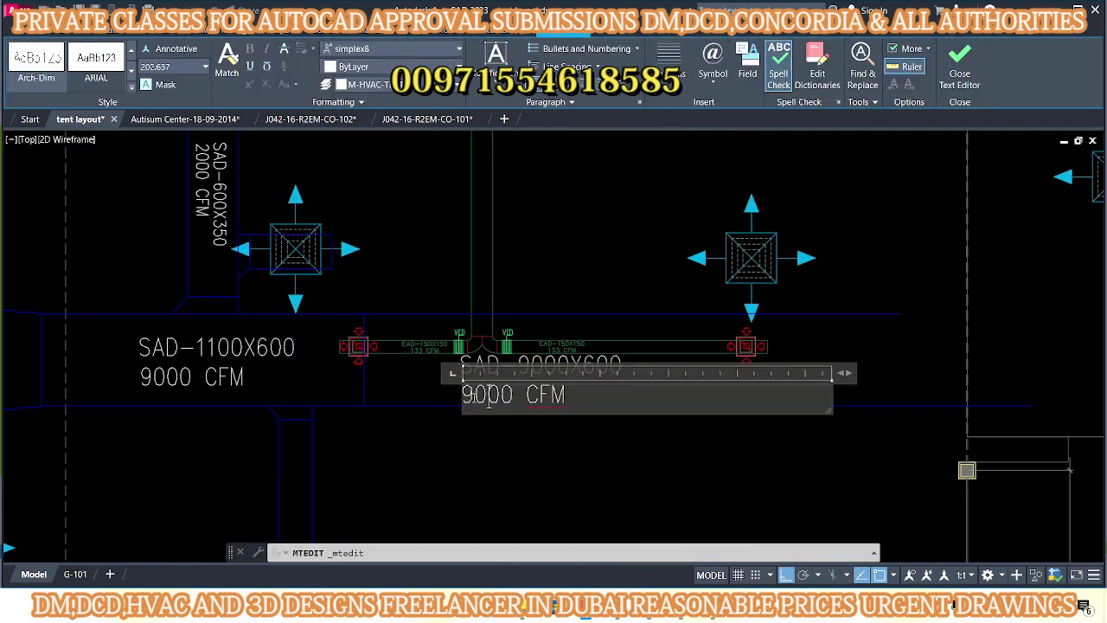
text(6)
key(Escape)
key(Escape)
scroll(485, 372, down, 3)
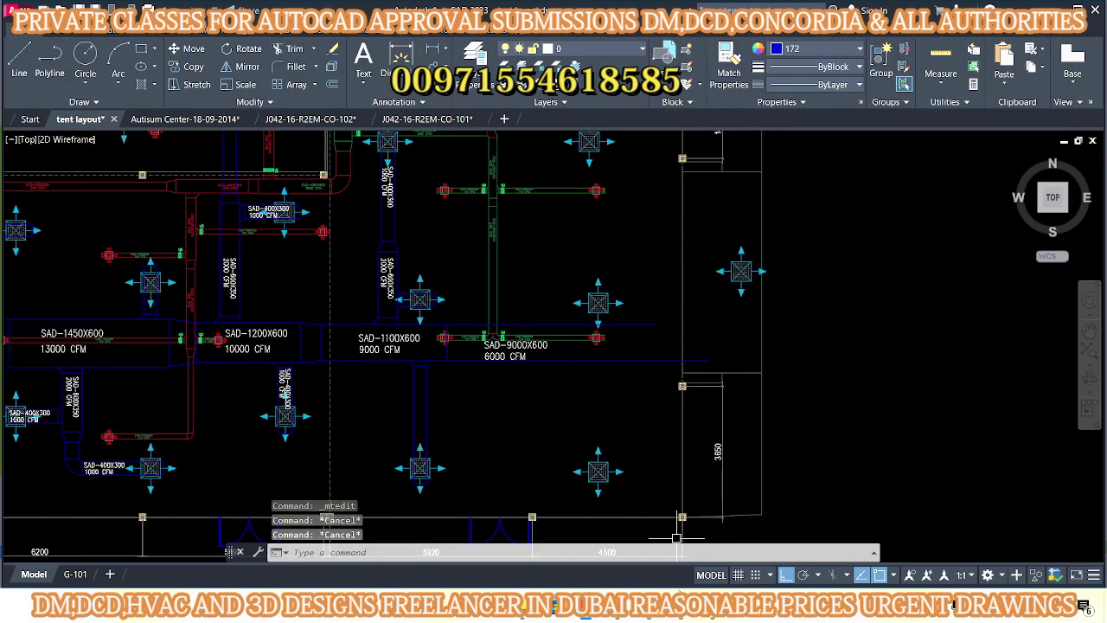
- Check 6000 cfm sizes to 22 x 35 inches in McQuay DuctSizer and convert the inches in Calculator
click(722, 528)
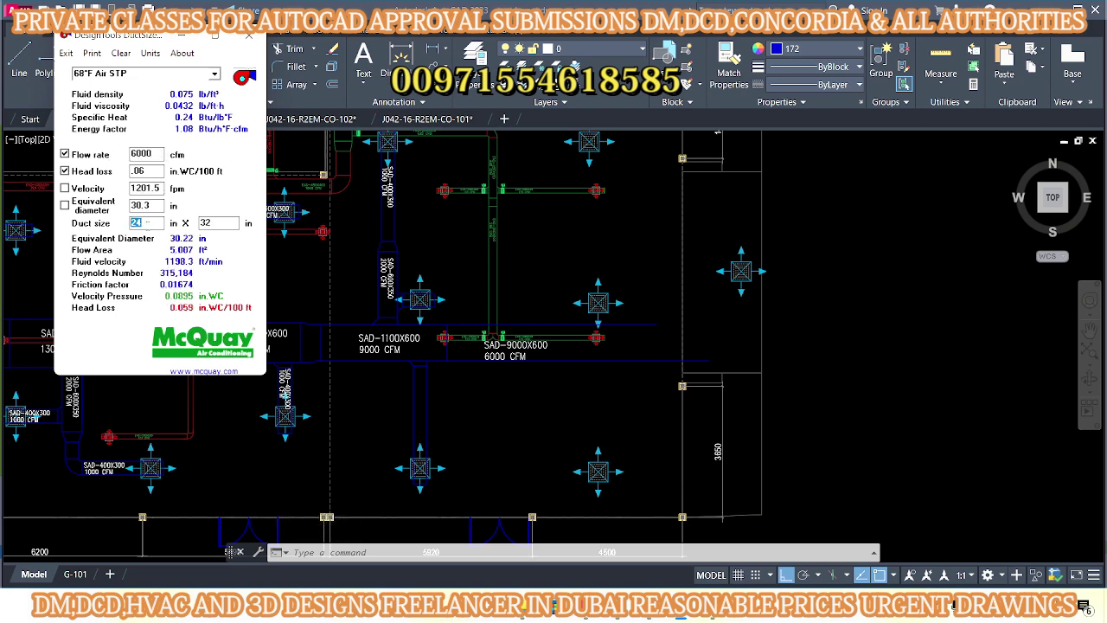
click(440, 415)
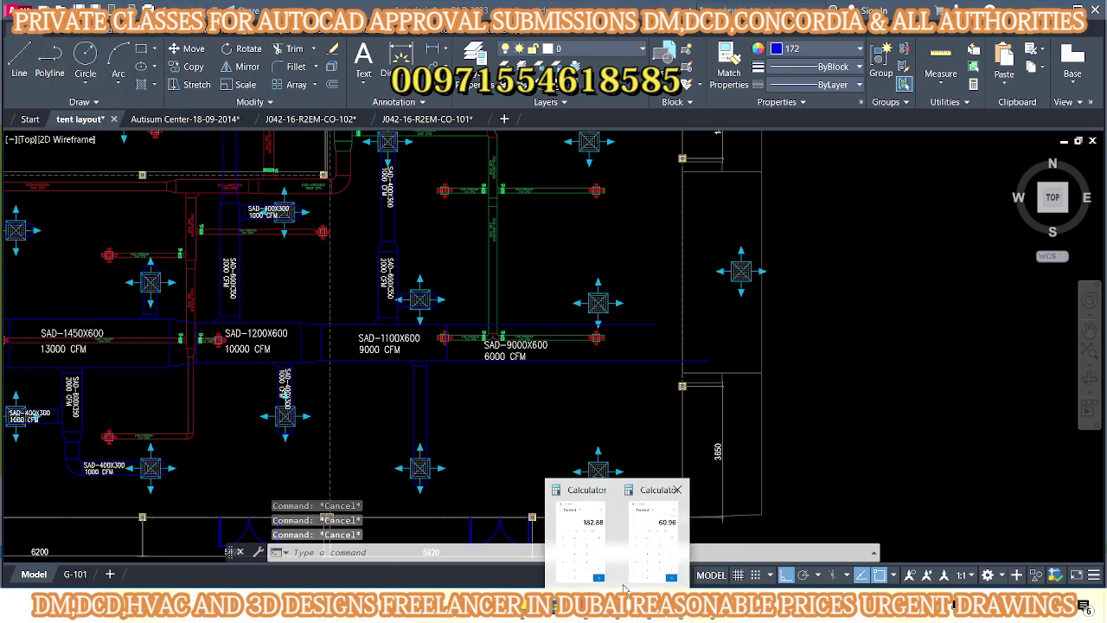
click(588, 493)
text(35 × 2.54 =)
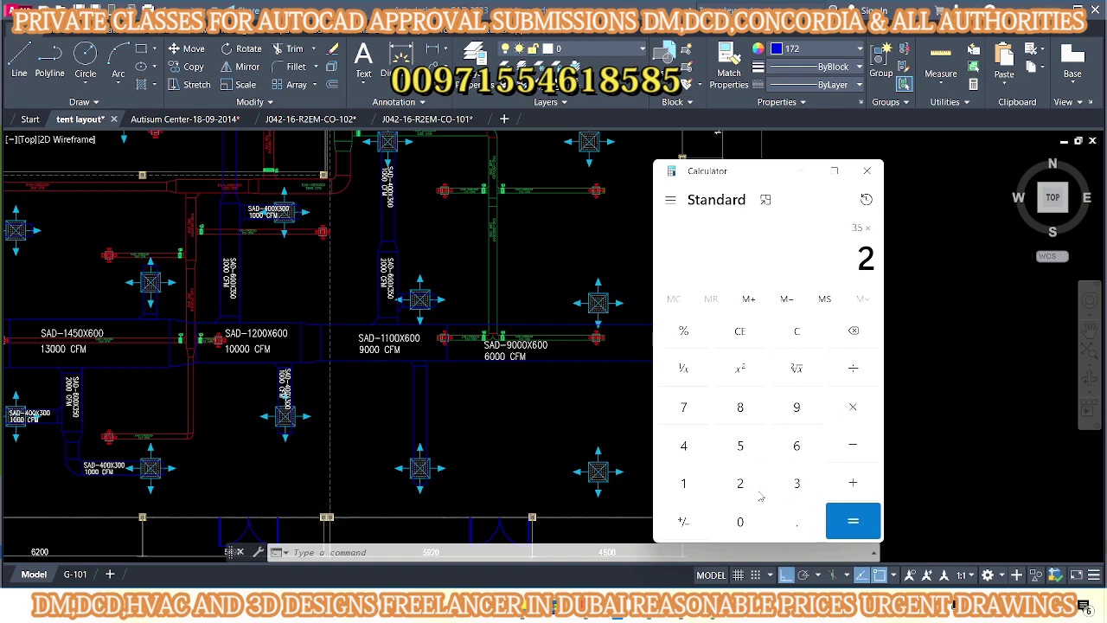
click(535, 432)
scroll(390, 364, up, 1)
scroll(389, 364, up, 1)
- Offset a main duct edge by 600 past SAD-1100X600
scroll(450, 372, up, 1)
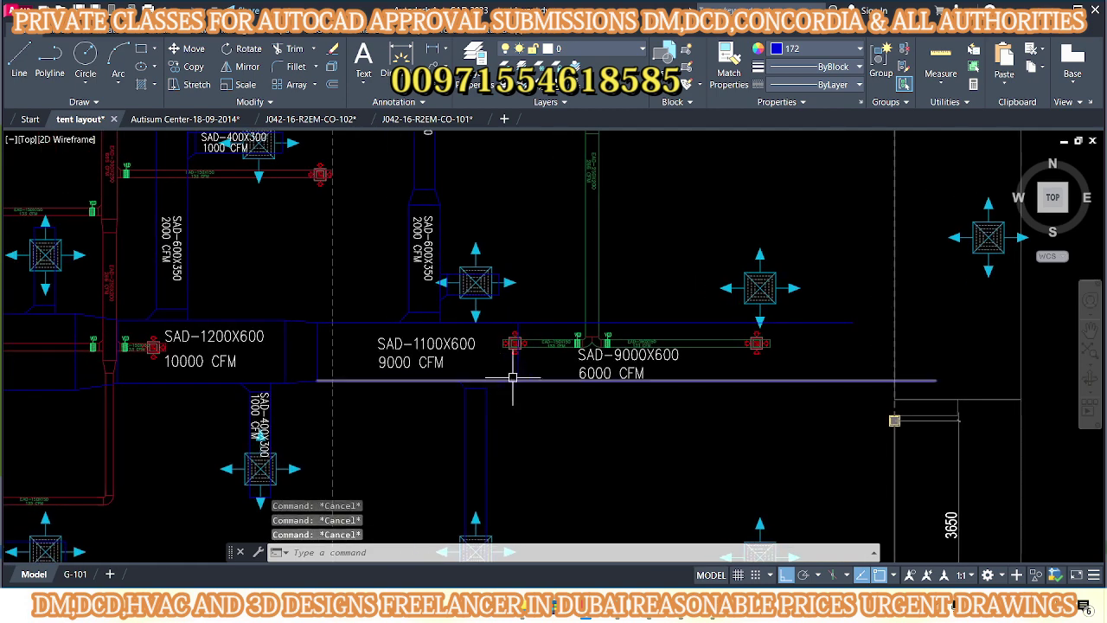
text(o)
key(Return)
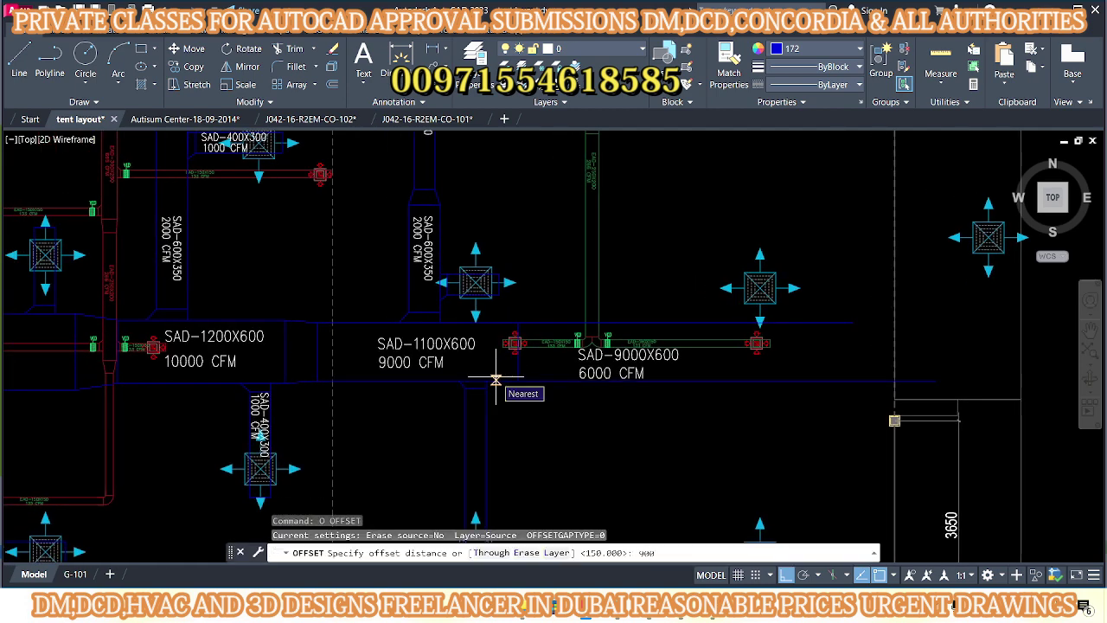
key(Escape)
key(Escape)
key(Escape)
middle_drag(497, 368, 499, 342)
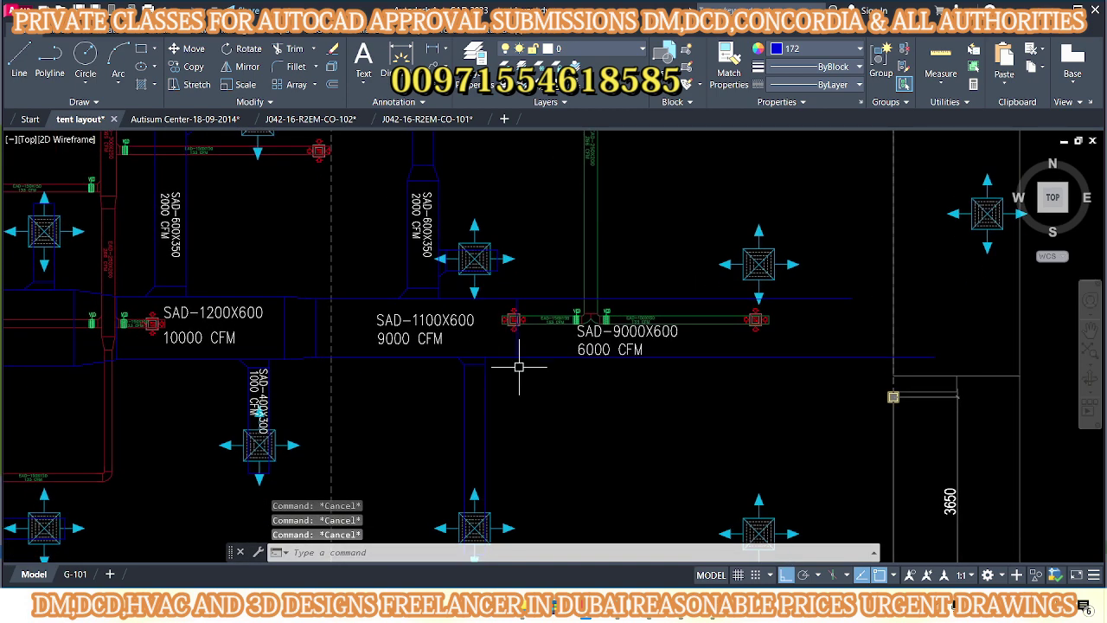
text(o)
key(Return)
key(Return)
scroll(519, 368, up, 1)
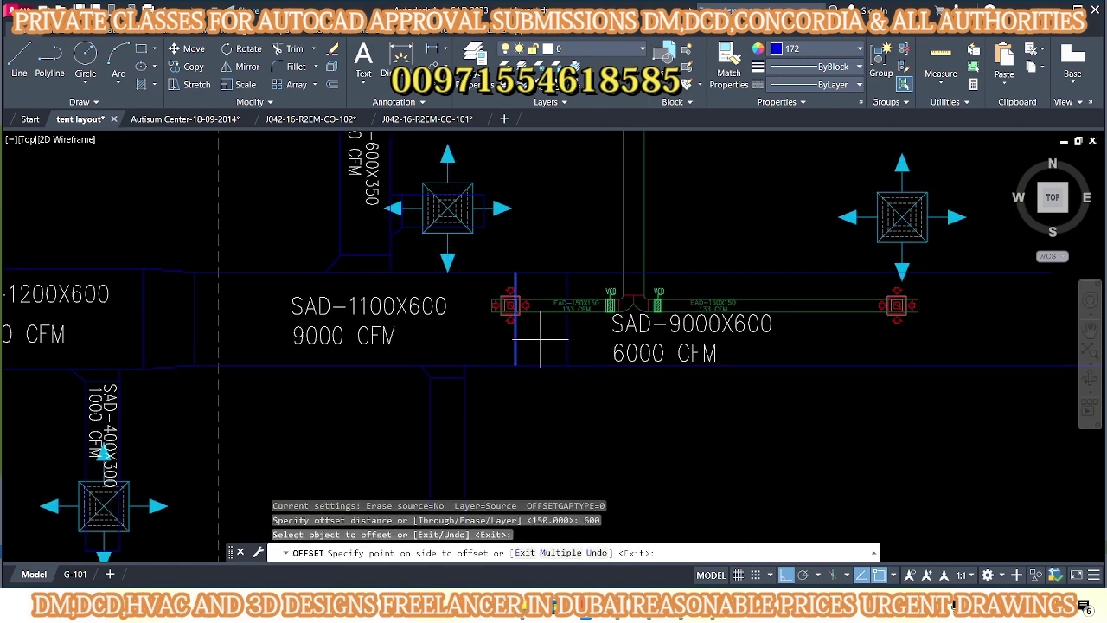
scroll(519, 354, up, 1)
text(l)
- Draw a vertical line across the duct where the reduced section begins
key(Return)
click(550, 441)
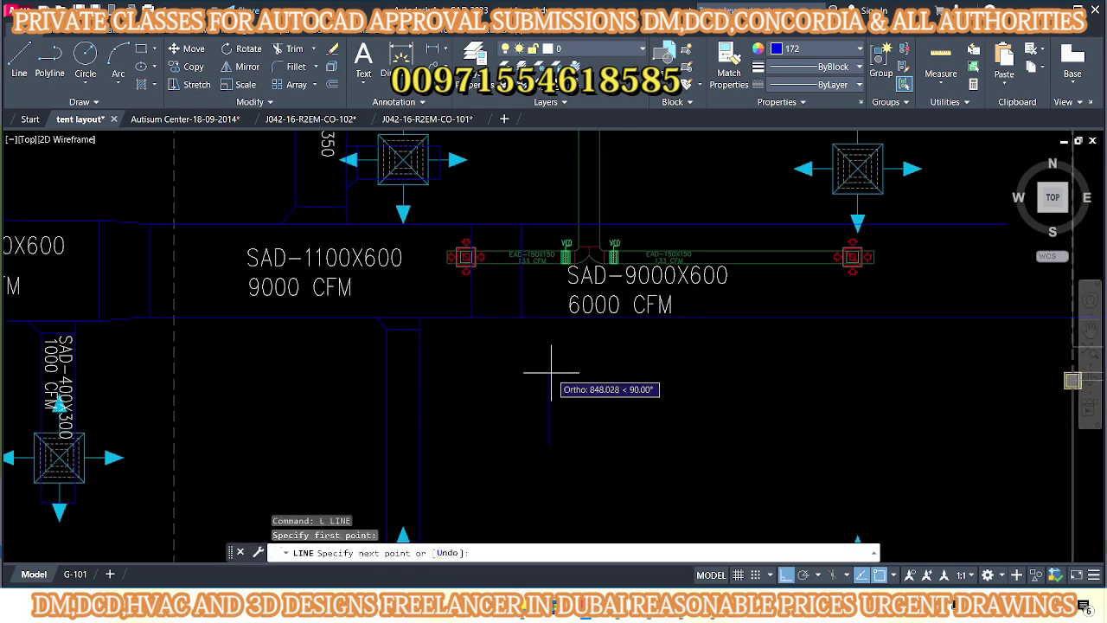
click(551, 373)
key(Escape)
drag(579, 375, 527, 410)
text(m)
key(Return)
click(550, 405)
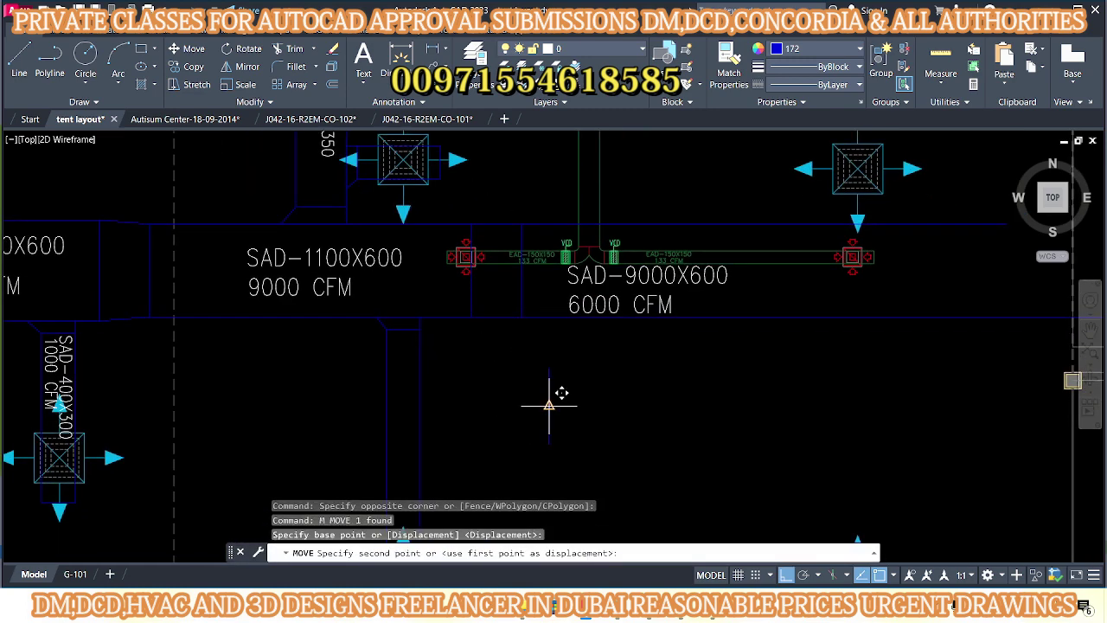
scroll(554, 346, up, 3)
key(Escape)
key(Escape)
scroll(575, 398, up, 3)
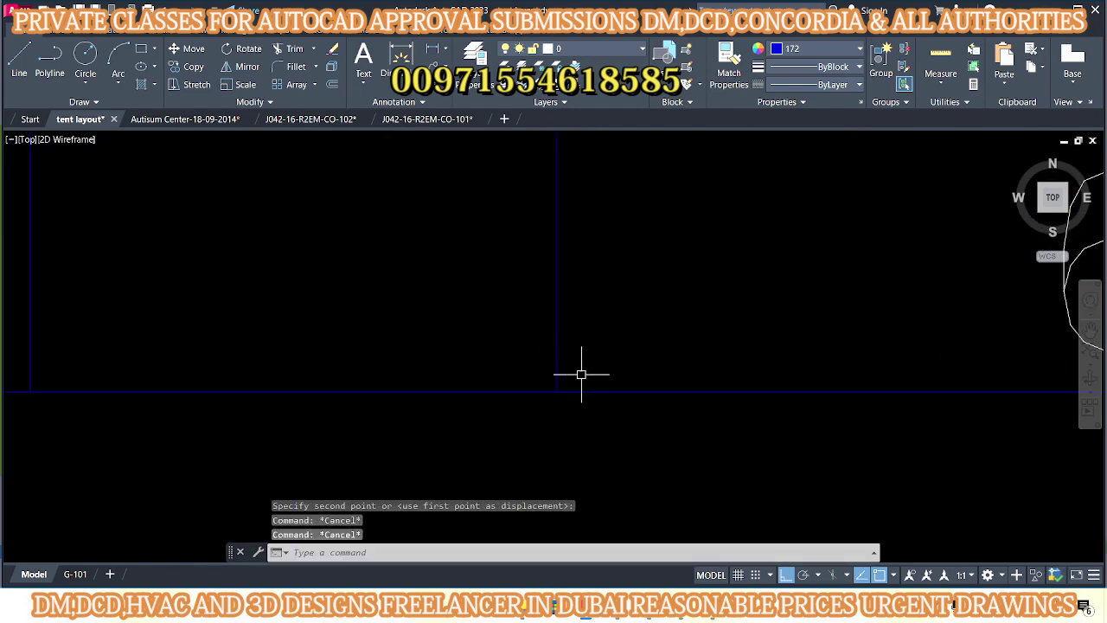
click(563, 372)
- Add more edge lines and trim the duct edges at the narrowing
text(l)
key(Return)
scroll(554, 372, down, 3)
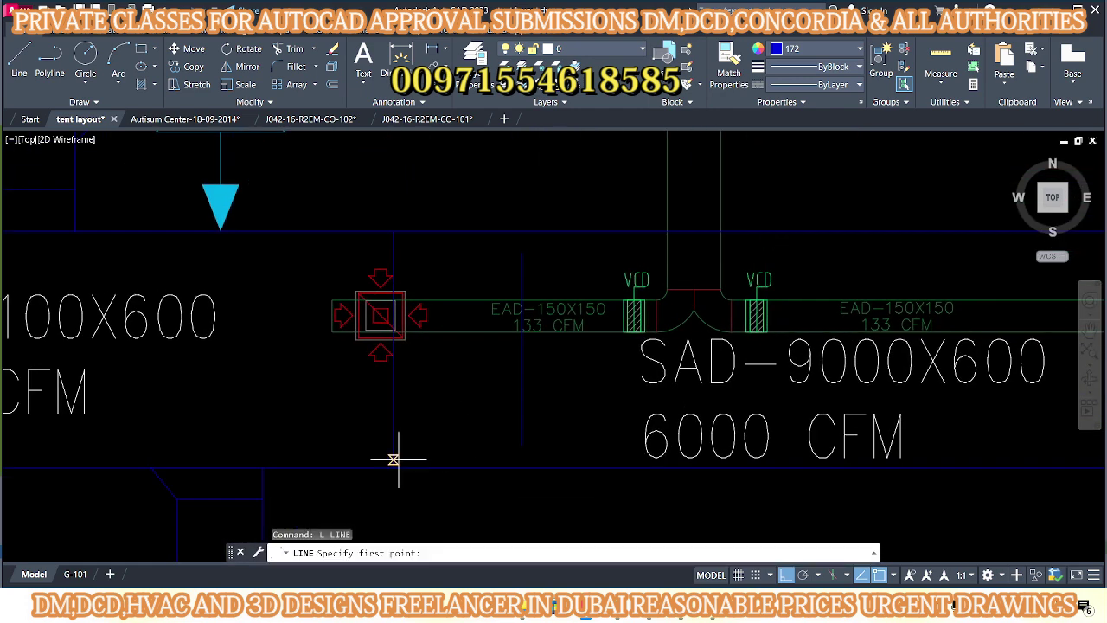
key(Escape)
middle_drag(435, 256, 470, 308)
key(Return)
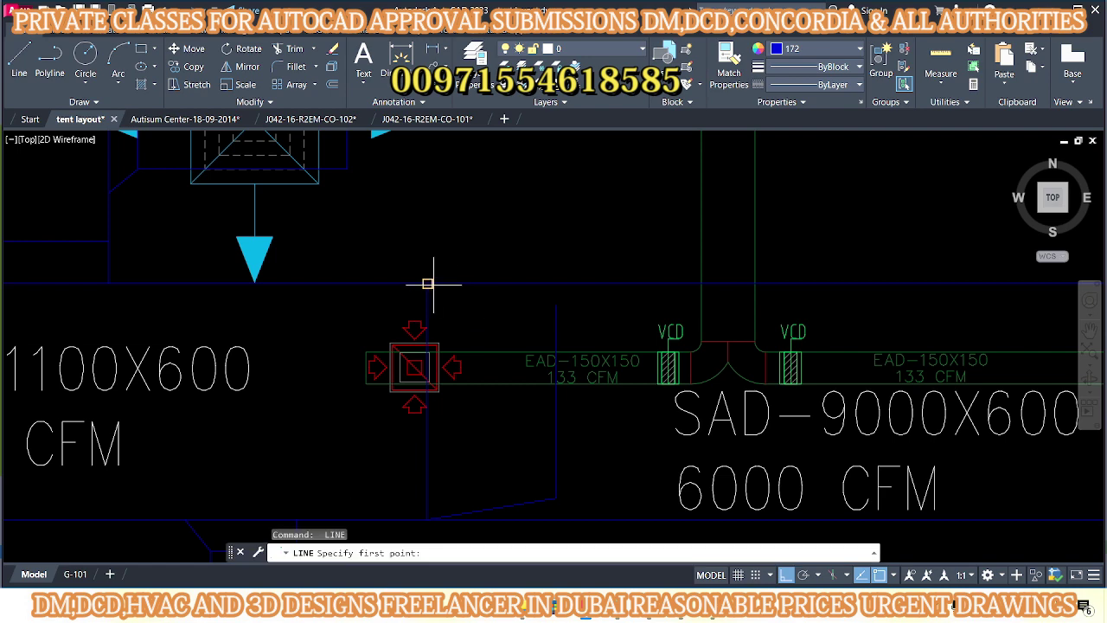
scroll(555, 305, down, 4)
key(Escape)
text(tr)
key(Return)
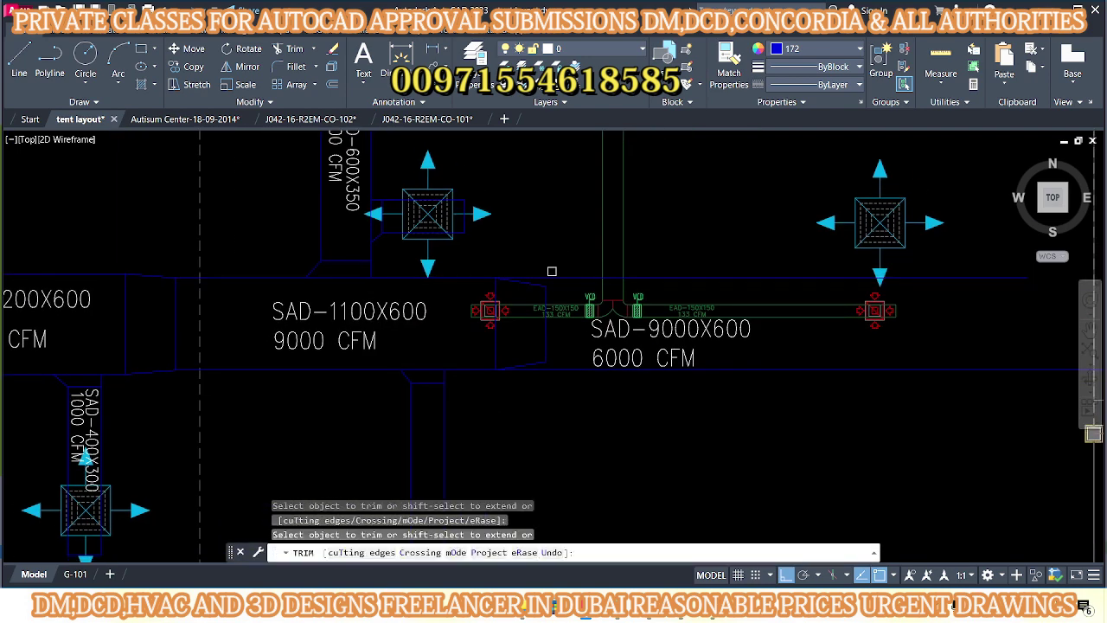
key(Escape)
- Draw the new horizontal duct edge extending right along the main duct
text(l)
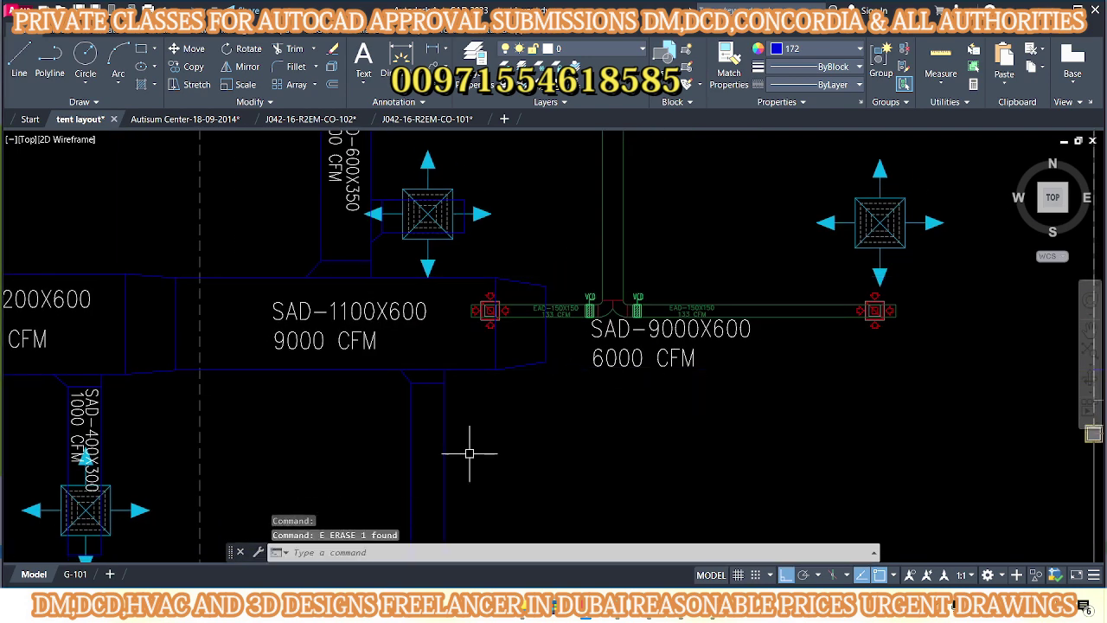
middle_drag(470, 452, 423, 430)
key(Return)
click(498, 340)
scroll(498, 339, down, 2)
middle_drag(645, 325, 520, 326)
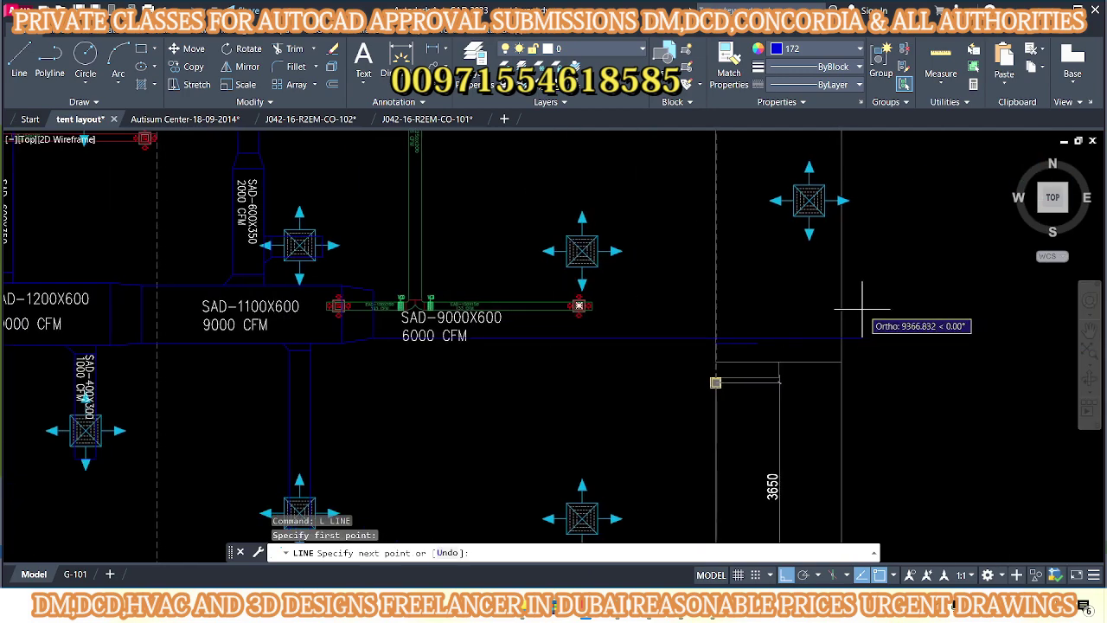
key(Escape)
key(Return)
scroll(295, 247, up, 4)
scroll(496, 359, down, 3)
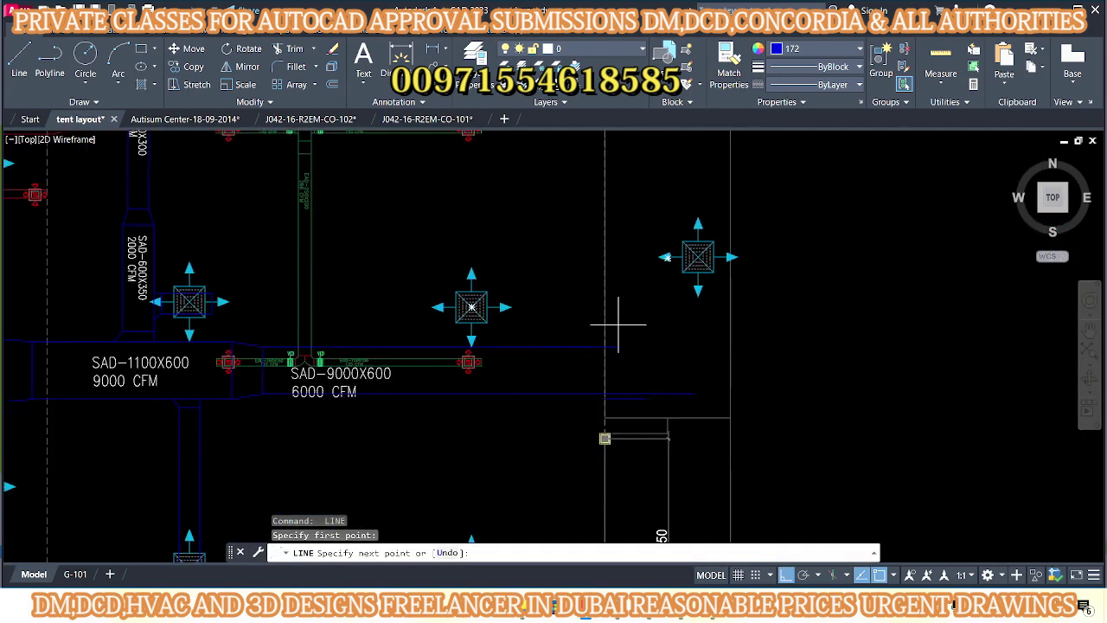
- Bring the SAD-9000X600 label into view and start selecting its text
key(Escape)
key(Escape)
scroll(571, 324, down, 2)
middle_drag(591, 408, 612, 313)
scroll(464, 305, up, 4)
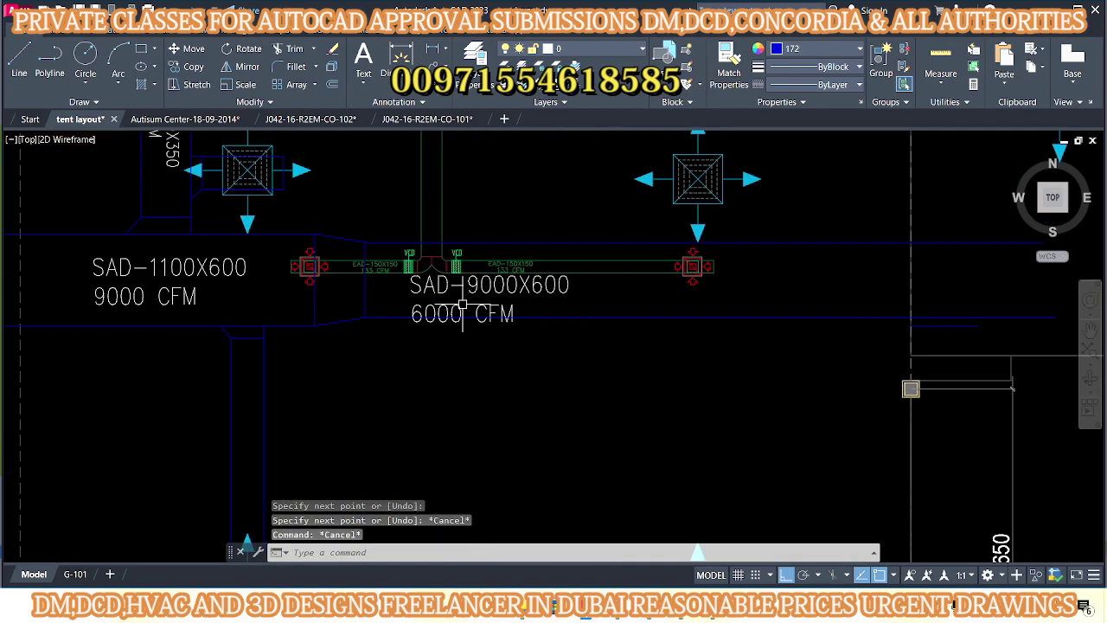
scroll(485, 303, up, 2)
click(433, 307)
- Move the label text higher within the reduced duct section
click(427, 300)
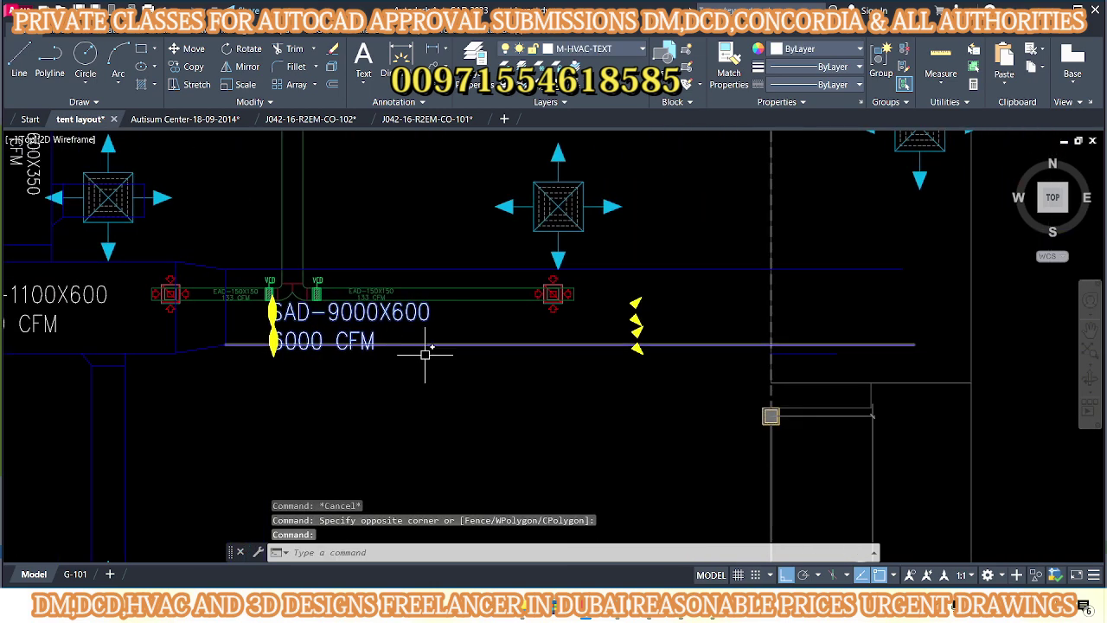
text(m)
key(Return)
click(430, 351)
click(539, 389)
click(518, 320)
click(310, 340)
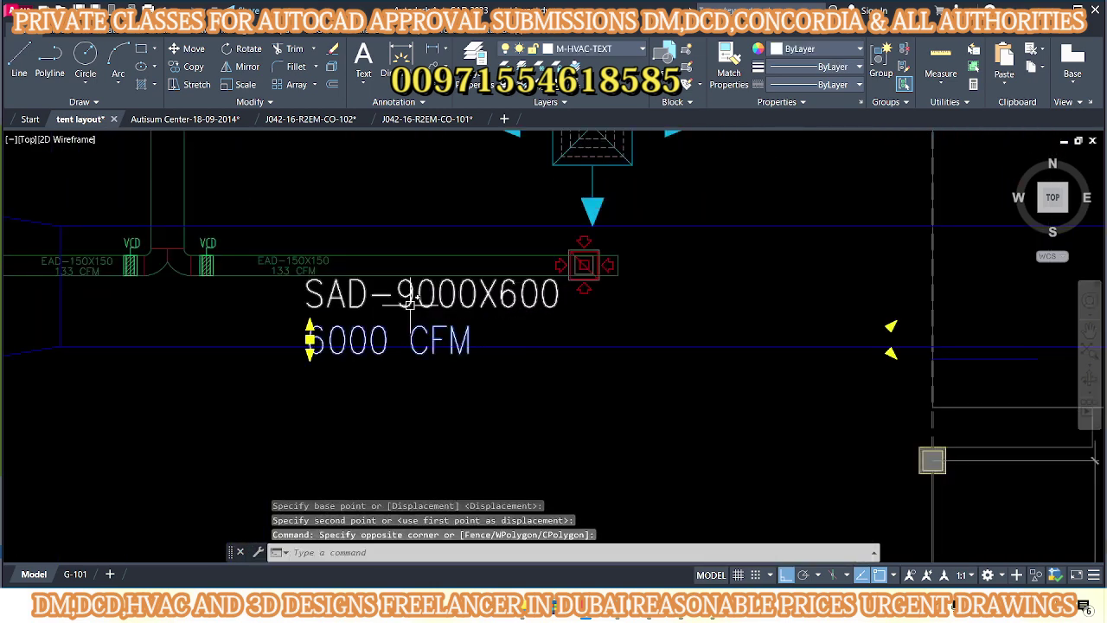
key(Return)
click(537, 498)
click(535, 464)
scroll(535, 463, down, 3)
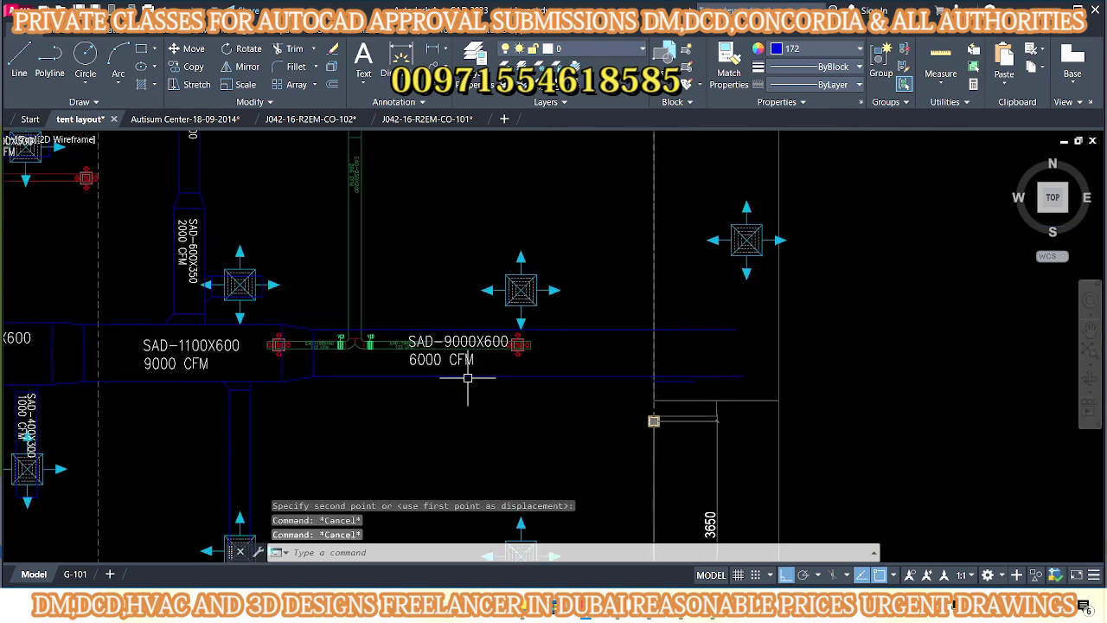
- Try moving the 6000 CFM text, then cancel the move
click(376, 349)
text(m)
key(Return)
scroll(509, 386, up, 5)
click(506, 425)
scroll(506, 425, down, 4)
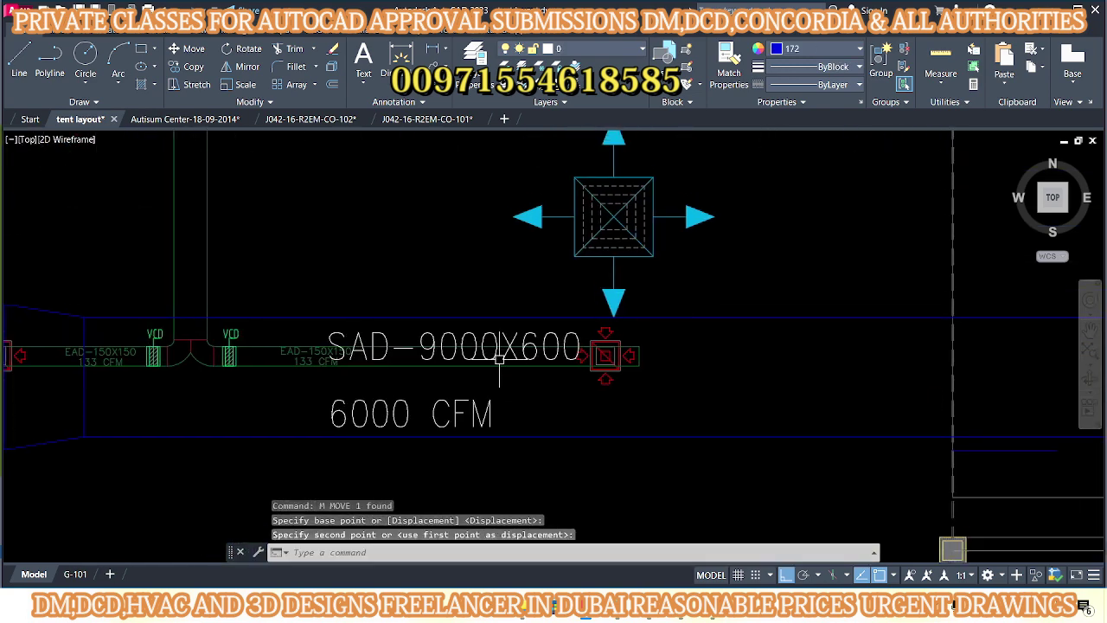
key(Escape)
key(Escape)
scroll(494, 358, down, 4)
scroll(482, 350, up, 2)
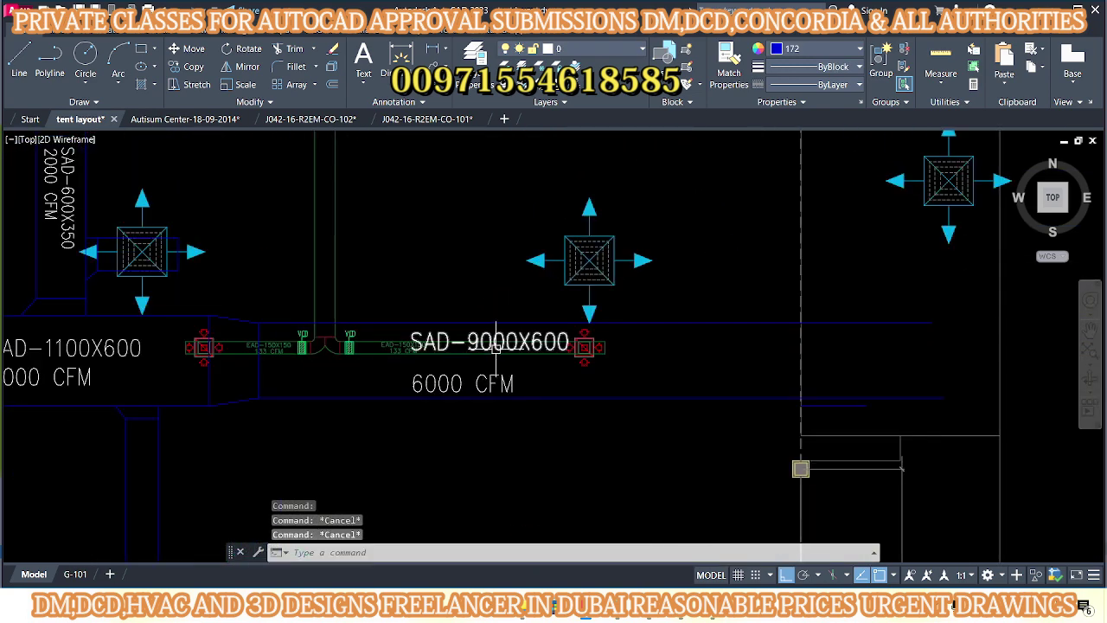
- Erase the SAD-9000X600 text
click(496, 344)
text(e)
key(Return)
scroll(510, 372, down, 3)
scroll(319, 353, up, 3)
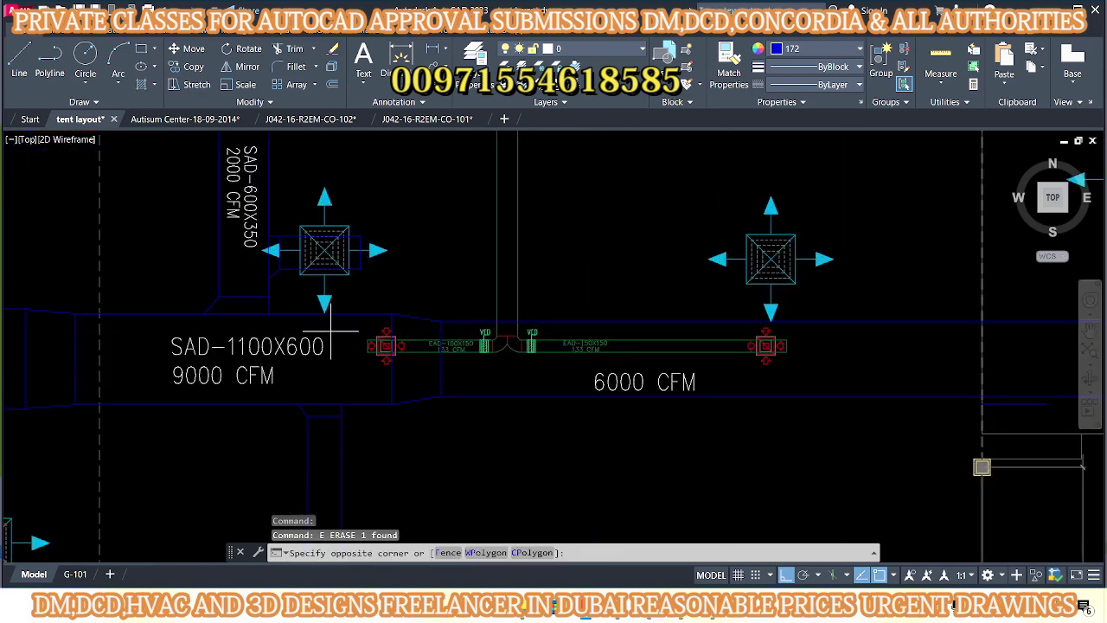
- Copy the SAD-1100X600 size label to sit above 6000 CFM
click(233, 405)
middle_drag(456, 447, 364, 418)
text(co)
key(Return)
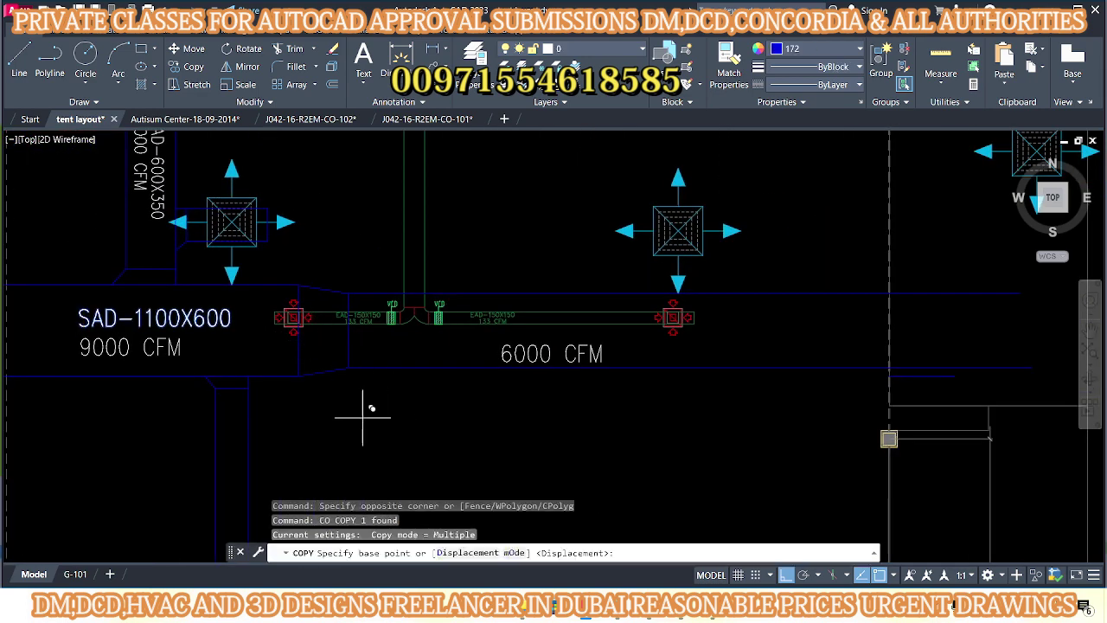
click(363, 418)
click(771, 389)
key(Escape)
mouse_move(619, 367)
middle_down()
mouse_move(597, 365)
mouse_move(547, 316)
middle_up()
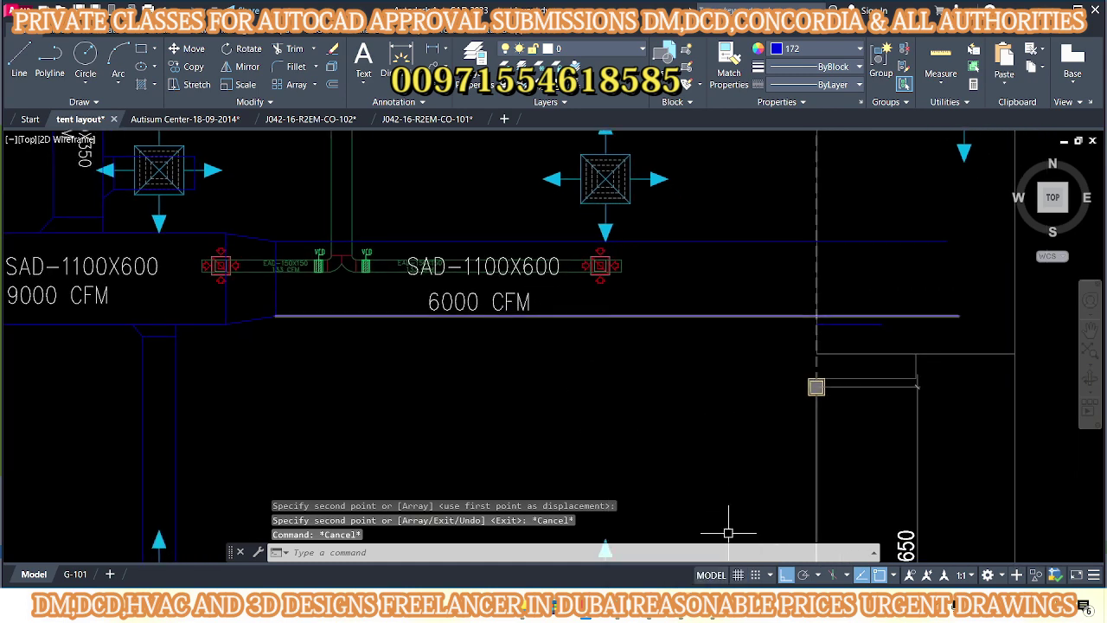
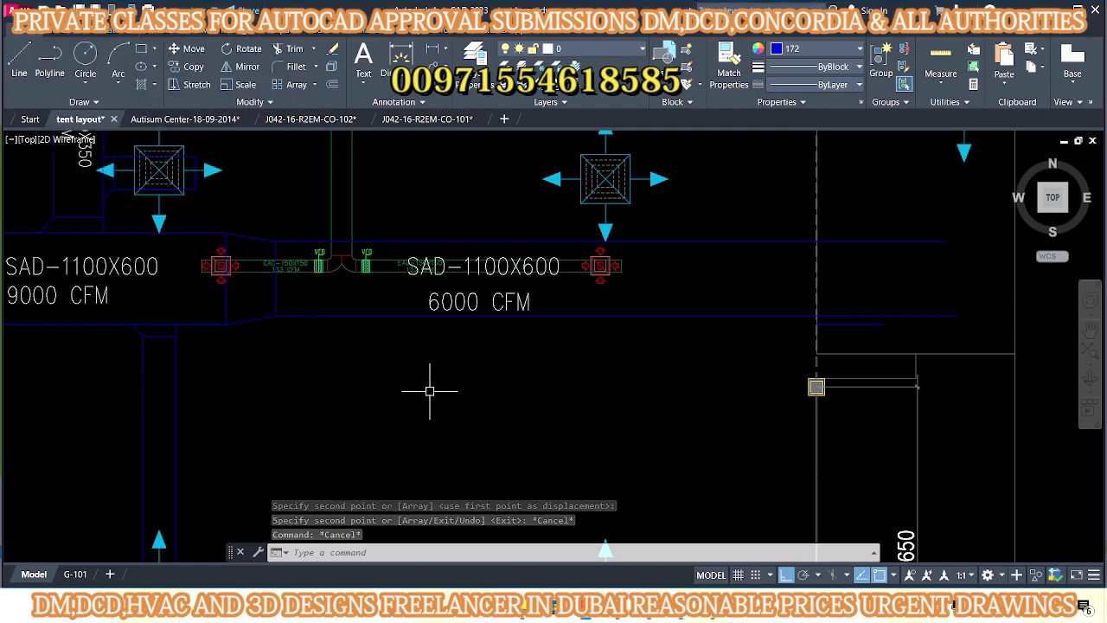
- Edit the duct size label beside 6000 CFM from SAD-1100X600 to SAD-900X550
click(576, 353)
key(Escape)
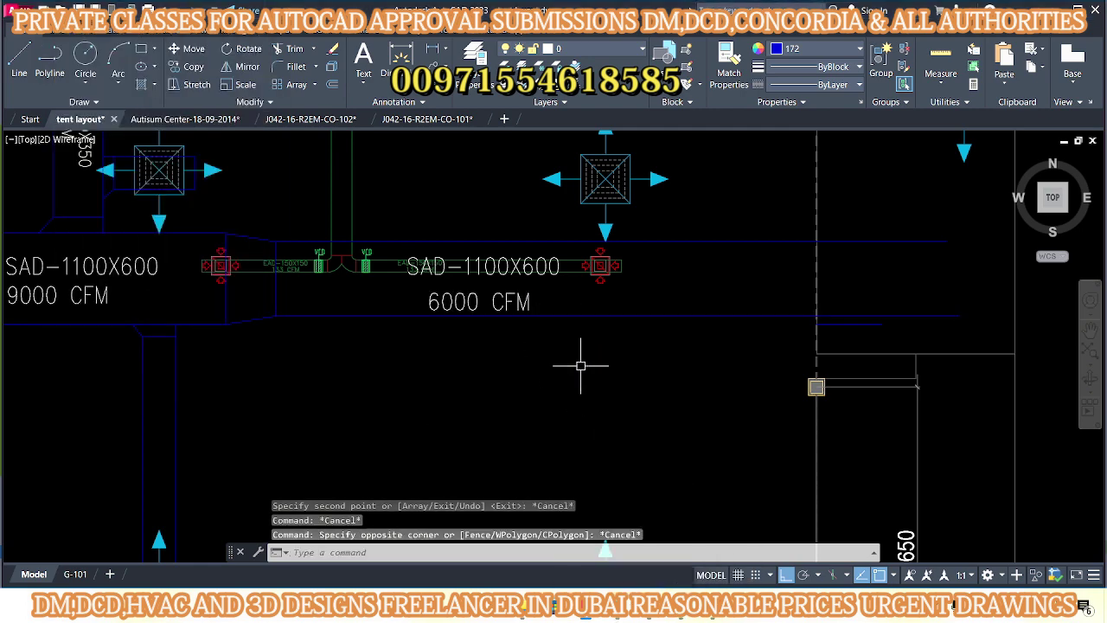
scroll(469, 276, up, 4)
double_click(554, 252)
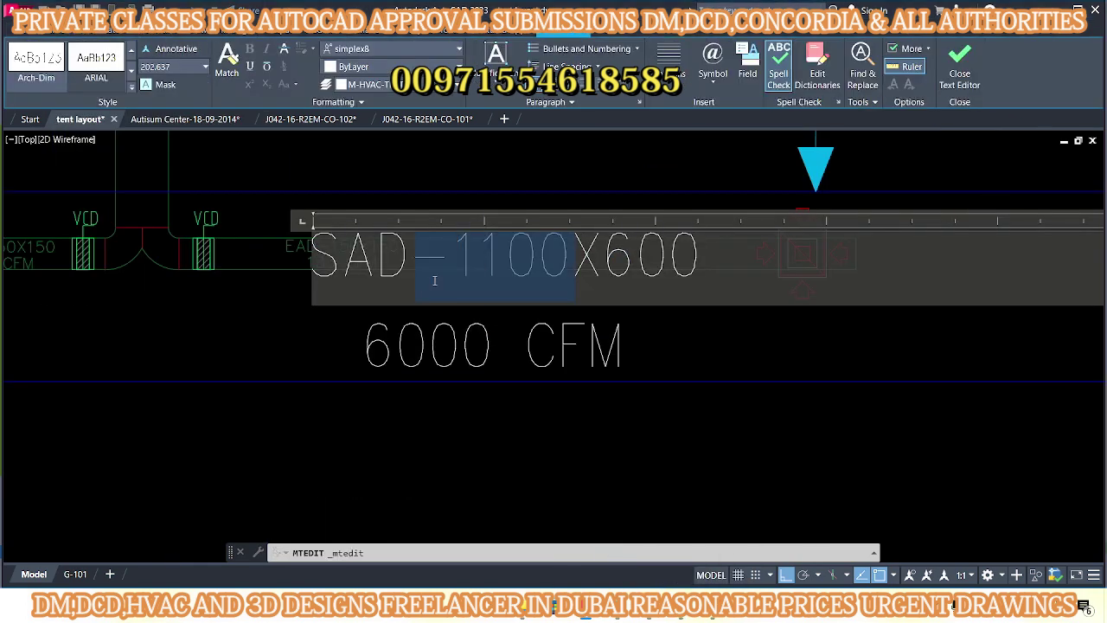
click(680, 451)
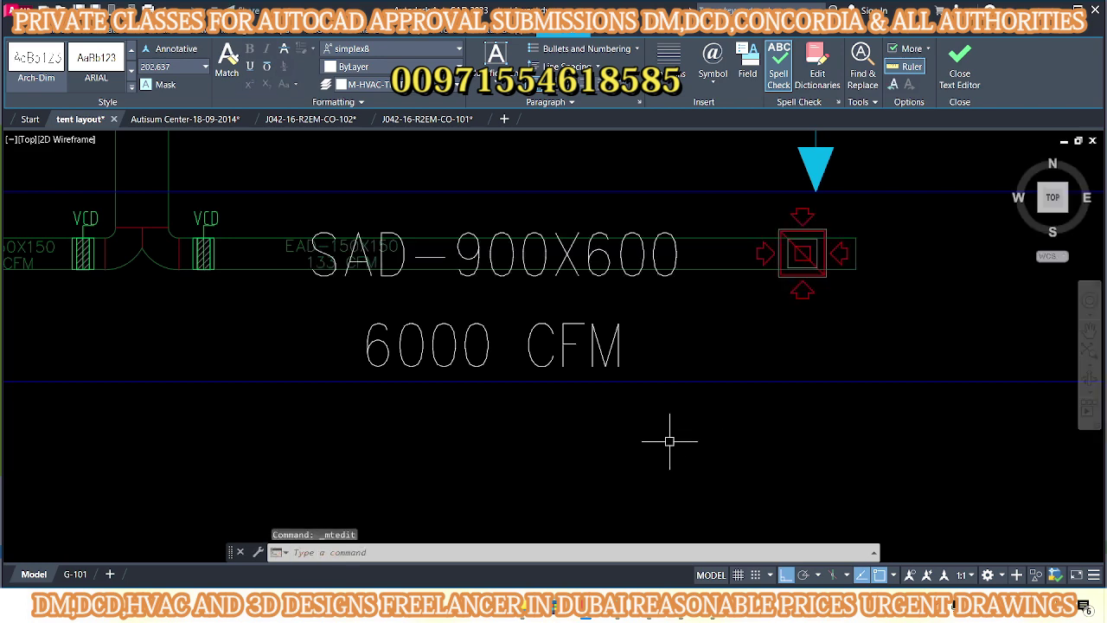
double_click(596, 252)
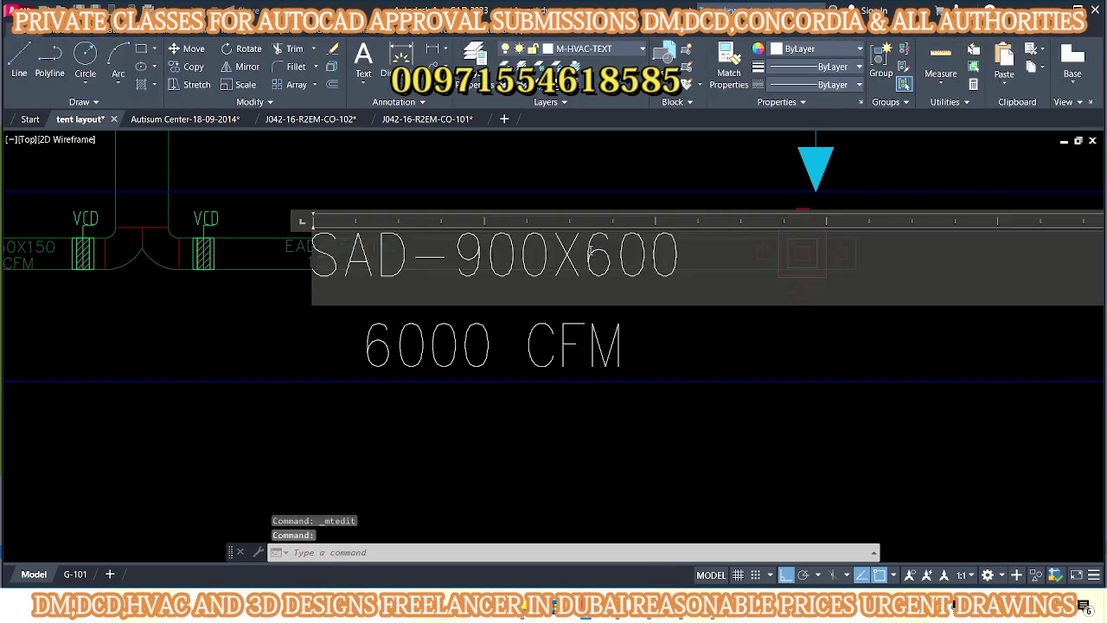
drag(593, 254, 631, 255)
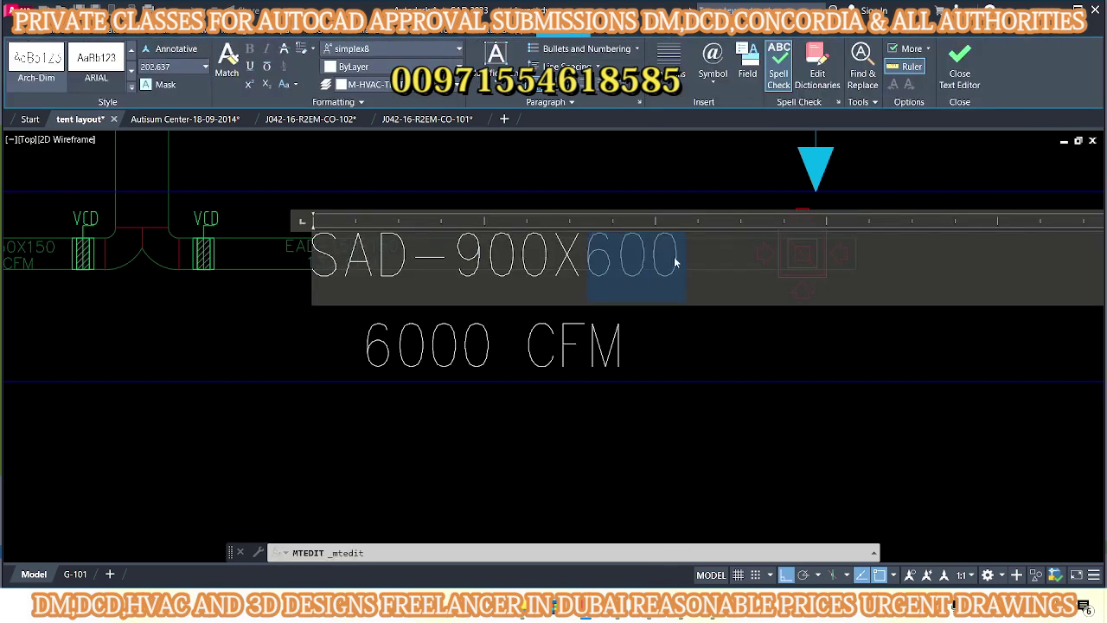
text(550)
key(Escape)
scroll(616, 318, down, 3)
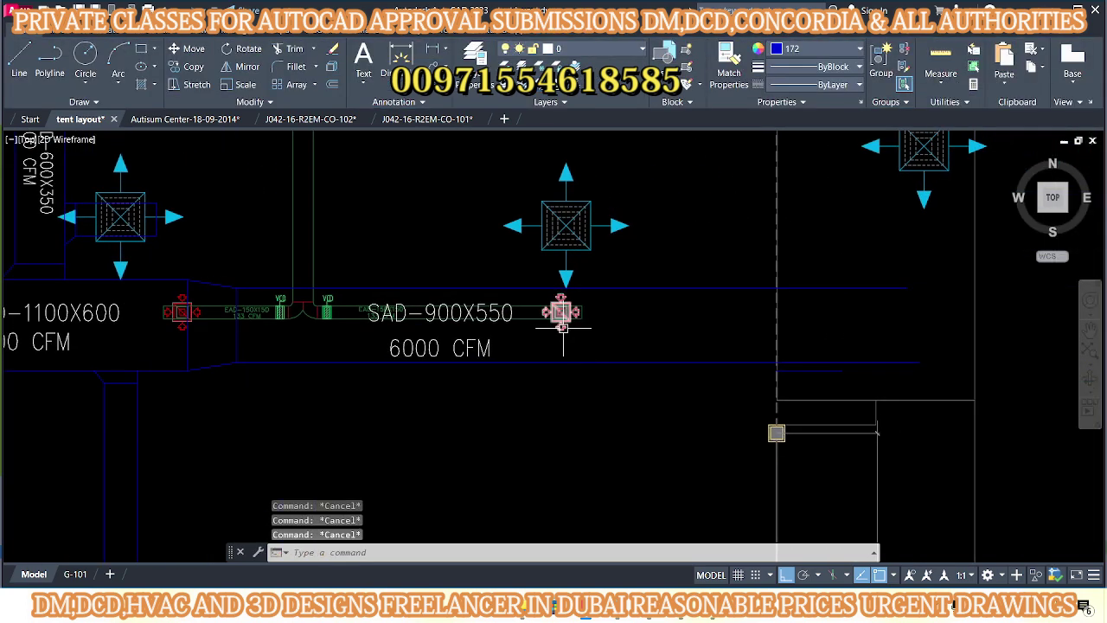
- Pan to the SAD-900X550 run and start a branch edge line from it
scroll(616, 318, down, 3)
scroll(616, 318, up, 3)
key(Escape)
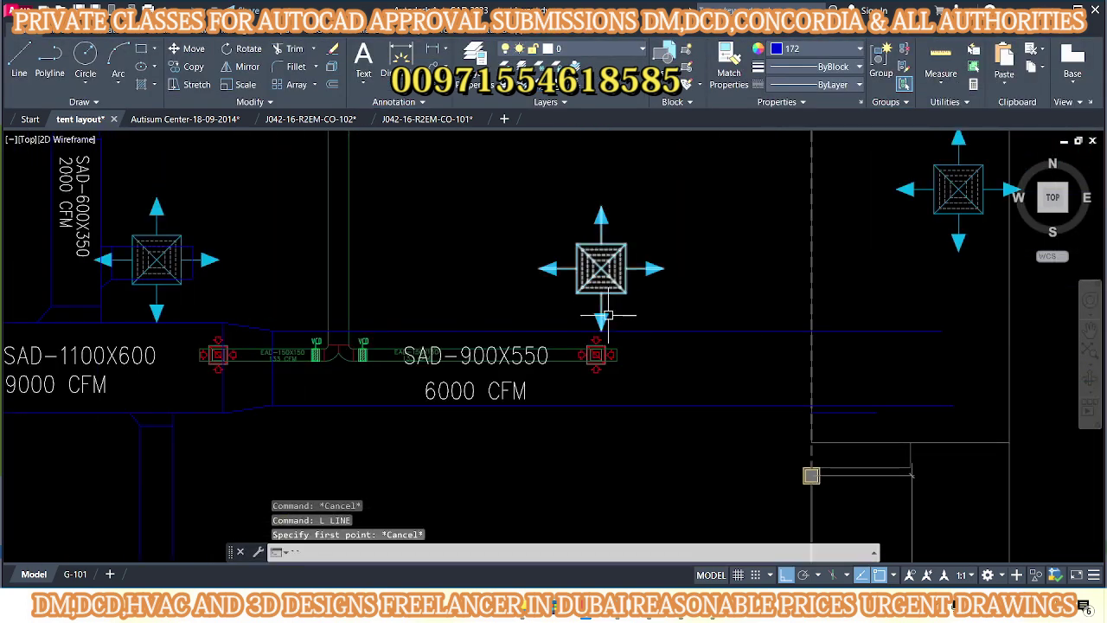
middle_drag(587, 329, 574, 363)
text(l)
key(Return)
scroll(573, 364, up, 2)
click(618, 370)
scroll(618, 371, down, 4)
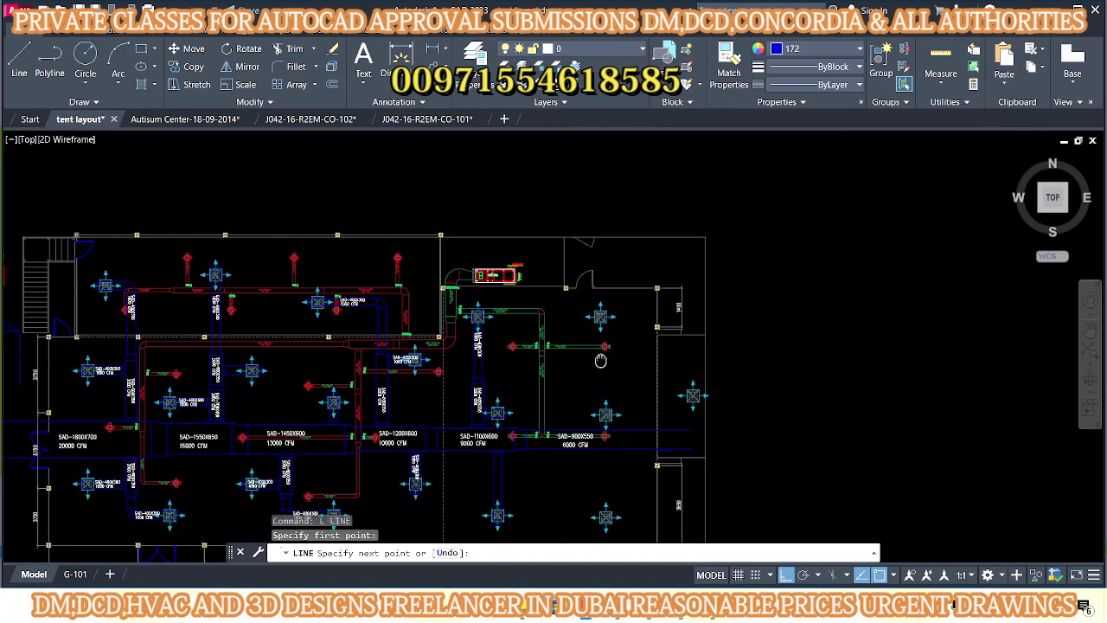
scroll(600, 275, up, 4)
key(Escape)
- Try offsetting the duct edges at the current distance for the branch
scroll(600, 275, down, 3)
scroll(574, 287, up, 3)
scroll(574, 286, up, 2)
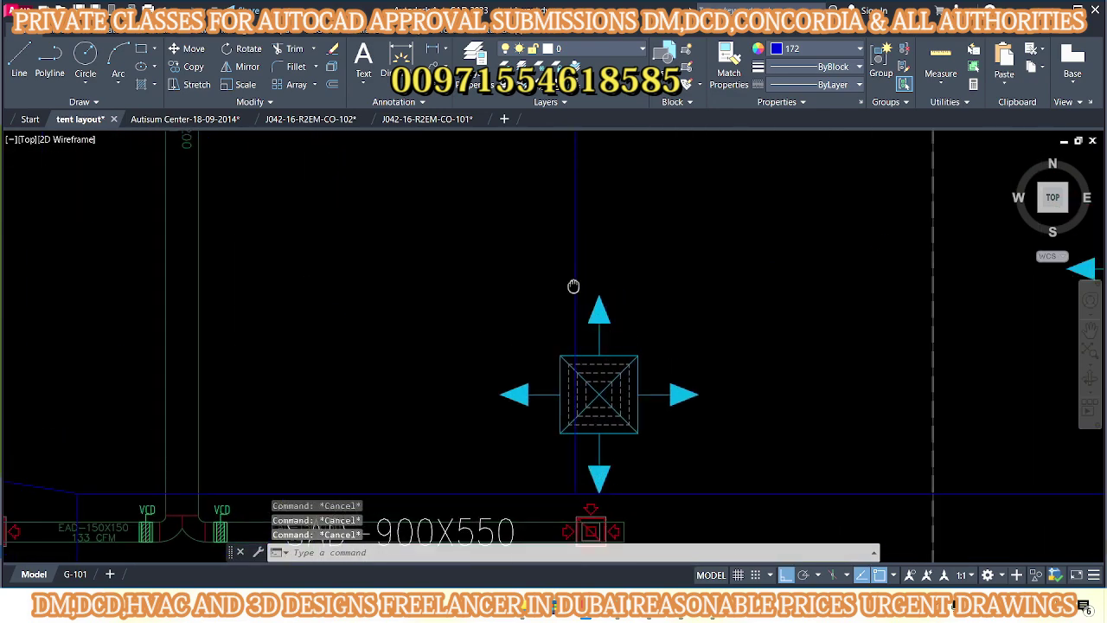
text(o)
key(Return)
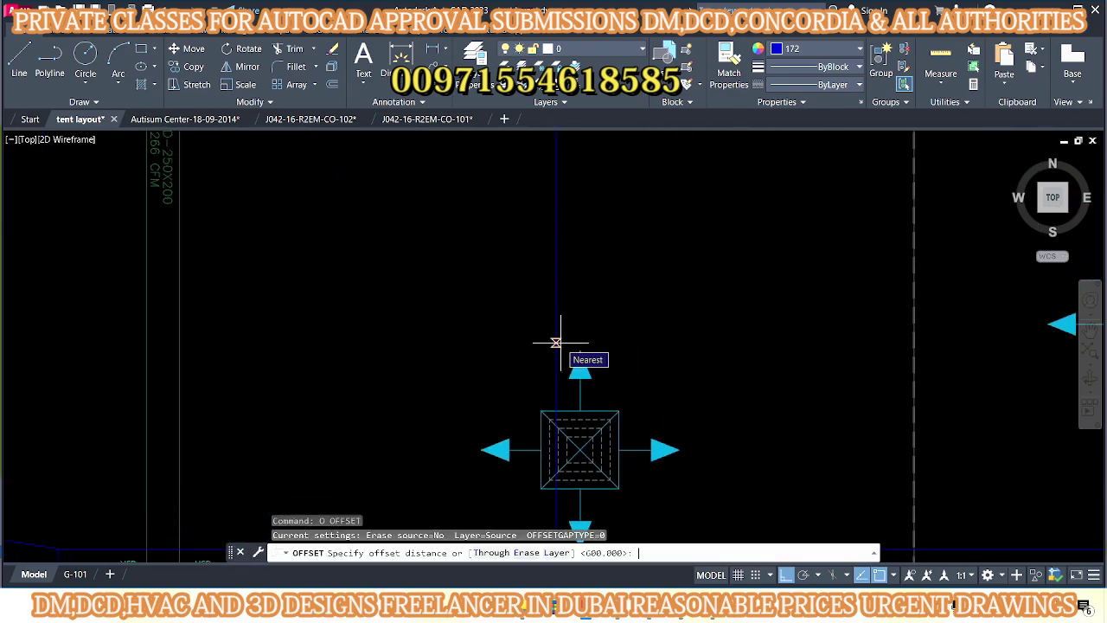
key(Return)
scroll(556, 342, down, 3)
key(Escape)
key(Escape)
key(Escape)
scroll(603, 306, up, 4)
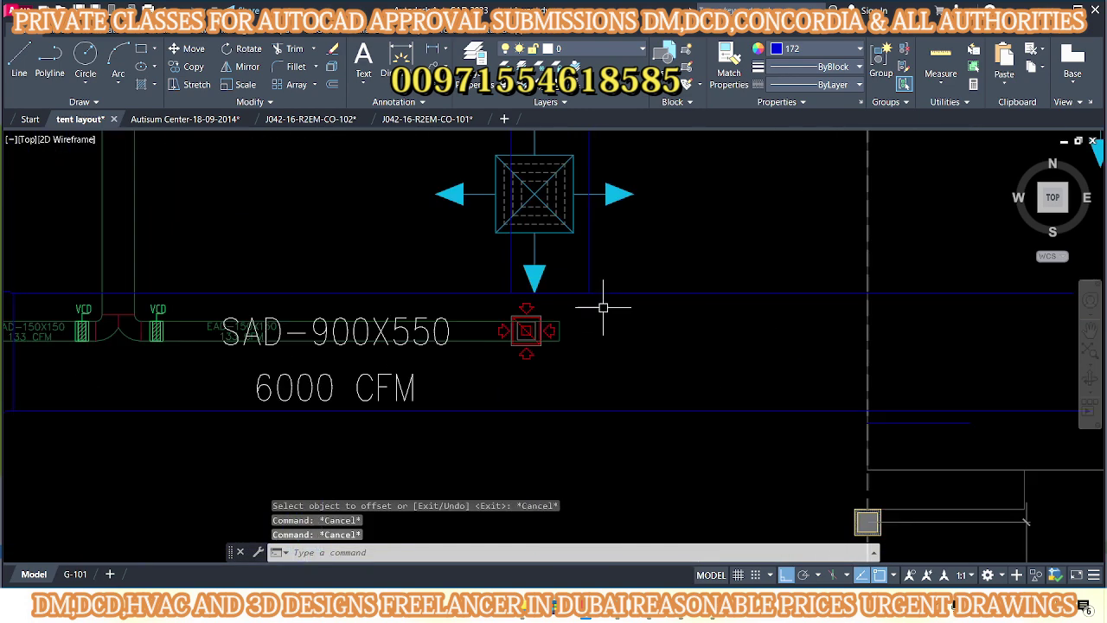
text(l)
key(Return)
scroll(543, 368, up, 2)
key(Escape)
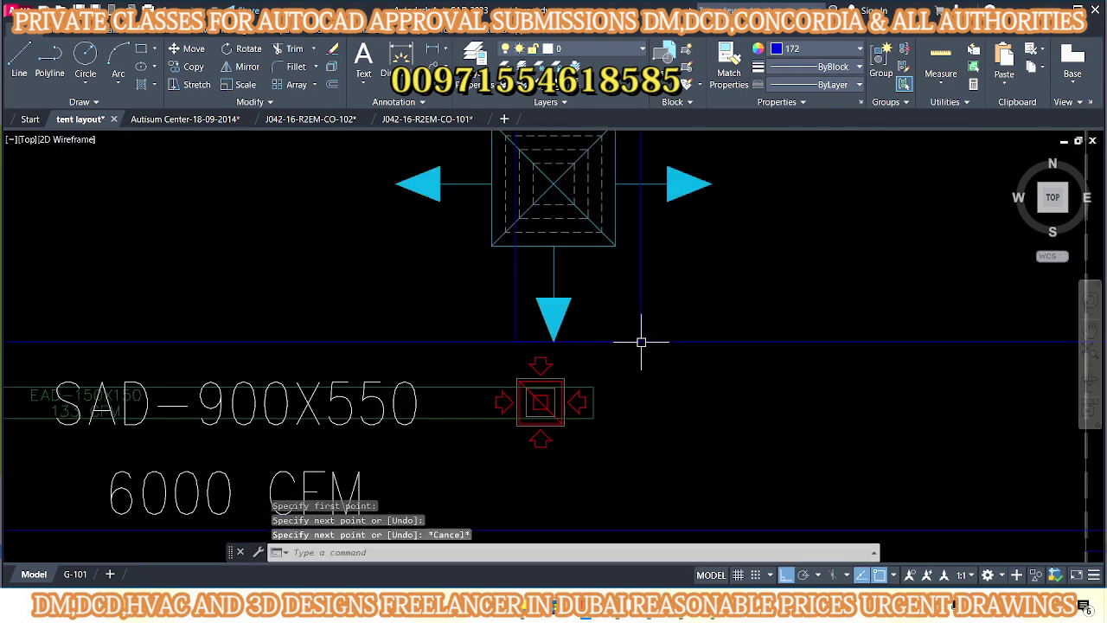
- Offset the duct edges and draw the diagonal taper edge line
text(o)
key(Return)
text(2)
key(Escape)
mouse_move(516, 323)
middle_down()
mouse_move(568, 319)
mouse_move(507, 321)
middle_up()
text(l)
key(Return)
click(536, 337)
key(Escape)
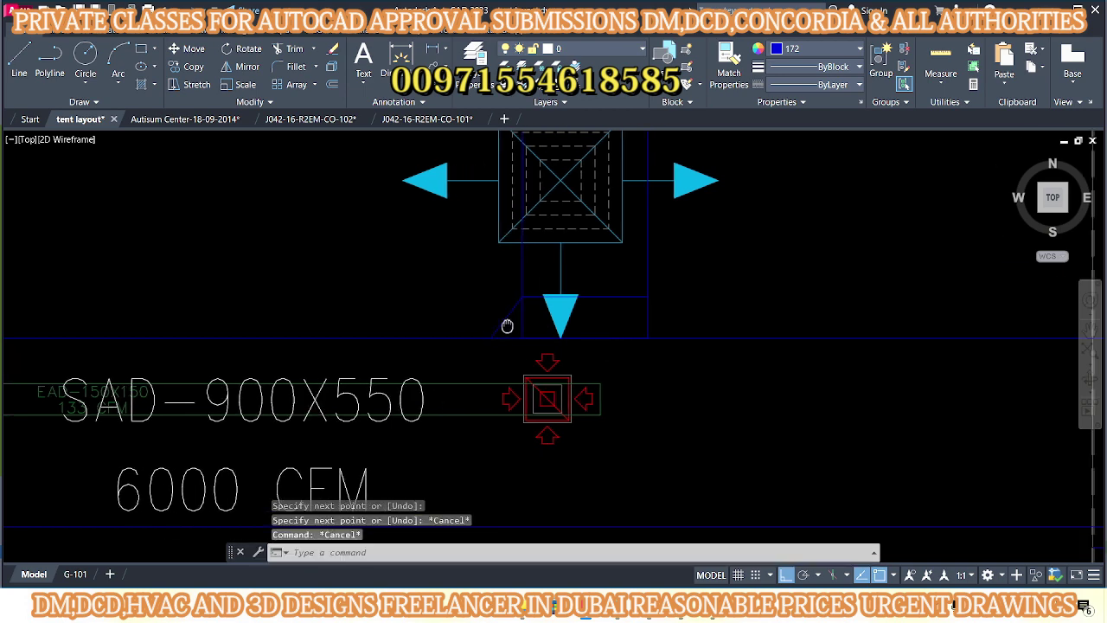
- Attempt trimming and adding further branch duct lines
text(tr)
key(Return)
key(Escape)
key(Escape)
scroll(512, 321, down, 3)
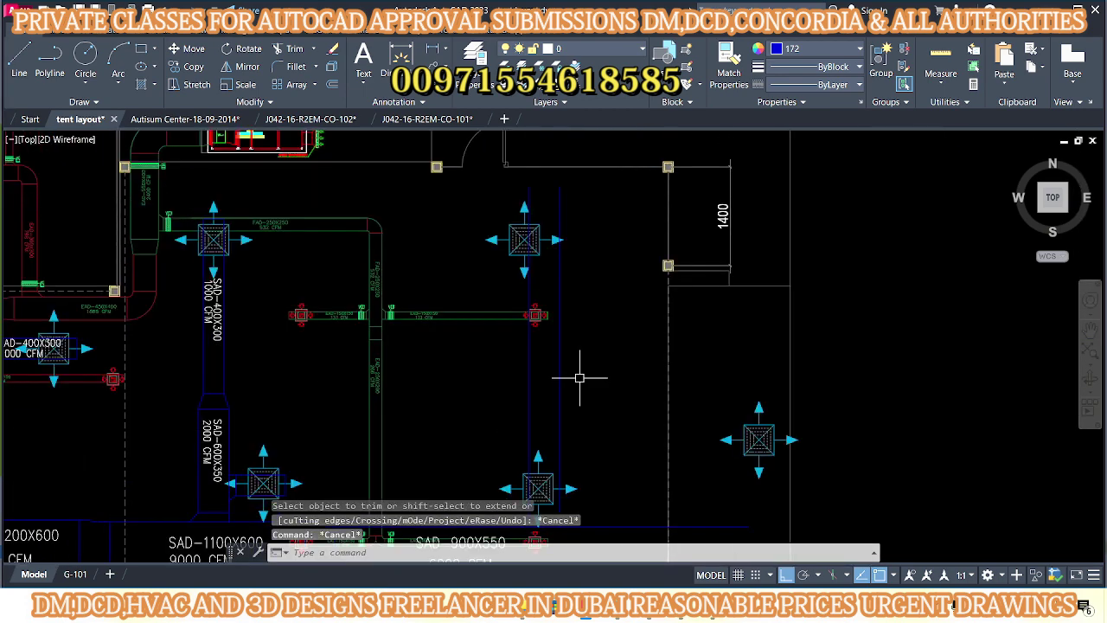
text(l)
key(Return)
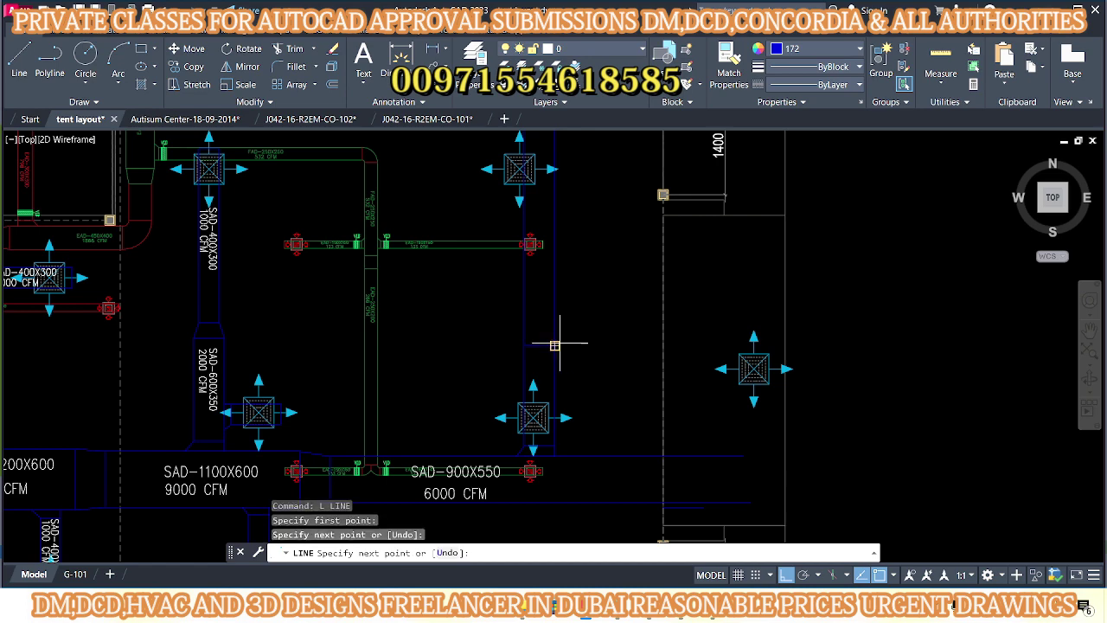
key(Escape)
- Offset a duct edge by 400 and erase the short stray line
middle_drag(541, 346, 570, 355)
text(400)
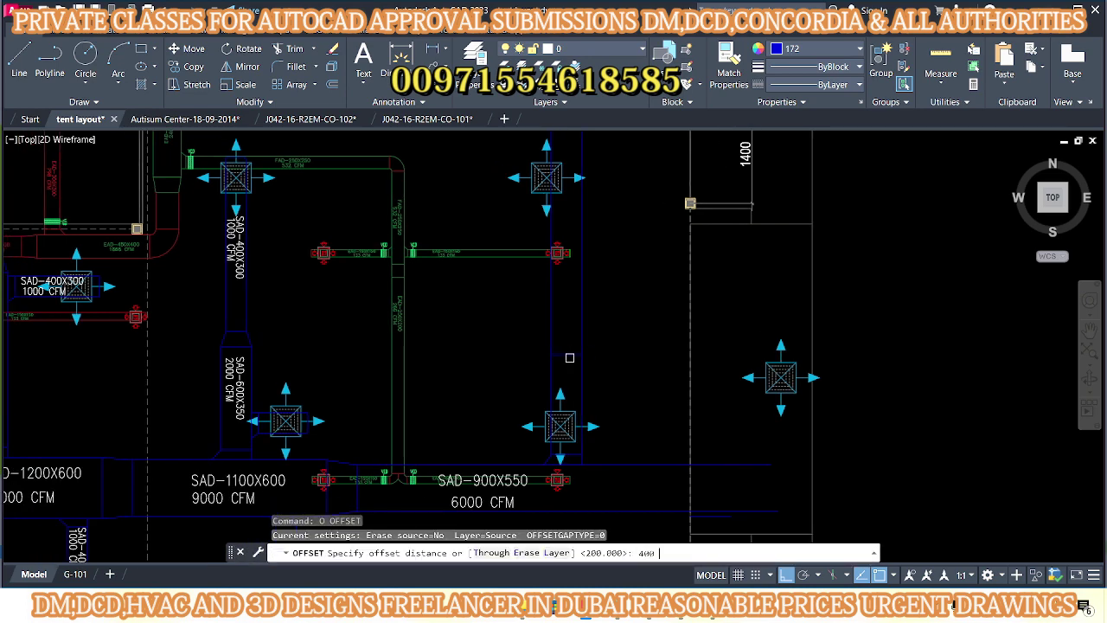
key(Return)
scroll(568, 355, up, 5)
scroll(568, 354, down, 3)
key(Escape)
click(562, 362)
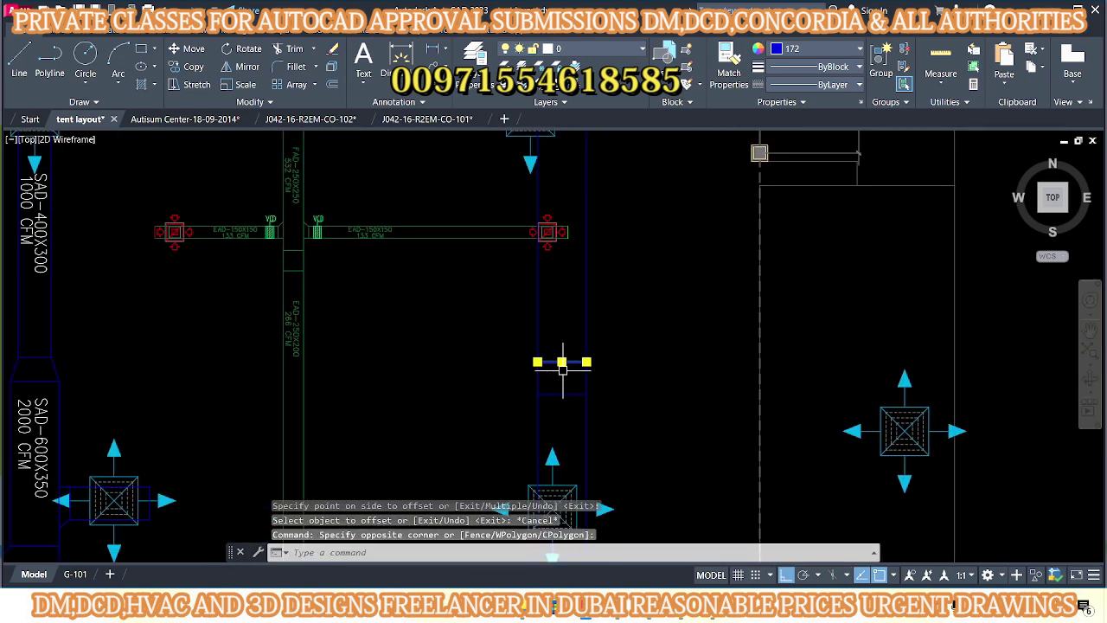
text(e)
key(Return)
- Copy the four lines of the SAD-600 duct taper for the new branch
mouse_move(568, 358)
middle_down()
mouse_move(510, 361)
mouse_move(484, 338)
middle_up()
scroll(511, 362, up, 3)
click(597, 339)
click(420, 366)
text(co)
key(Return)
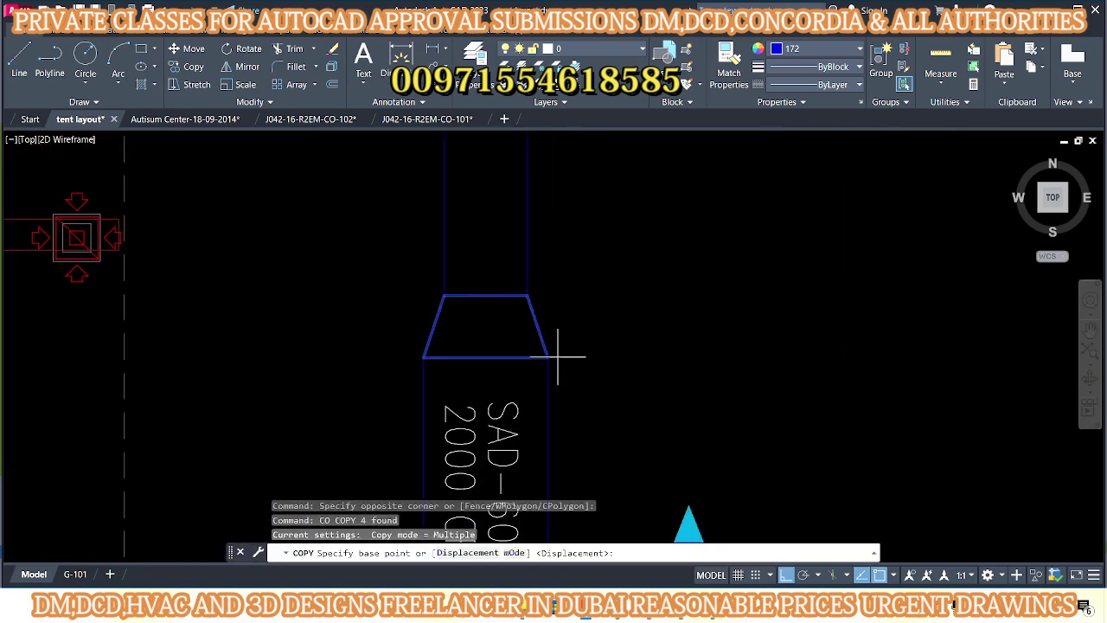
scroll(672, 329, down, 3)
scroll(681, 350, up, 3)
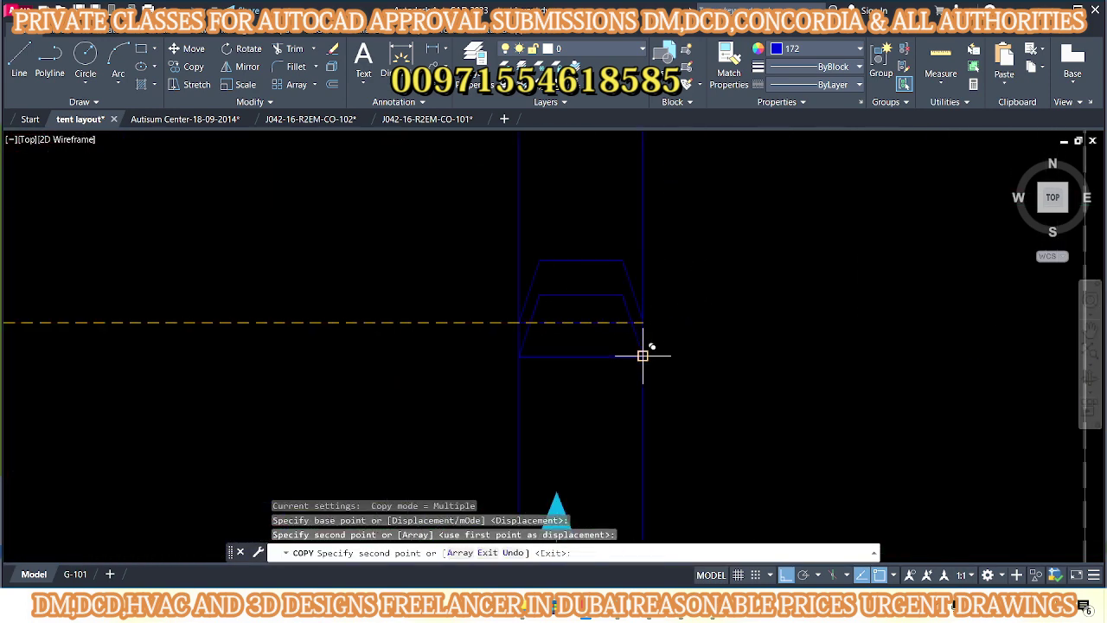
key(Escape)
scroll(643, 355, down, 3)
- Trim around the copied taper and pan toward the diffuser
text(tr)
key(Return)
key(Escape)
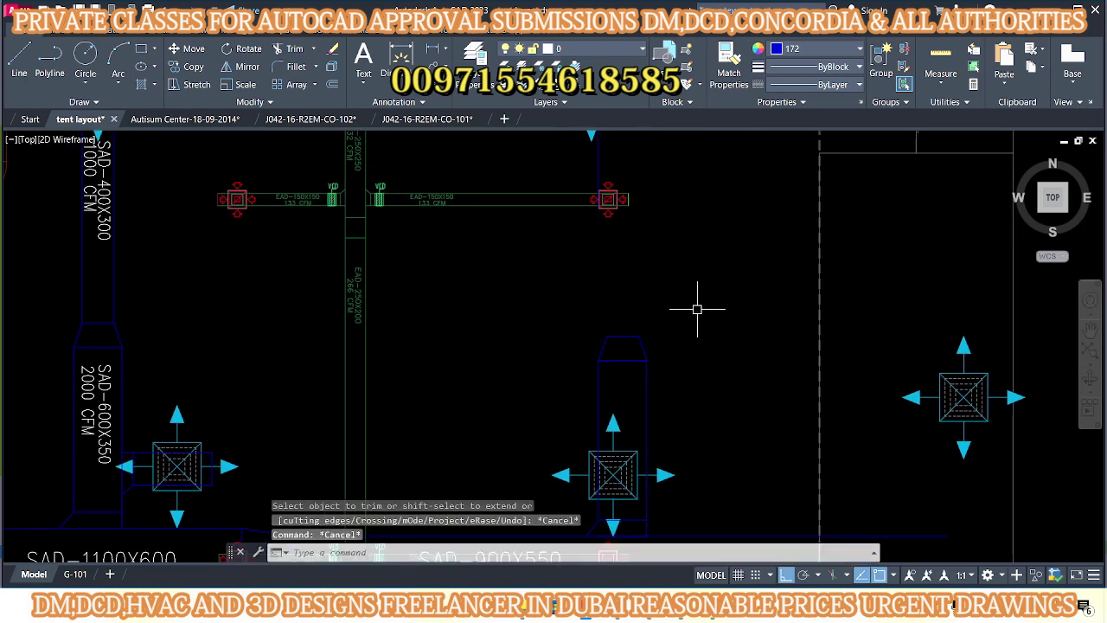
text(l)
key(Return)
key(Escape)
middle_drag(624, 165, 624, 282)
middle_drag(655, 414, 611, 334)
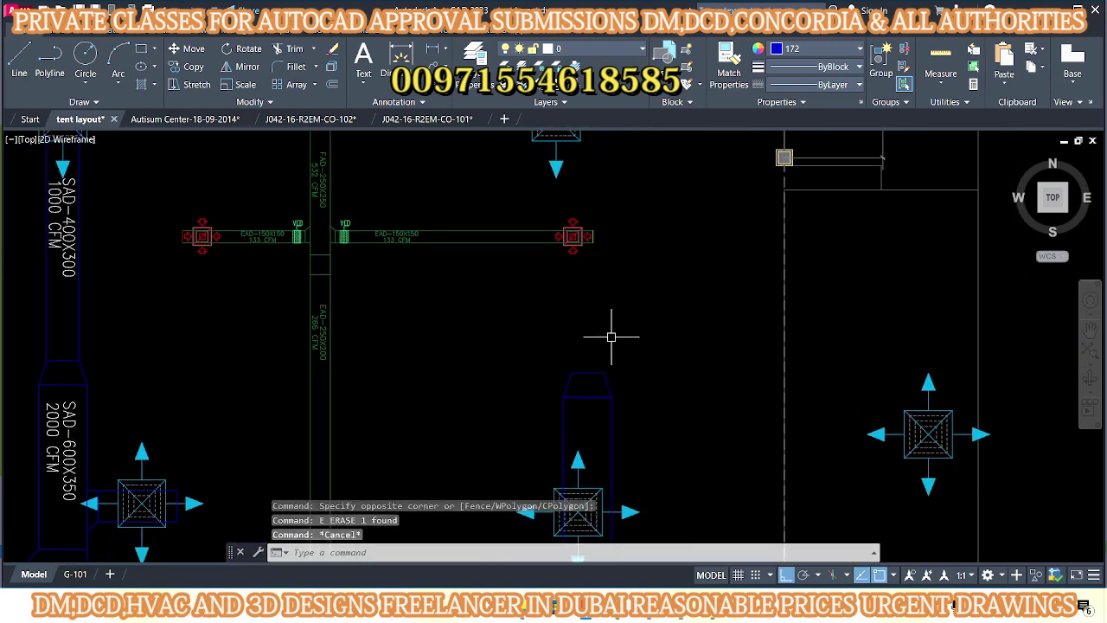
- Move the diffuser rightward to line up with the new branch
text(l)
key(Return)
scroll(625, 186, down, 3)
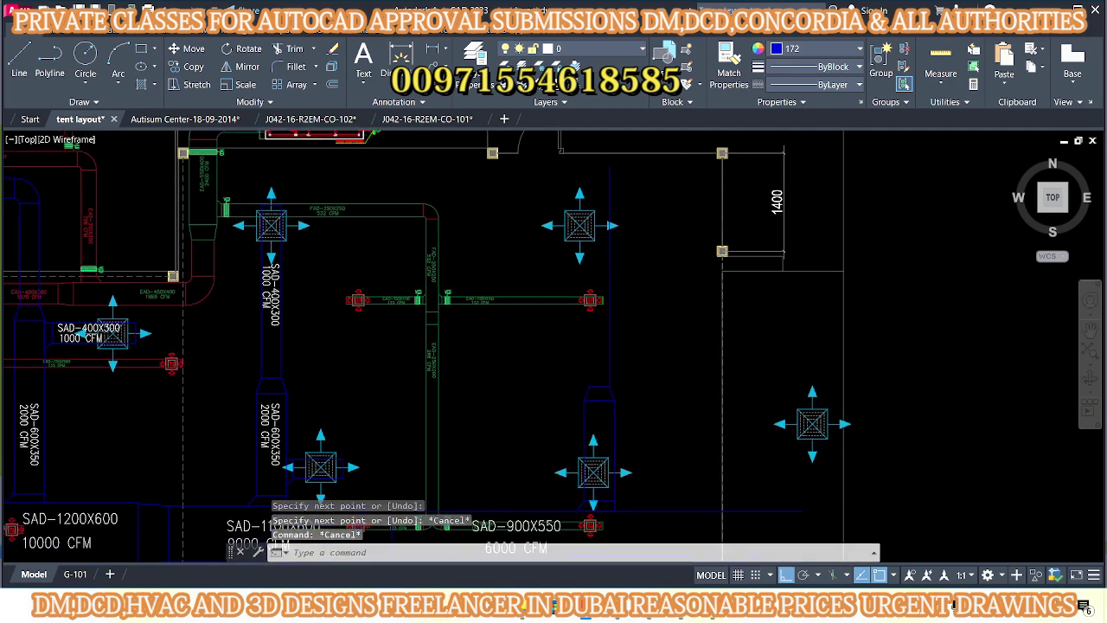
scroll(586, 389, up, 3)
scroll(610, 372, up, 2)
key(Escape)
click(595, 353)
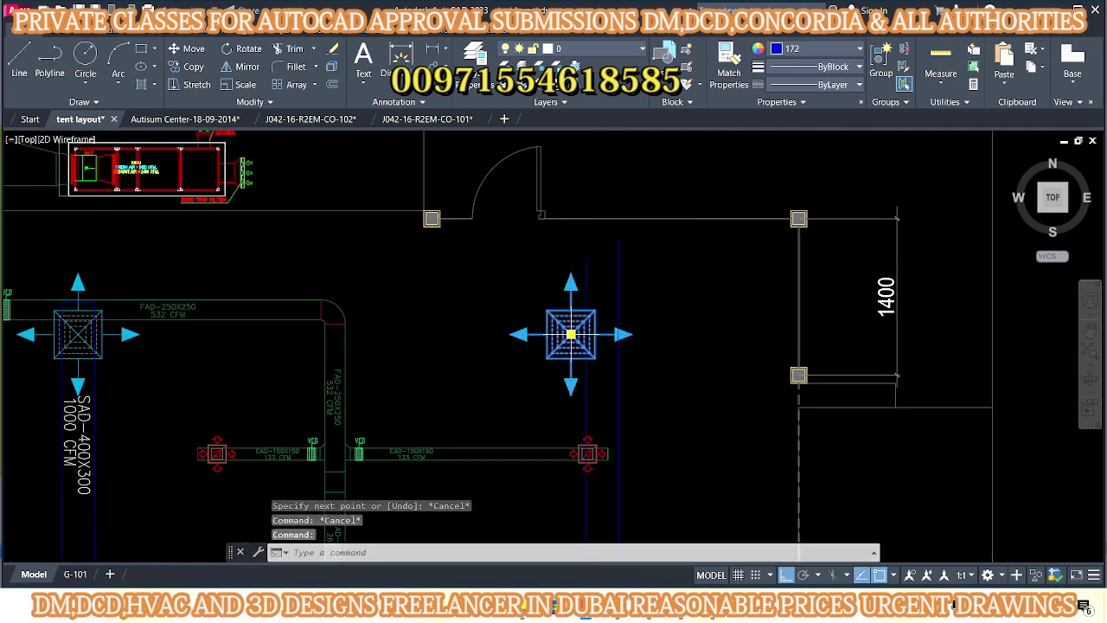
text(m)
key(Return)
scroll(675, 365, up, 2)
click(634, 360)
click(683, 359)
- Close the branch duct end with a horizontal line and trim the overlaps
scroll(680, 359, down, 2)
text(l)
key(Return)
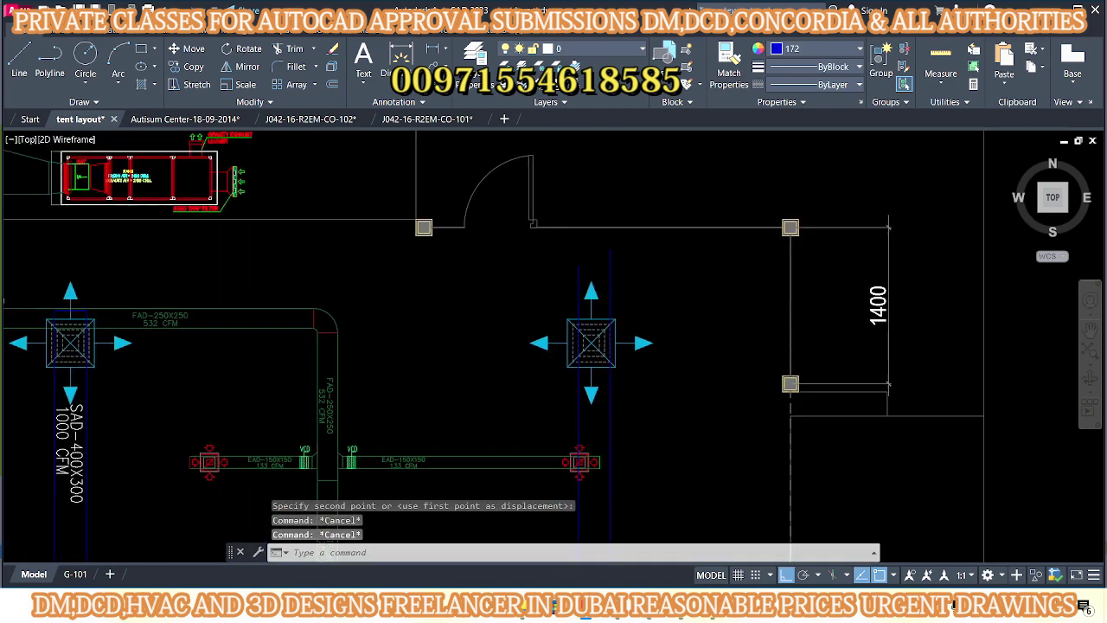
scroll(606, 350, up, 5)
click(650, 337)
middle_drag(672, 345, 648, 307)
key(Return)
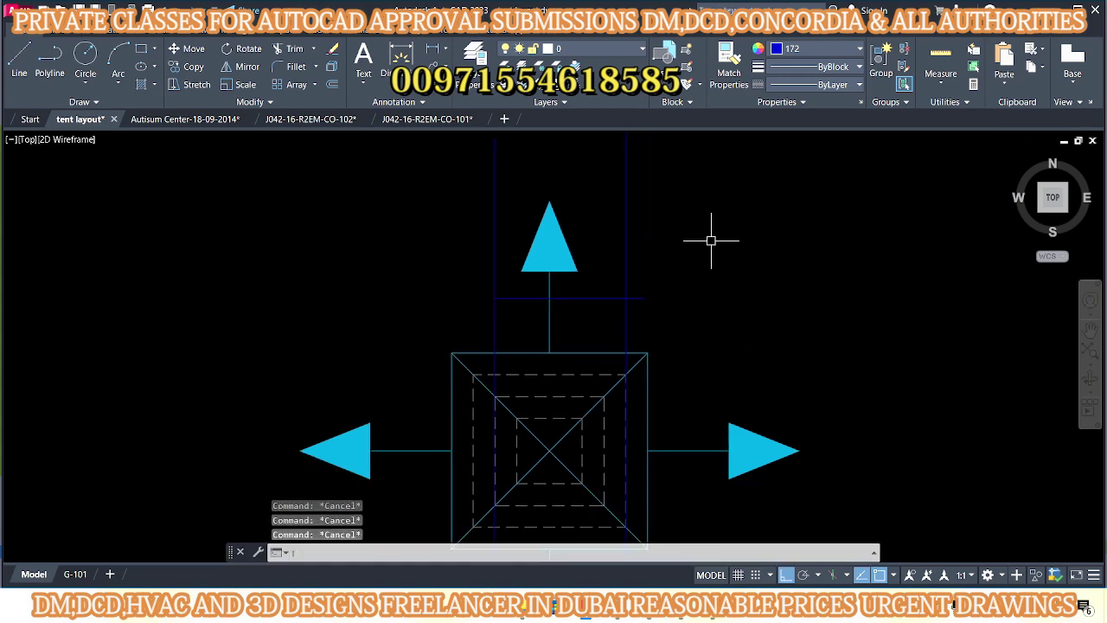
text(tr)
key(Return)
click(642, 295)
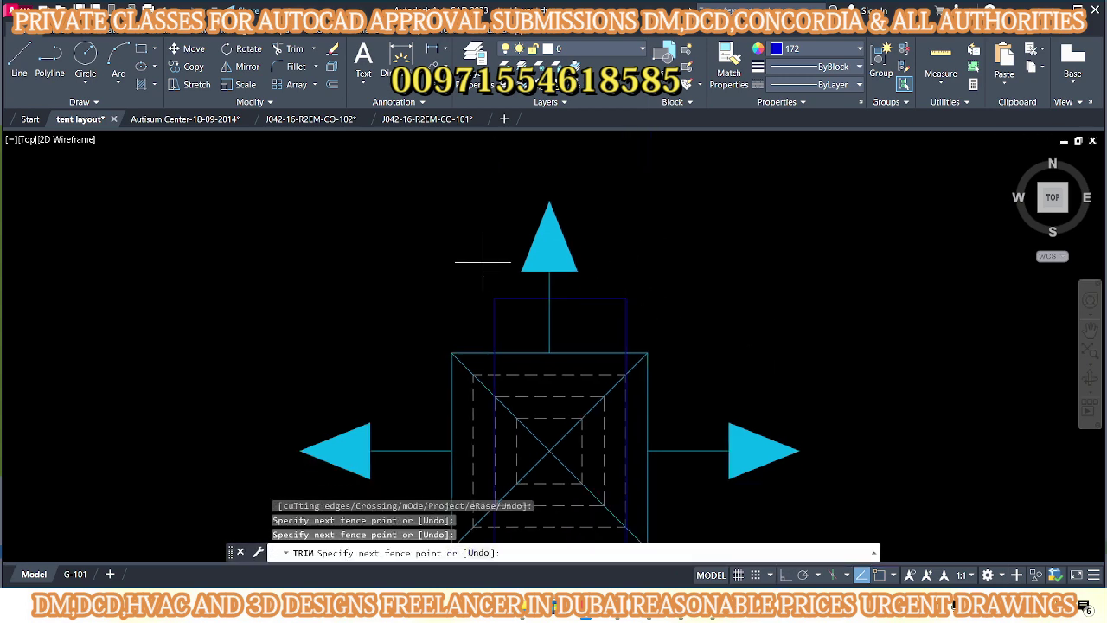
key(Escape)
scroll(484, 346, down, 6)
scroll(490, 355, down, 3)
scroll(426, 277, up, 5)
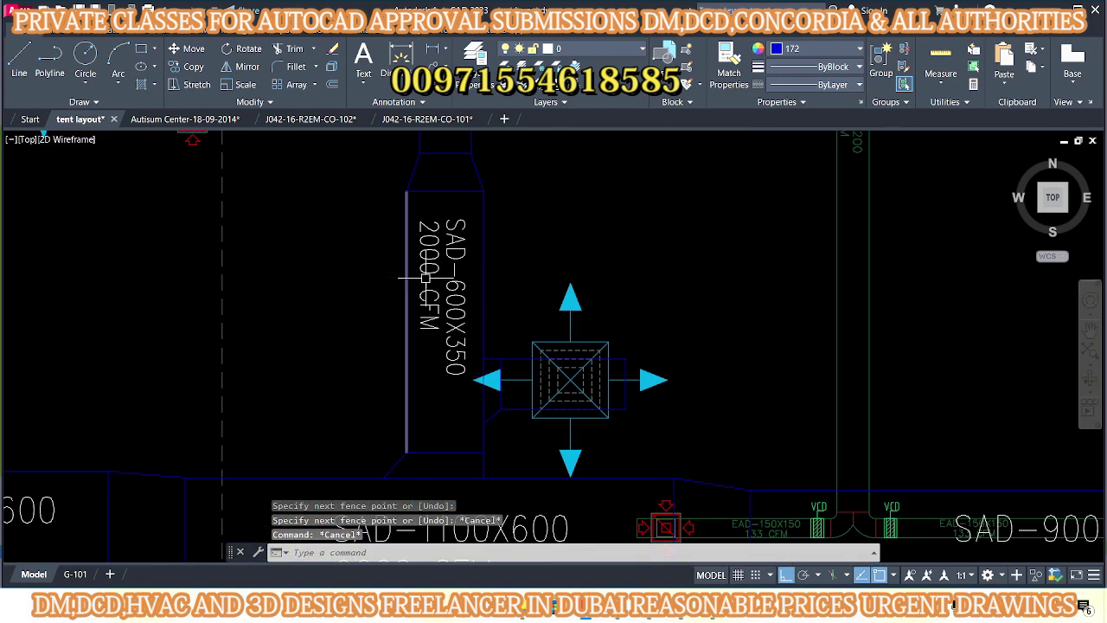
- Copy the SAD-600X350 2000 CFM label beside the new branch
click(454, 251)
text(co)
key(Return)
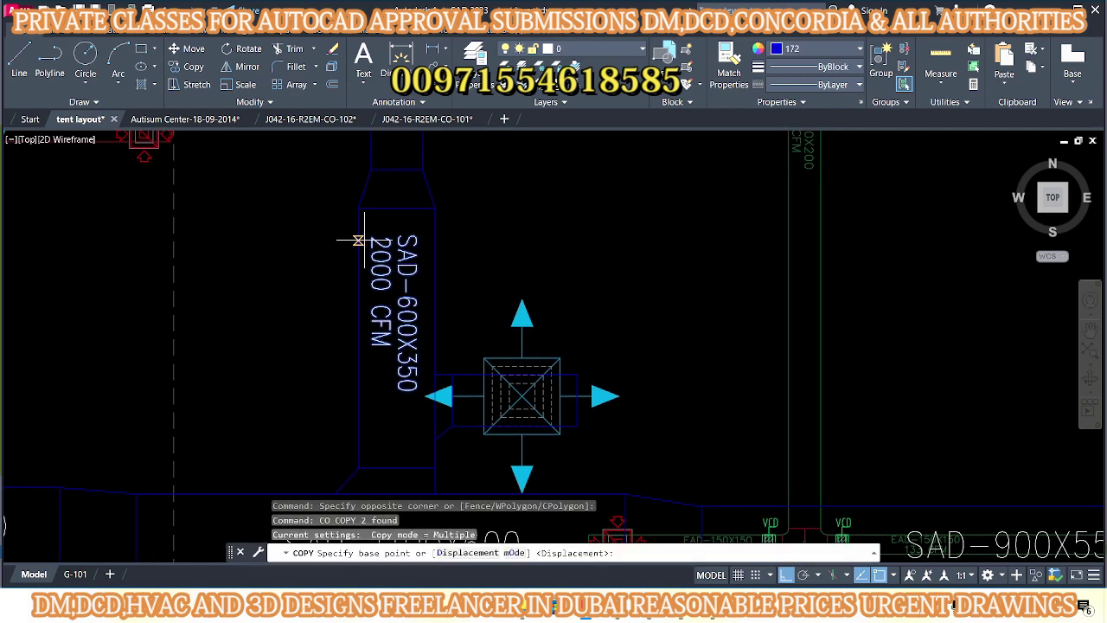
click(398, 232)
scroll(681, 210, down, 3)
scroll(519, 247, up, 4)
click(470, 242)
- Select the SAD-400X300 label and start a copy with a base point, then cancel it
key(Escape)
key(Escape)
scroll(420, 247, down, 5)
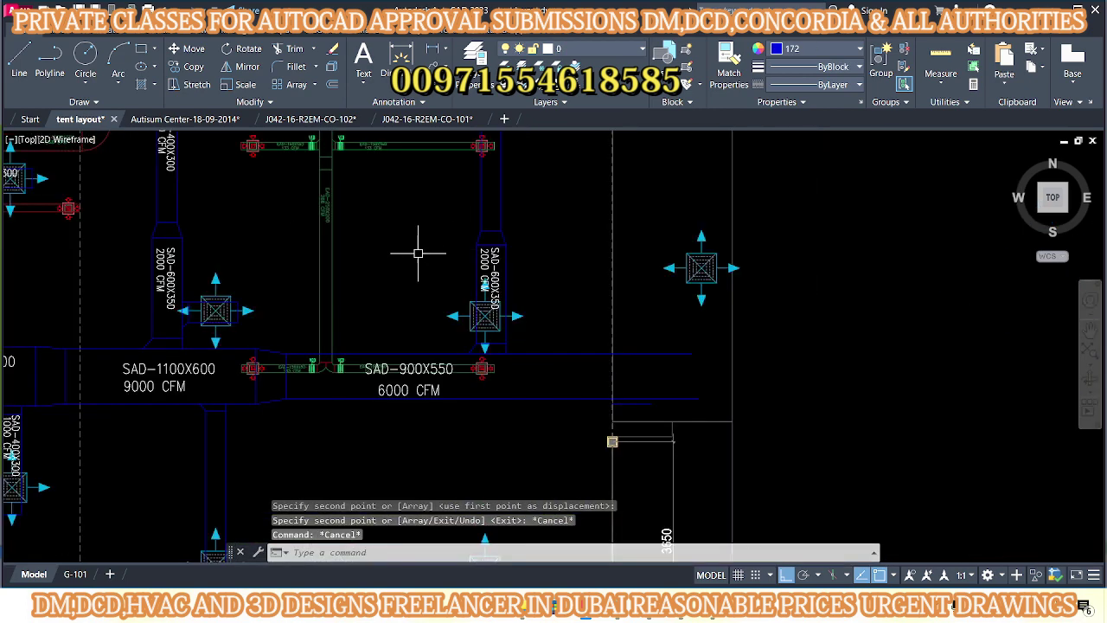
scroll(292, 294, up, 2)
scroll(291, 294, up, 4)
click(400, 364)
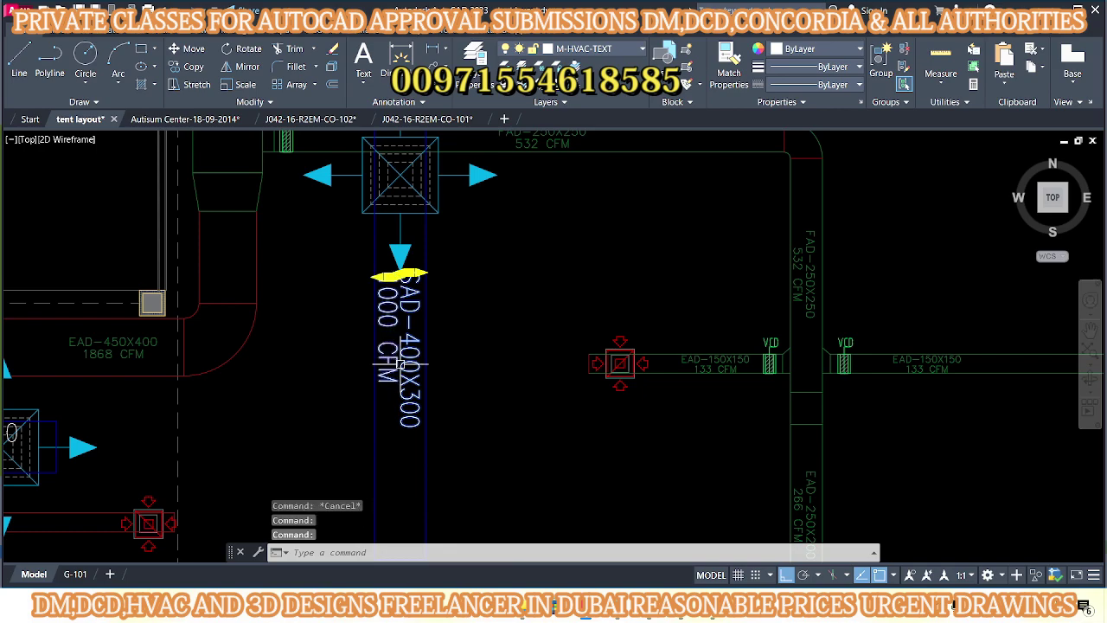
middle_drag(413, 385, 403, 361)
key(Return)
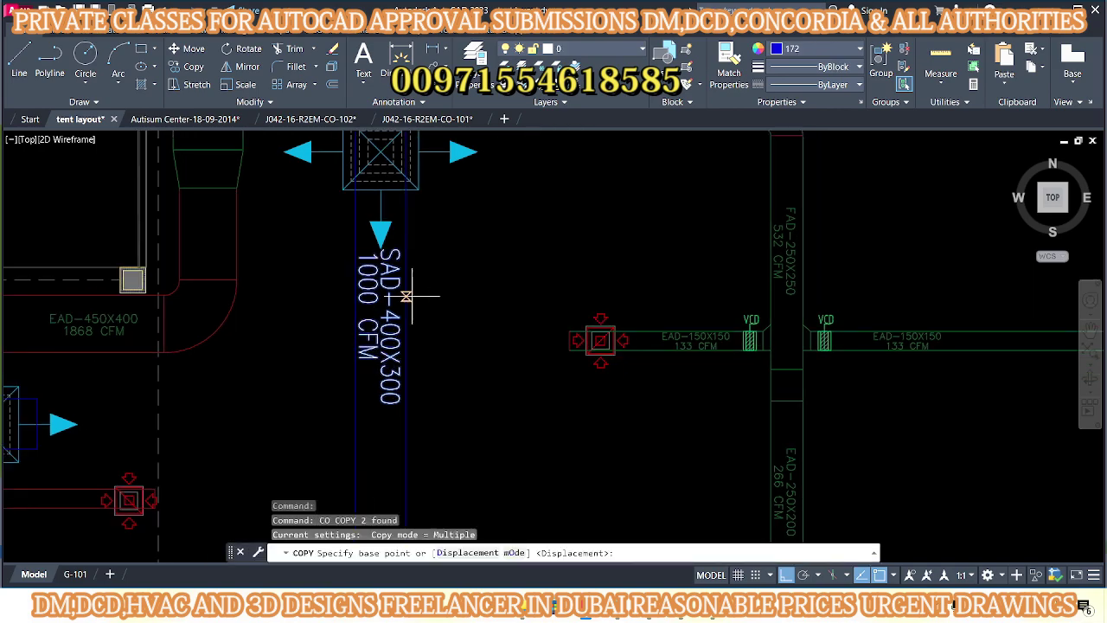
click(417, 294)
scroll(417, 294, down, 5)
scroll(666, 294, up, 5)
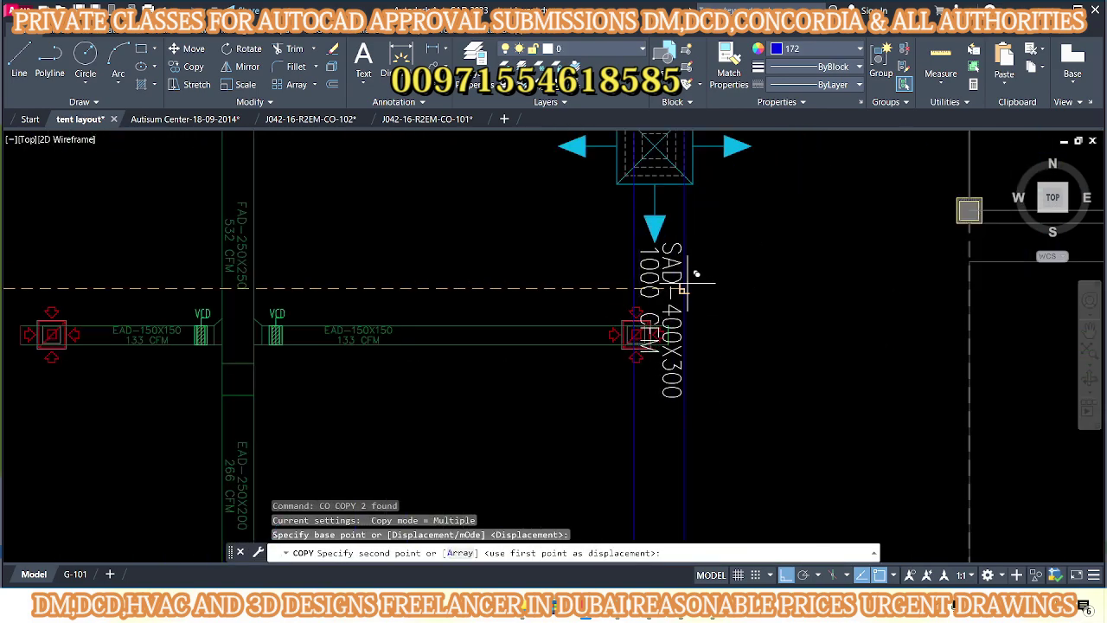
key(Escape)
scroll(683, 290, down, 5)
scroll(617, 289, up, 3)
- Start a line beside the diffuser, cancel it, and pan to the SAD-900X550 duct
text(l)
key(Return)
scroll(600, 385, up, 4)
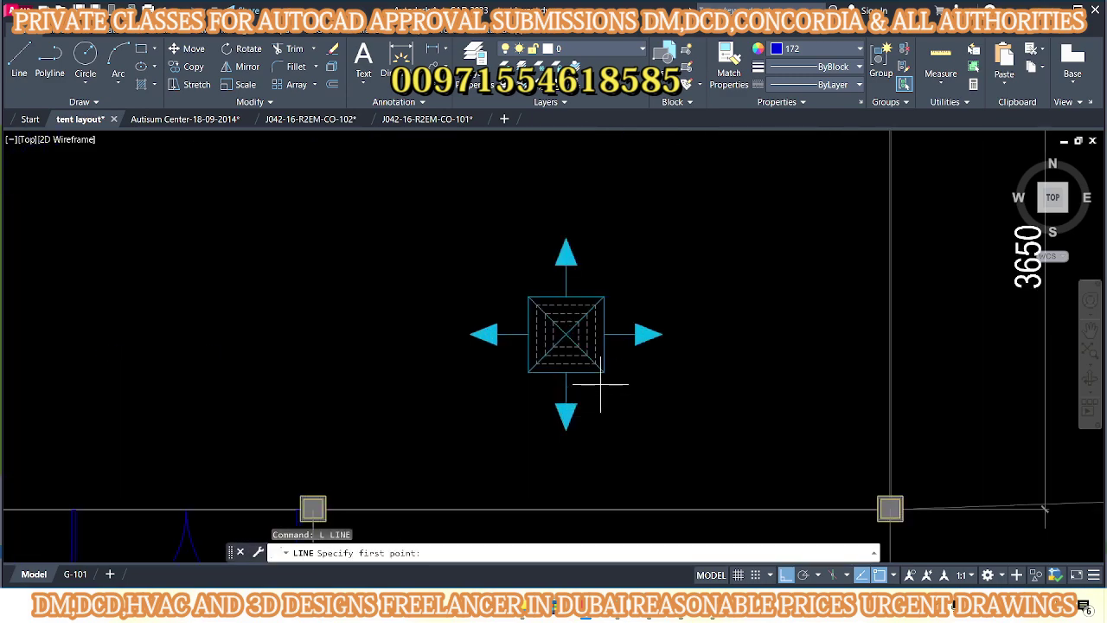
click(600, 385)
scroll(601, 385, down, 3)
key(Escape)
key(Escape)
middle_drag(454, 334, 485, 338)
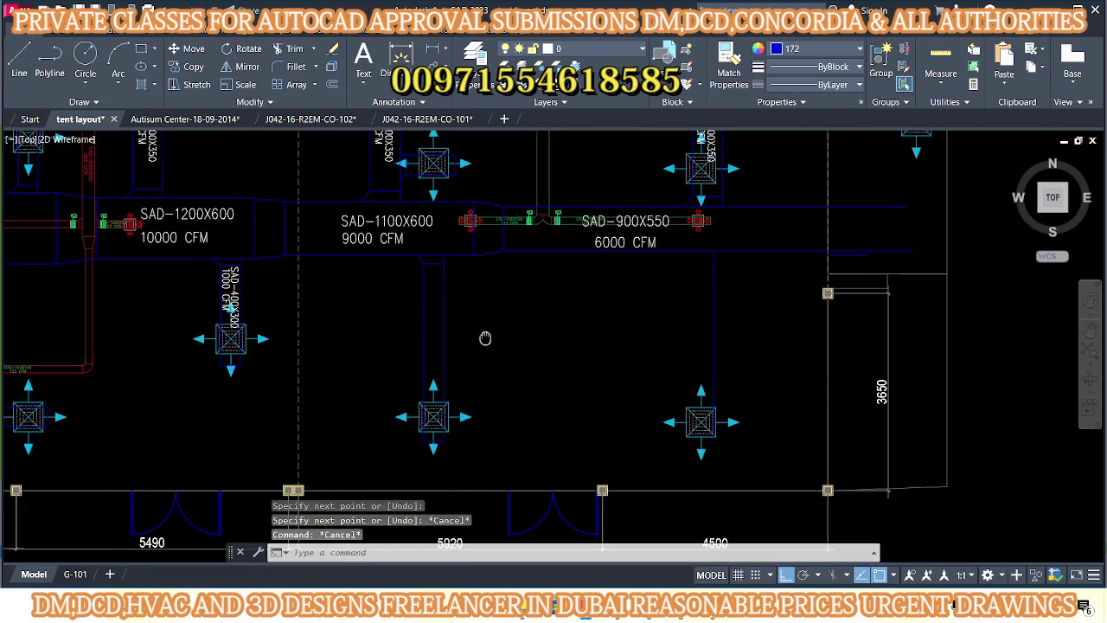
scroll(230, 311, up, 3)
scroll(496, 394, up, 4)
- Copy the SAD-400X300 and 1000 CFM label texts onto the new branch duct
click(496, 393)
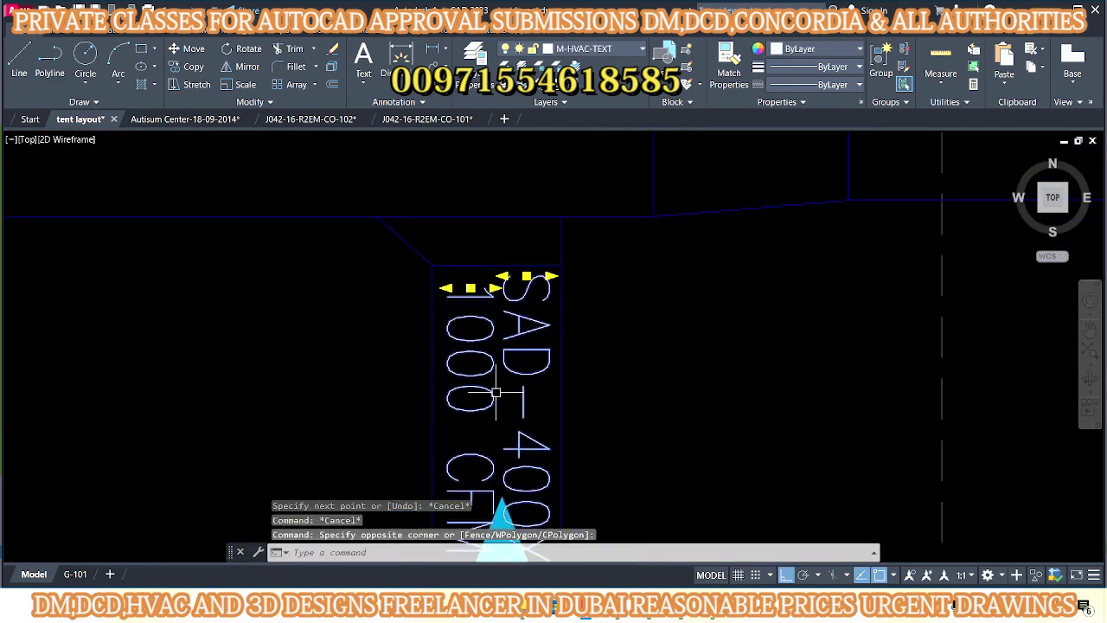
scroll(496, 394, up, 2)
click(432, 383)
text(co)
key(Return)
click(348, 320)
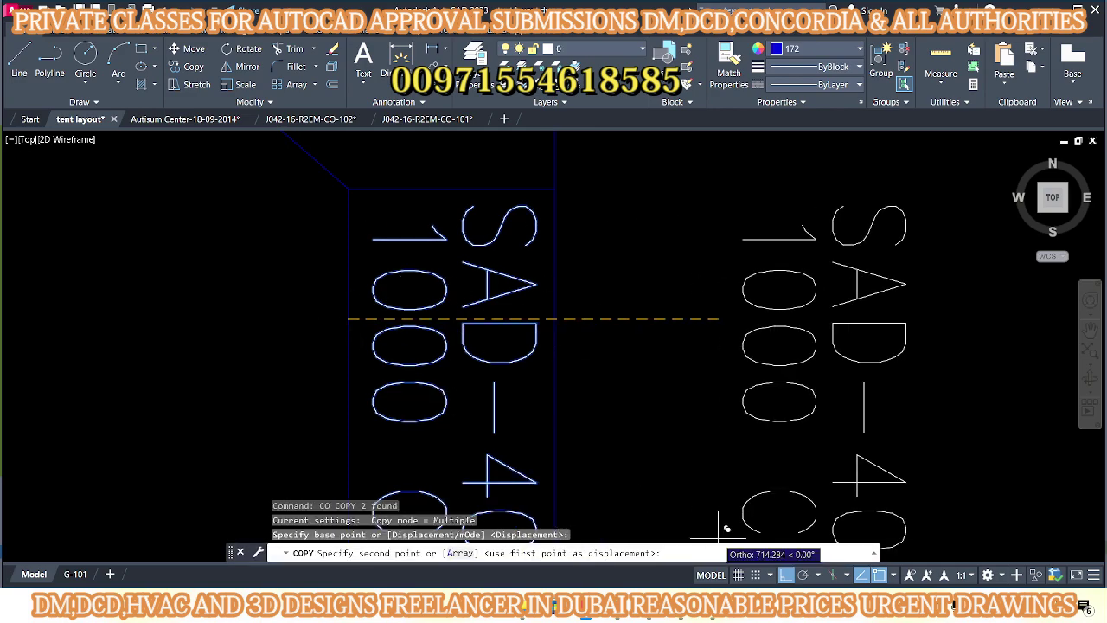
click(786, 576)
scroll(470, 449, down, 5)
middle_drag(469, 469, 234, 432)
scroll(234, 433, up, 3)
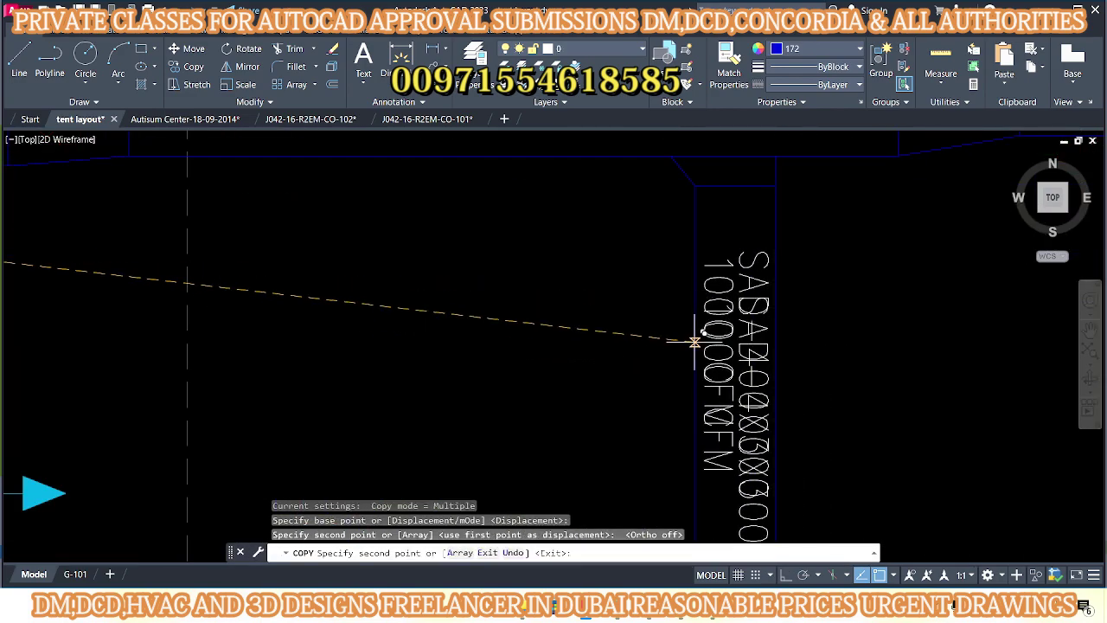
scroll(695, 342, down, 4)
scroll(729, 316, up, 4)
key(Escape)
key(Escape)
scroll(519, 302, down, 5)
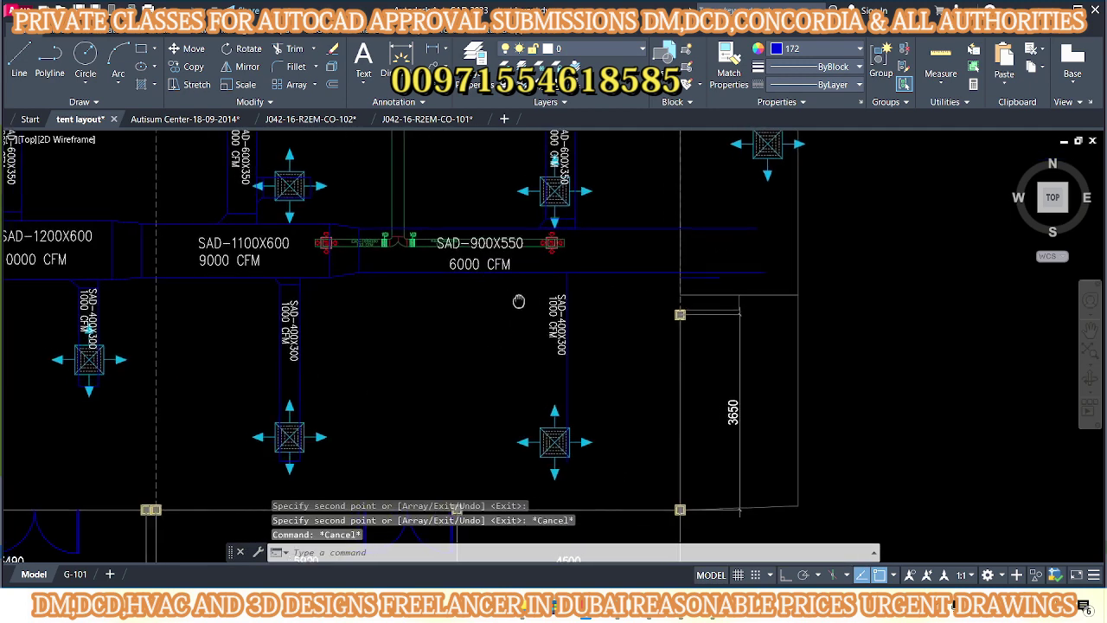
key(Escape)
scroll(519, 301, up, 3)
scroll(539, 309, down, 2)
- Start an offset of 400 and crossing-select the two branch duct lines
middle_drag(502, 215, 563, 220)
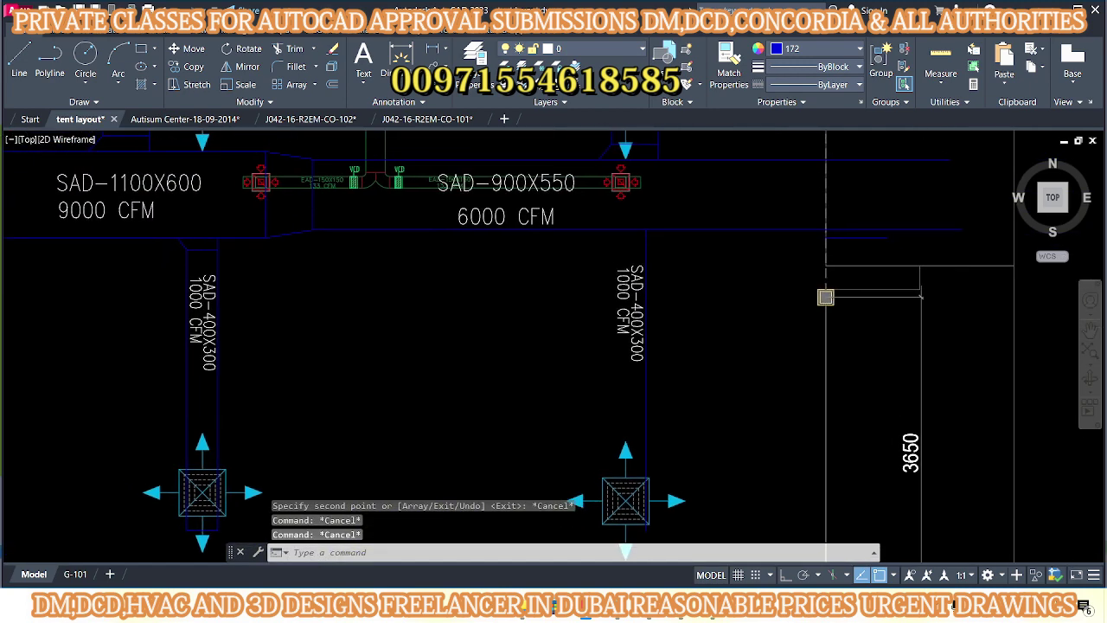
text(o)
key(Return)
text(00)
key(Return)
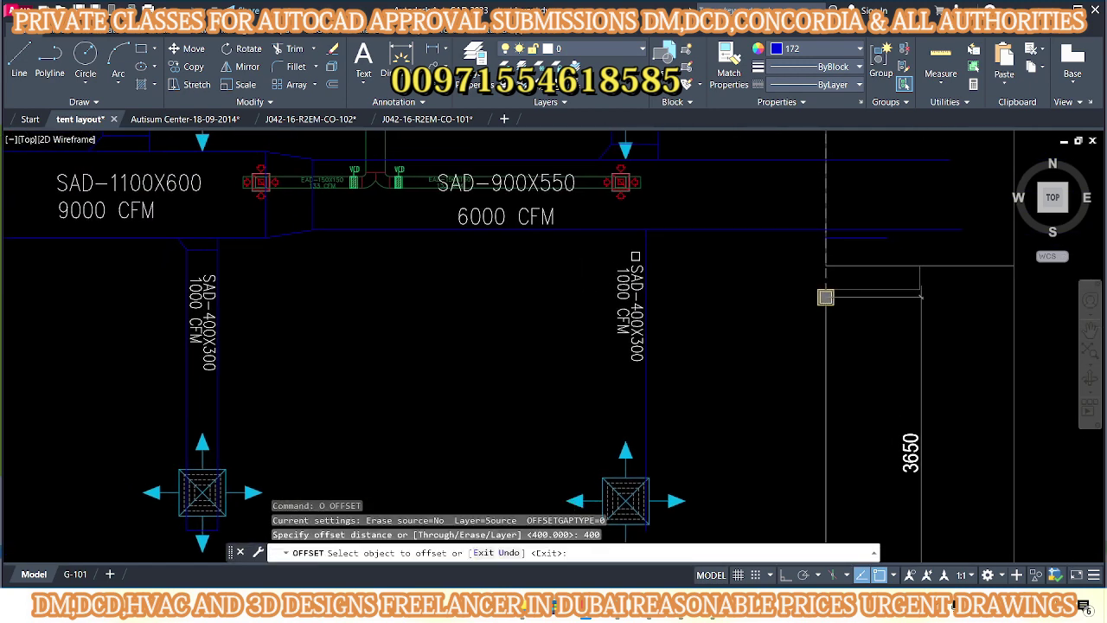
scroll(563, 329, up, 2)
click(631, 311)
click(445, 341)
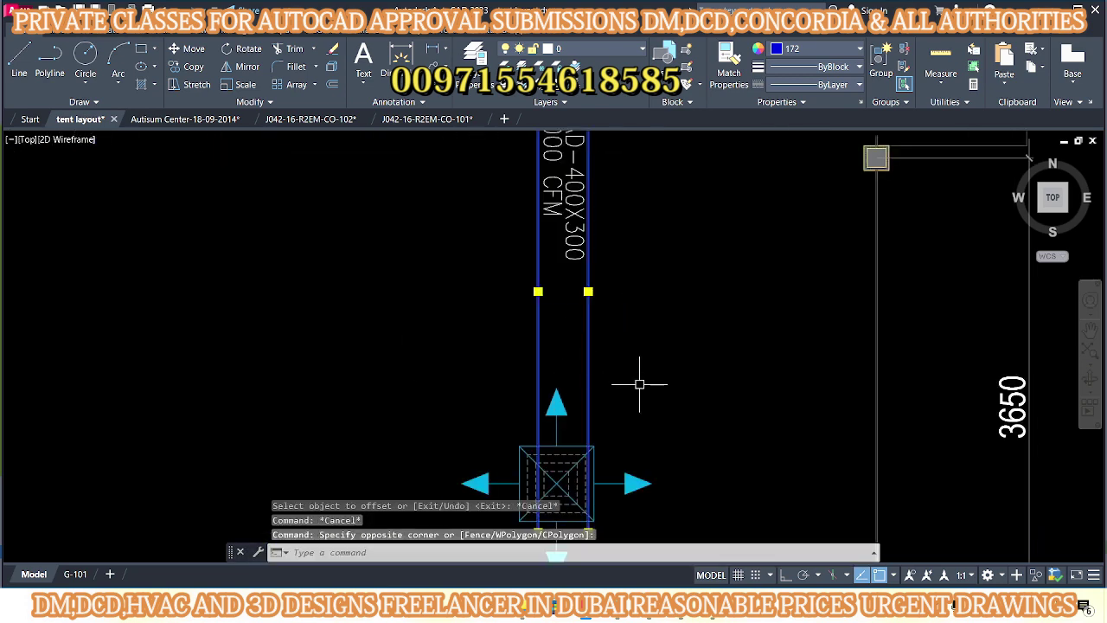
- Move the branch duct lines straight vertically with Ortho on
text(m)
key(Return)
click(650, 374)
click(786, 575)
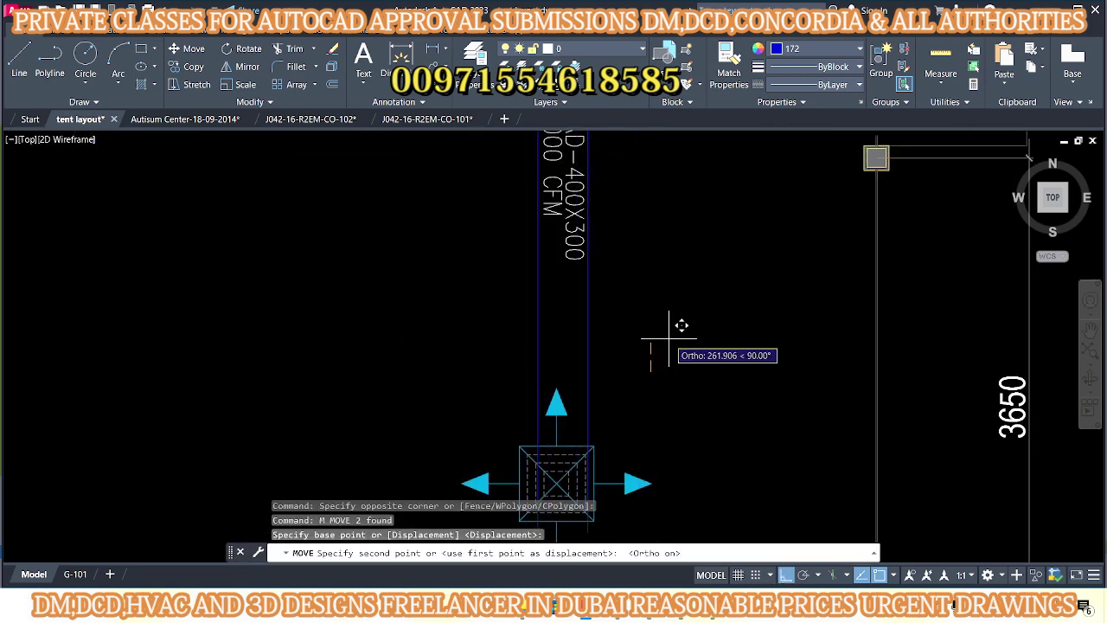
scroll(657, 337, up, 1)
click(643, 378)
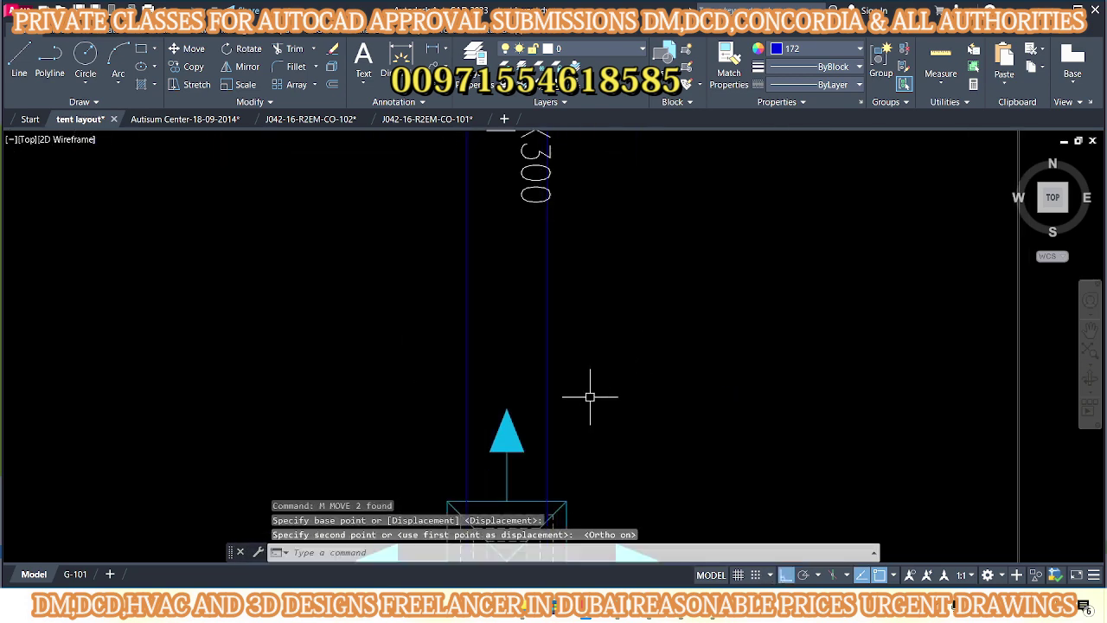
scroll(588, 390, down, 3)
scroll(520, 346, up, 3)
- Try a line at the diffuser corner and an offset at the branch junction, cancelling both
text(l)
key(Return)
click(394, 390)
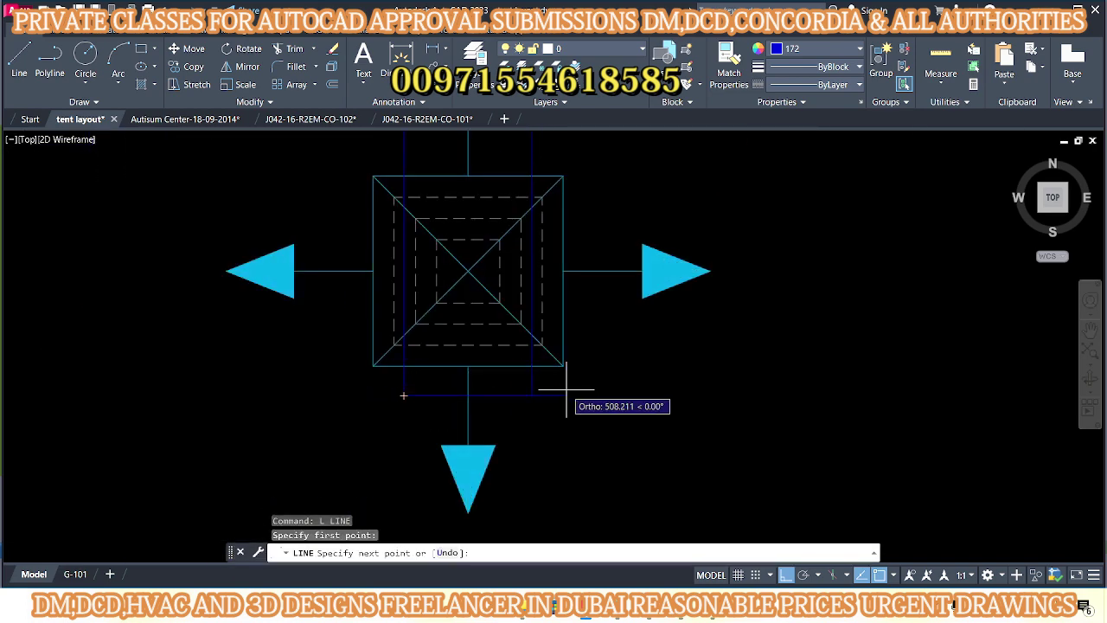
key(Escape)
key(Escape)
key(Escape)
scroll(529, 390, down, 3)
scroll(583, 297, up, 2)
middle_drag(545, 313, 564, 325)
text(o)
key(Return)
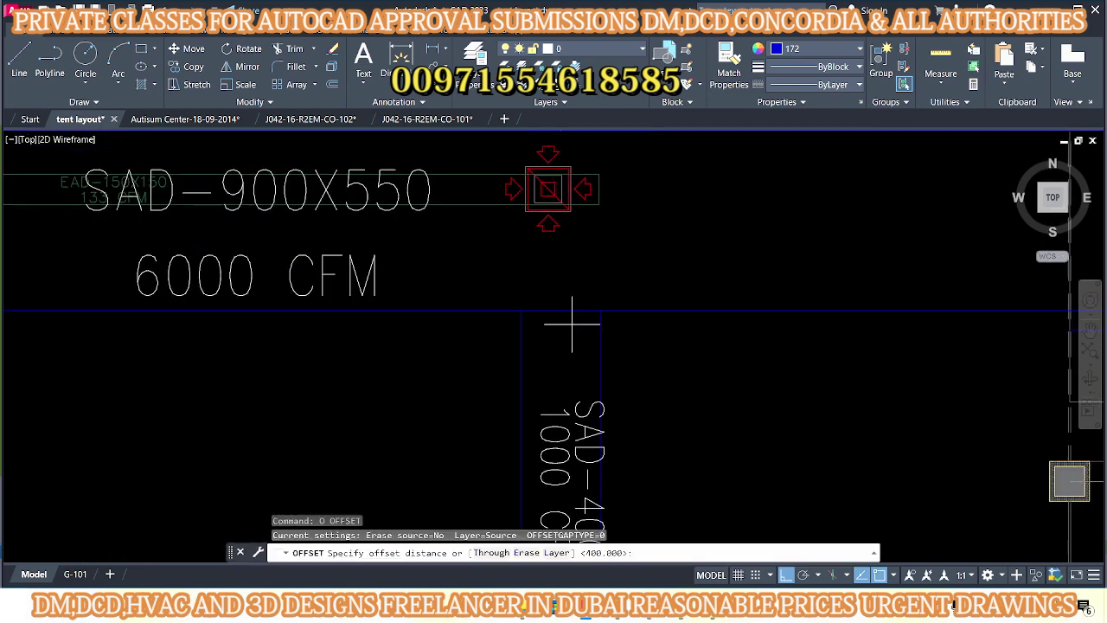
key(BackSpace)
key(BackSpace)
key(BackSpace)
key(Escape)
- Try a line from the branch top, then start trimming the duct lines
text(l)
key(Return)
middle_drag(535, 343, 564, 363)
click(556, 363)
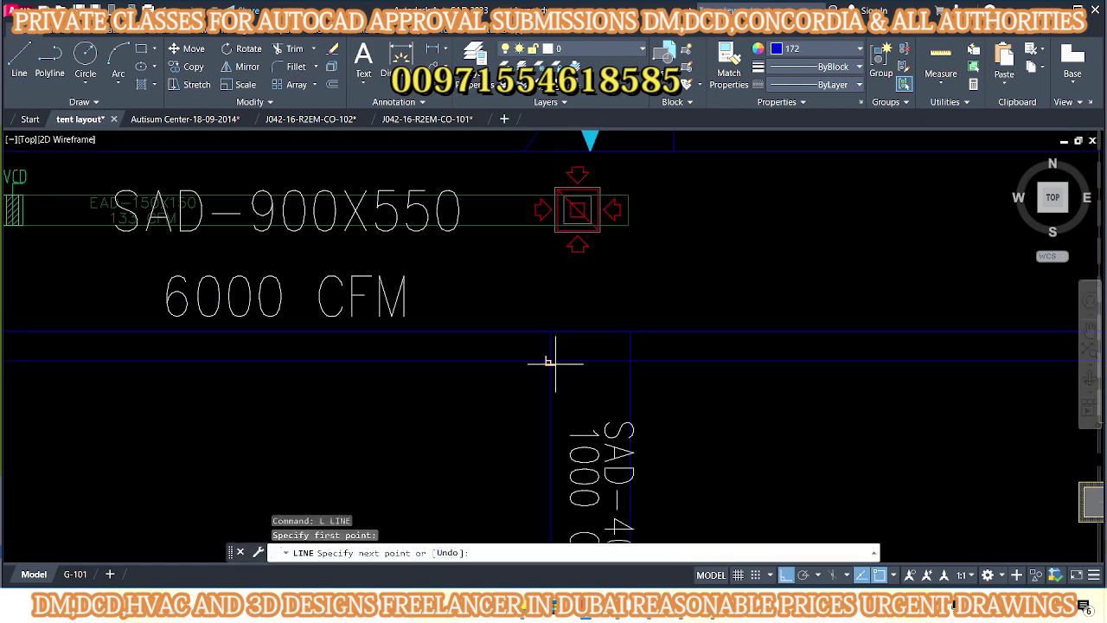
key(Escape)
text(tr)
key(Return)
scroll(511, 331, down, 3)
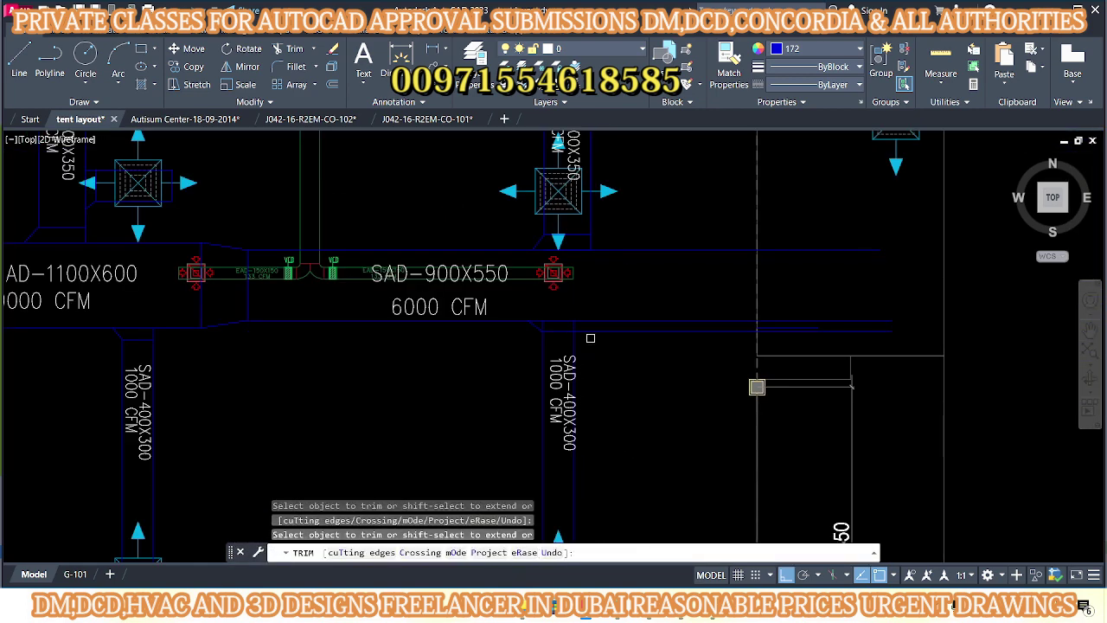
scroll(595, 334, up, 5)
- Window-select the two leftover objects beside the duct and erase them
key(Escape)
scroll(553, 290, down, 5)
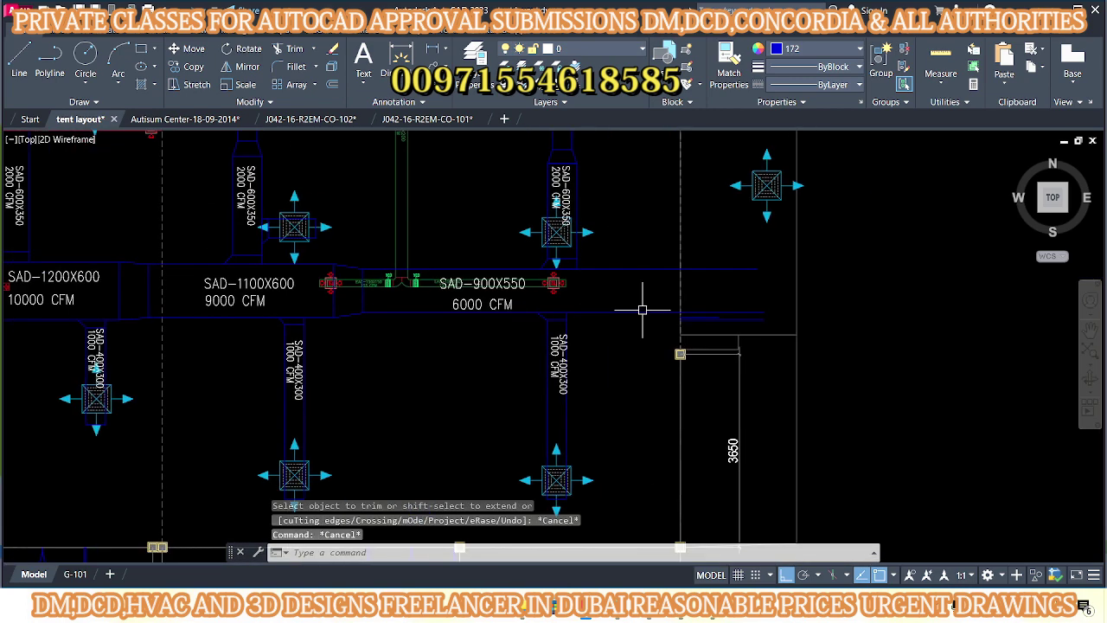
scroll(736, 318, up, 3)
click(658, 306)
text(e)
key(Return)
- Start a line near the duct, then cancel it
scroll(374, 296, down, 1)
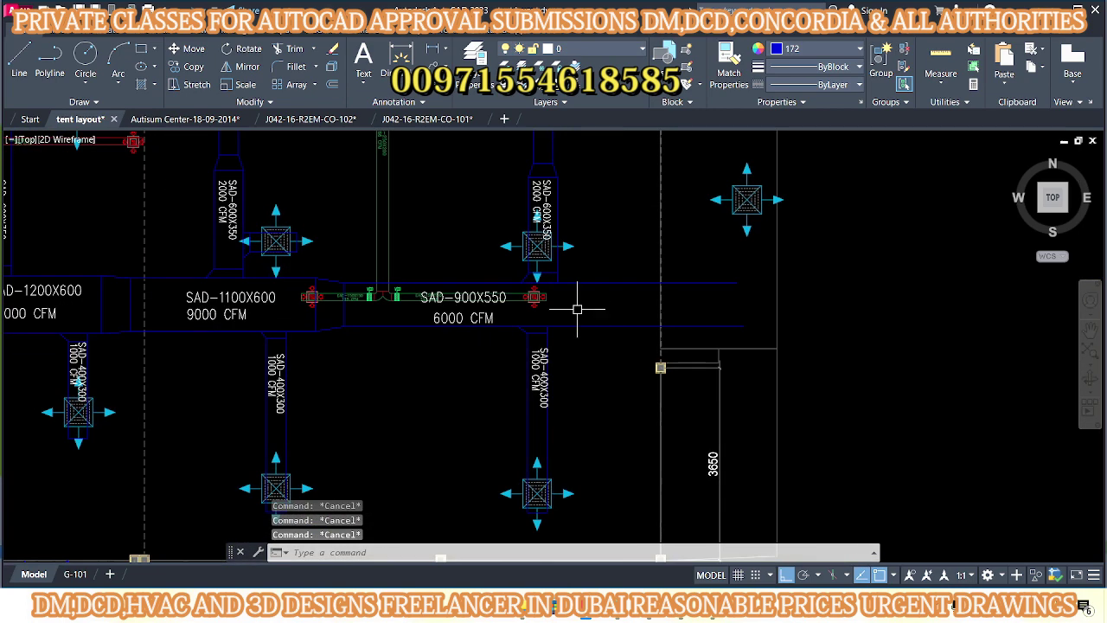
scroll(576, 306, down, 1)
text(l)
key(Return)
scroll(594, 314, up, 5)
click(570, 270)
key(Escape)
scroll(574, 394, down, 3)
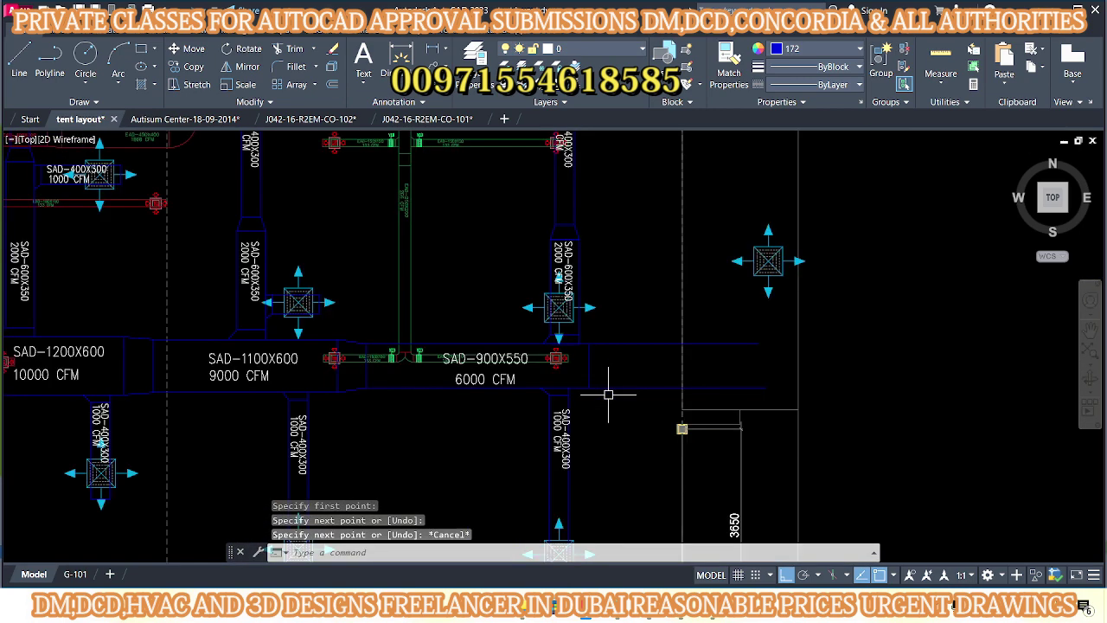
key(Escape)
scroll(613, 389, down, 2)
scroll(499, 309, up, 3)
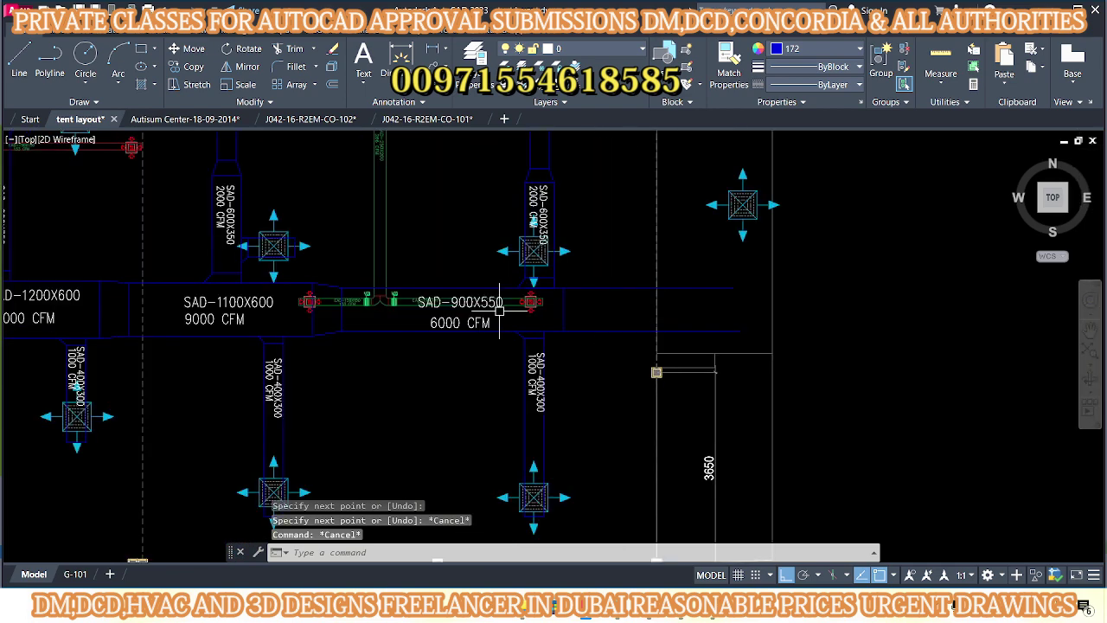
- Pan and zoom the plan to bring the SAD-1100X600 label into view
scroll(538, 320, down, 4)
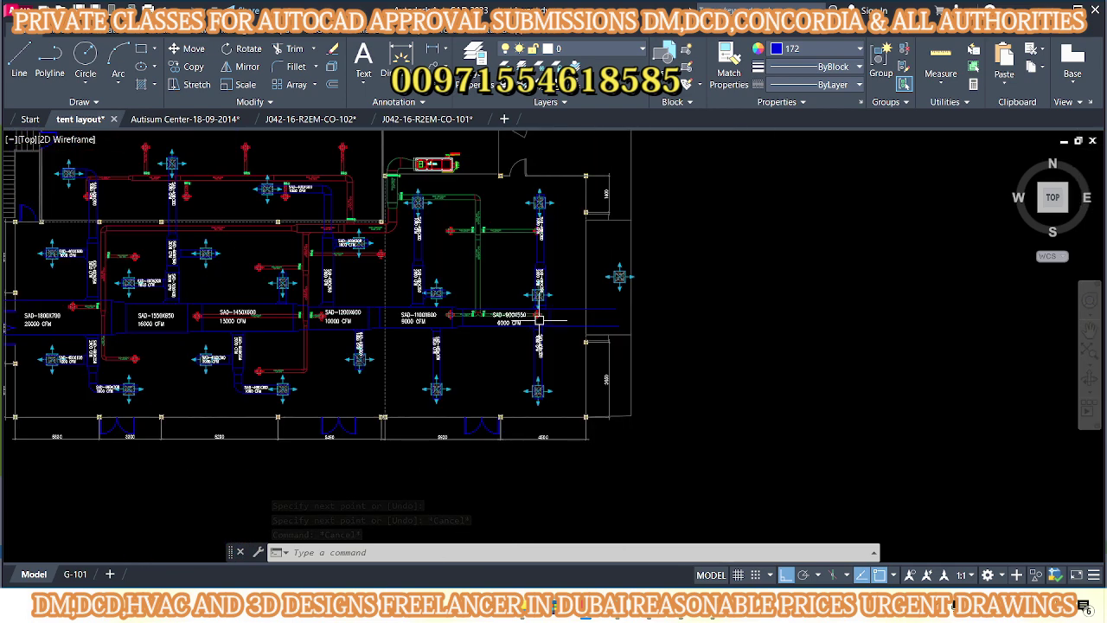
scroll(481, 312, up, 4)
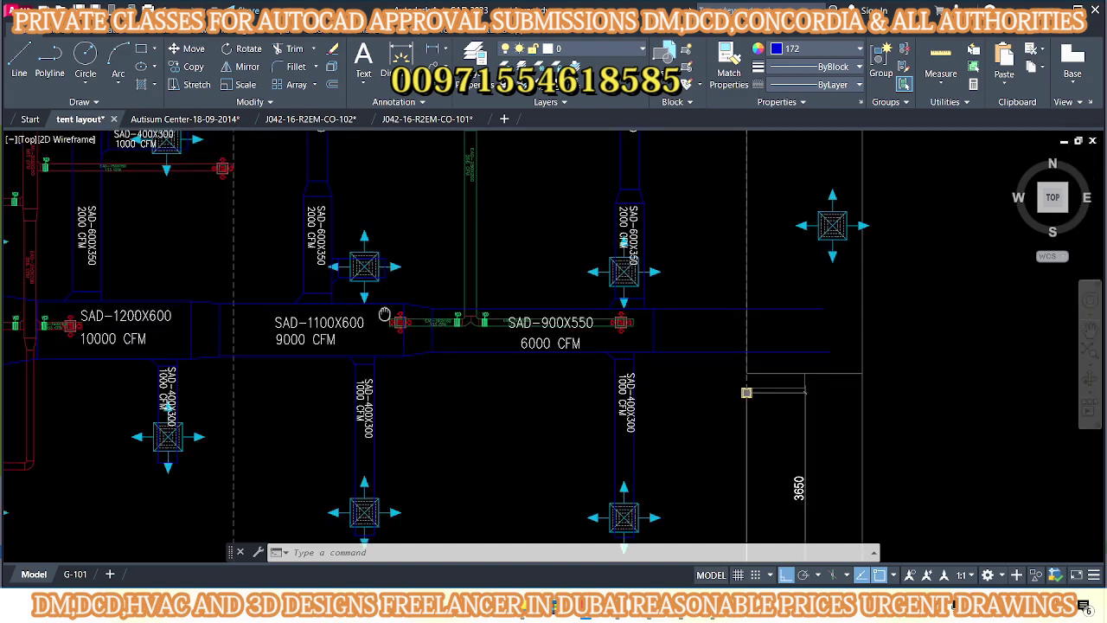
middle_drag(384, 314, 517, 350)
scroll(517, 350, down, 3)
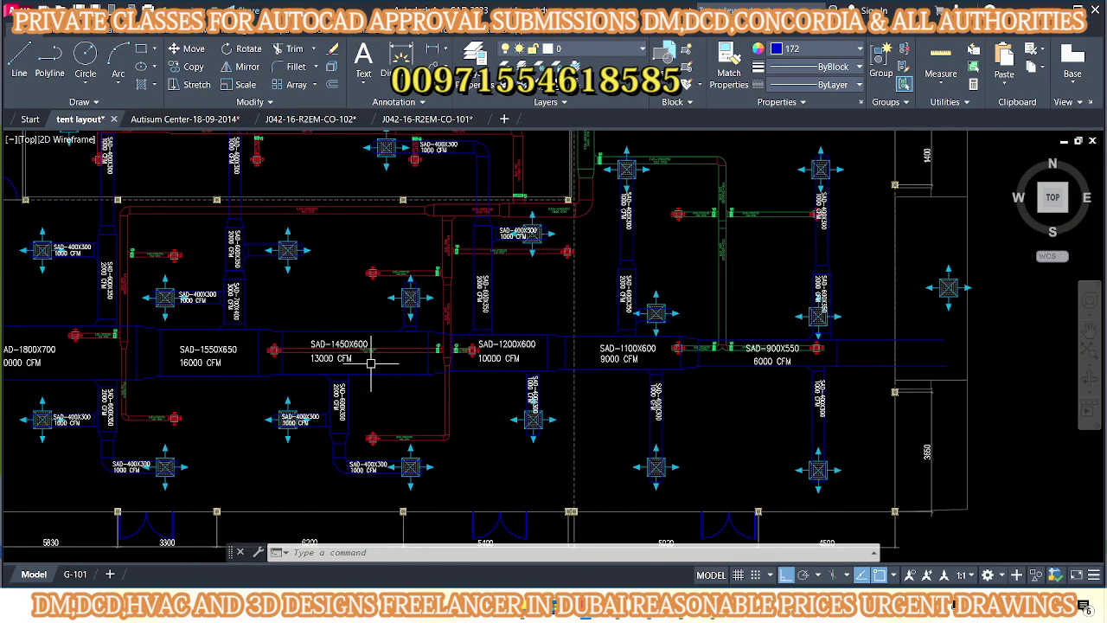
middle_drag(400, 365, 372, 375)
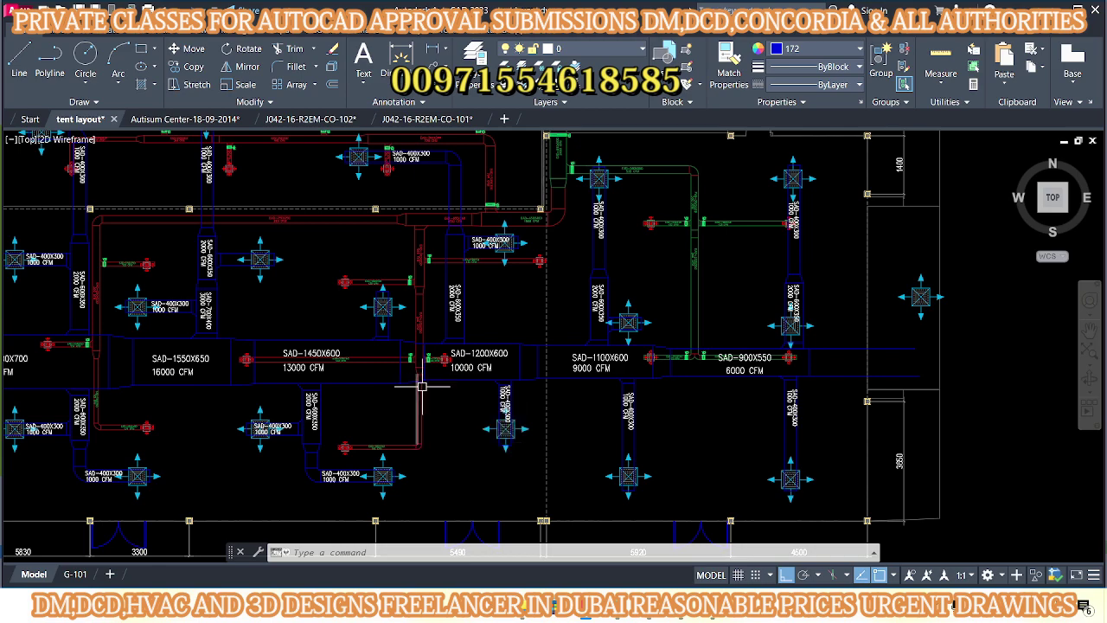
middle_drag(459, 383, 403, 374)
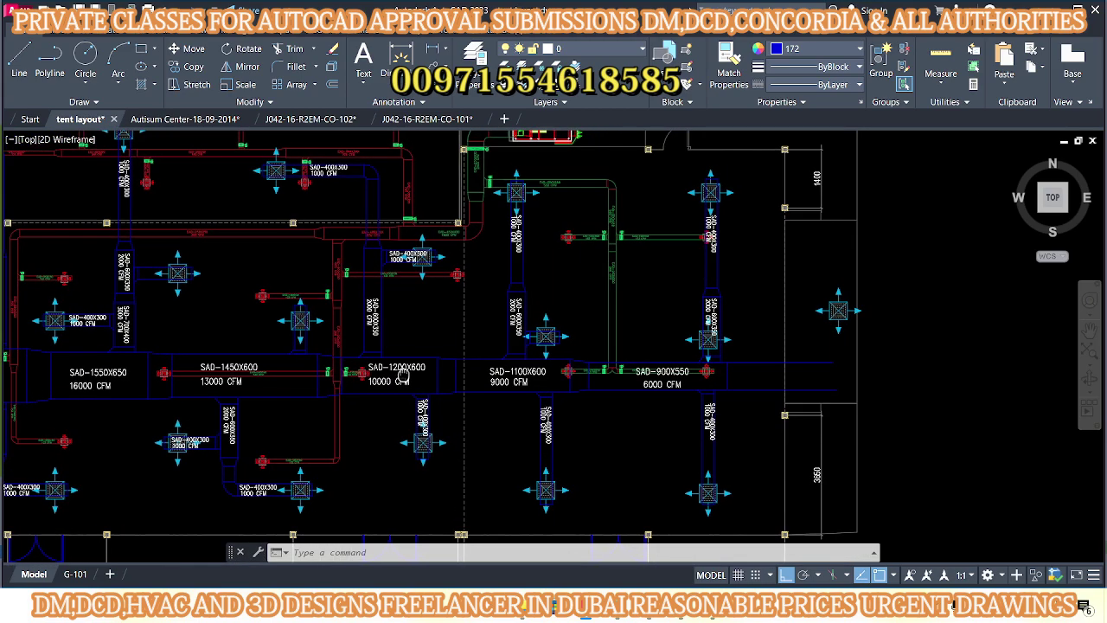
middle_drag(521, 376, 486, 398)
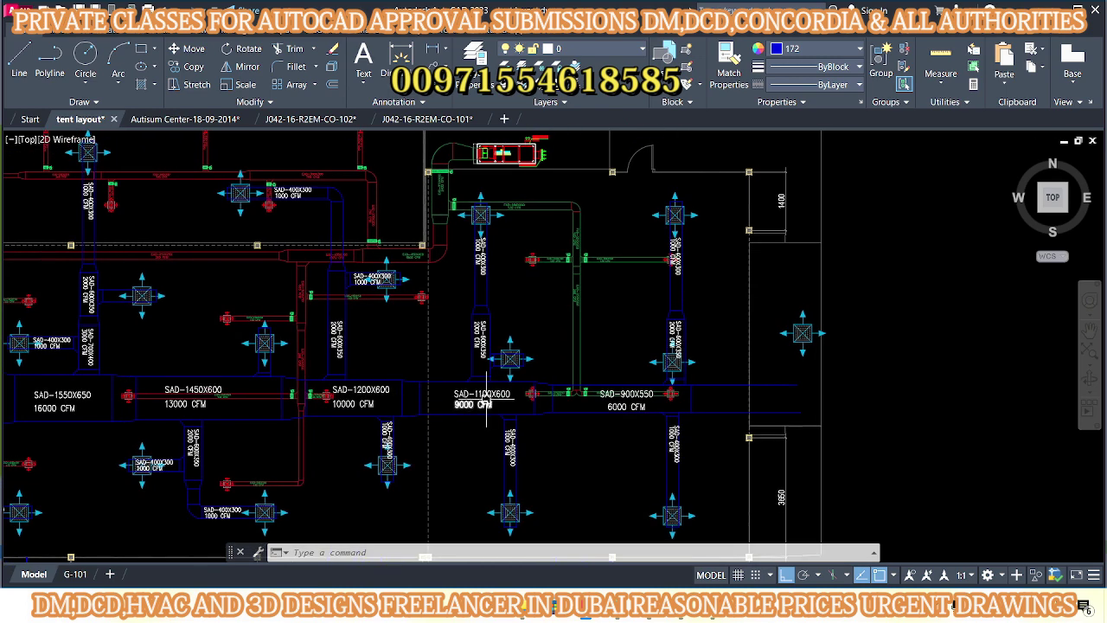
scroll(458, 422, up, 3)
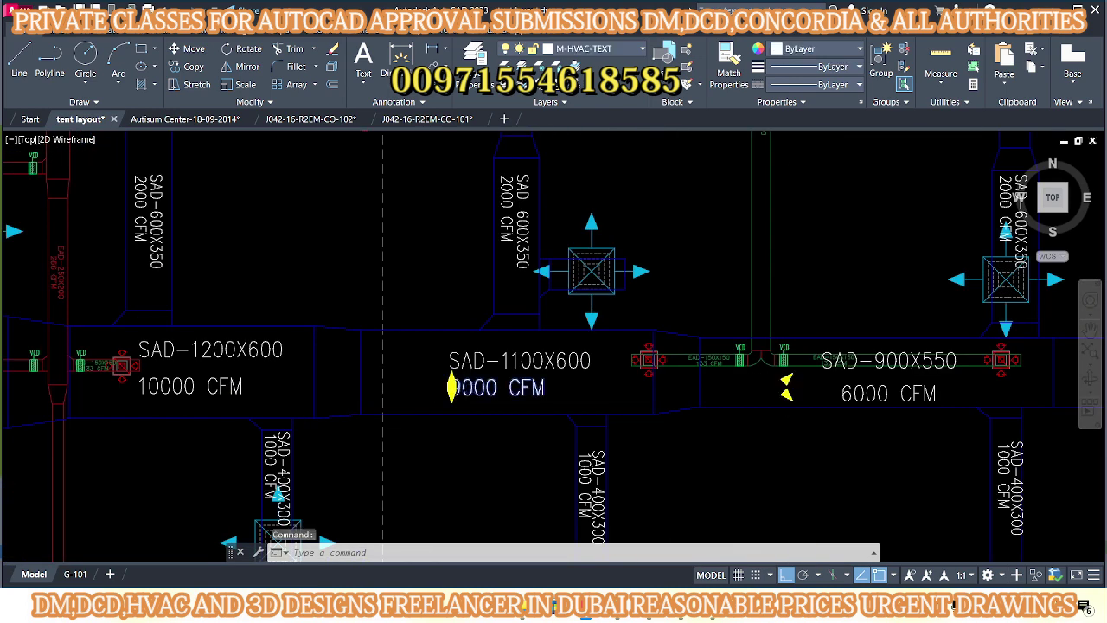
- Change the SAD-1100X600 label airflow from 9000 to 8000 CFM
double_click(455, 390)
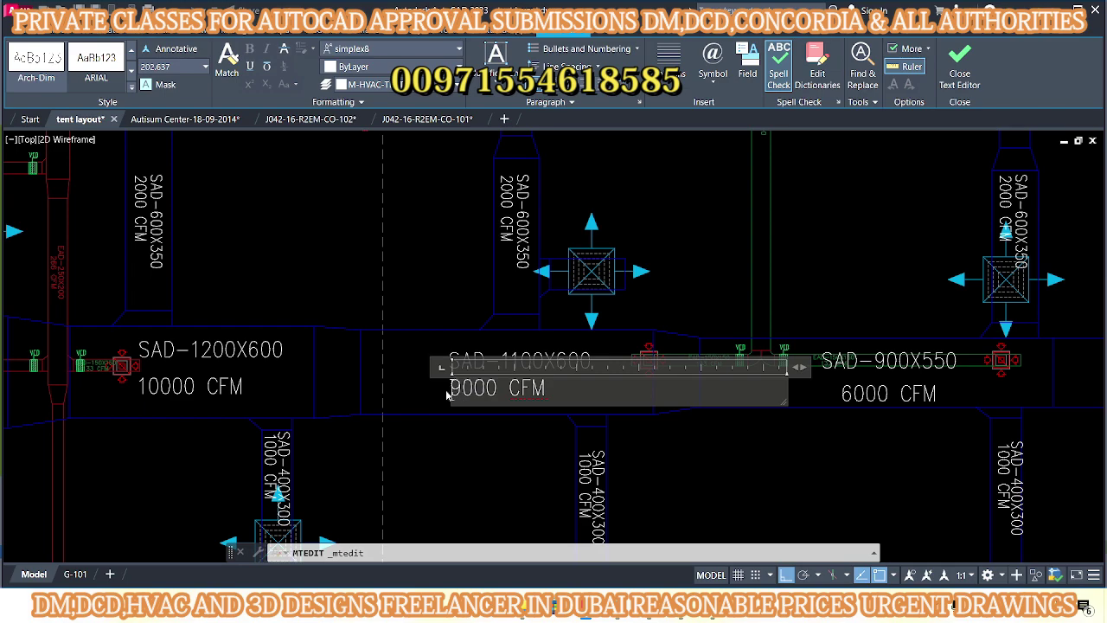
text(8)
click(502, 415)
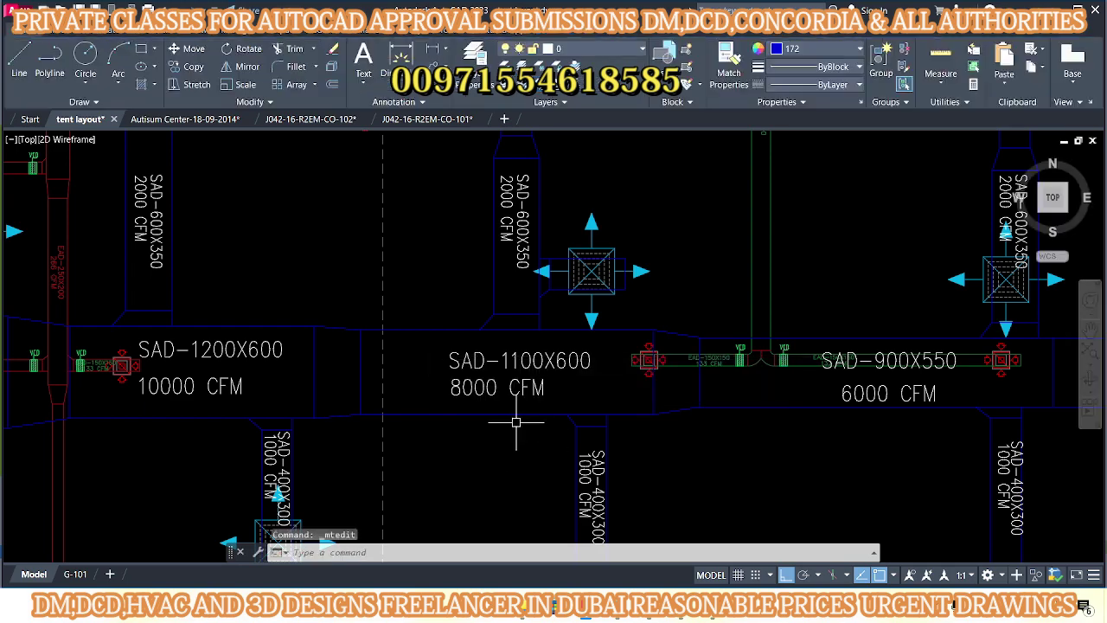
scroll(502, 411, down, 4)
scroll(490, 404, down, 1)
- Pan to the SAD-900X550 label and change its airflow from 6000 to 5000 CFM
middle_drag(489, 404, 448, 357)
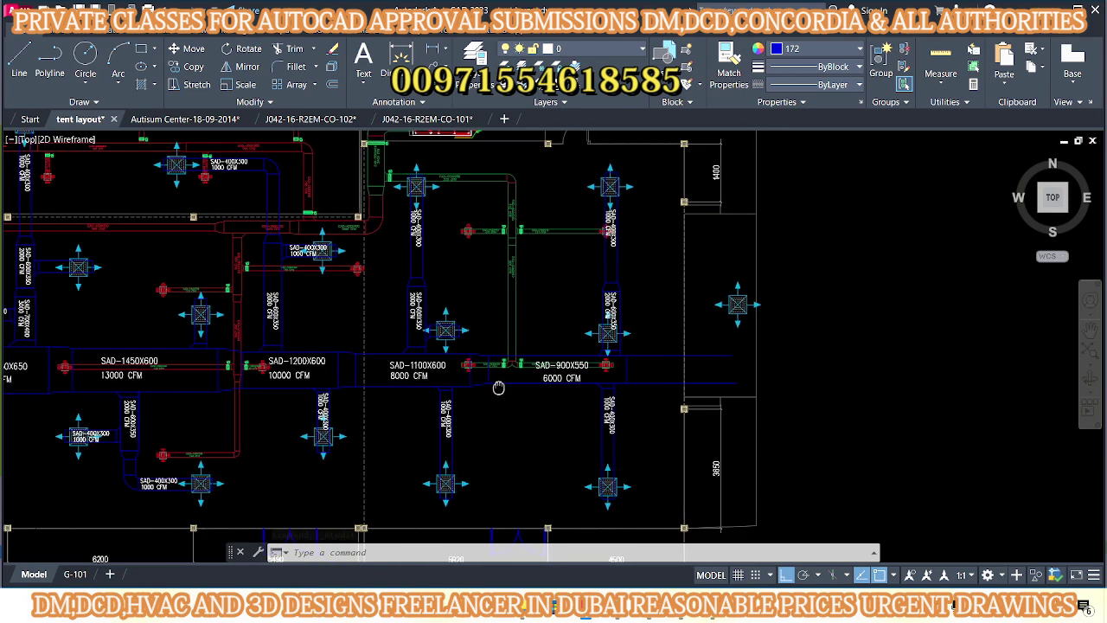
middle_drag(502, 407, 482, 408)
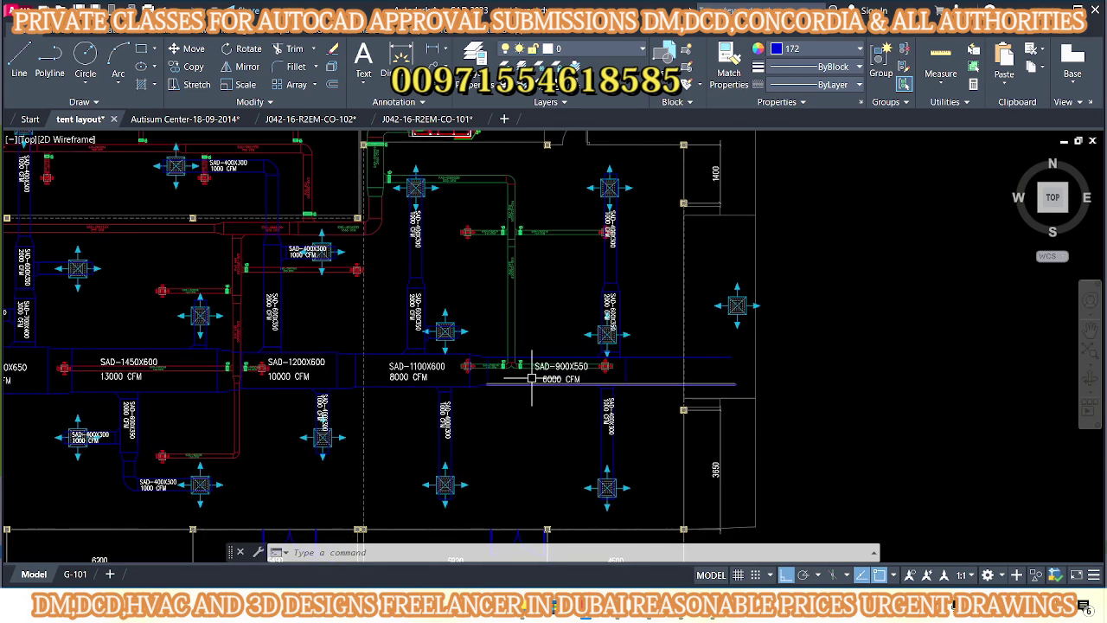
scroll(532, 379, up, 4)
double_click(528, 382)
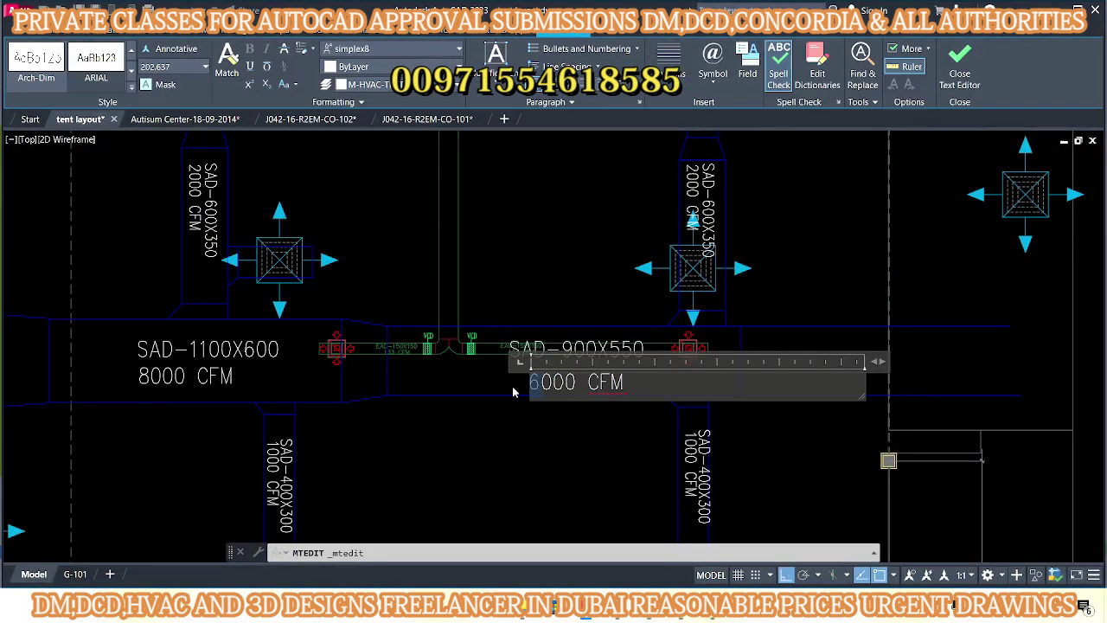
text(5)
key(Escape)
key(Escape)
scroll(588, 444, down, 3)
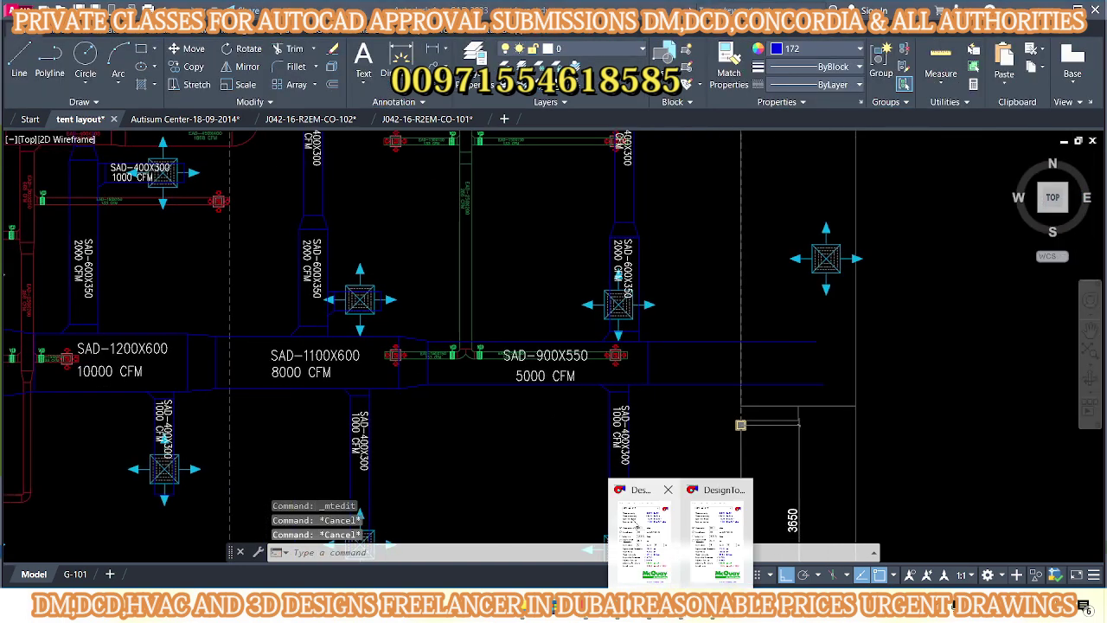
- In McQuay DuctSizer, change the flow rate from 6000 to 5000 cfm
click(641, 529)
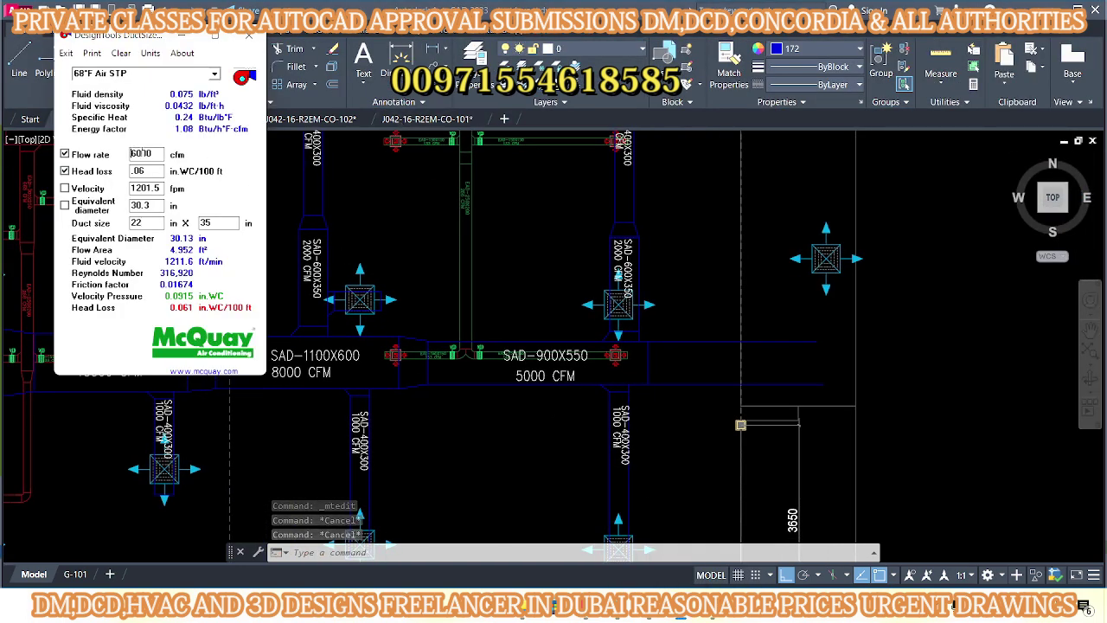
double_click(141, 153)
text(50)
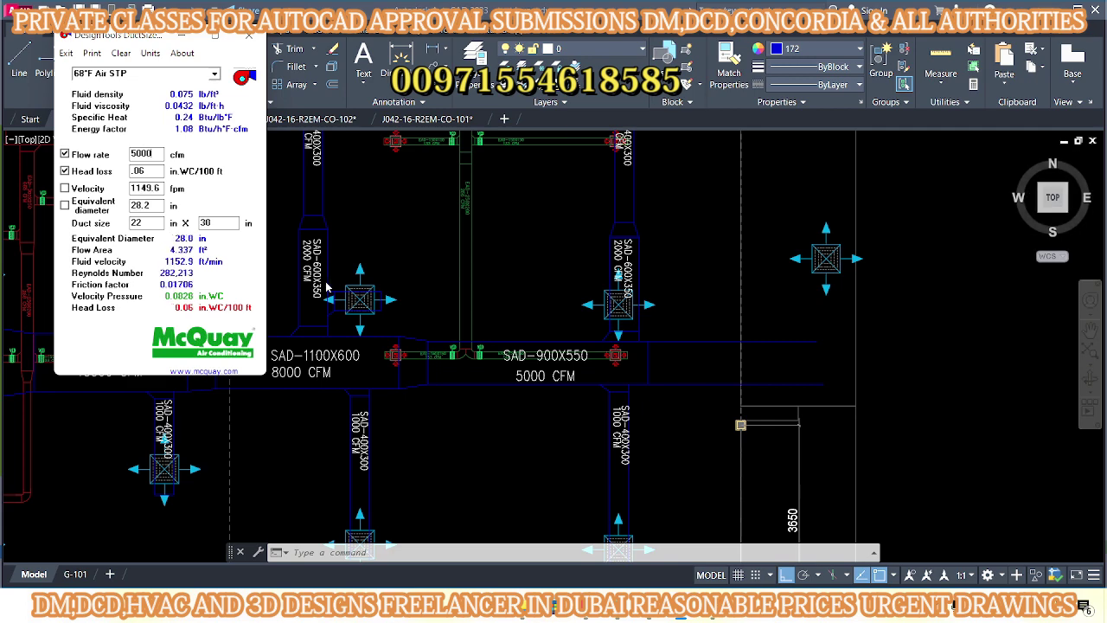
- Convert the 30 in duct side to 76.2 cm (30 × 2.54) in Calculator
click(504, 317)
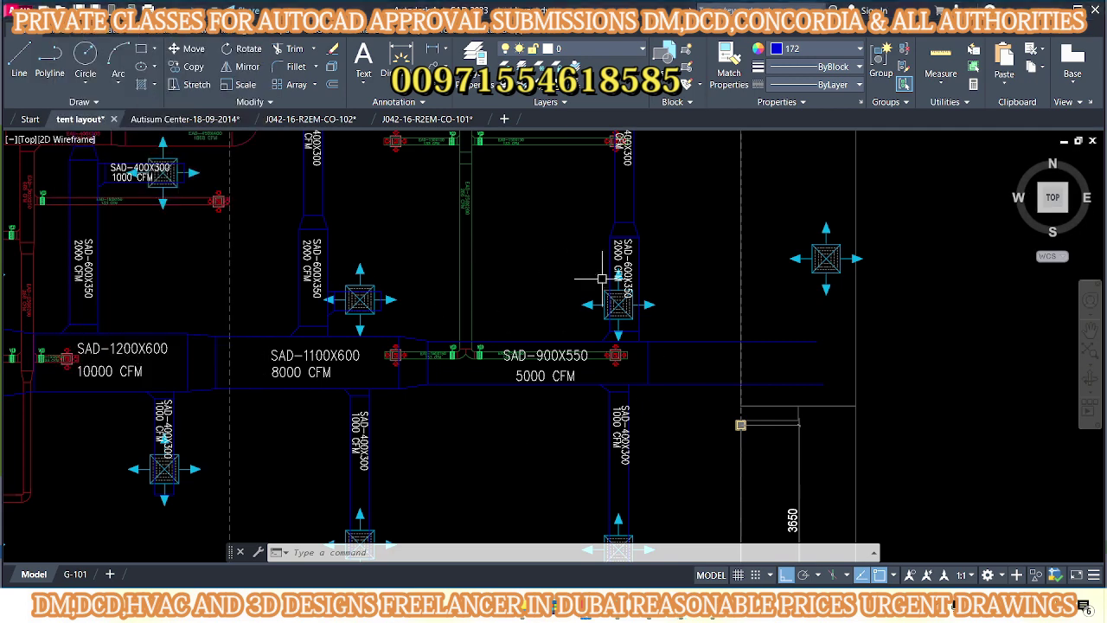
click(605, 519)
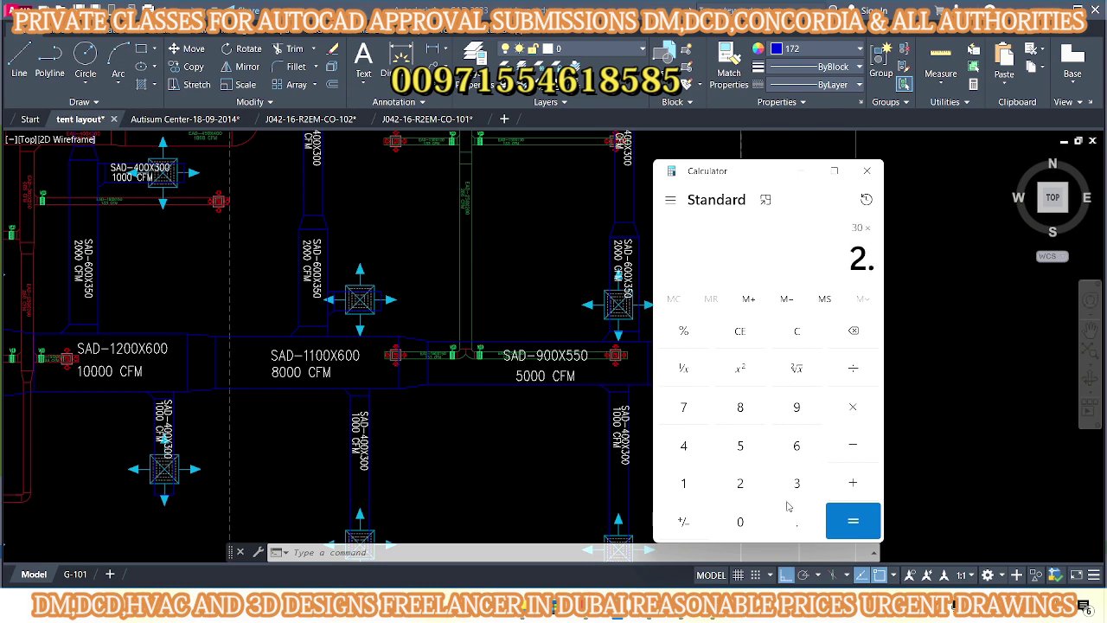
click(858, 529)
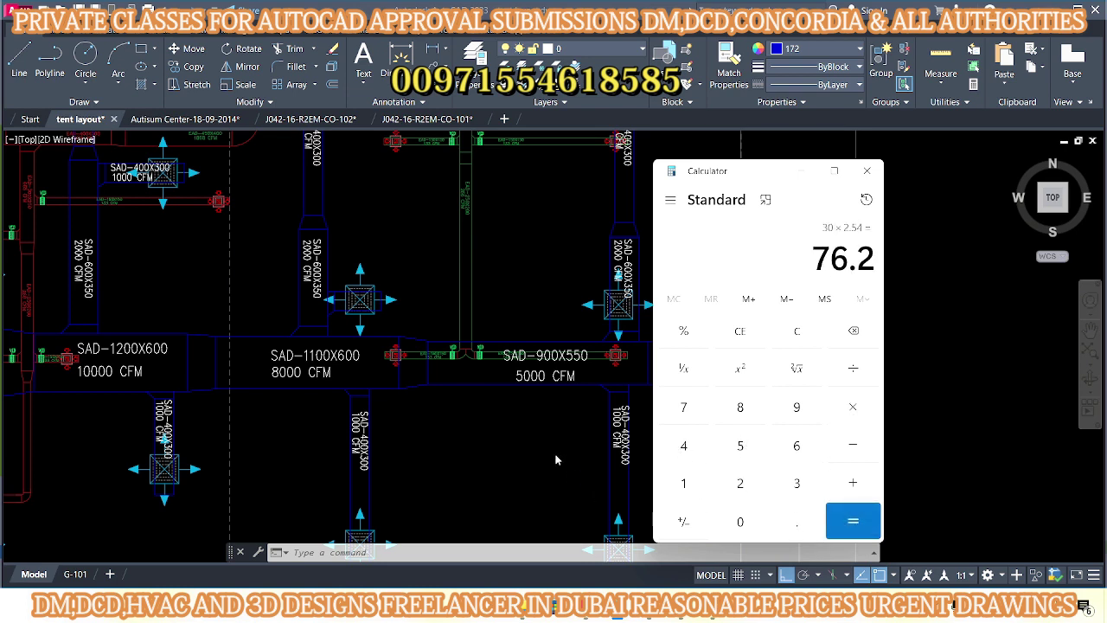
click(556, 461)
key(Escape)
key(Escape)
key(Escape)
- Change the 5000 CFM duct label from SAD-900X550 to SAD-750X550
scroll(560, 344, up, 4)
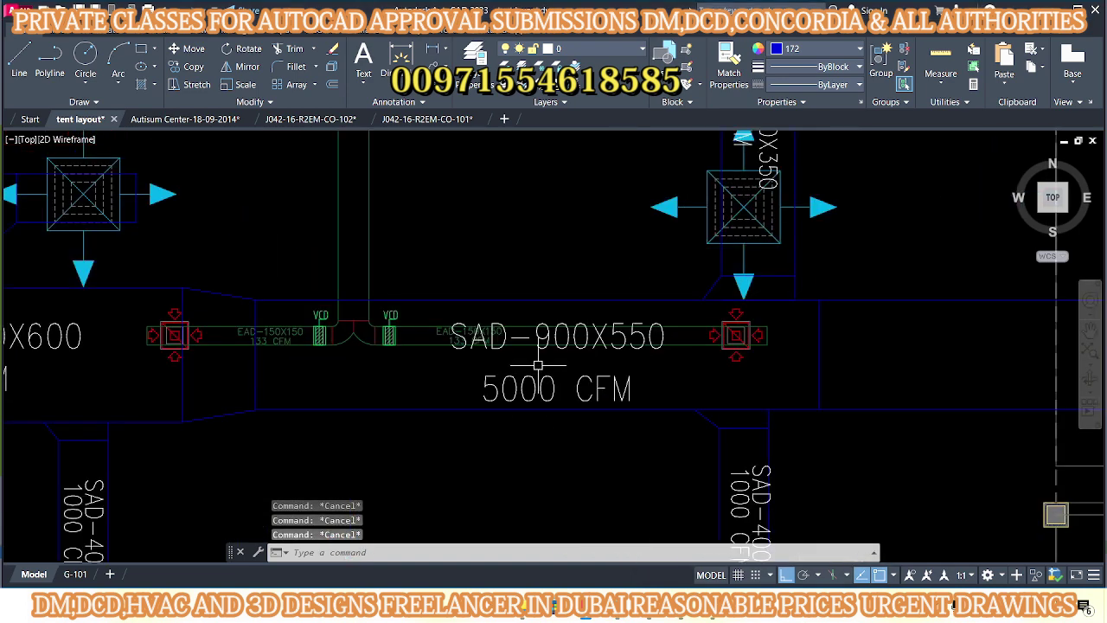
double_click(560, 344)
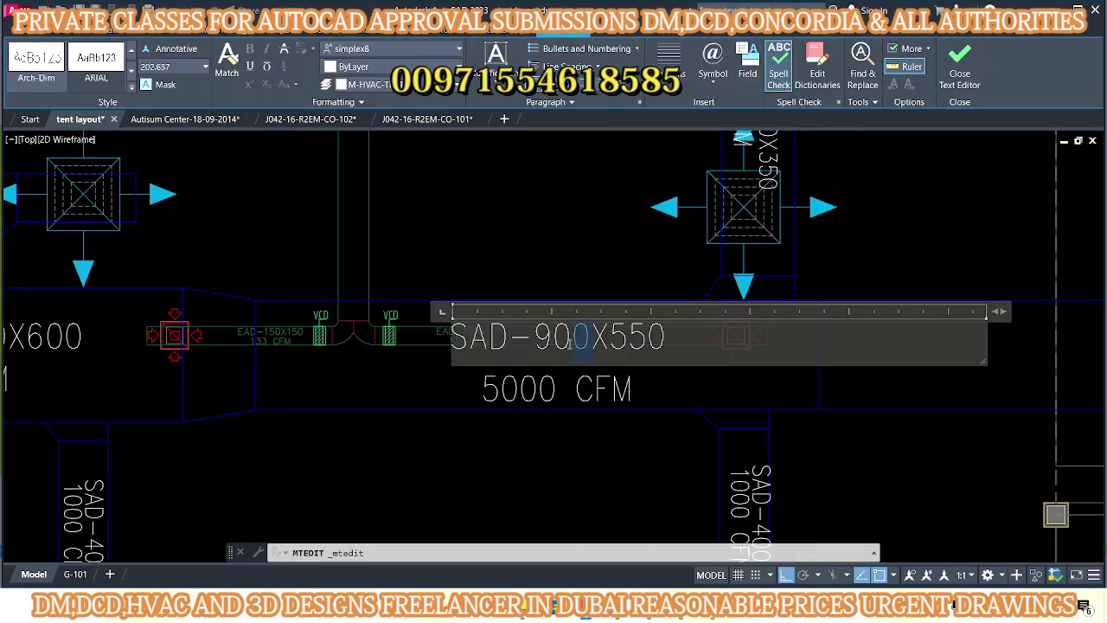
text(750)
click(514, 400)
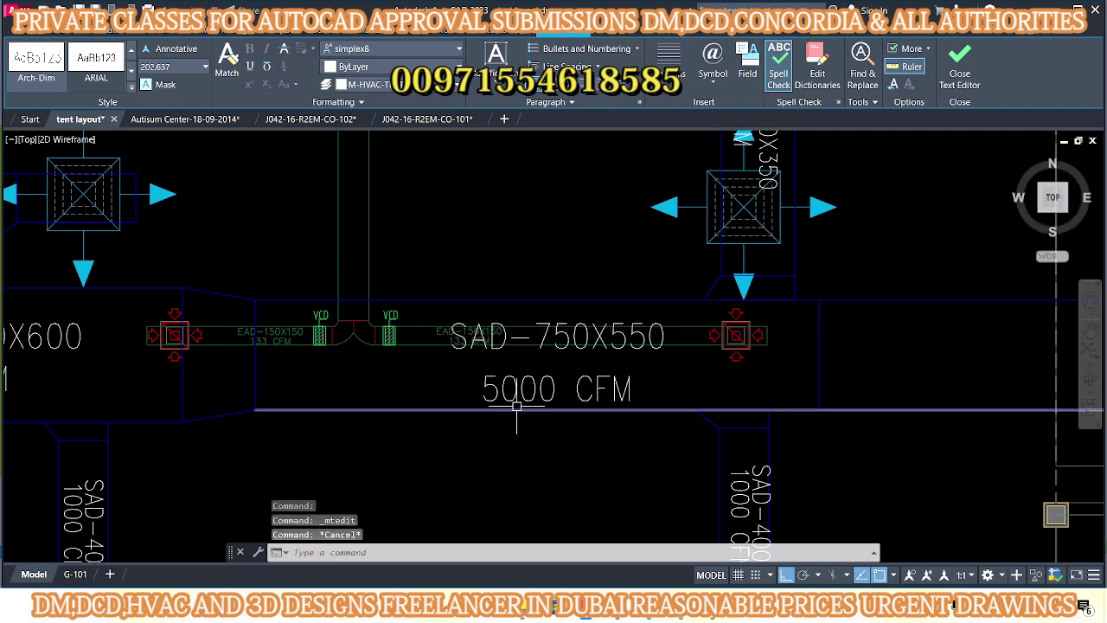
- Try drawing, then moving, a short vertical line below the duct, cancelling both
scroll(445, 389, down, 2)
text(l)
key(Return)
click(530, 461)
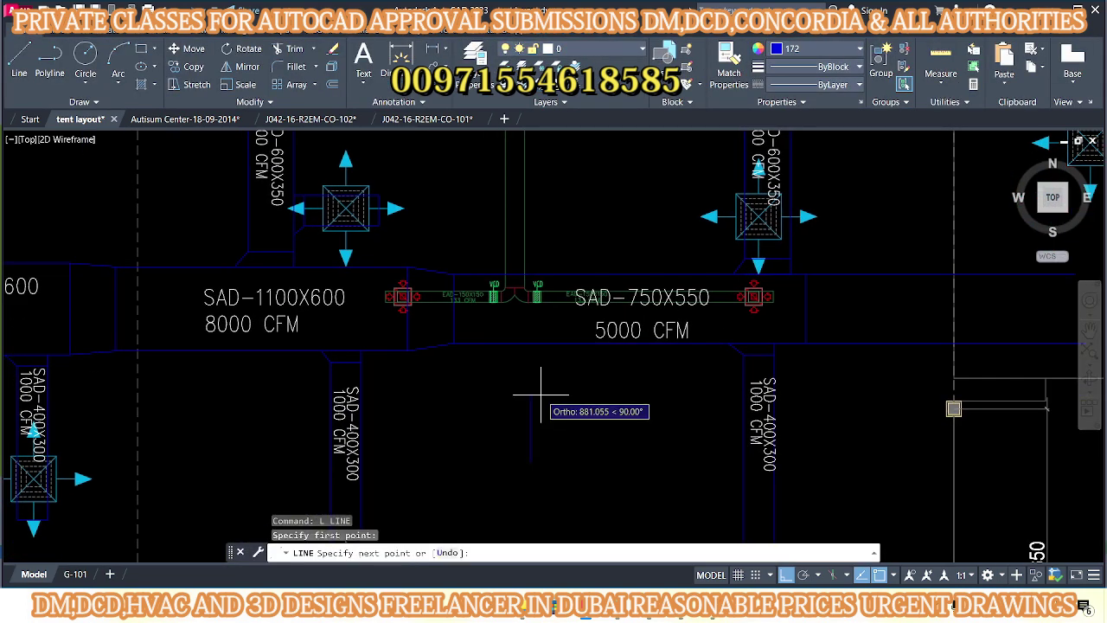
key(Escape)
drag(563, 416, 510, 472)
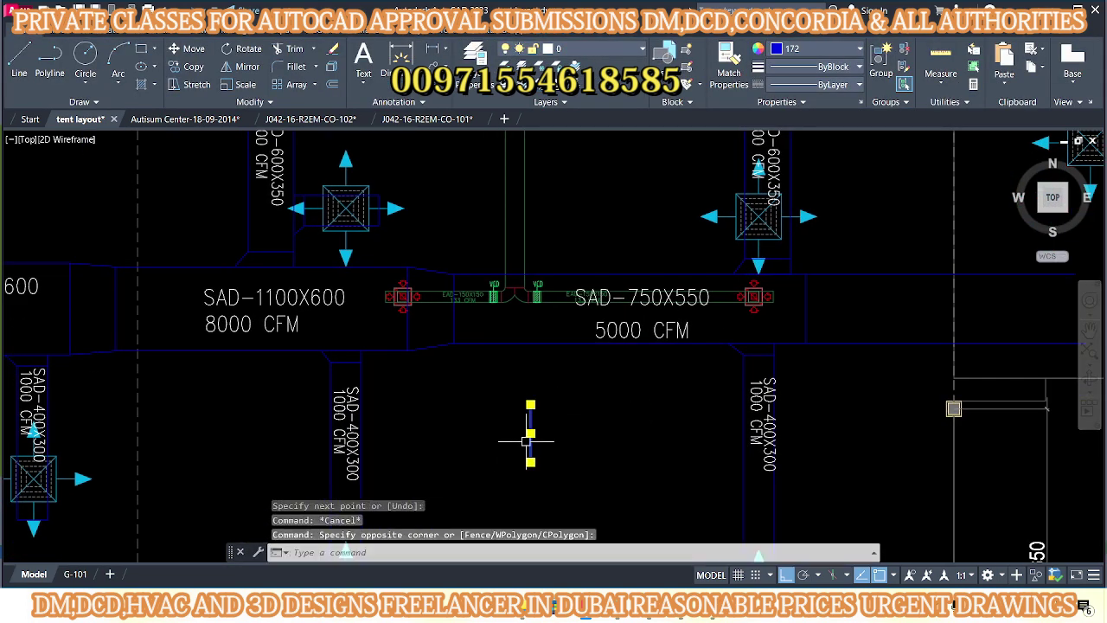
text(m)
key(Return)
click(531, 424)
scroll(472, 337, up, 4)
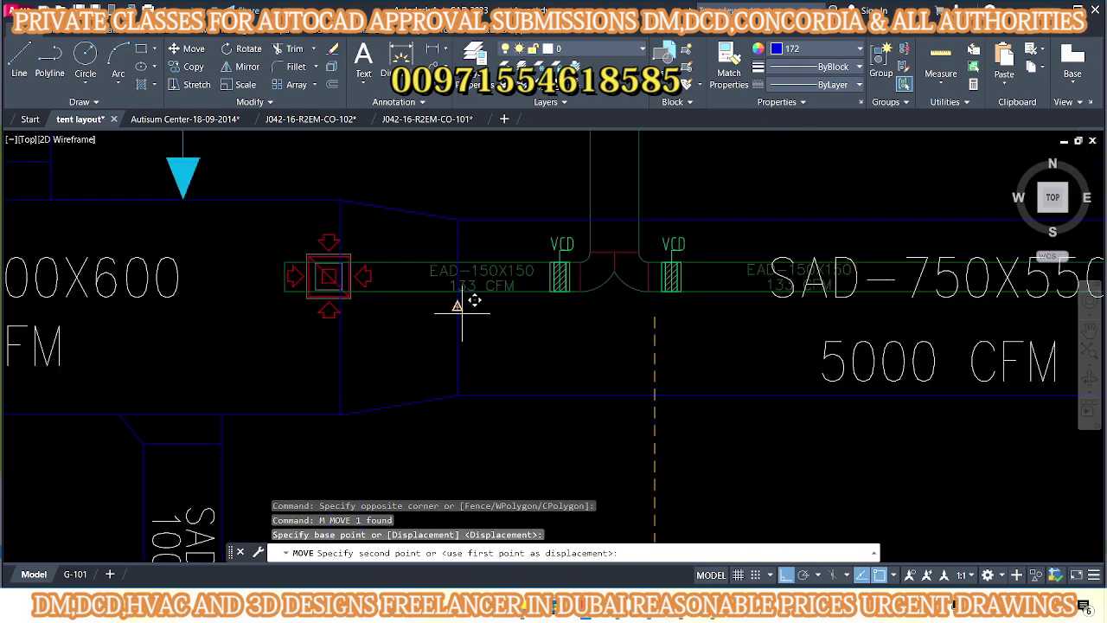
key(Escape)
- Erase the stray vertical line beside the duct
scroll(462, 311, up, 3)
click(482, 346)
text(e)
key(Return)
- Try stretching the sloped duct edge line, undo it, and bring DuctSizer back up
scroll(485, 346, down, 3)
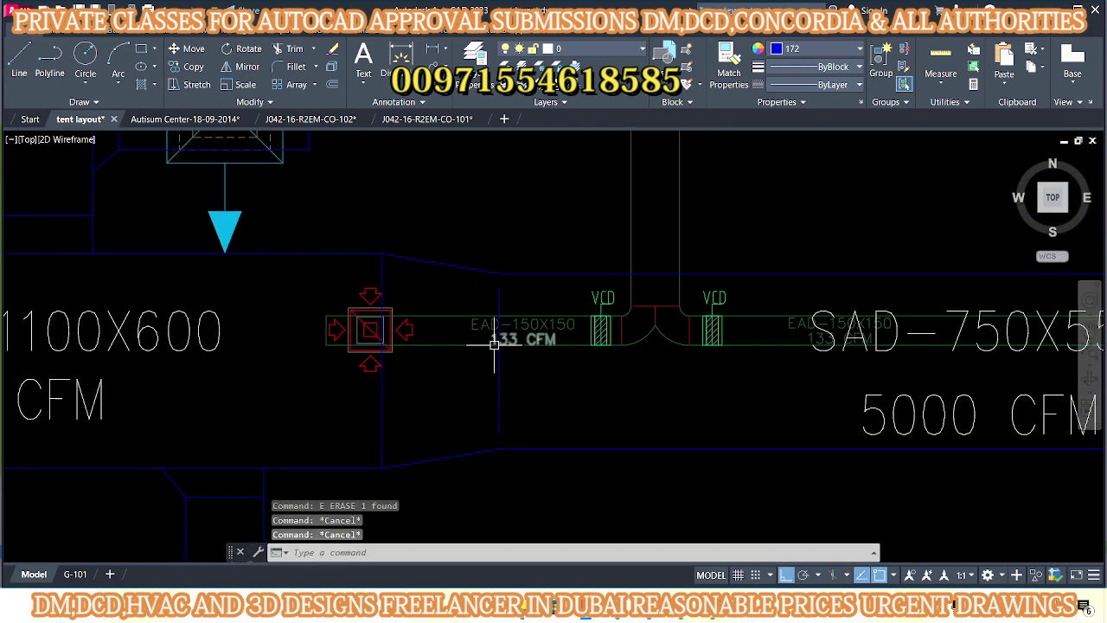
text(l)
key(Return)
key(Escape)
click(502, 274)
click(499, 273)
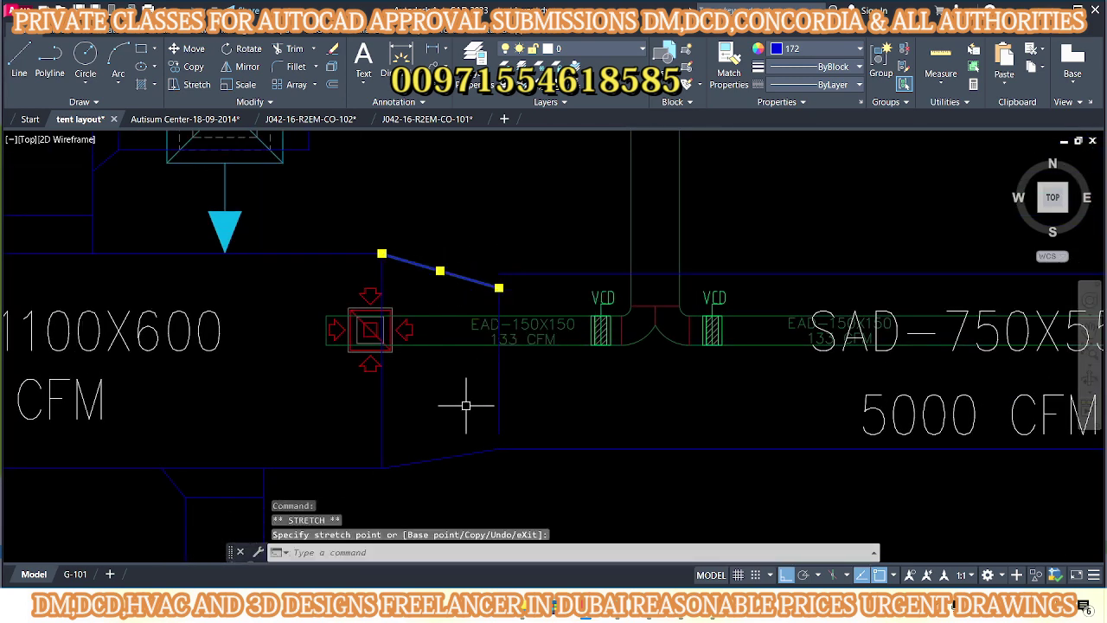
middle_drag(470, 395, 467, 351)
click(498, 391)
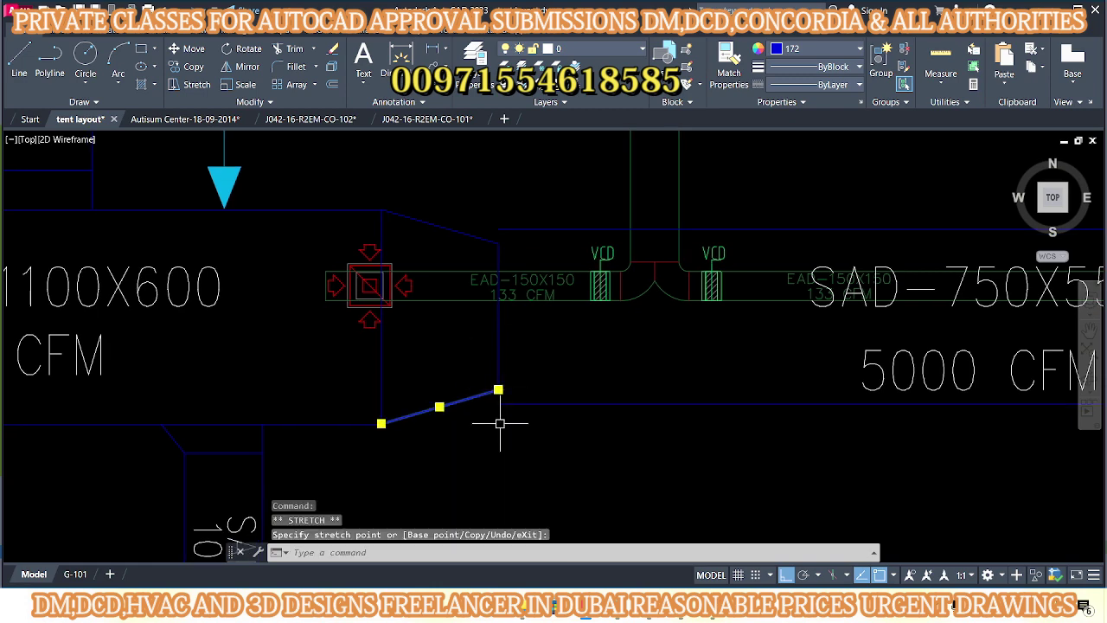
key(ctrl+z)
key(ctrl+z)
key(ctrl+z)
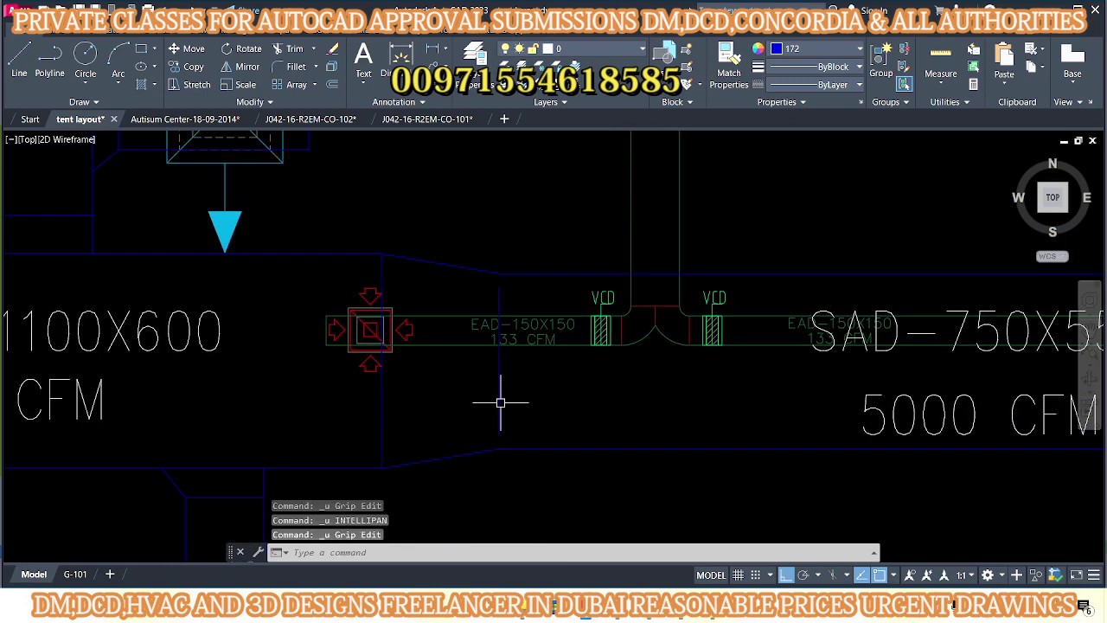
scroll(500, 402, down, 2)
click(666, 532)
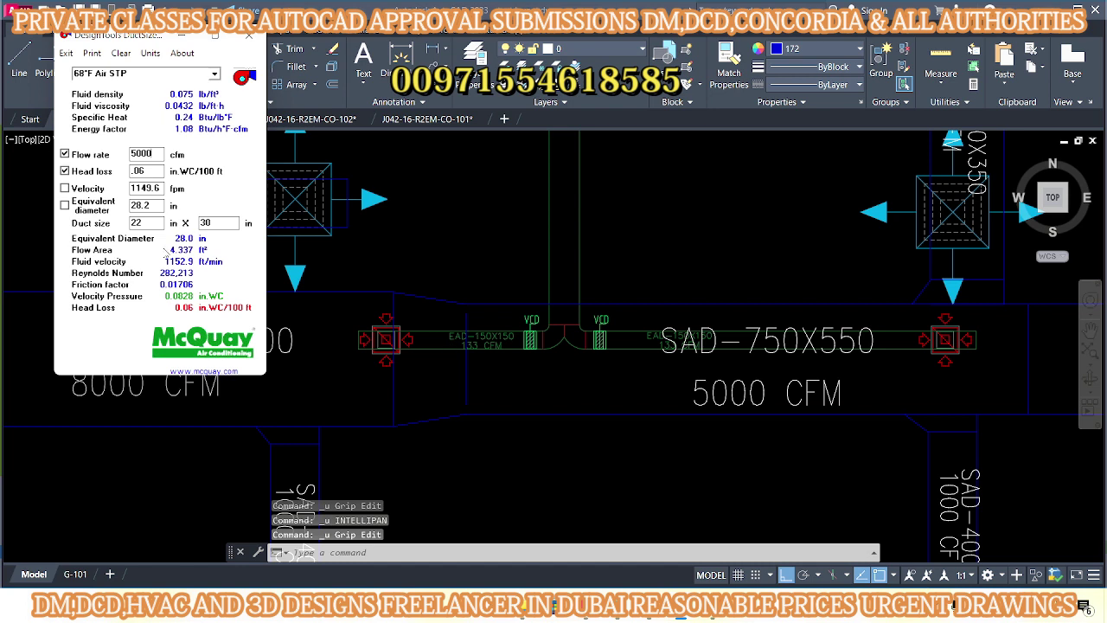
- Set the DuctSizer duct width to 20 in, sizing 5000 CFM at 20 x 34 in
drag(153, 223, 126, 226)
text(20)
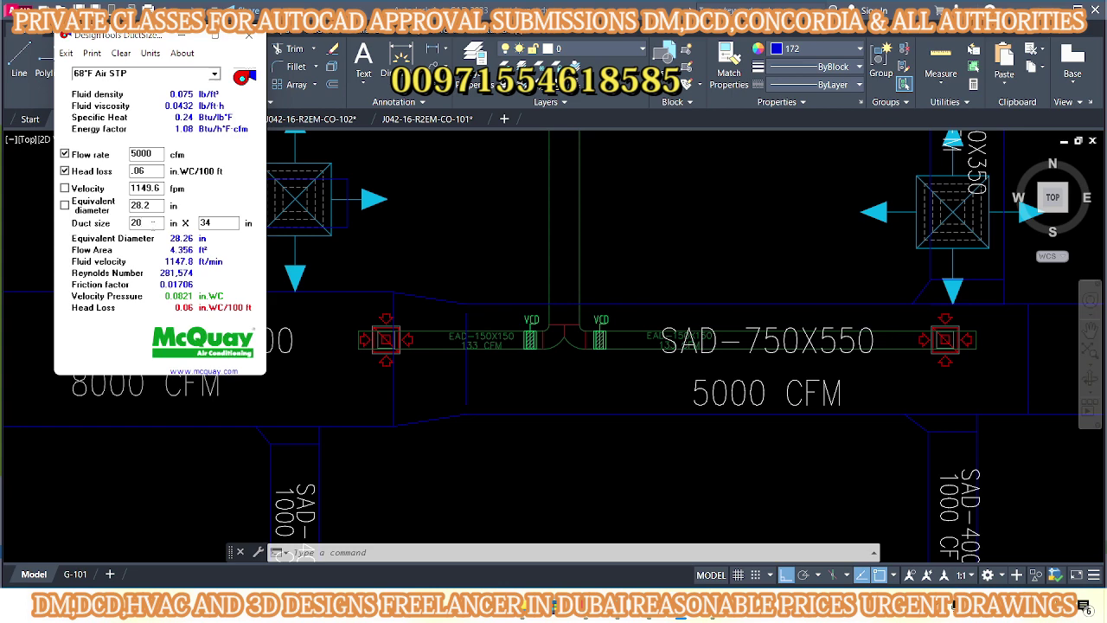
click(315, 362)
middle_drag(314, 361, 211, 346)
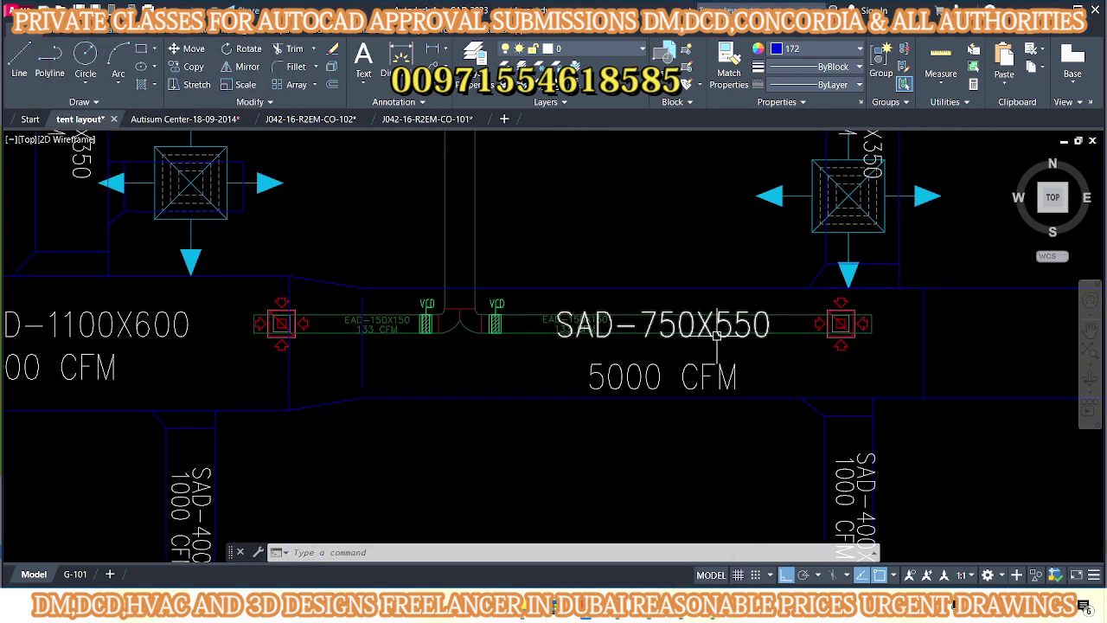
- Edit the duct label from SAD-750X550 to SAD-750X500, then return to DuctSizer
double_click(561, 324)
drag(717, 324, 773, 324)
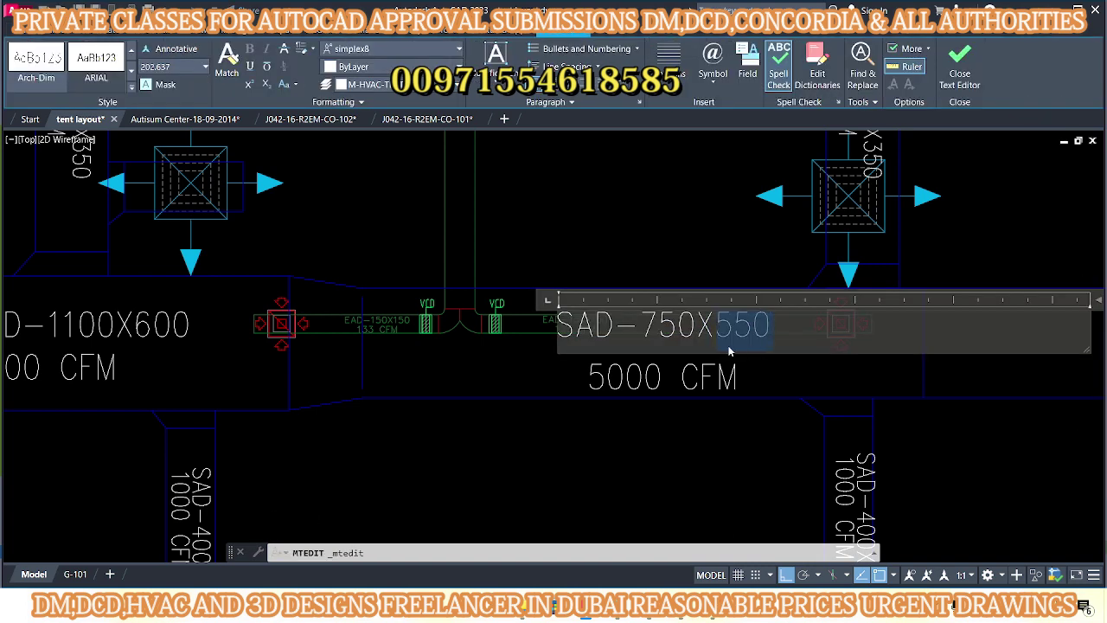
click(697, 479)
scroll(598, 378, down, 2)
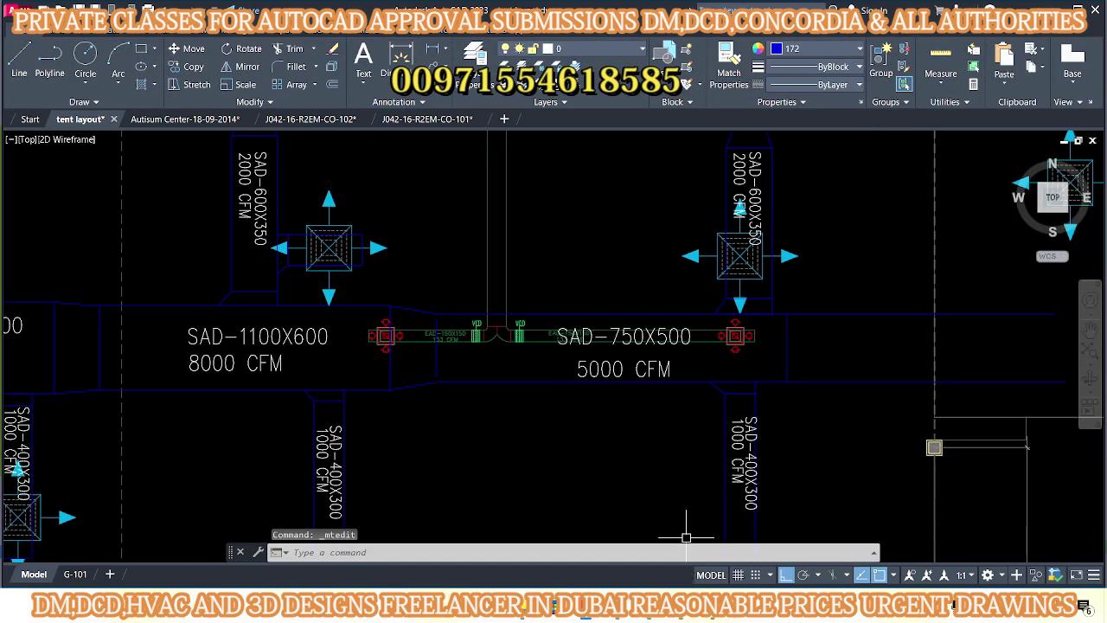
click(645, 523)
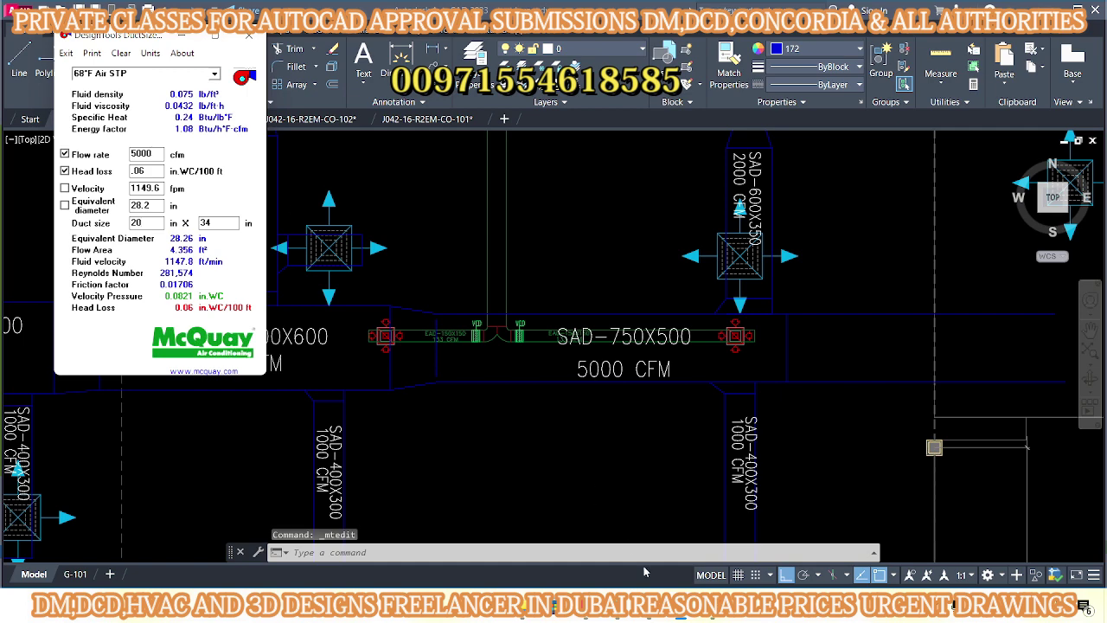
- Convert 34 in to 86.36 cm in Calculator and change the label to SAD-850X500
click(580, 515)
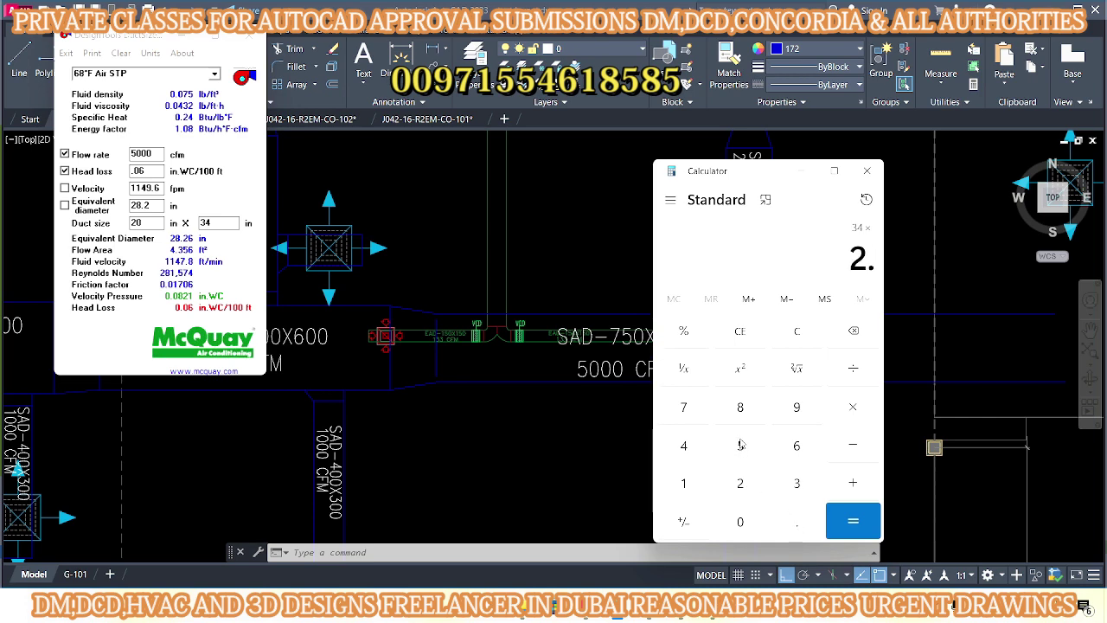
click(831, 515)
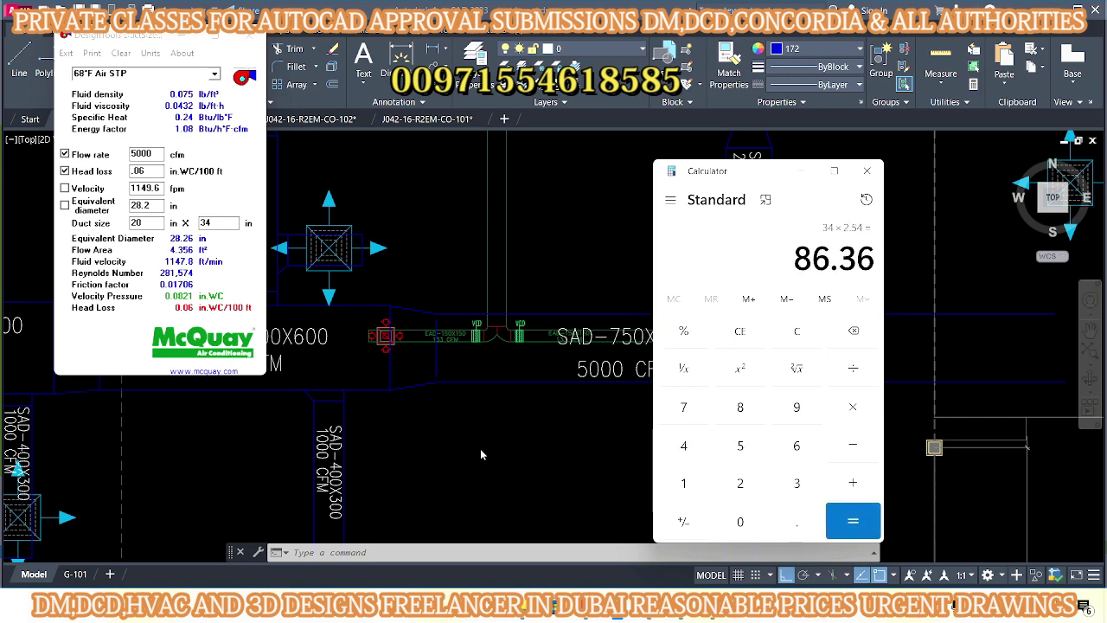
click(482, 454)
scroll(615, 338, up, 3)
double_click(633, 341)
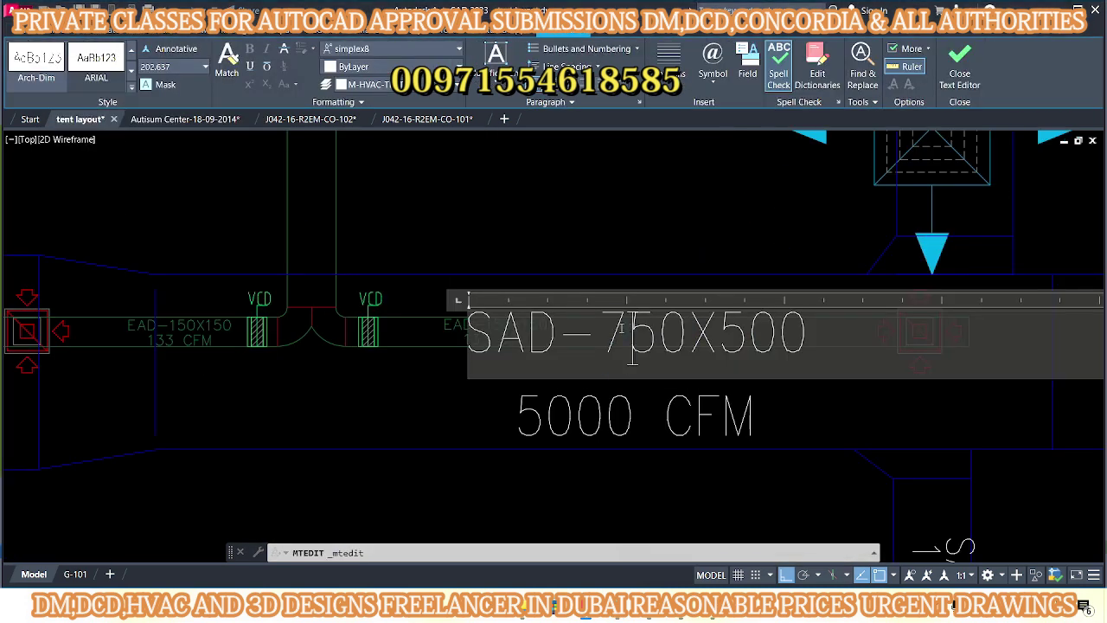
key(Escape)
key(Escape)
key(Escape)
scroll(464, 410, down, 3)
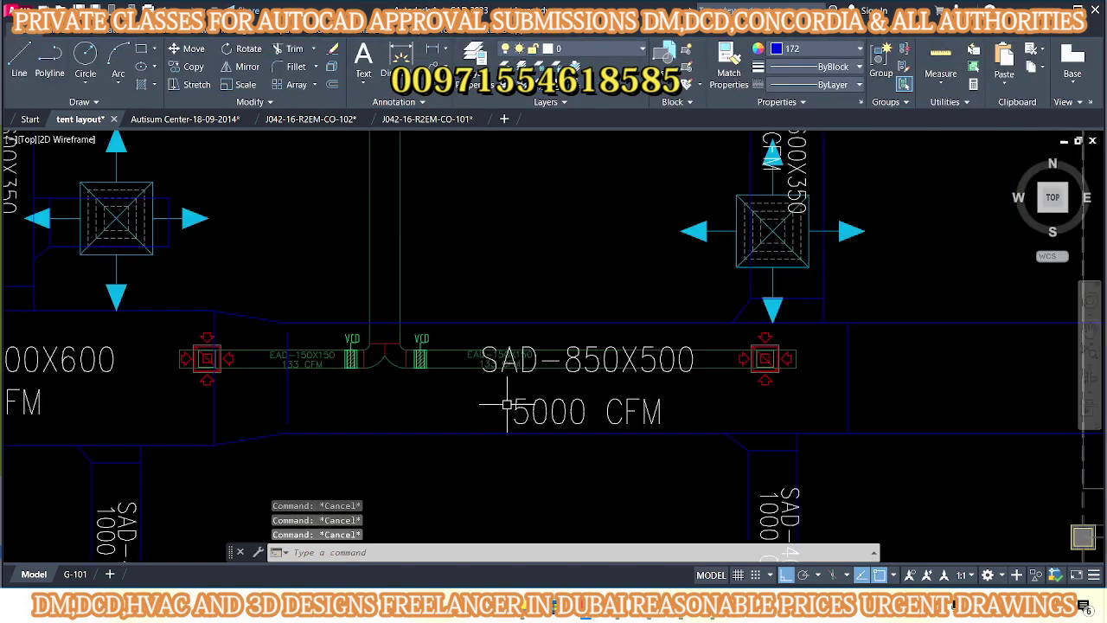
- Convert 20 in to 50.8 cm in Calculator, then pan back to the duct
click(654, 541)
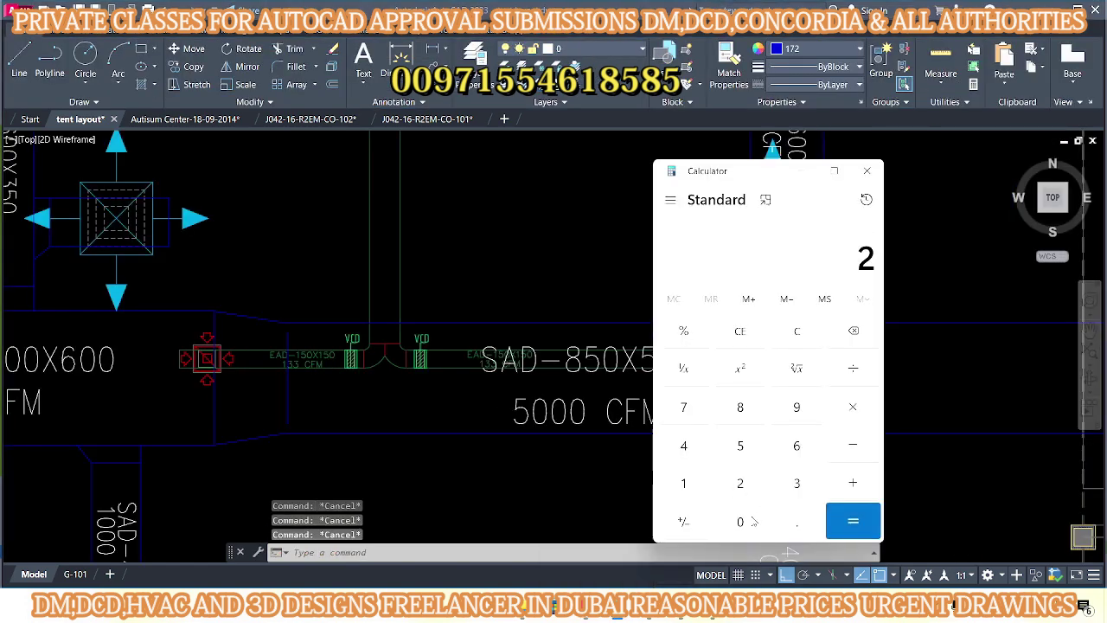
text(*2.)
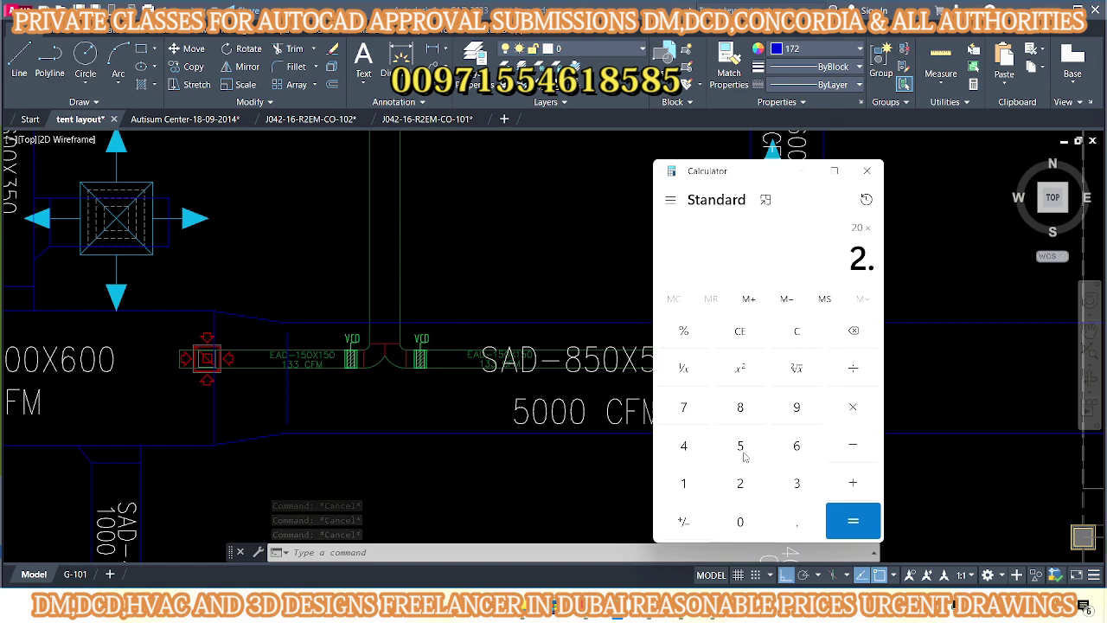
text(54)
click(853, 520)
click(610, 451)
middle_drag(610, 452, 548, 391)
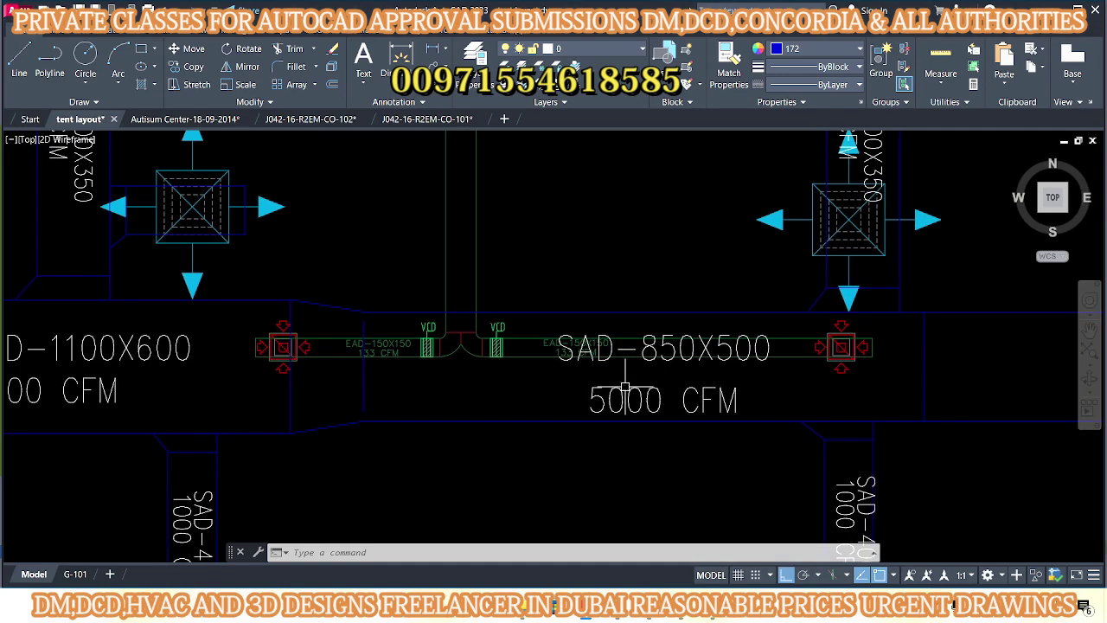
scroll(548, 390, down, 2)
scroll(547, 390, up, 2)
scroll(584, 371, down, 1)
text(l)
key(Return)
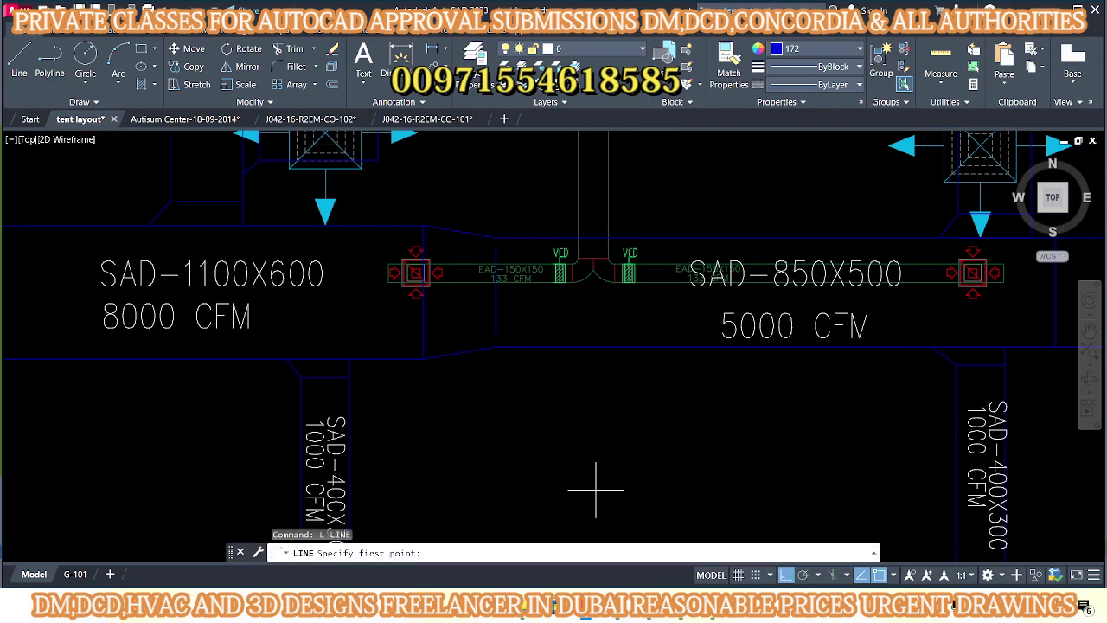
click(597, 487)
text(0)
key(Return)
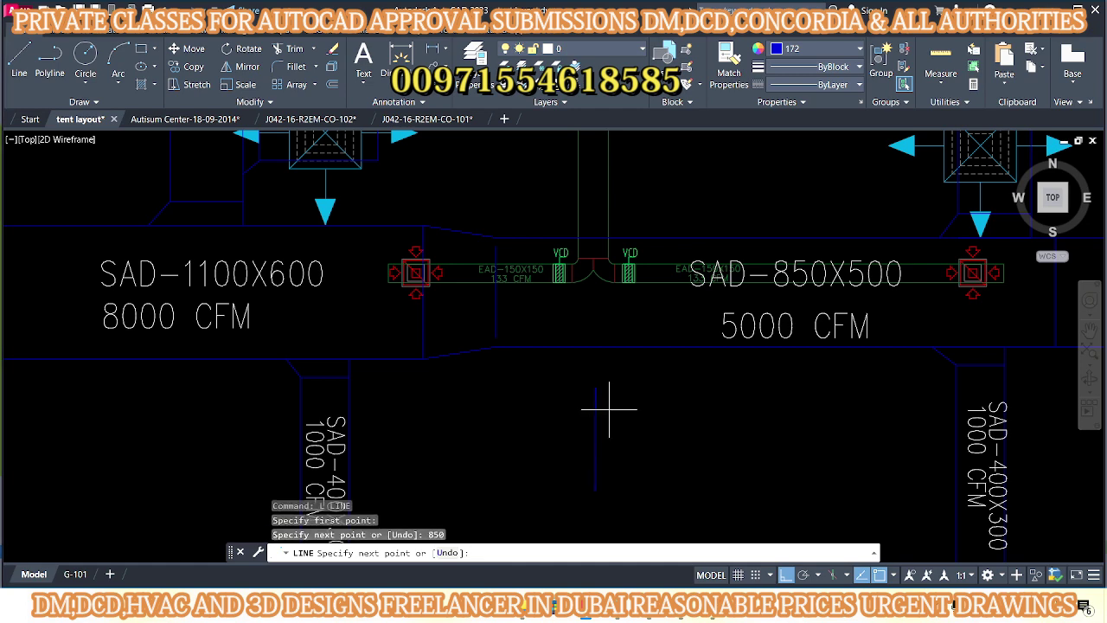
key(Return)
click(558, 448)
text(m)
key(Return)
click(596, 438)
scroll(544, 425, up, 2)
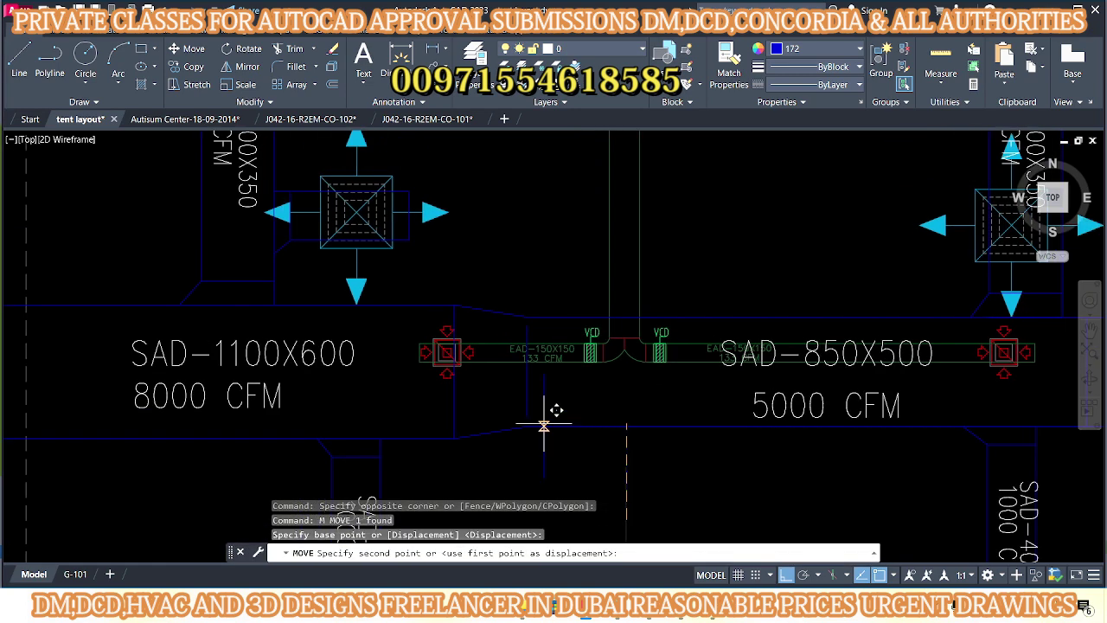
scroll(533, 403, up, 3)
key(Escape)
middle_drag(523, 487, 537, 408)
drag(537, 408, 571, 383)
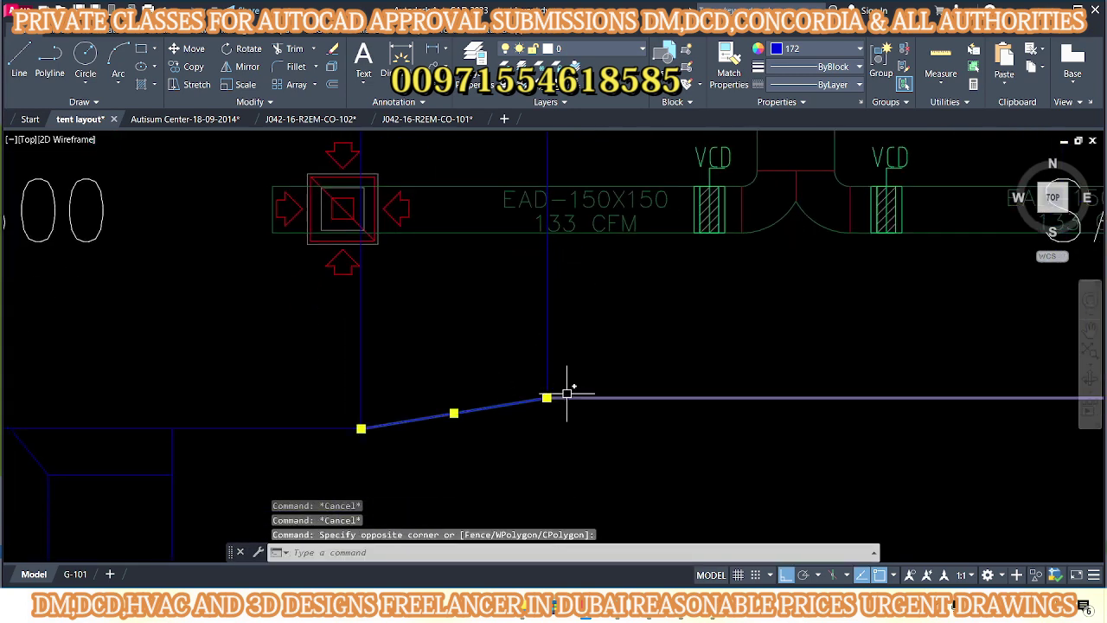
click(548, 395)
key(Escape)
middle_drag(542, 275, 539, 270)
drag(539, 270, 506, 324)
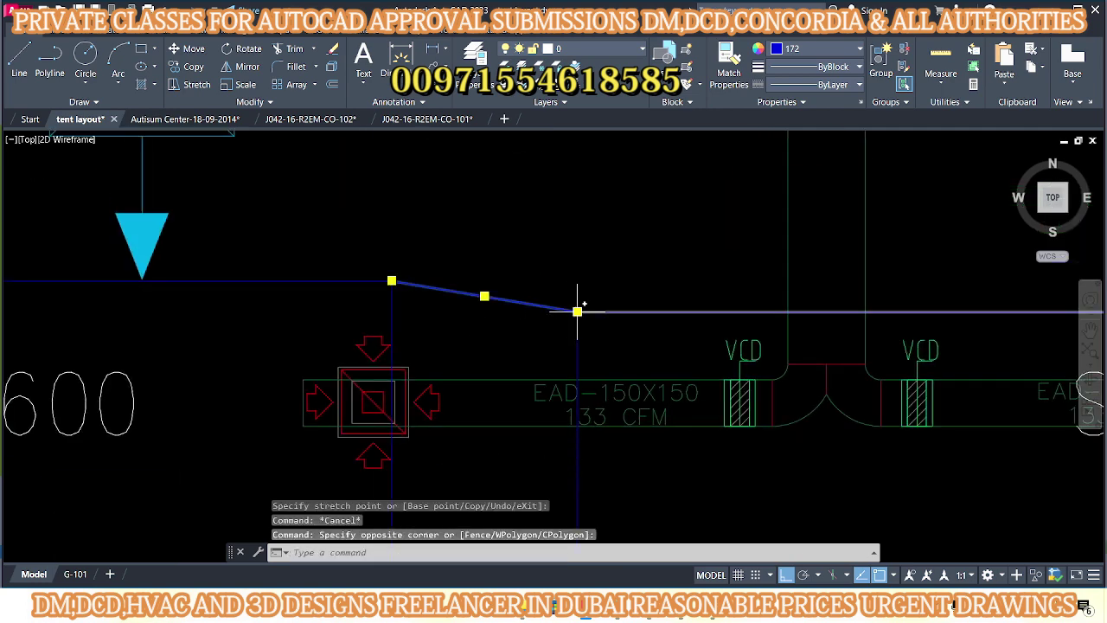
text(m)
key(Return)
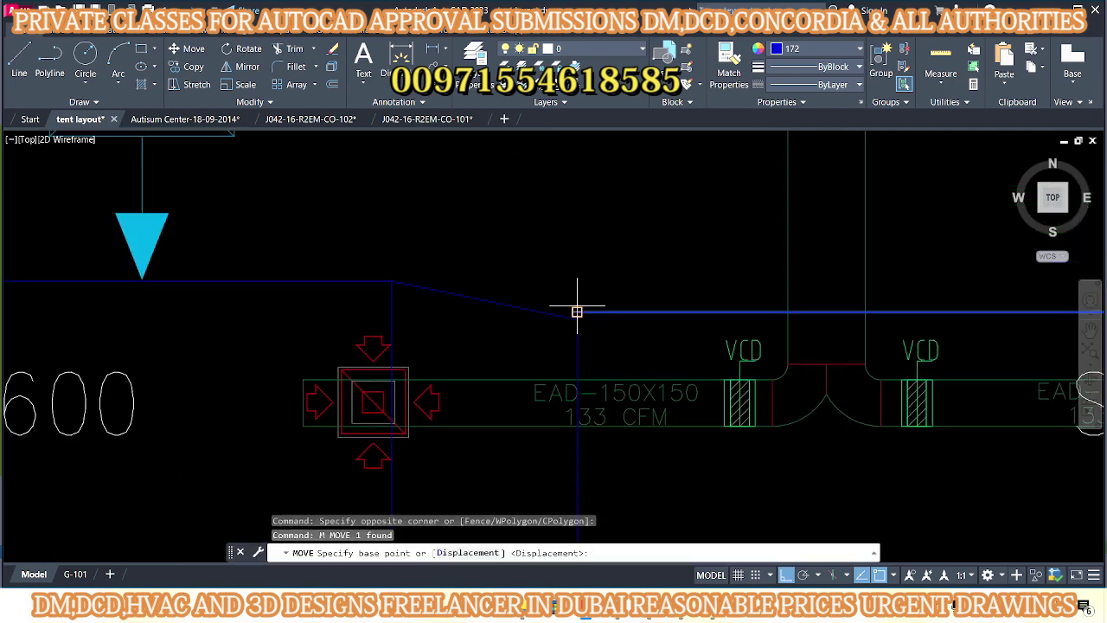
click(578, 312)
scroll(584, 314, down, 4)
middle_drag(575, 365, 535, 295)
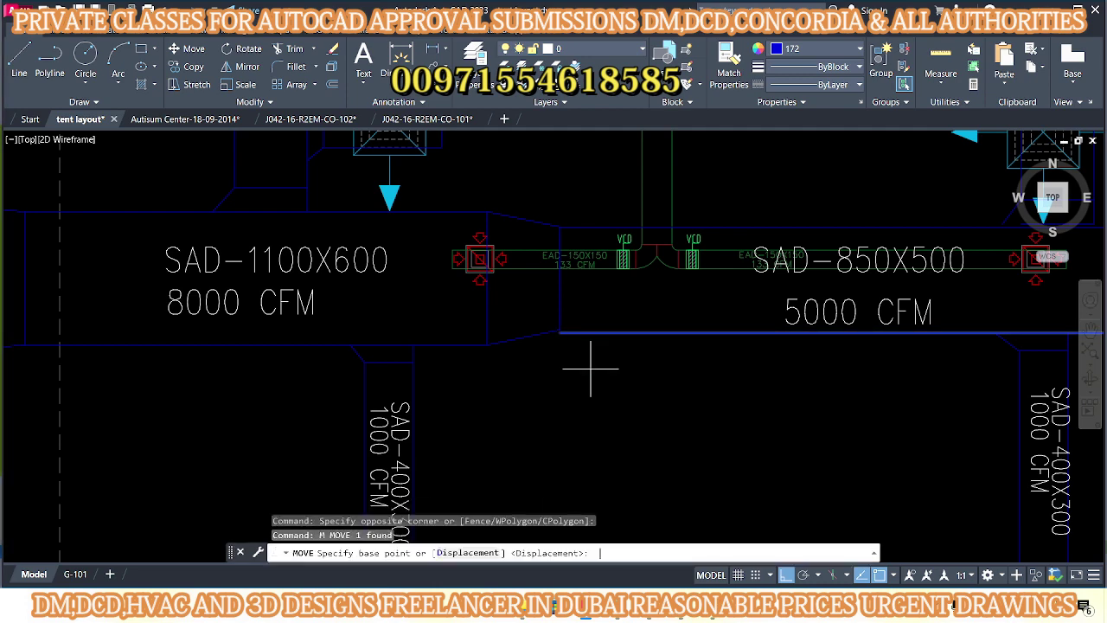
scroll(600, 317, up, 5)
key(Escape)
key(Escape)
scroll(588, 312, down, 8)
scroll(581, 307, down, 2)
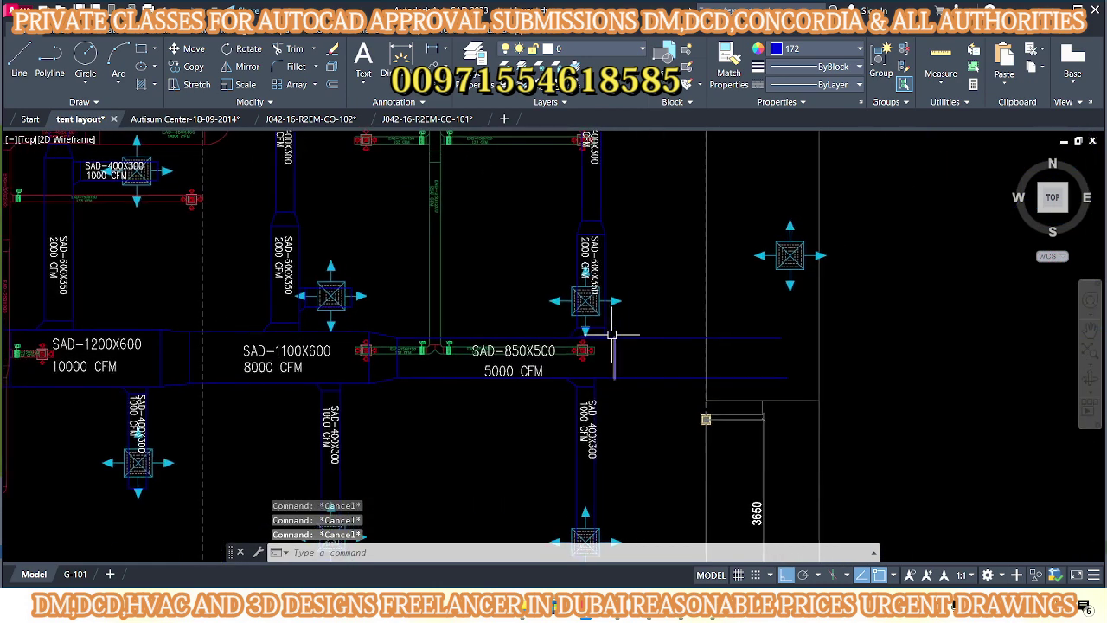
scroll(608, 334, up, 5)
scroll(600, 326, up, 2)
click(633, 362)
text(ex)
key(Return)
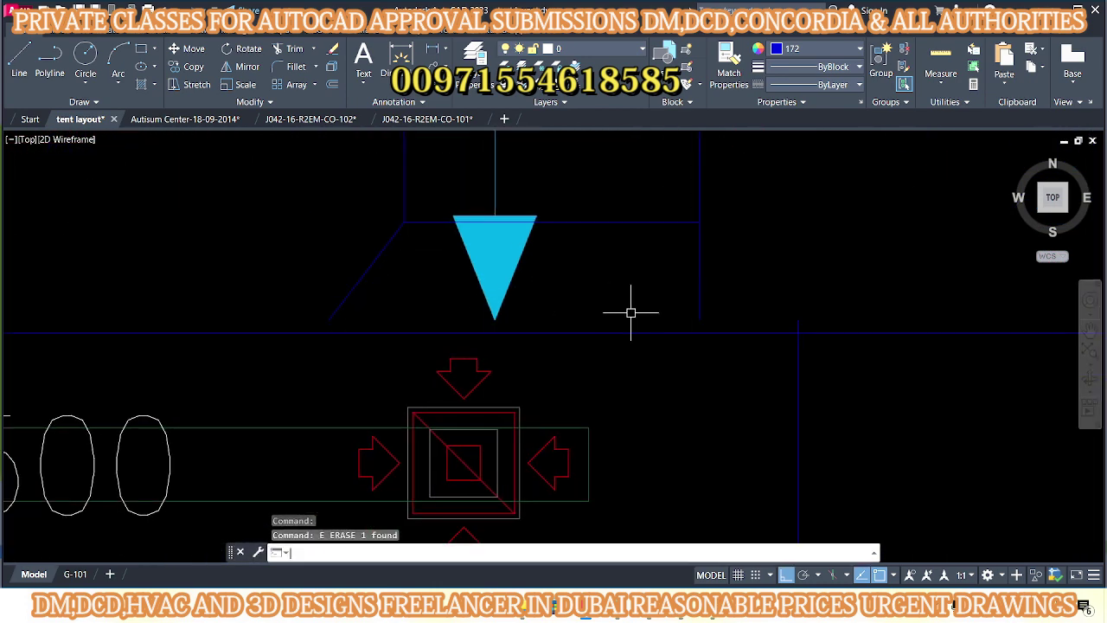
click(727, 273)
key(Return)
scroll(465, 254, down, 3)
scroll(539, 348, up, 4)
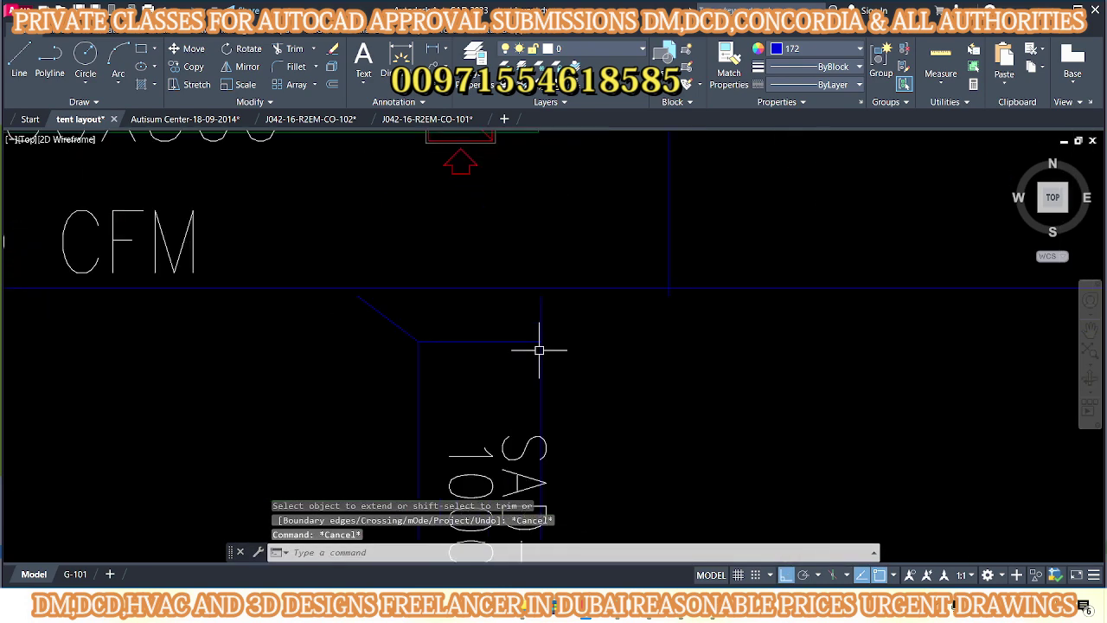
key(Return)
scroll(629, 222, down, 2)
key(Return)
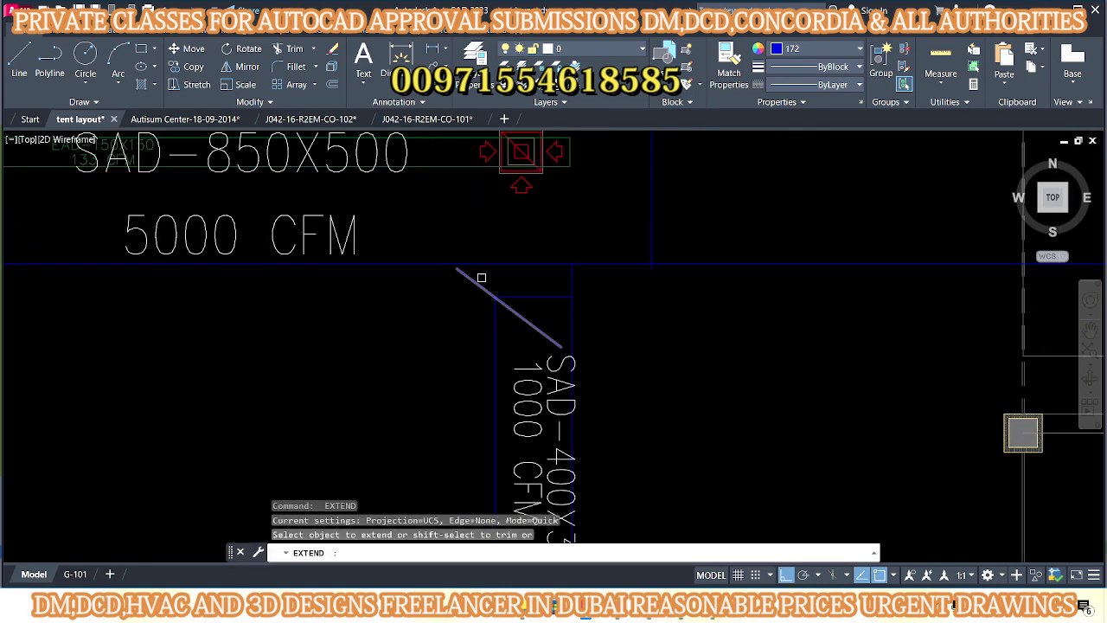
key(Escape)
key(Escape)
key(Escape)
scroll(519, 389, down, 3)
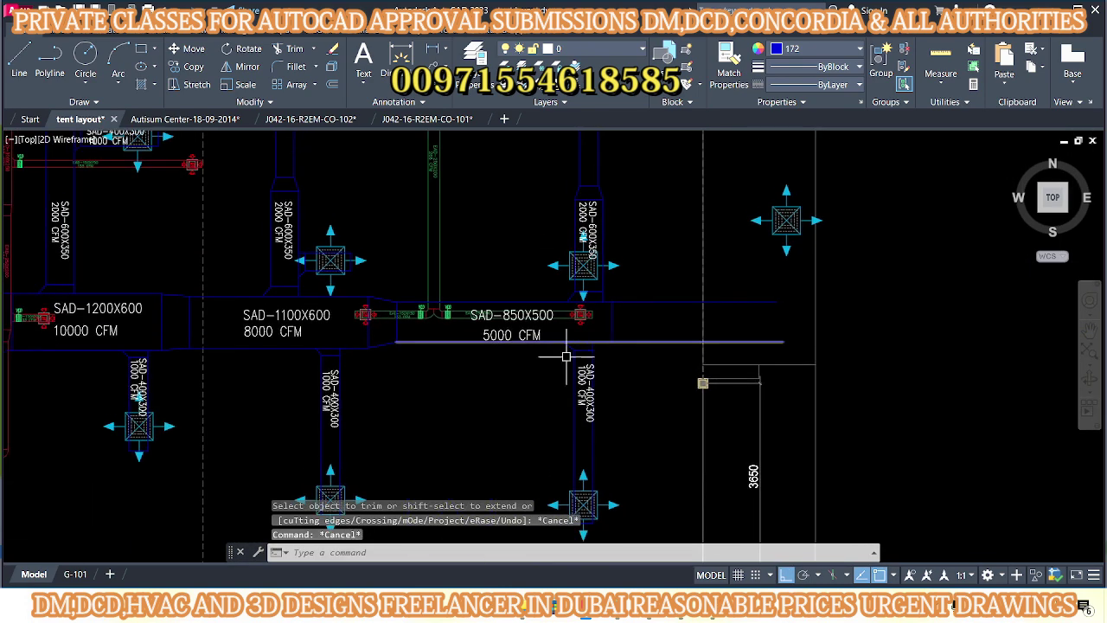
scroll(489, 363, up, 3)
text(ex)
key(Return)
scroll(545, 359, up, 2)
key(Escape)
key(Escape)
key(Escape)
scroll(531, 311, down, 3)
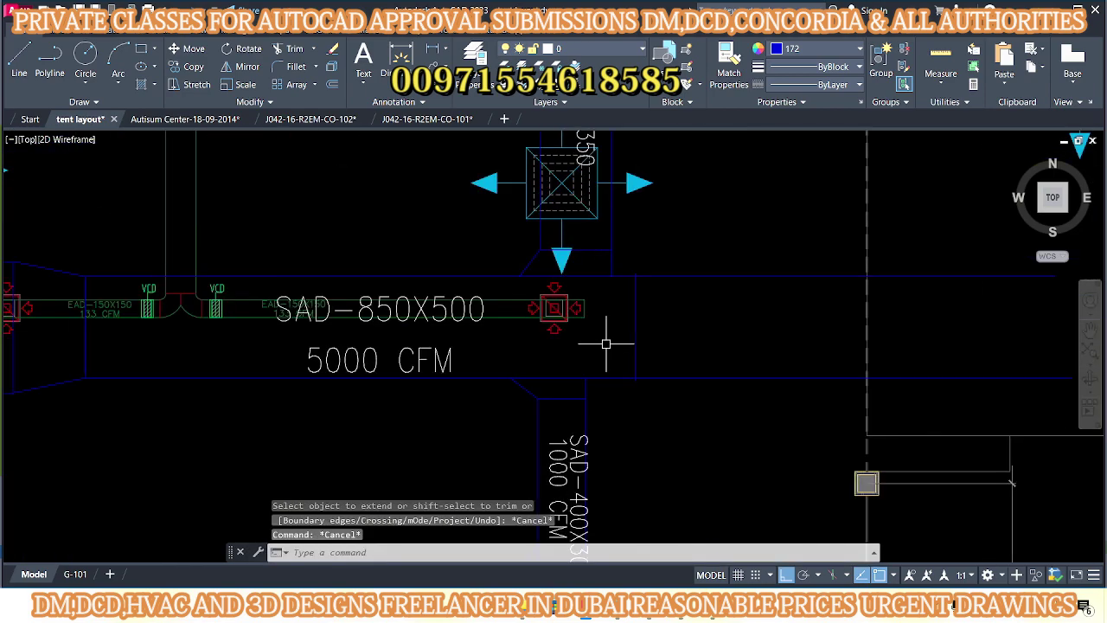
scroll(606, 346, down, 2)
mouse_move(606, 346)
middle_down()
mouse_move(582, 321)
mouse_move(552, 360)
mouse_move(602, 350)
middle_up()
scroll(583, 321, down, 2)
scroll(460, 353, up, 1)
scroll(460, 352, up, 1)
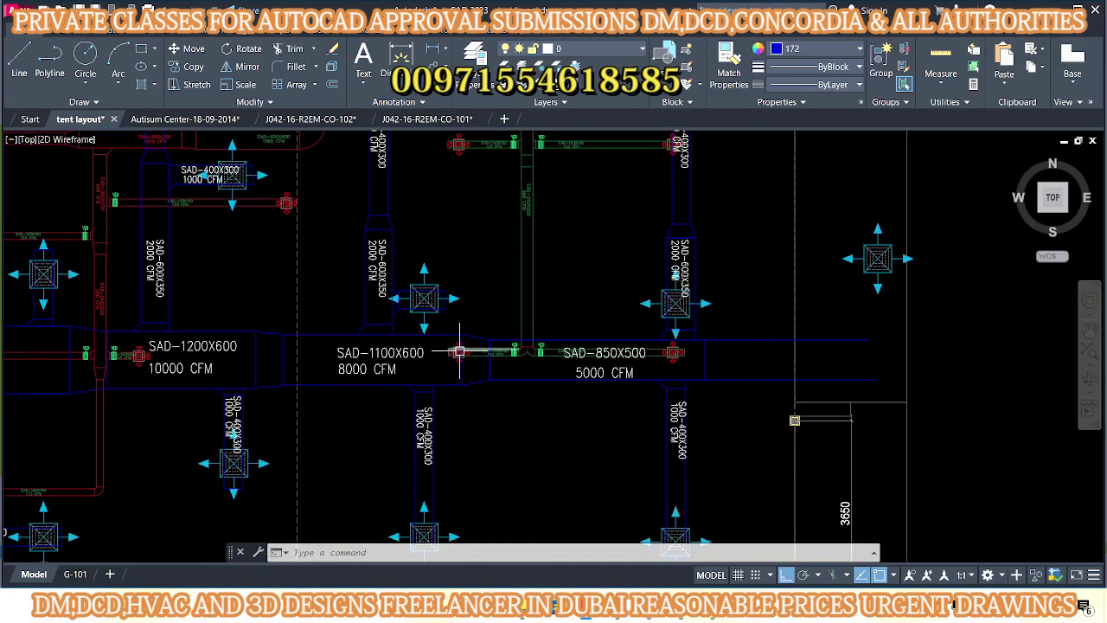
scroll(519, 440, down, 2)
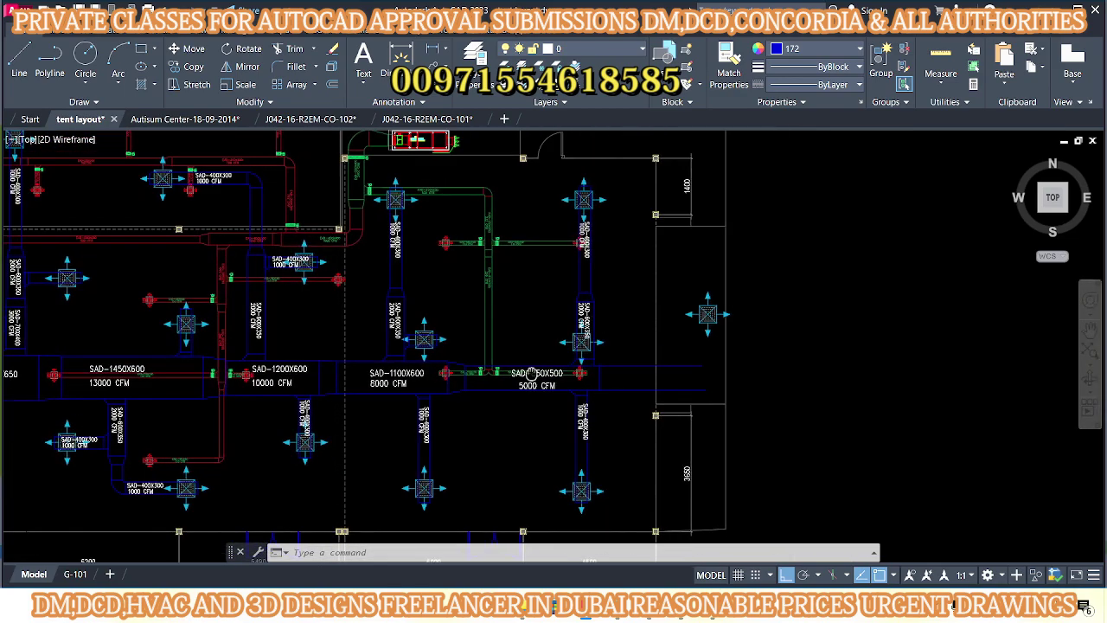
mouse_move(527, 375)
middle_down()
mouse_move(505, 427)
mouse_move(451, 403)
middle_up()
scroll(509, 300, down, 2)
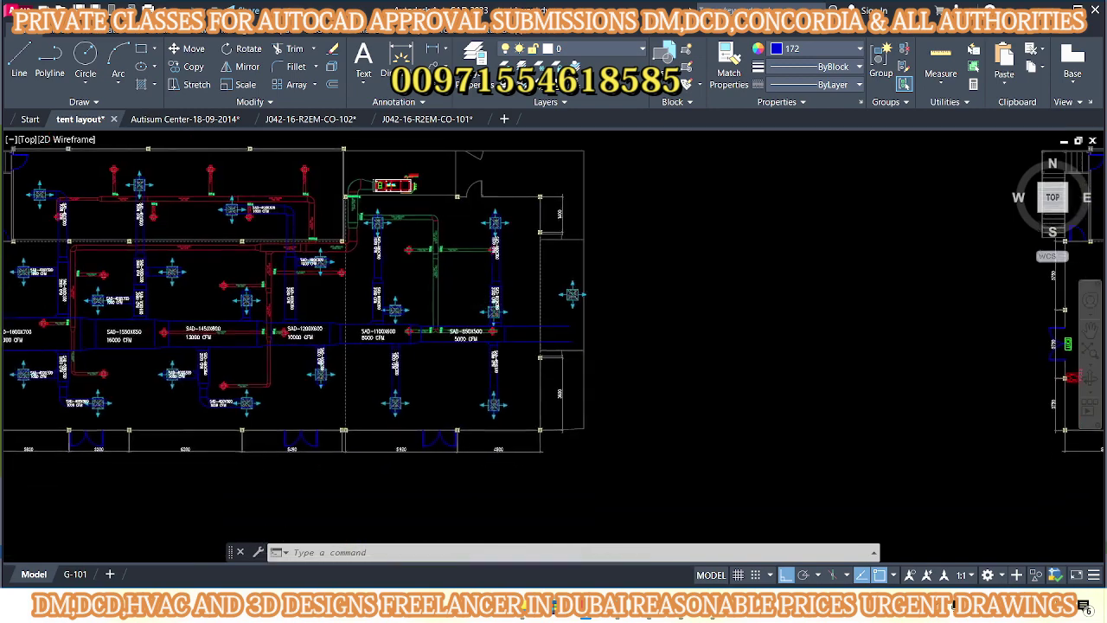
mouse_move(540, 352)
middle_down()
mouse_move(577, 340)
mouse_move(662, 348)
mouse_move(651, 351)
middle_up()
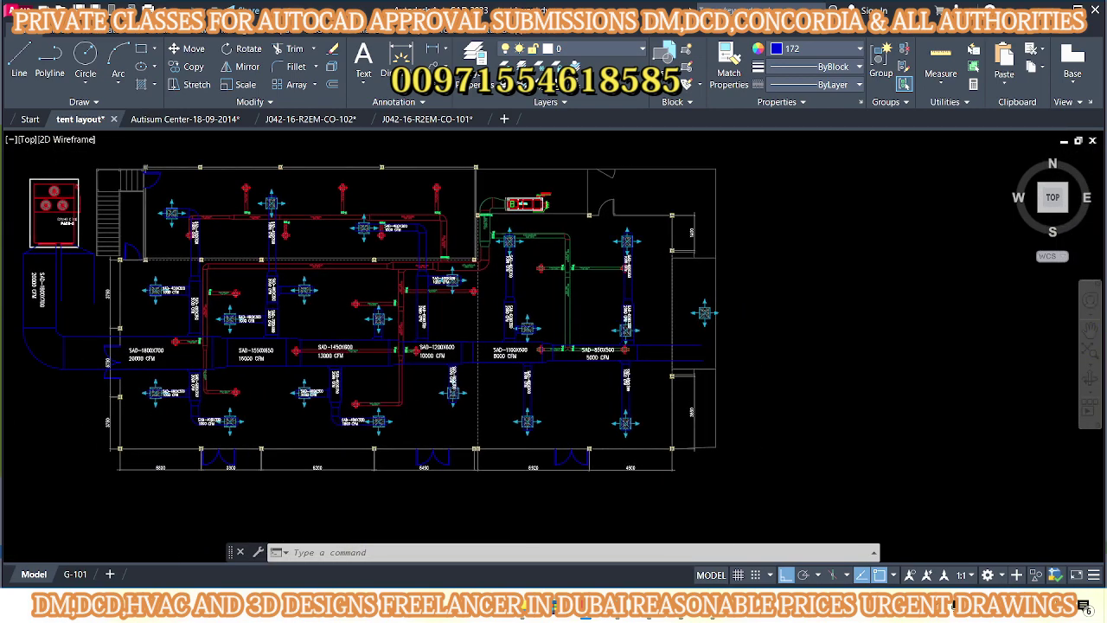
scroll(445, 328, up, 2)
scroll(432, 326, up, 1)
scroll(432, 326, down, 1)
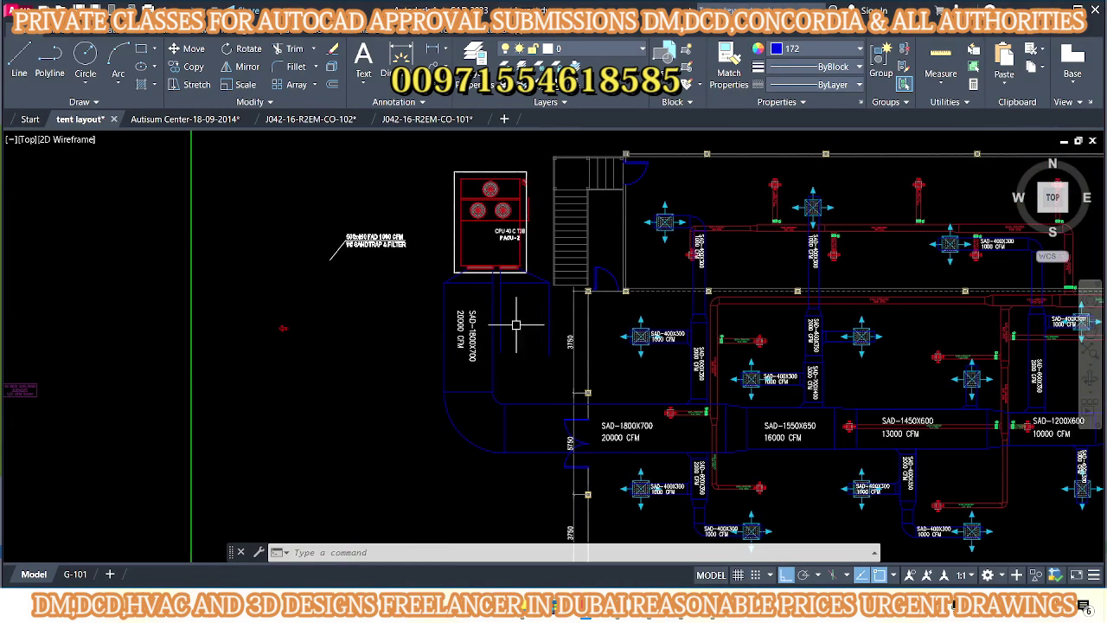
scroll(519, 311, up, 3)
middle_drag(520, 312, 556, 294)
key(Escape)
key(Escape)
key(Escape)
scroll(556, 294, down, 5)
scroll(538, 293, up, 5)
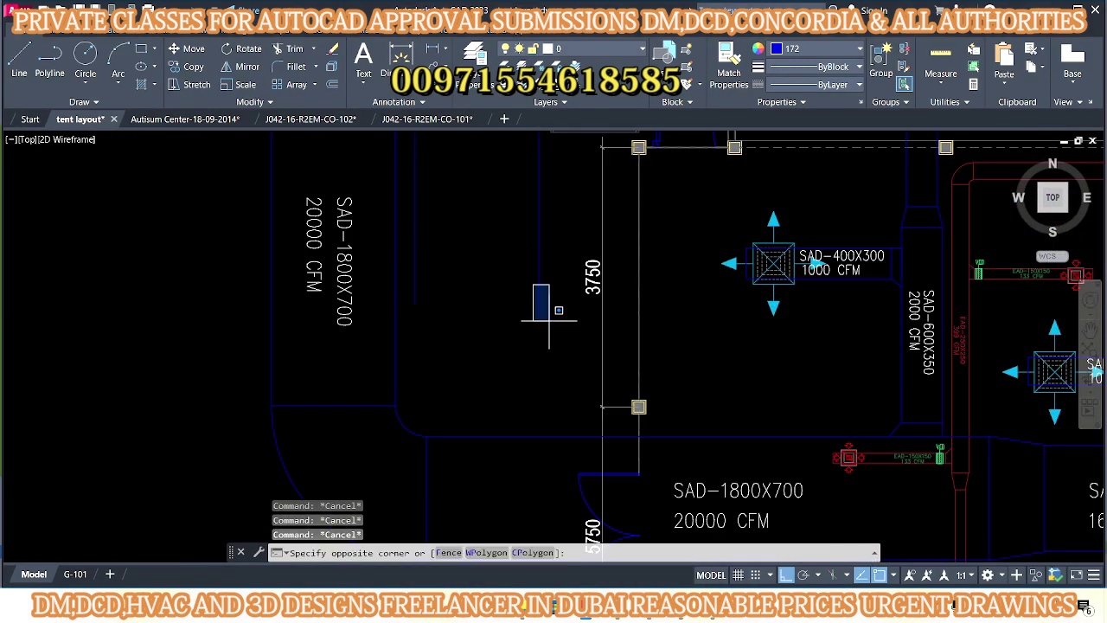
click(549, 319)
middle_drag(539, 315, 482, 311)
text(l)
key(Return)
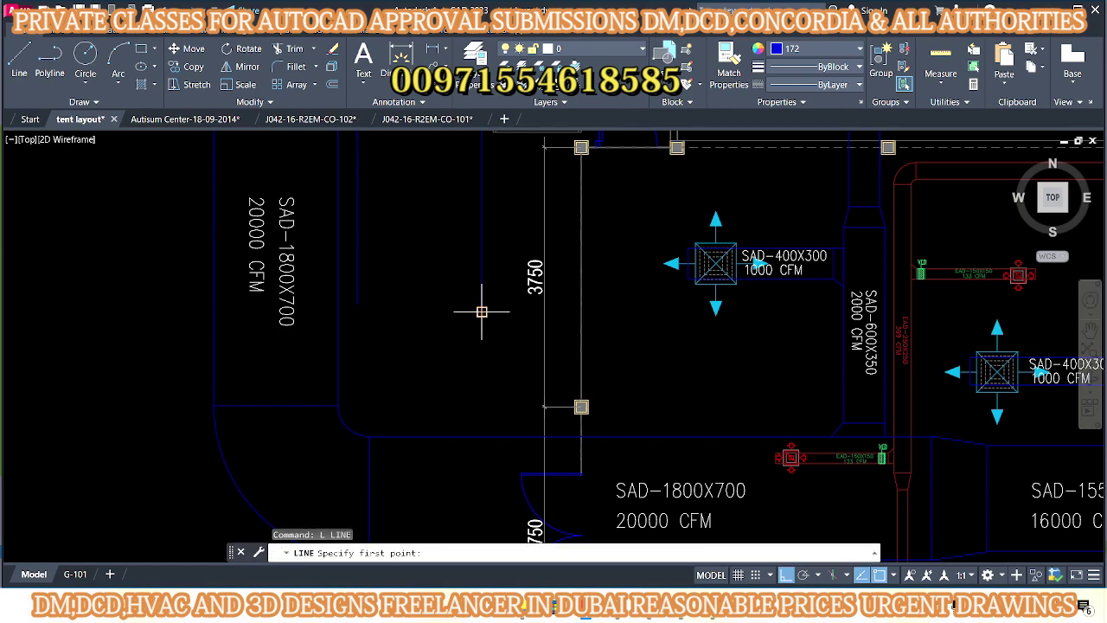
key(Escape)
scroll(507, 297, down, 2)
key(Escape)
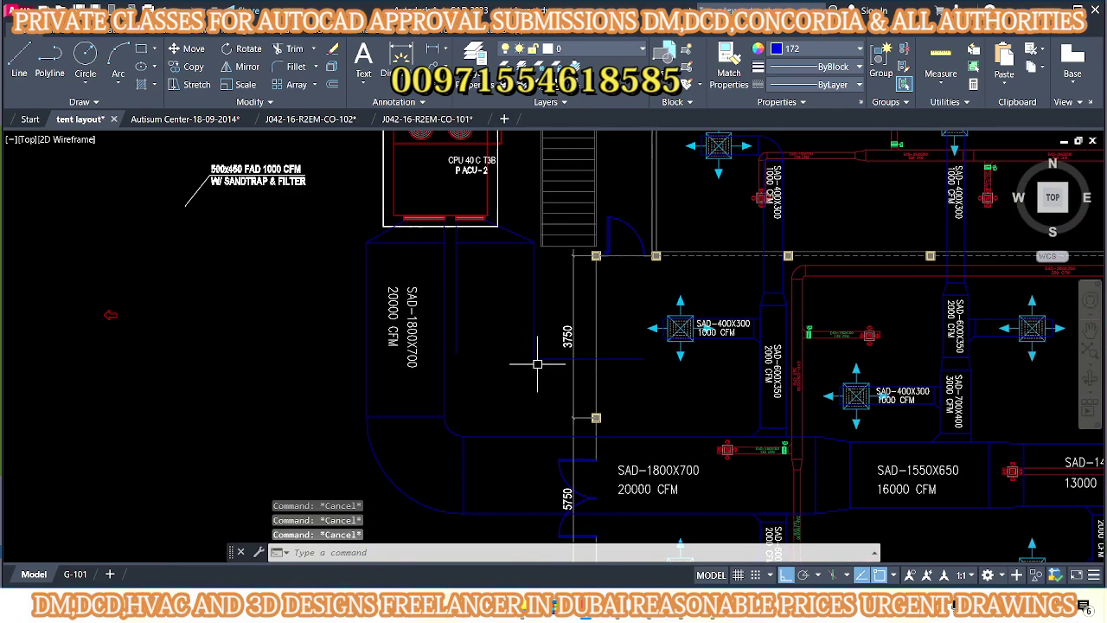
mouse_move(539, 366)
middle_down()
mouse_move(500, 350)
mouse_move(527, 350)
middle_up()
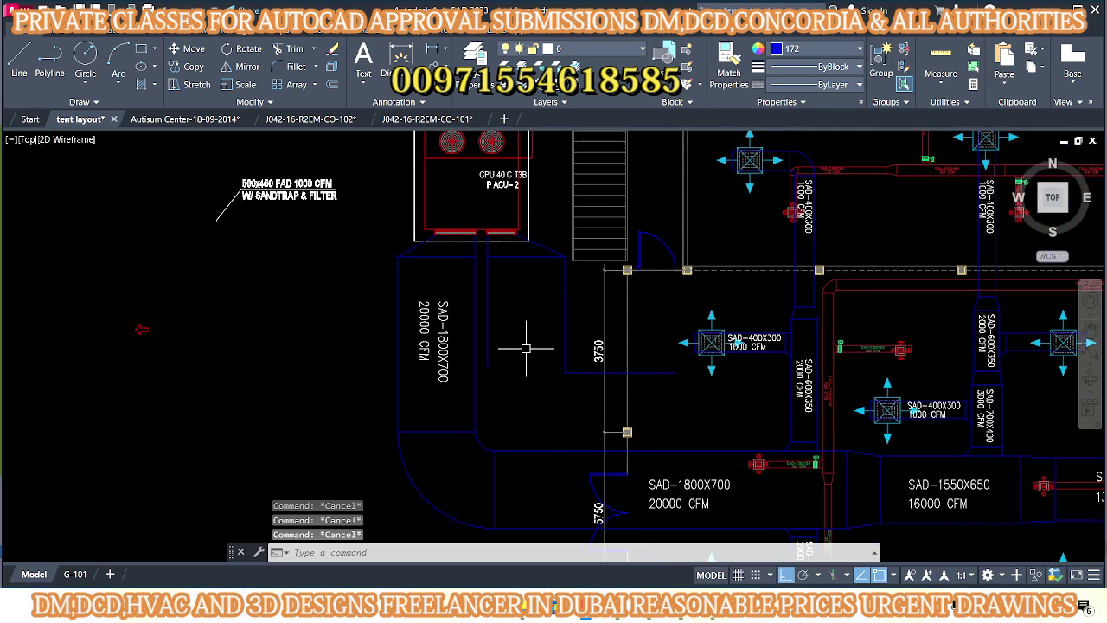
- Offset a duct line 1800 below and move both lines into position
text(o)
key(Return)
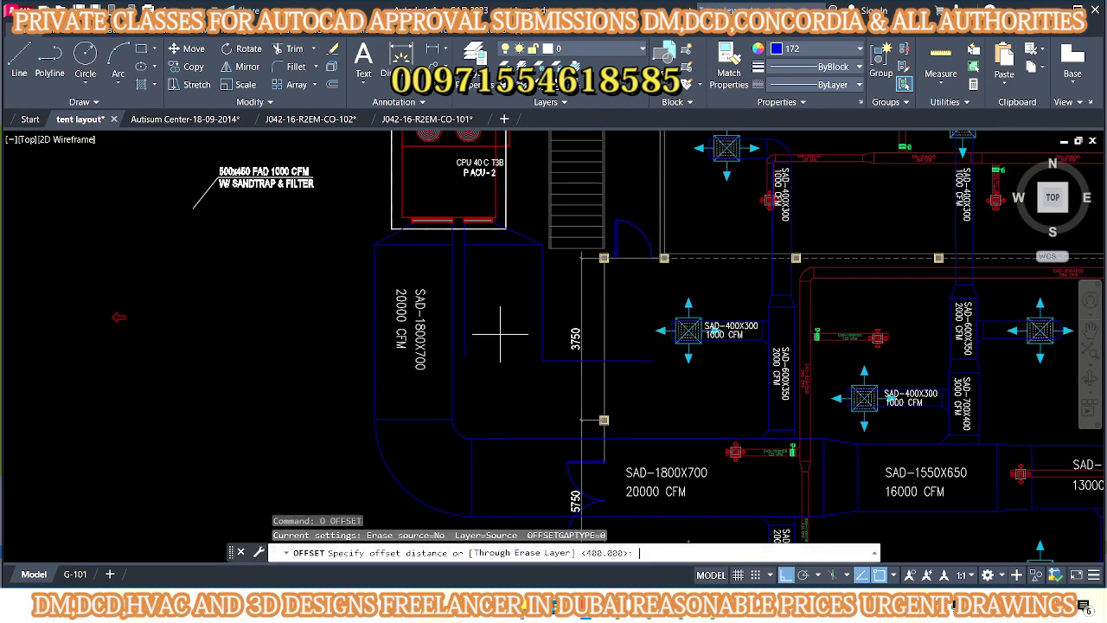
key(Return)
click(623, 360)
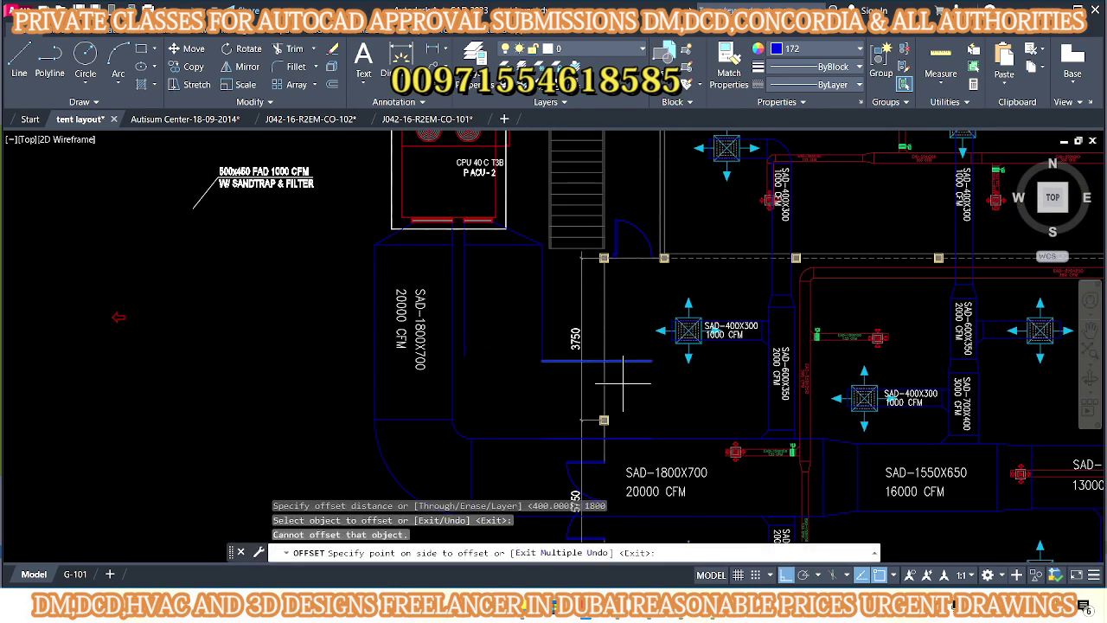
click(621, 415)
key(Escape)
click(621, 440)
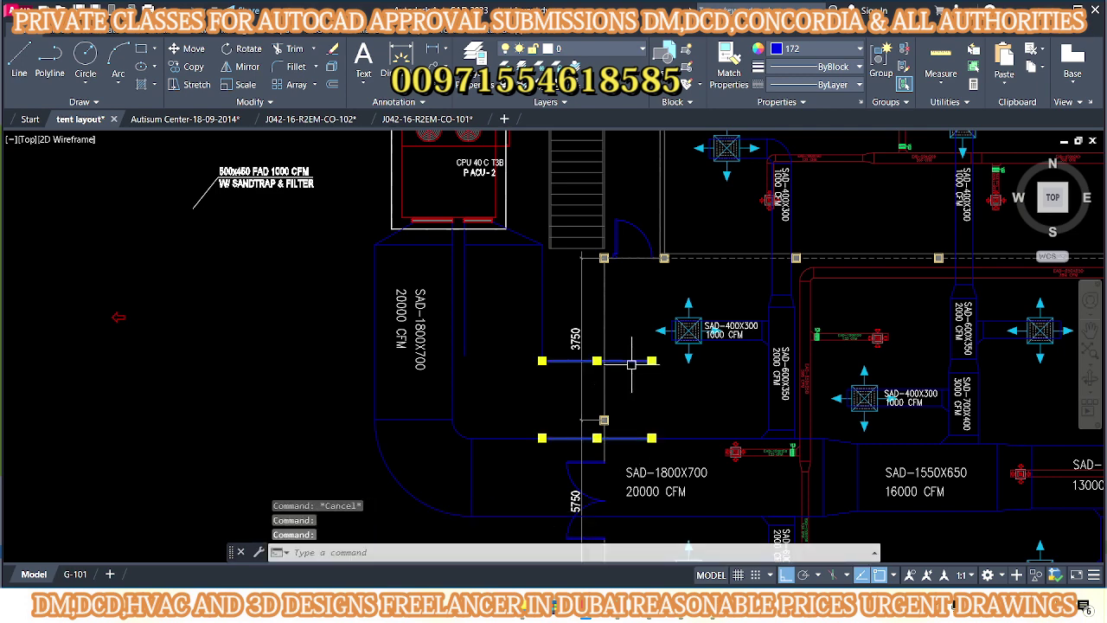
text(m)
key(Return)
click(670, 380)
click(671, 356)
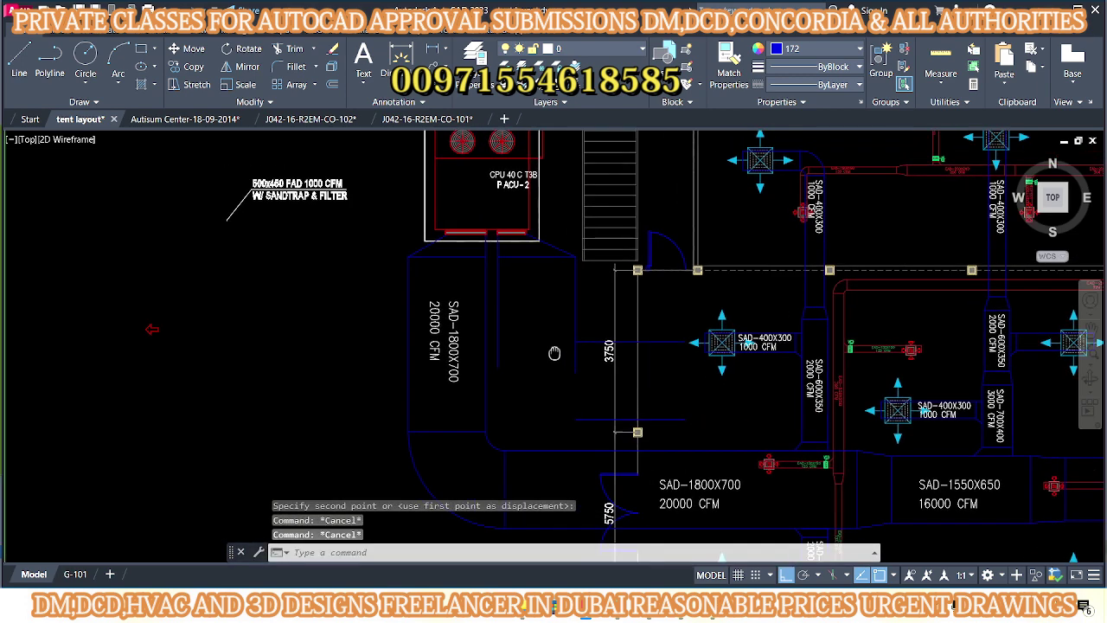
- Try filleting the duct corner with an 1800 radius, then cancel
middle_drag(606, 350, 537, 344)
text(f)
key(Return)
text(r)
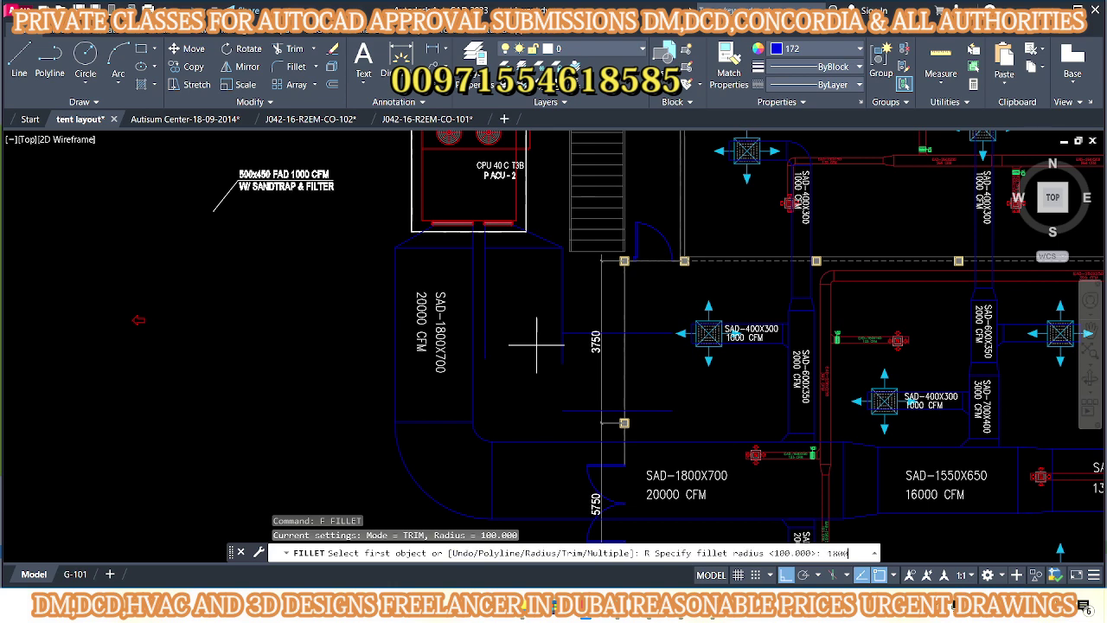
key(Return)
click(558, 304)
scroll(576, 338, up, 2)
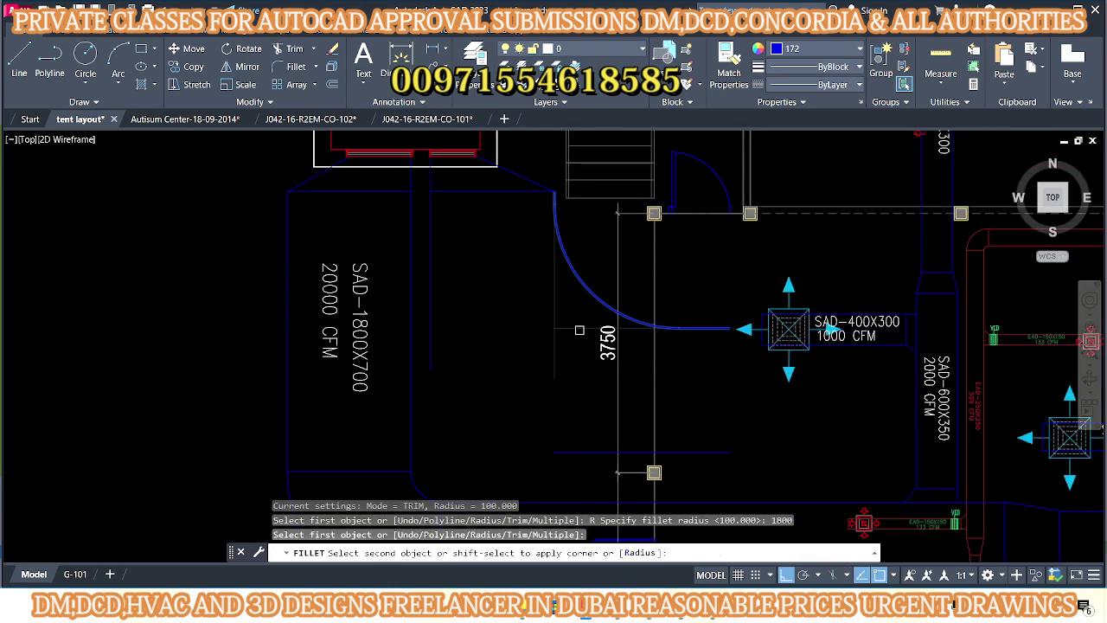
key(Escape)
- Retry the duct corner fillet with a 400 radius, then cancel
middle_drag(580, 329, 562, 313)
text(f)
key(Return)
text(r)
key(Return)
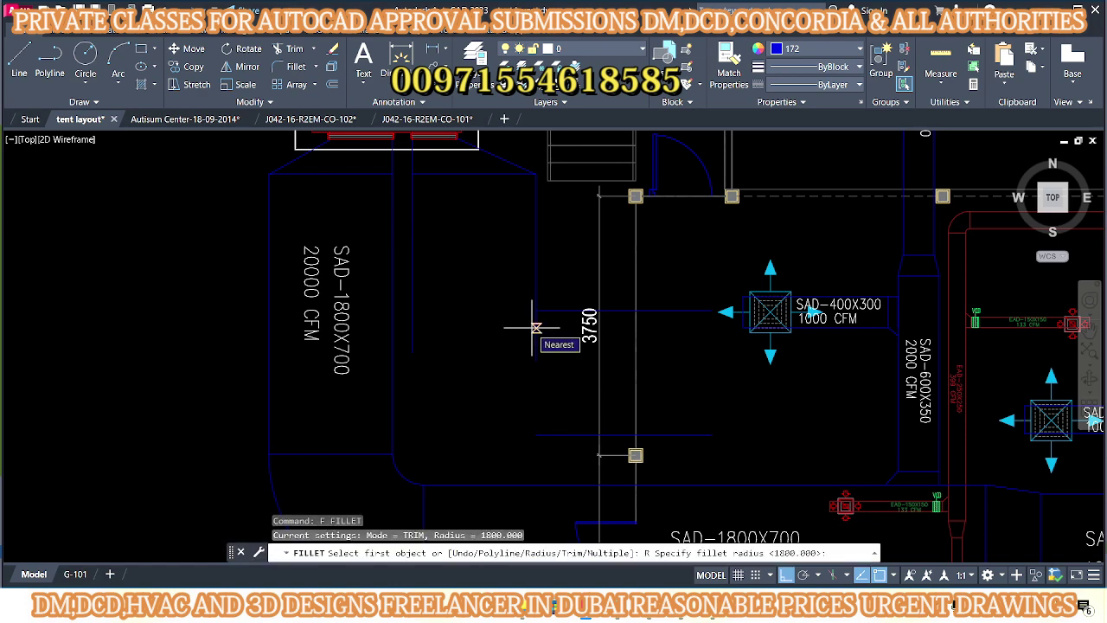
key(Return)
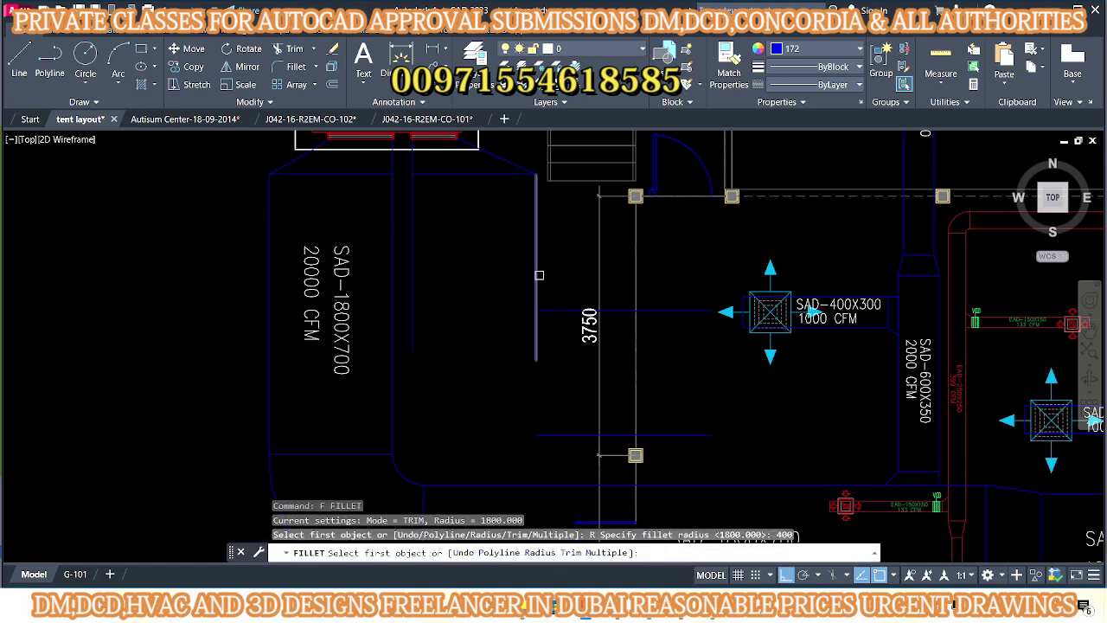
click(535, 320)
mouse_move(550, 325)
middle_down()
mouse_move(572, 294)
mouse_move(550, 300)
middle_up()
key(Escape)
- Trim the branch duct lines around the elbow with a fence selection
text(o)
key(Return)
key(Return)
key(Escape)
text(tr)
key(Return)
scroll(464, 290, up, 3)
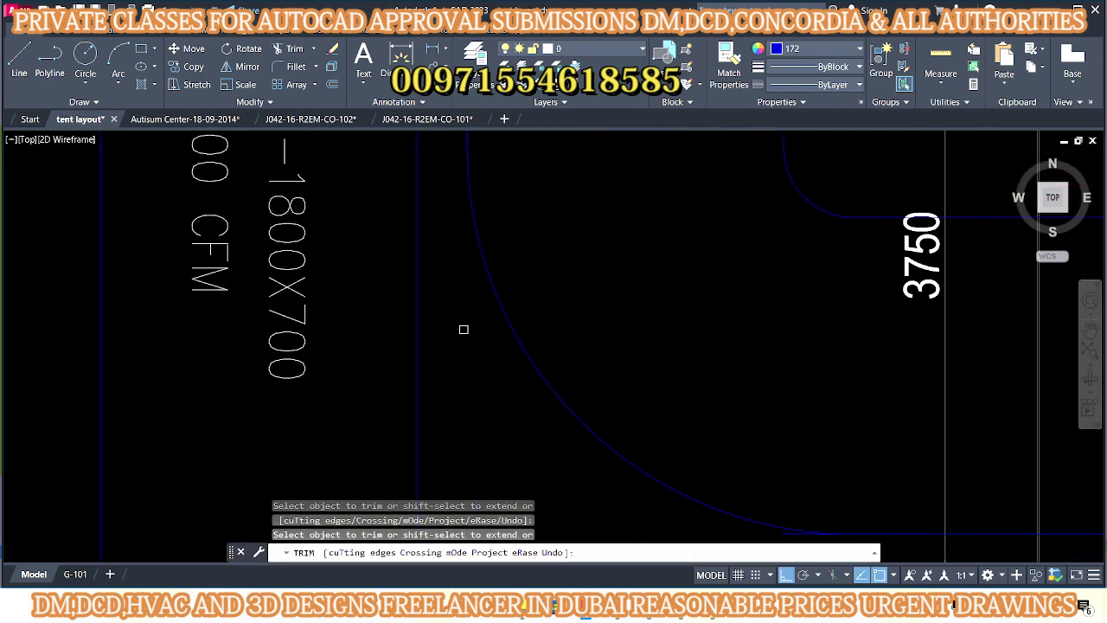
scroll(571, 397, down, 2)
key(Return)
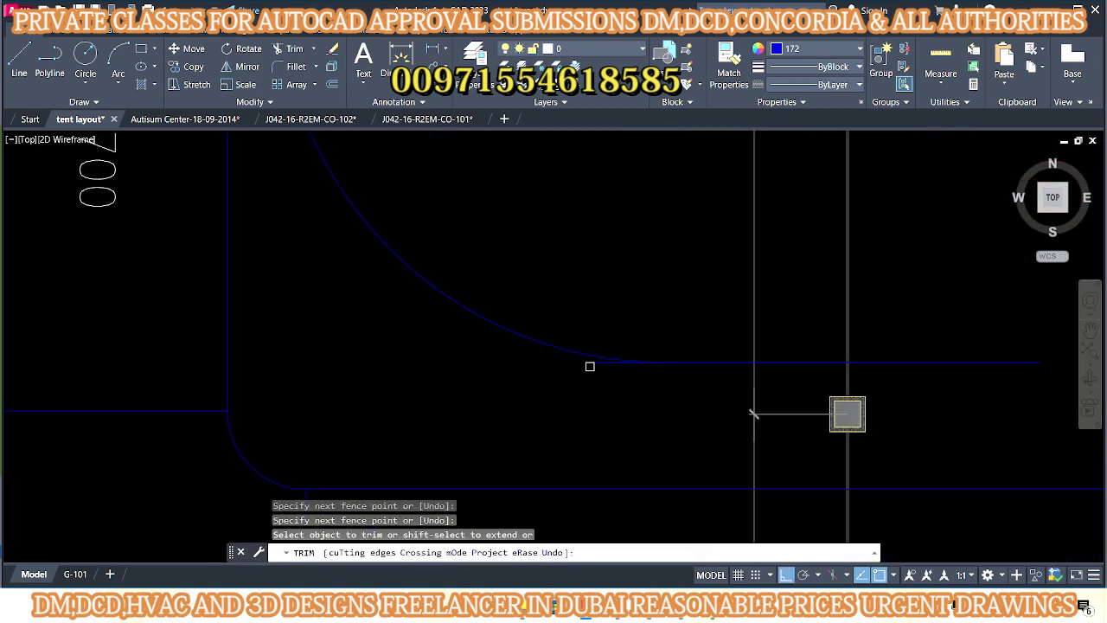
key(Escape)
scroll(592, 366, down, 3)
text(l)
- Pan around the elbow near the 3750 dimension, cancelling a line and another trim
key(Return)
scroll(641, 228, up, 3)
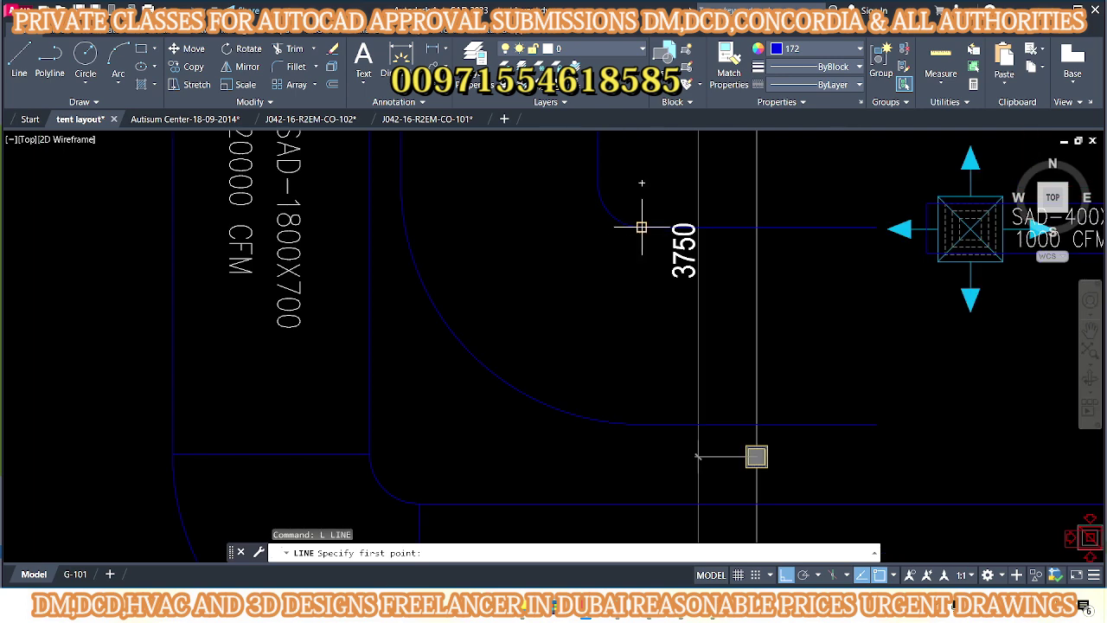
key(Escape)
key(Return)
middle_drag(586, 306, 622, 399)
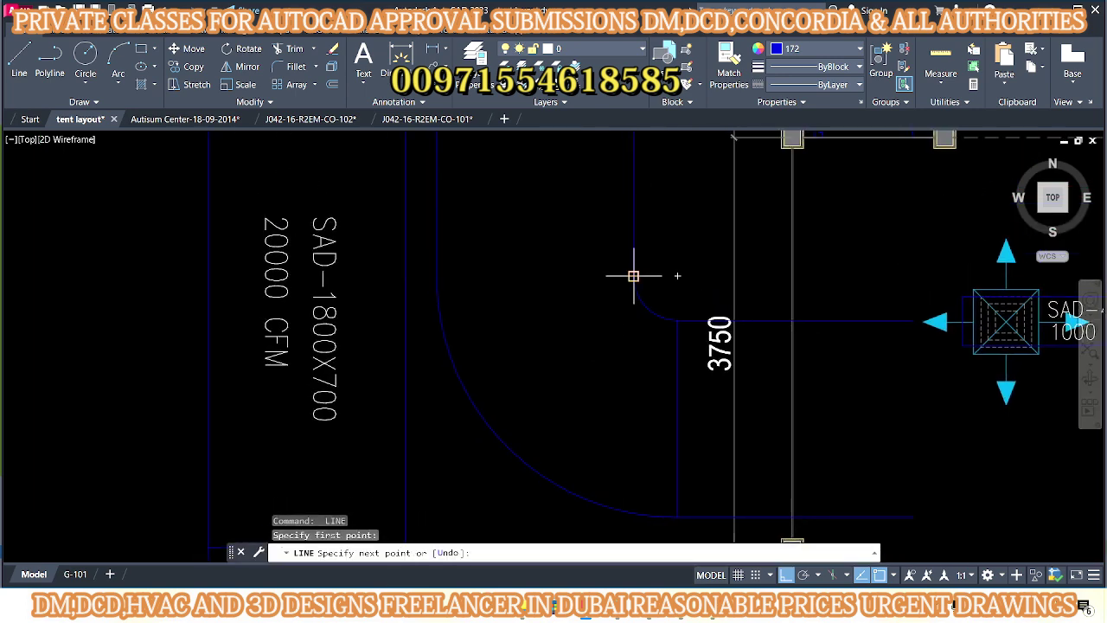
key(Escape)
key(Escape)
key(Escape)
middle_drag(707, 338, 635, 303)
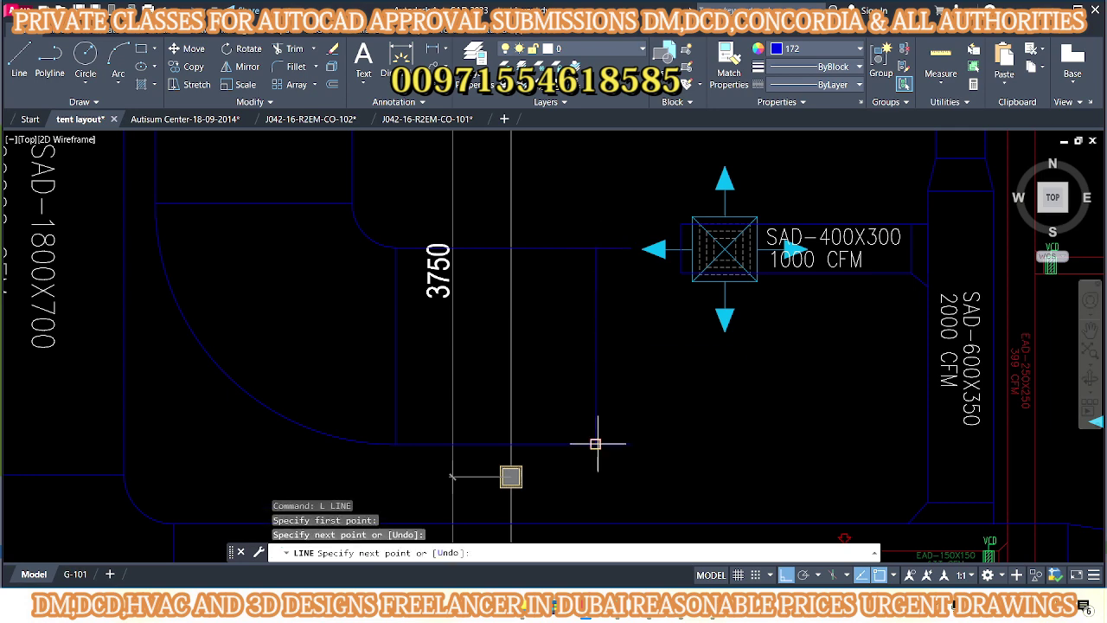
middle_drag(596, 444, 598, 392)
key(Escape)
text(tr)
key(Return)
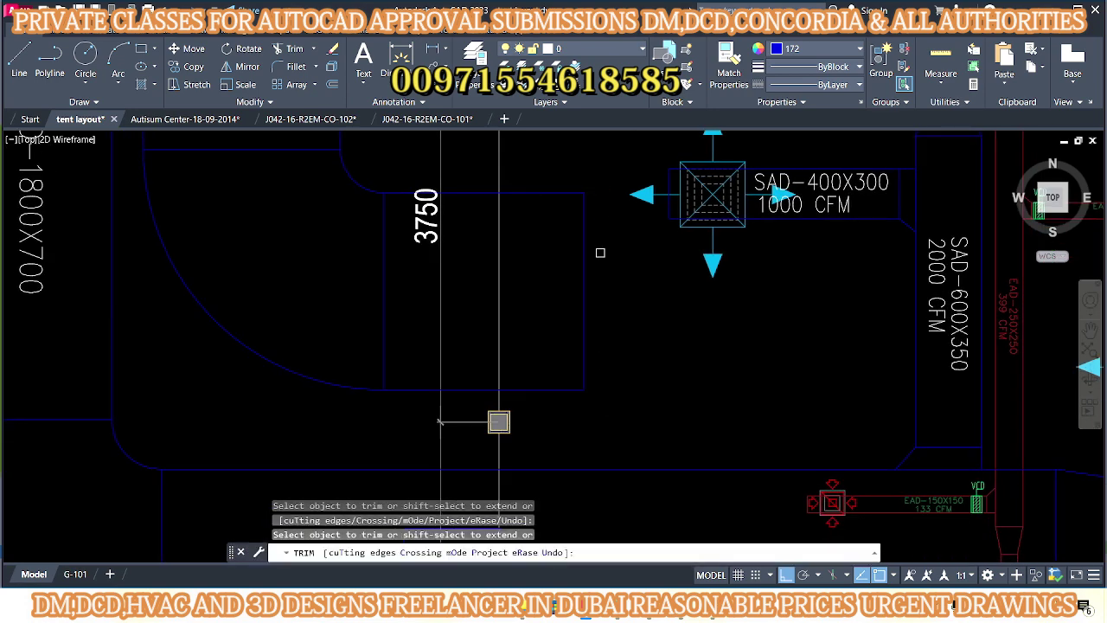
key(Escape)
key(Escape)
key(Escape)
scroll(498, 421, down, 2)
- Select the elbow and branch duct lines and set their colour to orange
click(703, 337)
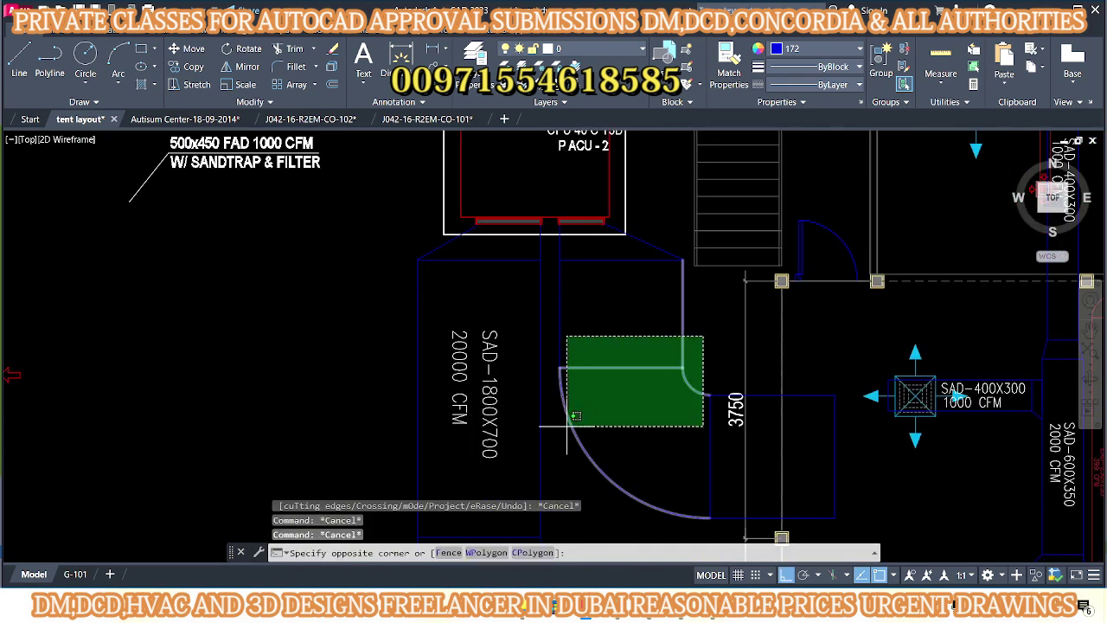
click(568, 425)
click(818, 49)
click(789, 113)
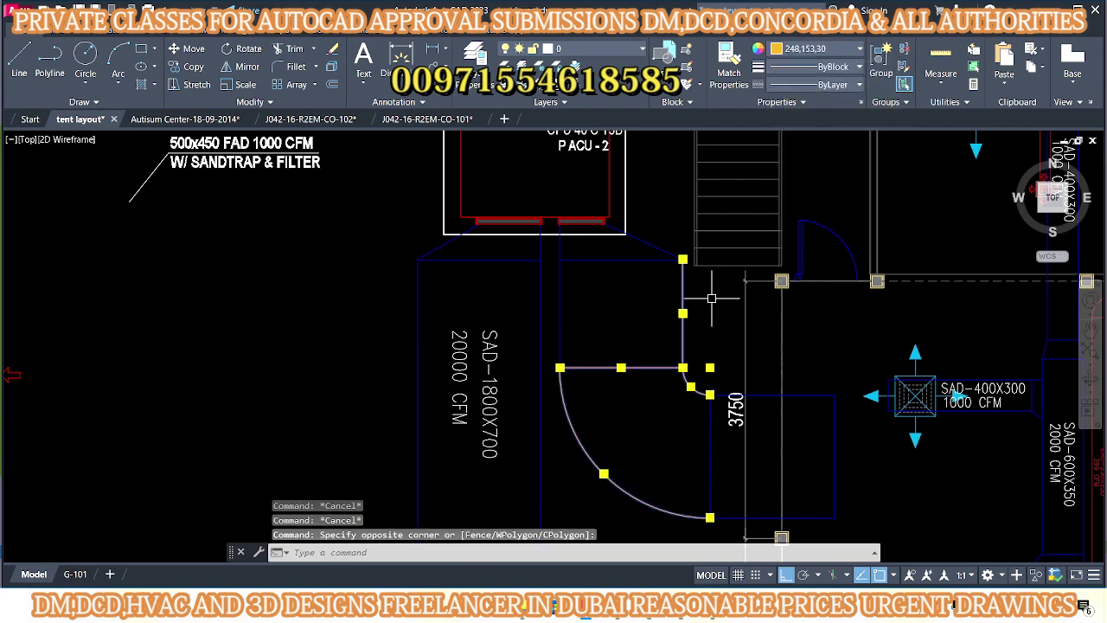
scroll(711, 298, up, 4)
key(Escape)
- Try MATCHPROP from an orange supply duct line, then cancel
text(ma)
key(Return)
click(644, 278)
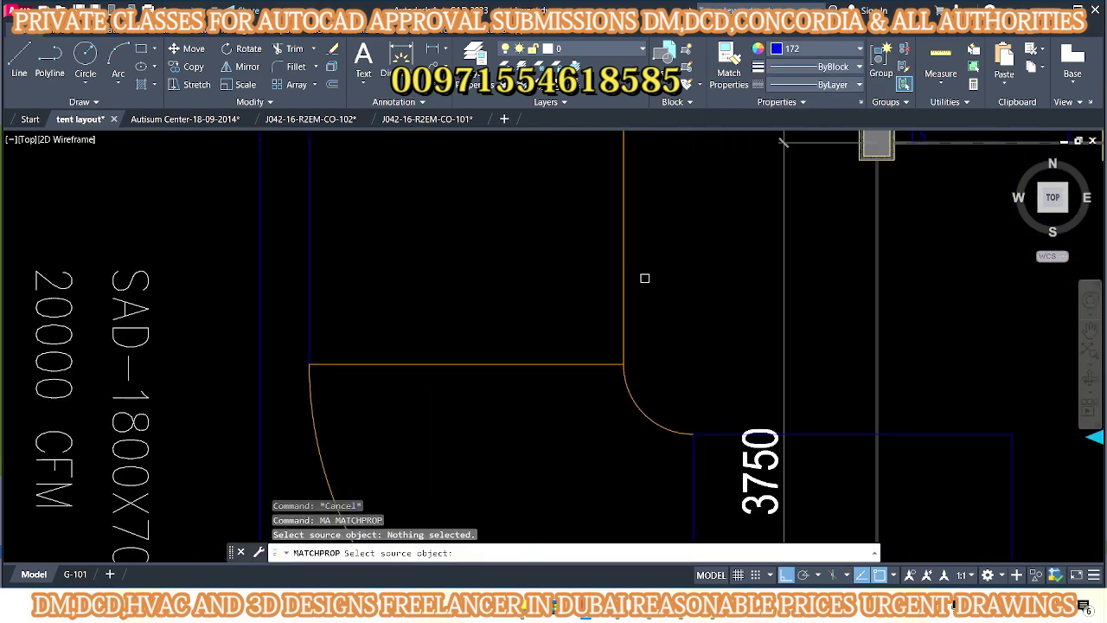
scroll(317, 330, down, 1)
click(497, 372)
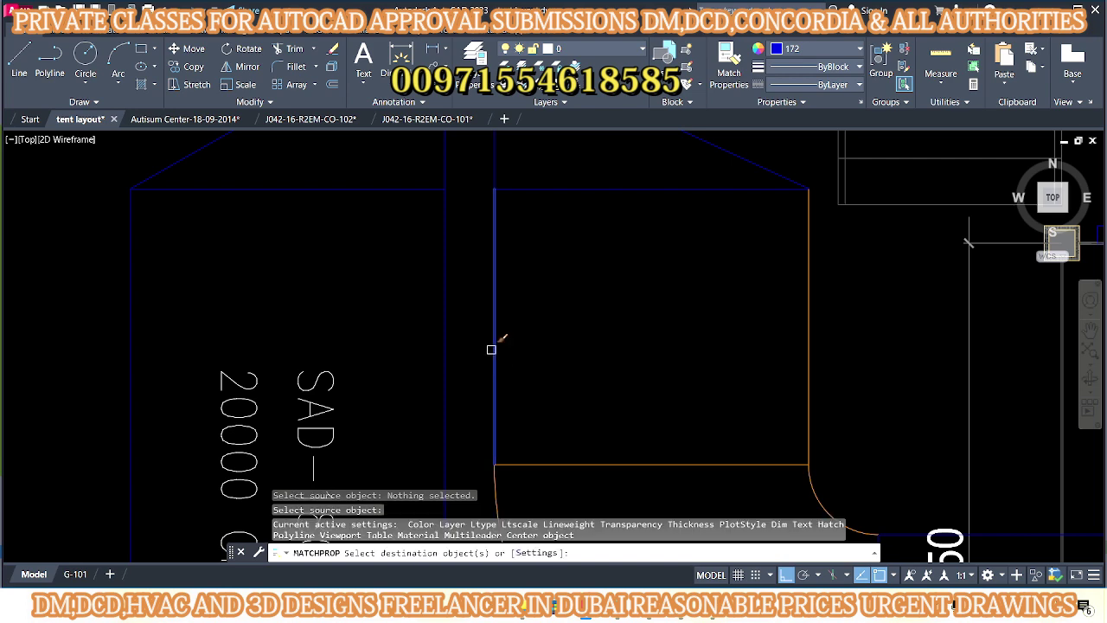
key(Escape)
key(Escape)
scroll(494, 348, down, 1)
middle_drag(494, 349, 597, 297)
- Match the orange duct properties onto the remaining elbow and duct edge lines
text(ma)
key(Return)
click(672, 299)
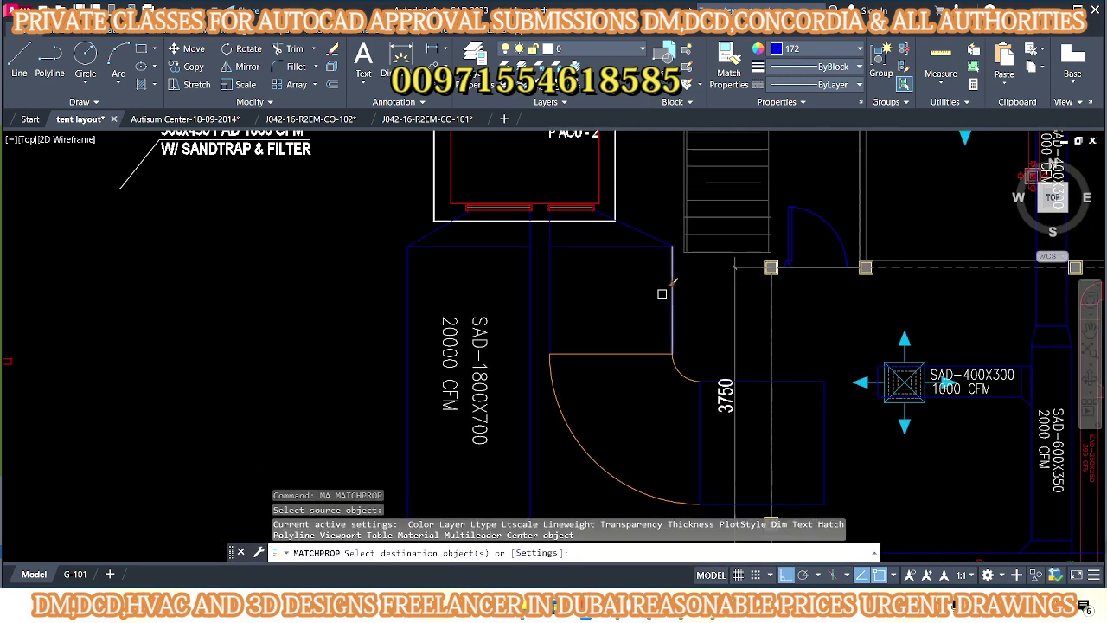
scroll(609, 299, up, 1)
click(606, 296)
click(508, 367)
scroll(714, 300, up, 1)
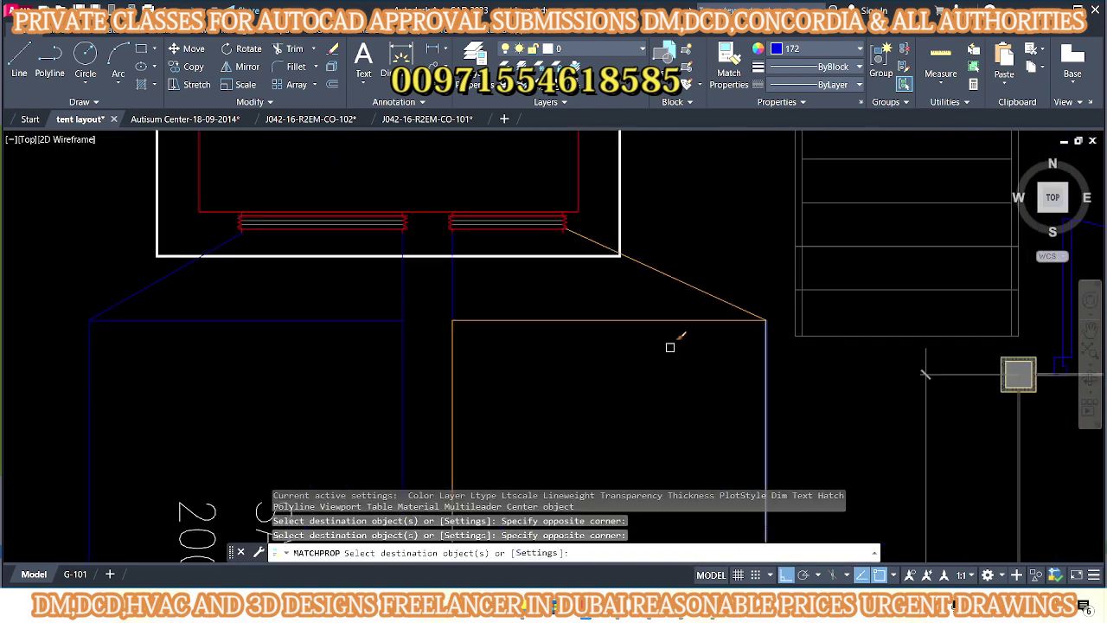
scroll(451, 330, down, 2)
scroll(520, 363, up, 2)
scroll(545, 389, up, 1)
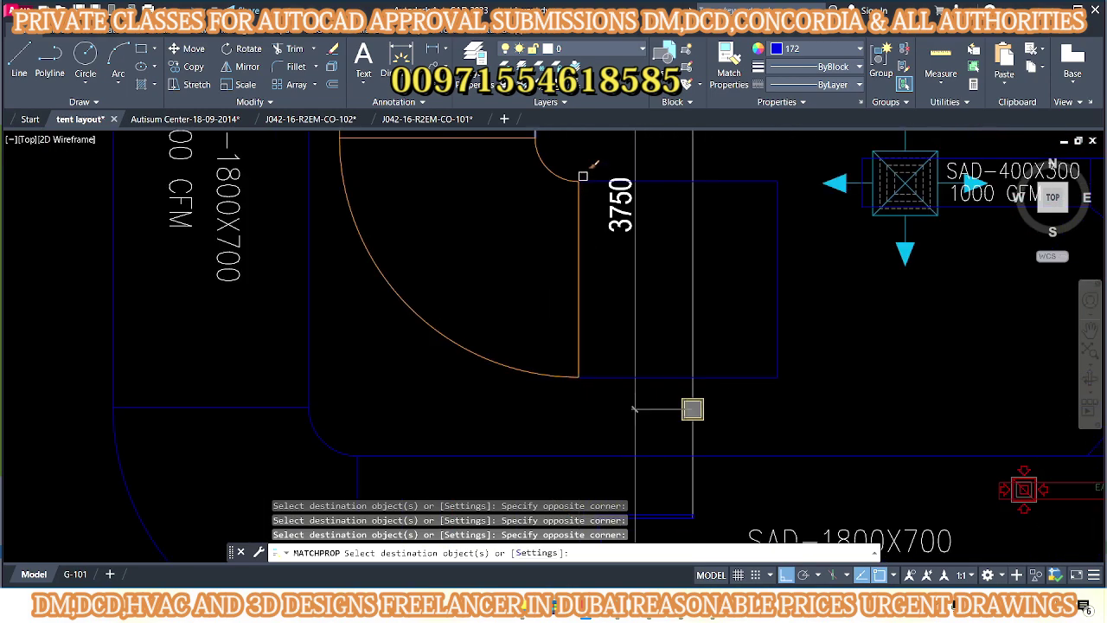
click(550, 398)
key(Escape)
scroll(749, 292, down, 2)
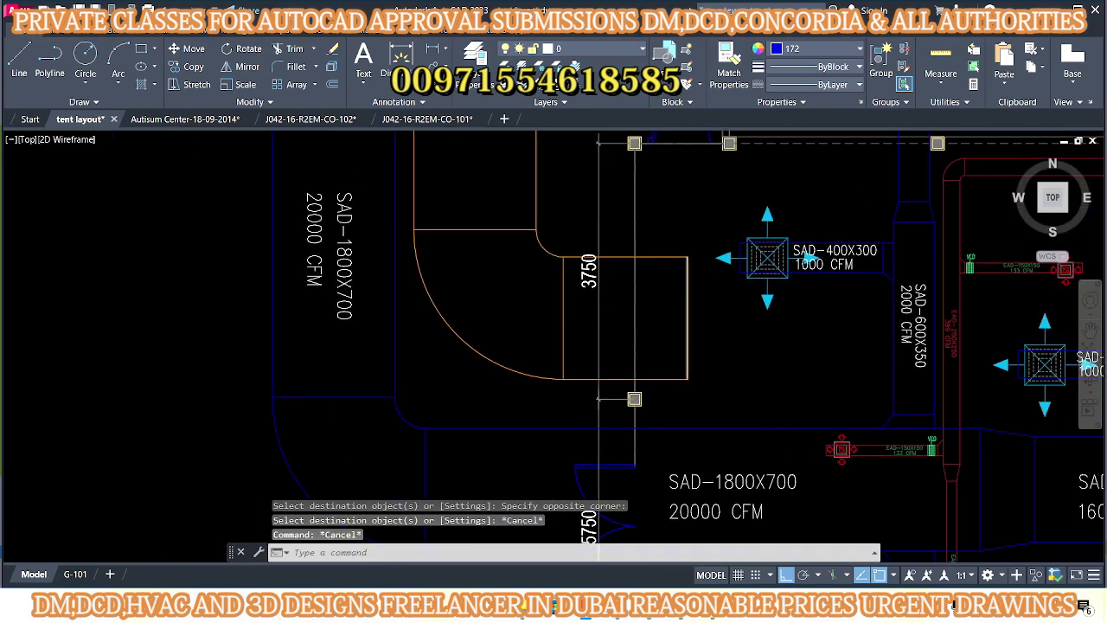
scroll(749, 292, up, 1)
scroll(749, 291, down, 2)
scroll(458, 341, up, 1)
- Move the 500x450 FAD 1000 CFM note and its leader beside the new elbow duct
scroll(458, 340, up, 3)
key(Escape)
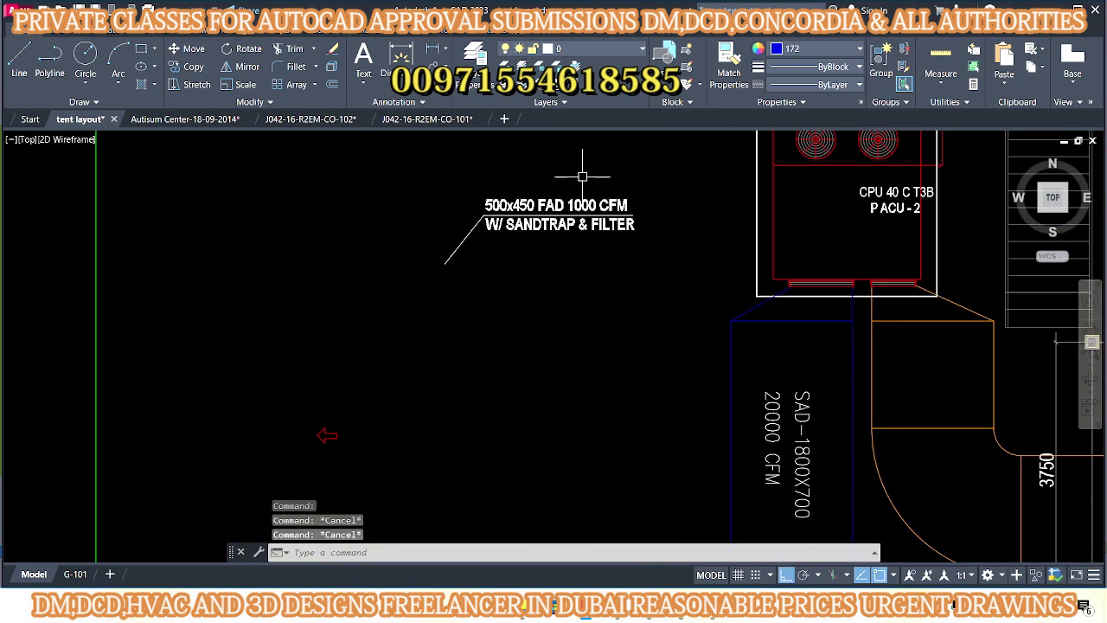
click(554, 215)
click(525, 297)
middle_drag(524, 297, 429, 305)
click(439, 321)
text(m)
key(Return)
click(386, 221)
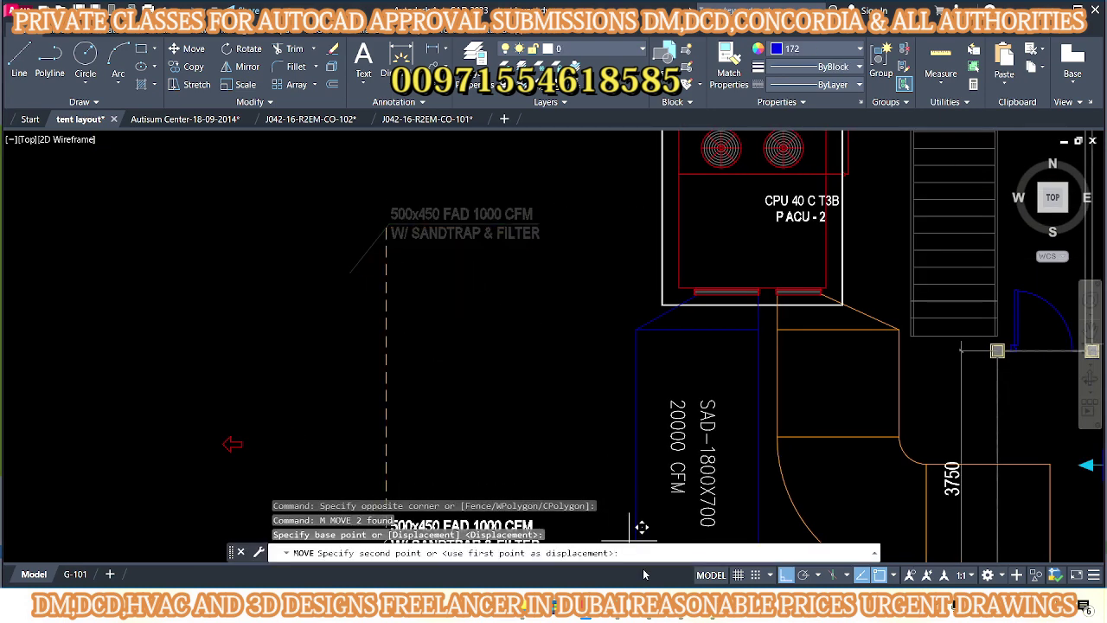
middle_drag(642, 527, 286, 493)
scroll(693, 363, up, 5)
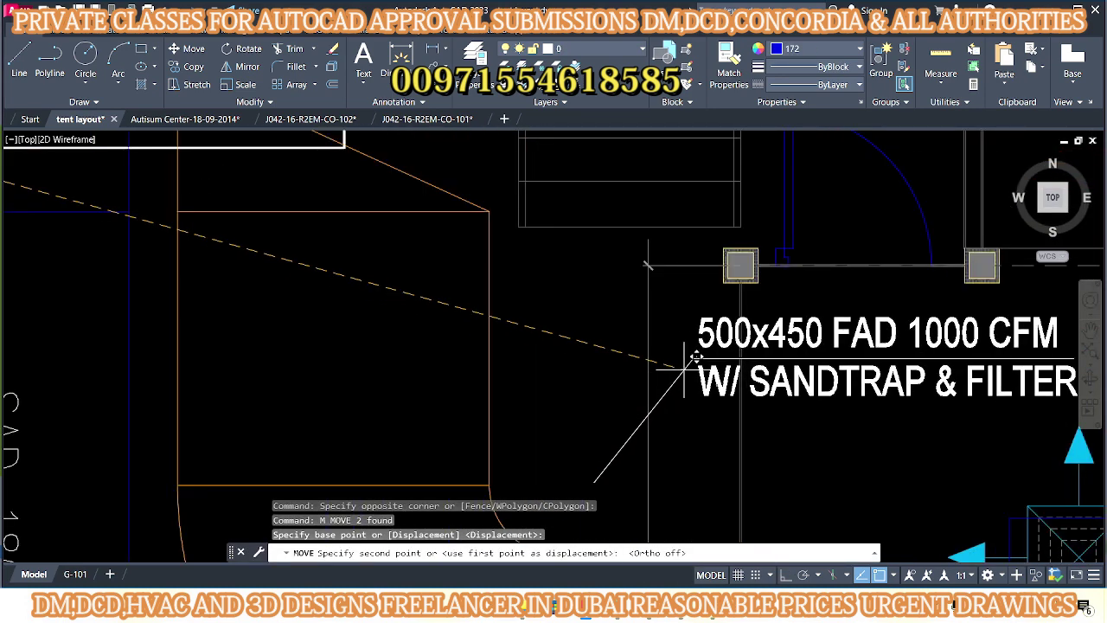
key(F8)
click(664, 353)
key(Escape)
key(Escape)
- Stretch the FAD leader's lower end grip so it touches the duct
click(586, 464)
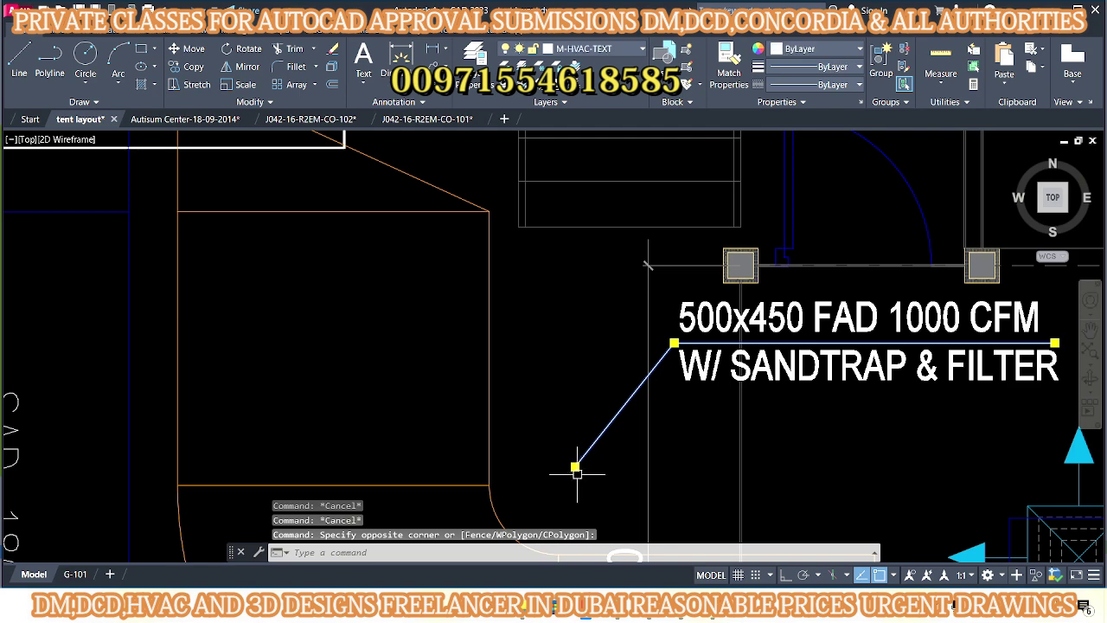
click(575, 468)
click(494, 314)
scroll(507, 363, down, 2)
middle_drag(507, 363, 521, 348)
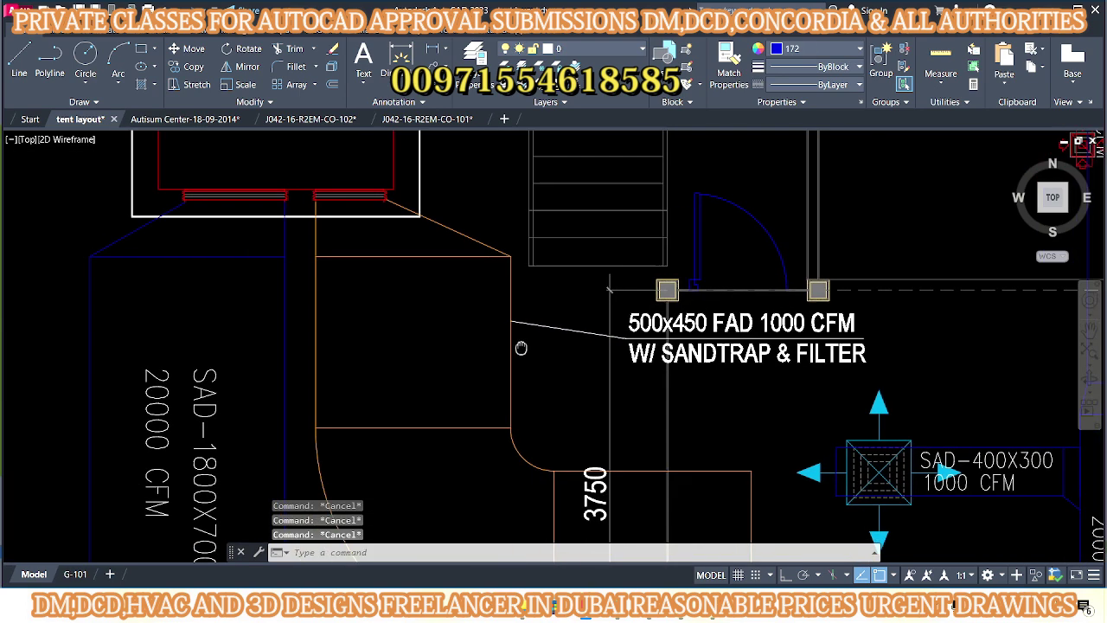
- Start a line at the duct edge with a 500-long horizontal segment
text(l)
key(Return)
scroll(504, 305, up, 4)
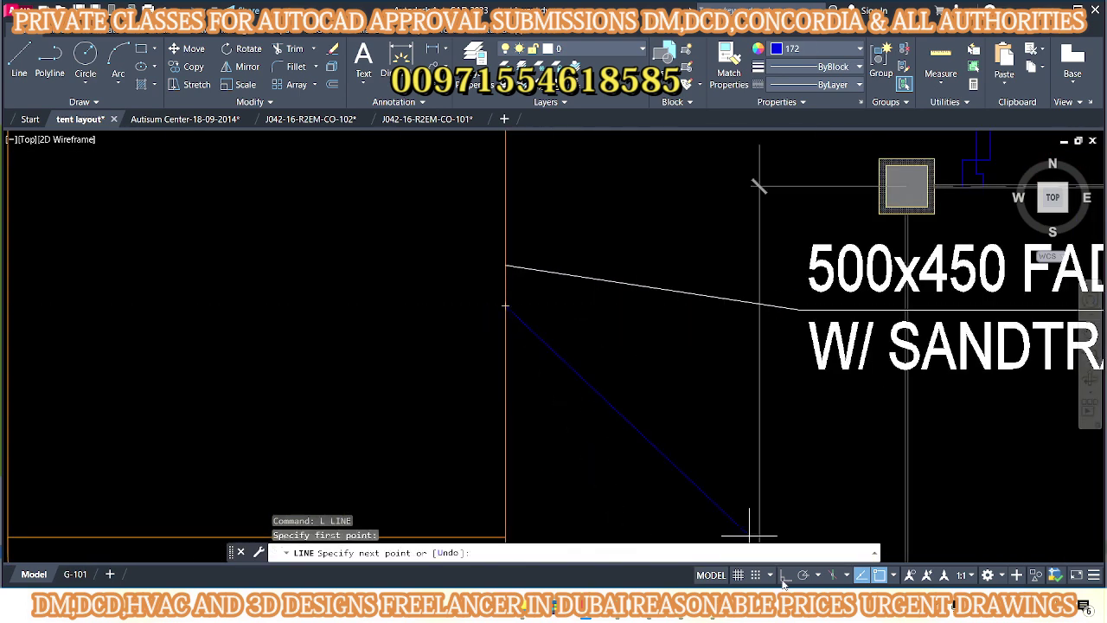
middle_drag(631, 334, 572, 344)
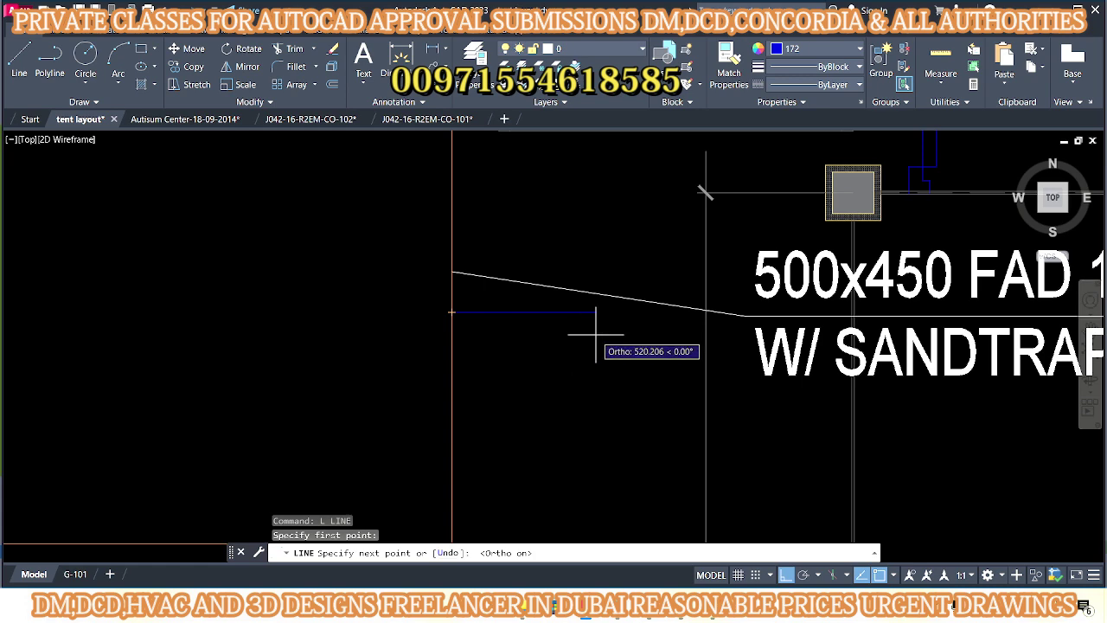
text(50)
key(Return)
- Finish the collar with a 400-long vertical segment and draw the flange rectangle
scroll(584, 381, down, 1)
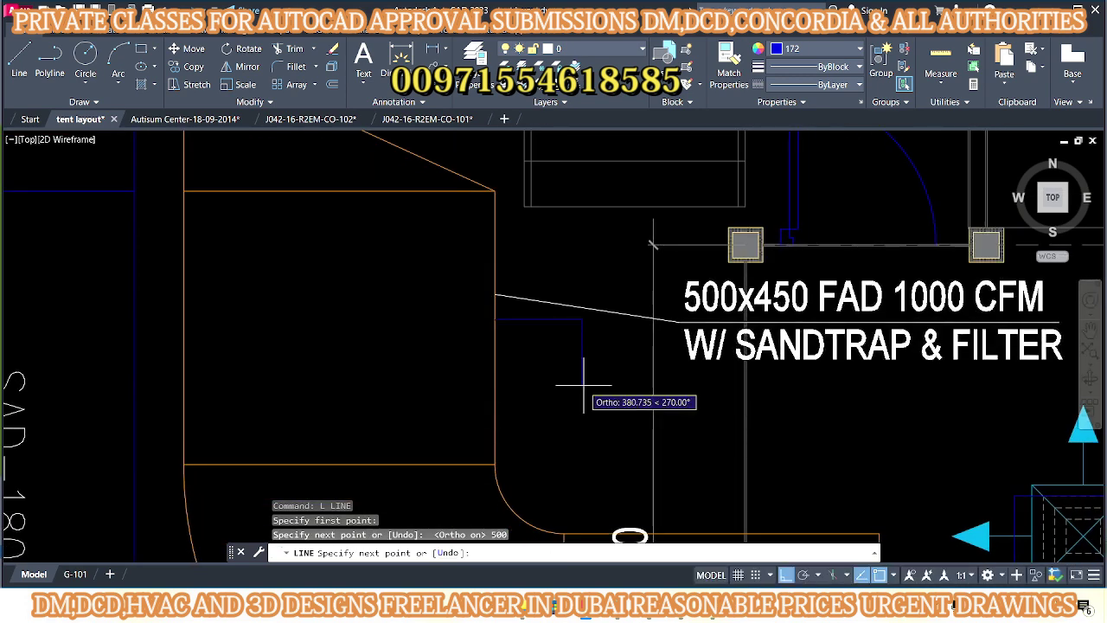
key(Return)
key(Escape)
key(Escape)
middle_drag(586, 381, 549, 362)
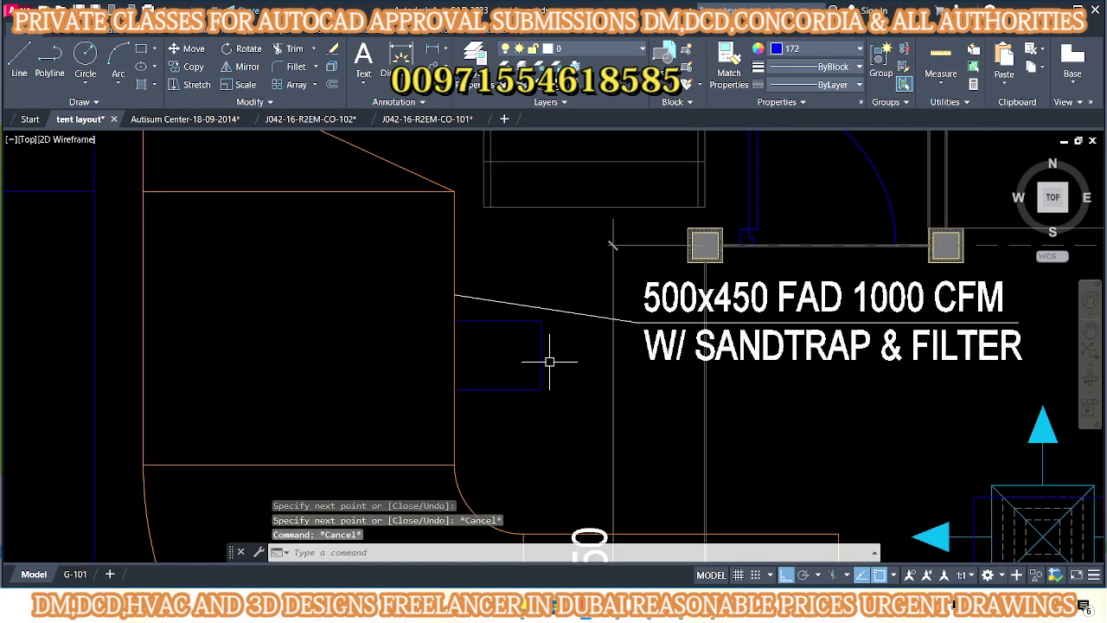
scroll(541, 333, up, 2)
text(REC)
key(Return)
click(541, 312)
click(571, 452)
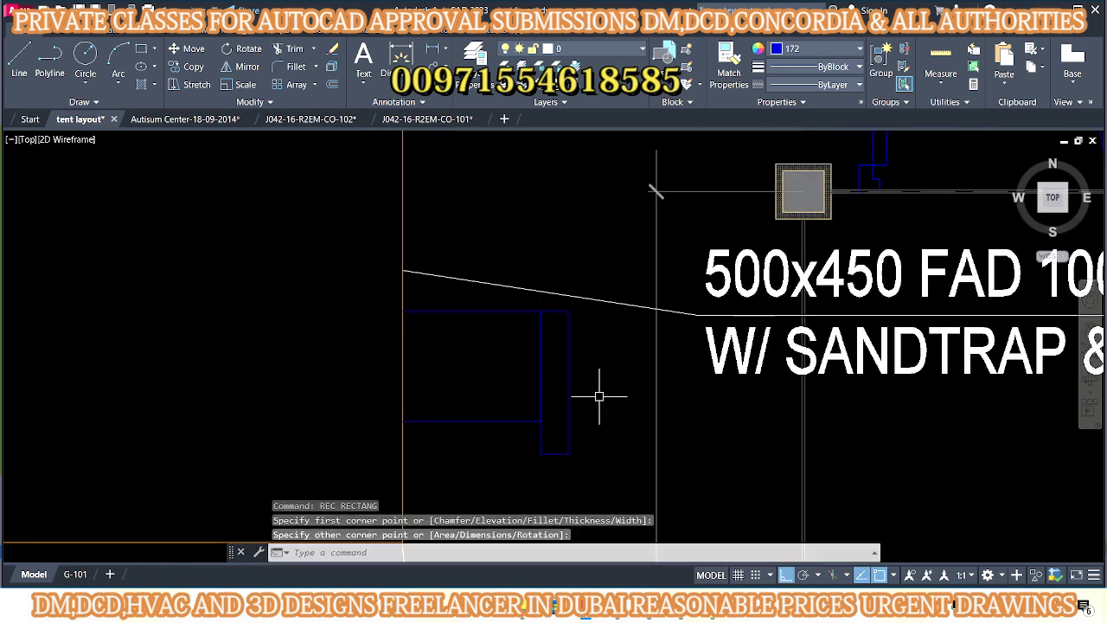
- Select the flange rectangle and begin repositioning it, then cancel the move
drag(601, 388, 566, 383)
text(M)
key(Return)
click(541, 381)
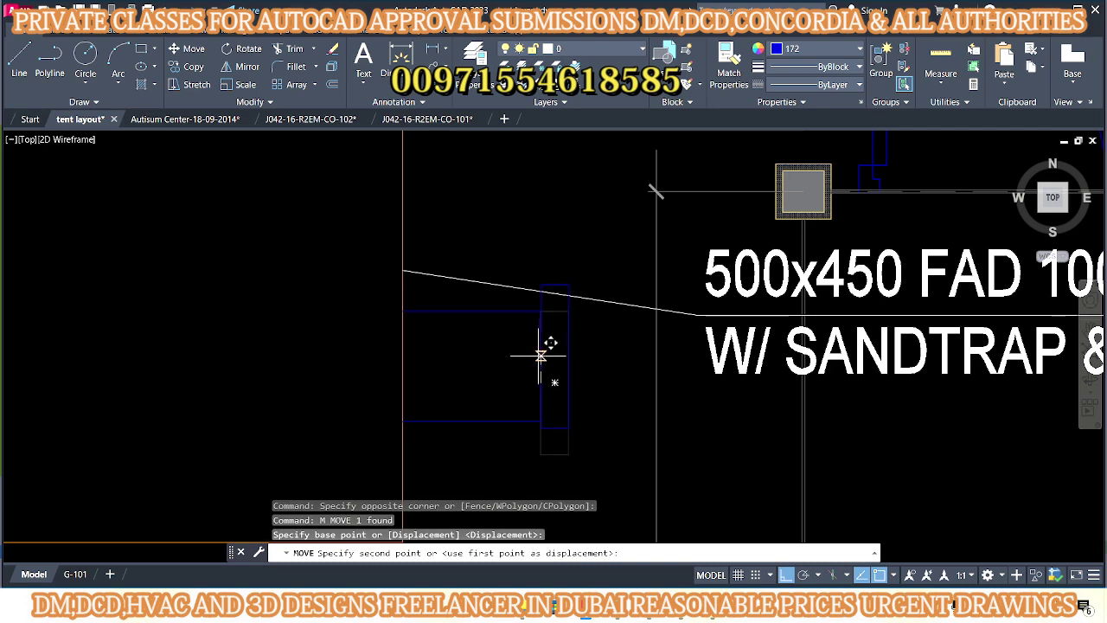
key(Escape)
key(Escape)
key(Escape)
scroll(545, 381, down, 3)
scroll(573, 372, up, 5)
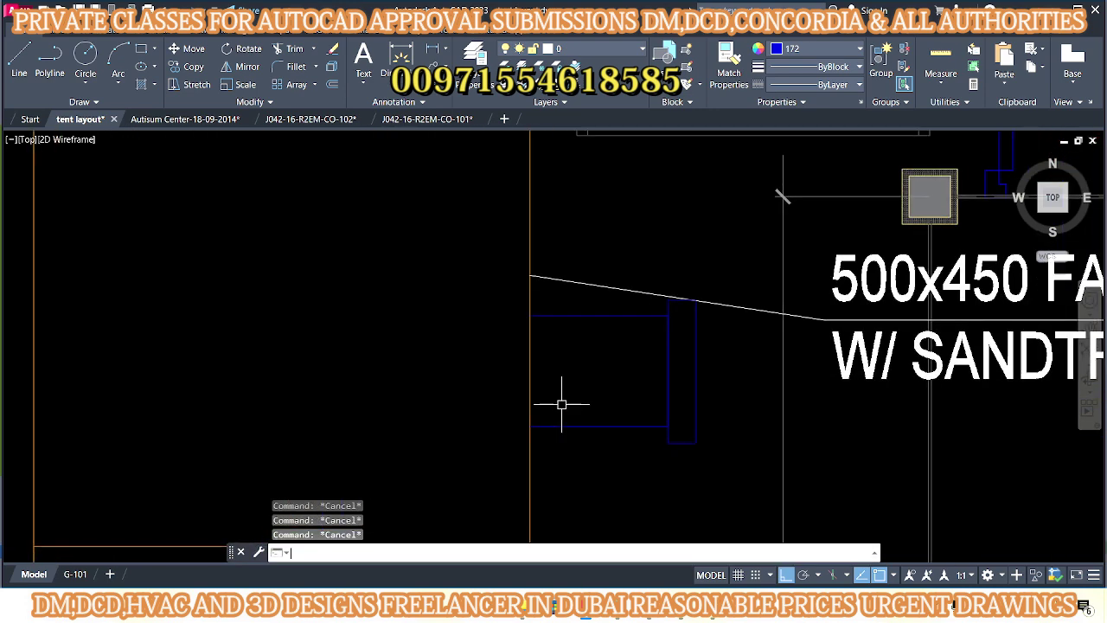
- Add another collar line and start trimming the collar lines
text(L)
key(Return)
middle_drag(571, 403, 588, 519)
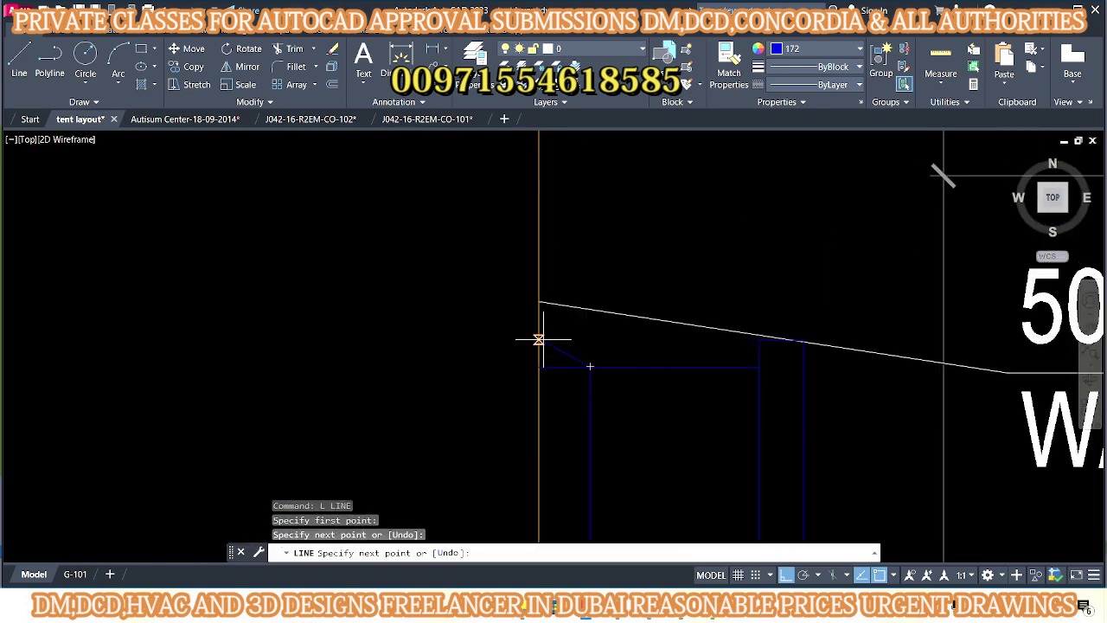
key(Escape)
text(tr)
key(Return)
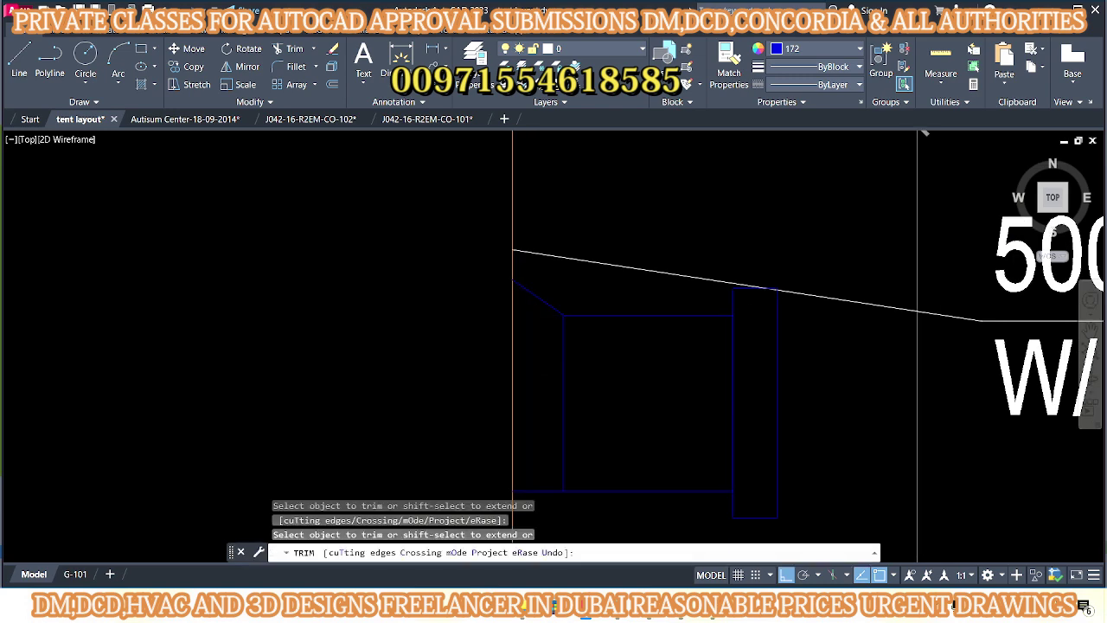
key(Escape)
scroll(533, 352, down, 3)
middle_drag(533, 352, 522, 314)
- Match the orange duct line style onto the collar lines with MATCHPROP
text(MA)
key(Return)
click(494, 370)
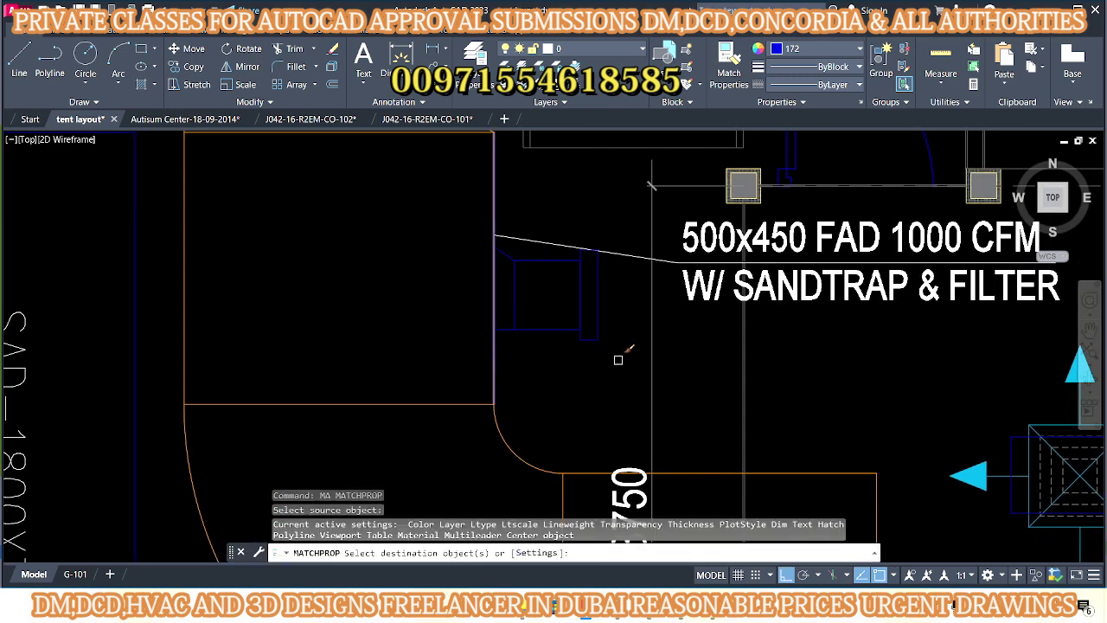
click(629, 358)
key(Escape)
scroll(502, 273, up, 2)
scroll(509, 275, down, 4)
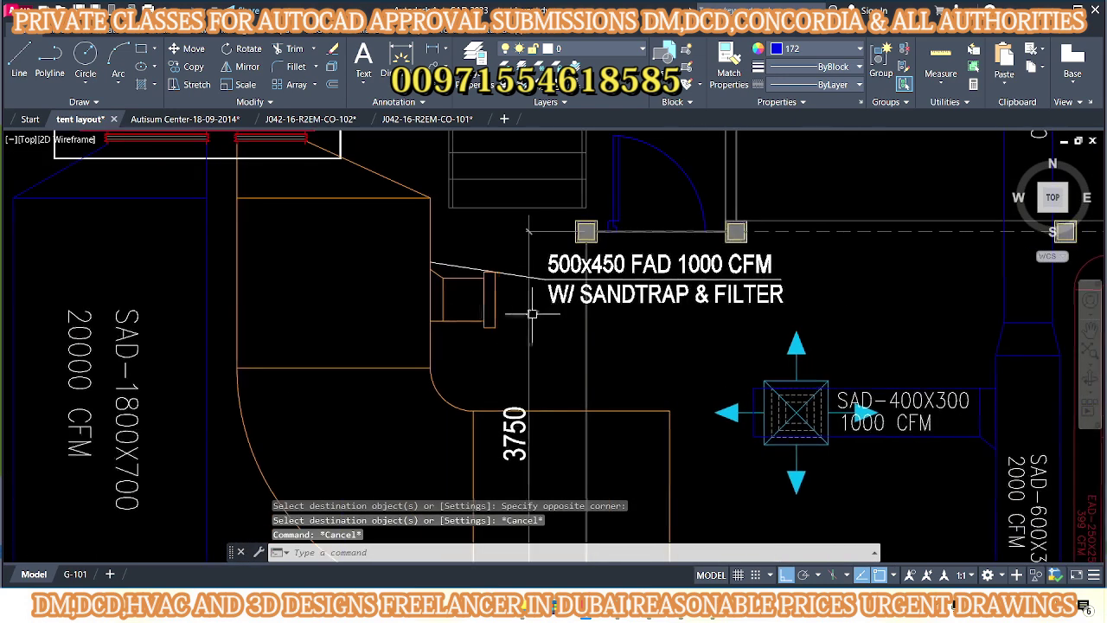
key(Escape)
key(Escape)
- Shift the FAD note slightly right so its leader touches the collar flange
click(520, 251)
middle_drag(519, 251, 428, 293)
text(m)
key(Return)
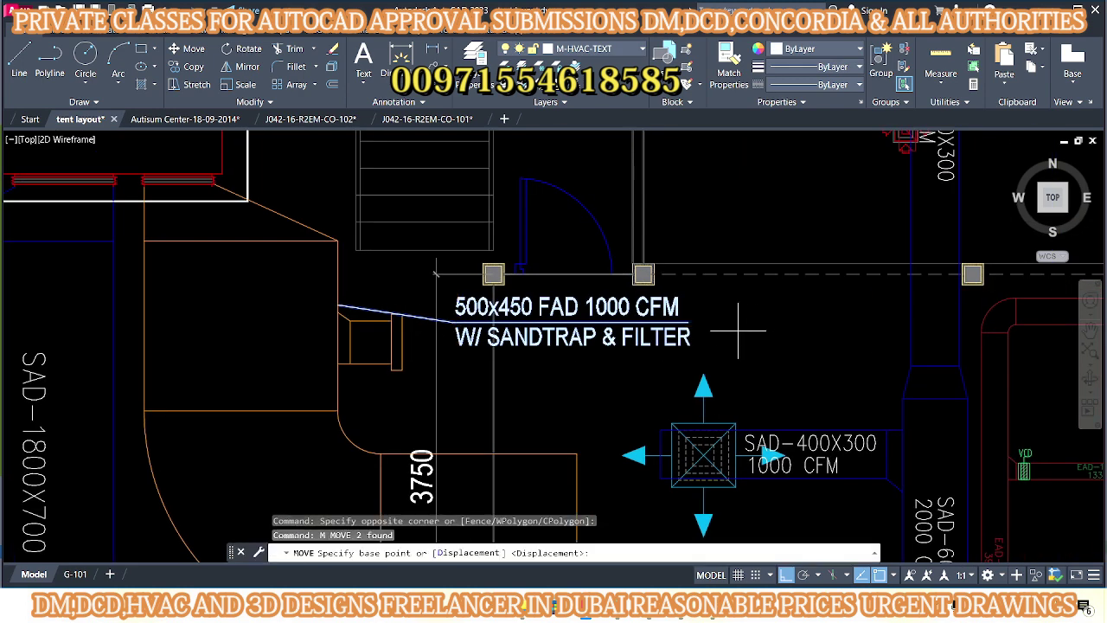
click(338, 304)
click(416, 305)
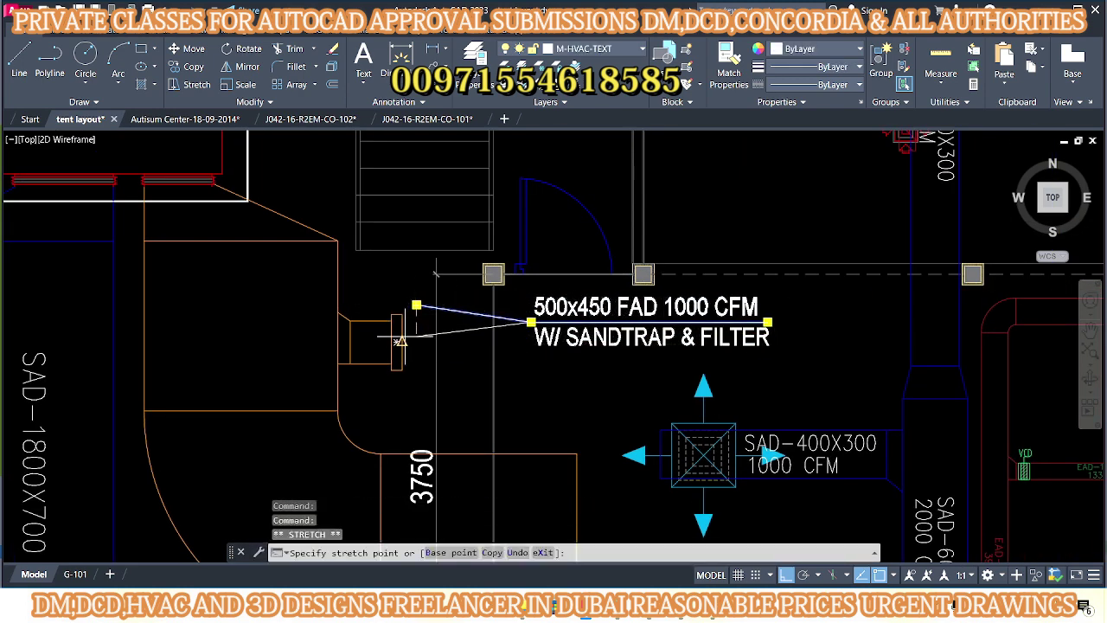
key(Escape)
key(Escape)
scroll(519, 346, down, 1)
scroll(562, 359, down, 1)
scroll(588, 368, down, 1)
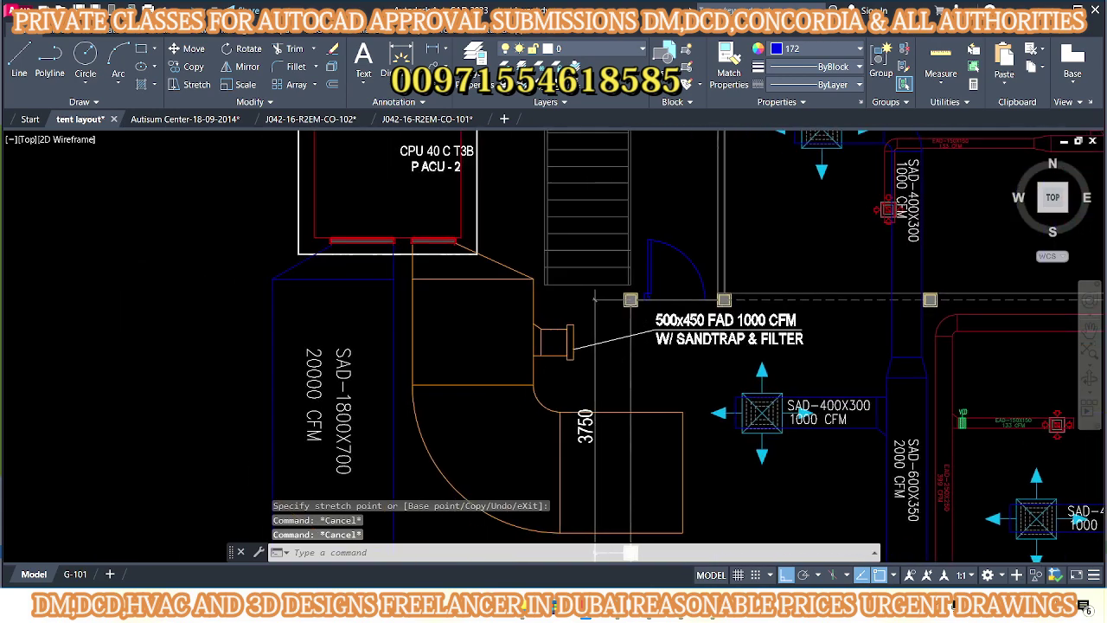
scroll(597, 370, down, 1)
scroll(597, 371, down, 3)
scroll(408, 346, up, 6)
- Select the red airflow arrow and begin moving it from its tip, then cancel
click(381, 350)
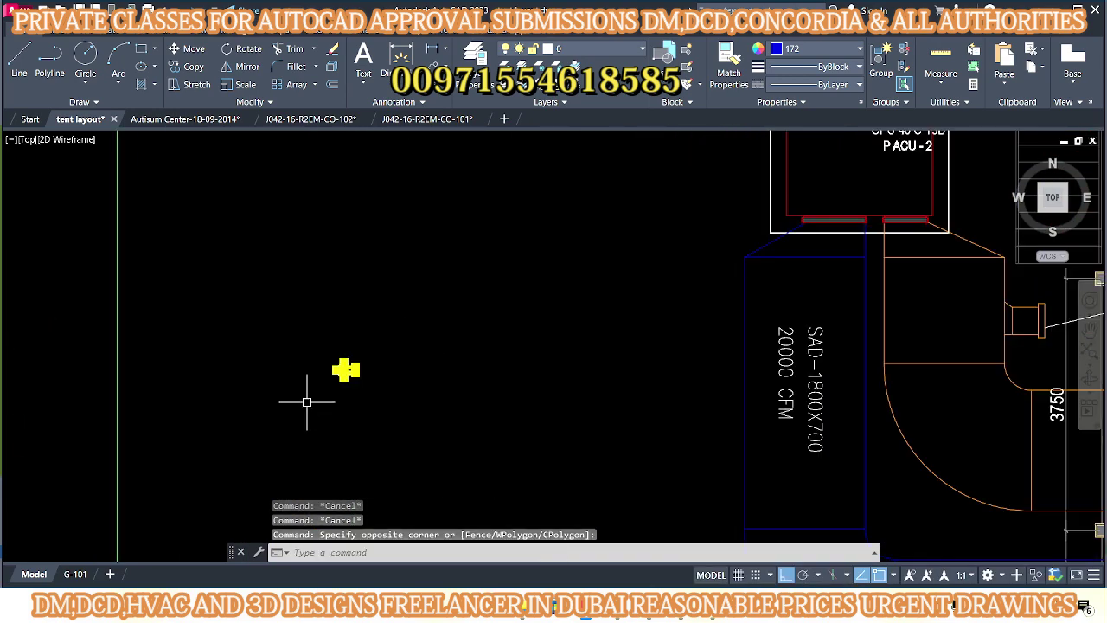
click(309, 396)
text(m)
key(Return)
click(351, 376)
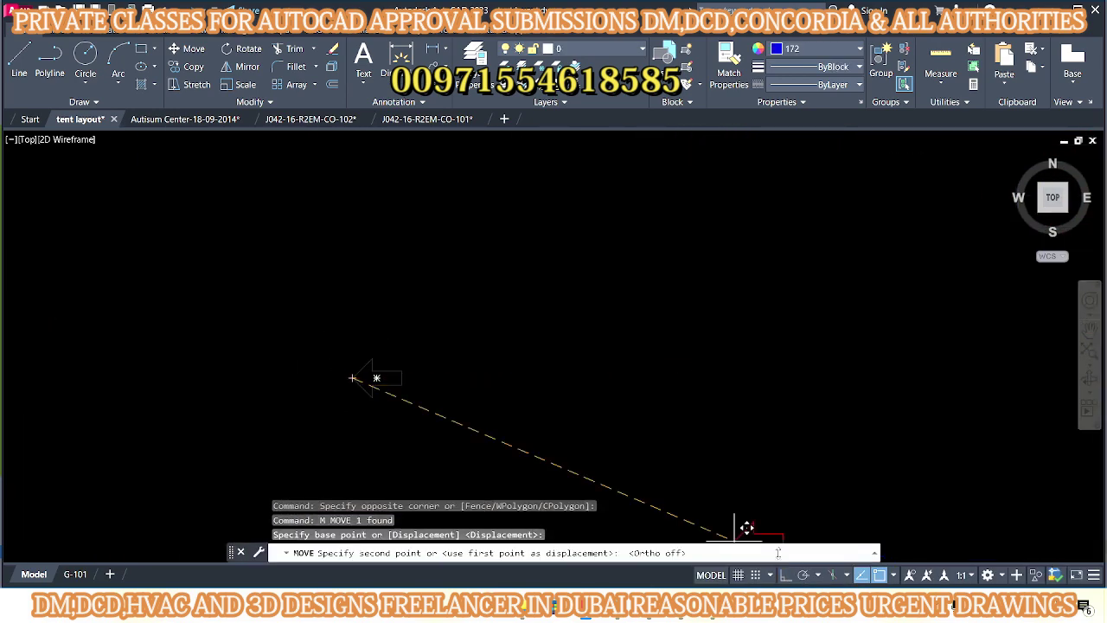
scroll(718, 366, up, 2)
scroll(687, 383, up, 2)
scroll(628, 364, up, 2)
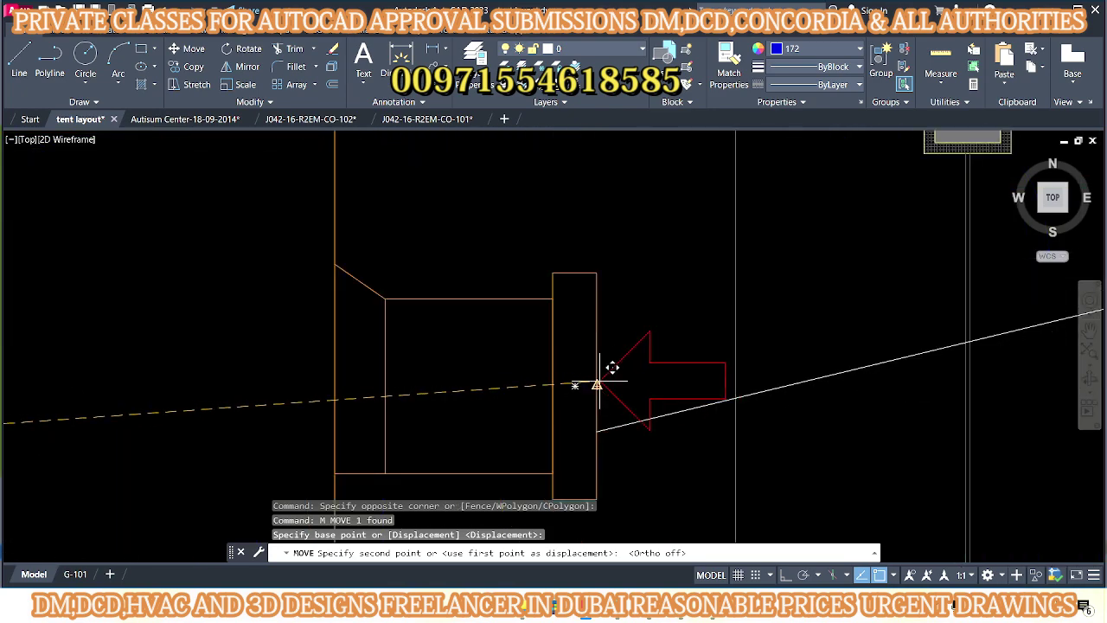
key(Escape)
key(Escape)
- Copy the red airflow arrow onto the duct beside the 3750 dimension
scroll(605, 367, down, 3)
scroll(519, 372, down, 2)
scroll(599, 366, up, 2)
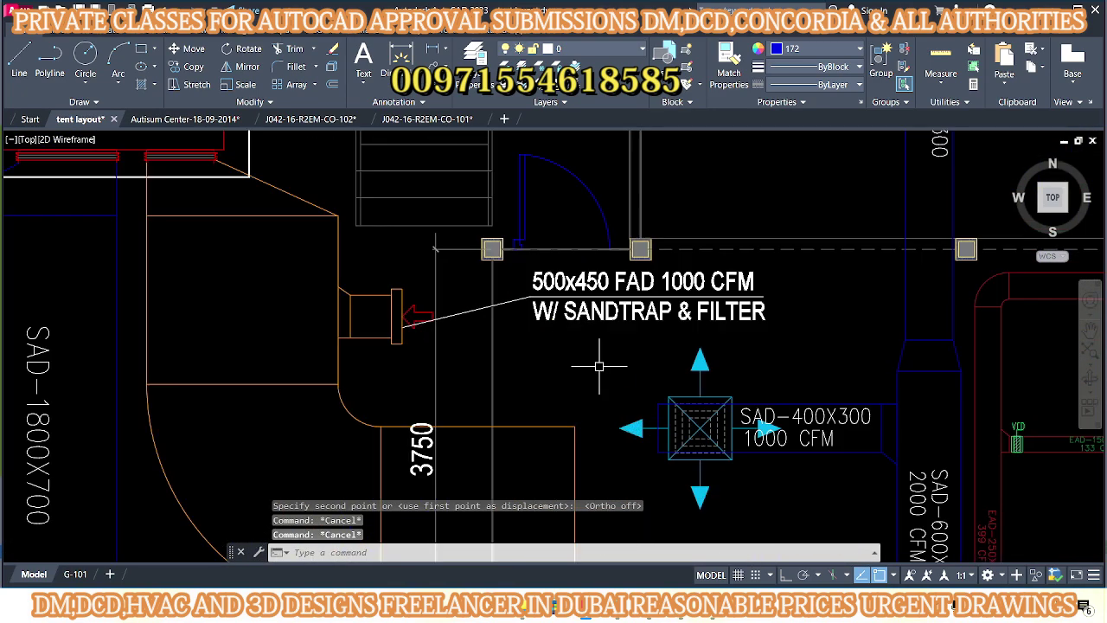
scroll(584, 371, down, 3)
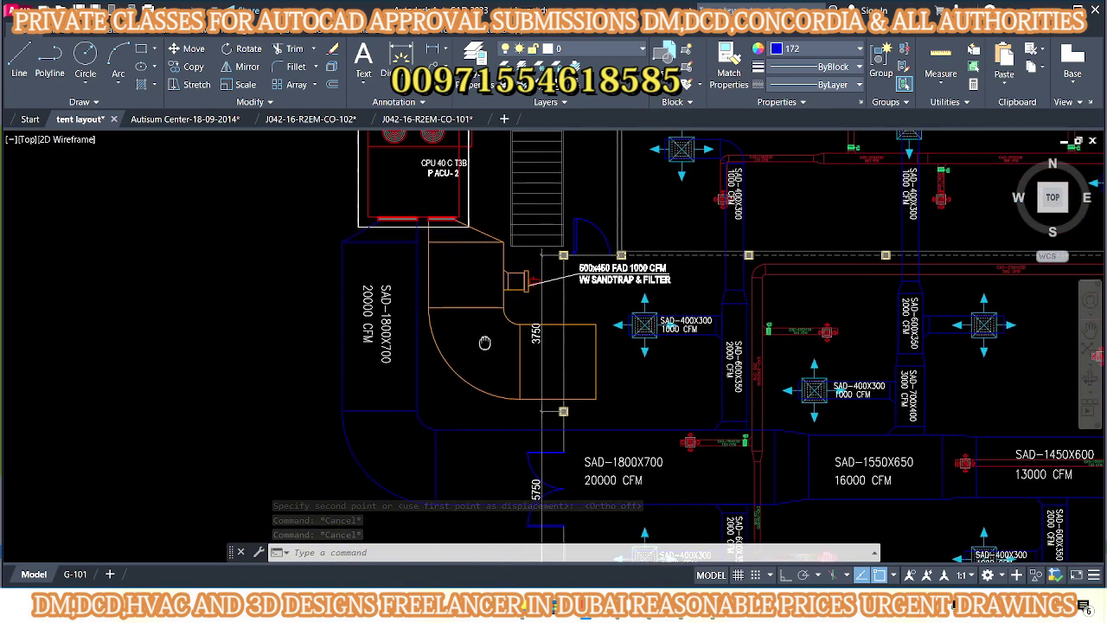
scroll(519, 346, up, 2)
key(Escape)
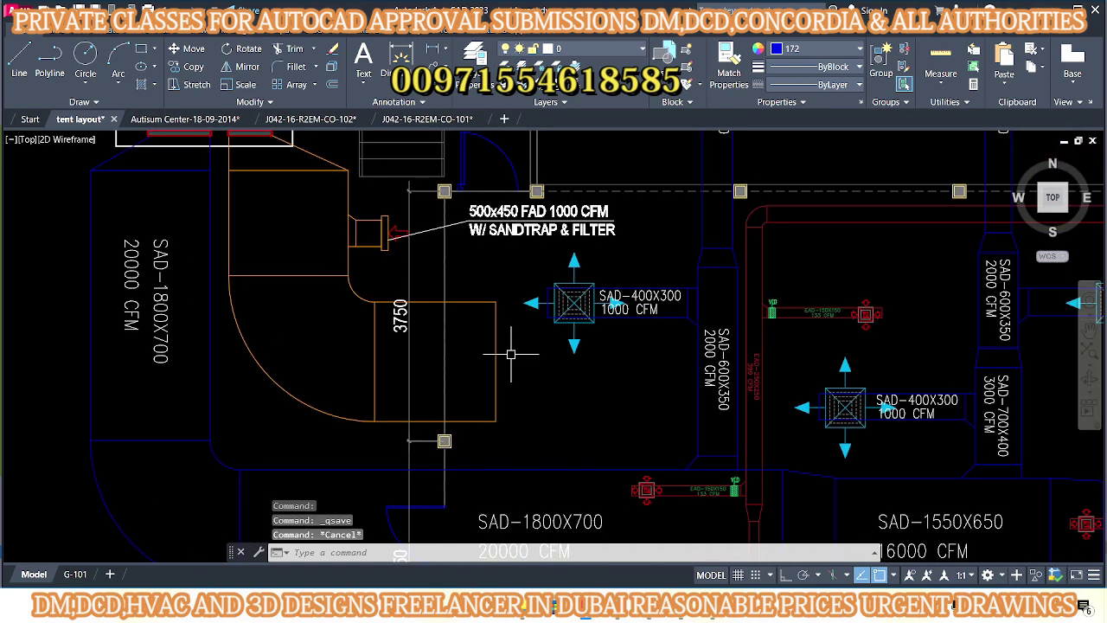
scroll(536, 364, down, 3)
scroll(553, 390, up, 1)
scroll(480, 250, up, 5)
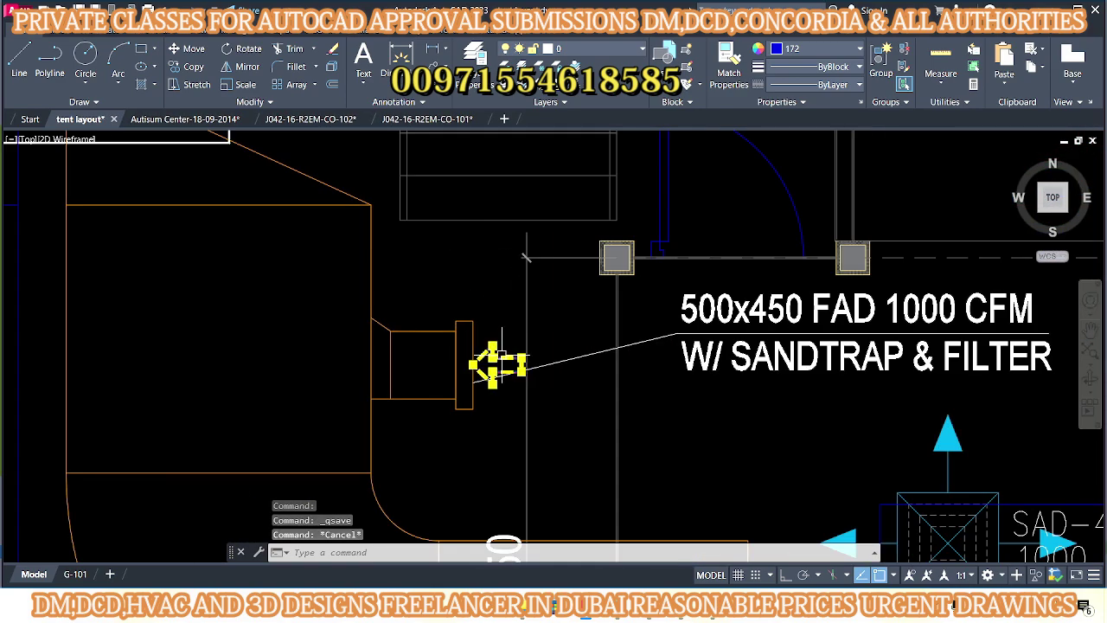
text(co)
key(Return)
click(484, 342)
scroll(519, 372, down, 2)
scroll(582, 362, up, 1)
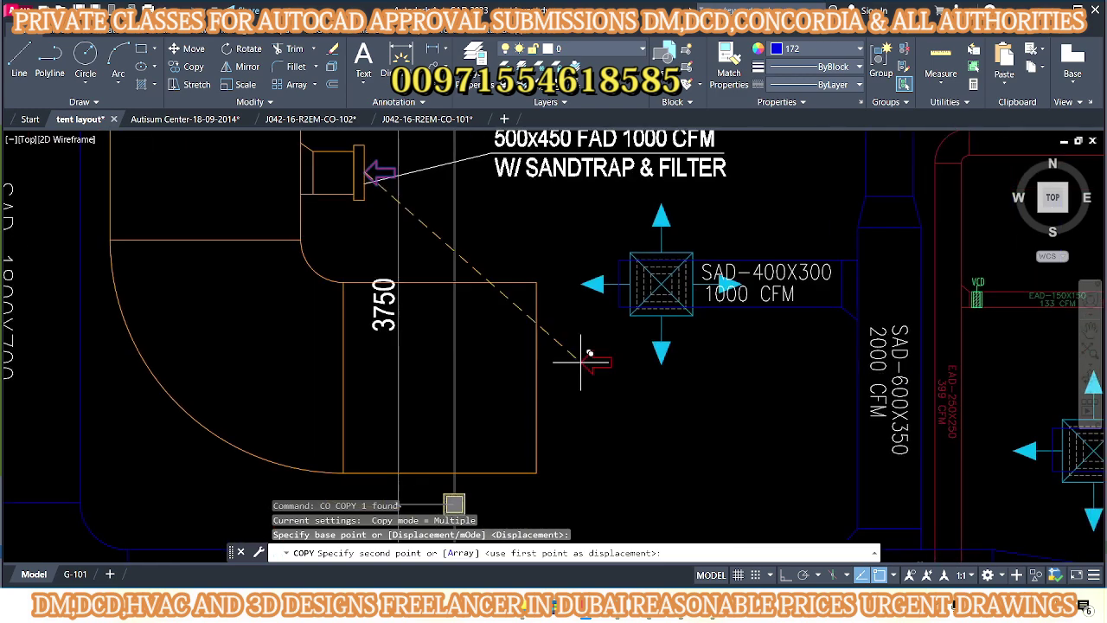
click(536, 327)
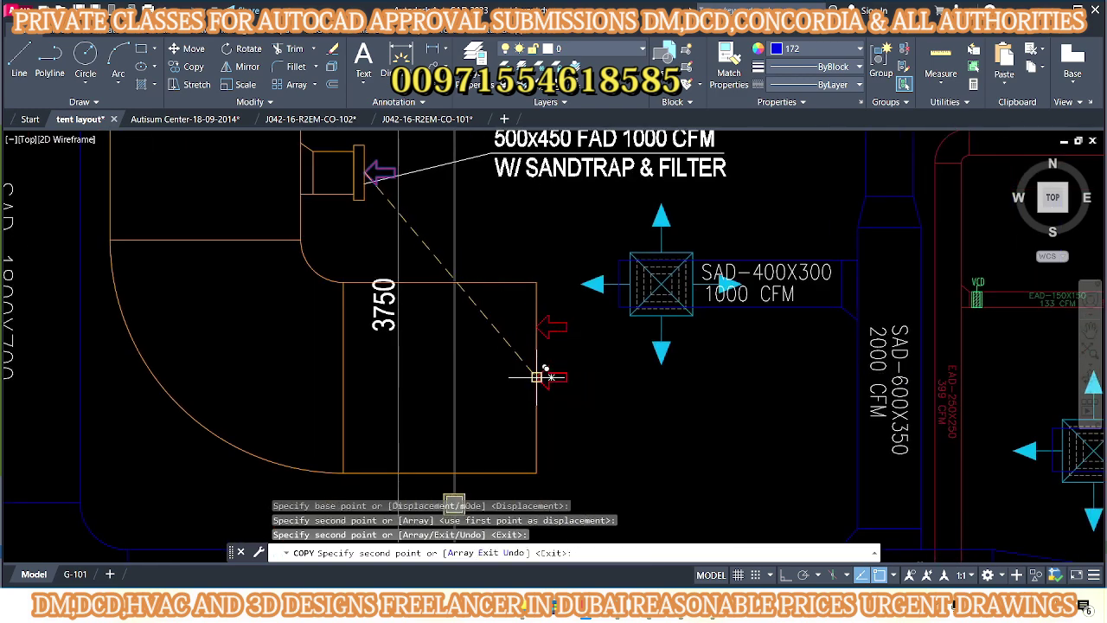
key(Escape)
key(Escape)
scroll(549, 419, down, 3)
- Scale the three red airflow arrows by a factor of 1.3
scroll(537, 380, down, 2)
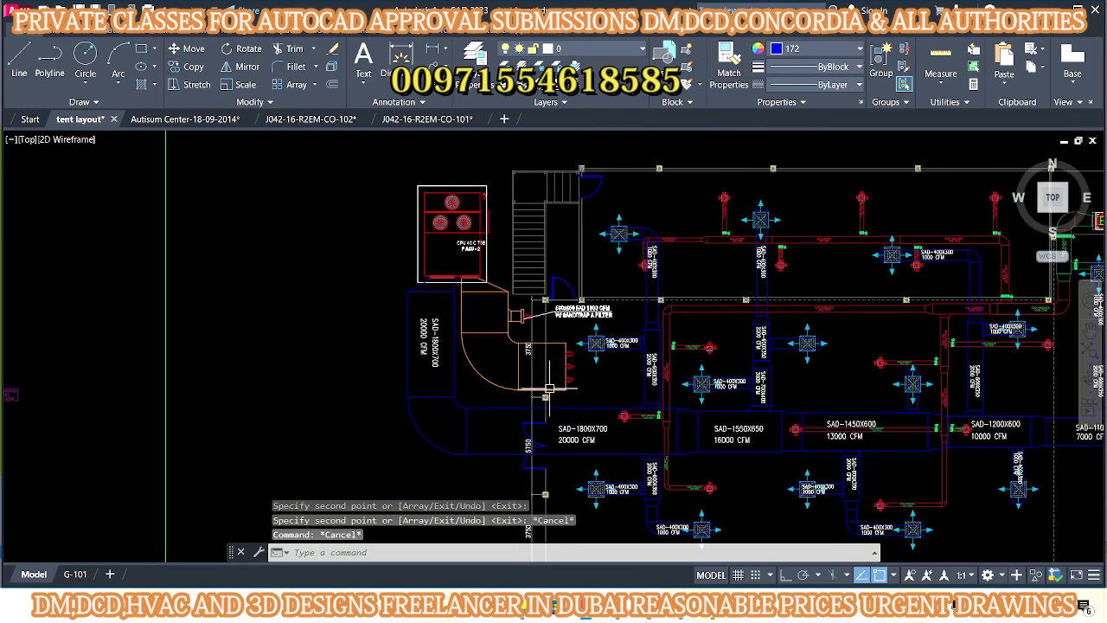
scroll(513, 284, up, 5)
click(513, 284)
click(489, 424)
text(sc)
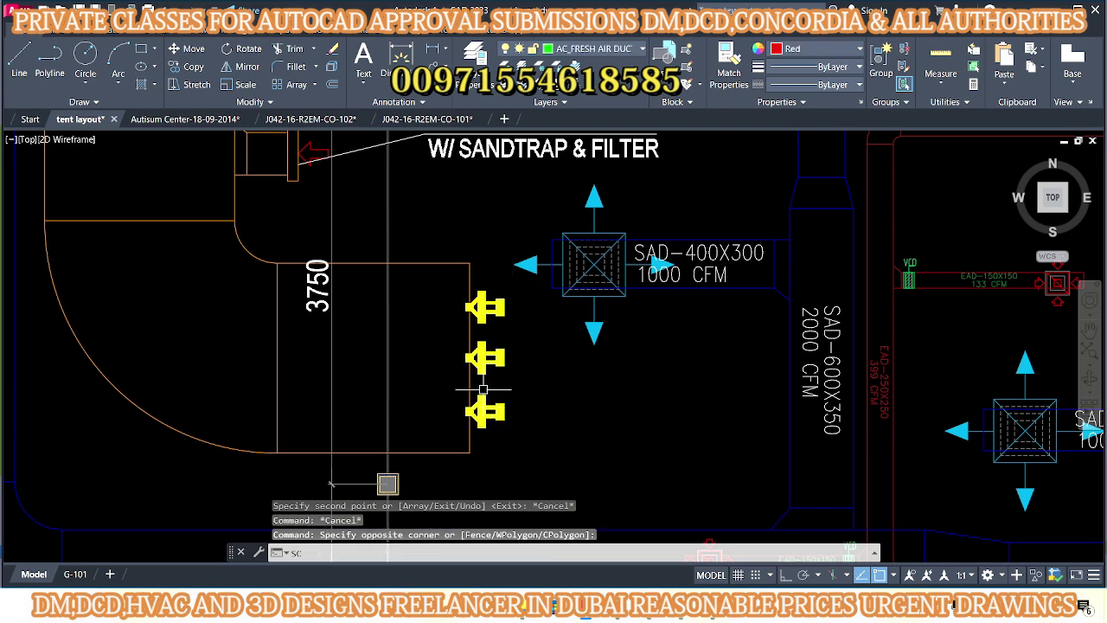
key(Return)
click(470, 358)
text(1.3)
key(Return)
key(Escape)
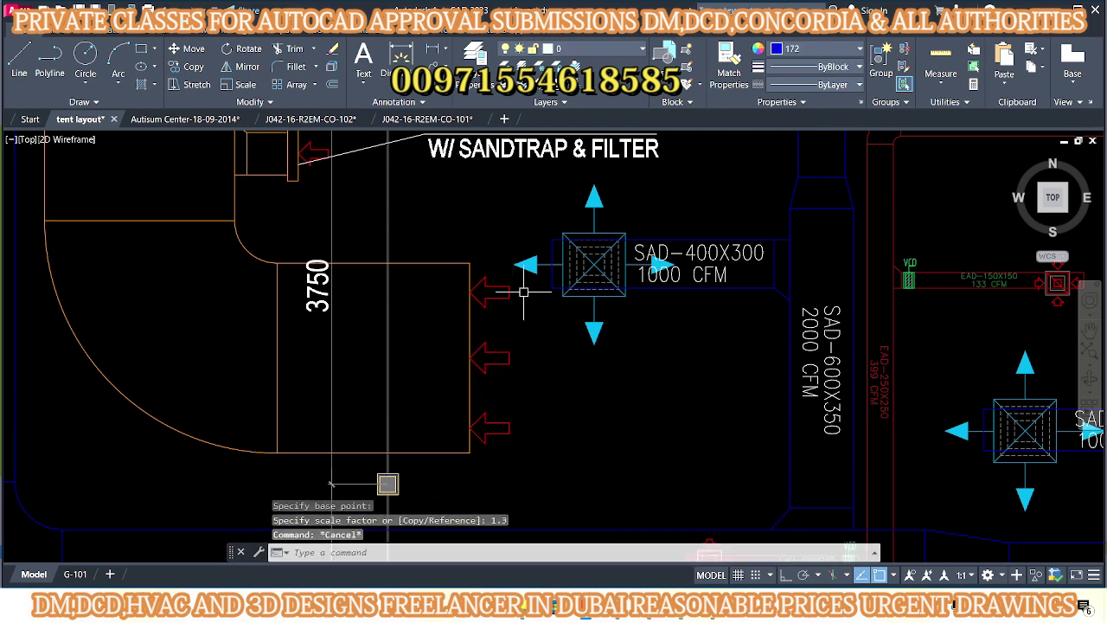
- Move the lowest red arrow along the duct's right edge
click(523, 407)
scroll(502, 424, up, 3)
text(m)
key(Return)
click(487, 403)
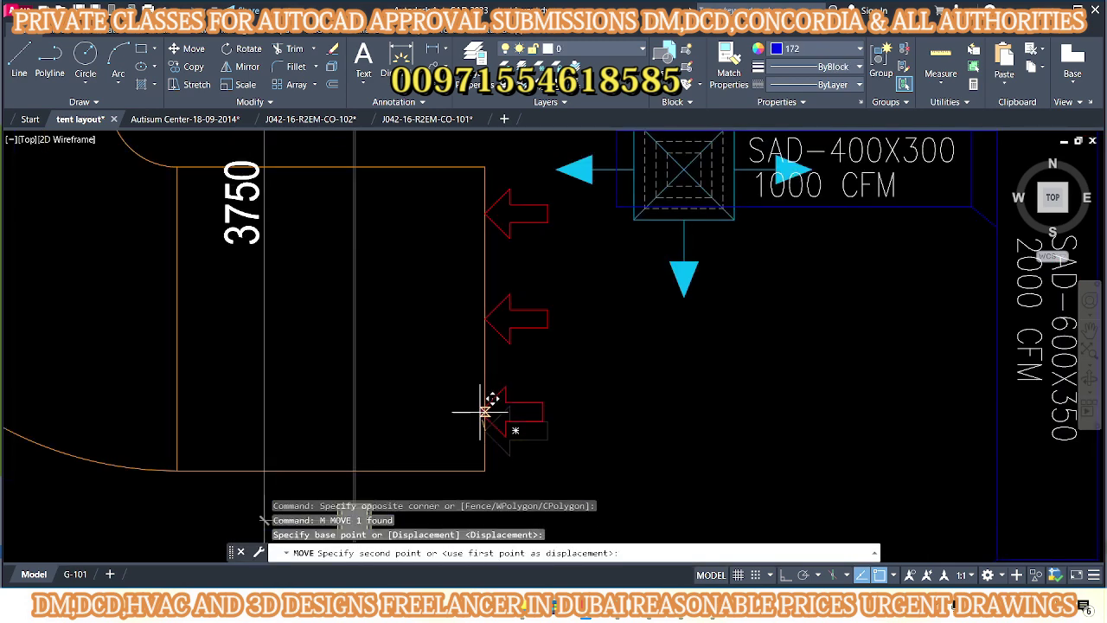
scroll(519, 364, down, 3)
middle_drag(530, 347, 536, 382)
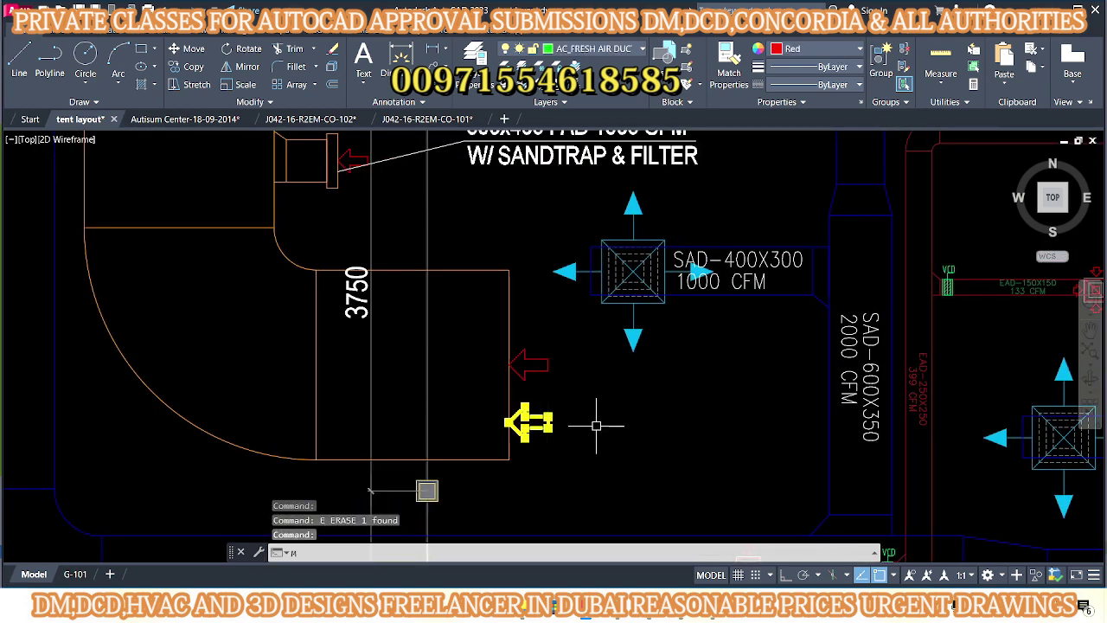
- Mirror a red arrow about a line from its tip, keeping the original
text(i)
key(Return)
scroll(560, 369, up, 3)
click(531, 357)
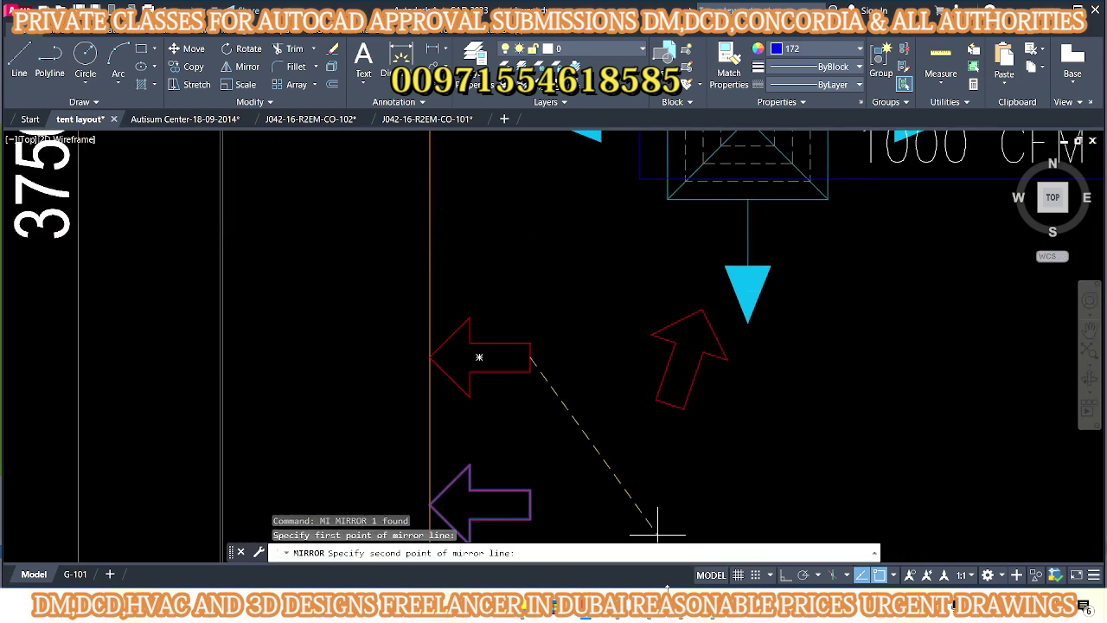
click(718, 402)
scroll(718, 402, down, 3)
scroll(606, 364, down, 3)
key(Escape)
key(Escape)
scroll(528, 342, up, 5)
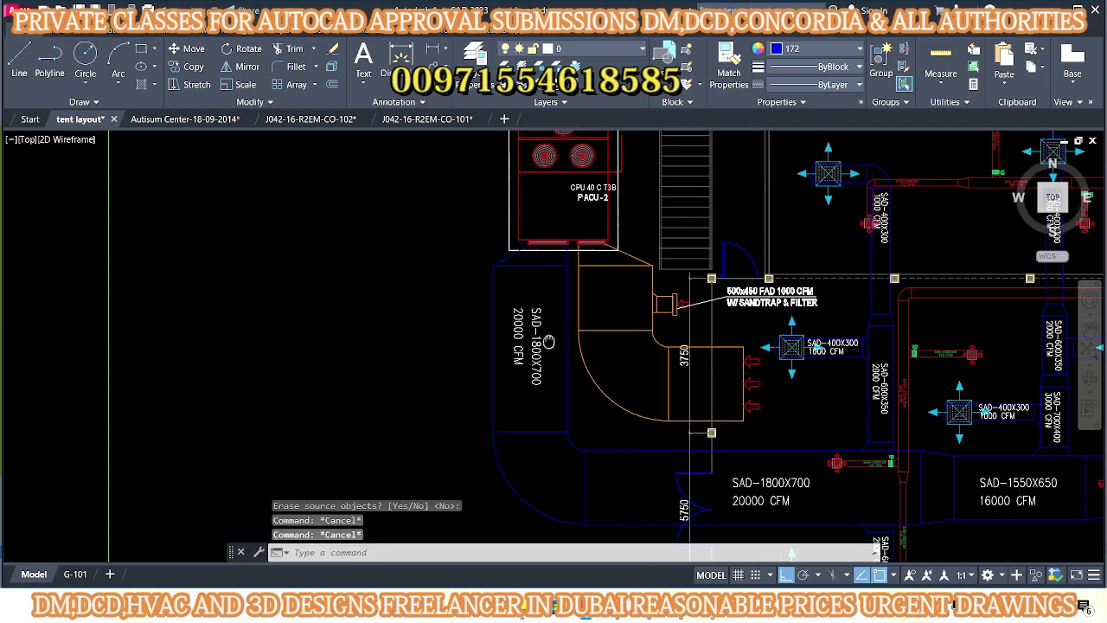
scroll(528, 342, down, 2)
scroll(528, 343, down, 2)
mouse_move(606, 395)
middle_down()
mouse_move(527, 343)
mouse_move(594, 382)
middle_up()
- Zoom and pan the plan to show the small register note left of the layout
scroll(527, 343, down, 3)
scroll(537, 354, down, 3)
scroll(545, 364, up, 3)
scroll(547, 365, up, 1)
key(Escape)
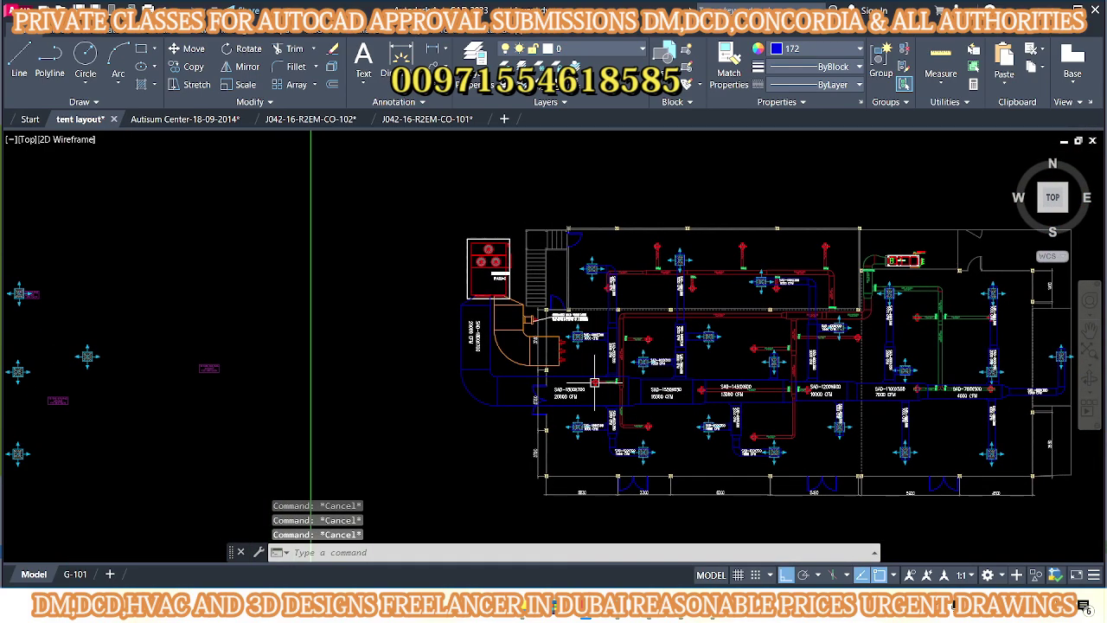
scroll(588, 357, up, 1)
scroll(597, 361, up, 1)
scroll(610, 365, up, 1)
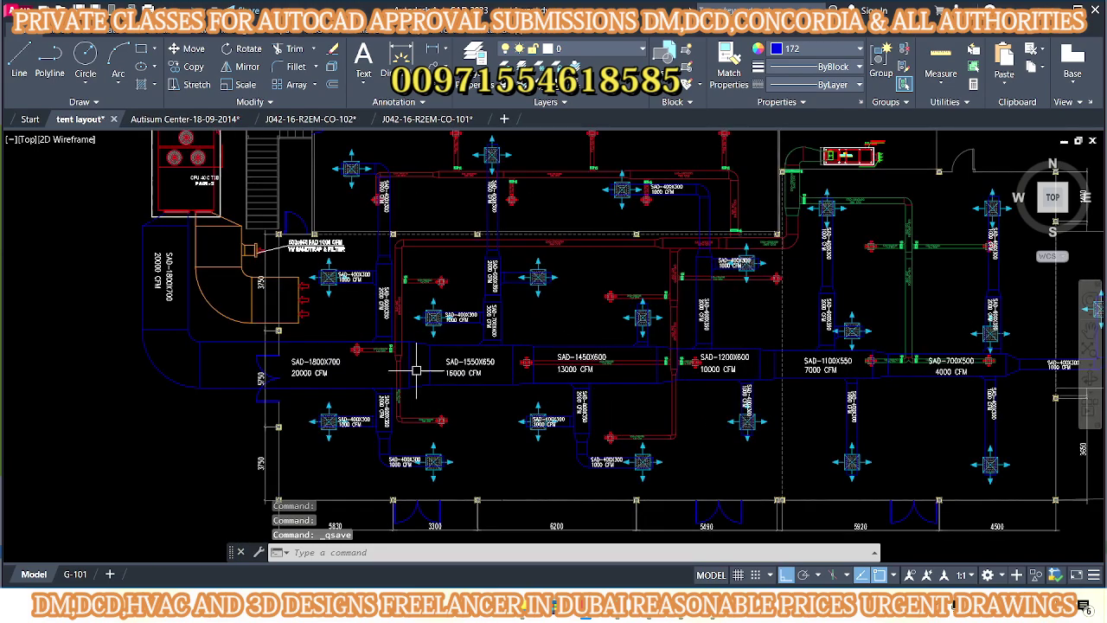
scroll(623, 370, up, 2)
scroll(597, 365, down, 1)
scroll(557, 356, down, 2)
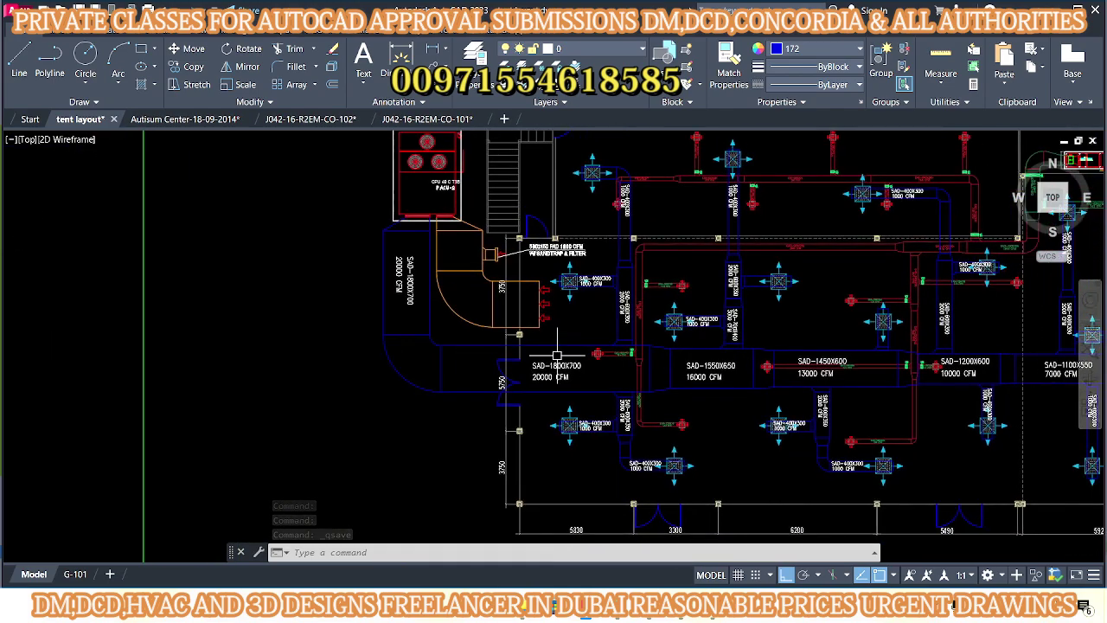
middle_drag(557, 356, 486, 378)
middle_drag(491, 322, 553, 364)
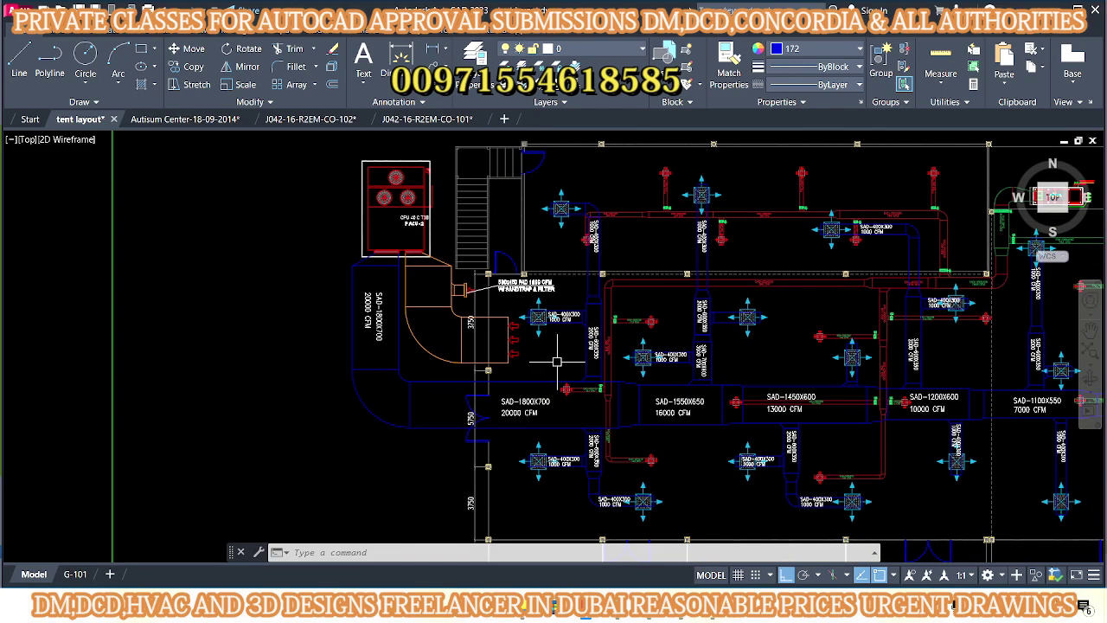
scroll(557, 361, down, 2)
scroll(470, 327, down, 3)
middle_drag(332, 333, 427, 369)
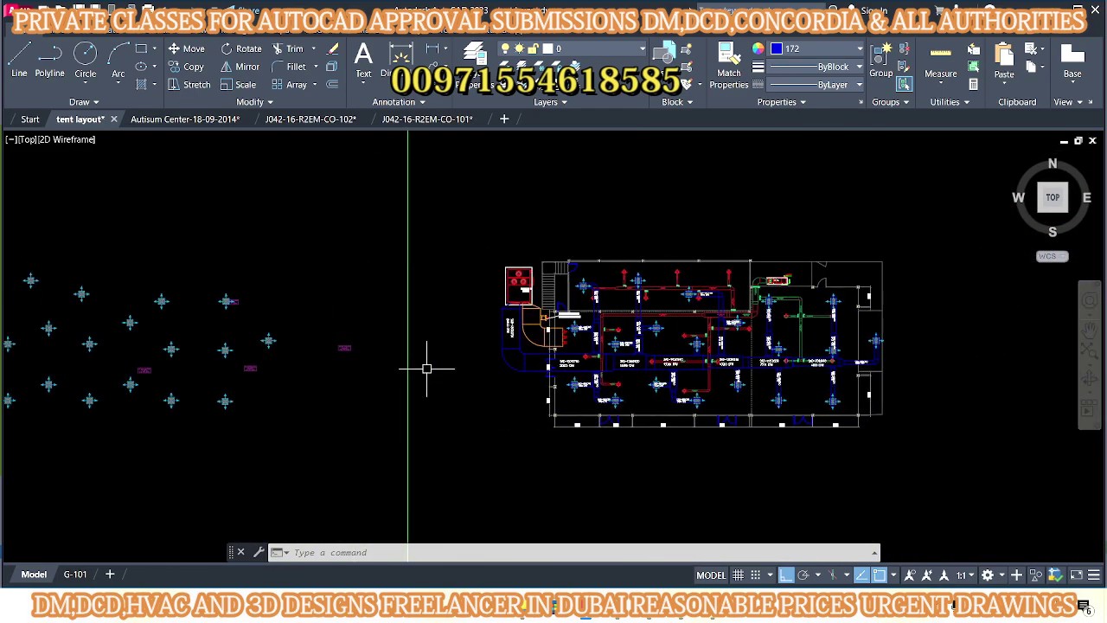
scroll(718, 361, up, 3)
scroll(718, 362, down, 3)
scroll(463, 378, up, 3)
- Copy the framed 18 NOS SAR/RAD 225X225 133 CFM EACH note onto the plan, Ortho off
scroll(401, 364, up, 1)
click(401, 358)
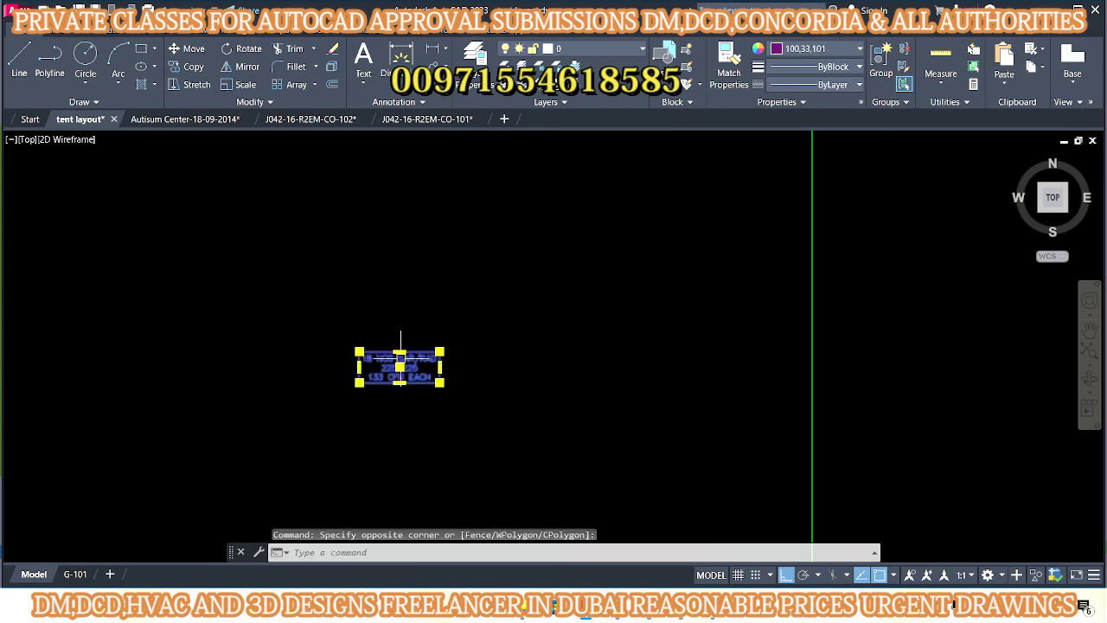
key(Escape)
key(Escape)
drag(439, 395, 386, 346)
text(co)
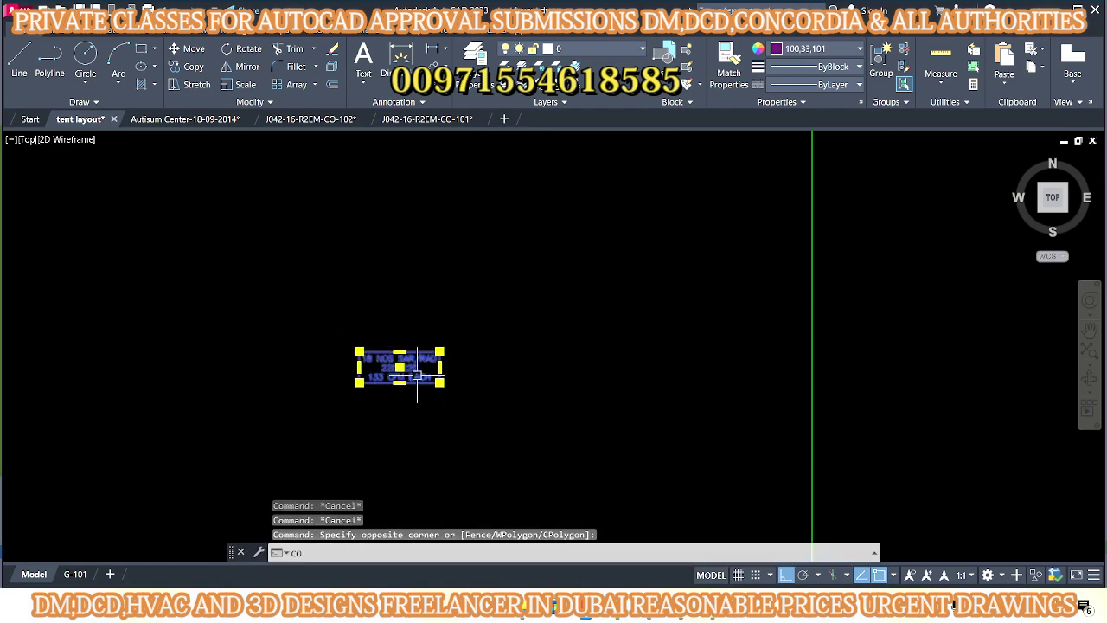
key(Return)
click(417, 377)
key(F8)
scroll(858, 526, down, 3)
scroll(795, 338, up, 3)
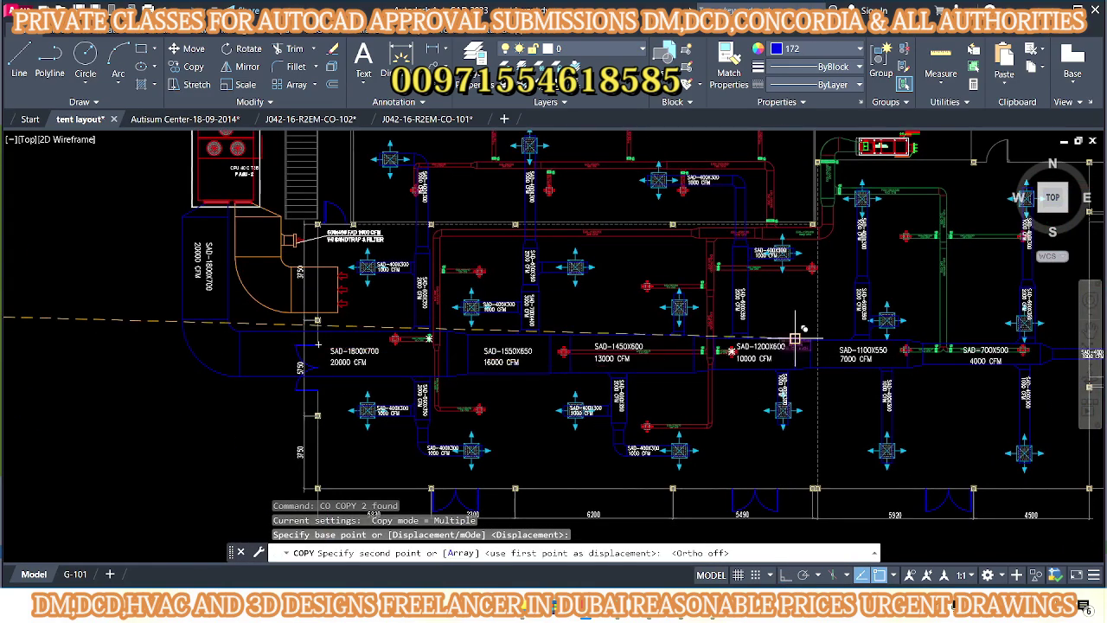
scroll(675, 329, up, 3)
scroll(588, 307, up, 2)
key(Escape)
- Select the placed note copy, then open its text for editing
drag(605, 376, 575, 251)
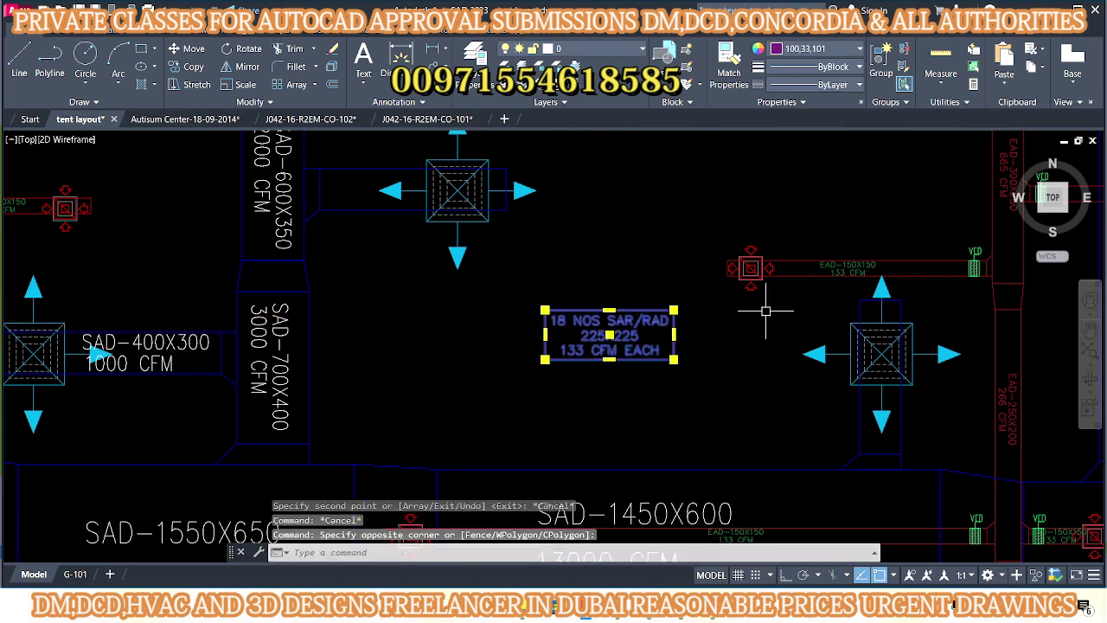
scroll(640, 320, up, 4)
key(Escape)
key(Escape)
click(632, 309)
middle_drag(545, 260, 612, 315)
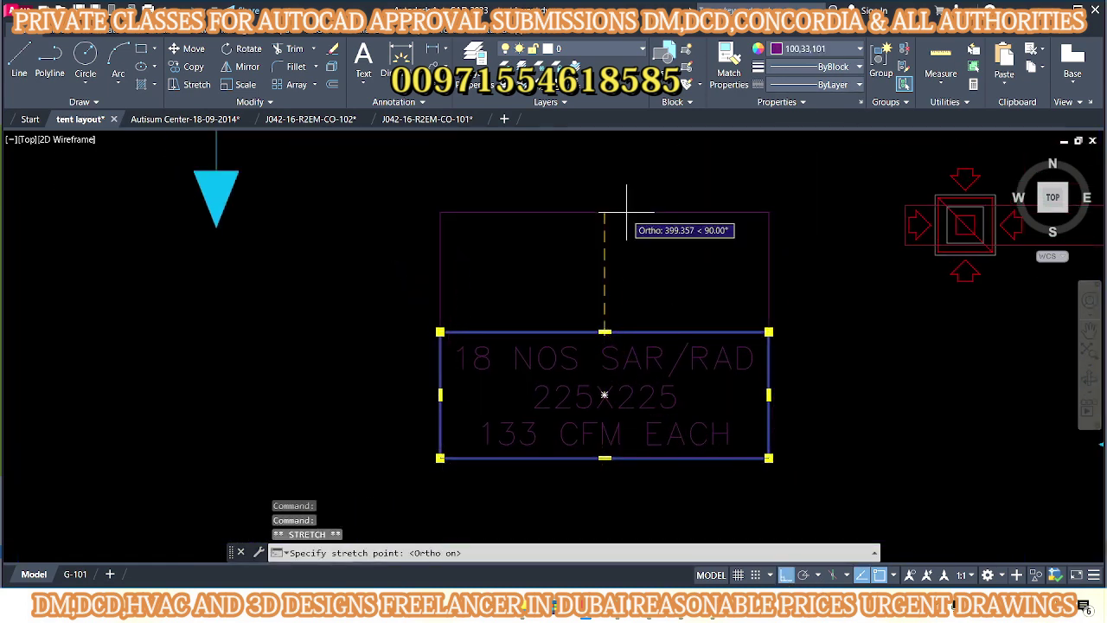
key(Escape)
key(Escape)
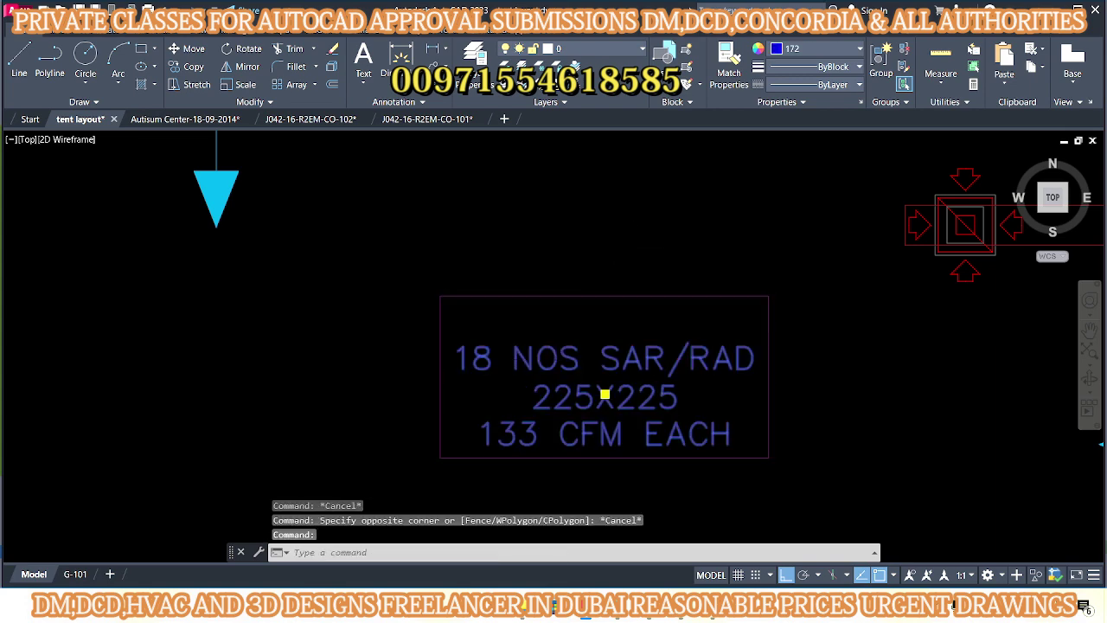
double_click(520, 378)
text(20)
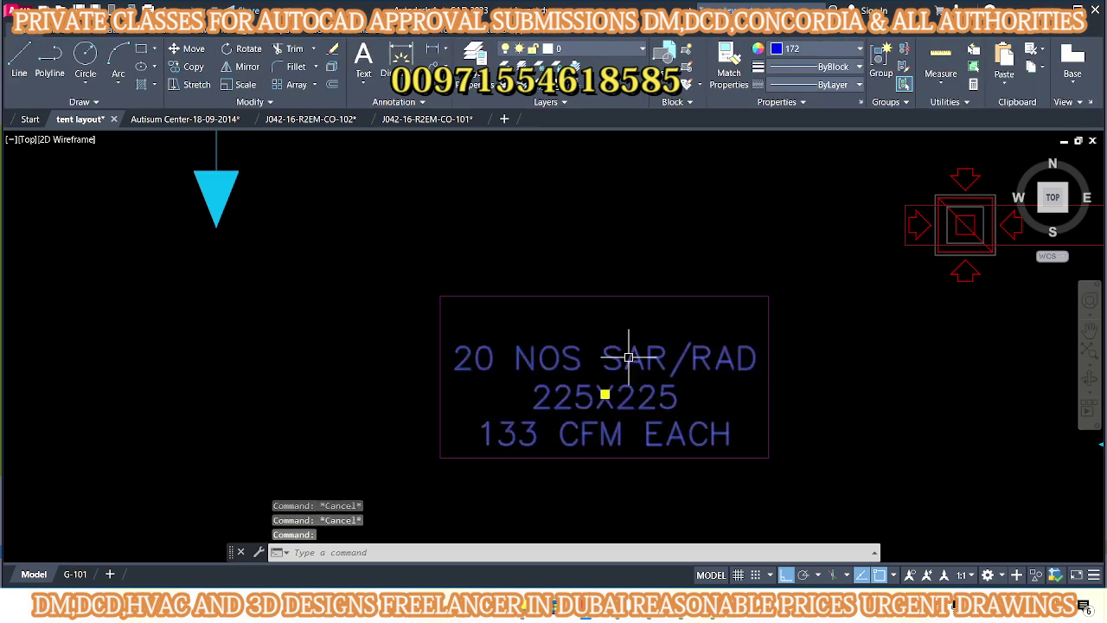
- Edit the copied note text to read 20 NOS SAR 600X600 1000 CFM EACH
drag(673, 358, 718, 359)
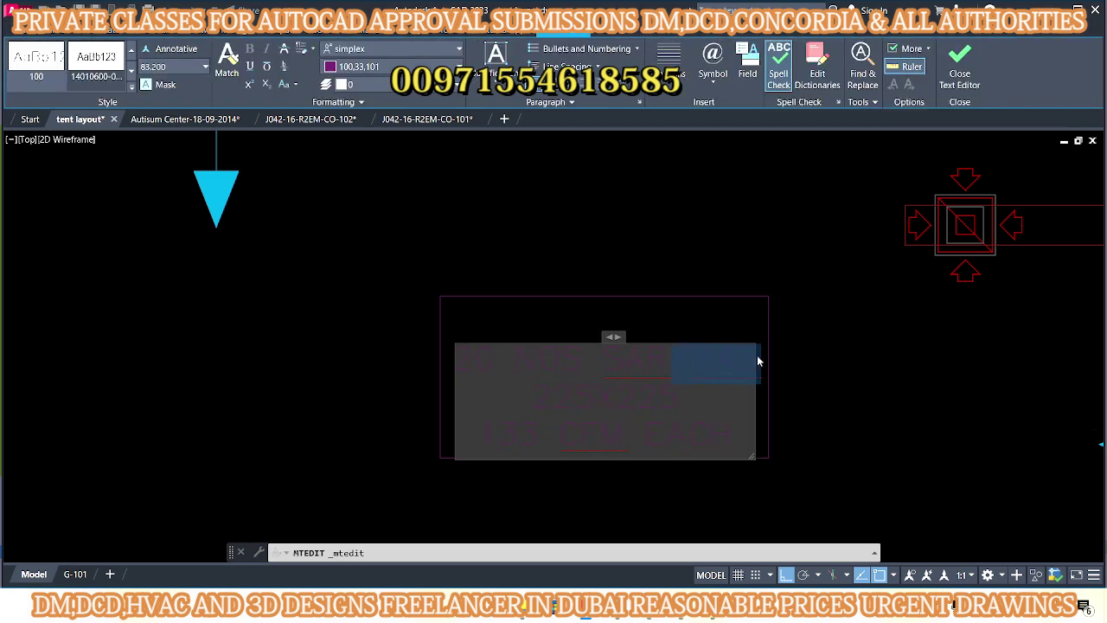
click(871, 389)
double_click(606, 394)
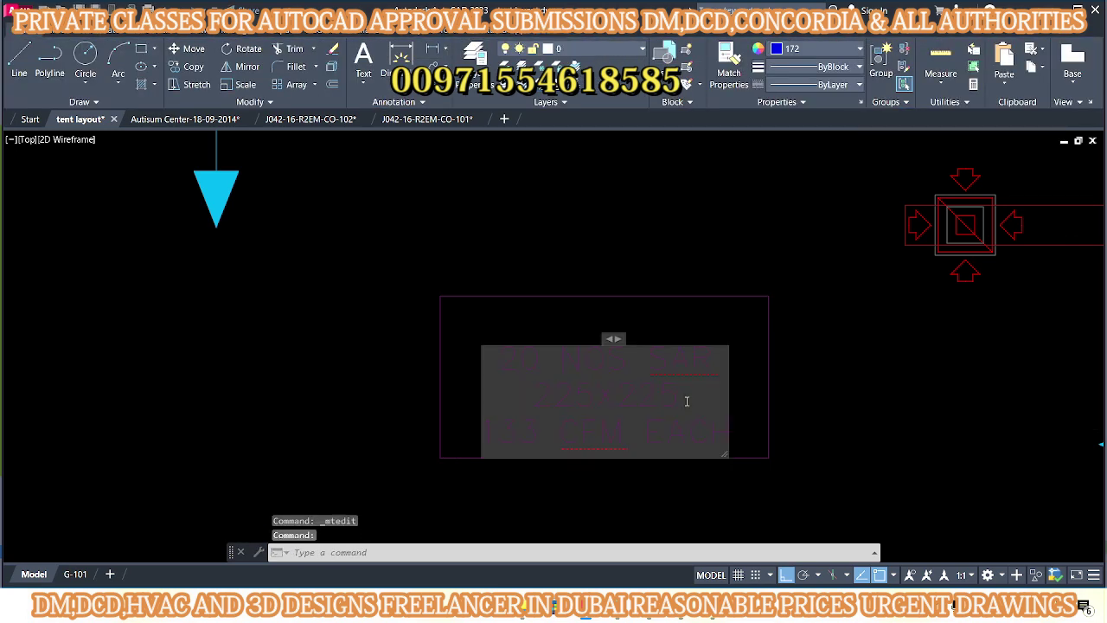
drag(687, 401, 500, 397)
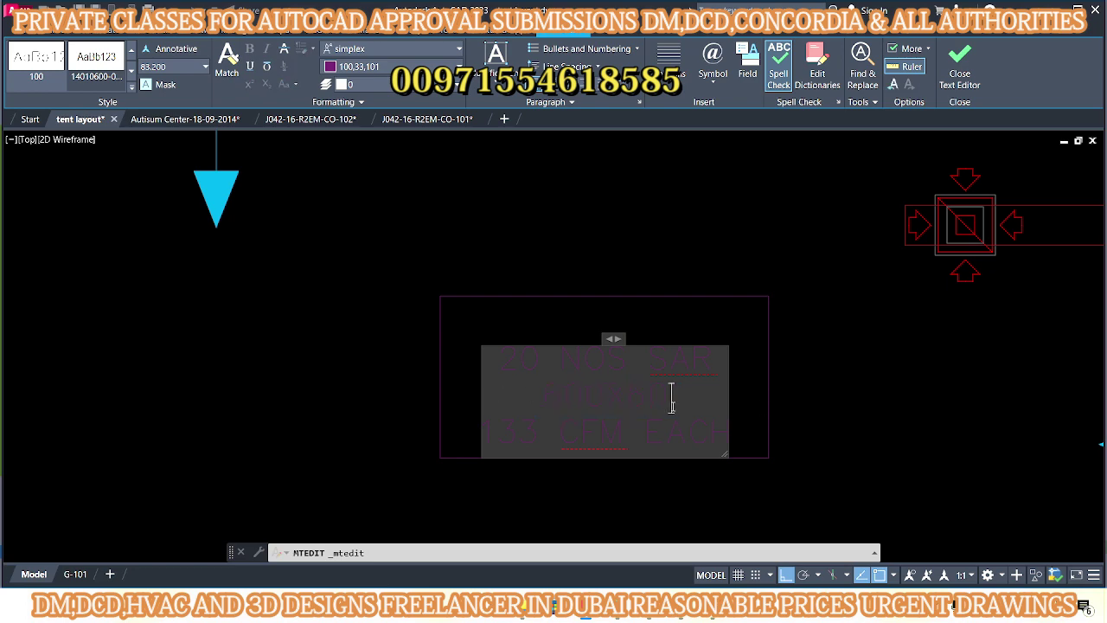
click(878, 411)
double_click(564, 437)
click(519, 433)
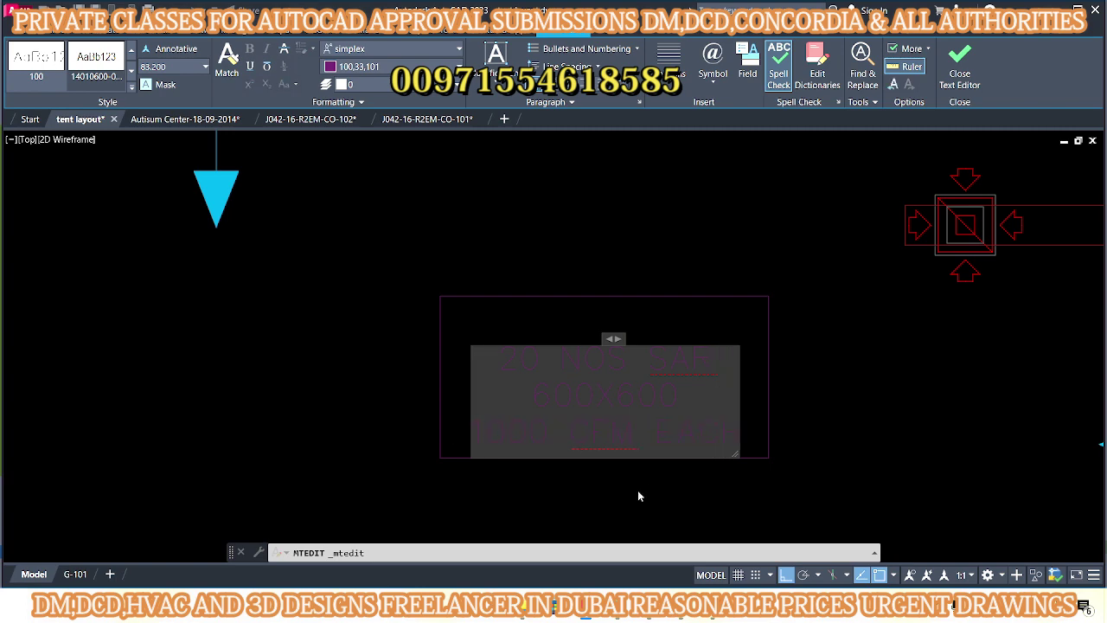
click(841, 337)
- Make the note's frame green
click(804, 49)
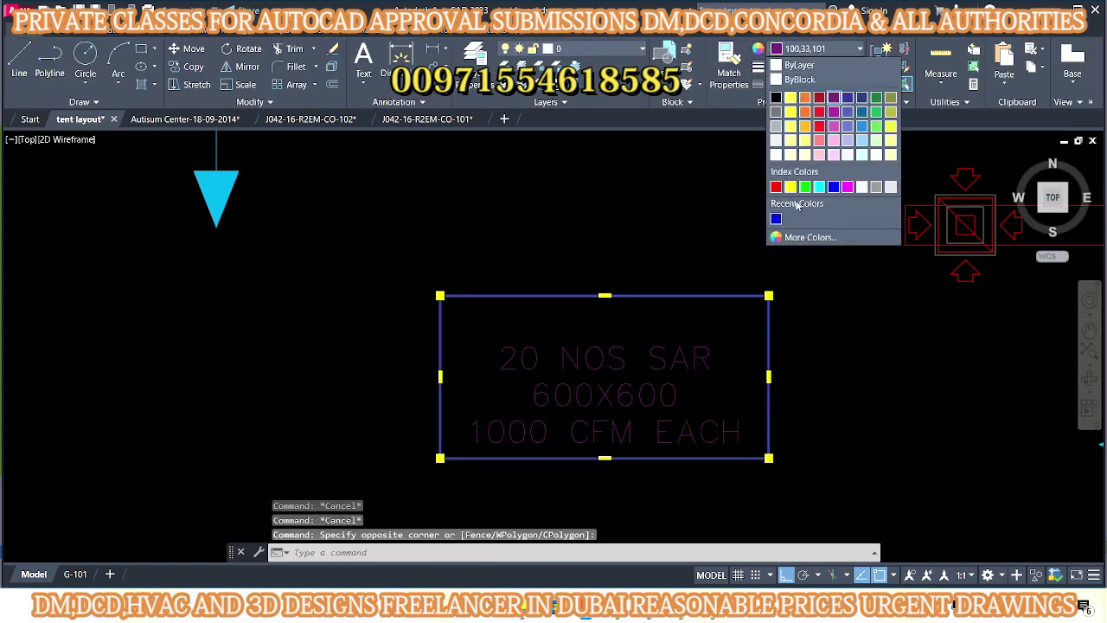
click(808, 303)
scroll(610, 298, up, 2)
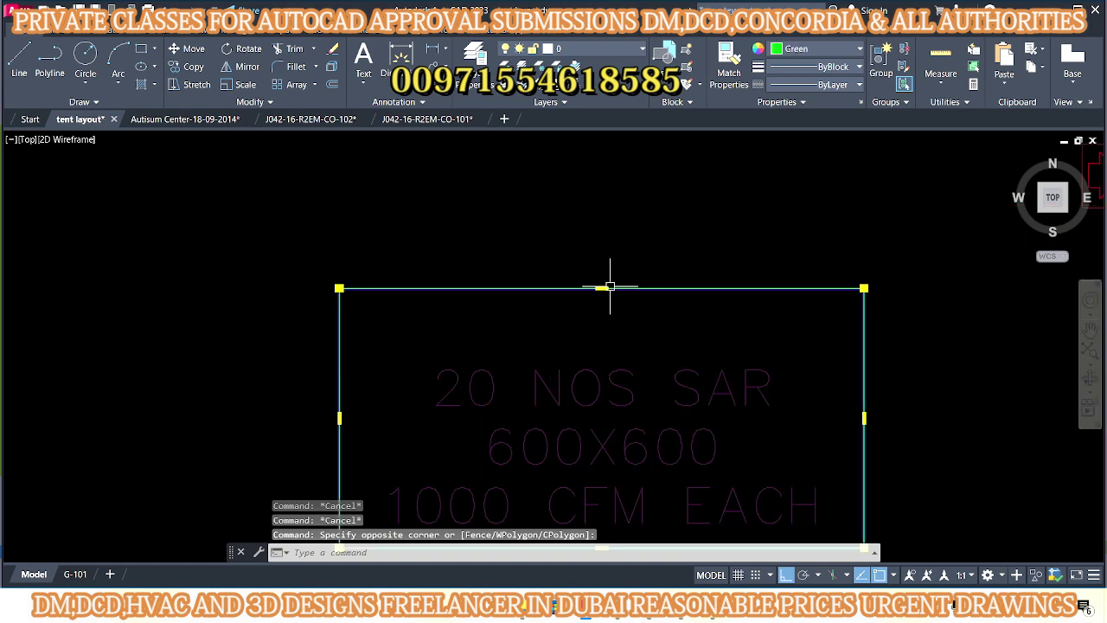
scroll(601, 333, up, 2)
key(Escape)
key(Escape)
key(Escape)
scroll(657, 364, down, 5)
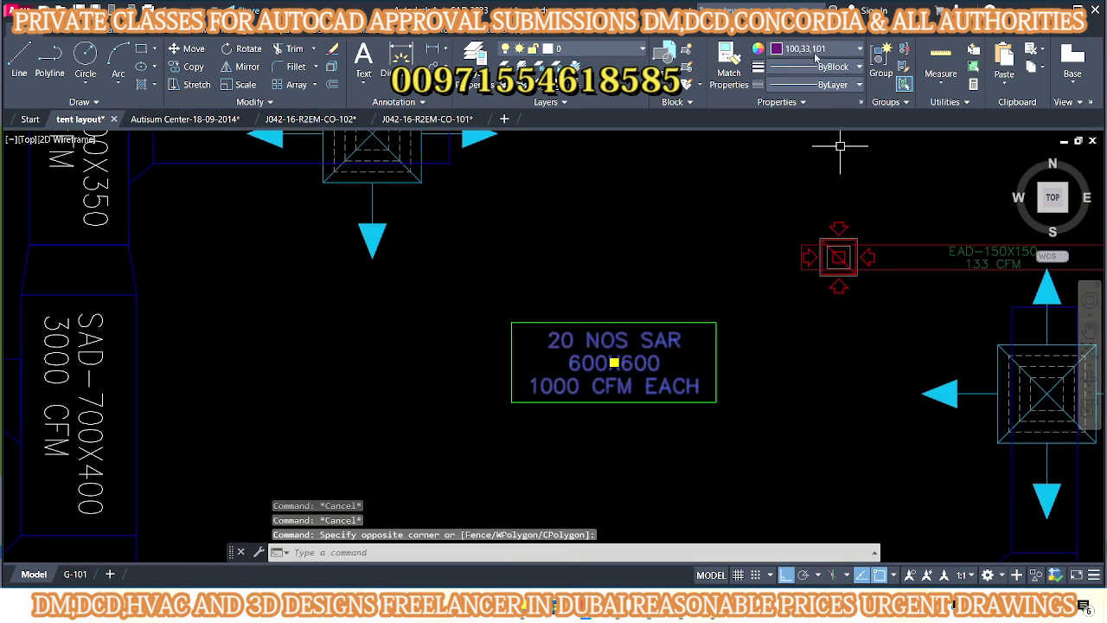
click(817, 51)
scroll(709, 314, down, 3)
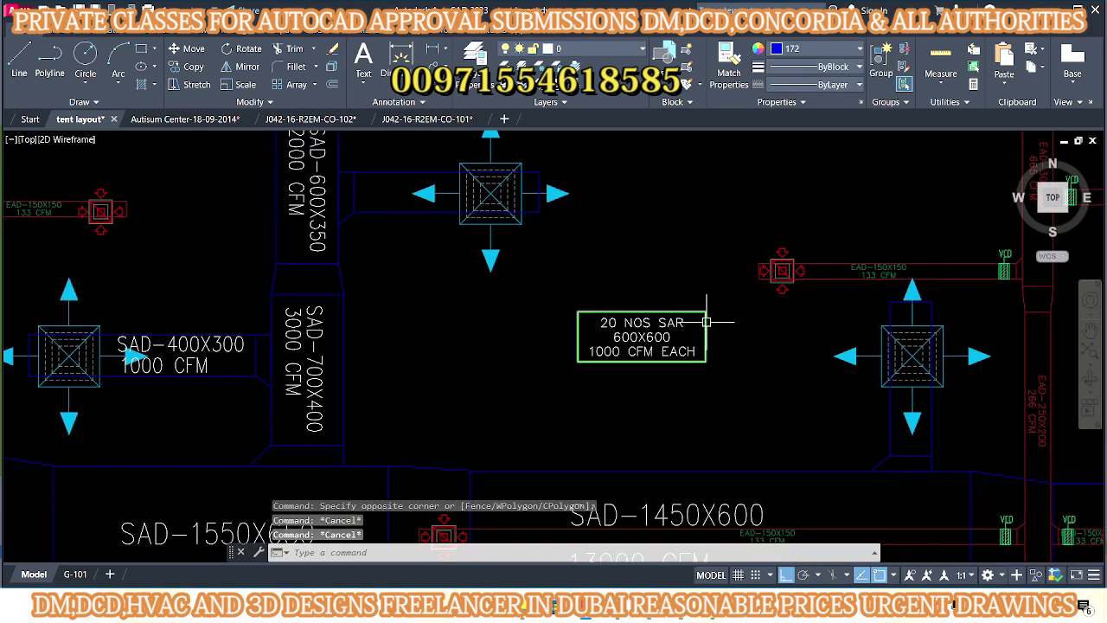
- Grip-stretch the frame's right edge in so it fits the note text
click(655, 352)
scroll(727, 311, up, 4)
scroll(725, 310, up, 4)
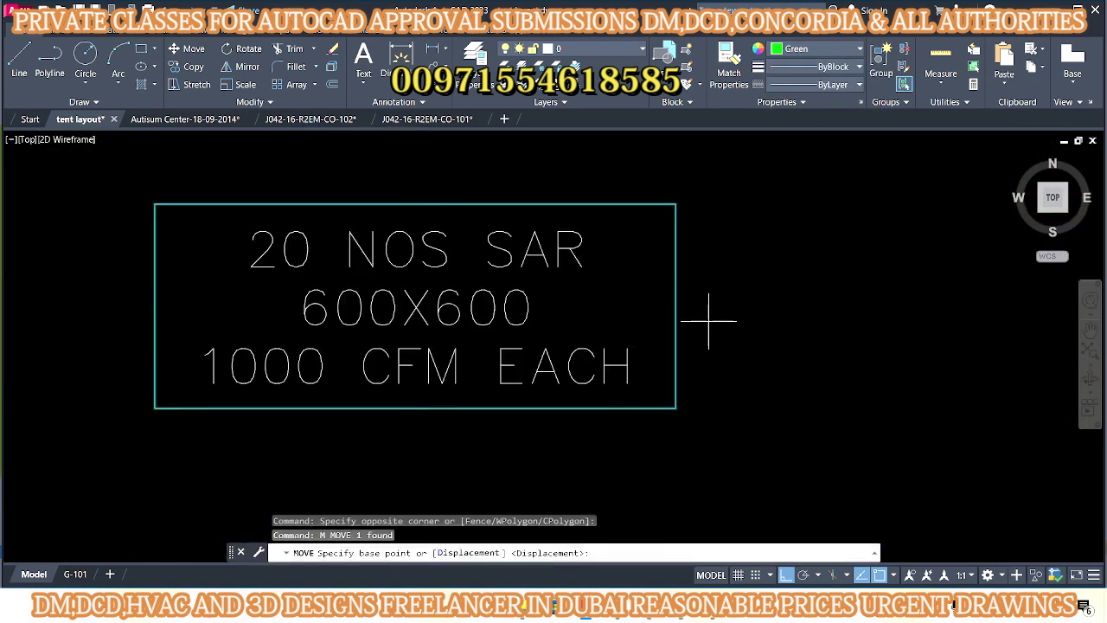
click(718, 306)
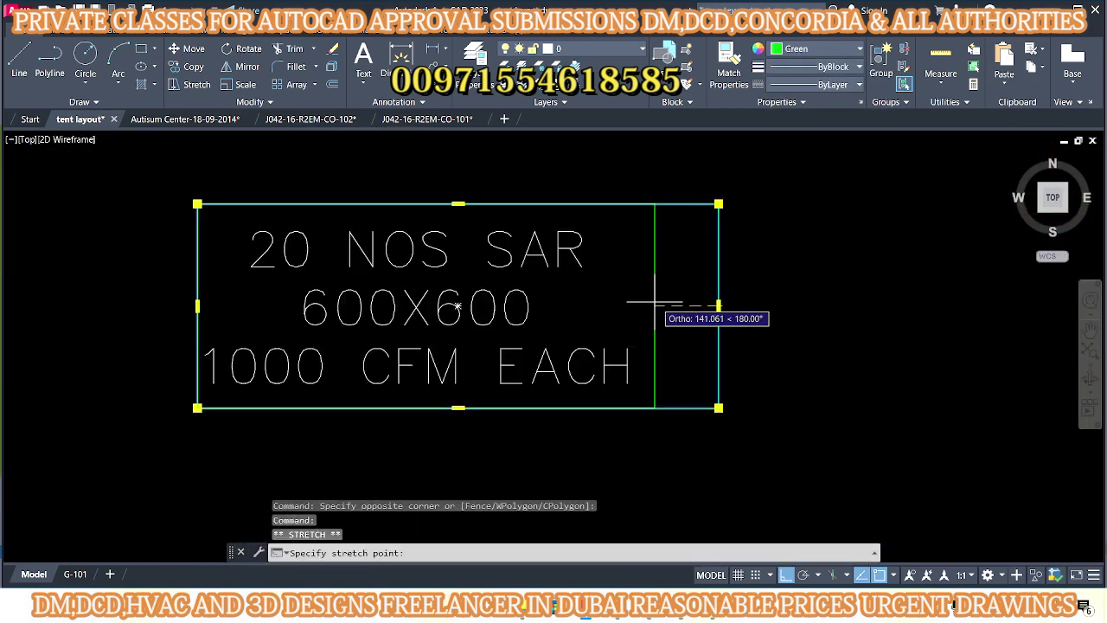
key(Escape)
key(Escape)
key(Escape)
scroll(488, 409, down, 5)
click(649, 287)
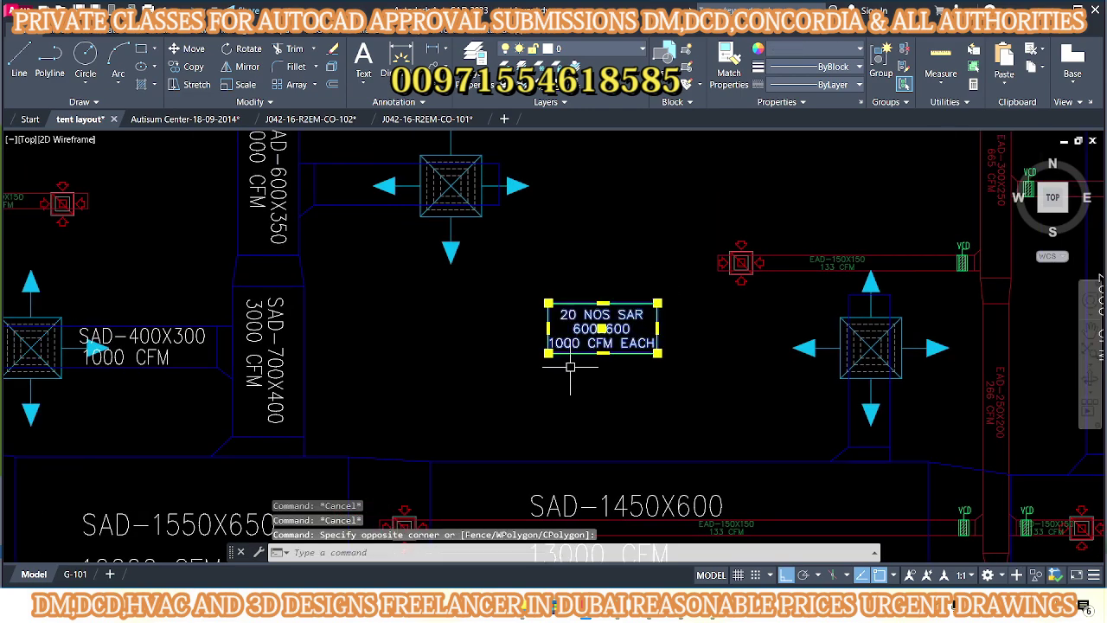
- Start copying the SAR note, cancel, and re-center the view on the note box
text(c)
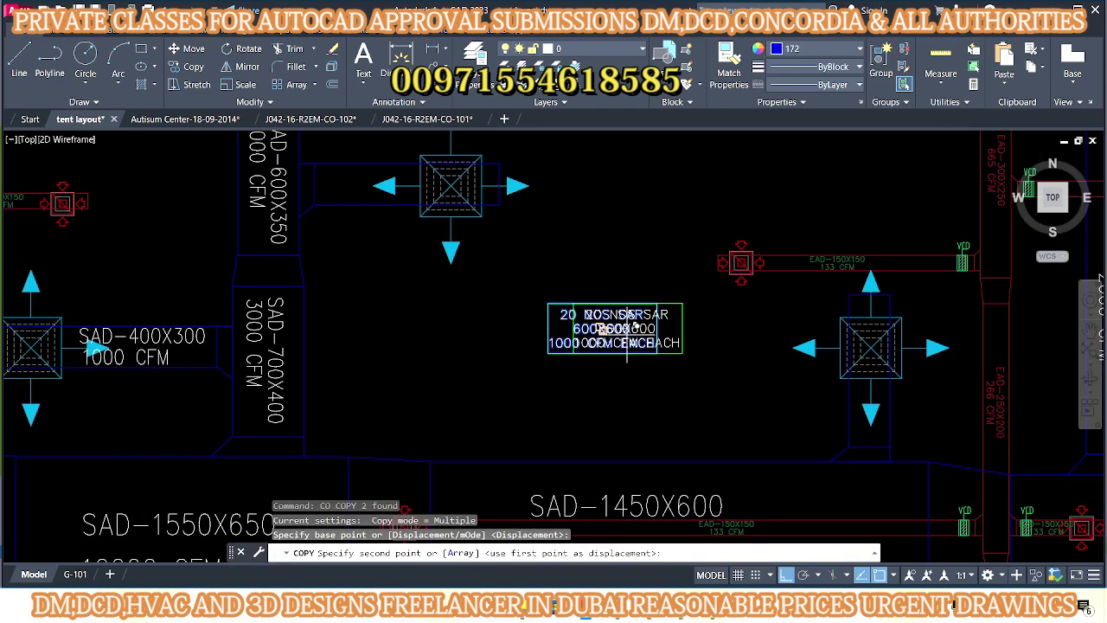
click(786, 574)
scroll(658, 364, down, 4)
scroll(663, 352, up, 2)
scroll(705, 381, up, 2)
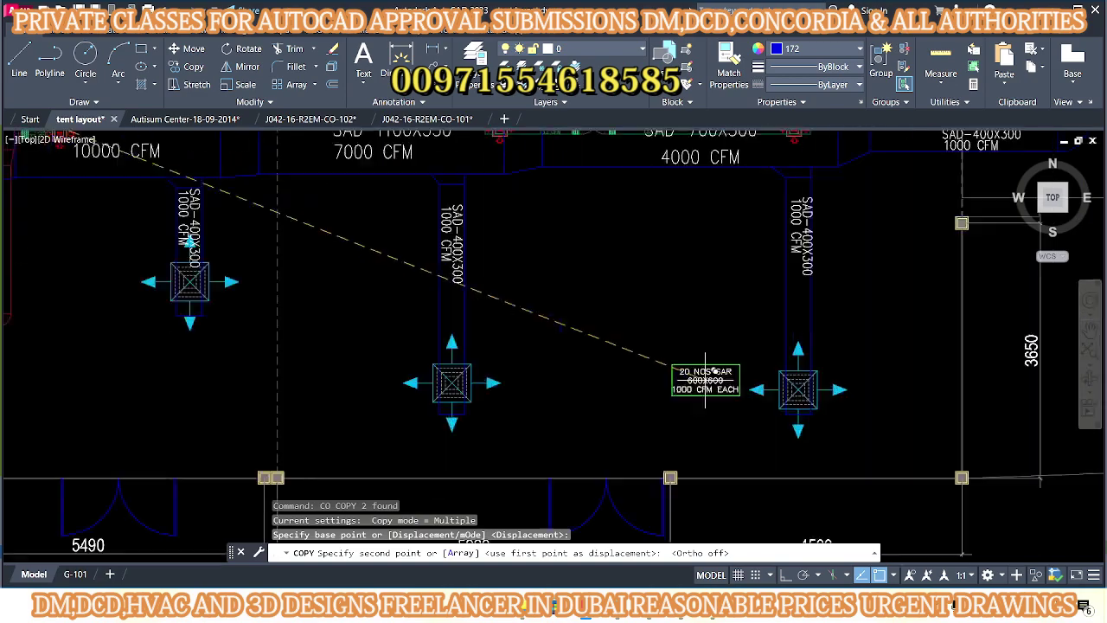
scroll(587, 351, down, 4)
scroll(597, 337, up, 1)
scroll(606, 320, up, 1)
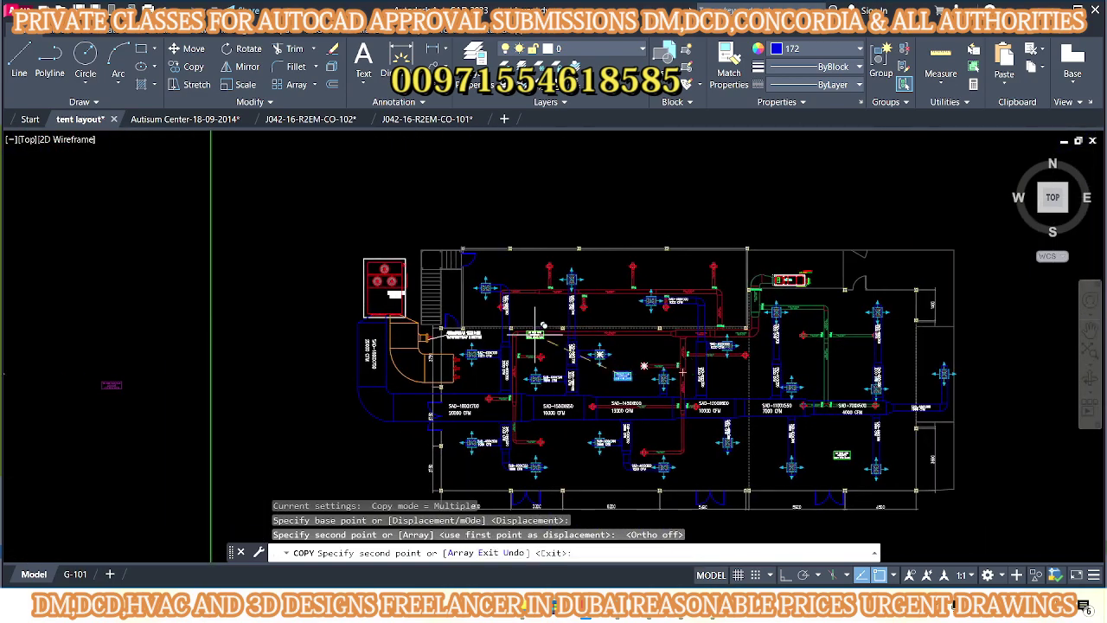
scroll(638, 285, up, 2)
scroll(637, 285, up, 2)
scroll(726, 363, down, 4)
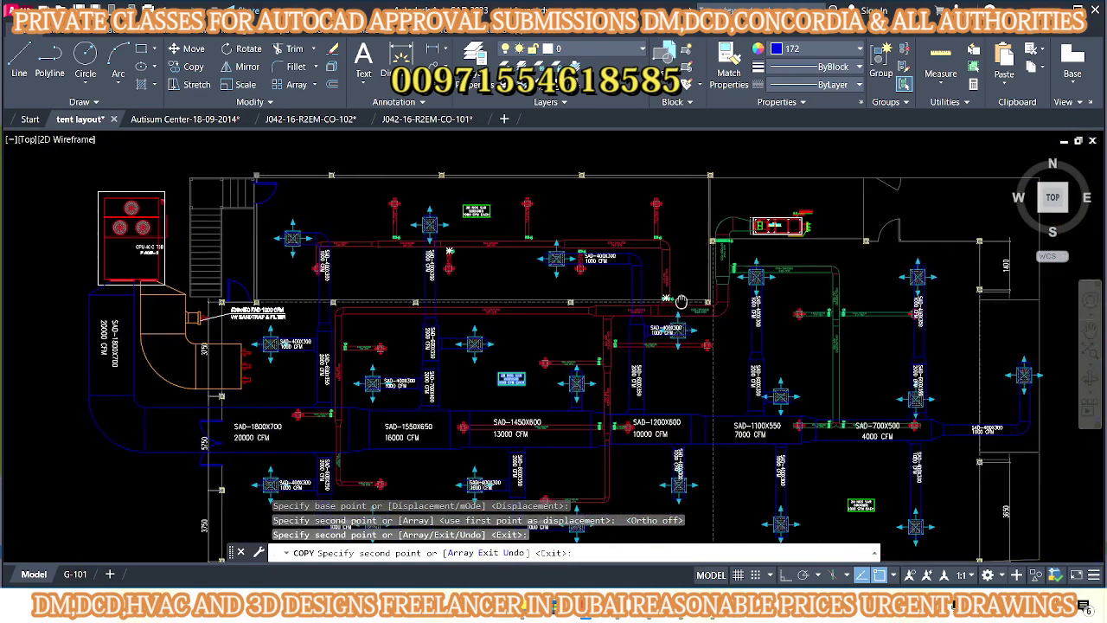
scroll(692, 337, up, 3)
scroll(661, 311, down, 3)
key(Escape)
key(Escape)
middle_drag(661, 312, 689, 300)
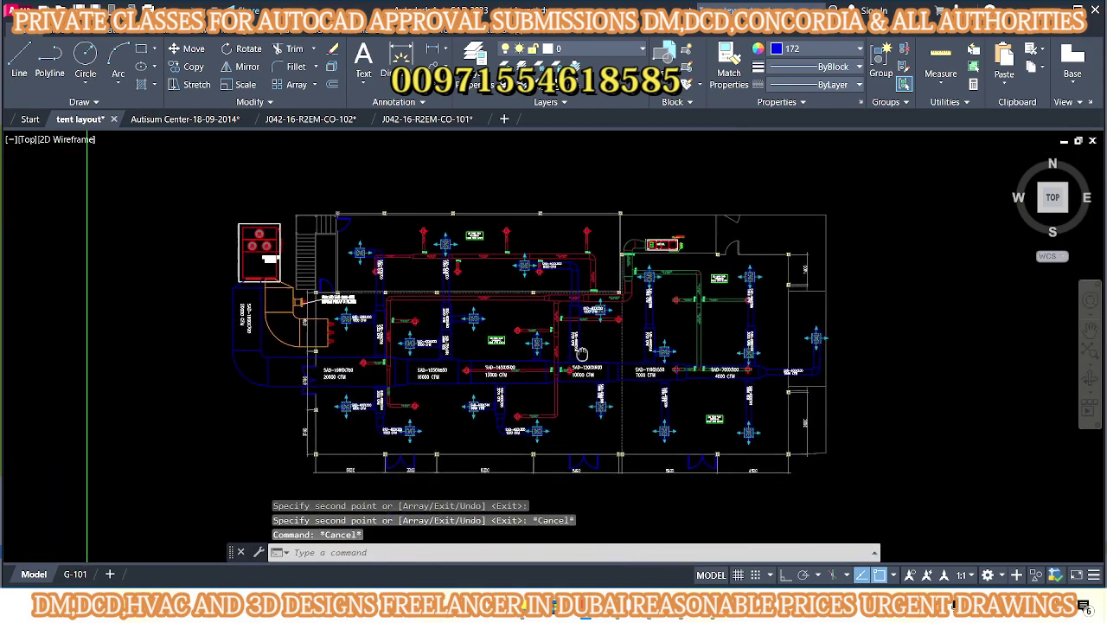
scroll(563, 432, up, 3)
scroll(562, 432, up, 2)
middle_drag(562, 437, 562, 368)
scroll(554, 377, down, 2)
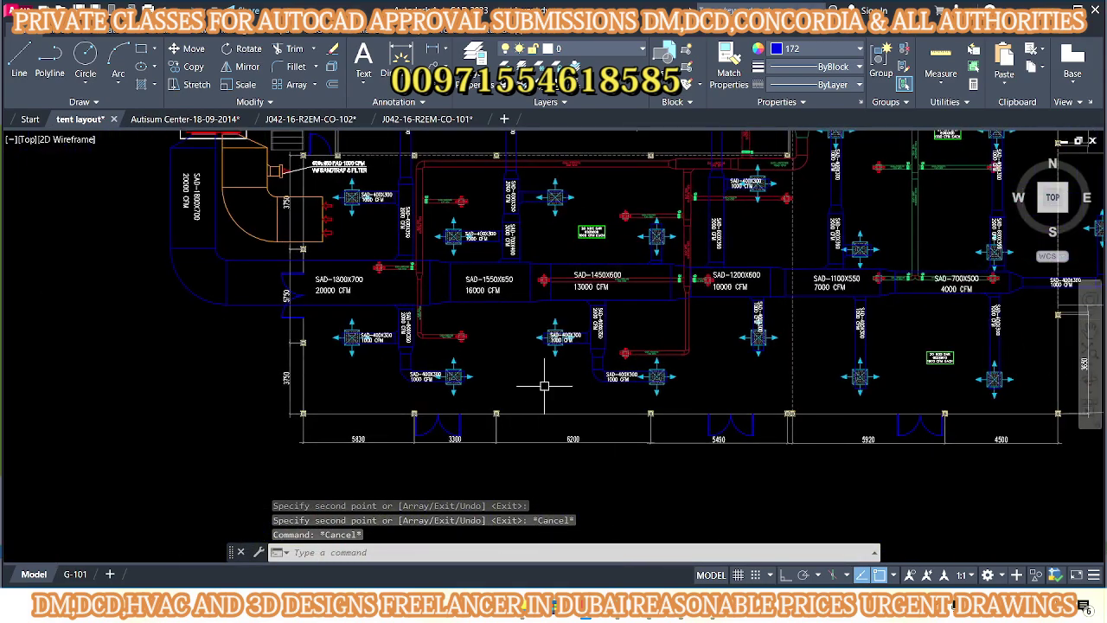
scroll(588, 225, up, 4)
- Copy the 20 NOS SAR 600X600 1000 CFM EACH note box into another room
drag(575, 290, 662, 336)
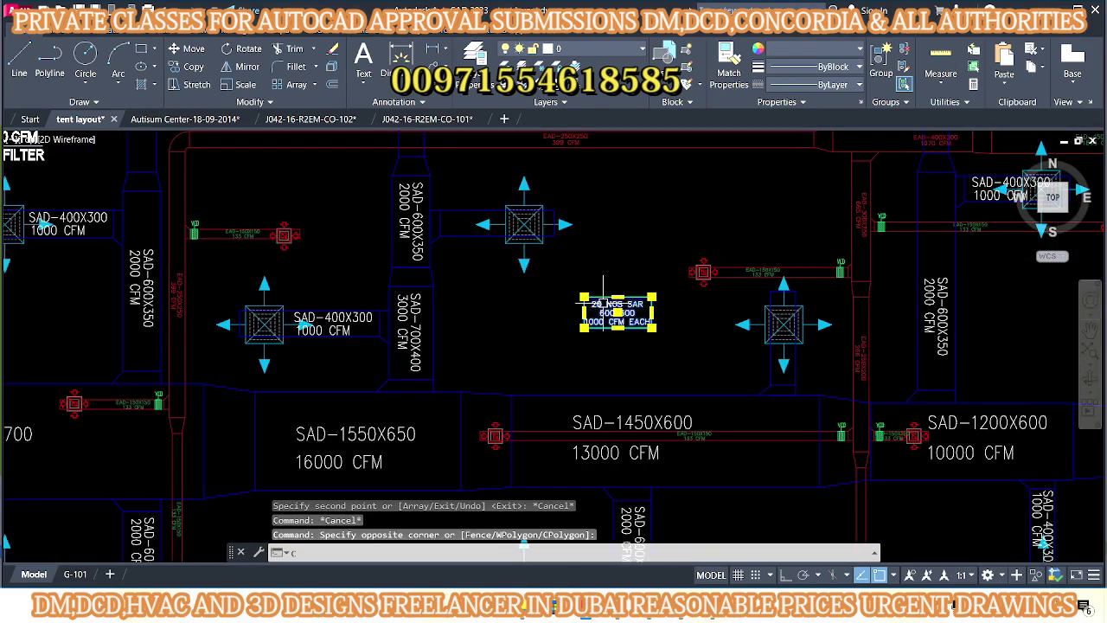
text(co)
key(Return)
click(628, 286)
middle_drag(554, 414, 614, 259)
scroll(614, 260, down, 2)
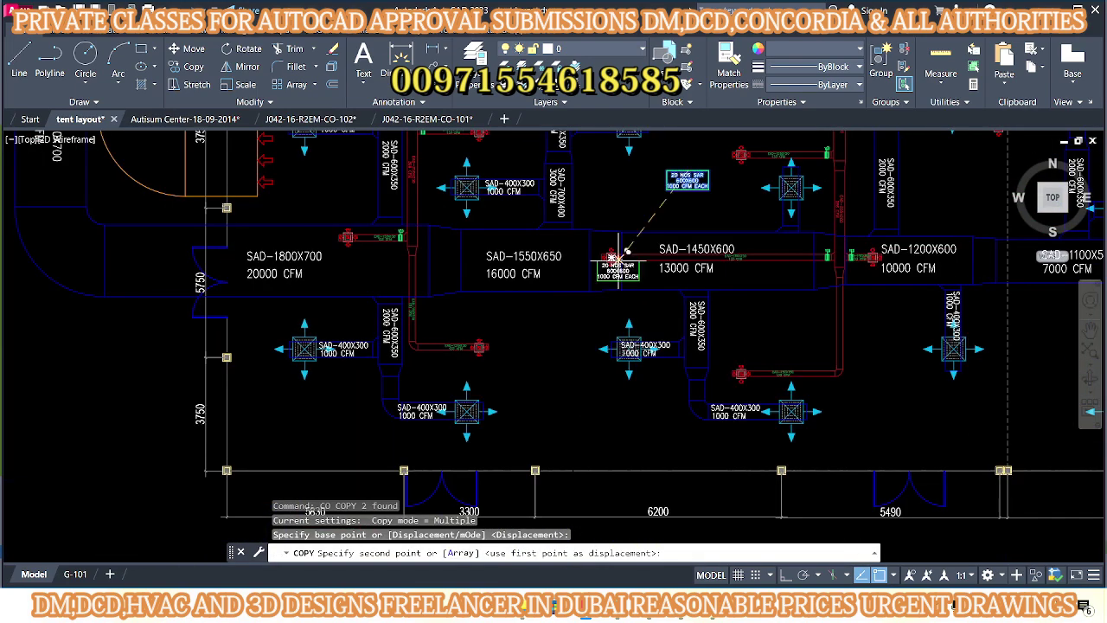
click(545, 353)
key(Escape)
- Pan across the duct plan to review the placed note copies
scroll(546, 353, down, 2)
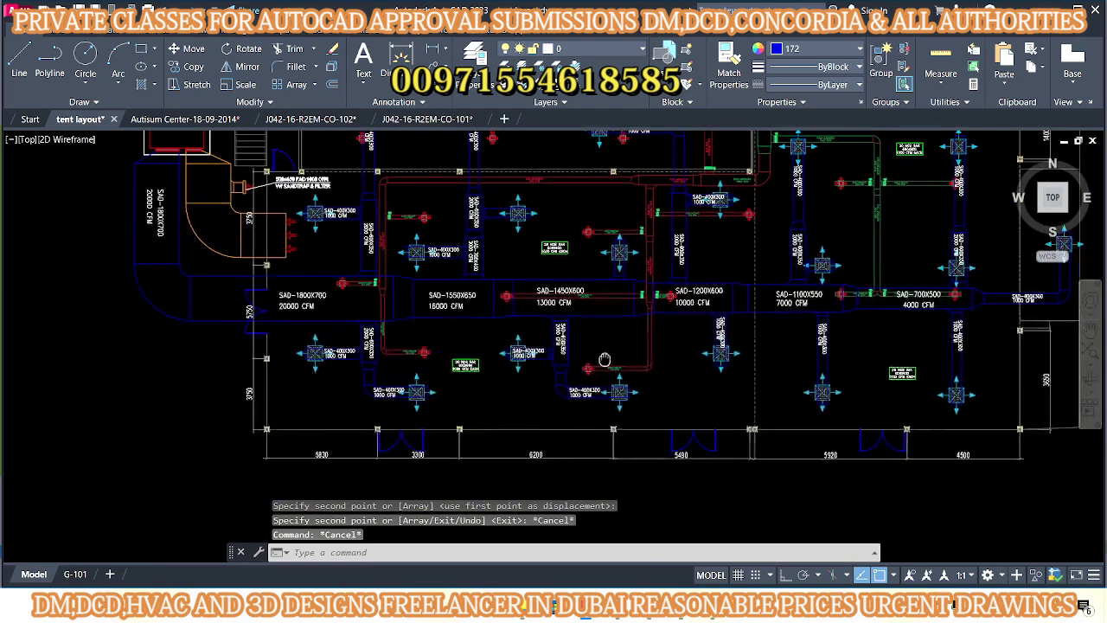
scroll(545, 353, down, 1)
middle_drag(436, 296, 470, 344)
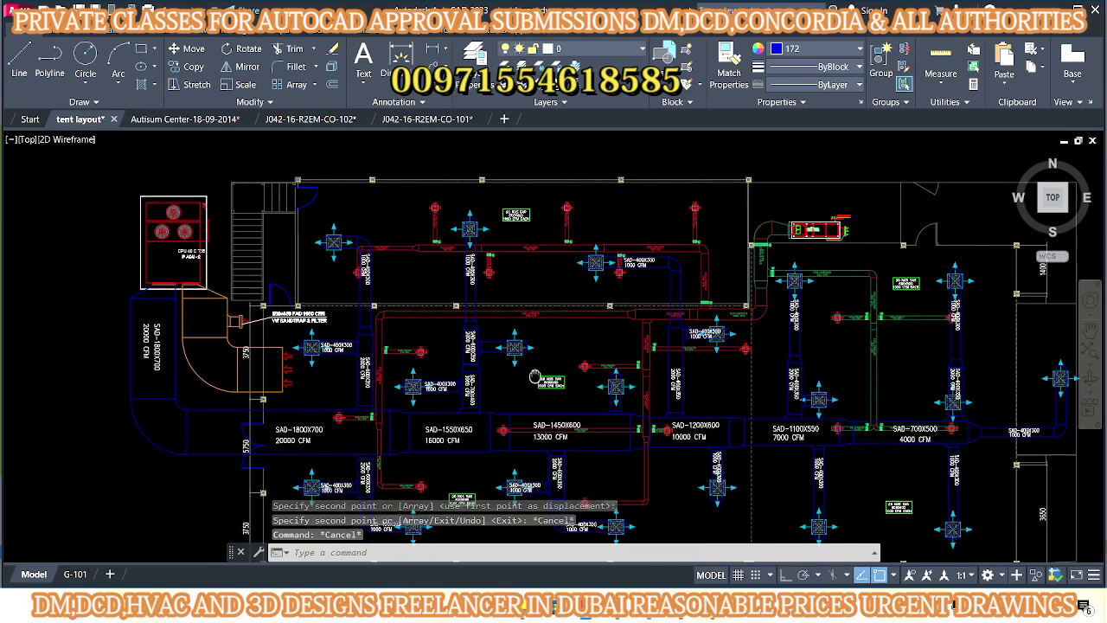
scroll(563, 339, up, 2)
middle_drag(501, 303, 629, 380)
scroll(629, 380, down, 2)
mouse_move(978, 462)
middle_down()
mouse_move(693, 350)
mouse_move(762, 312)
middle_up()
middle_drag(424, 406, 522, 353)
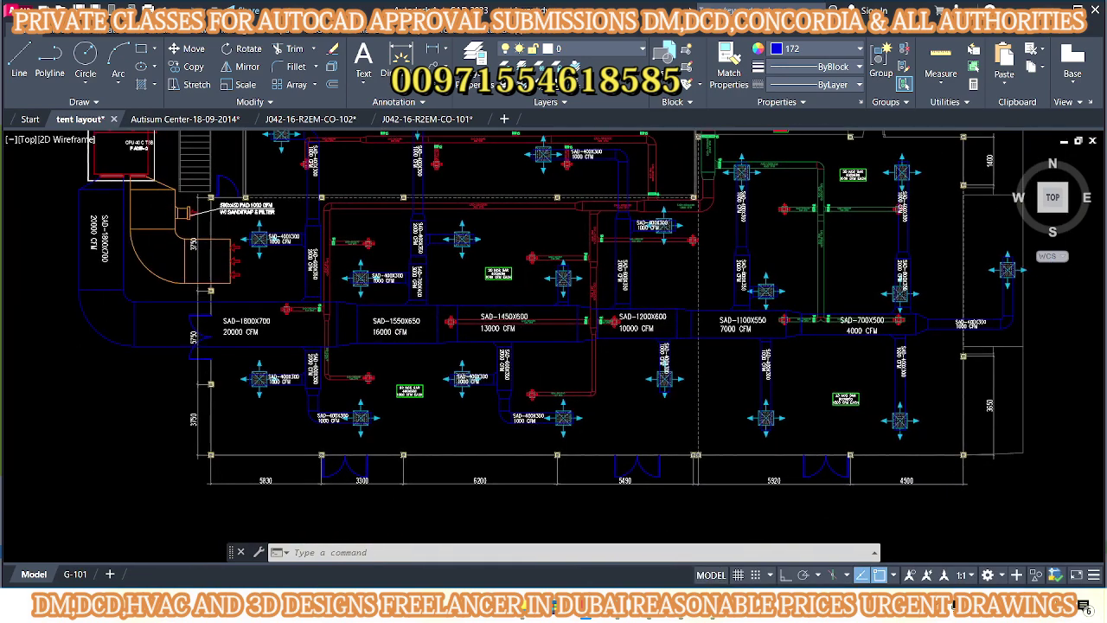
- Copy a VCD damper with its label from J042-16-R2EM-CO-102, returning to the tent layout
click(315, 122)
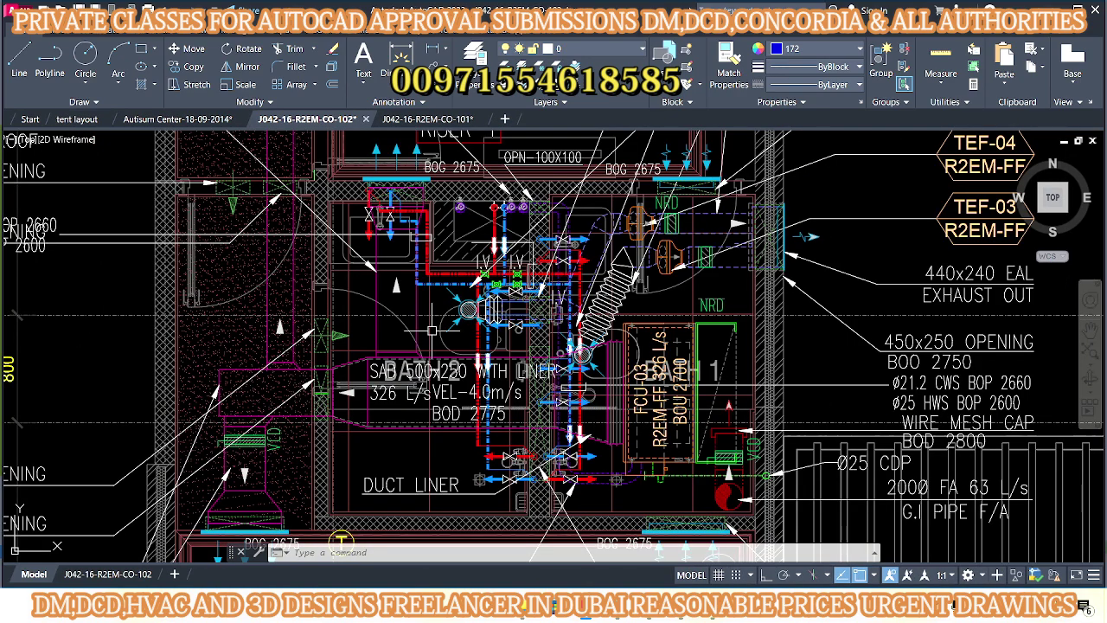
scroll(432, 329, down, 2)
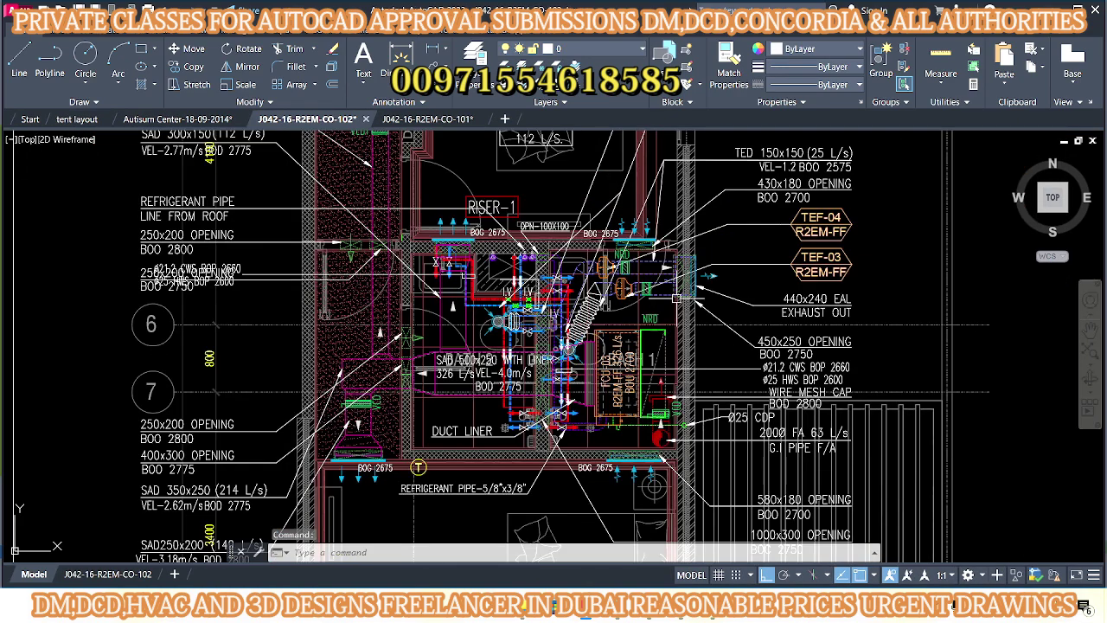
scroll(432, 330, down, 4)
scroll(490, 308, up, 6)
scroll(490, 308, up, 4)
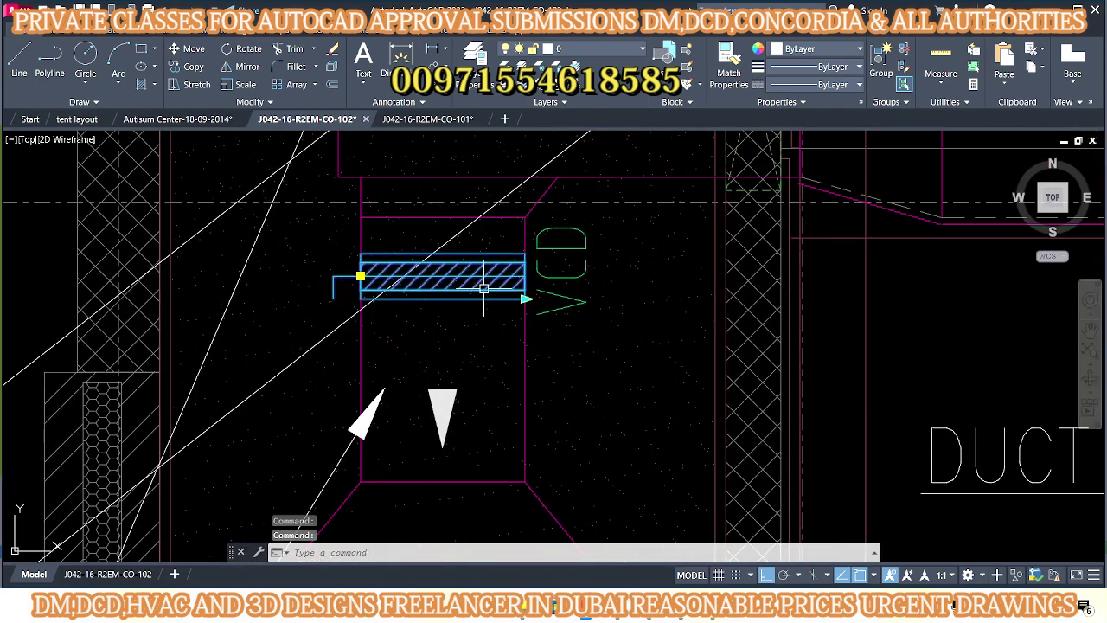
click(567, 302)
scroll(562, 381, down, 2)
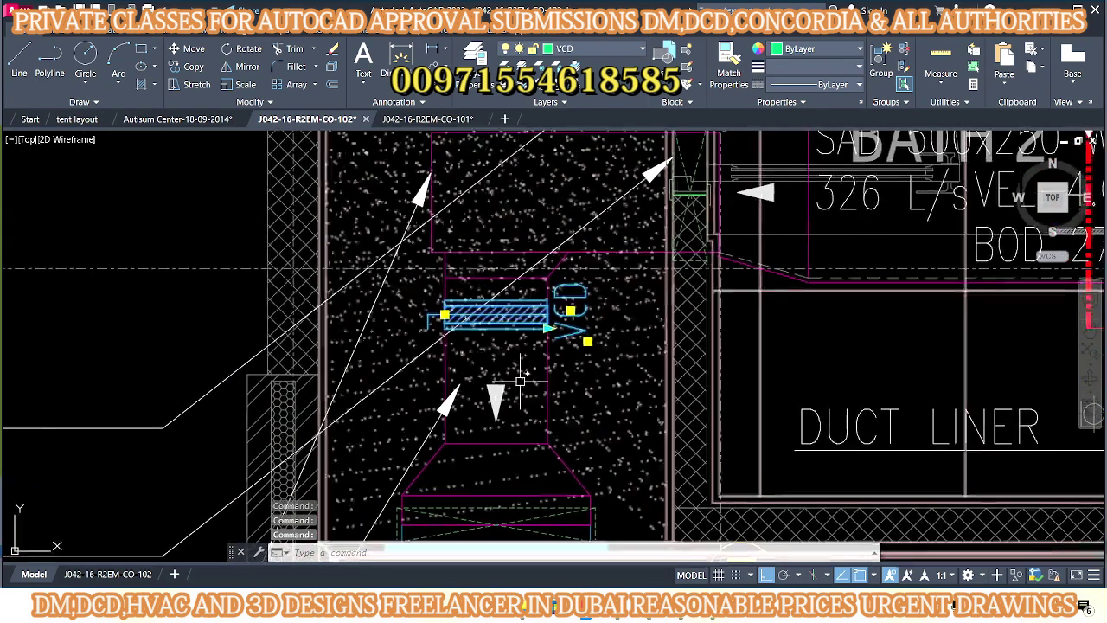
key(ctrl+c)
click(78, 120)
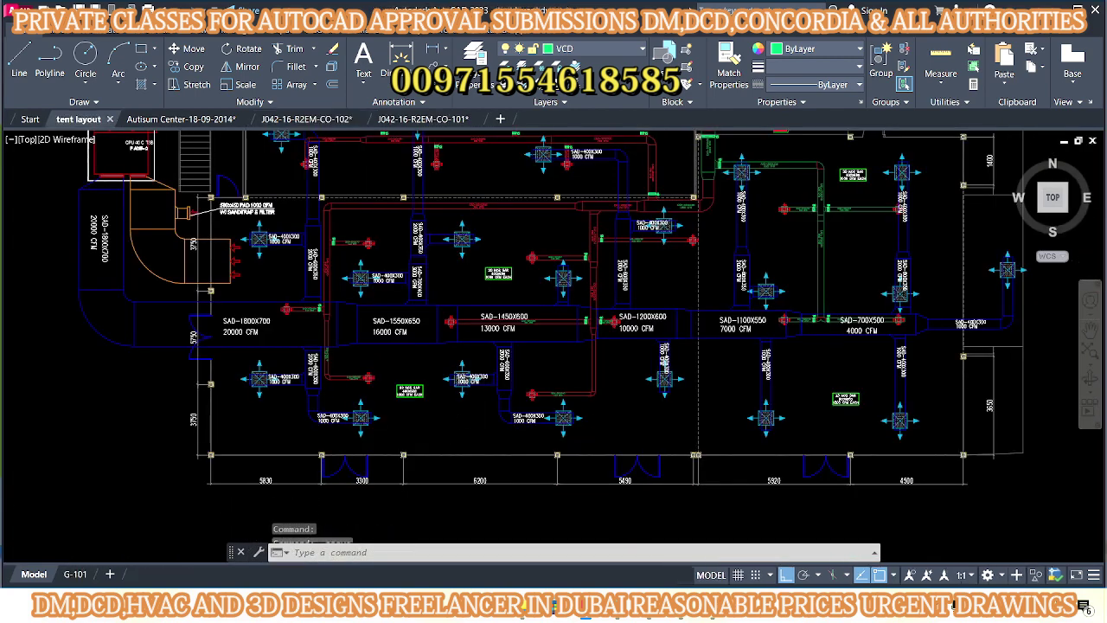
- Paste the volume control damper into the tent layout plan and begin repositioning it
key(ctrl+v)
scroll(512, 364, up, 5)
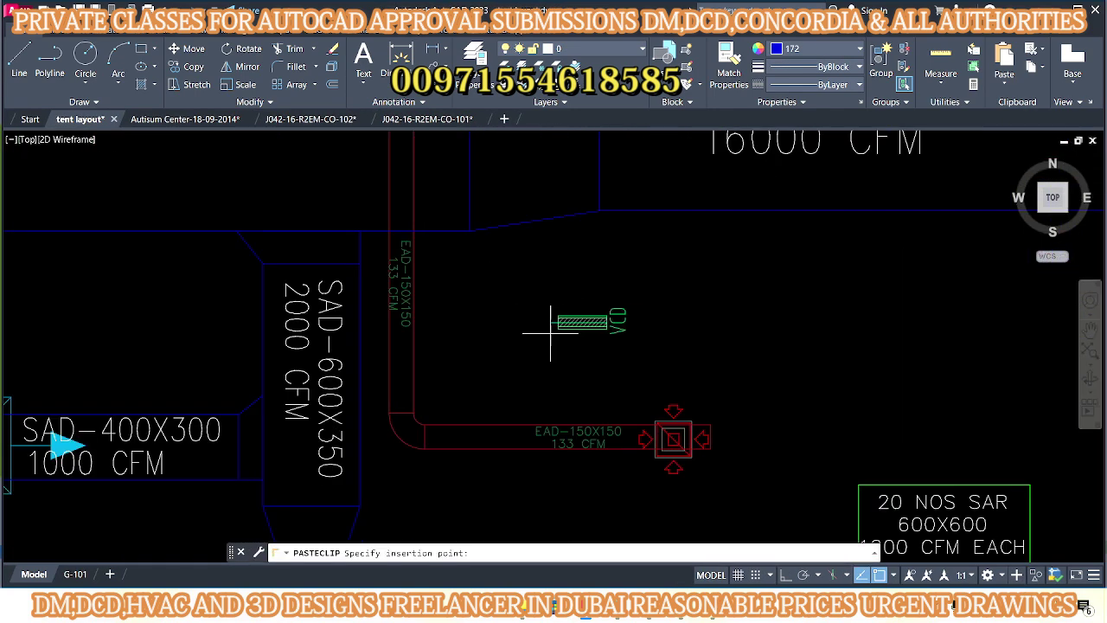
key(Escape)
scroll(618, 395, up, 5)
text(m)
key(Return)
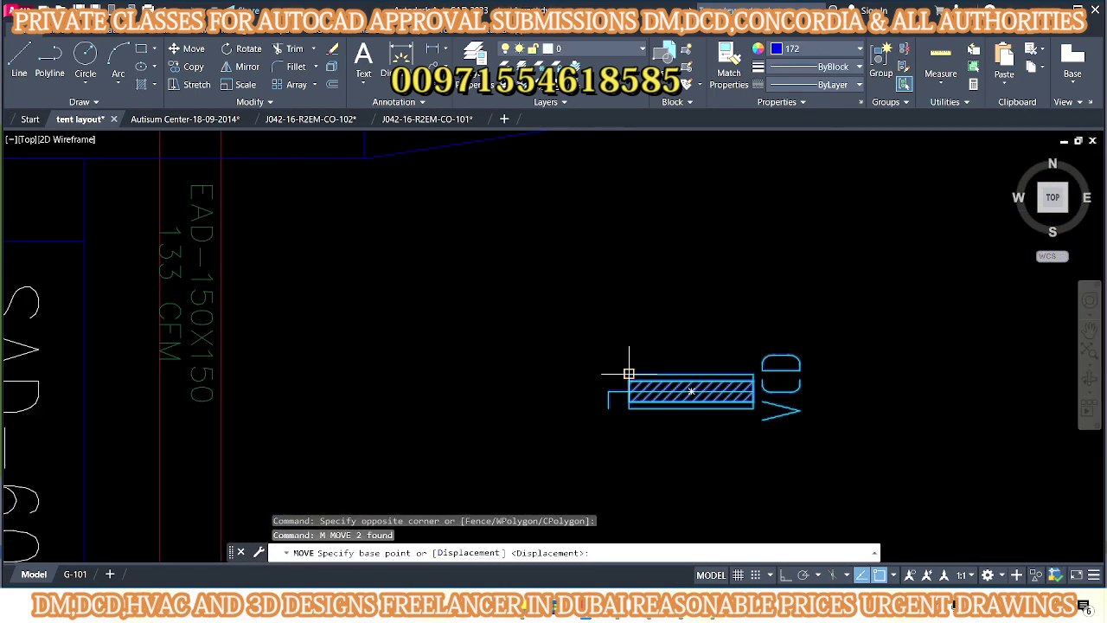
click(631, 374)
scroll(522, 387, down, 2)
scroll(441, 372, up, 2)
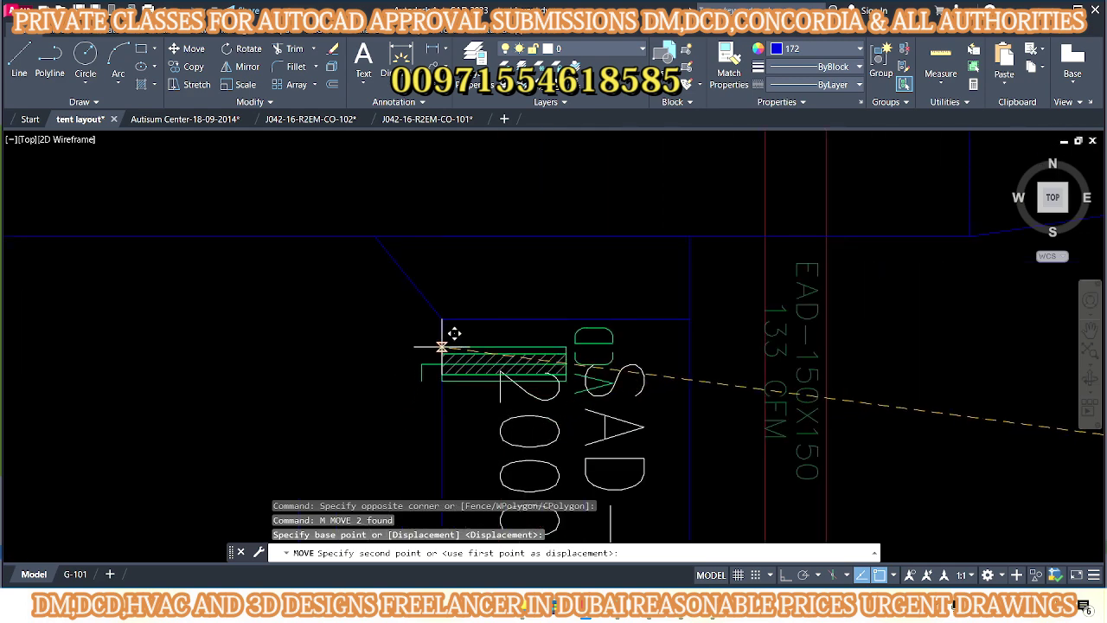
key(Escape)
key(Escape)
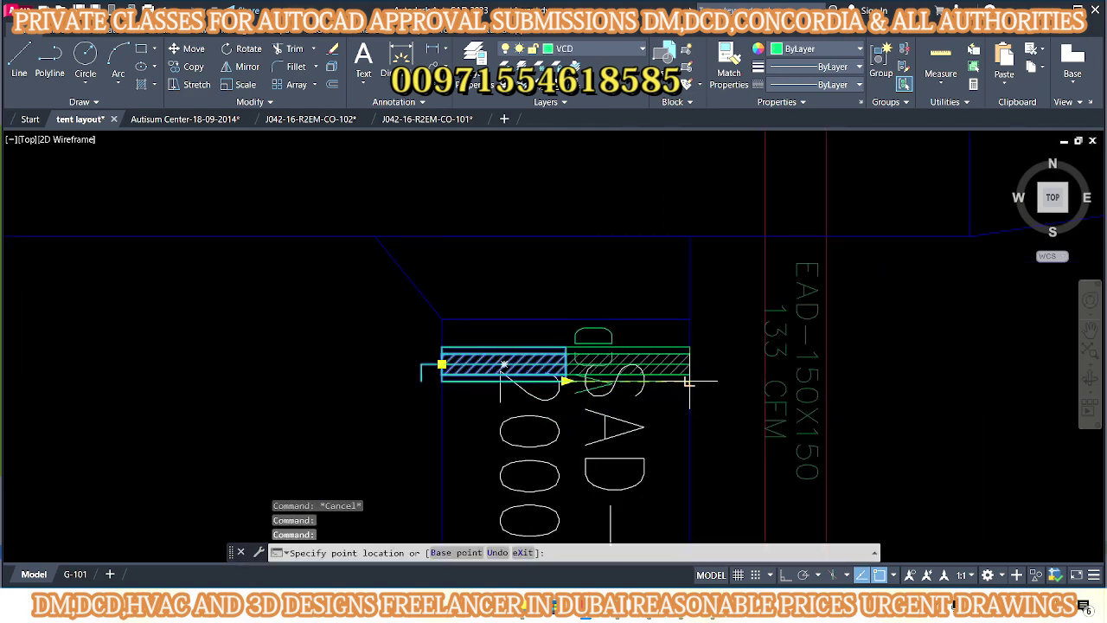
- Move the VCD label so it sits beside the damper
click(571, 331)
middle_drag(571, 331, 614, 334)
text(m)
key(Return)
click(609, 368)
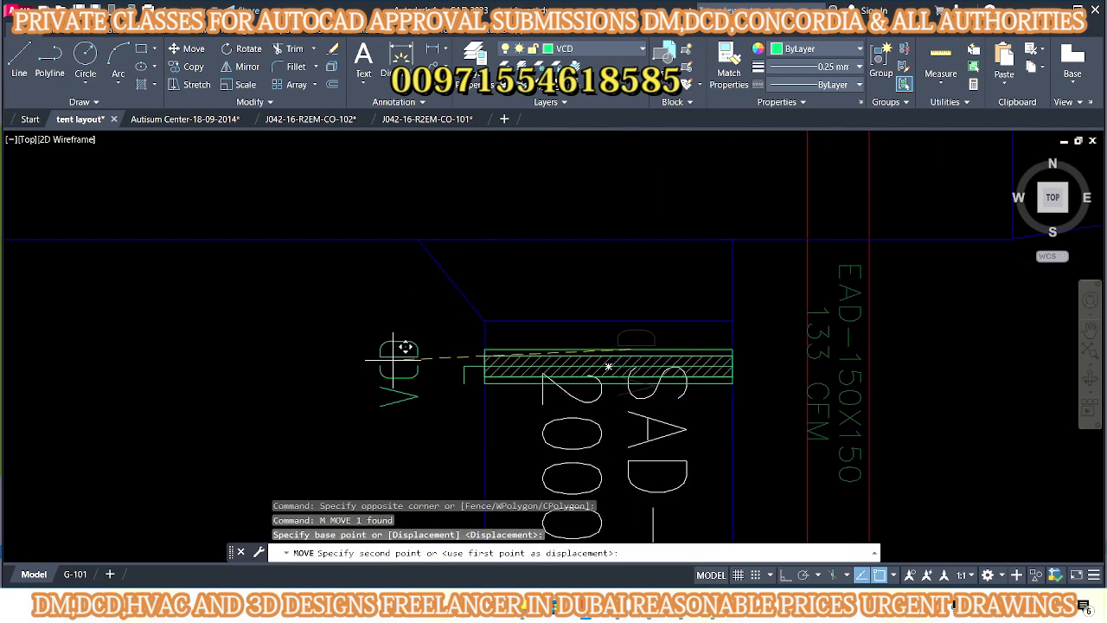
key(Escape)
key(Escape)
text(co)
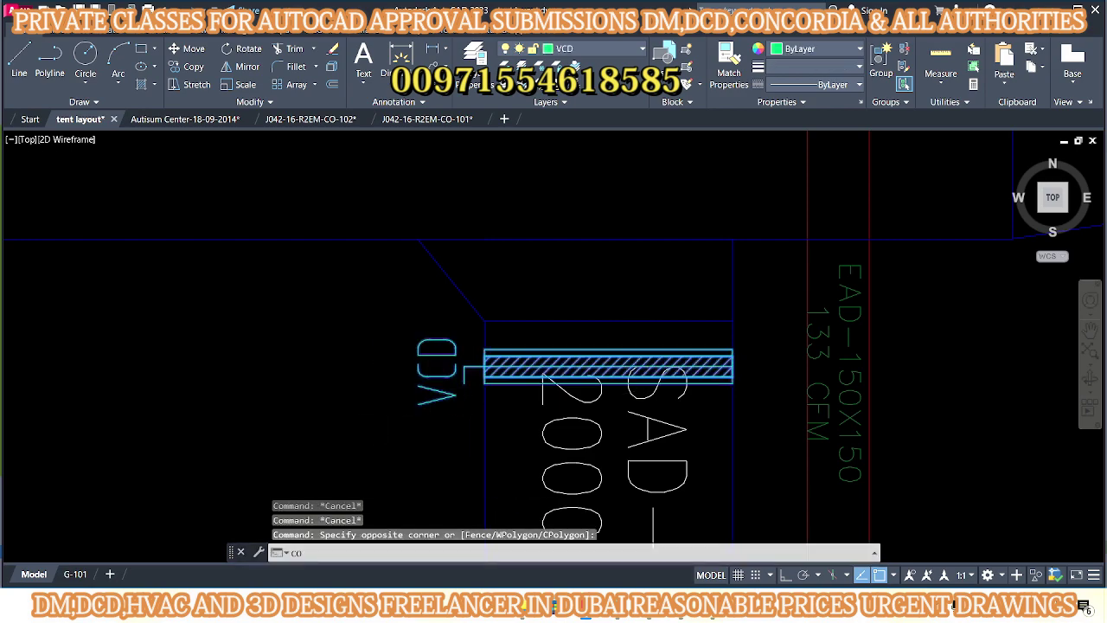
- Copy the damper and its VCD label onto the next branch duct
key(Return)
click(484, 348)
scroll(485, 349, down, 5)
scroll(702, 381, up, 1)
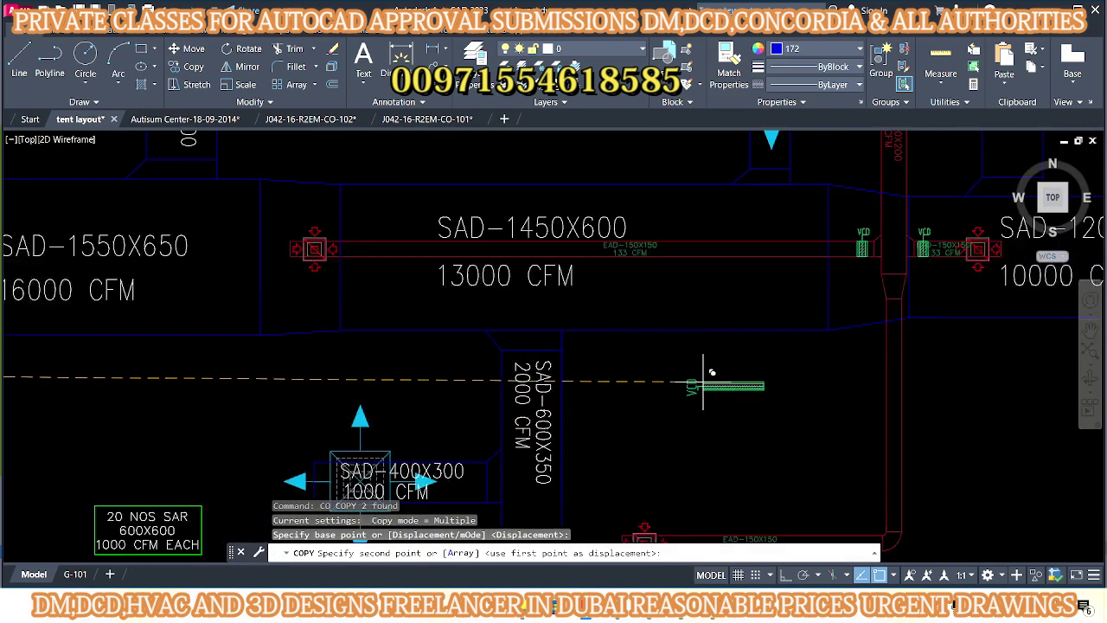
scroll(554, 353, up, 2)
scroll(554, 353, up, 2)
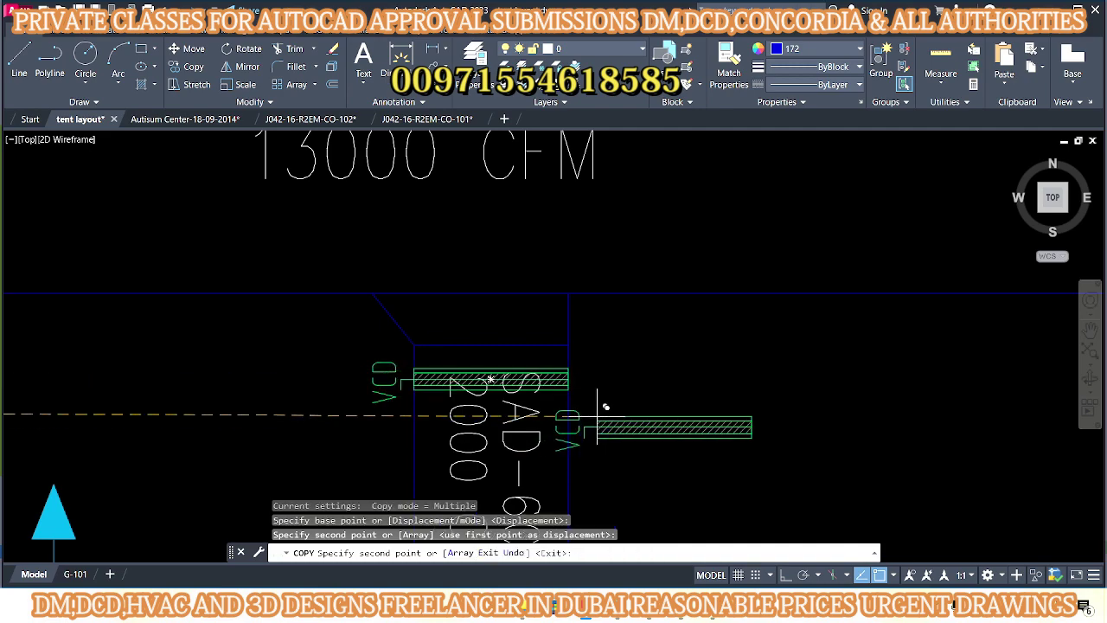
scroll(605, 407, down, 3)
mouse_move(1060, 443)
middle_down()
mouse_move(515, 344)
mouse_move(533, 356)
middle_up()
scroll(532, 357, up, 5)
click(416, 364)
scroll(372, 371, down, 3)
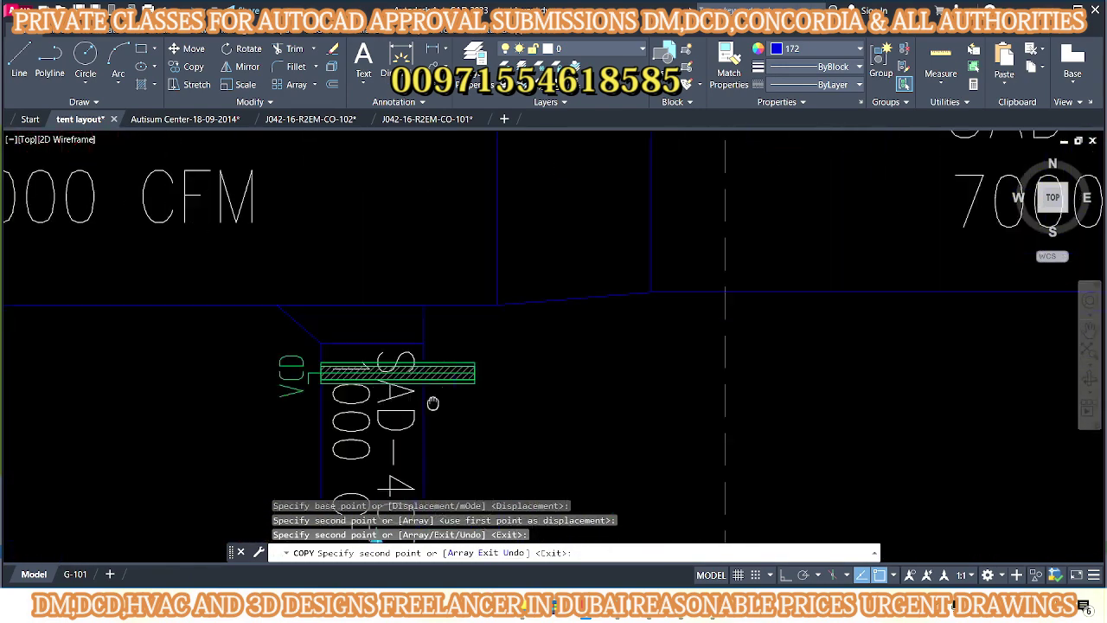
middle_drag(372, 371, 741, 383)
scroll(576, 372, up, 5)
scroll(576, 374, down, 1)
scroll(500, 411, down, 3)
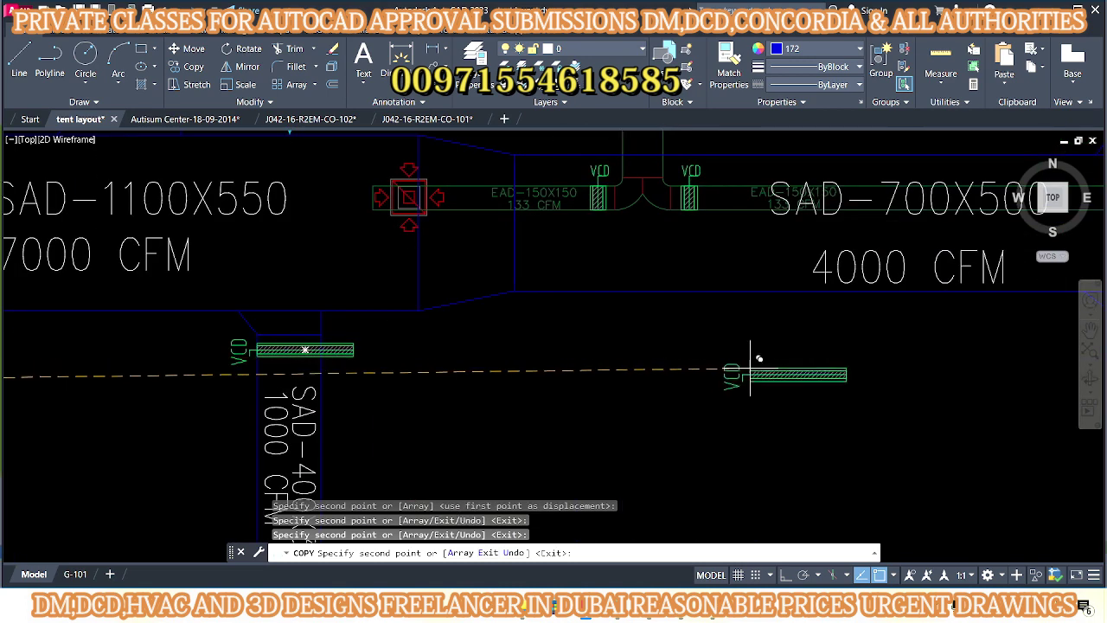
scroll(742, 371, up, 4)
mouse_move(630, 334)
middle_down()
mouse_move(612, 297)
mouse_move(621, 272)
middle_up()
key(Escape)
middle_drag(768, 298, 652, 348)
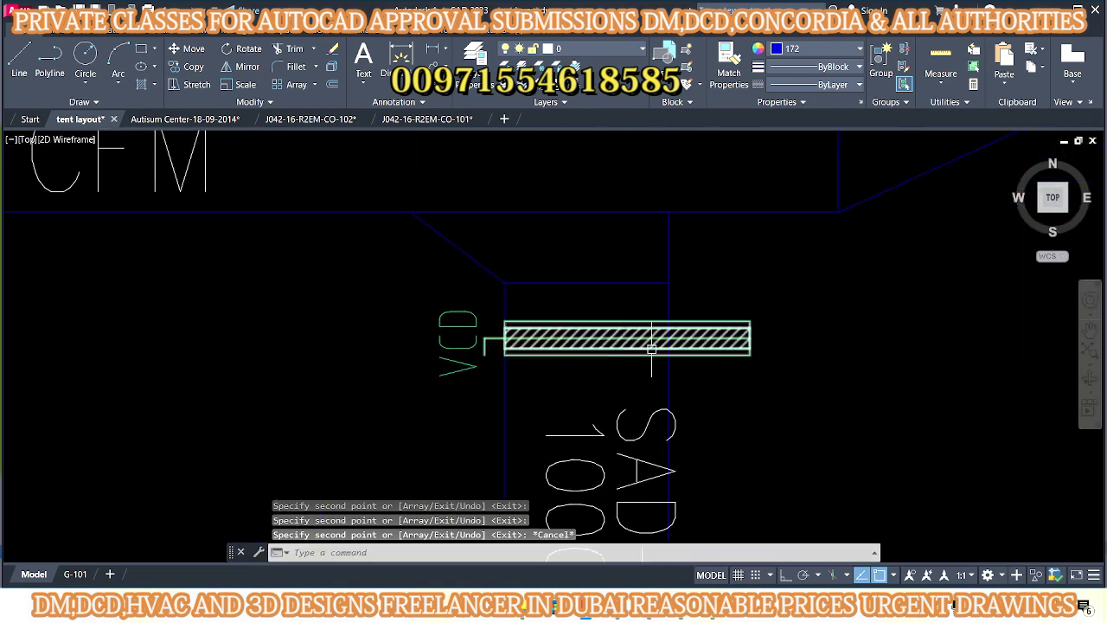
- Clear the damper's grips and zoom out to show the whole duct layout
key(Escape)
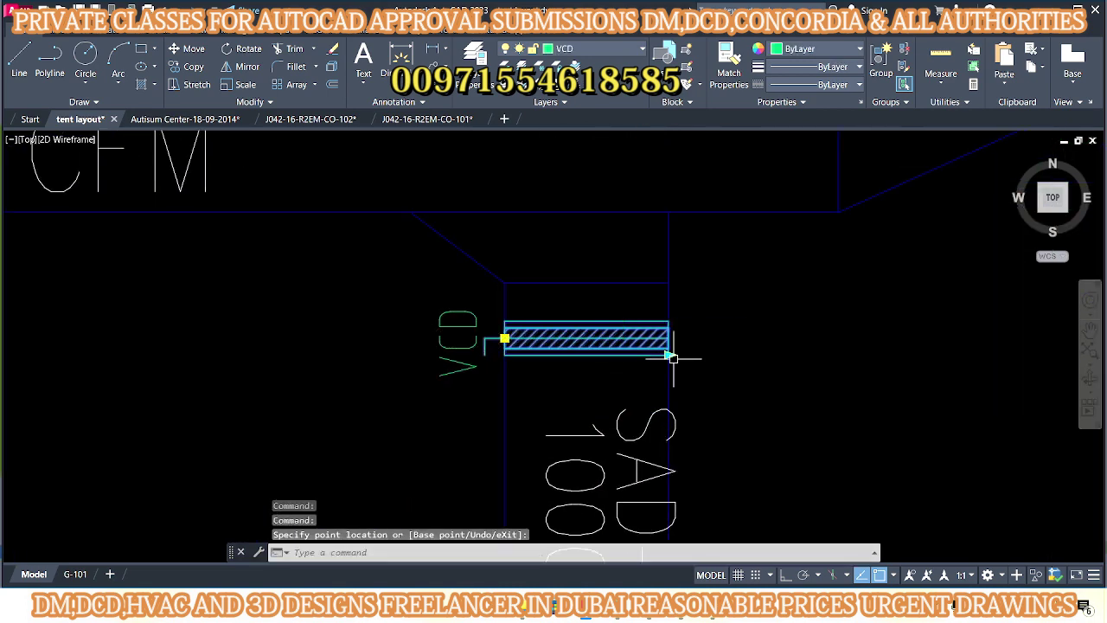
scroll(673, 354, down, 3)
scroll(600, 375, up, 3)
scroll(713, 427, up, 2)
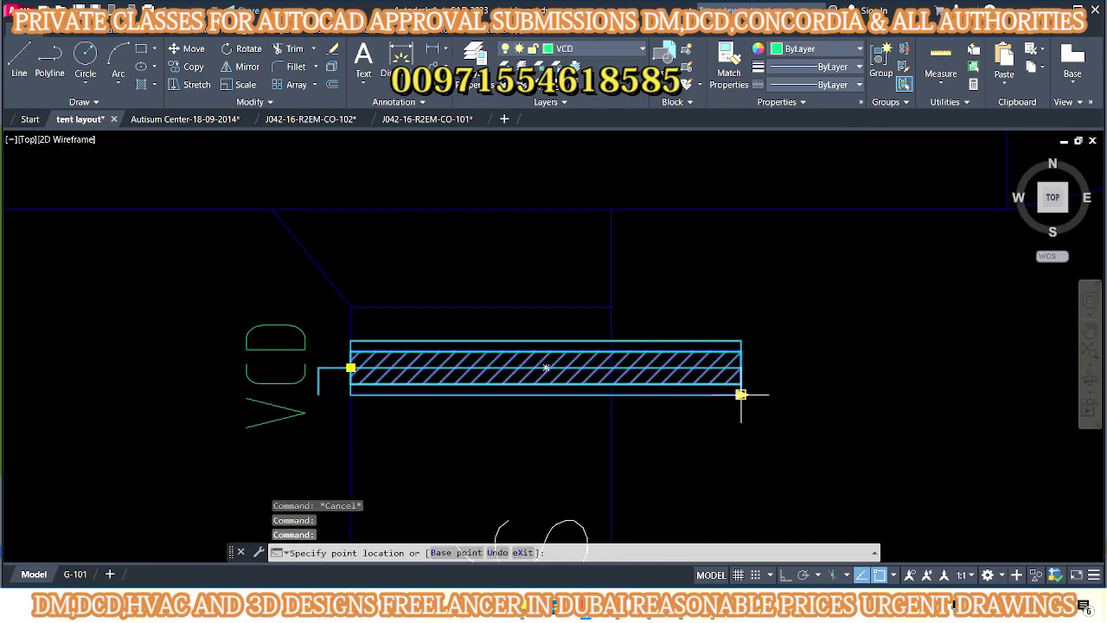
key(Escape)
scroll(611, 394, down, 3)
scroll(544, 321, down, 2)
scroll(545, 321, up, 3)
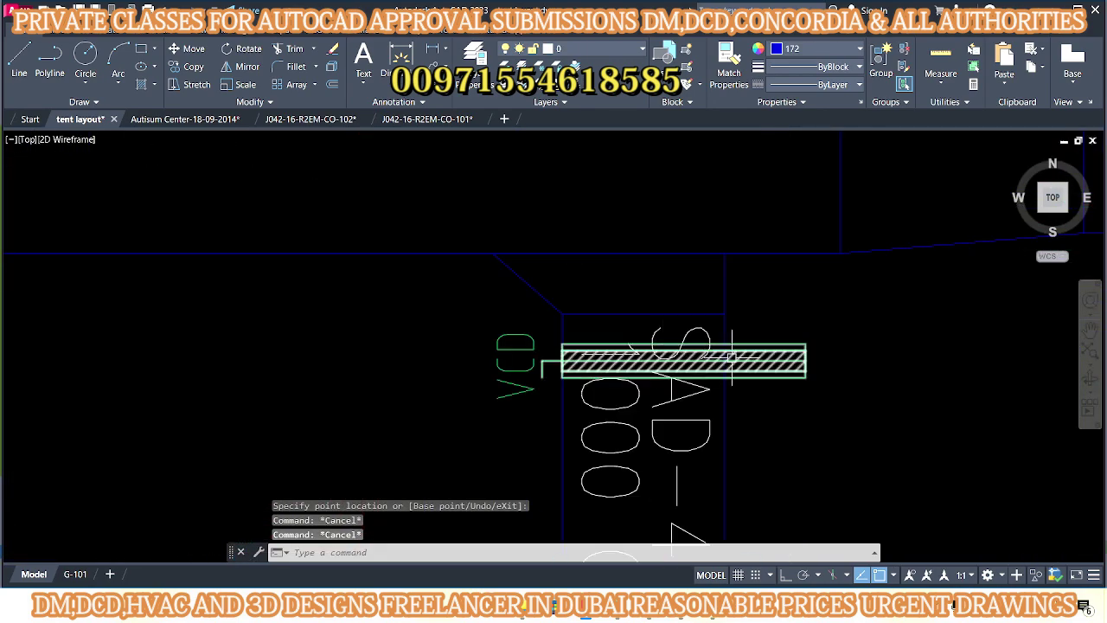
scroll(799, 382, up, 2)
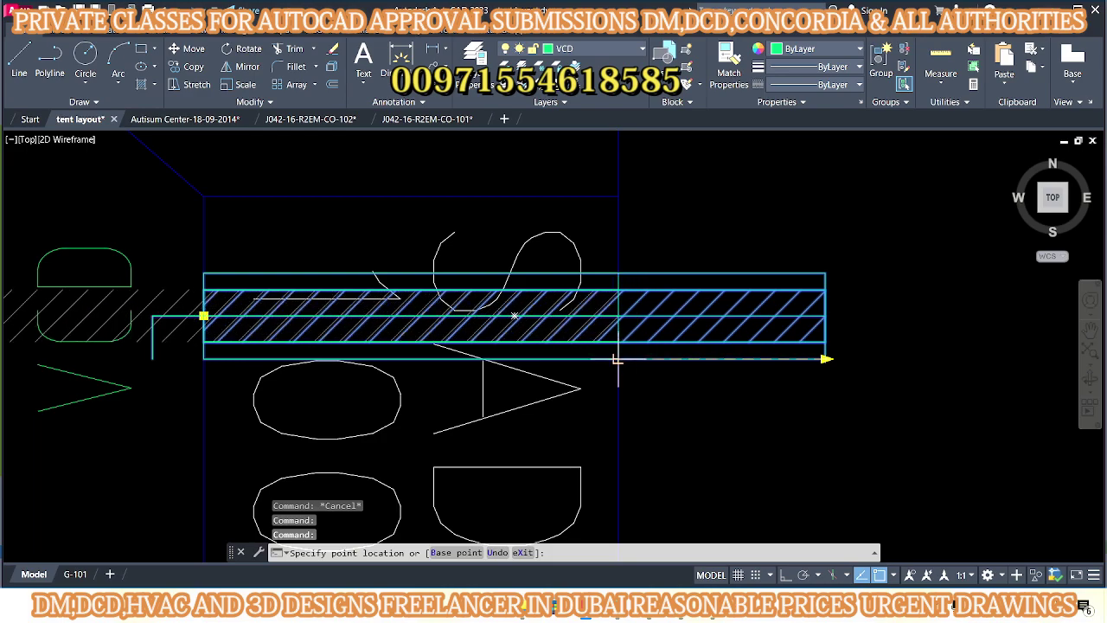
key(Escape)
key(Escape)
scroll(618, 358, down, 2)
scroll(544, 408, down, 2)
scroll(457, 395, down, 2)
- Zoom in and select the damper below the SAD-700X500 duct, abandoning a first copy attempt
scroll(487, 403, down, 1)
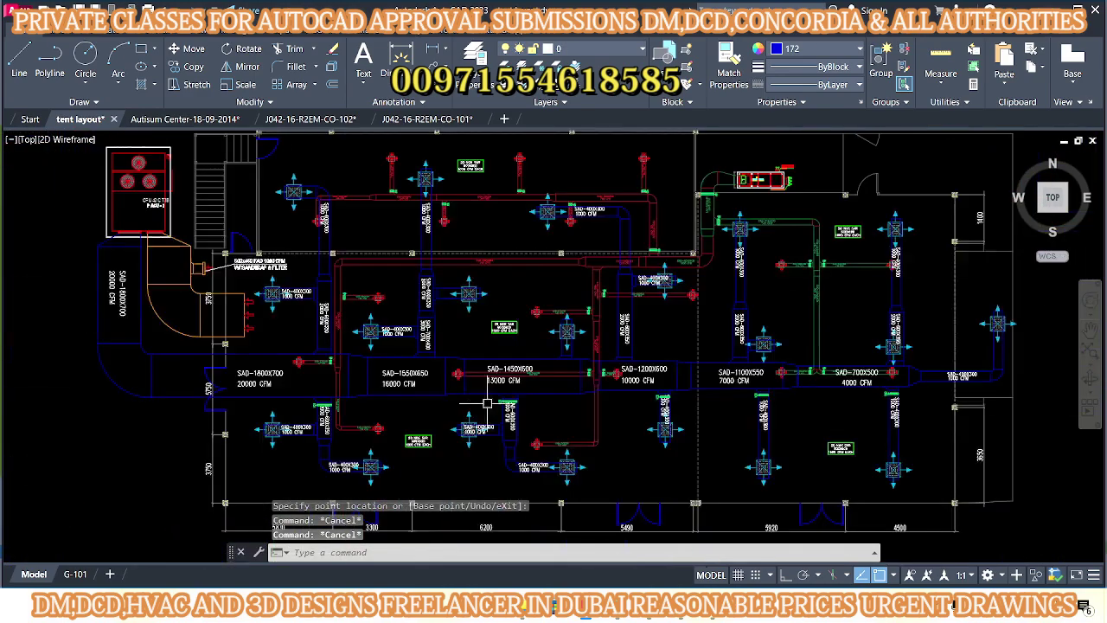
scroll(606, 398, up, 1)
scroll(779, 398, up, 1)
scroll(735, 381, up, 3)
scroll(687, 354, up, 2)
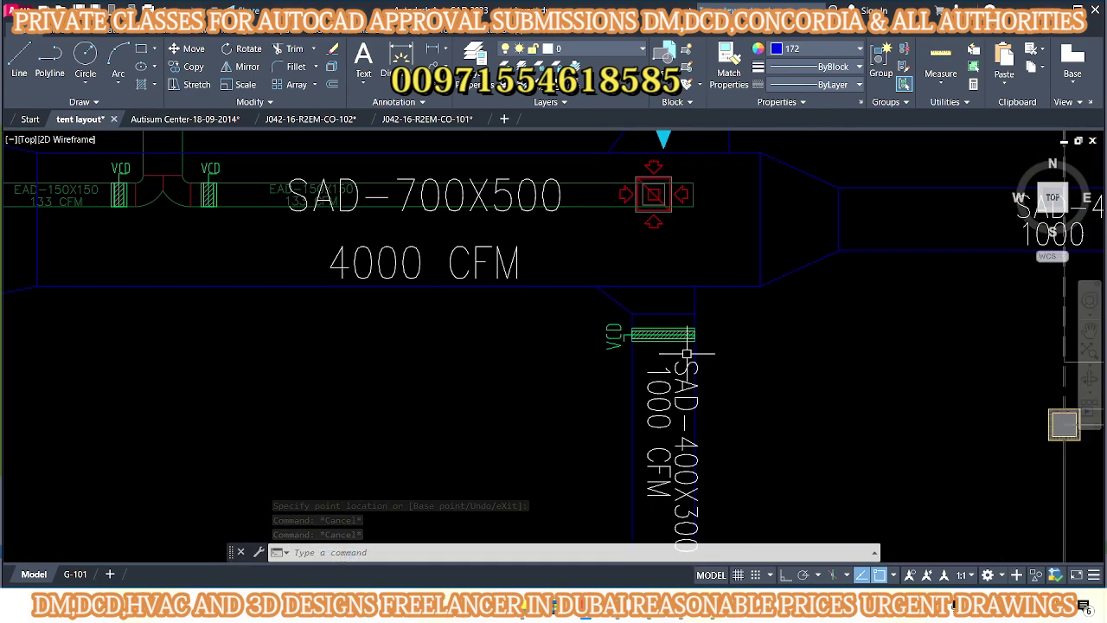
middle_drag(619, 356, 607, 445)
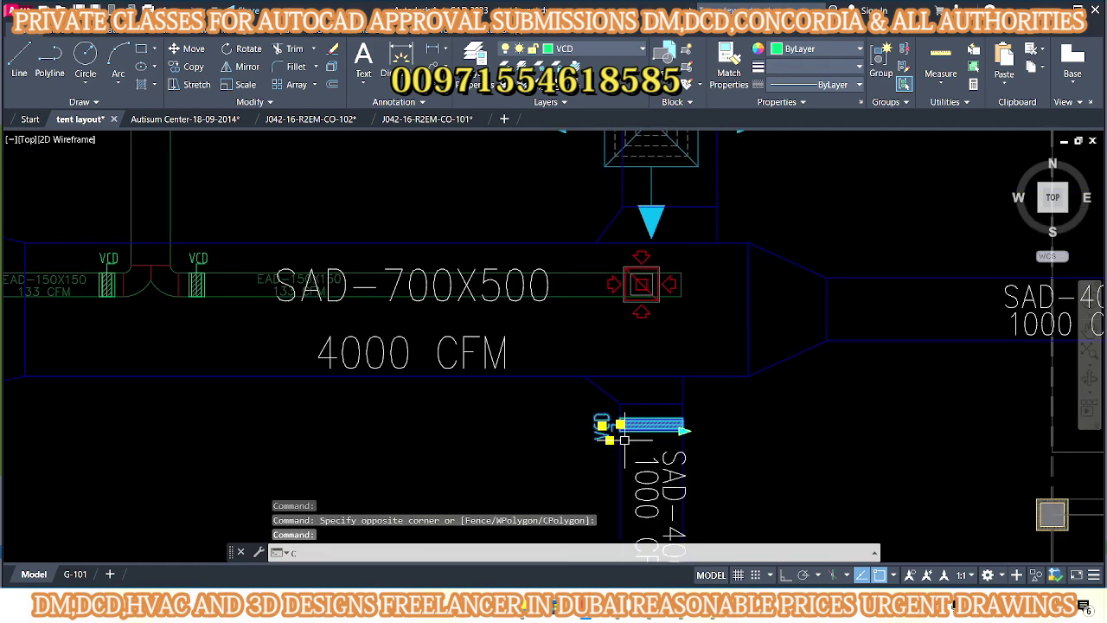
text(co)
key(Return)
scroll(693, 415, up, 2)
key(Escape)
- Move the damper together with its VCD label into position on the branch
drag(608, 282, 563, 317)
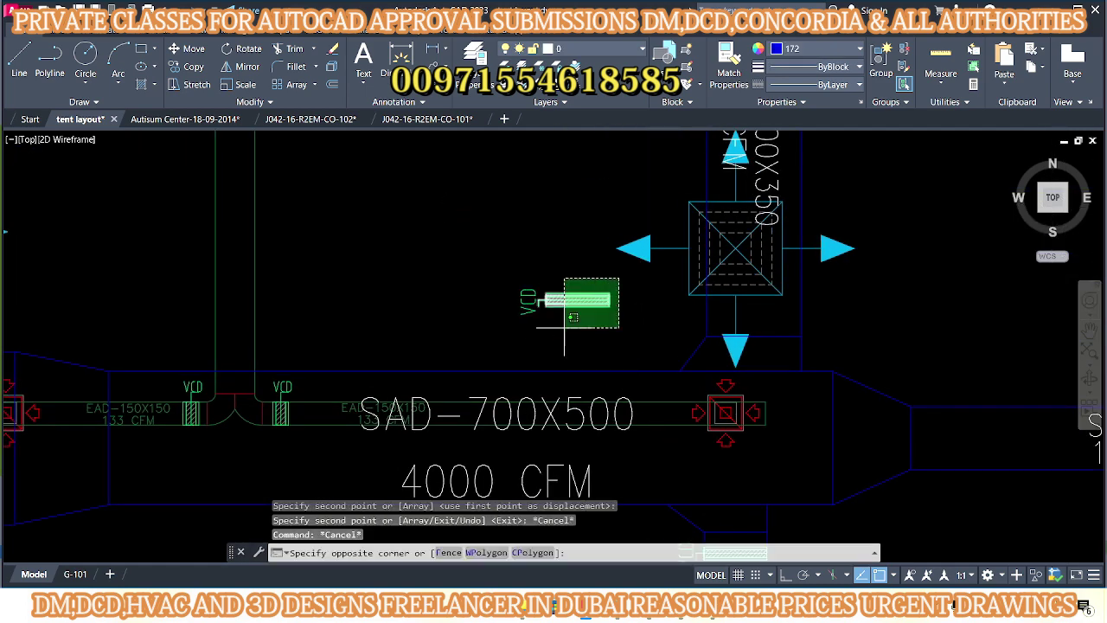
text(m)
key(Return)
scroll(588, 326, up, 3)
click(361, 287)
scroll(346, 294, down, 4)
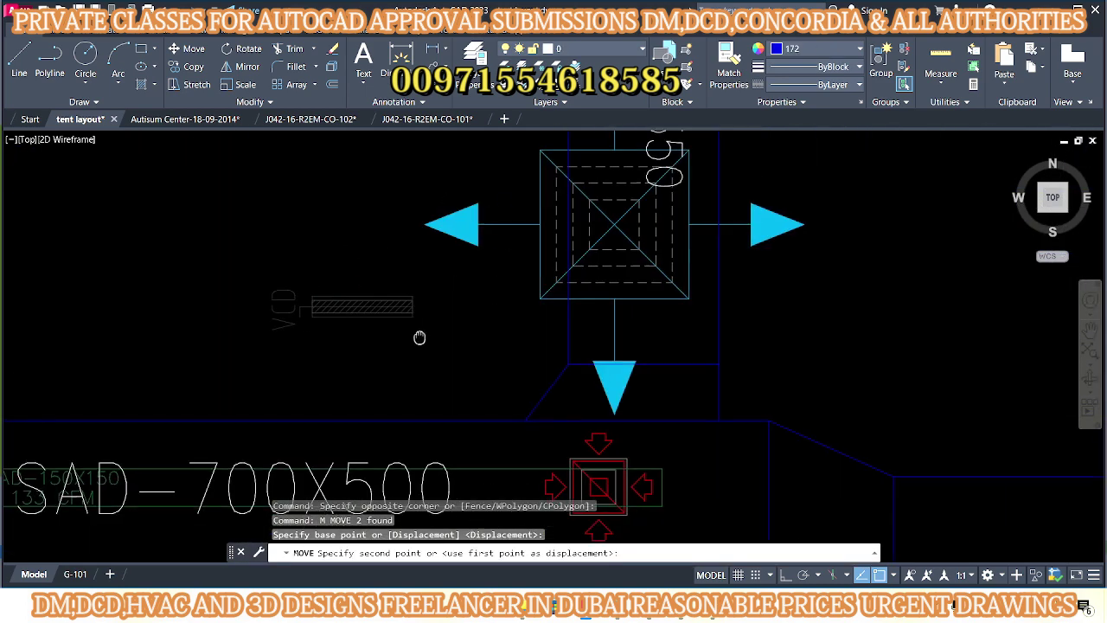
scroll(536, 281, up, 4)
scroll(588, 355, down, 4)
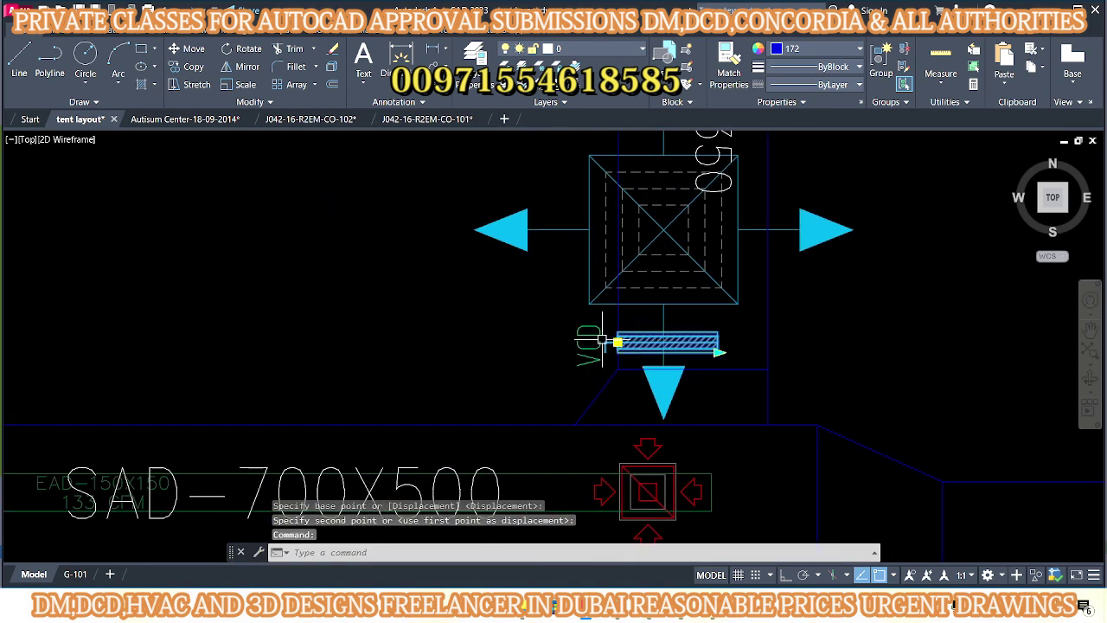
- Copy the damper from its base point onto another supply branch
text(co)
click(616, 333)
scroll(616, 333, down, 4)
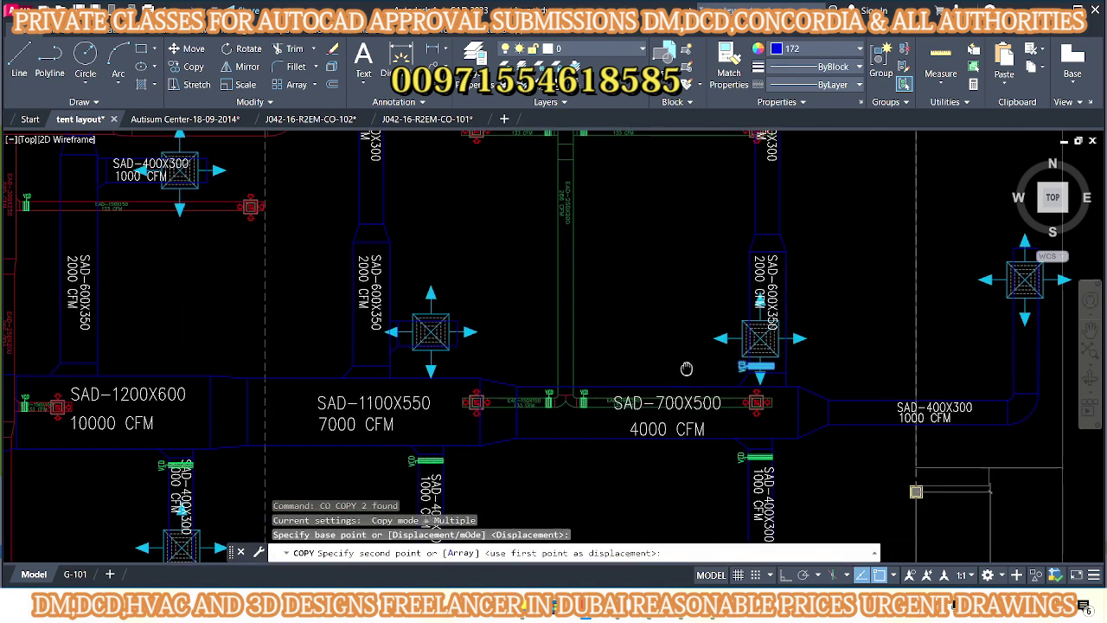
scroll(520, 381, up, 2)
scroll(403, 378, up, 2)
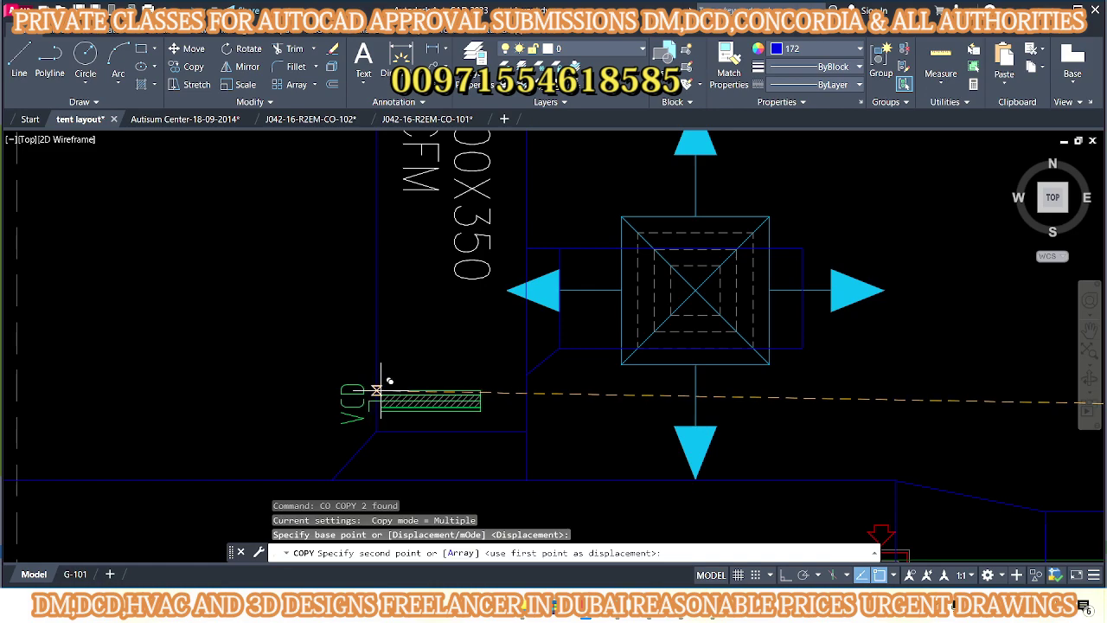
click(378, 391)
scroll(537, 390, down, 3)
scroll(545, 424, up, 3)
- Place two more damper copies on the remaining branches and finish copying
click(620, 424)
scroll(658, 411, down, 3)
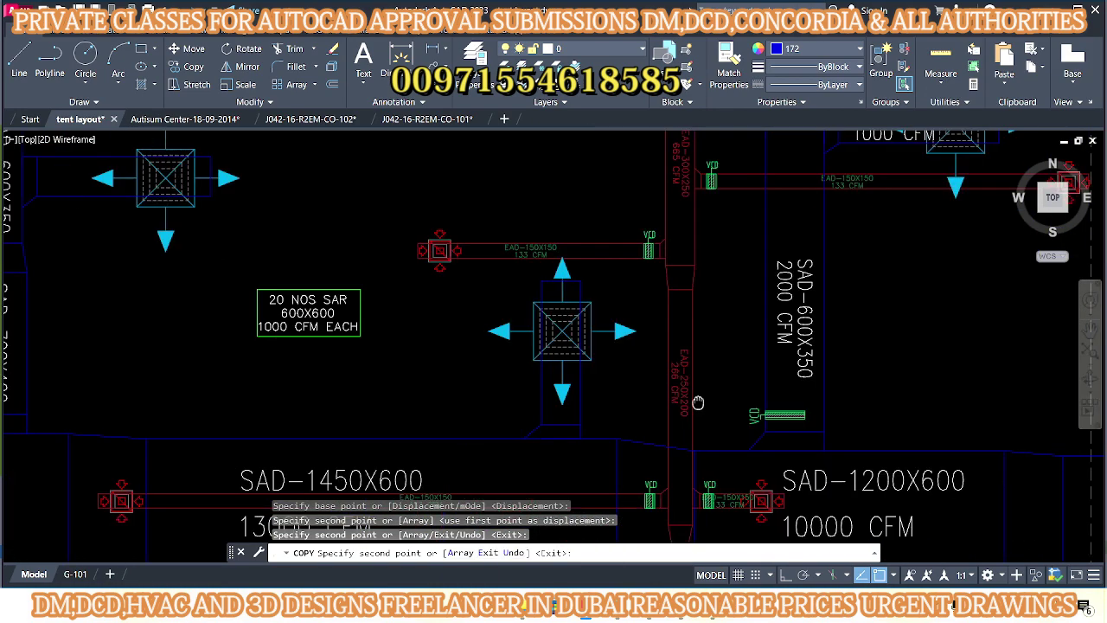
scroll(675, 415, up, 4)
click(475, 355)
scroll(475, 355, down, 3)
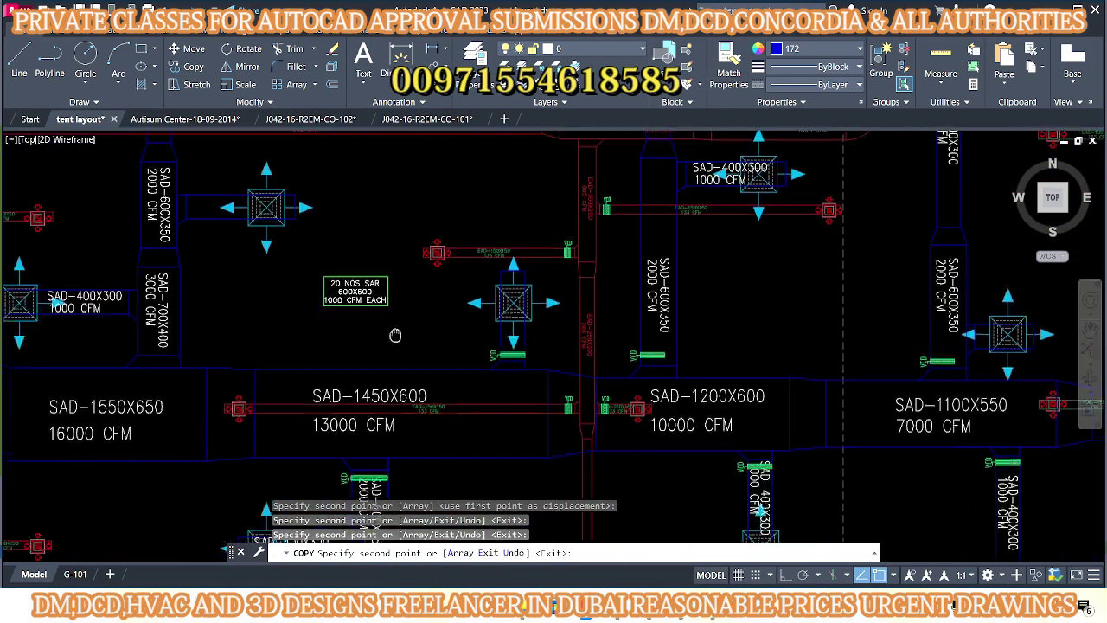
scroll(470, 389, up, 3)
scroll(378, 368, up, 1)
scroll(378, 367, down, 3)
scroll(580, 408, up, 3)
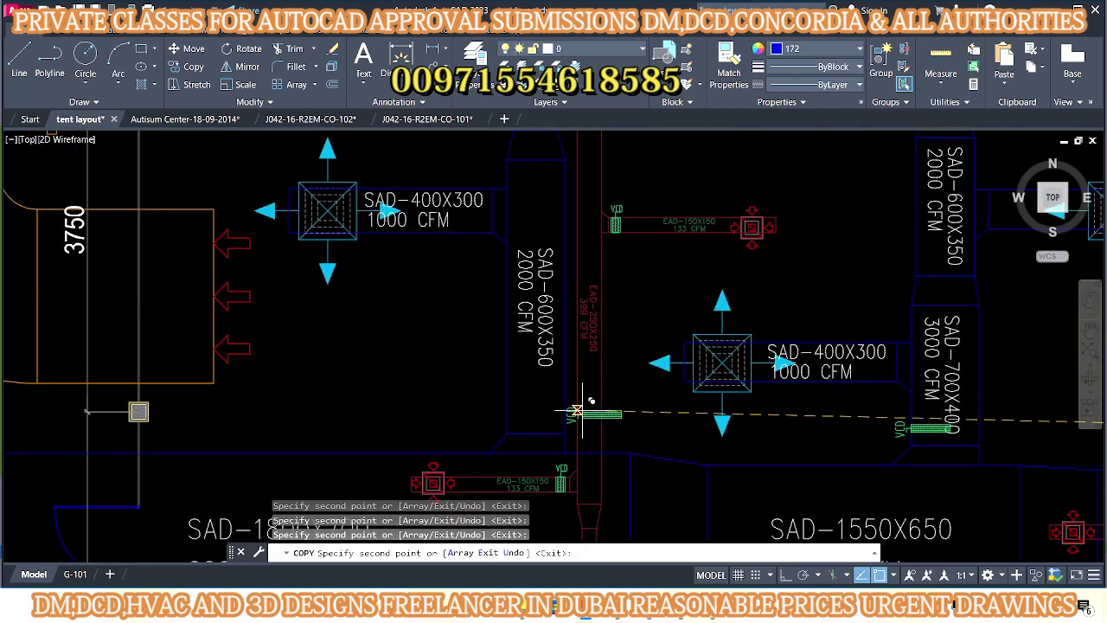
scroll(575, 403, up, 2)
scroll(575, 403, down, 3)
scroll(640, 412, up, 3)
scroll(641, 412, down, 3)
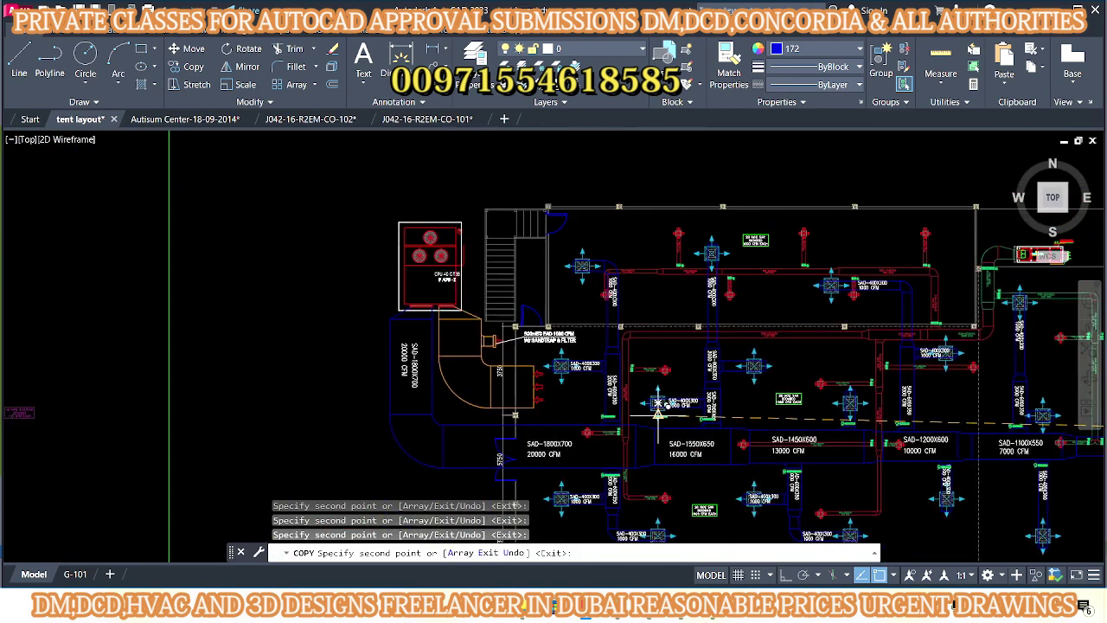
scroll(641, 412, up, 4)
scroll(605, 380, down, 1)
key(Escape)
key(Escape)
- Select a placed damper to check its fit on the branch, then deselect
scroll(613, 362, up, 2)
click(612, 362)
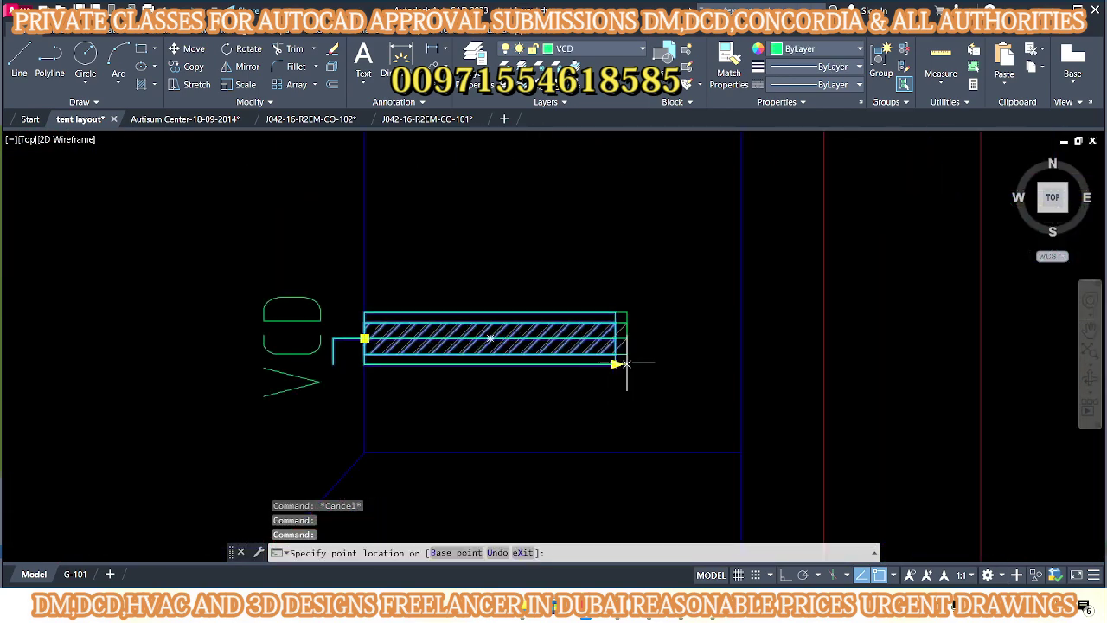
key(Escape)
scroll(717, 378, down, 3)
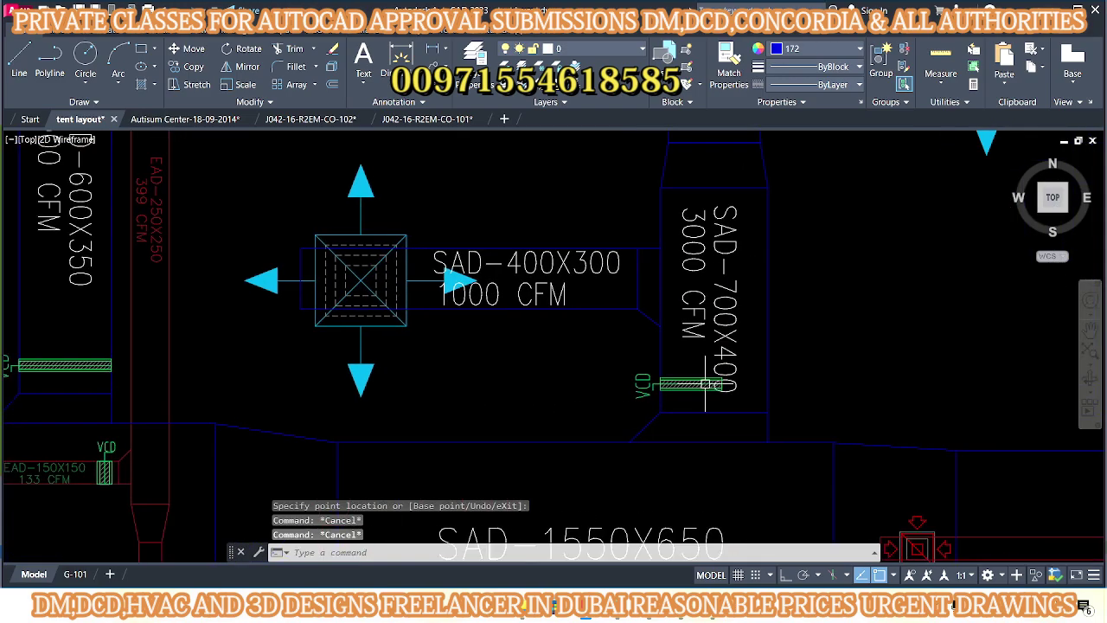
scroll(765, 409, up, 3)
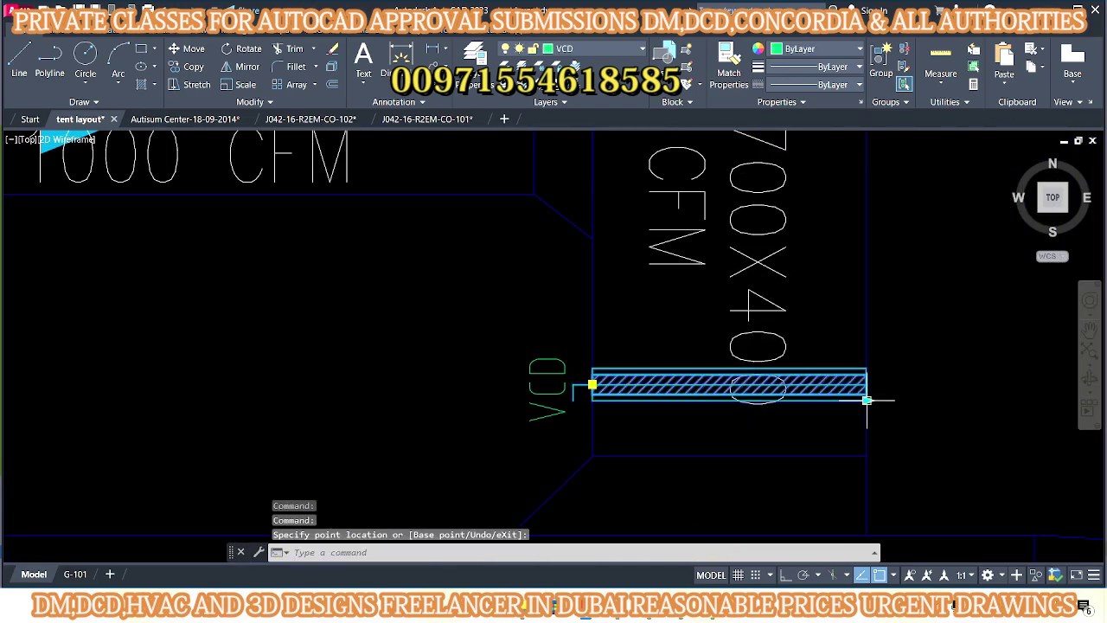
key(Escape)
key(Escape)
scroll(717, 376, down, 3)
scroll(704, 384, up, 1)
scroll(704, 390, up, 1)
scroll(717, 410, up, 1)
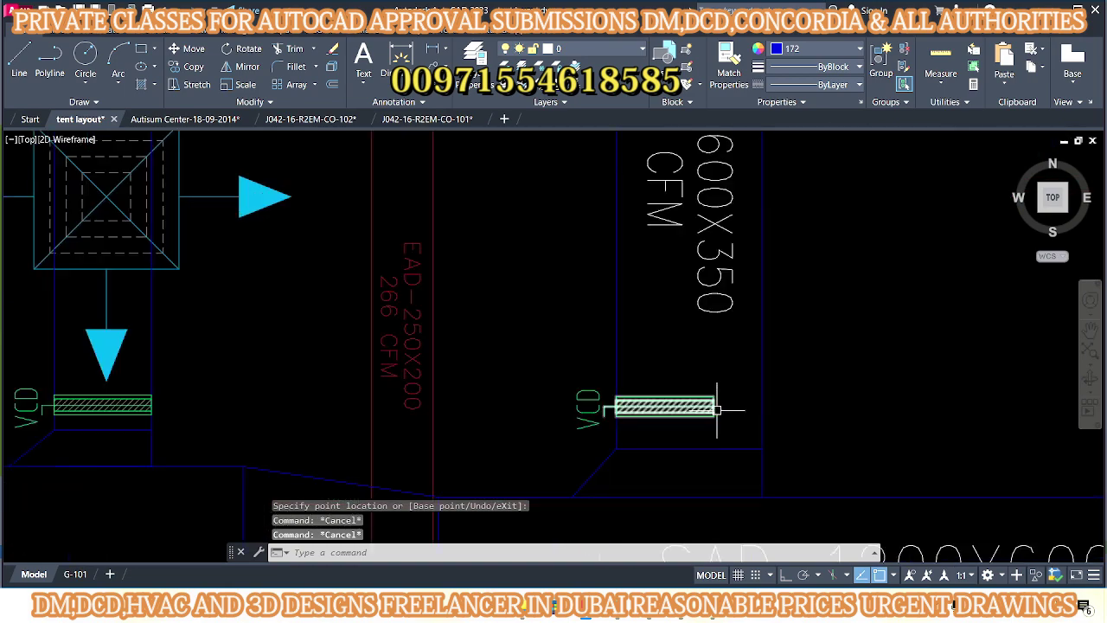
scroll(717, 410, up, 3)
- Inspect the other dampers, including the one under the diffuser
click(698, 422)
key(Escape)
scroll(815, 421, down, 3)
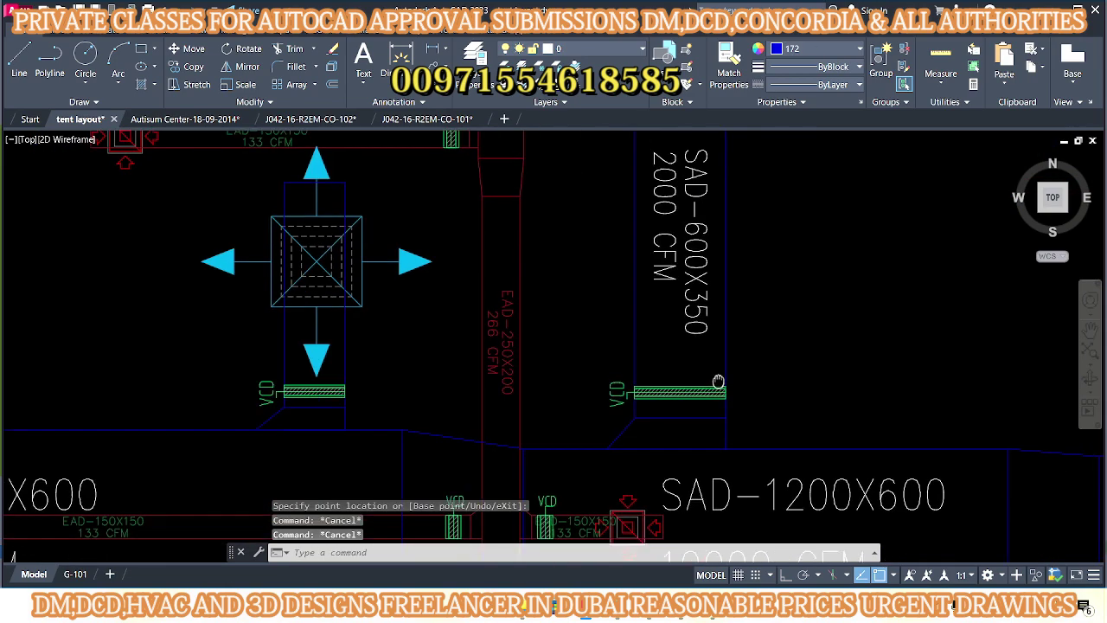
scroll(740, 421, up, 2)
scroll(740, 422, up, 2)
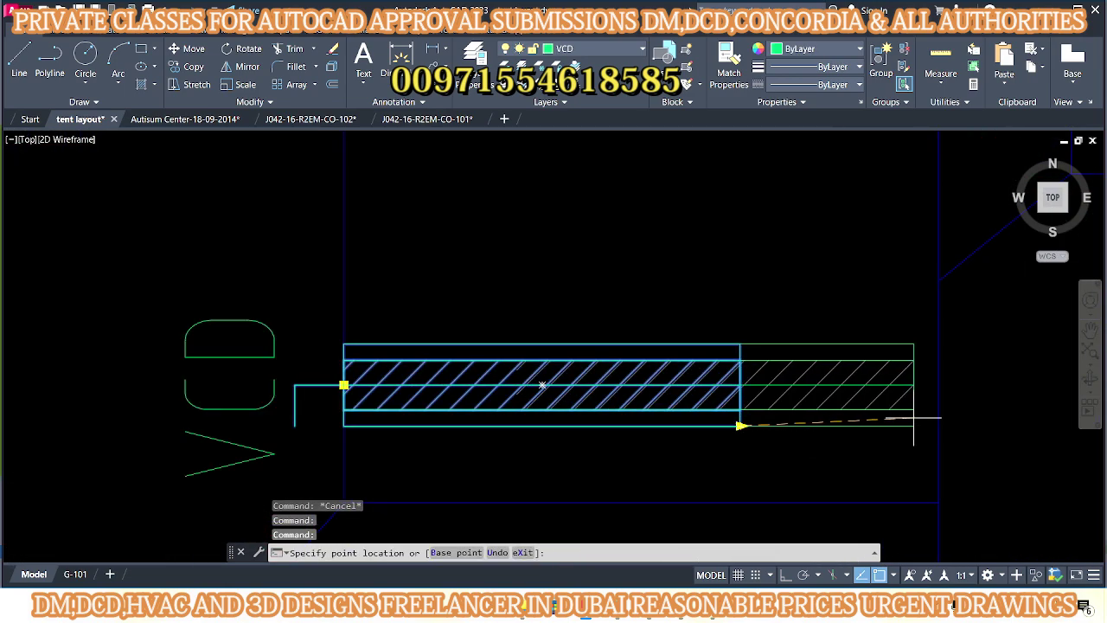
key(Escape)
key(Escape)
scroll(938, 418, down, 5)
scroll(779, 407, down, 3)
scroll(687, 388, up, 5)
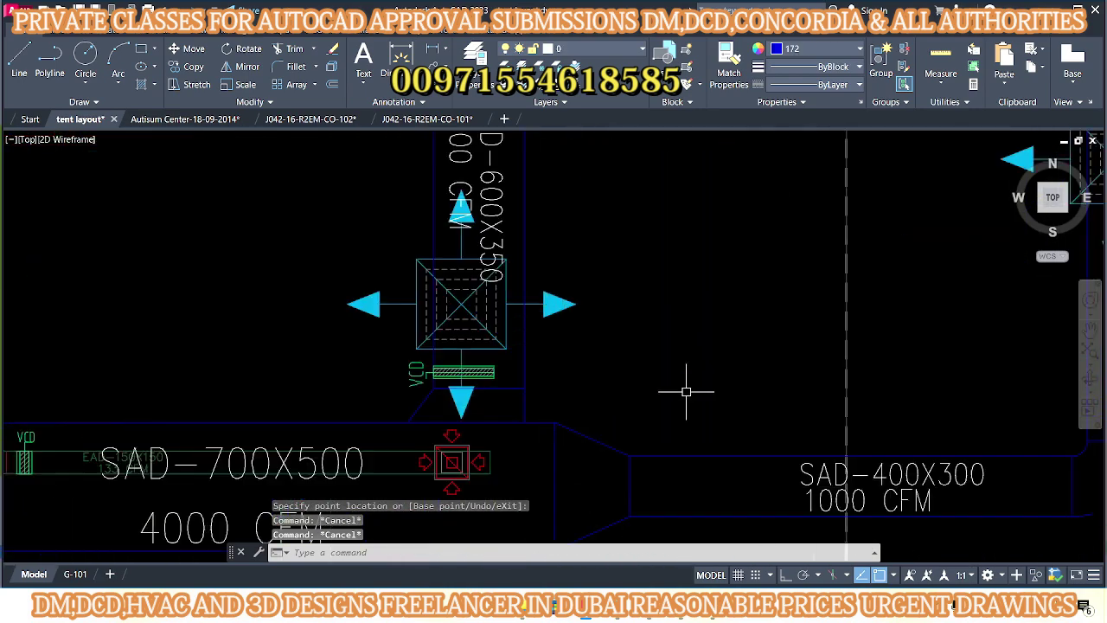
scroll(558, 393, up, 1)
click(557, 389)
scroll(558, 385, up, 5)
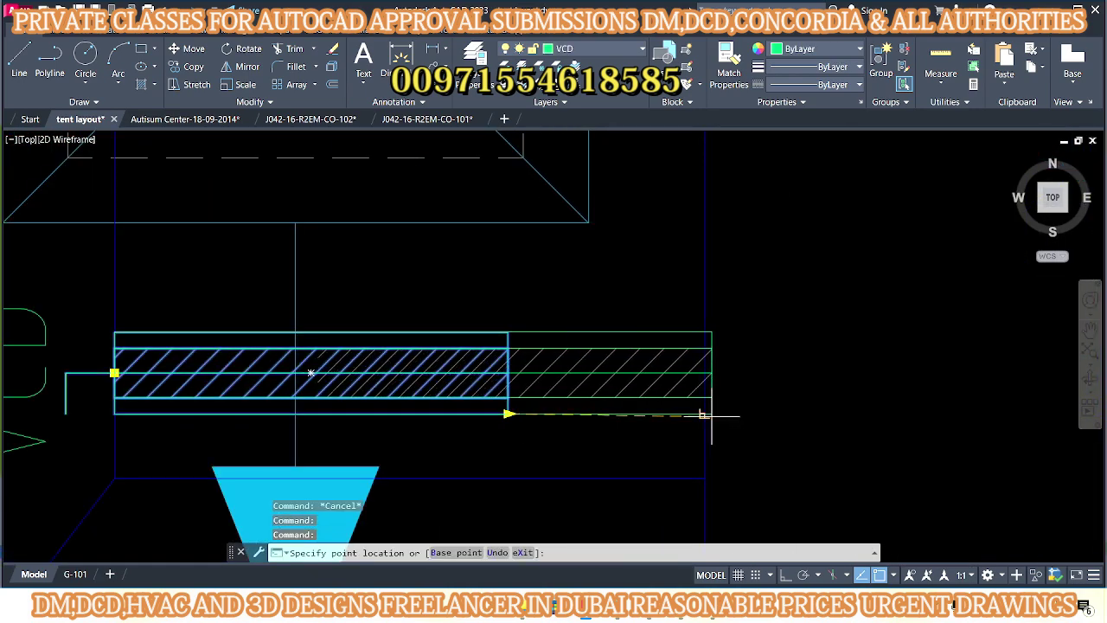
key(Escape)
key(Escape)
scroll(667, 408, down, 4)
scroll(710, 371, down, 3)
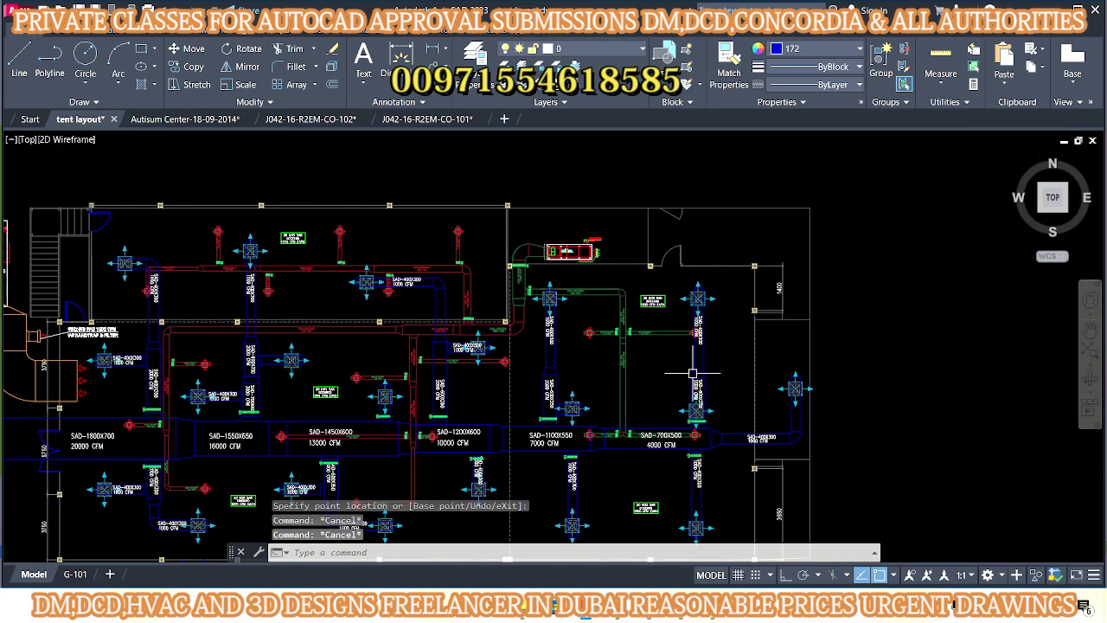
scroll(564, 384, up, 2)
scroll(564, 384, up, 3)
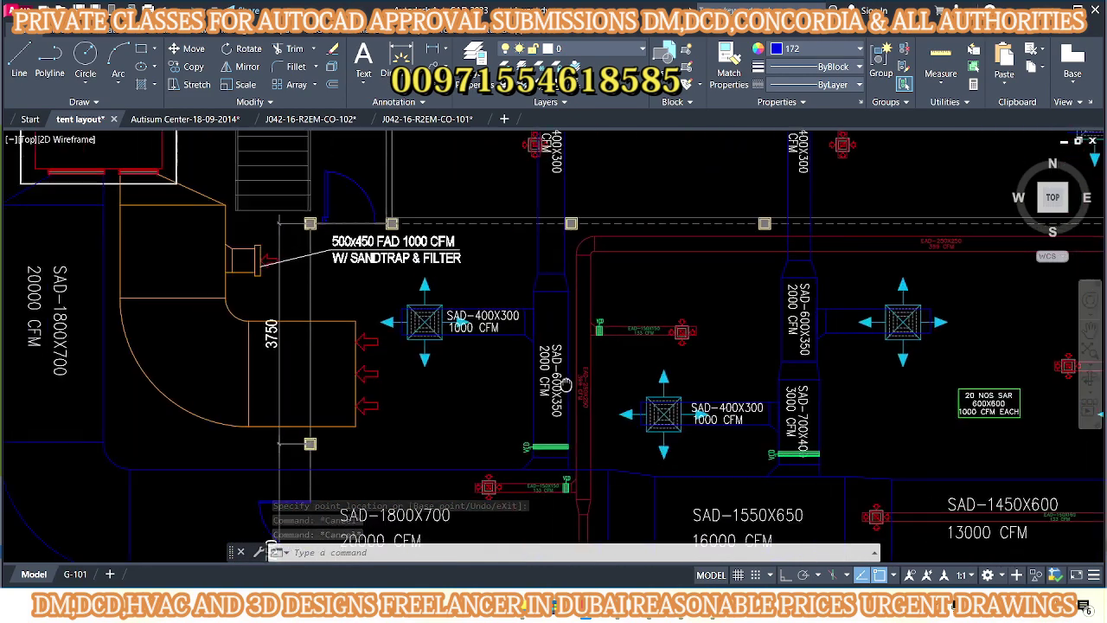
scroll(564, 384, down, 4)
scroll(762, 418, up, 5)
- Copy the SAD-700X400 branch damper and its VCD label to a spot further down
click(752, 418)
middle_drag(723, 420, 623, 420)
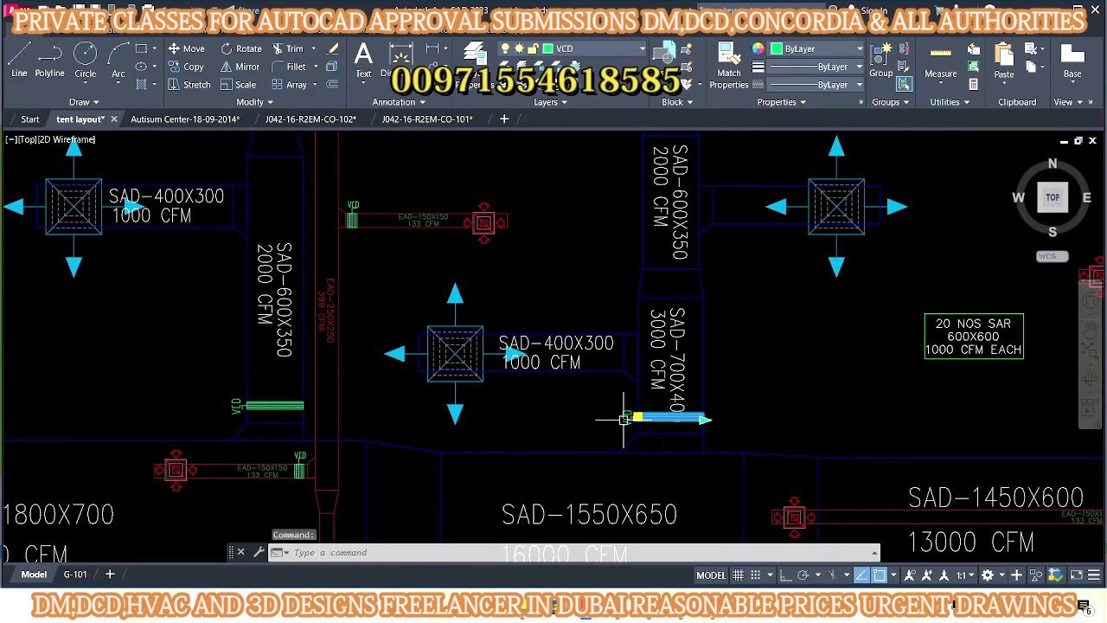
scroll(623, 419, up, 2)
scroll(627, 414, up, 2)
text(co)
key(Return)
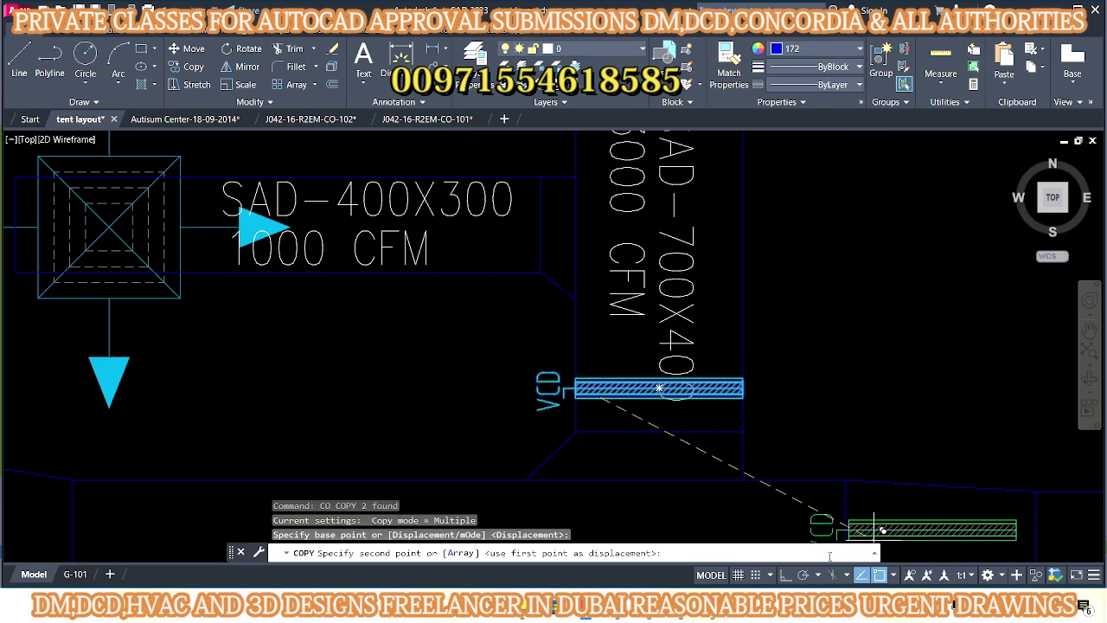
scroll(873, 530, down, 3)
click(813, 366)
key(Escape)
- Rotate the new damper copy to vertical
drag(913, 411, 770, 307)
scroll(760, 347, up, 3)
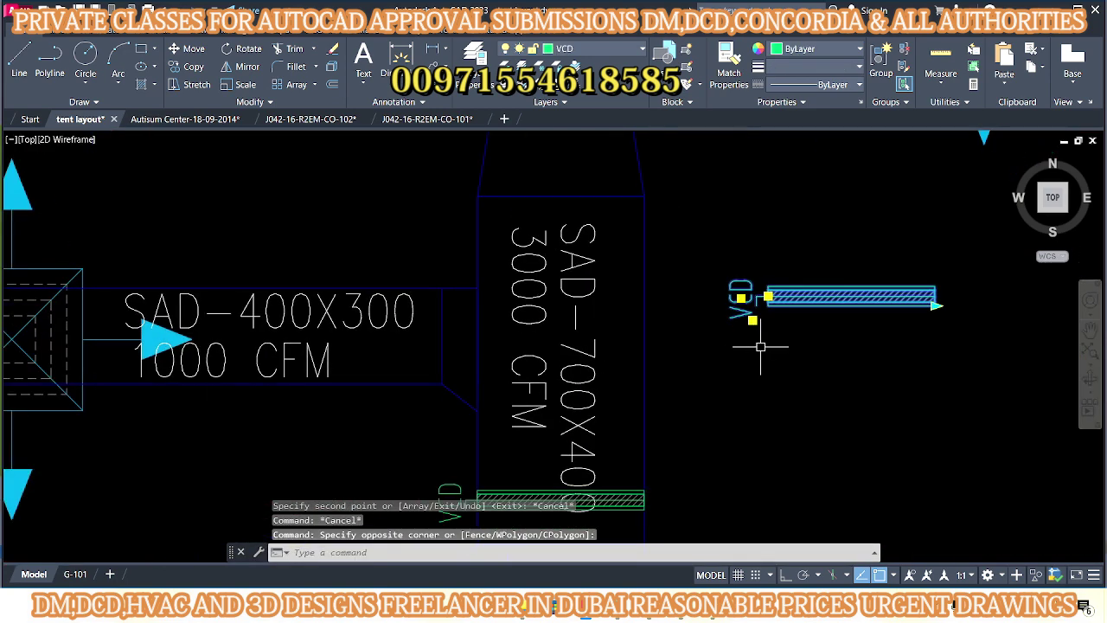
text(ro)
key(Return)
click(774, 326)
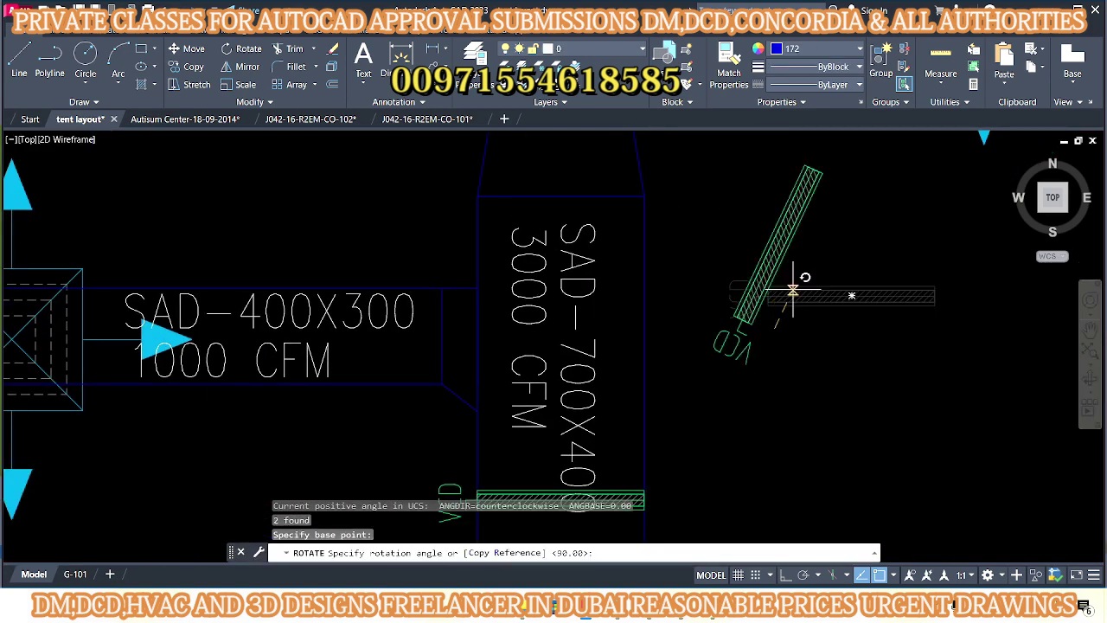
click(789, 340)
- Move the rotated damper and label across the SAD-400X300 branch
drag(791, 248, 709, 424)
text(m)
key(Return)
scroll(802, 350, up, 3)
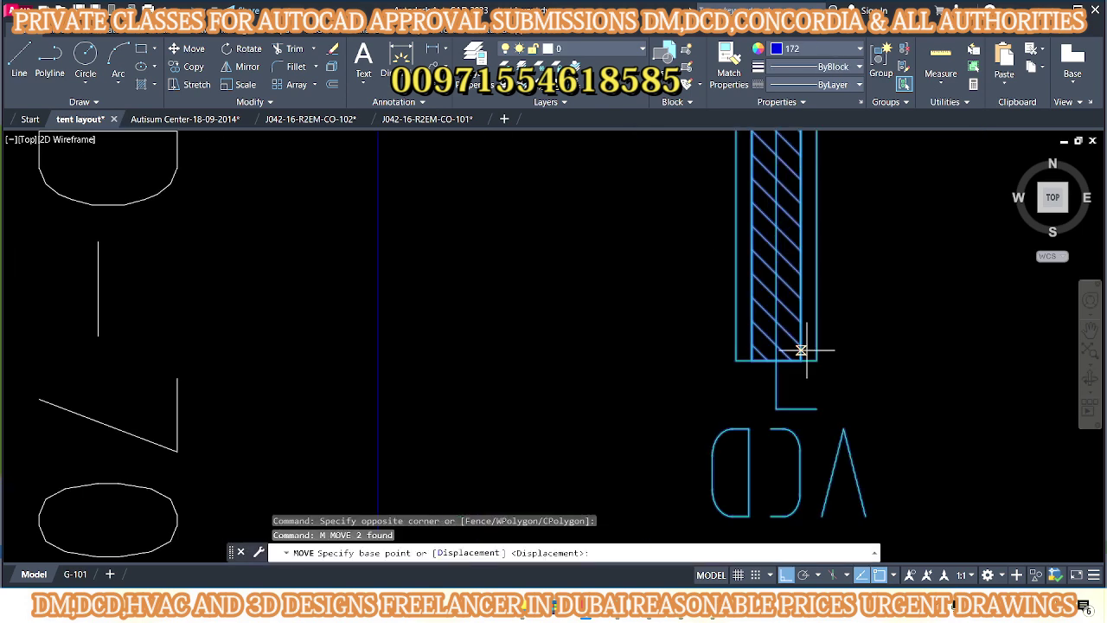
click(816, 360)
scroll(816, 360, down, 4)
click(531, 403)
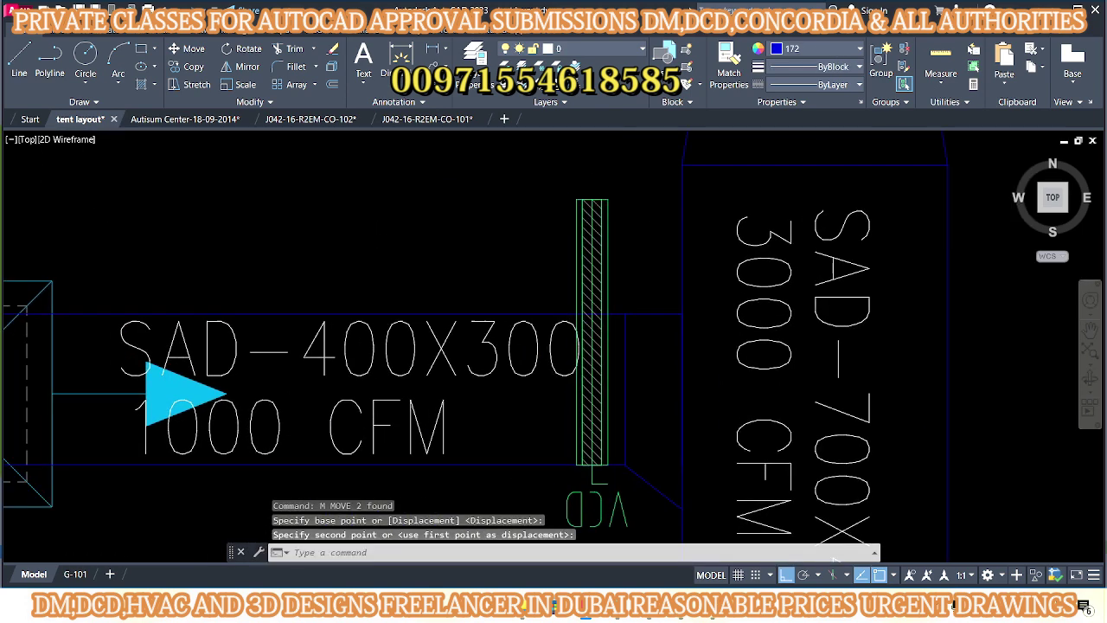
middle_drag(532, 403, 616, 458)
key(Escape)
- With Ortho off, copy the damper to a diffuser branch neck
scroll(608, 451, down, 2)
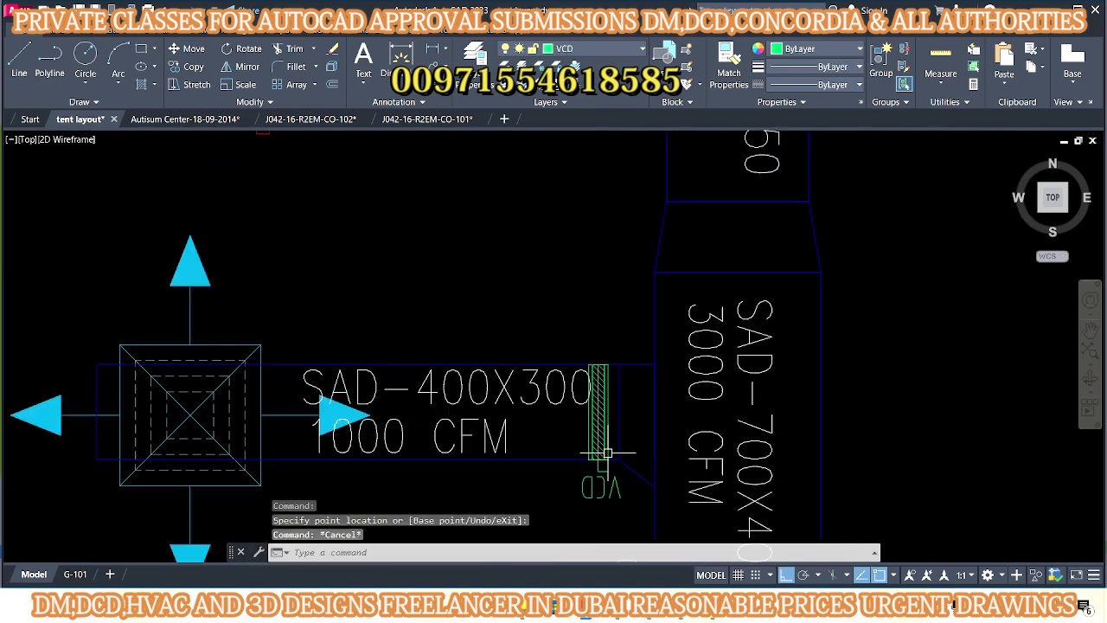
text(co)
key(Return)
scroll(693, 390, up, 3)
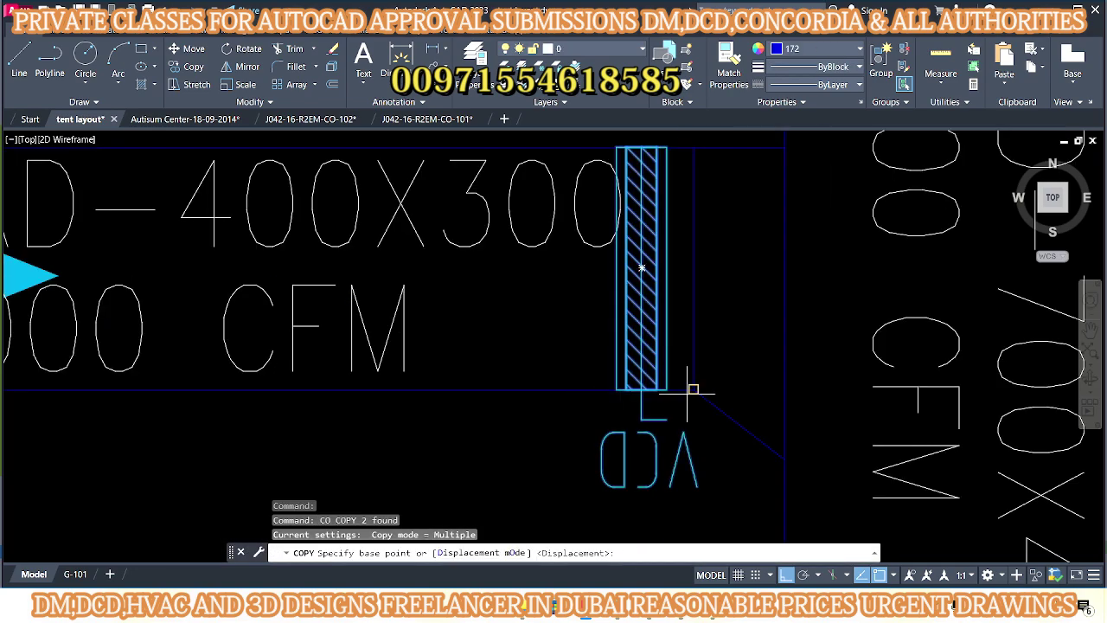
click(786, 575)
scroll(472, 380, down, 2)
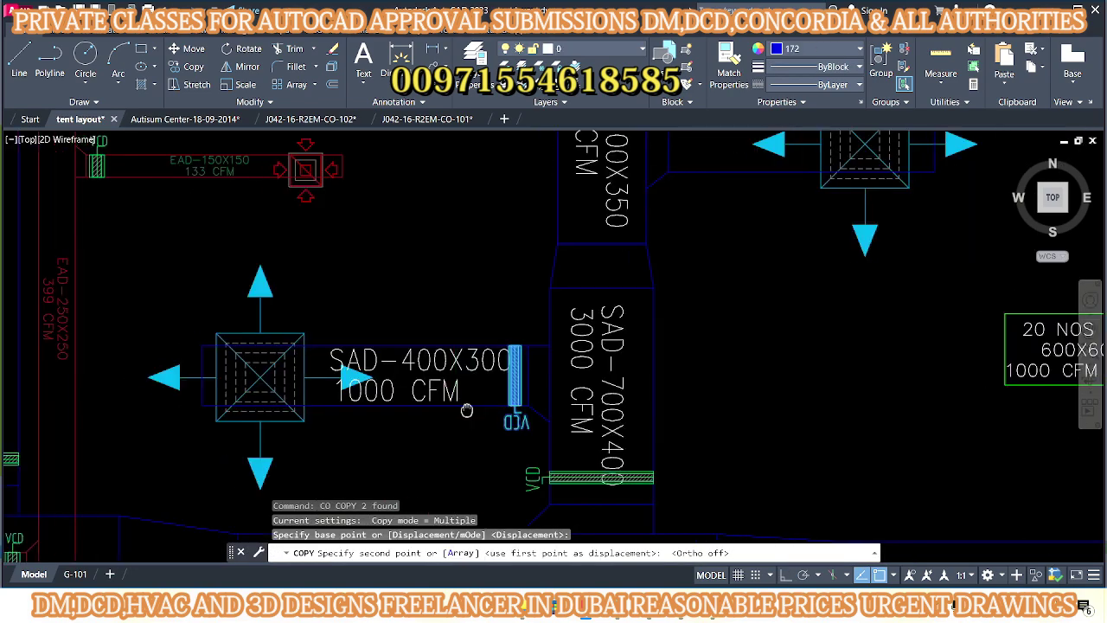
scroll(472, 381, down, 2)
scroll(649, 450, up, 3)
scroll(649, 450, up, 2)
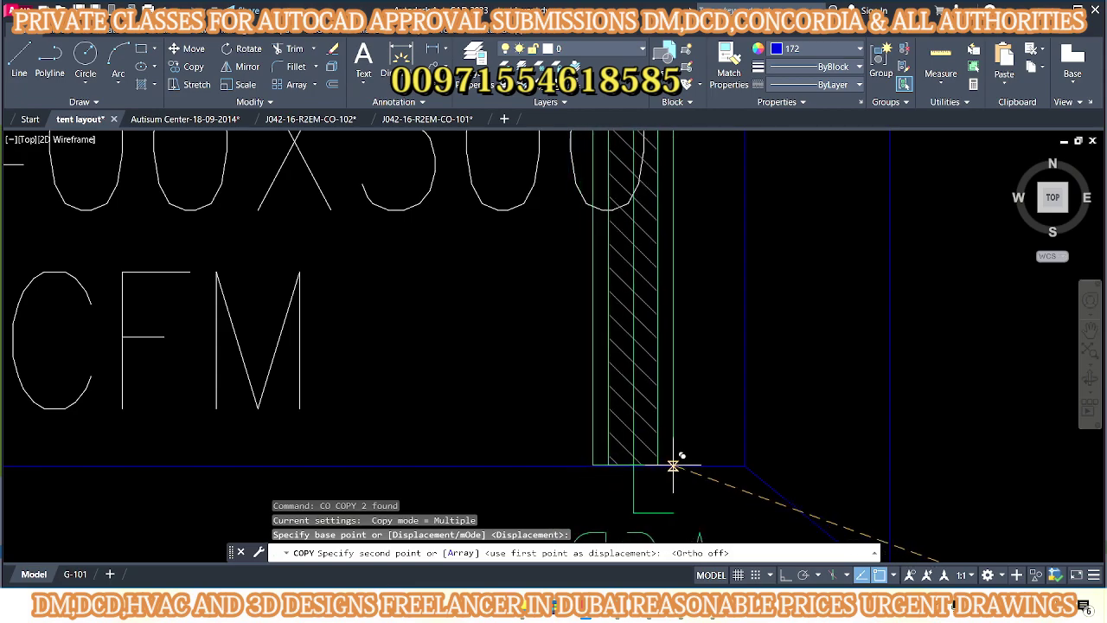
click(673, 465)
- Place another damper copy on the next diffuser branch, then end the copy
scroll(673, 465, down, 3)
scroll(716, 377, up, 3)
scroll(717, 377, up, 2)
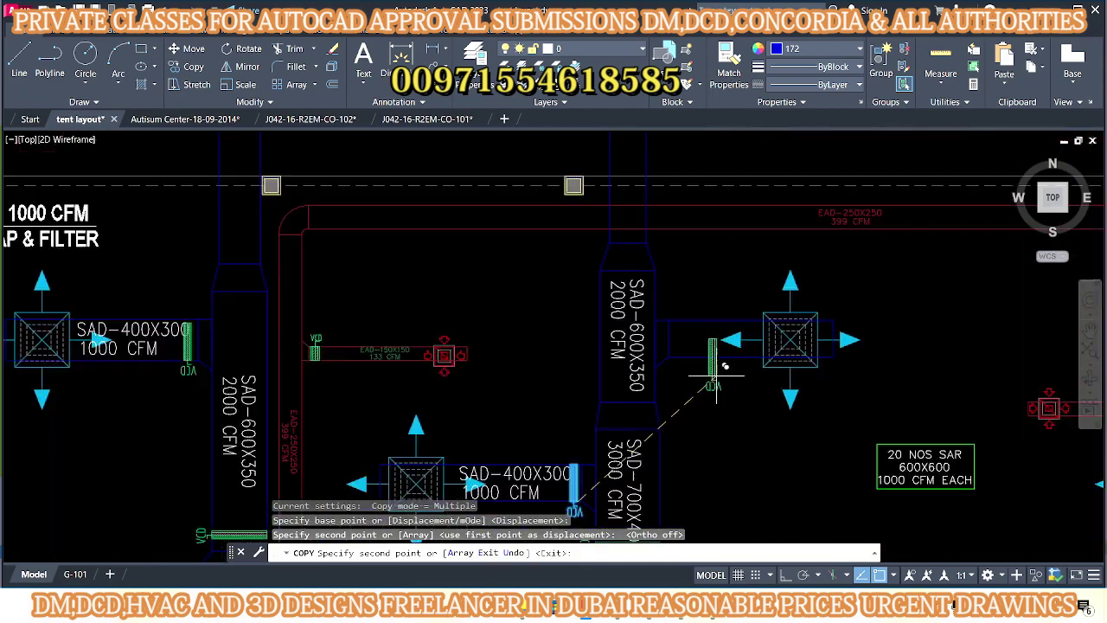
scroll(717, 376, down, 3)
scroll(741, 406, up, 2)
scroll(716, 325, up, 2)
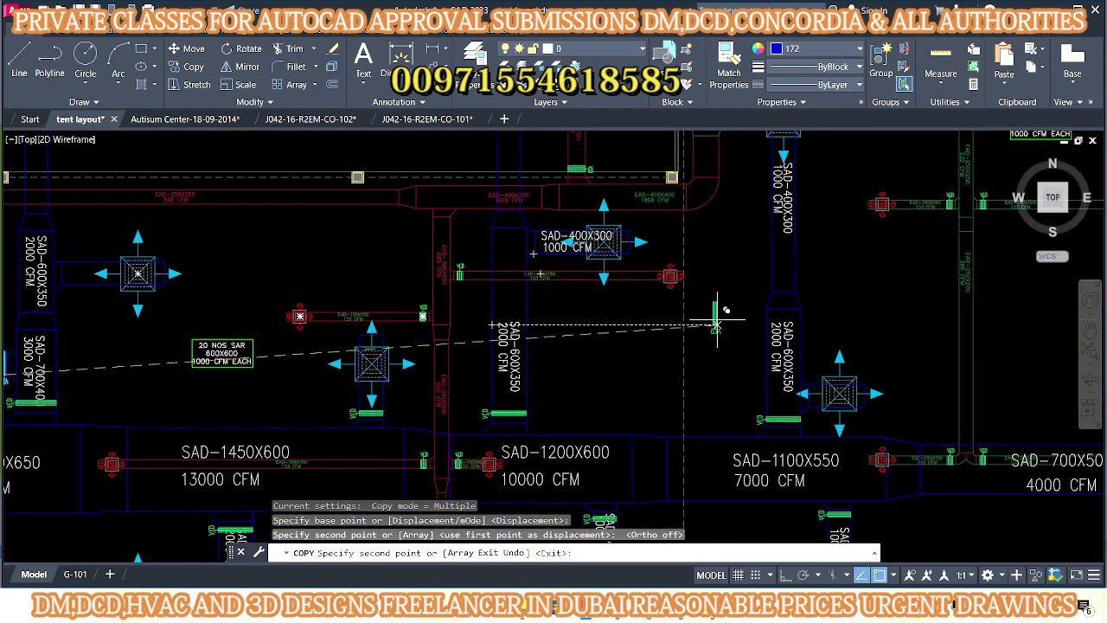
scroll(716, 324, up, 3)
scroll(734, 411, up, 2)
click(715, 407)
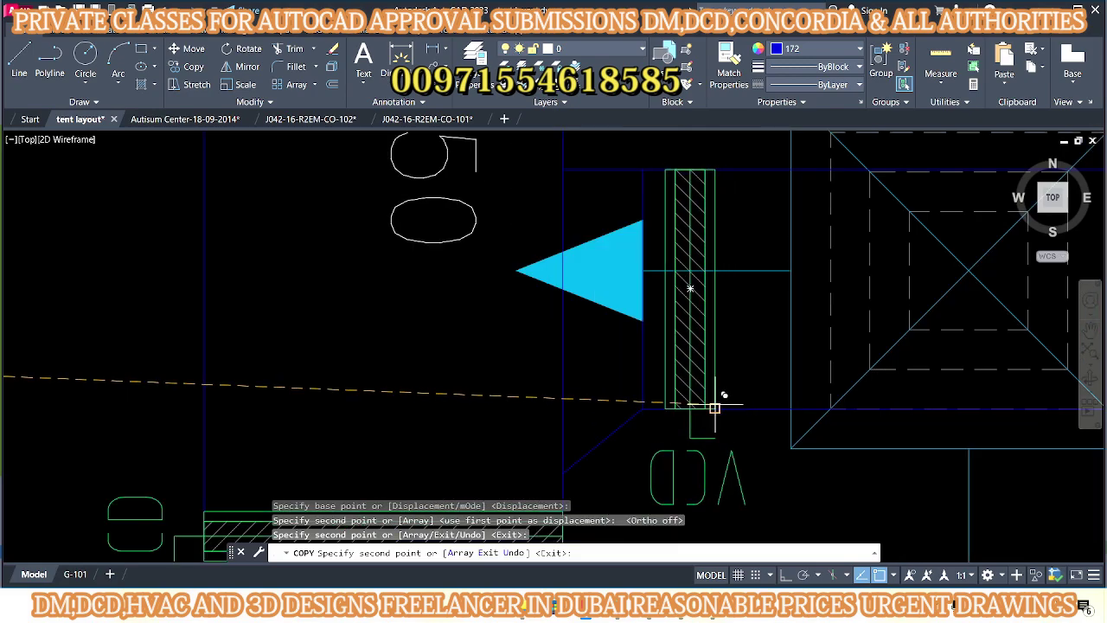
scroll(716, 404, down, 3)
scroll(523, 383, down, 2)
scroll(532, 325, up, 4)
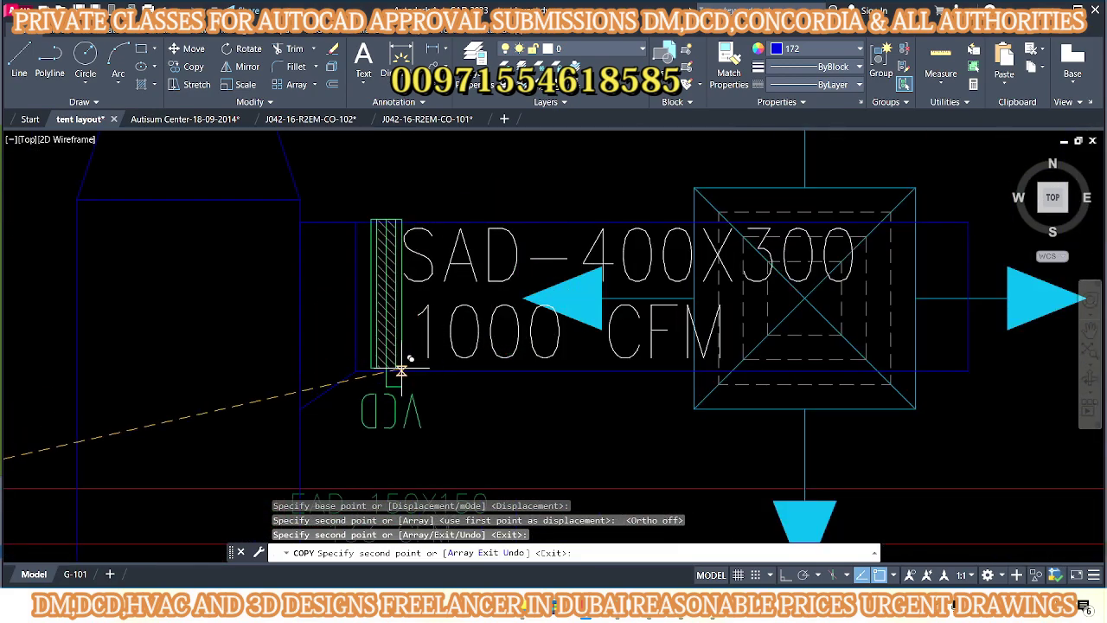
scroll(212, 368, down, 4)
scroll(493, 366, up, 3)
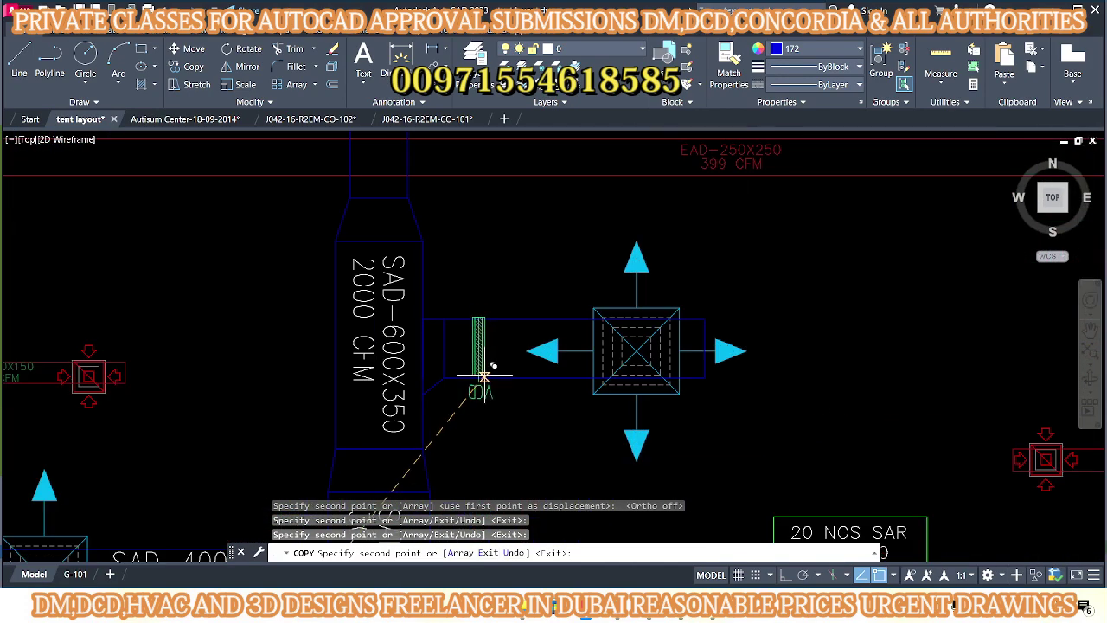
scroll(467, 378, down, 3)
middle_drag(467, 378, 555, 381)
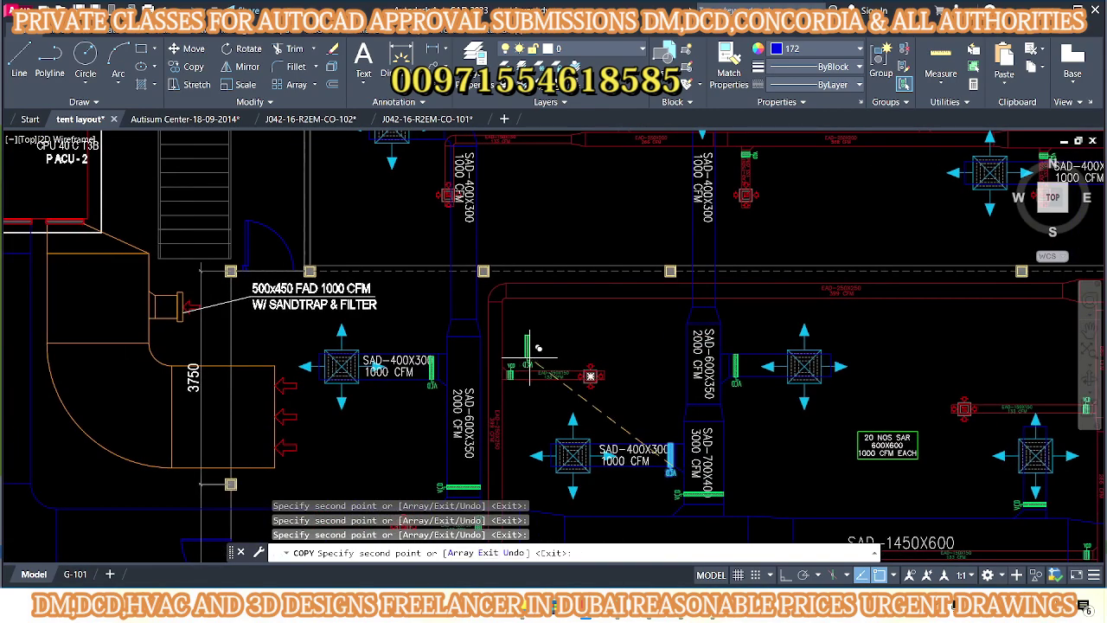
scroll(555, 381, down, 2)
scroll(598, 353, up, 1)
key(Escape)
scroll(599, 353, down, 2)
key(Escape)
key(Escape)
scroll(519, 363, up, 2)
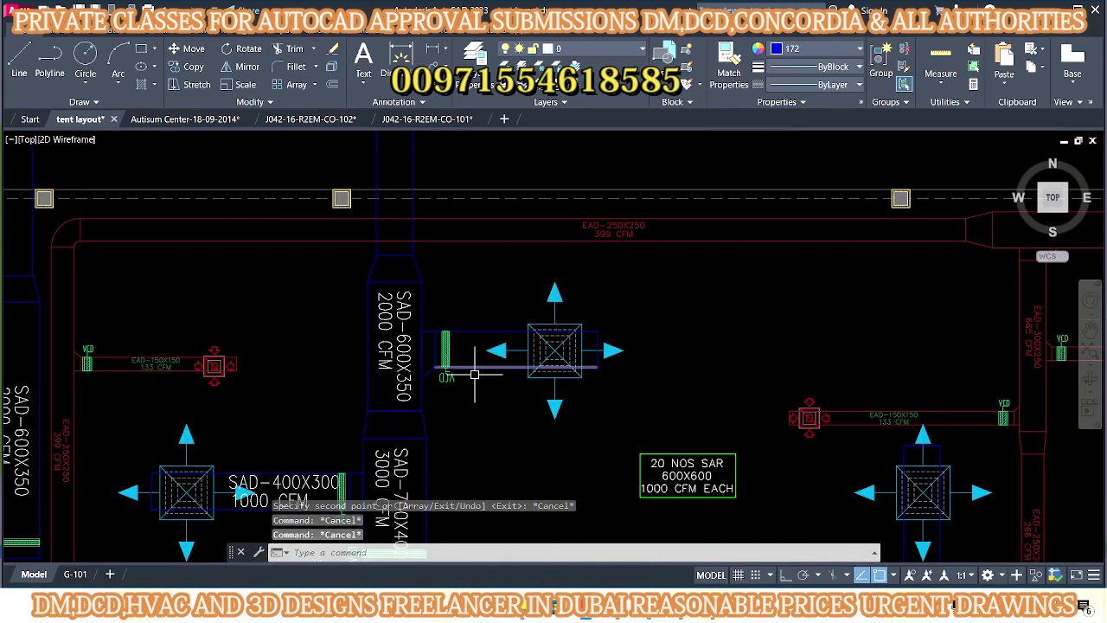
scroll(437, 372, up, 2)
click(437, 372)
- Rotate the SAD-600X350 branch VCD label 90° so it reads upright
scroll(515, 378, up, 2)
text(o)
key(Return)
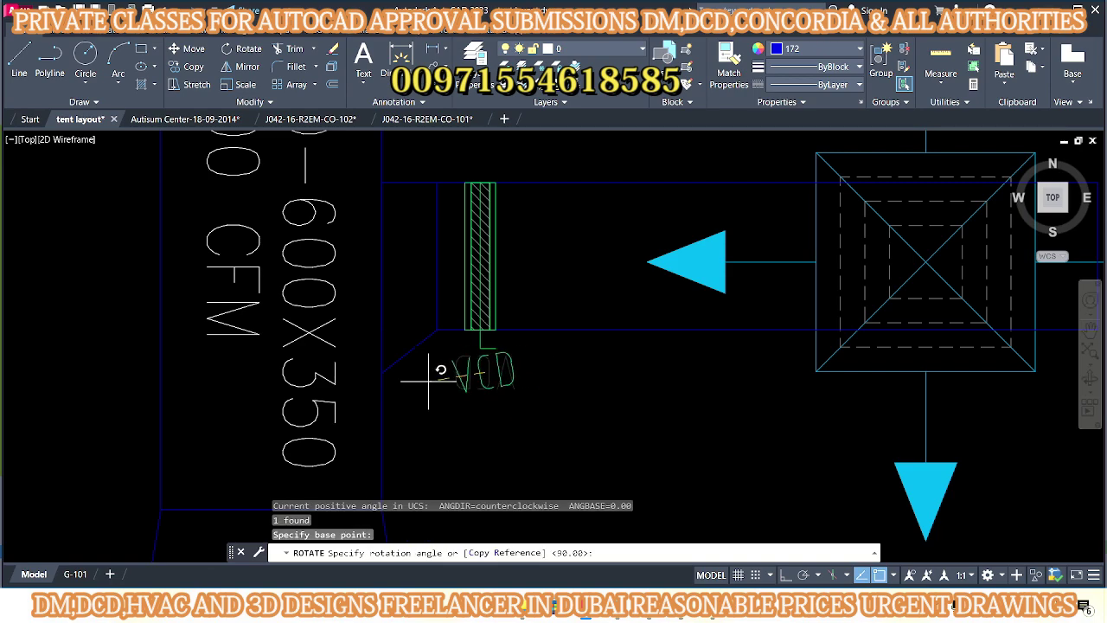
click(466, 427)
scroll(420, 375, down, 3)
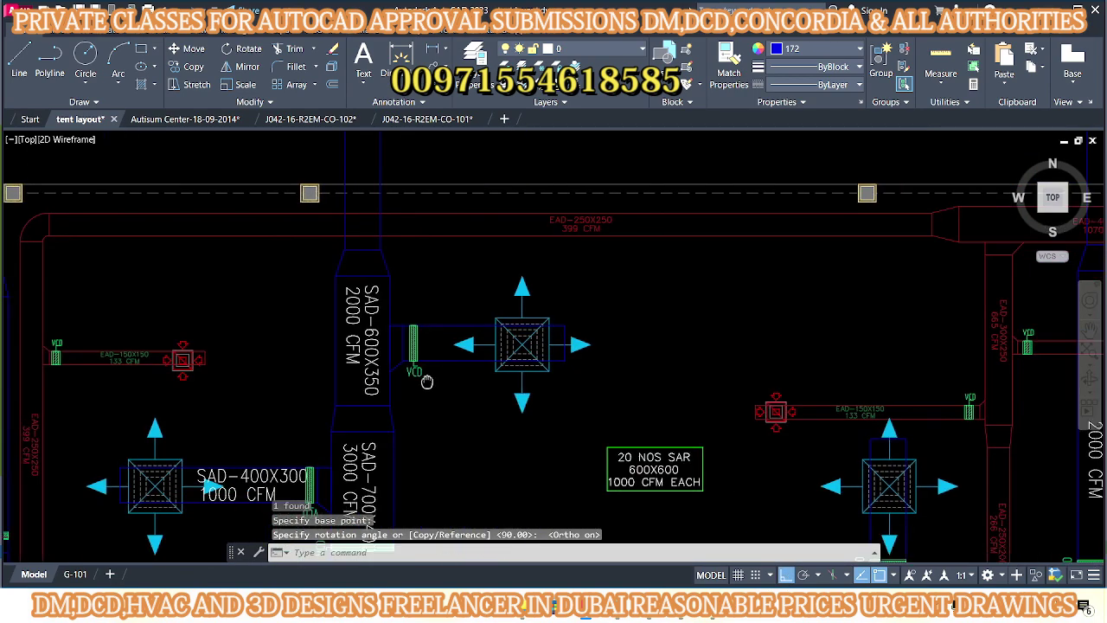
scroll(470, 329, down, 2)
scroll(579, 310, up, 4)
- Erase the two stray objects from the duct plan
click(583, 348)
text(e)
key(Return)
key(Escape)
key(Escape)
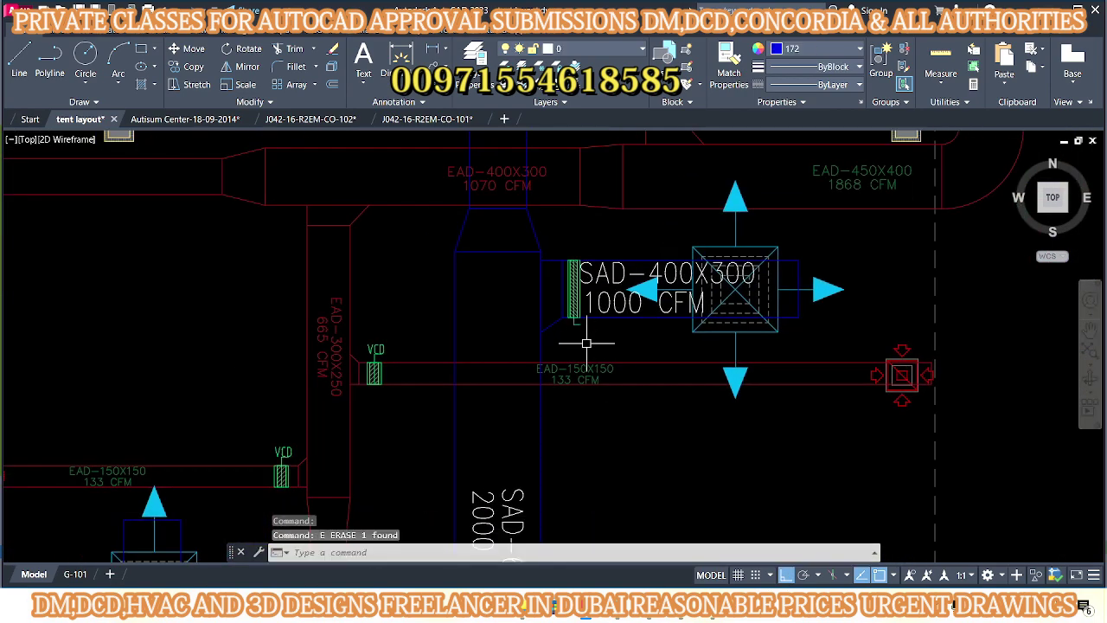
scroll(606, 390, down, 3)
scroll(618, 443, up, 3)
scroll(666, 388, up, 2)
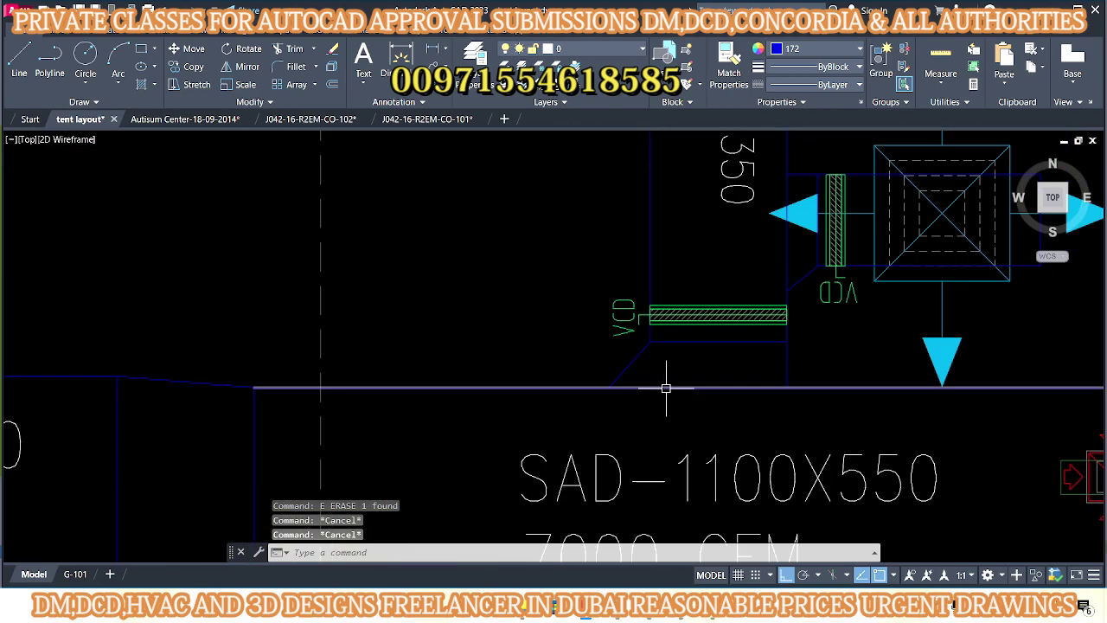
key(Delete)
scroll(833, 292, down, 4)
scroll(761, 347, up, 3)
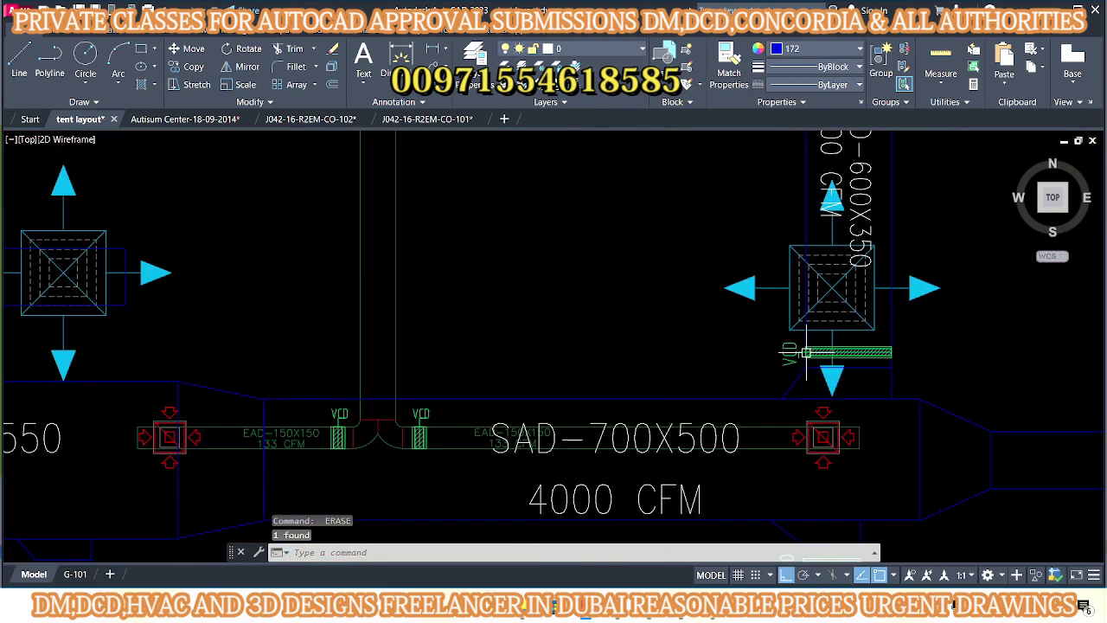
scroll(695, 377, down, 2)
- Copy the SAD-600X350 branch damper onto the SAD-400X300 branch
middle_drag(694, 378, 675, 424)
scroll(487, 432, up, 3)
scroll(486, 432, up, 2)
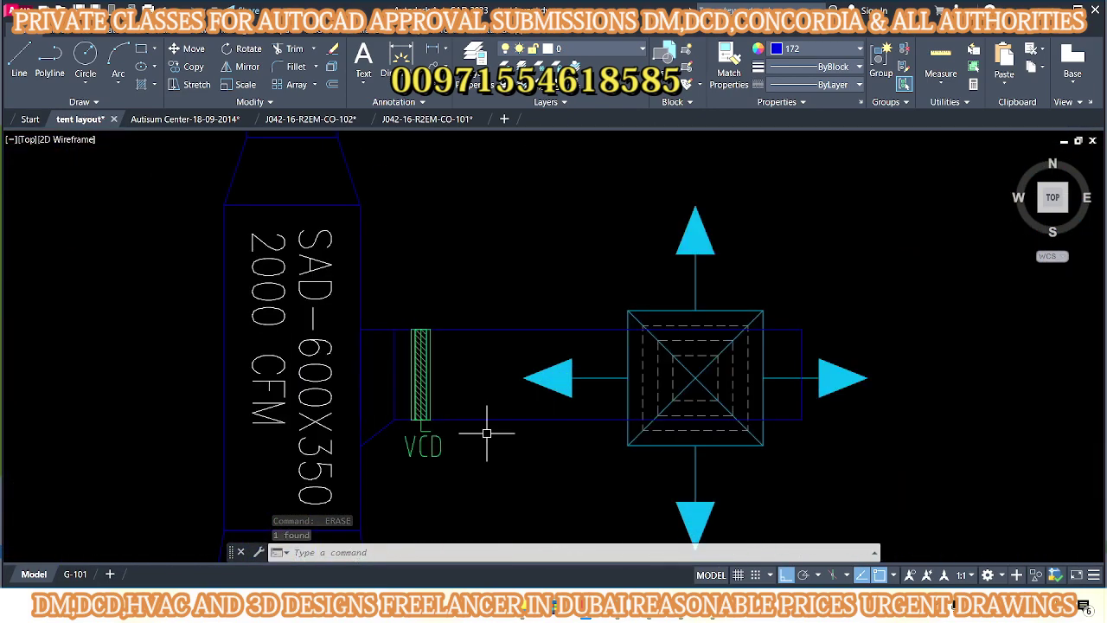
text(co)
key(Return)
scroll(370, 435, up, 3)
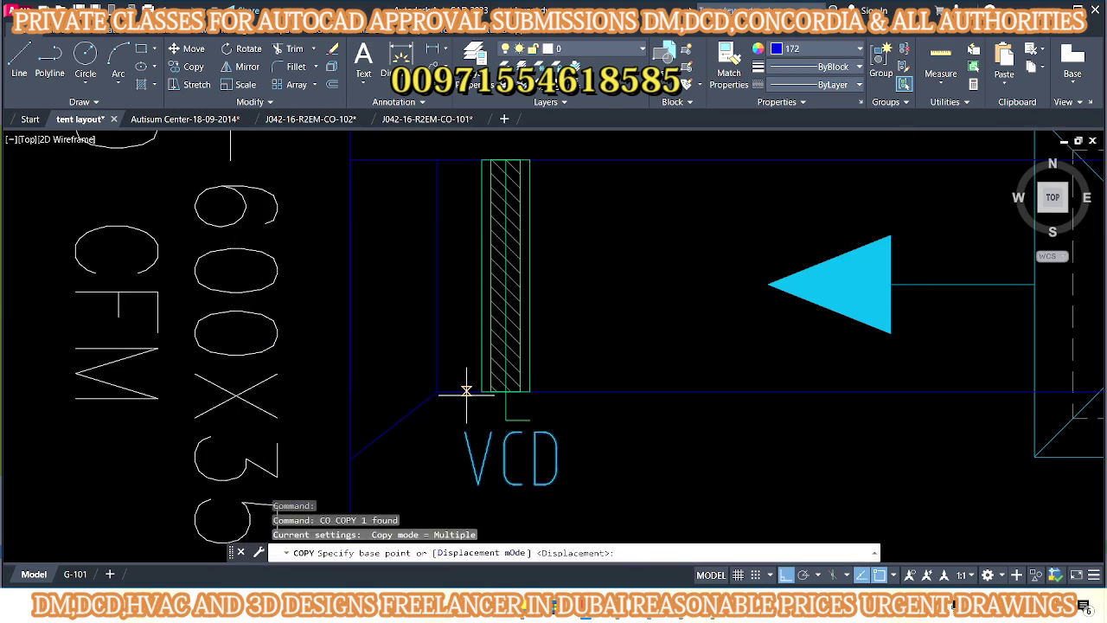
click(788, 575)
scroll(643, 408, down, 4)
scroll(648, 420, down, 2)
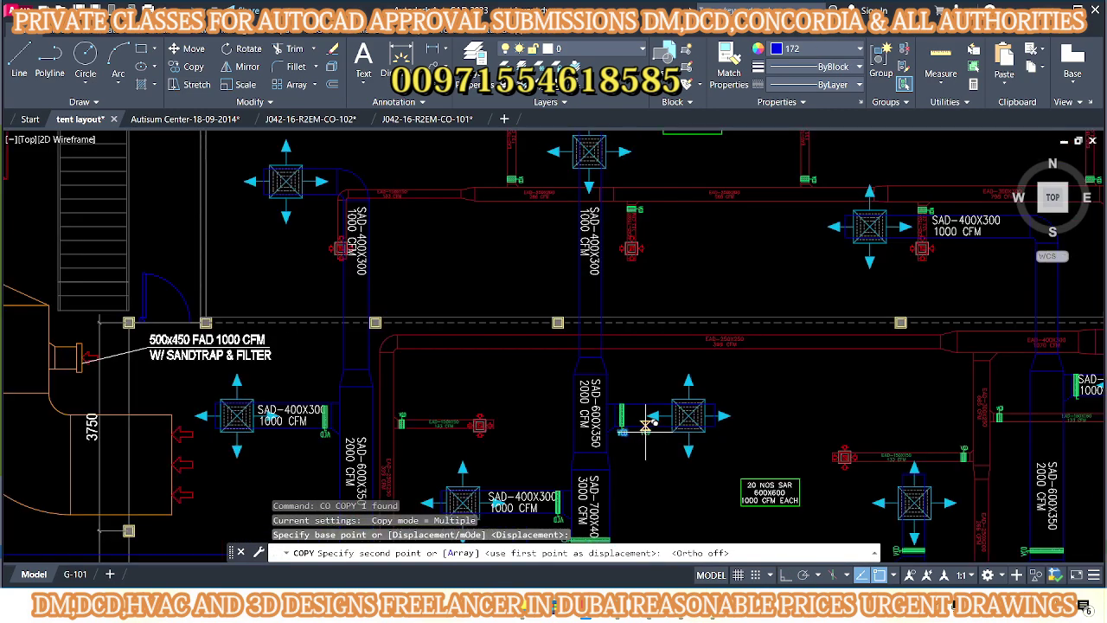
scroll(817, 339, up, 4)
scroll(817, 339, up, 3)
click(750, 322)
- Place one more damper copy on another supply diffuser branch
scroll(744, 346, down, 3)
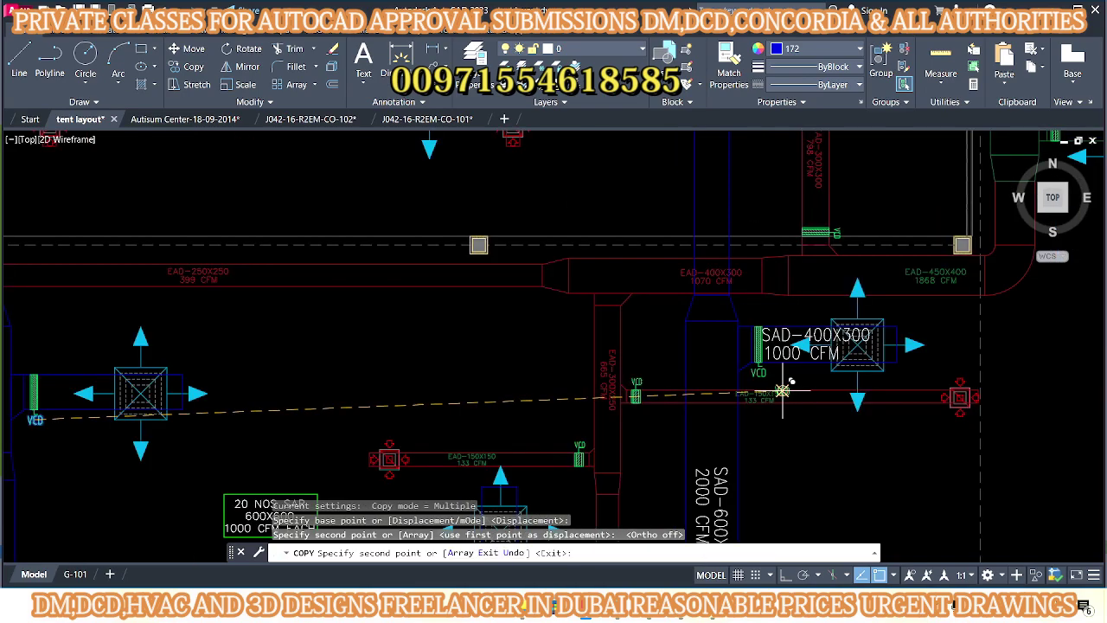
scroll(813, 385, down, 2)
scroll(701, 420, up, 5)
scroll(701, 418, up, 3)
click(663, 353)
scroll(663, 353, down, 4)
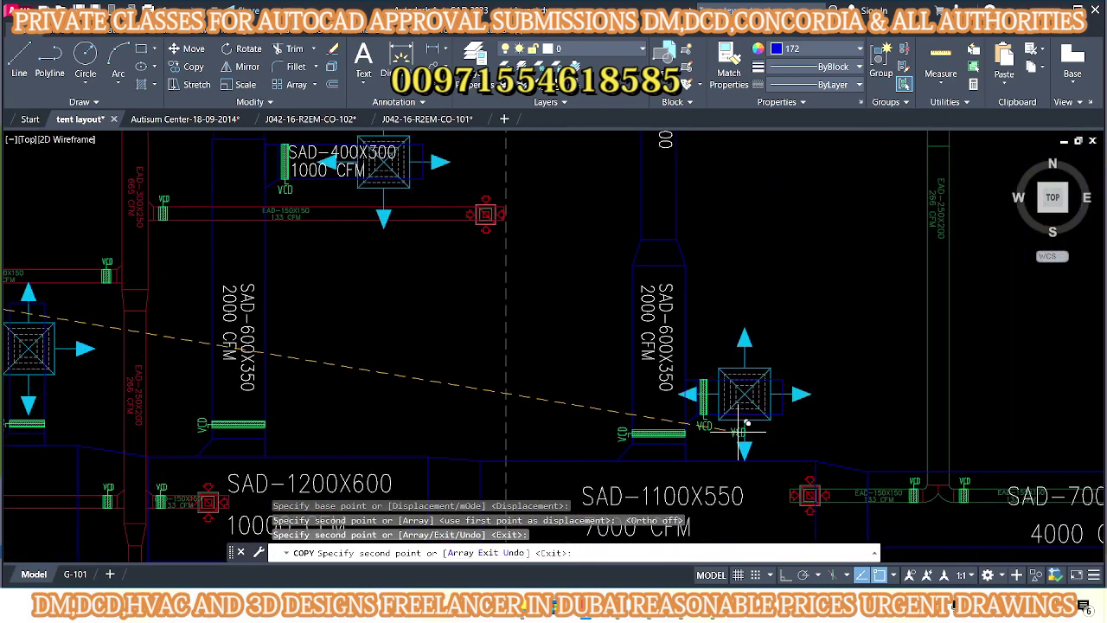
scroll(749, 375, up, 4)
scroll(680, 404, down, 5)
scroll(667, 398, down, 1)
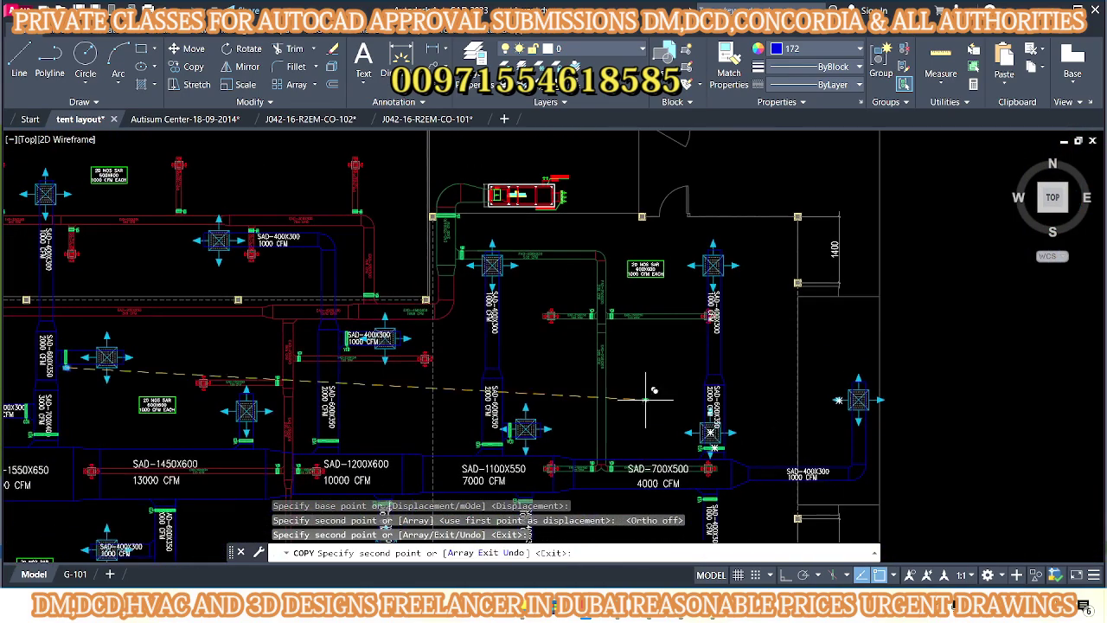
scroll(658, 393, up, 2)
scroll(655, 362, up, 1)
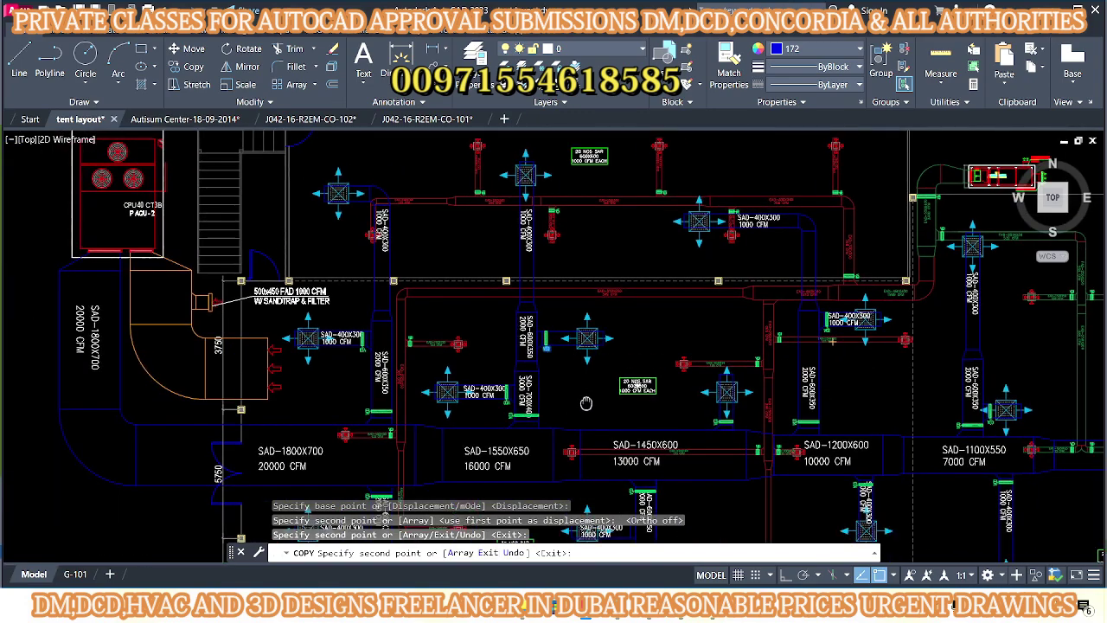
scroll(606, 363, up, 2)
scroll(554, 367, up, 1)
scroll(495, 369, up, 2)
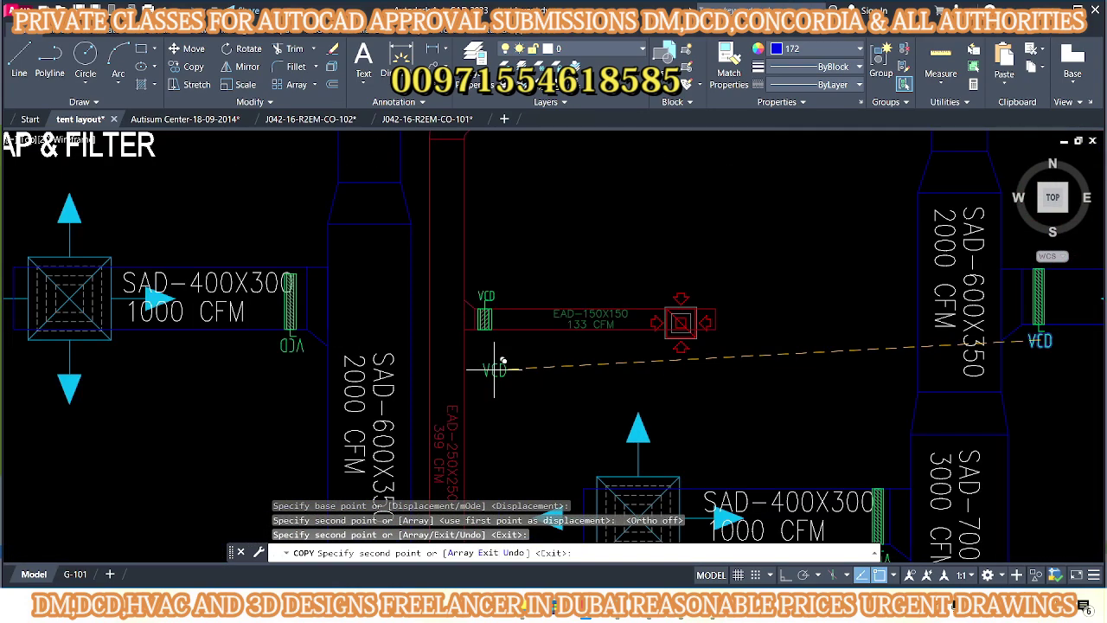
scroll(495, 370, down, 4)
middle_drag(606, 347, 486, 342)
- Copy the SAD-1800X700 20000 CFM label onto the return duct below PACU-2
key(Escape)
key(Escape)
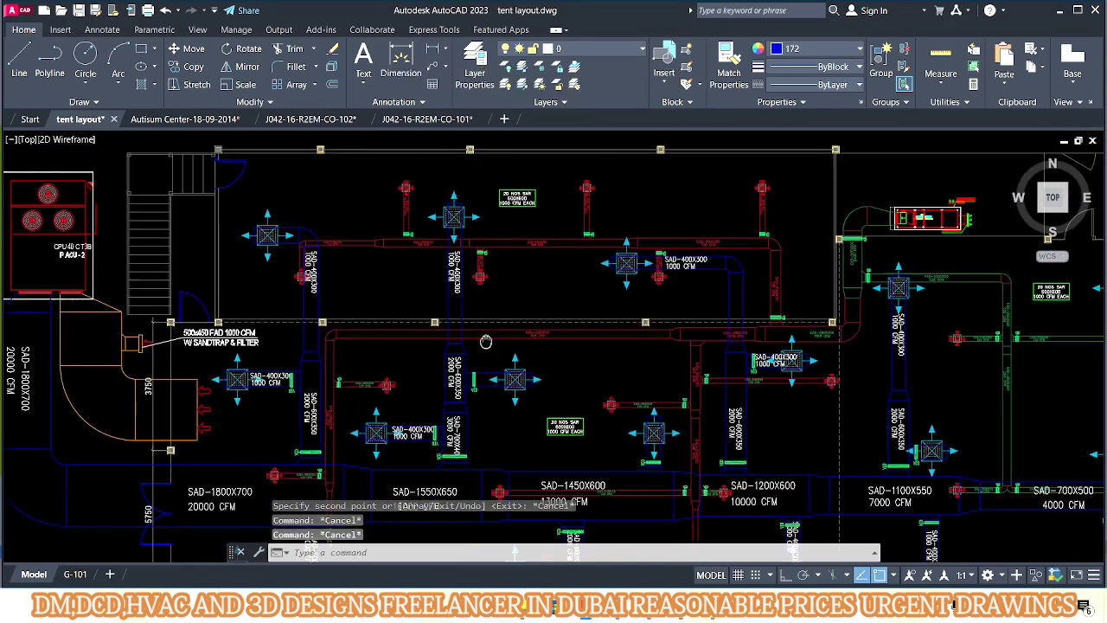
scroll(486, 342, down, 3)
scroll(554, 346, up, 1)
middle_drag(598, 322, 622, 354)
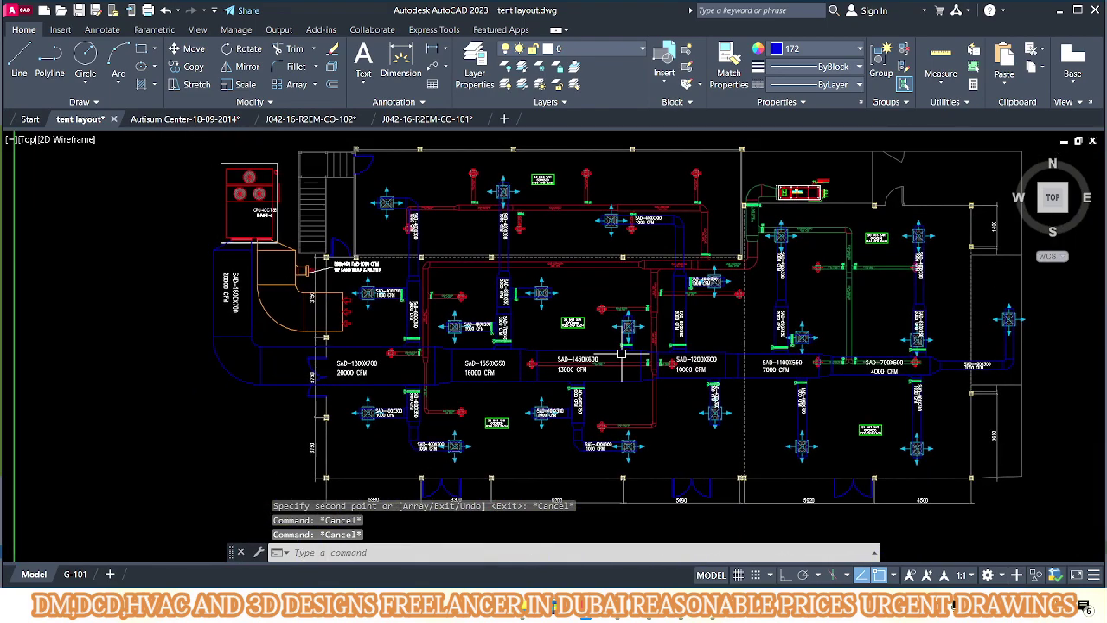
scroll(485, 346, up, 1)
scroll(458, 337, up, 2)
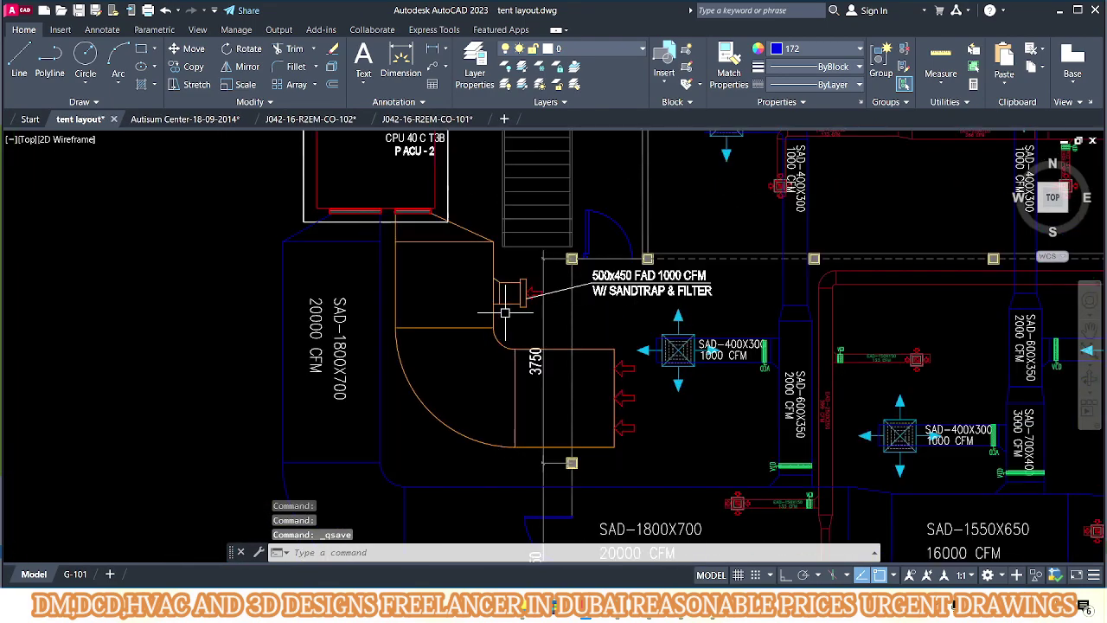
scroll(446, 327, up, 1)
text(co)
key(Return)
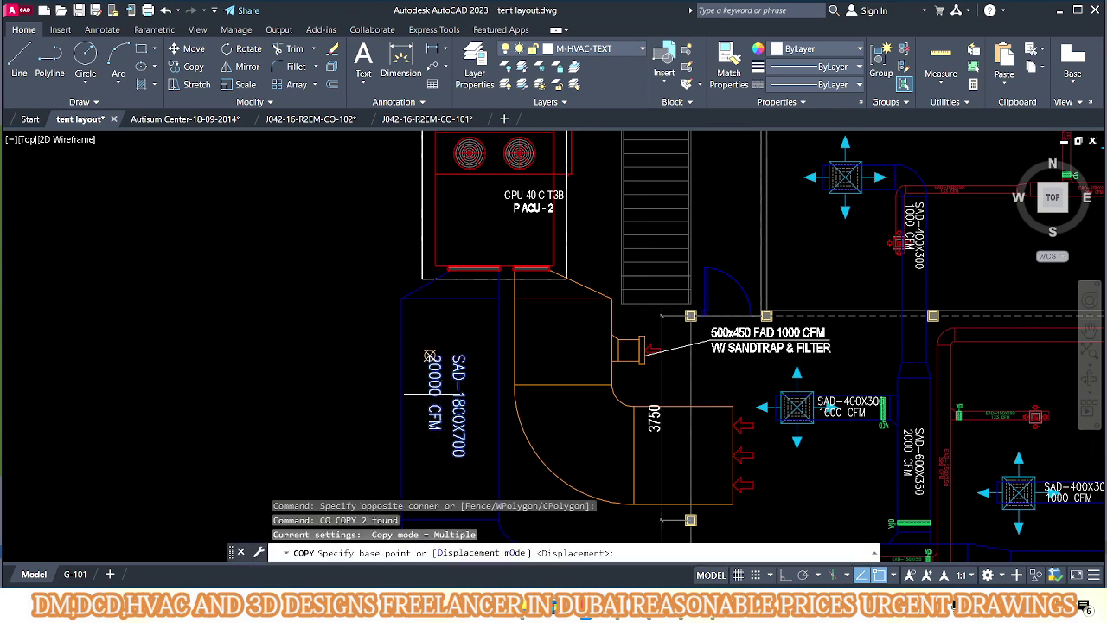
click(452, 357)
scroll(519, 359, up, 2)
click(616, 302)
key(Escape)
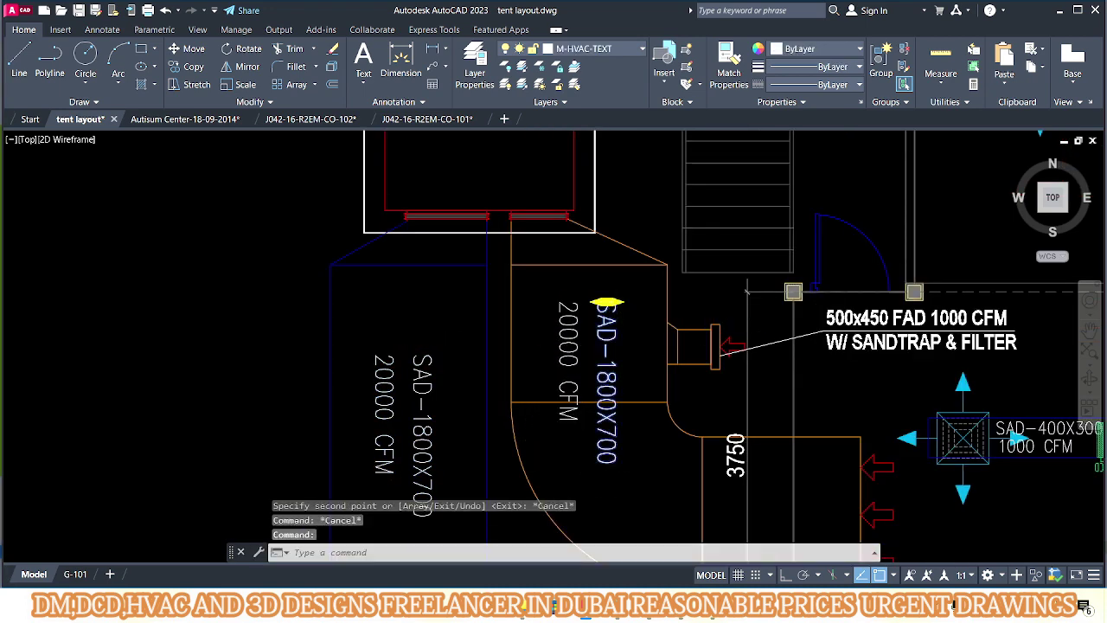
- Edit the copied label to read RAD-1800X700 20000 CFM
double_click(607, 302)
key(Escape)
key(Escape)
scroll(485, 376, down, 3)
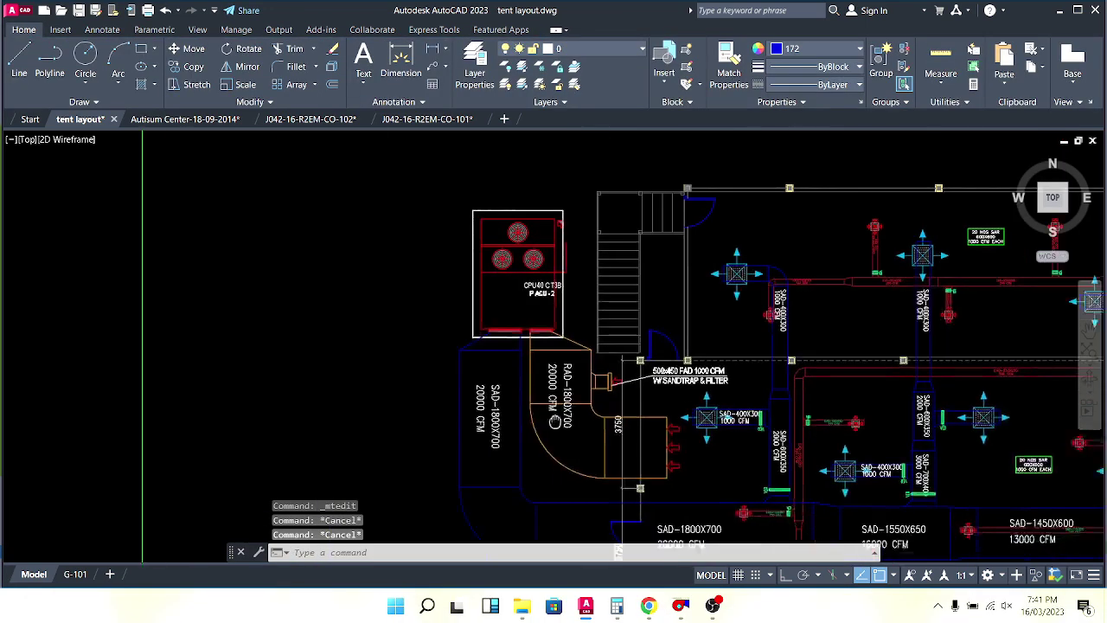